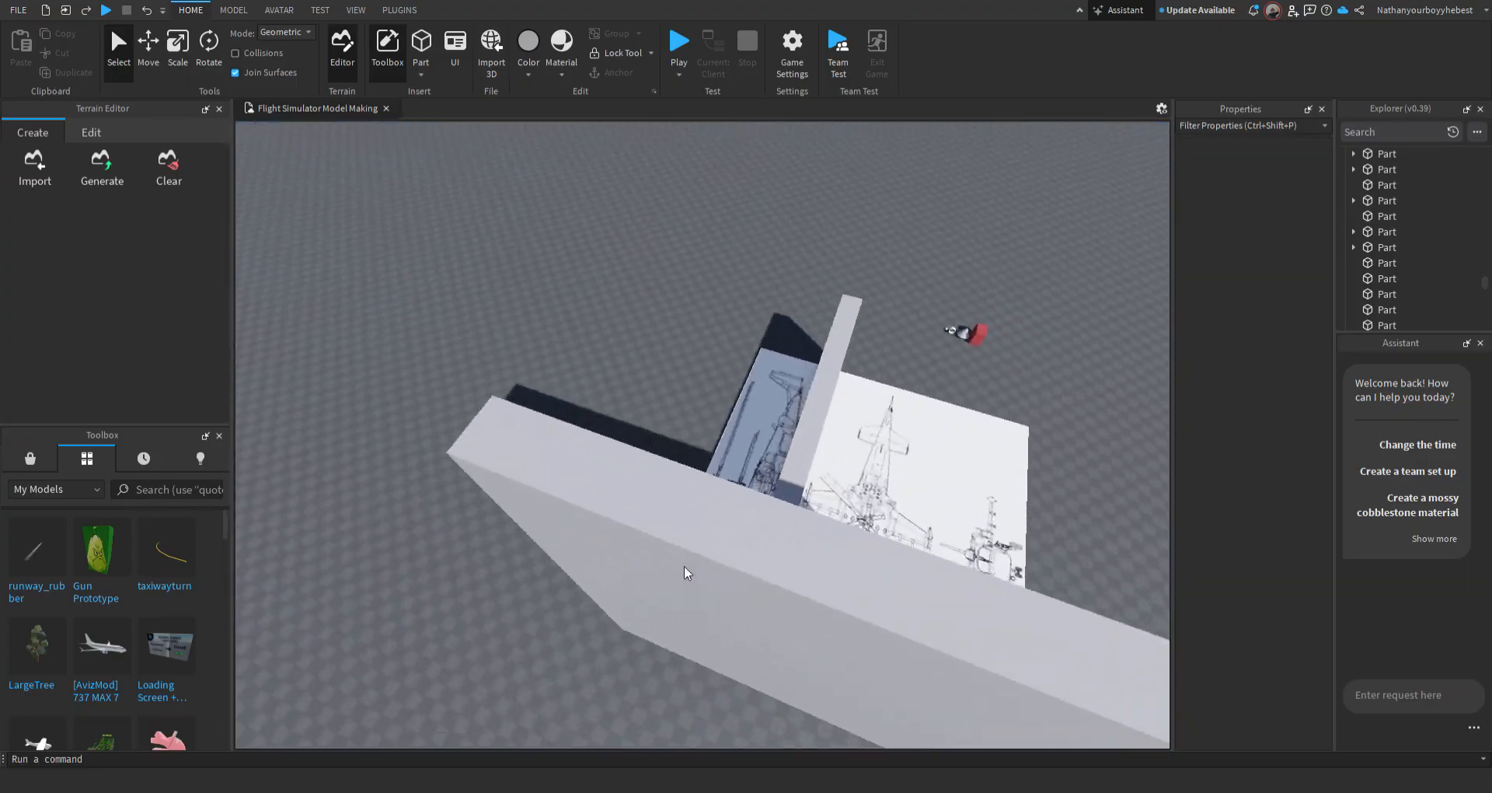
Search the Toolbox models for "plane blueprint"
{"action": "key", "text": "w"}
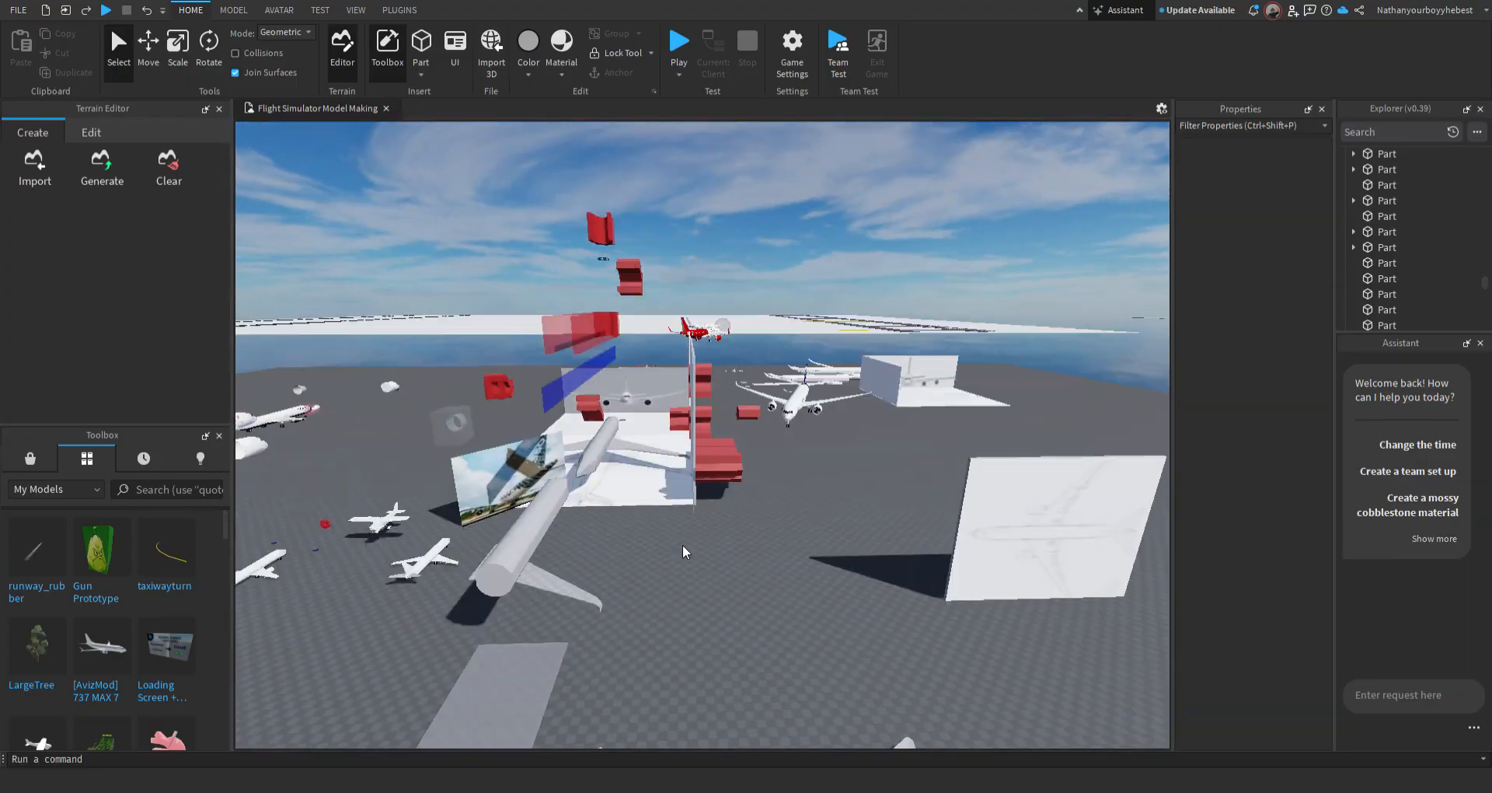
{"action": "key", "text": "w"}
{"action": "right_click_drag", "start_coordinate": [660, 494], "coordinate": [669, 492]}
{"action": "key", "text": "w"}
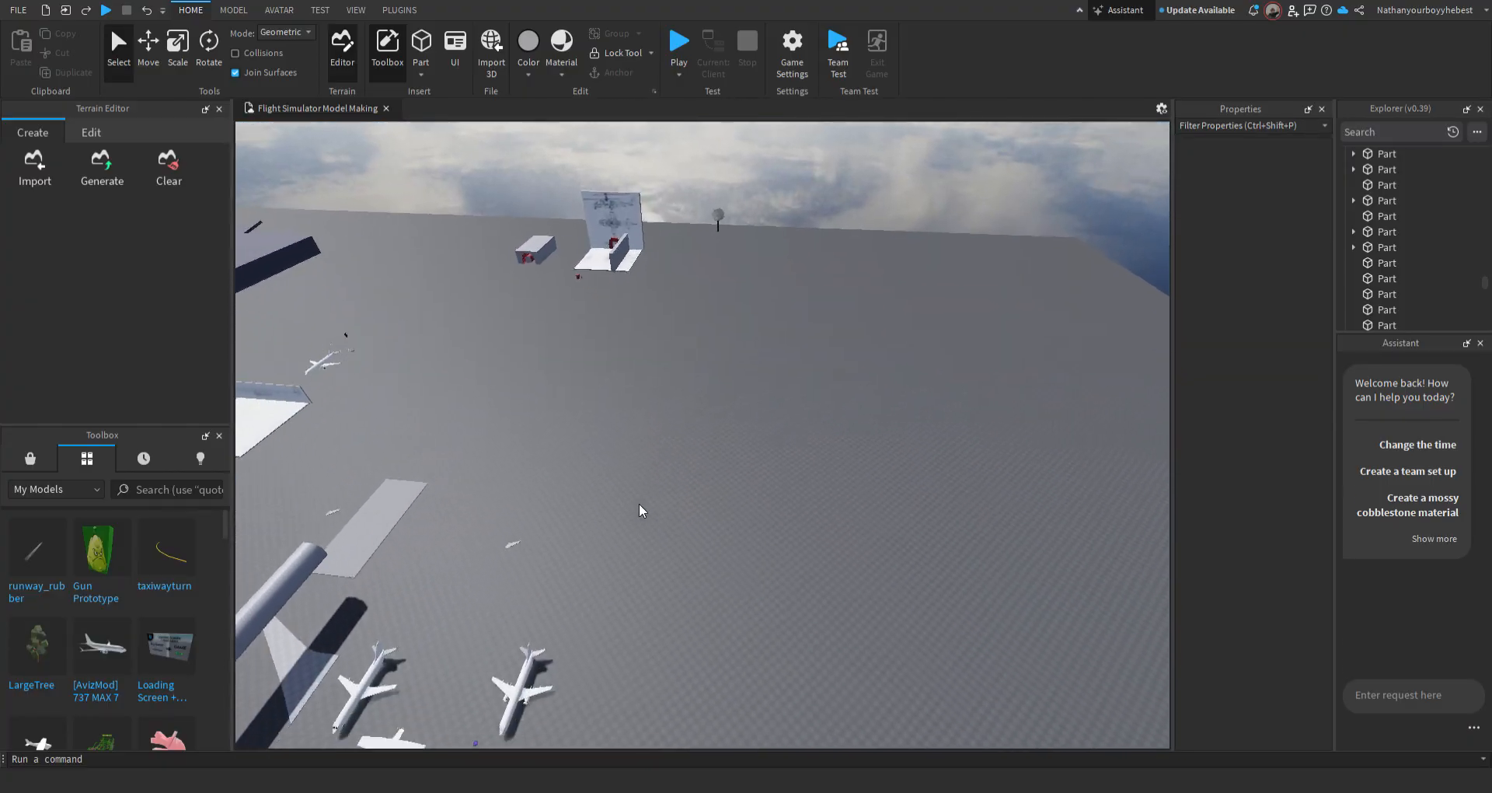
{"action": "left_click", "coordinate": [28, 460]}
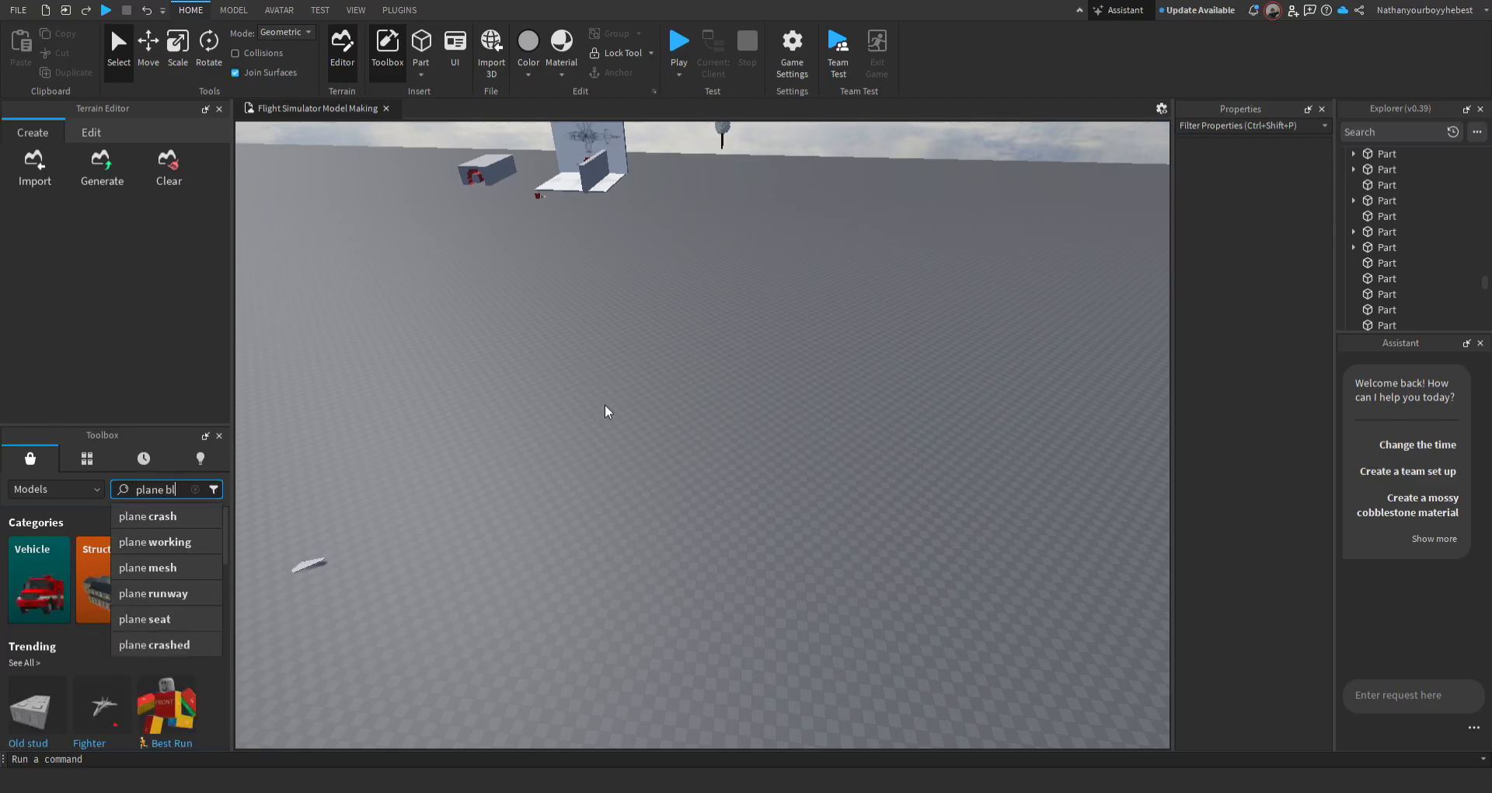
{"action": "key", "text": "Return"}
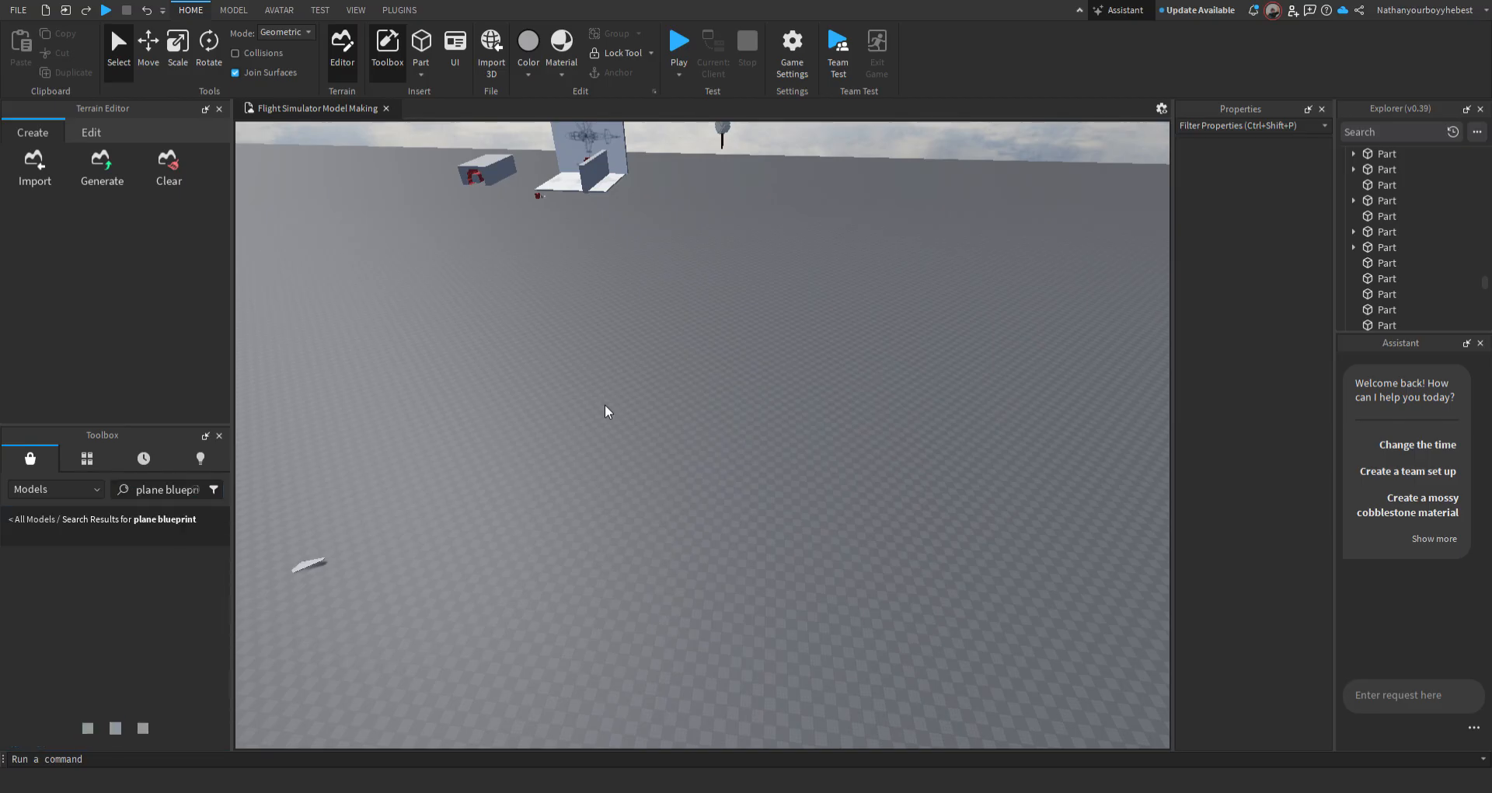
Insert the Free Plane Blueprint model into the open area and raise it about 40.8 studs
{"action": "right_click_drag", "start_coordinate": [624, 493], "coordinate": [624, 492]}
{"action": "key", "text": "w"}
{"action": "key", "text": "w"}
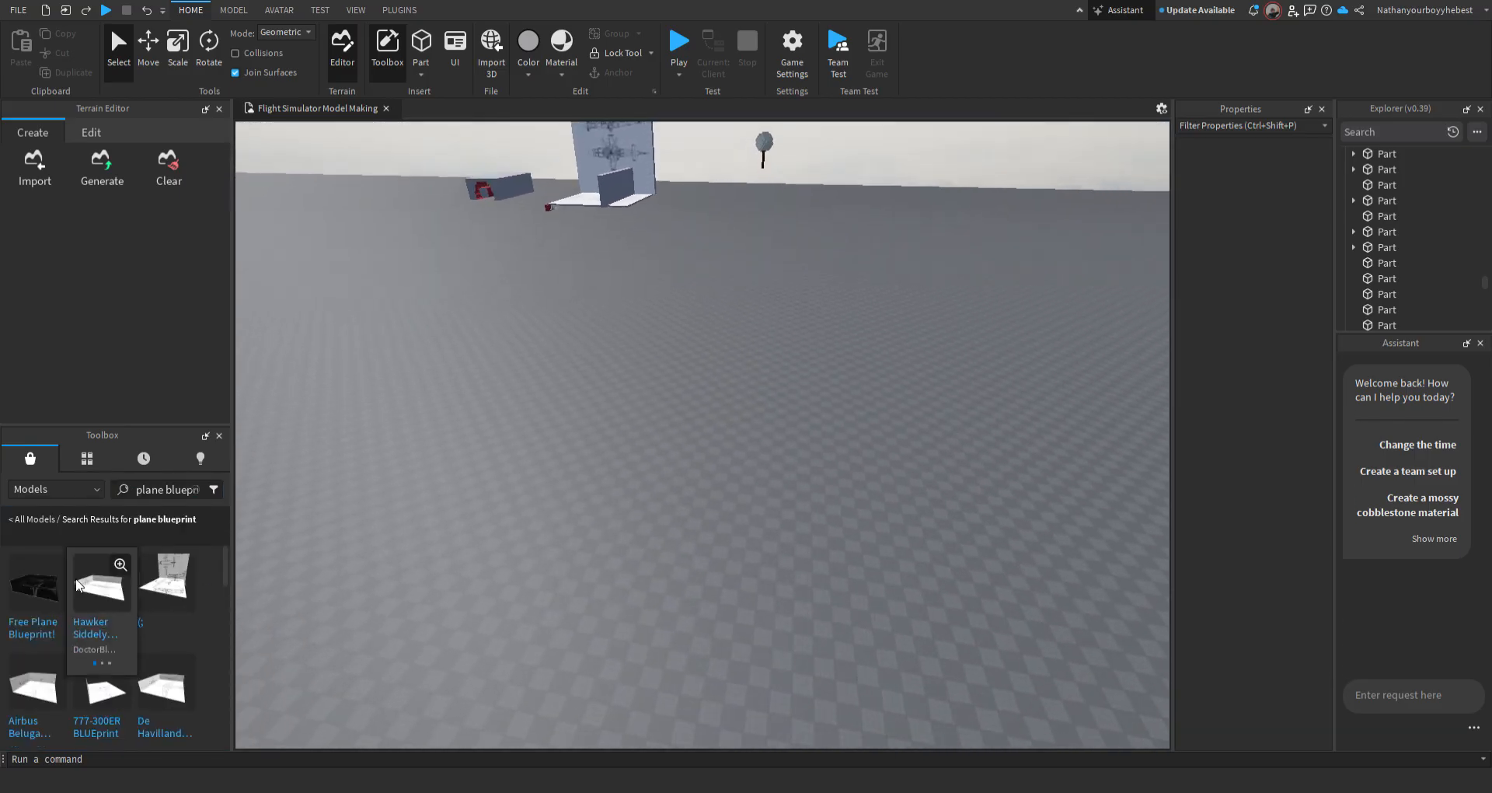
{"action": "right_click_drag", "start_coordinate": [566, 589], "coordinate": [566, 589]}
{"action": "key", "text": "a"}
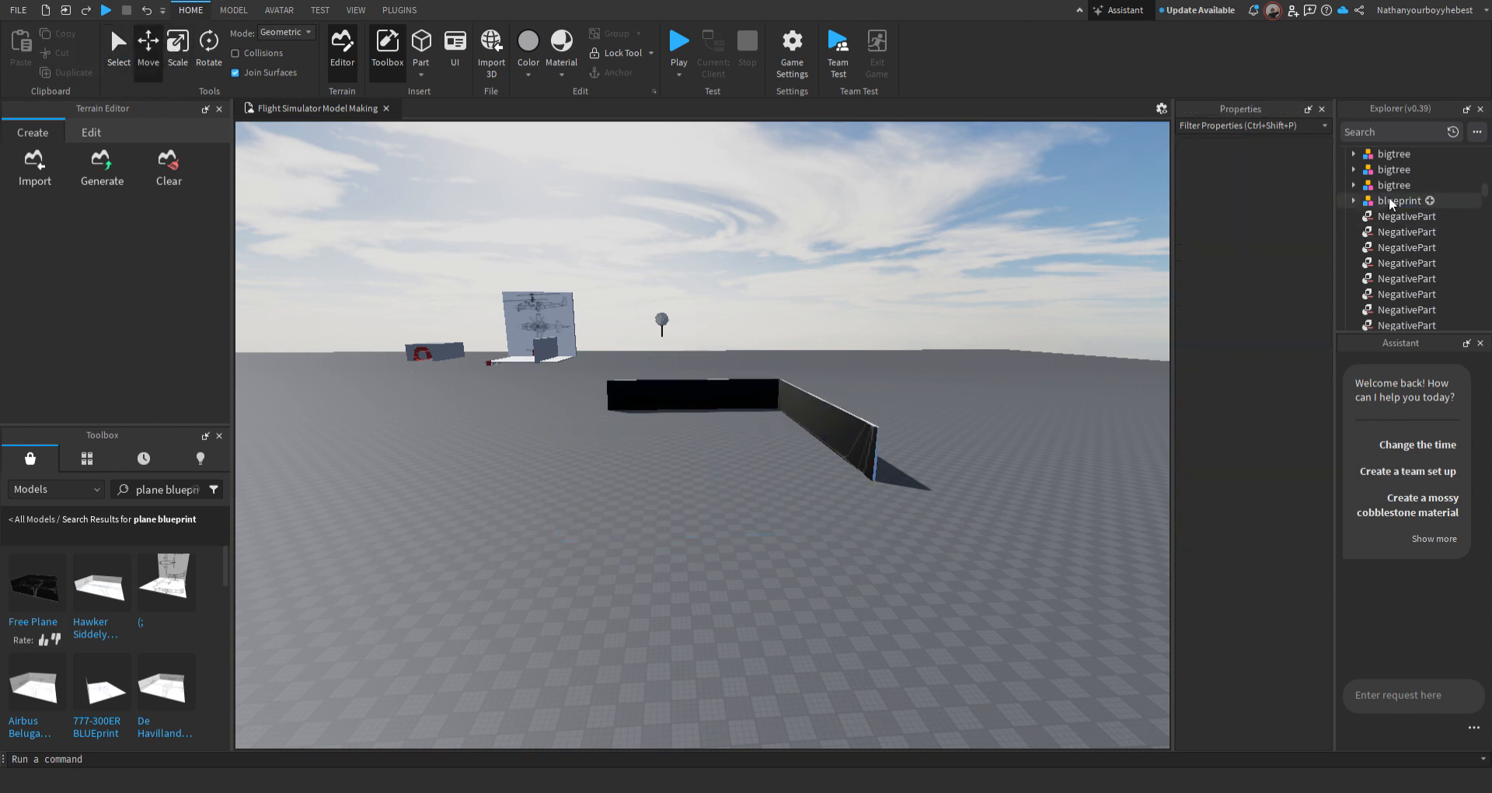
{"action": "left_click_drag", "start_coordinate": [721, 354], "coordinate": [716, 266]}
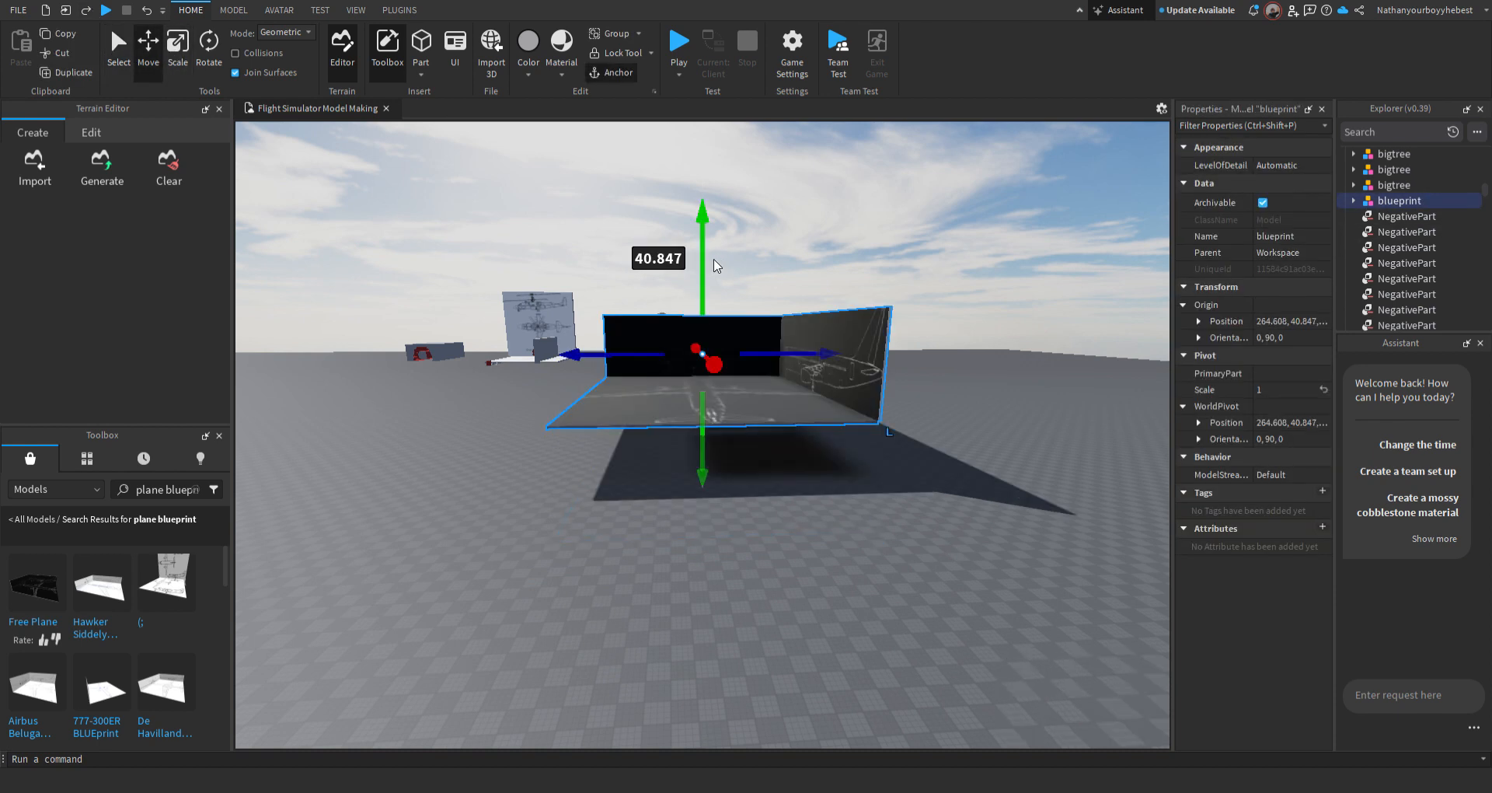
Examine the airliner outlines on the black blueprint walls from close up and from a distance
{"action": "key", "text": "w"}
{"action": "key", "text": "a"}
{"action": "left_click", "coordinate": [883, 621]}
{"action": "right_click_drag", "start_coordinate": [884, 621], "coordinate": [886, 623]}
{"action": "key", "text": "w"}
{"action": "key", "text": "s"}
{"action": "key", "text": "d"}
{"action": "key", "text": "d"}
{"action": "key", "text": "w"}
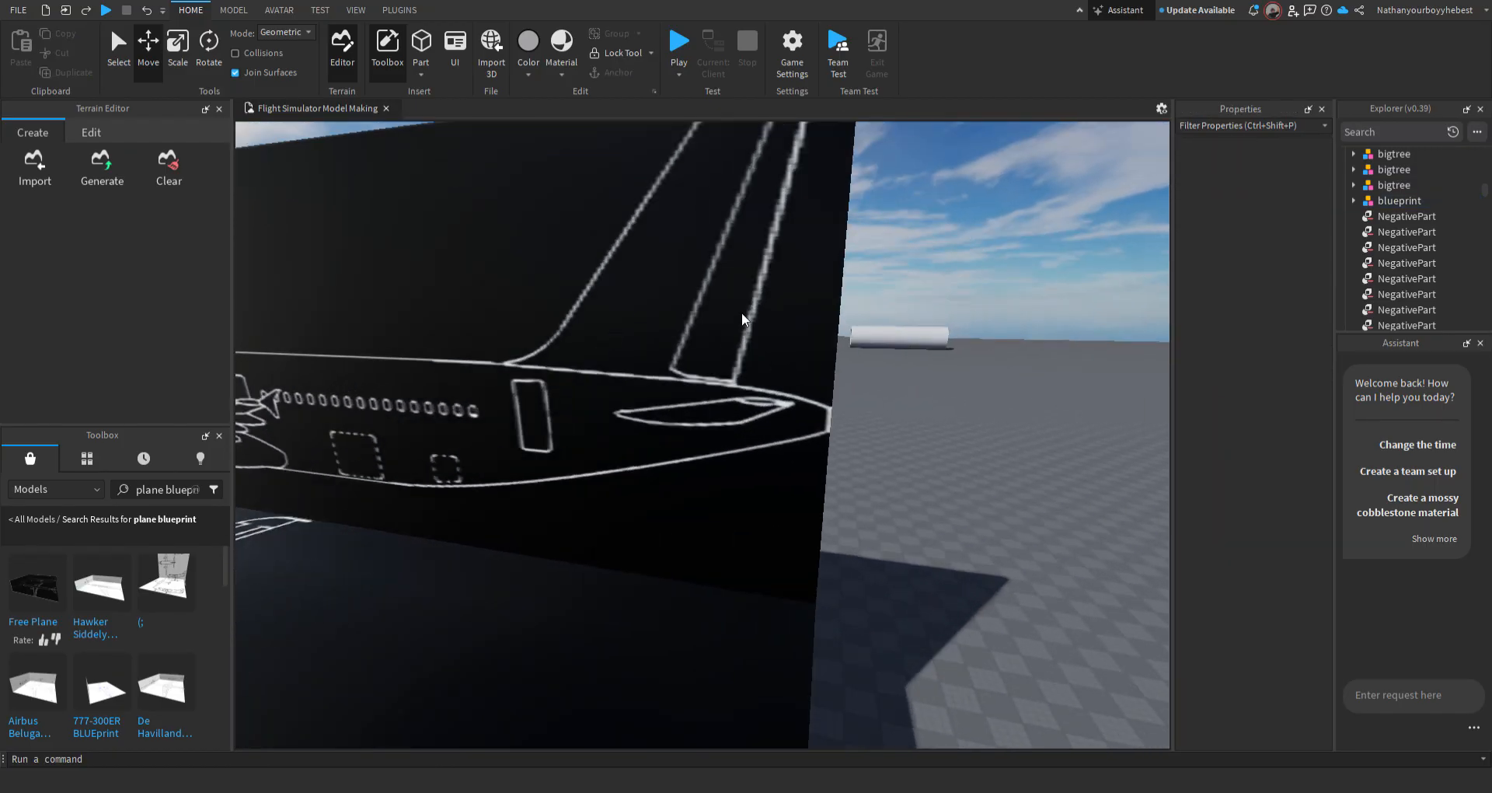
{"action": "right_click_drag", "start_coordinate": [713, 502], "coordinate": [712, 503]}
{"action": "key", "text": "w"}
{"action": "right_click_drag", "start_coordinate": [751, 567], "coordinate": [750, 565]}
{"action": "key", "text": "s"}
{"action": "key", "text": "s"}
{"action": "right_click_drag", "start_coordinate": [666, 424], "coordinate": [729, 465]}
{"action": "key", "text": "d"}
{"action": "key", "text": "d"}
{"action": "key", "text": "w"}
{"action": "key", "text": "s"}
{"action": "key", "text": "w"}
Search the Toolbox models for "shotgun blueprint", then clear the search
{"action": "mouse_move", "coordinate": [55, 610]}
{"action": "left_click", "coordinate": [194, 491]}
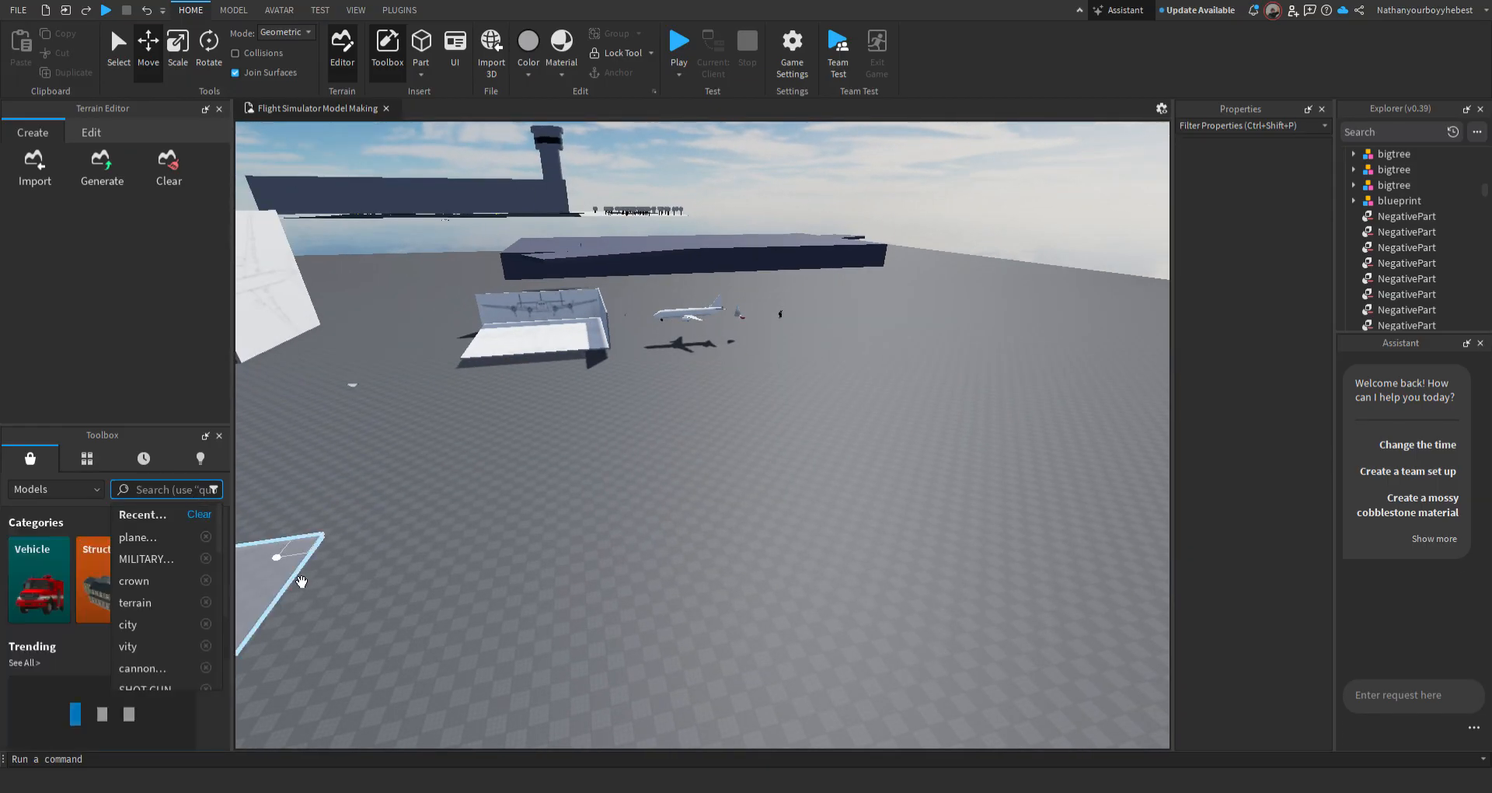
{"action": "type", "text": "shotgun blue"}
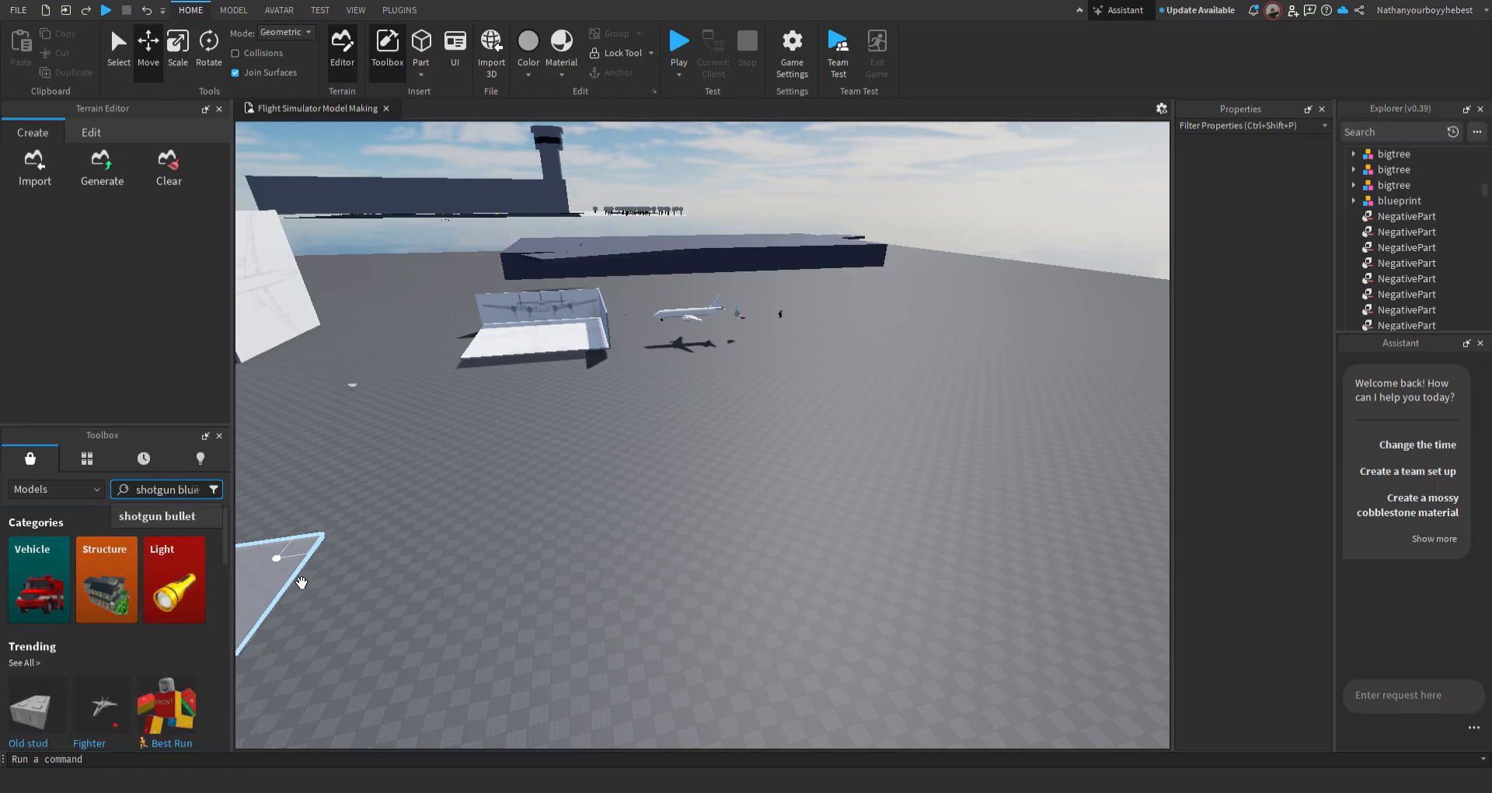
{"action": "type", "text": "print"}
{"action": "key", "text": "Return"}
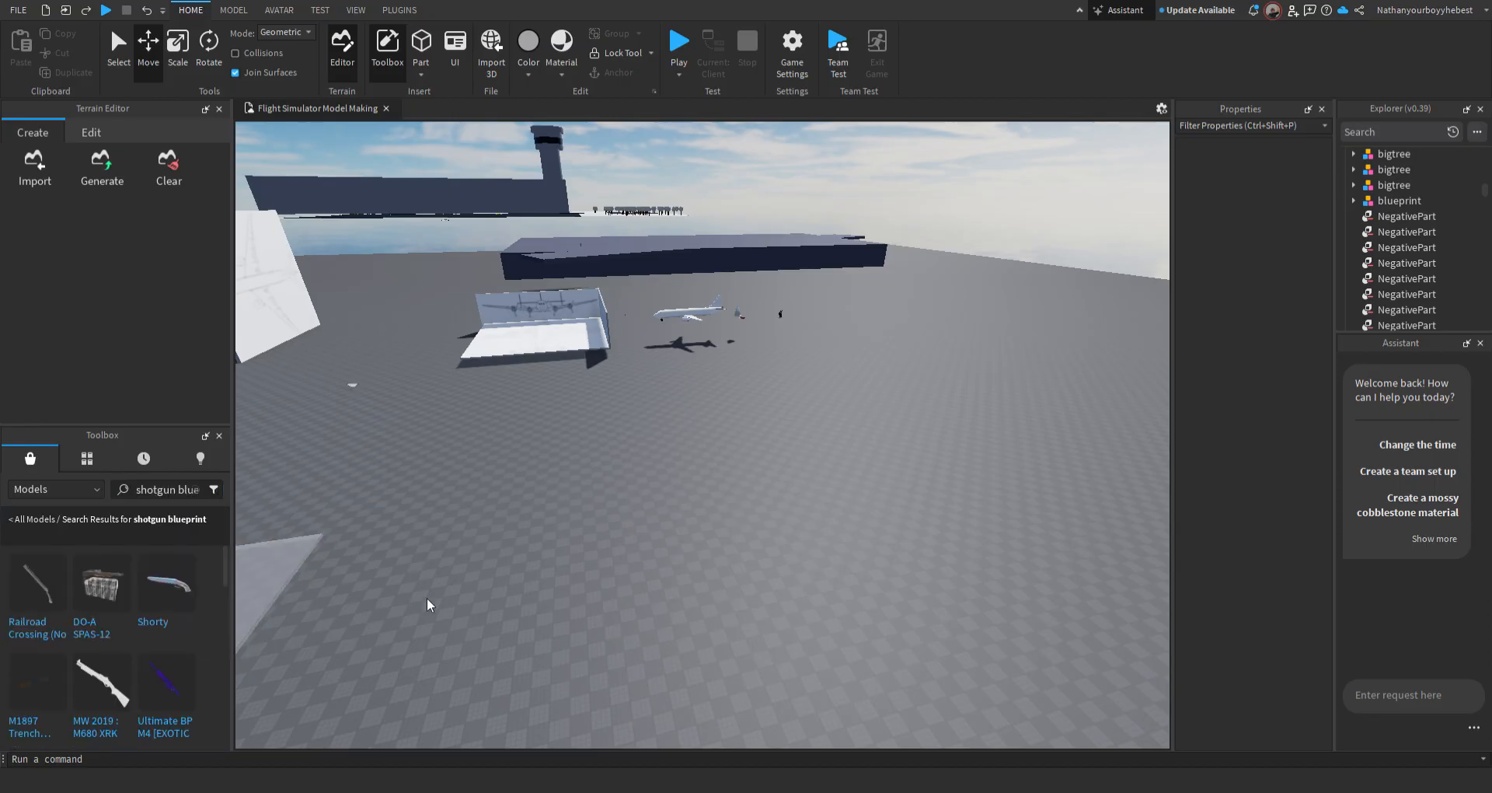
{"action": "right_click_drag", "start_coordinate": [446, 590], "coordinate": [446, 590]}
{"action": "key", "text": "w"}
{"action": "key", "text": "d"}
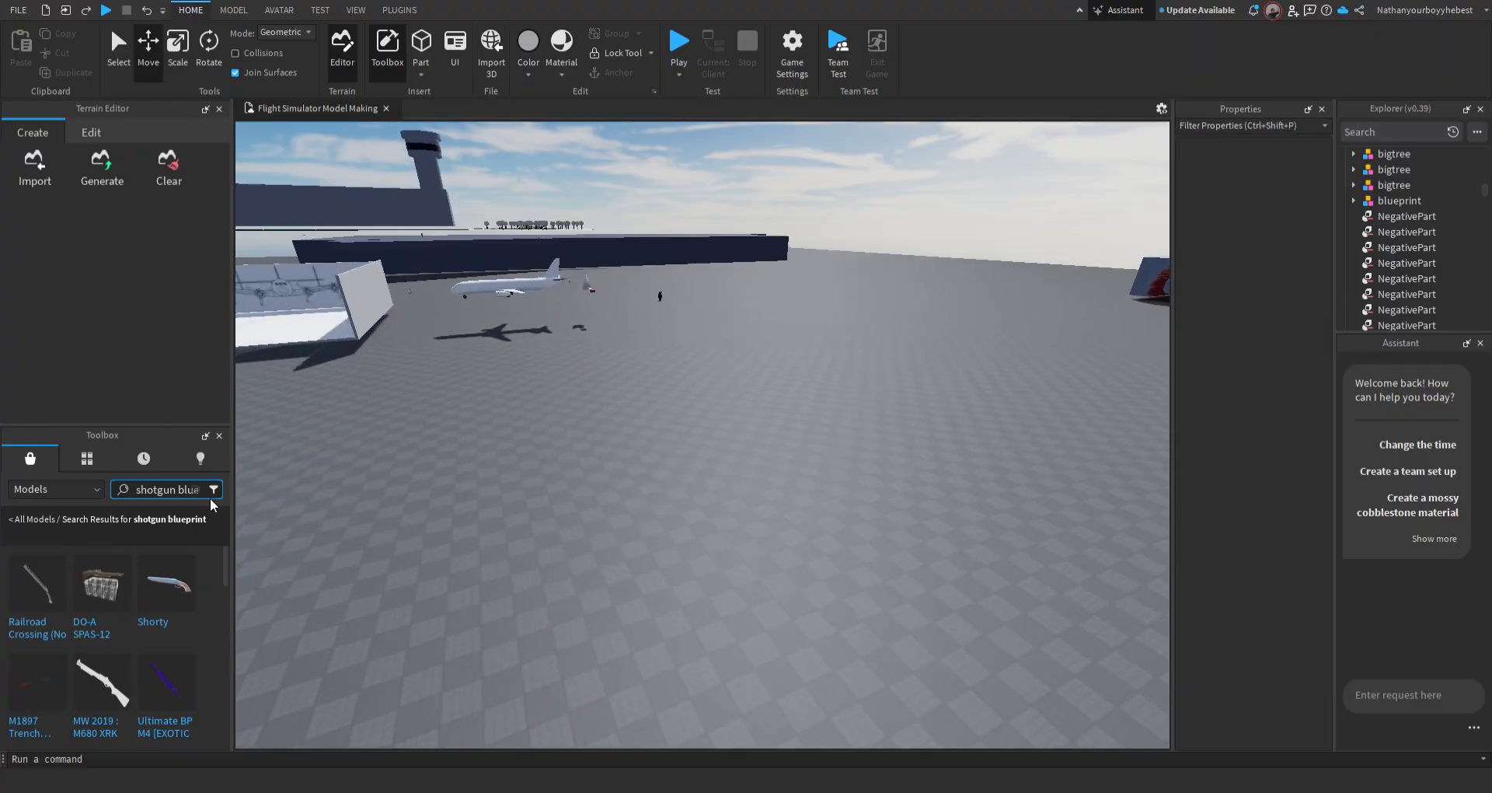
{"action": "left_click", "coordinate": [199, 494]}
Examine the white helicopter blueprint and the dark red cutout built around its front view
{"action": "right_click_drag", "start_coordinate": [600, 554], "coordinate": [600, 554]}
{"action": "key", "text": "w"}
{"action": "right_click_drag", "start_coordinate": [729, 596], "coordinate": [666, 581]}
{"action": "key", "text": "a"}
{"action": "key", "text": "w"}
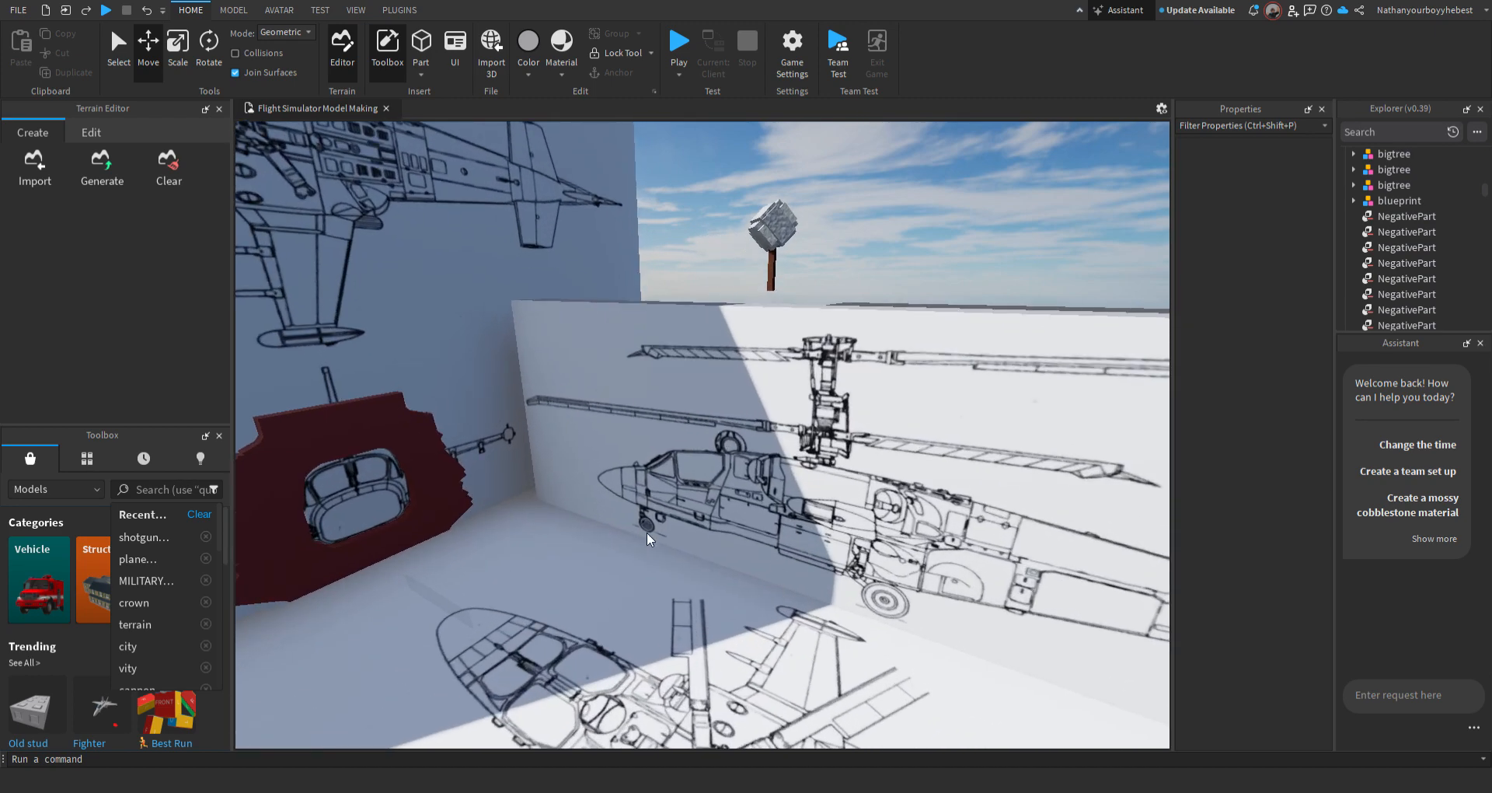
{"action": "right_click_drag", "start_coordinate": [687, 440], "coordinate": [718, 519]}
{"action": "key", "text": "s"}
{"action": "key", "text": "a"}
{"action": "key", "text": "w"}
{"action": "right_click_drag", "start_coordinate": [778, 406], "coordinate": [733, 401]}
{"action": "key", "text": "e"}
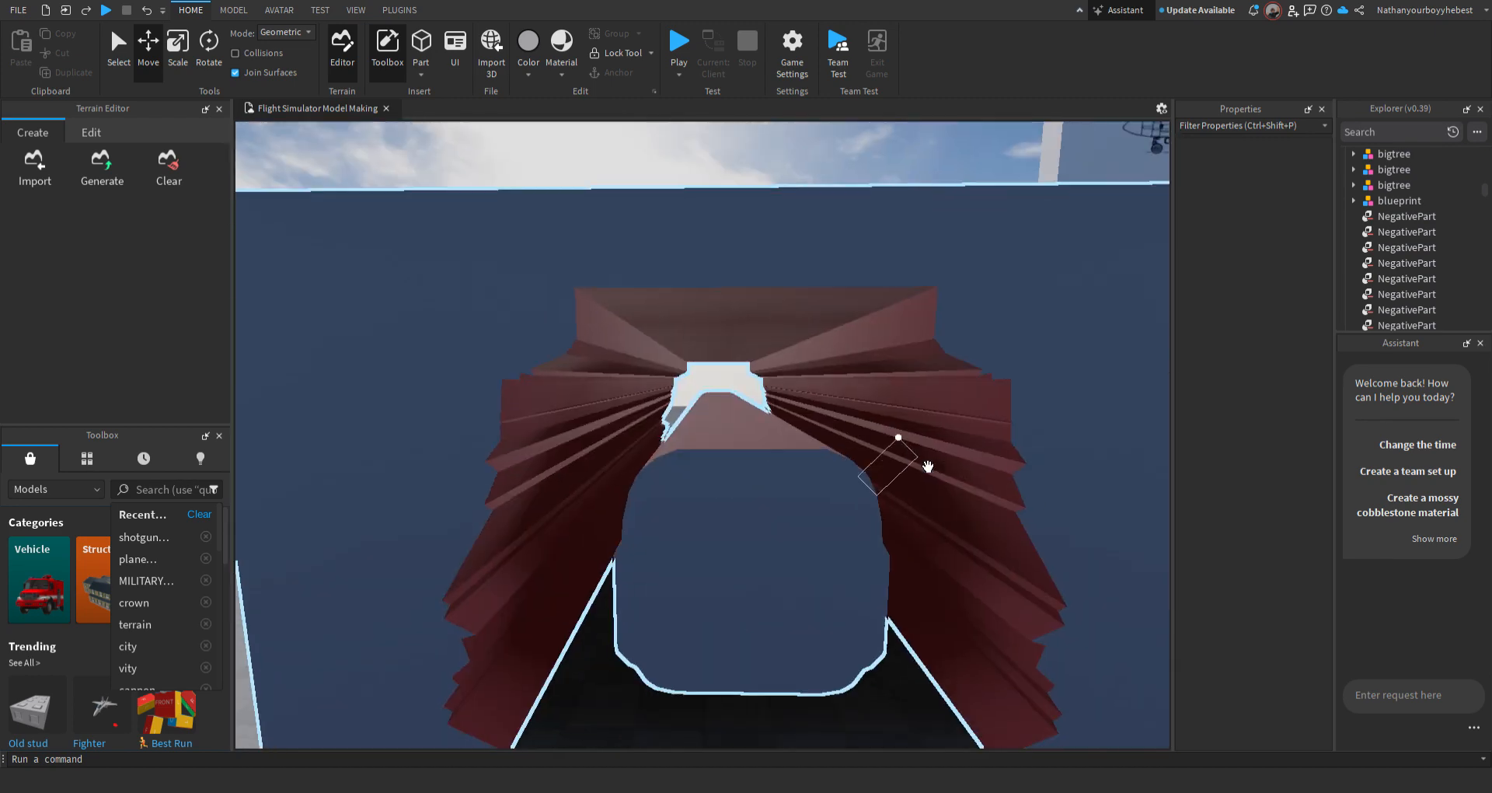
{"action": "right_click_drag", "start_coordinate": [925, 464], "coordinate": [903, 441]}
{"action": "key", "text": "w"}
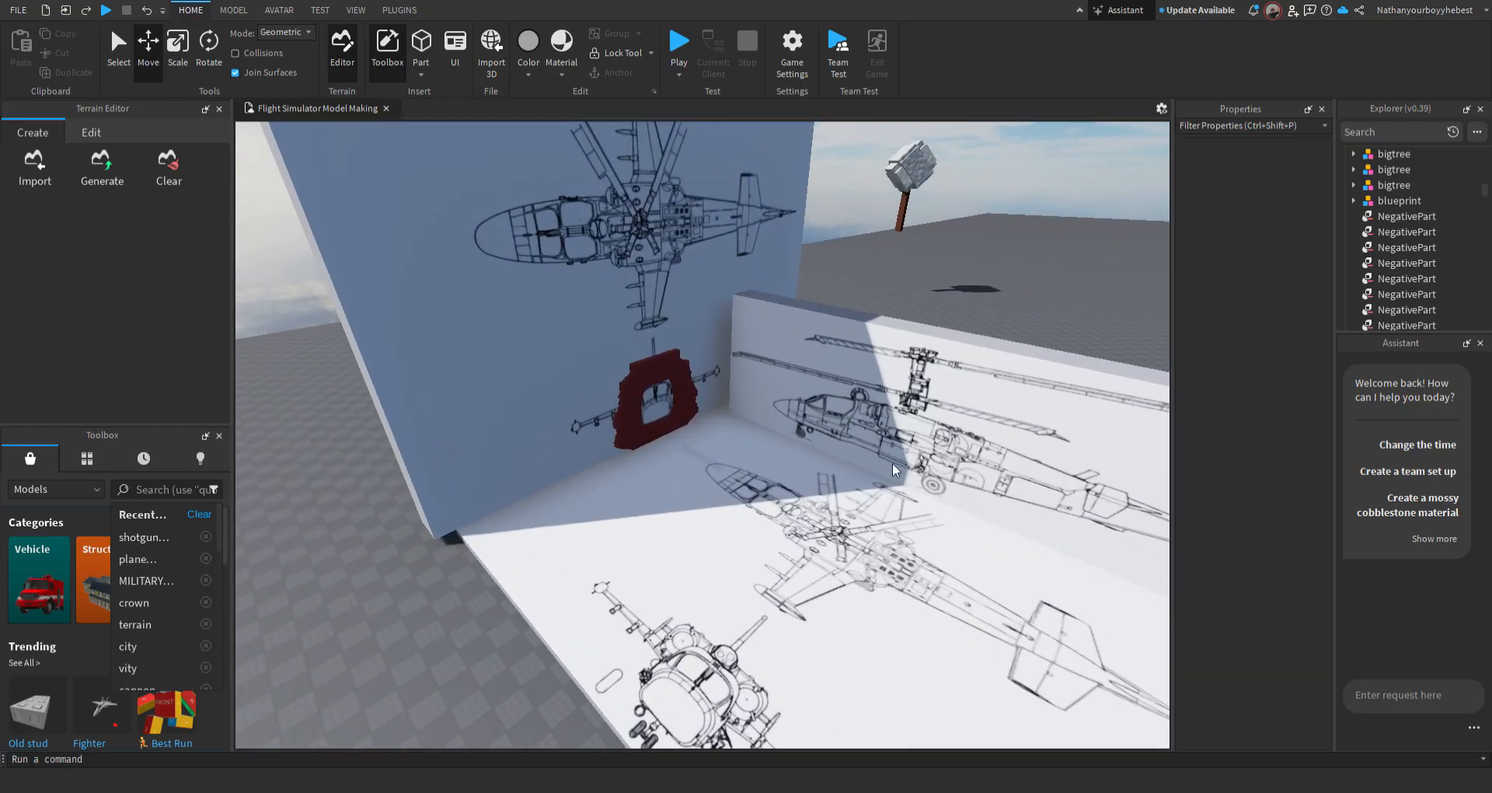
{"action": "key", "text": "w"}
{"action": "mouse_move", "coordinate": [782, 460]}
{"action": "right_mouse_down"}
{"action": "mouse_move", "coordinate": [754, 468]}
{"action": "mouse_move", "coordinate": [765, 497]}
{"action": "mouse_move", "coordinate": [771, 467]}
{"action": "right_mouse_up"}
{"action": "key", "text": "w"}
{"action": "key", "text": "s"}
{"action": "key", "text": "w"}
Inspect the red block and the grey cone among the basic parts beside the helicopter blueprint
{"action": "left_click", "coordinate": [773, 487]}
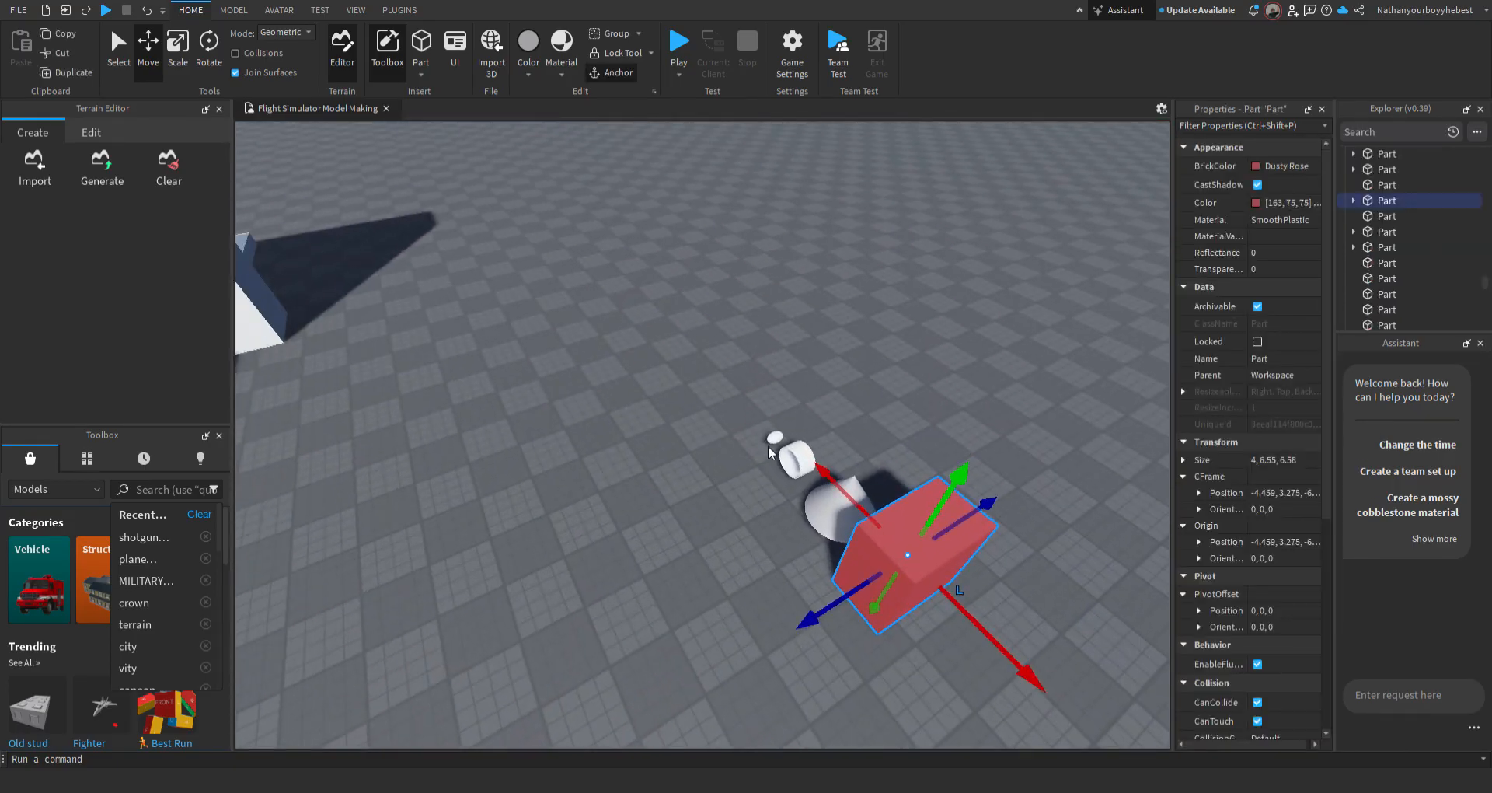
{"action": "left_click", "coordinate": [784, 412]}
{"action": "key", "text": "w"}
{"action": "right_click_drag", "start_coordinate": [786, 411], "coordinate": [790, 426]}
{"action": "left_click", "coordinate": [804, 429]}
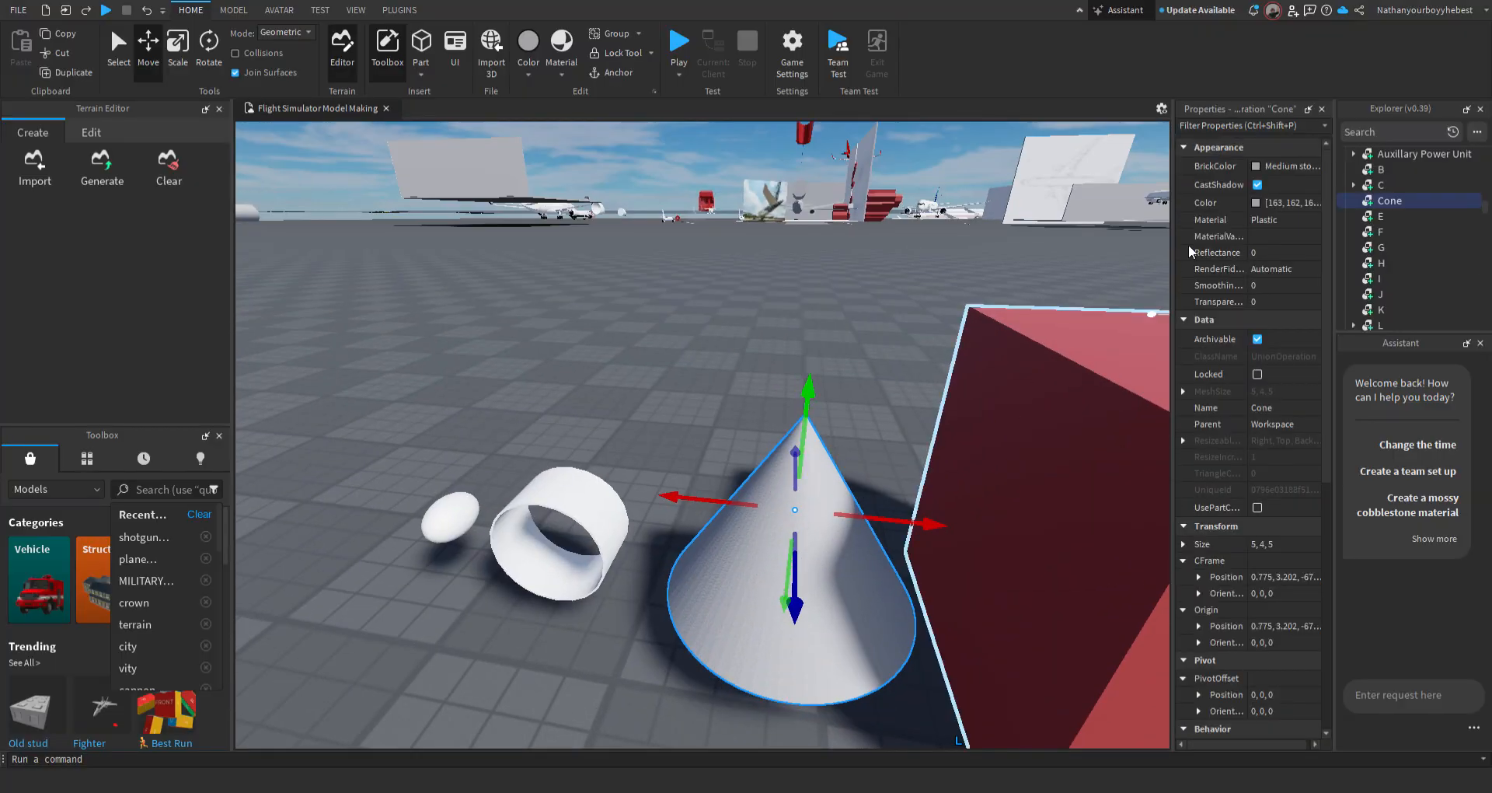
{"action": "key", "text": "w"}
{"action": "mouse_move", "coordinate": [964, 479]}
{"action": "right_mouse_down"}
{"action": "mouse_move", "coordinate": [946, 450]}
{"action": "mouse_move", "coordinate": [966, 467]}
{"action": "right_mouse_up"}
{"action": "key", "text": "w"}
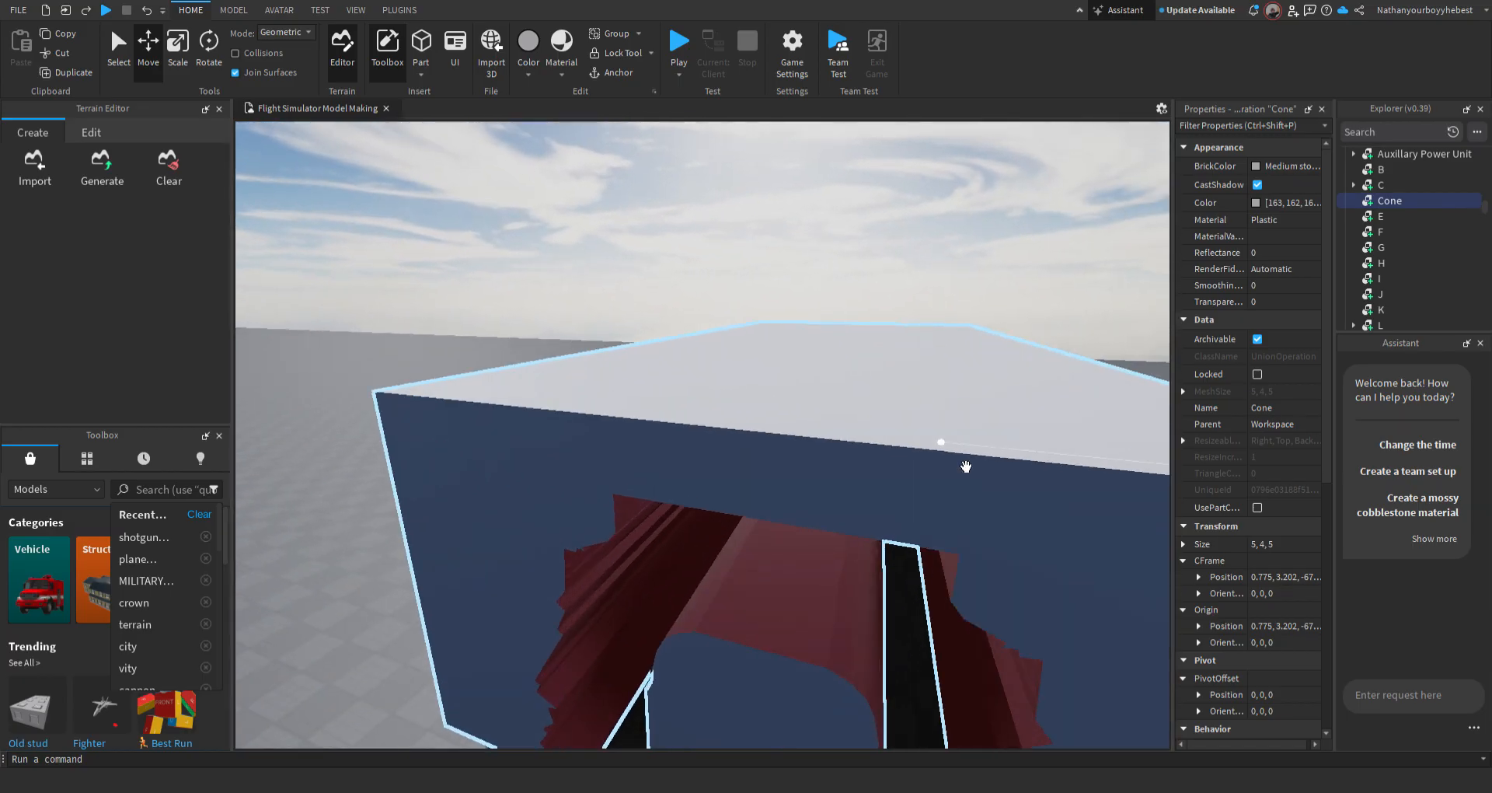
{"action": "key", "text": "f"}
{"action": "right_click_drag", "start_coordinate": [833, 535], "coordinate": [800, 543]}
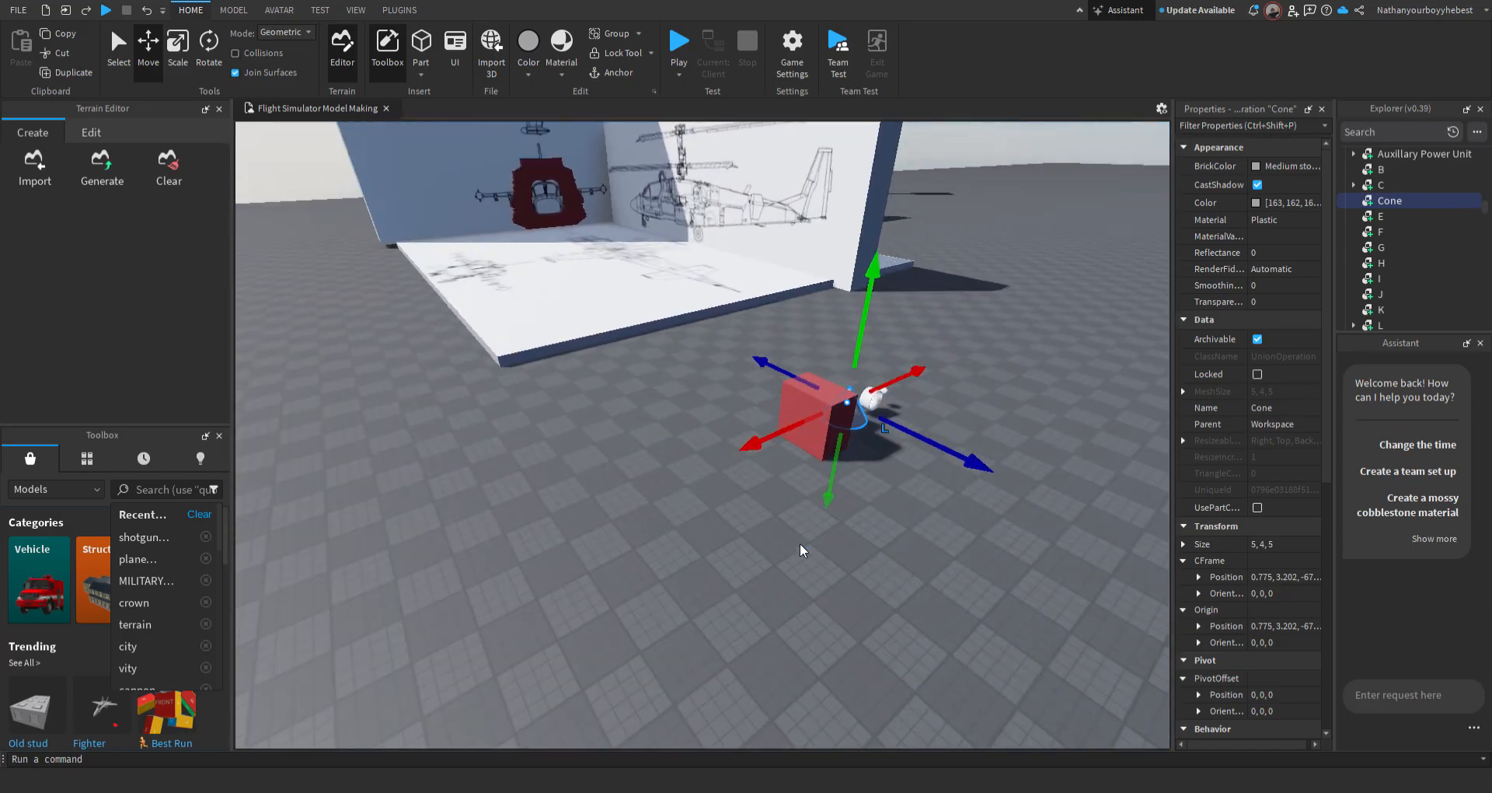
{"action": "key", "text": "w"}
Duplicate the red block, pull the copy away from the original and delete the extra copy
{"action": "left_click", "coordinate": [914, 526]}
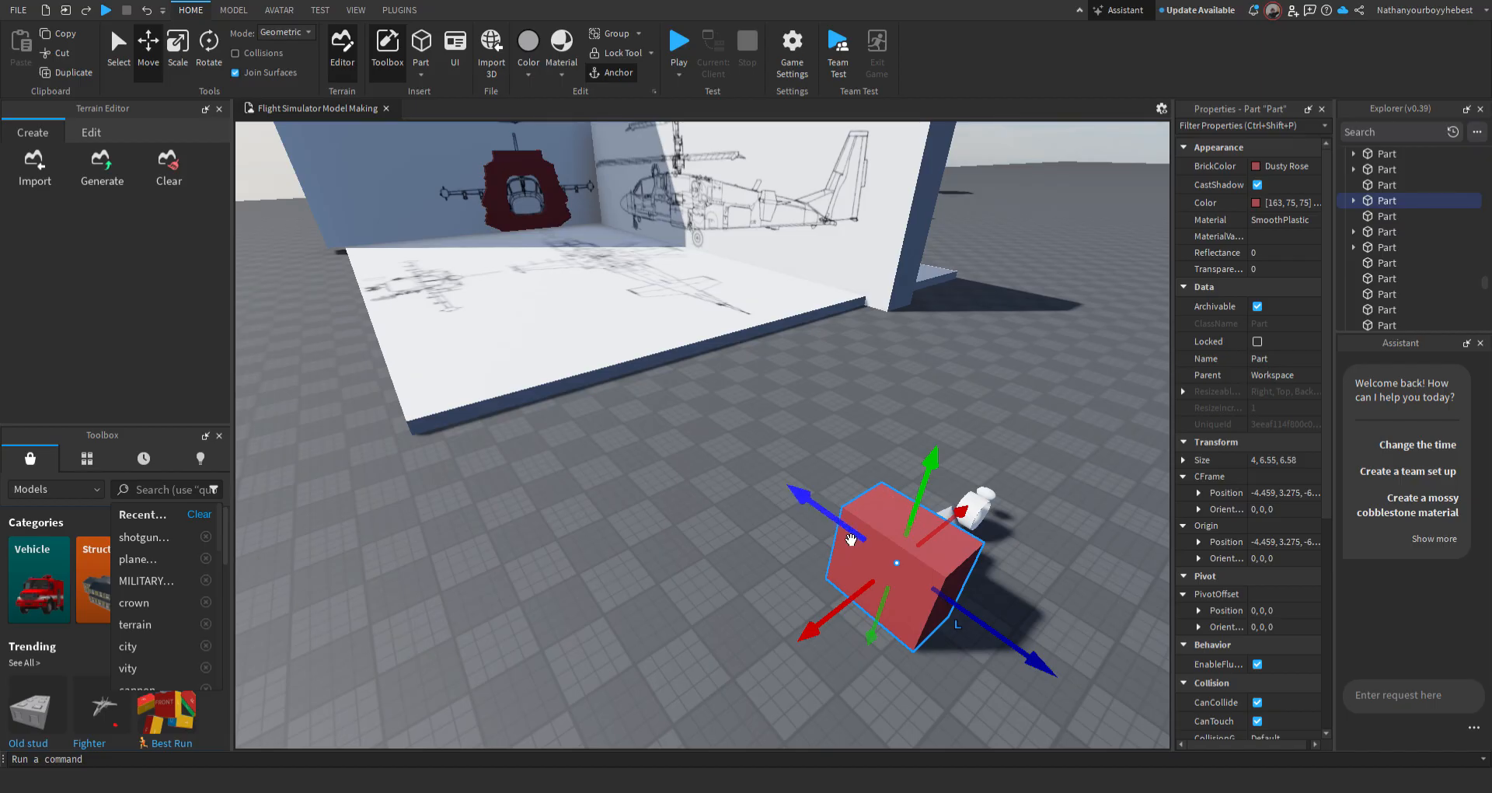
{"action": "left_click_drag", "start_coordinate": [796, 461], "coordinate": [801, 474]}
{"action": "right_click_drag", "start_coordinate": [795, 460], "coordinate": [801, 474]}
{"action": "left_click_drag", "start_coordinate": [800, 474], "coordinate": [809, 493]}
{"action": "right_click_drag", "start_coordinate": [800, 474], "coordinate": [809, 493]}
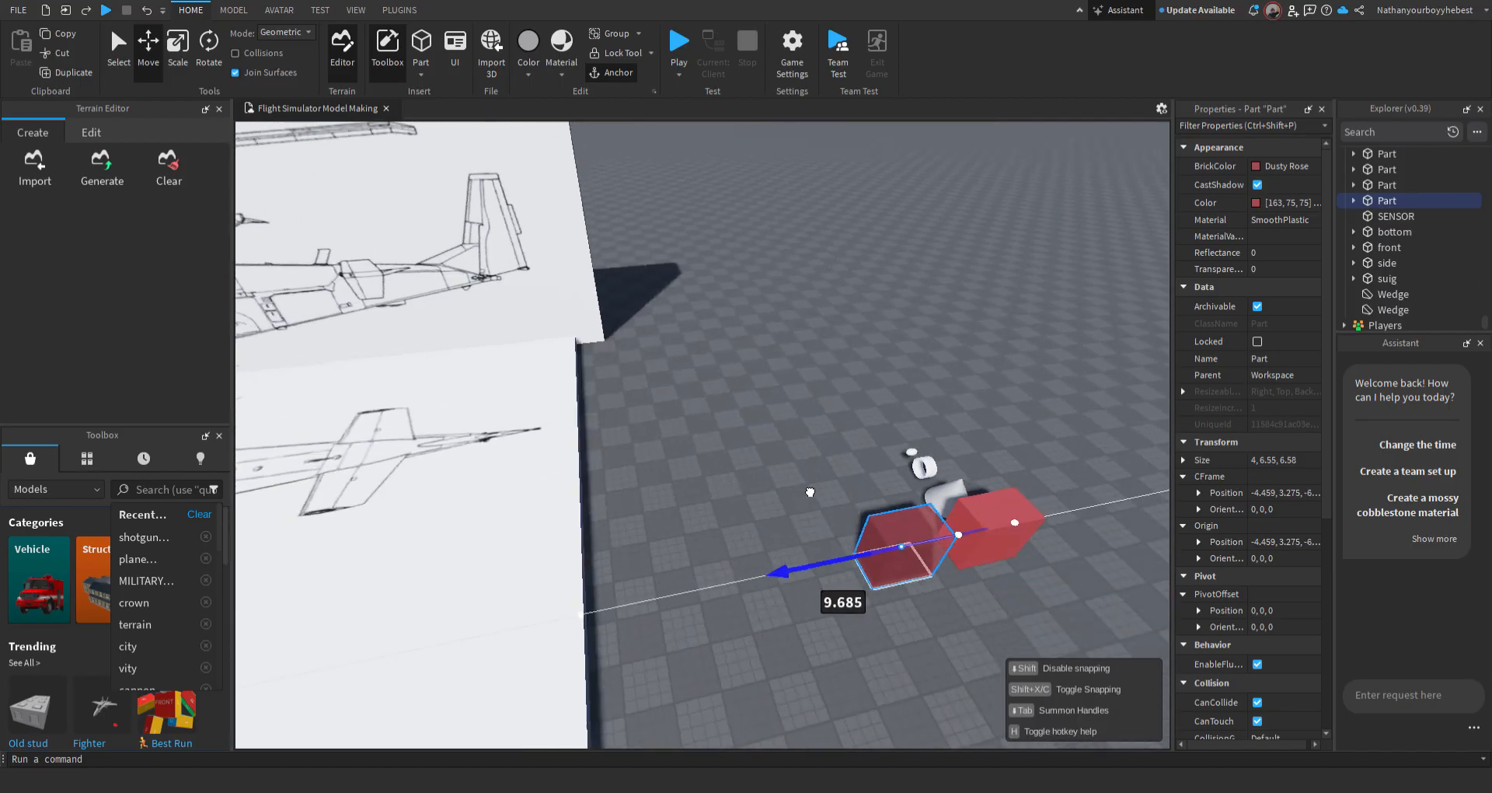
{"action": "left_click_drag", "start_coordinate": [809, 493], "coordinate": [754, 526]}
{"action": "left_click_drag", "start_coordinate": [617, 520], "coordinate": [612, 522]}
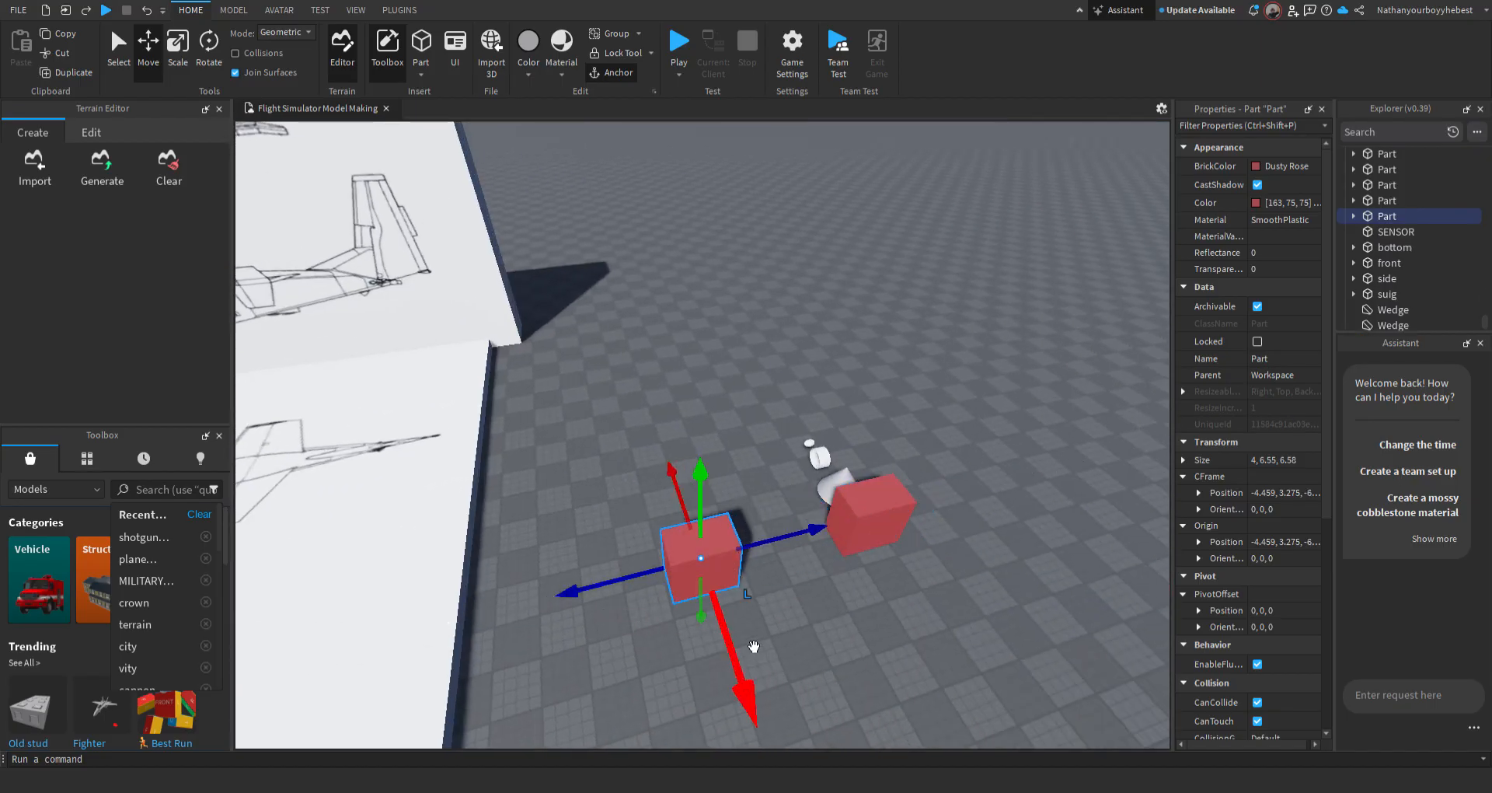
{"action": "left_click_drag", "start_coordinate": [754, 646], "coordinate": [684, 553]}
{"action": "key", "text": "Delete"}
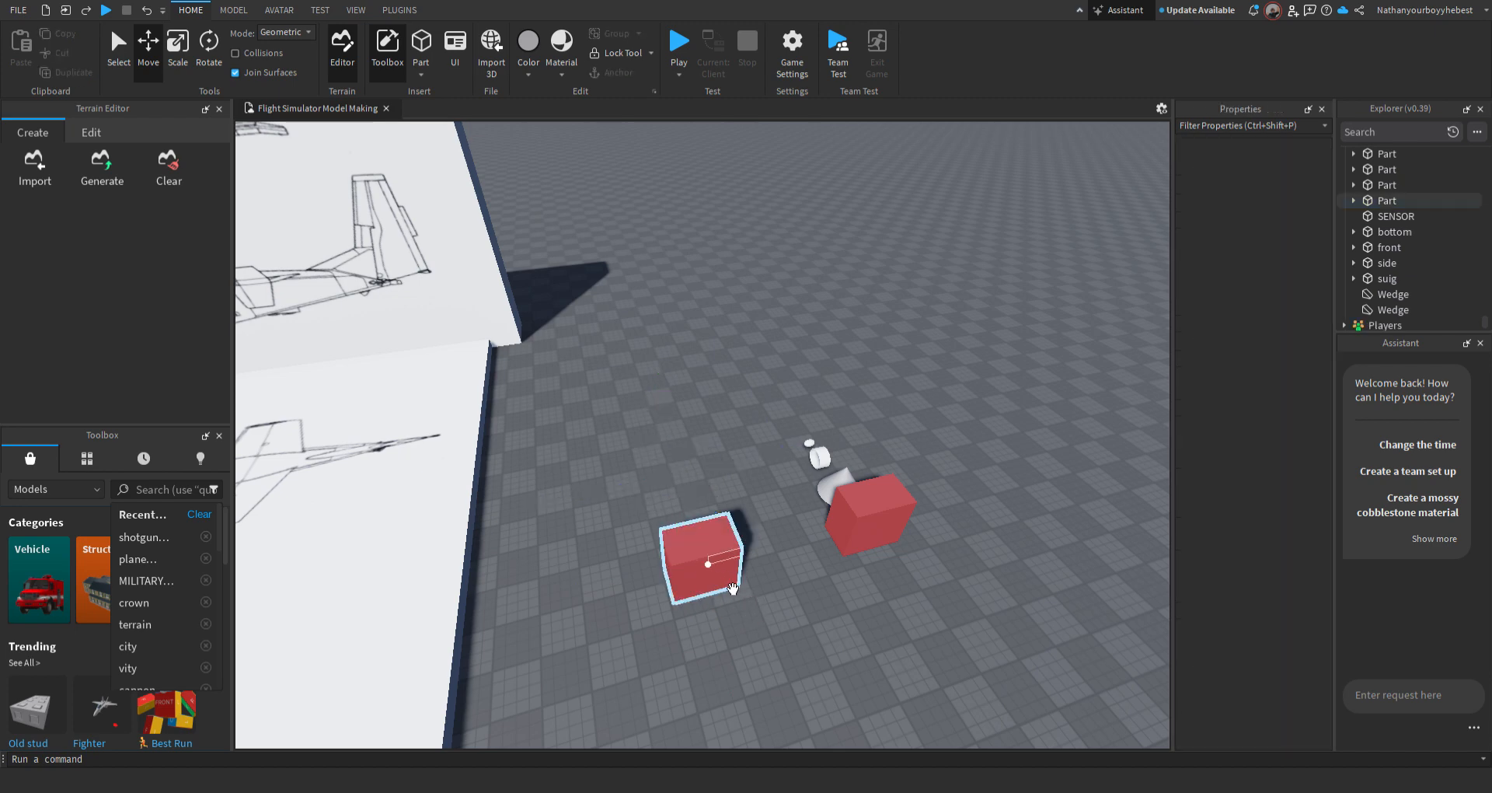
Move the copied red block about 49 studs onto the helicopter blueprint's floor and about 42.2 studs across to the top-view drawing
{"action": "left_click", "coordinate": [707, 562]}
{"action": "right_click_drag", "start_coordinate": [707, 563], "coordinate": [704, 572]}
{"action": "left_click_drag", "start_coordinate": [832, 510], "coordinate": [559, 363]}
{"action": "right_click_drag", "start_coordinate": [558, 334], "coordinate": [559, 332]}
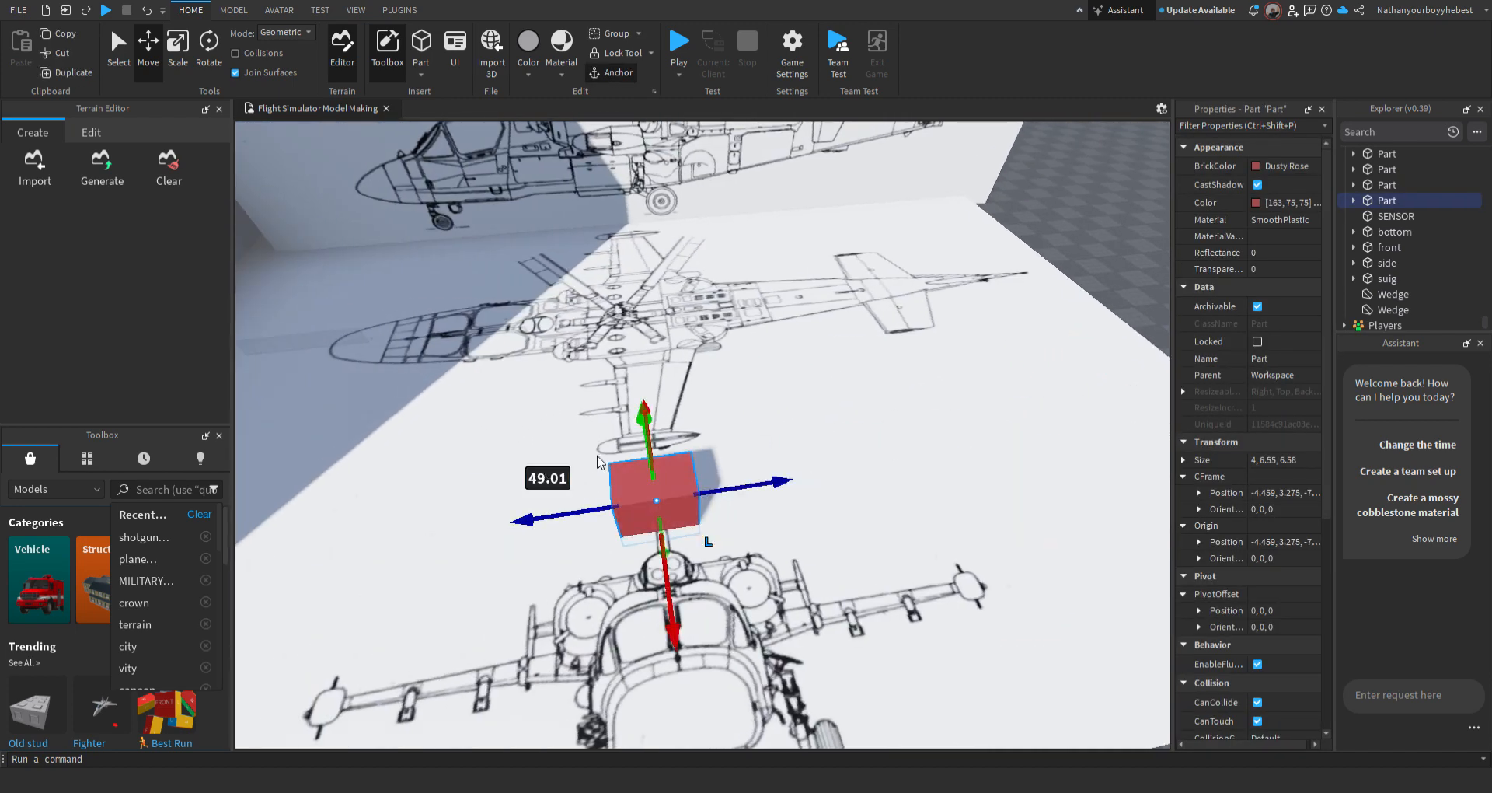
{"action": "right_click_drag", "start_coordinate": [598, 461], "coordinate": [599, 463]}
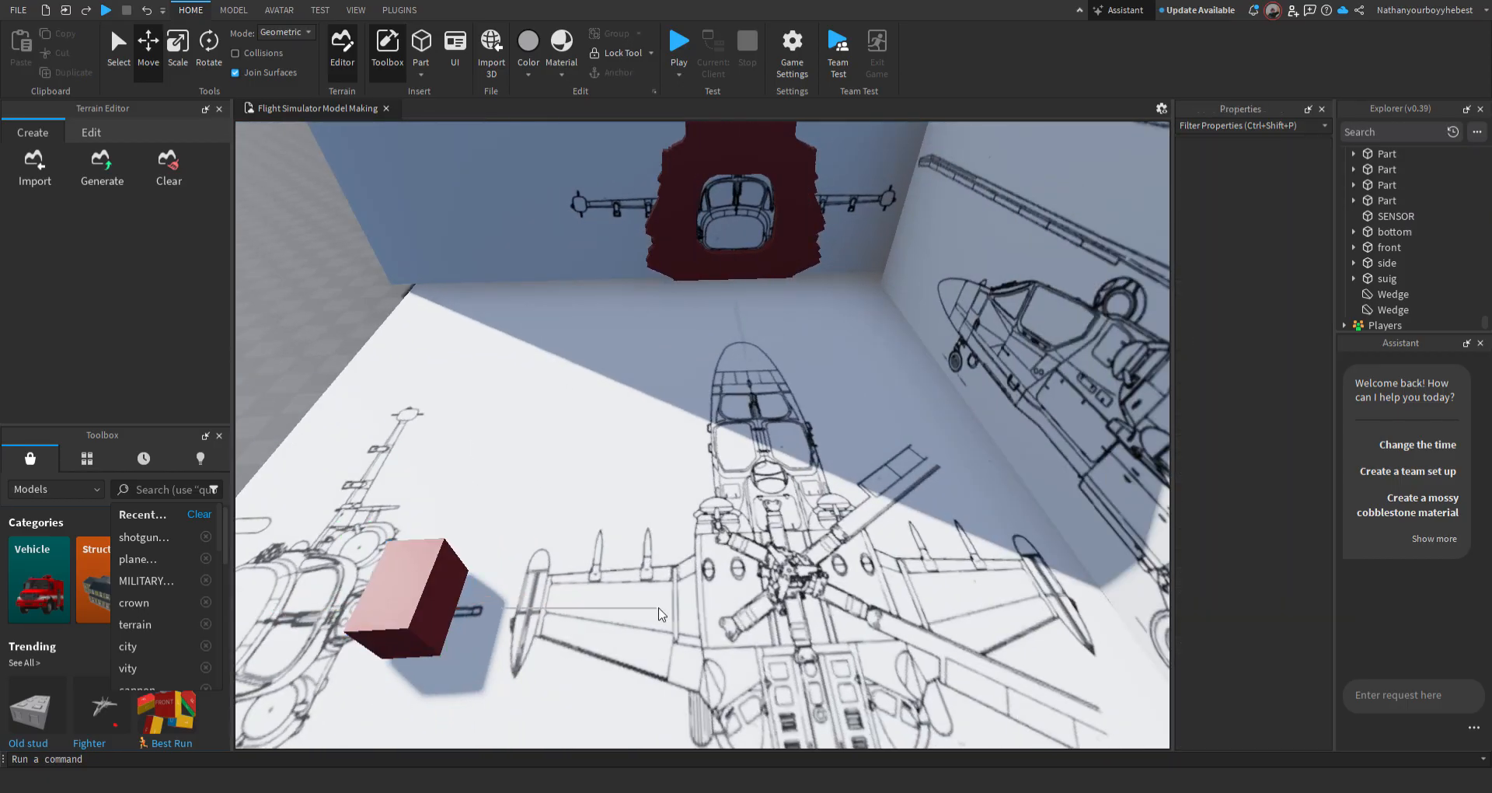
{"action": "left_click_drag", "start_coordinate": [443, 603], "coordinate": [366, 559]}
{"action": "left_click_drag", "start_coordinate": [473, 577], "coordinate": [981, 532]}
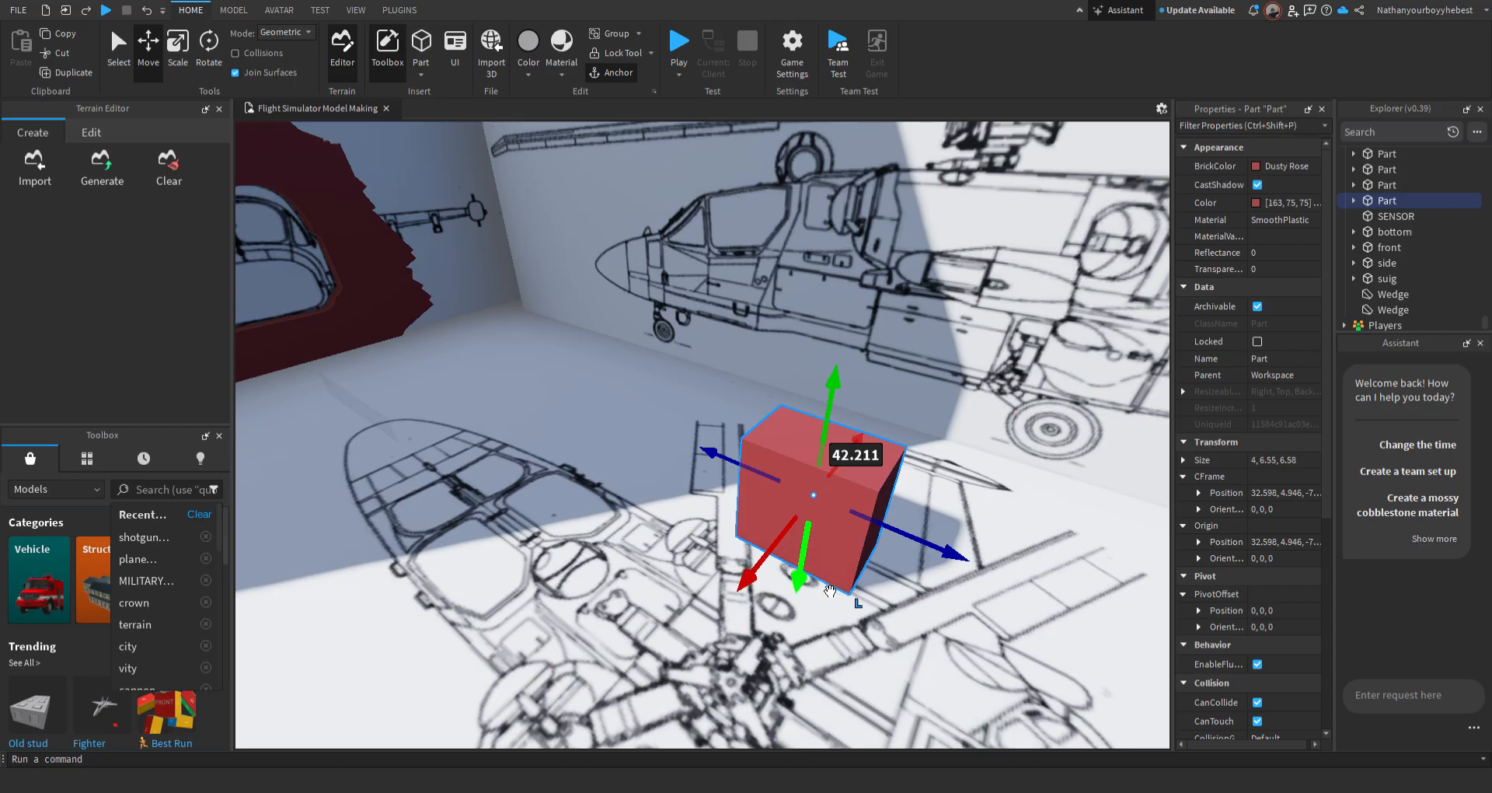
Lower the red block about 2.9 studs and shift it about 14.8 studs toward the helicopter's nose
{"action": "left_click_drag", "start_coordinate": [802, 576], "coordinate": [808, 609]}
{"action": "right_click_drag", "start_coordinate": [807, 605], "coordinate": [808, 606]}
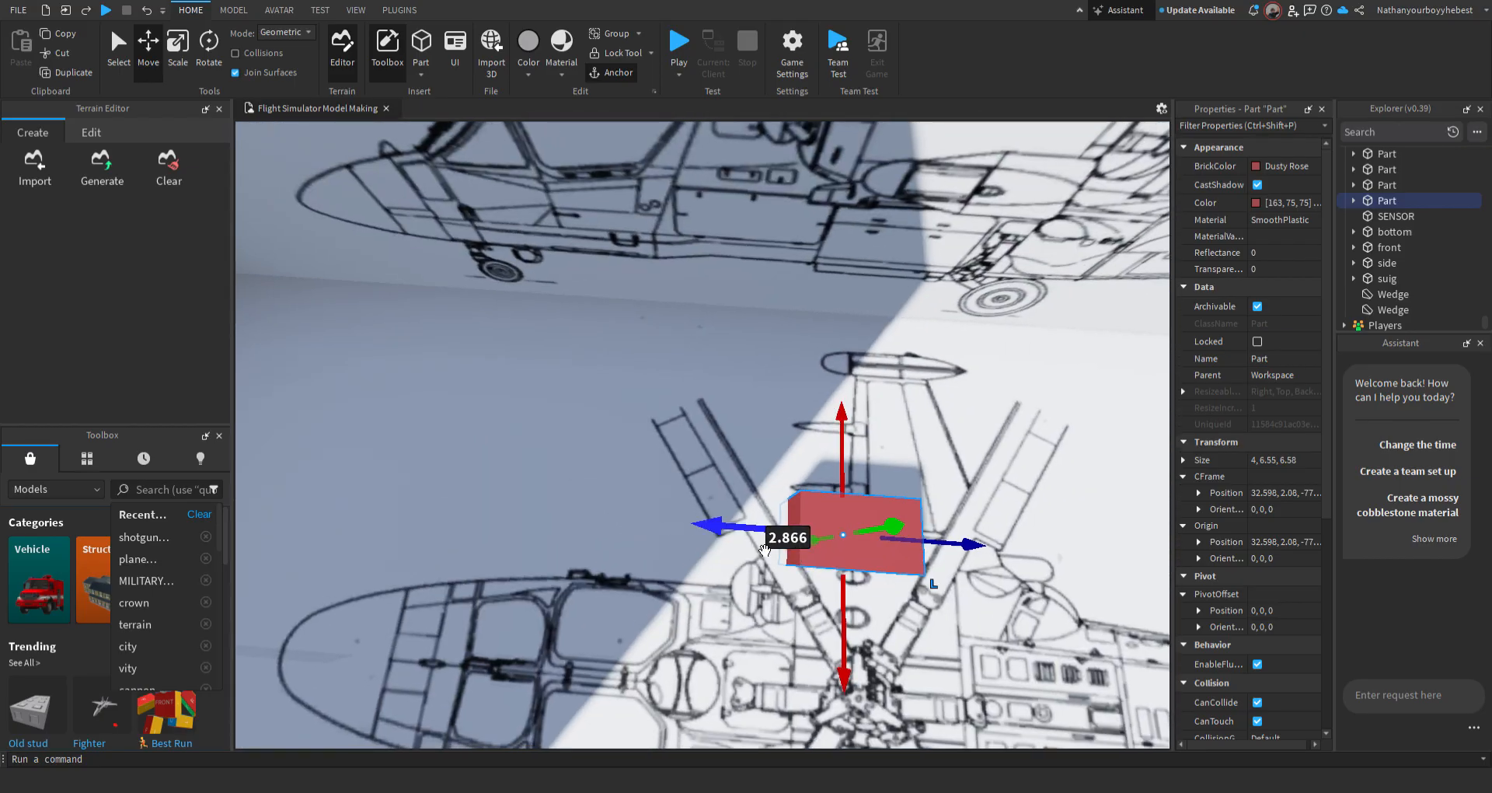
{"action": "left_click_drag", "start_coordinate": [713, 526], "coordinate": [466, 505]}
{"action": "right_click_drag", "start_coordinate": [634, 481], "coordinate": [636, 480]}
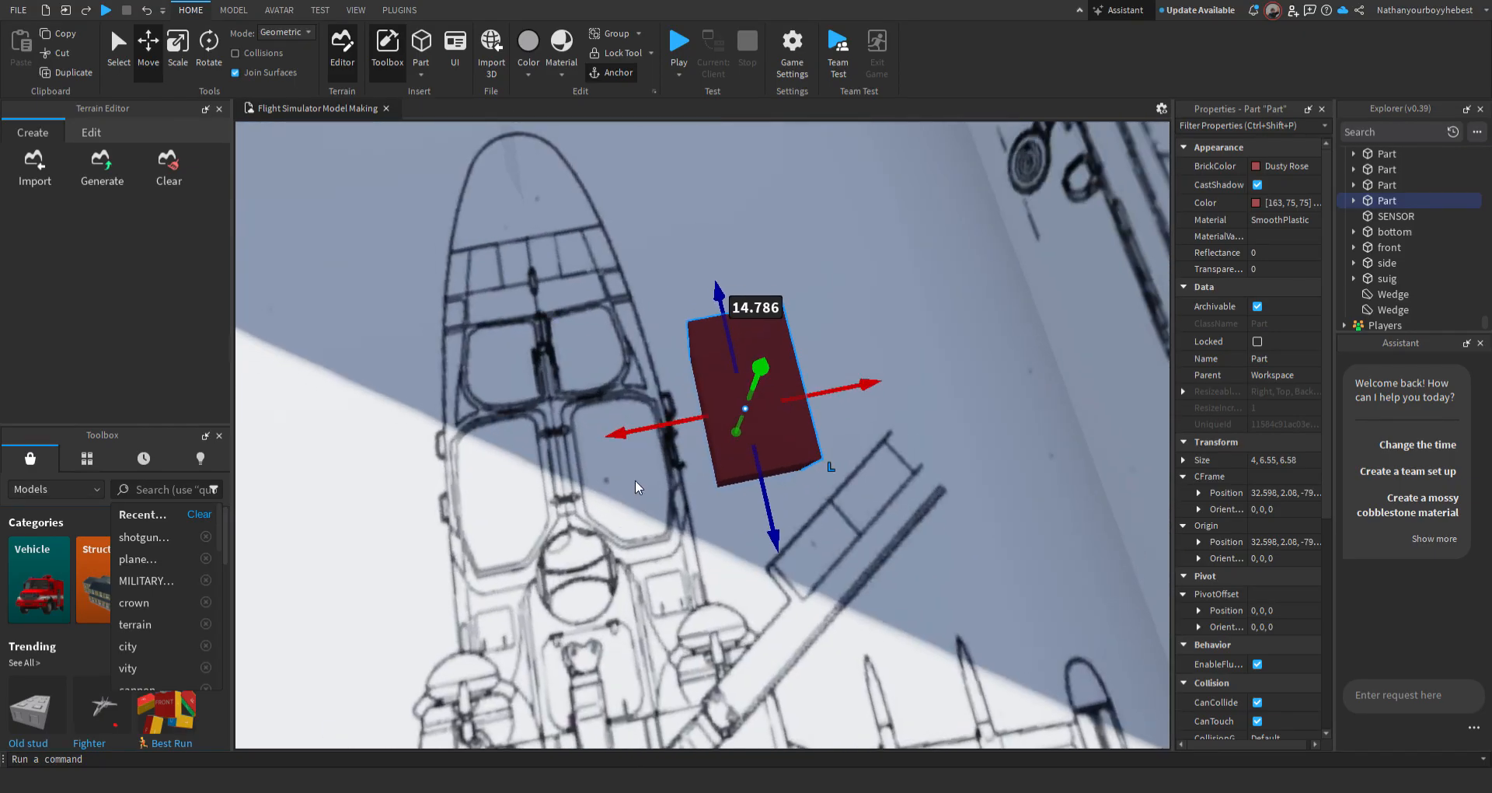
Examine the helicopter blueprint's views around the placed red block and the area beside the blueprint
{"action": "right_click_drag", "start_coordinate": [619, 432], "coordinate": [621, 429]}
{"action": "key", "text": "s"}
{"action": "right_click_drag", "start_coordinate": [765, 440], "coordinate": [765, 440]}
{"action": "right_click_drag", "start_coordinate": [855, 536], "coordinate": [842, 536]}
{"action": "key", "text": "s"}
{"action": "key", "text": "w"}
{"action": "right_click_drag", "start_coordinate": [798, 585], "coordinate": [855, 553]}
{"action": "key", "text": "w"}
{"action": "key", "text": "s"}
{"action": "right_click_drag", "start_coordinate": [753, 460], "coordinate": [813, 518]}
{"action": "key", "text": "s"}
{"action": "key", "text": "w"}
{"action": "key", "text": "s"}
{"action": "key", "text": "w"}
{"action": "key", "text": "s"}
{"action": "key", "text": "w"}
{"action": "key", "text": "w"}
{"action": "right_click_drag", "start_coordinate": [802, 360], "coordinate": [800, 361]}
Review the basic parts beside the blueprint, selecting the small sphere, the hollow ring and the red block individually
{"action": "left_click_drag", "start_coordinate": [753, 386], "coordinate": [748, 394]}
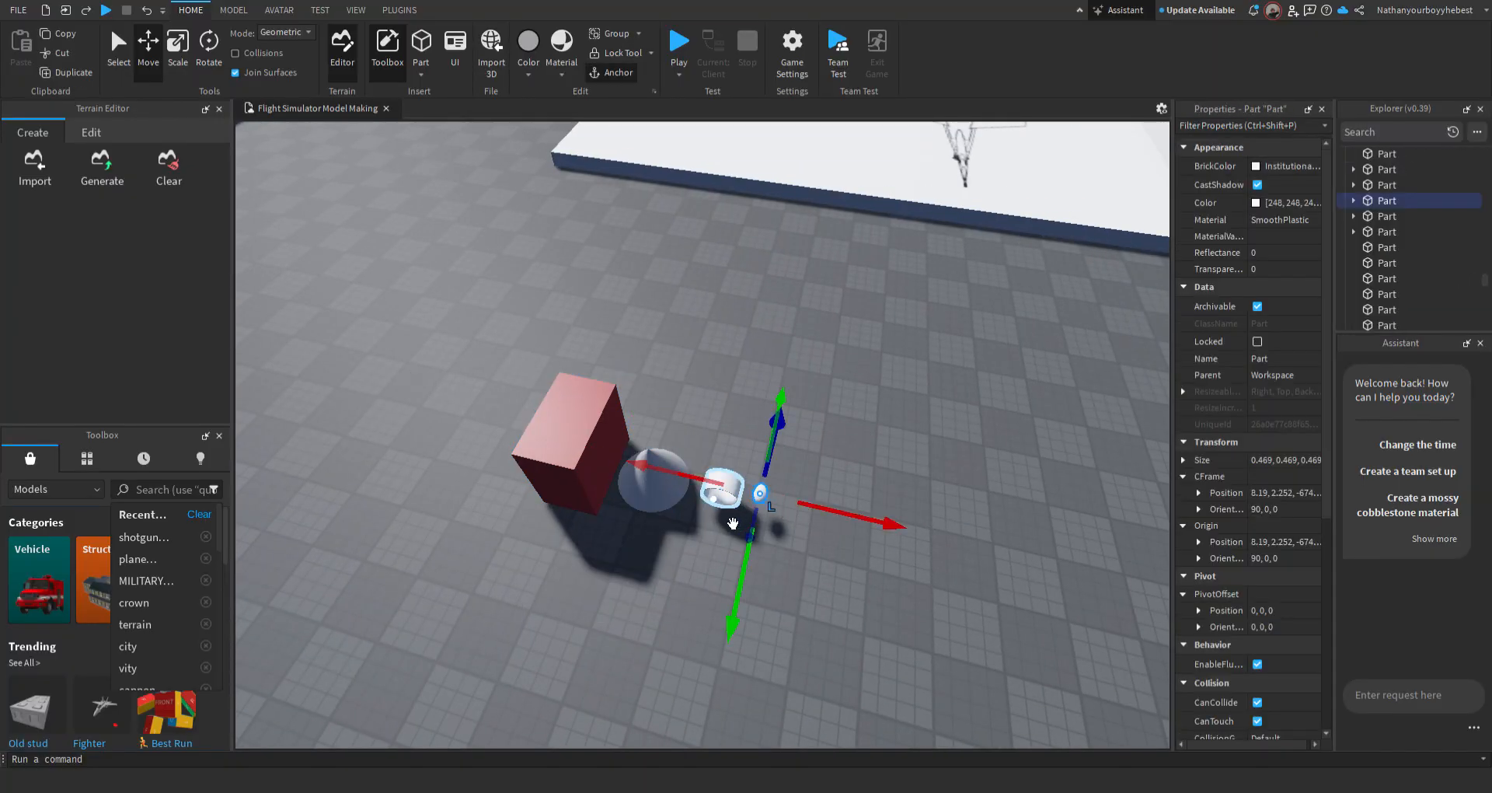
{"action": "right_click_drag", "start_coordinate": [733, 523], "coordinate": [735, 522]}
{"action": "left_click", "coordinate": [959, 448]}
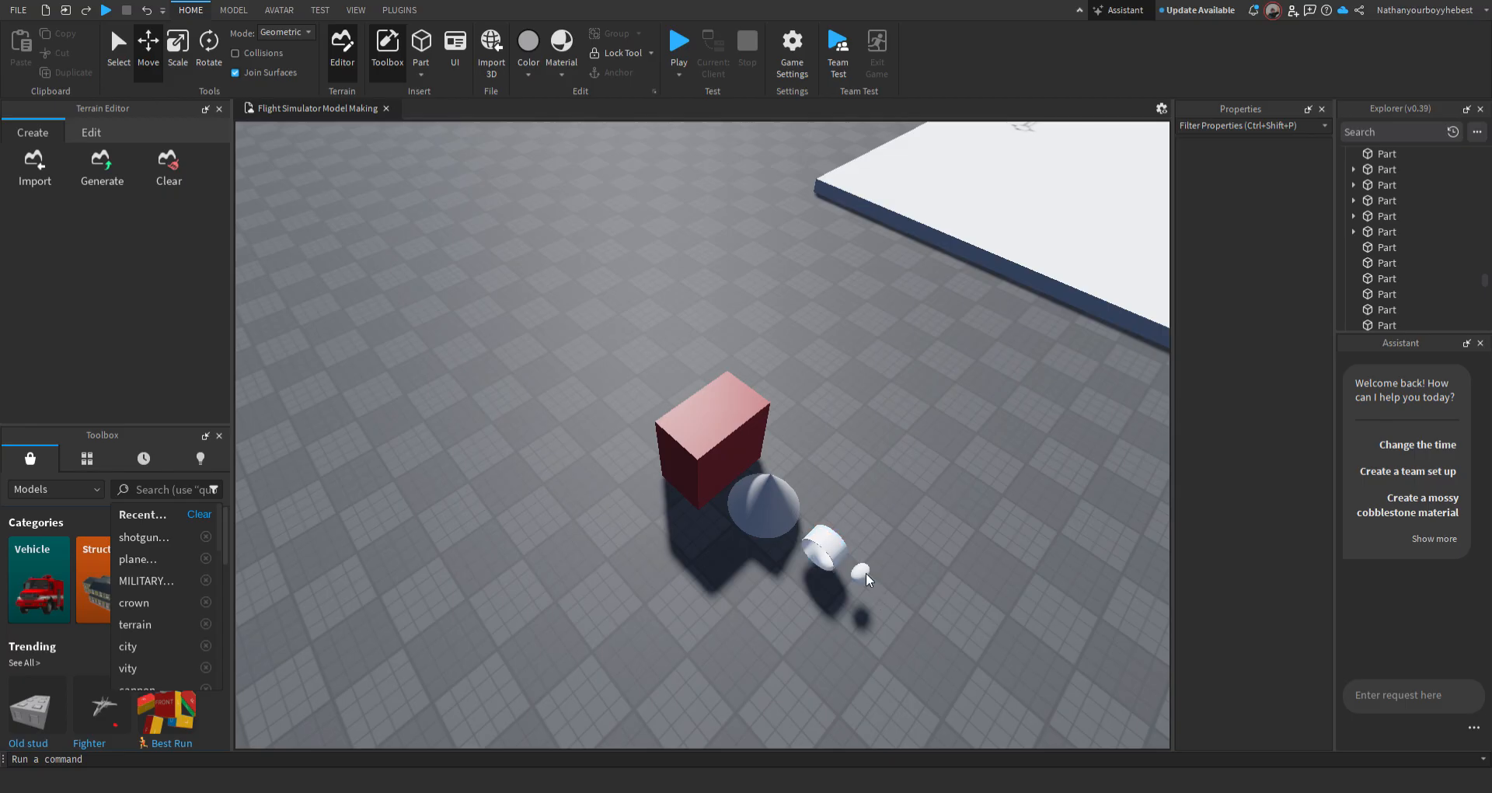
{"action": "left_click", "coordinate": [830, 549]}
{"action": "left_click", "coordinate": [711, 471]}
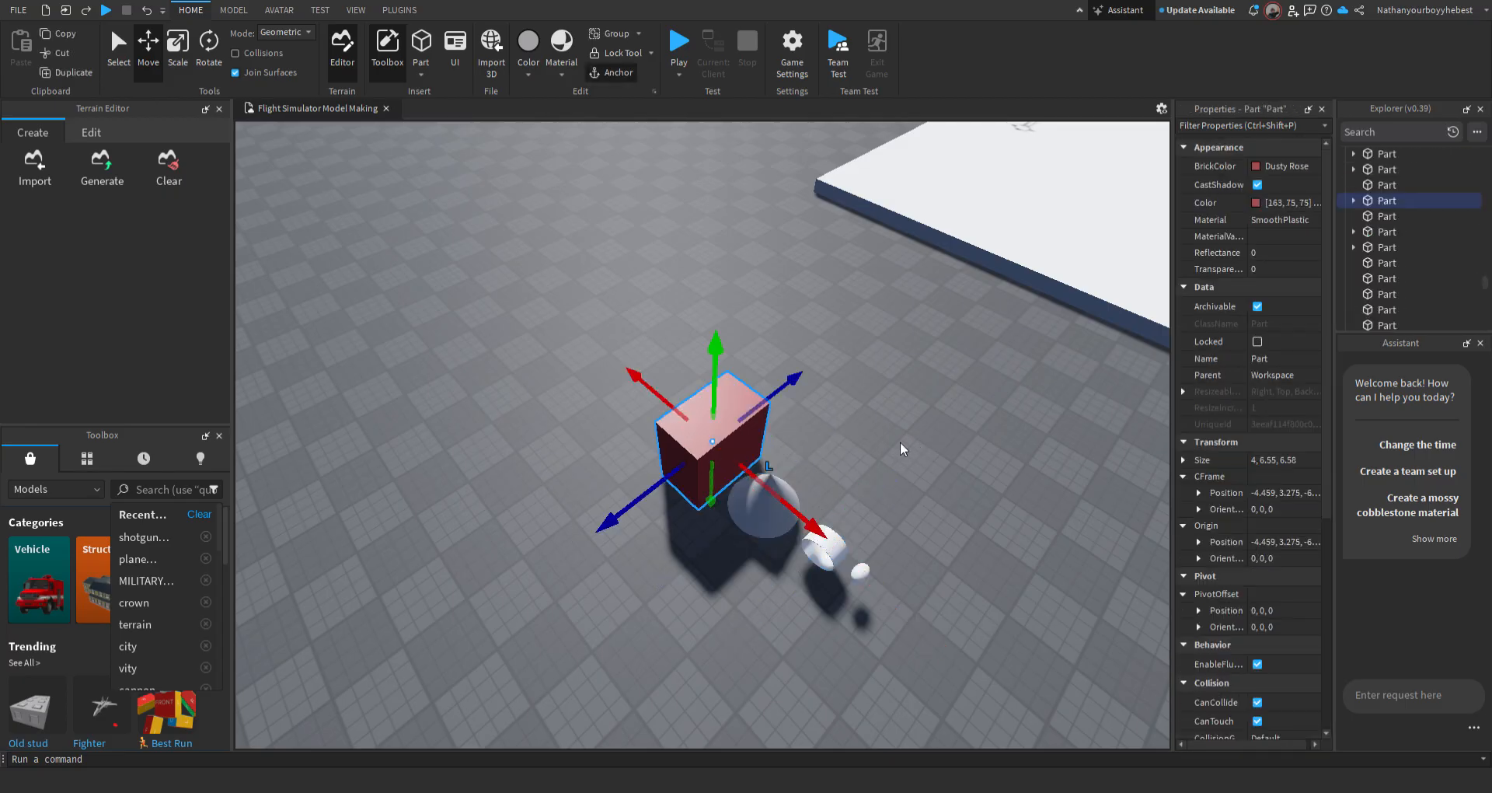
{"action": "left_click", "coordinate": [964, 432]}
Select the MirrorPlane at the nose of the top-view drawing and copy its CFrame position
{"action": "right_click_drag", "start_coordinate": [950, 435], "coordinate": [936, 451]}
{"action": "key", "text": "w"}
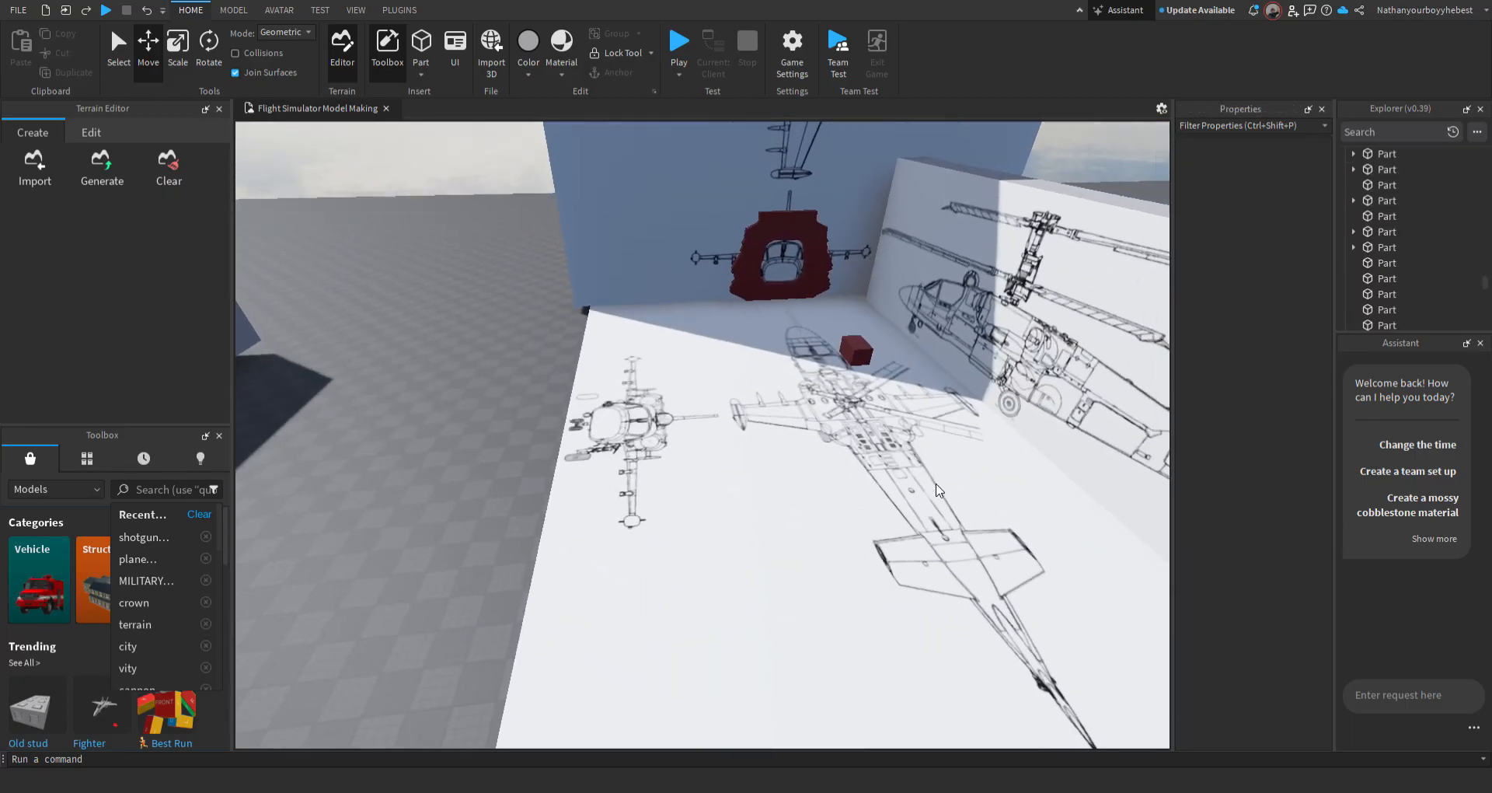
{"action": "key", "text": "s"}
{"action": "right_click_drag", "start_coordinate": [713, 553], "coordinate": [682, 519]}
{"action": "key", "text": "w"}
{"action": "left_click", "coordinate": [681, 517]}
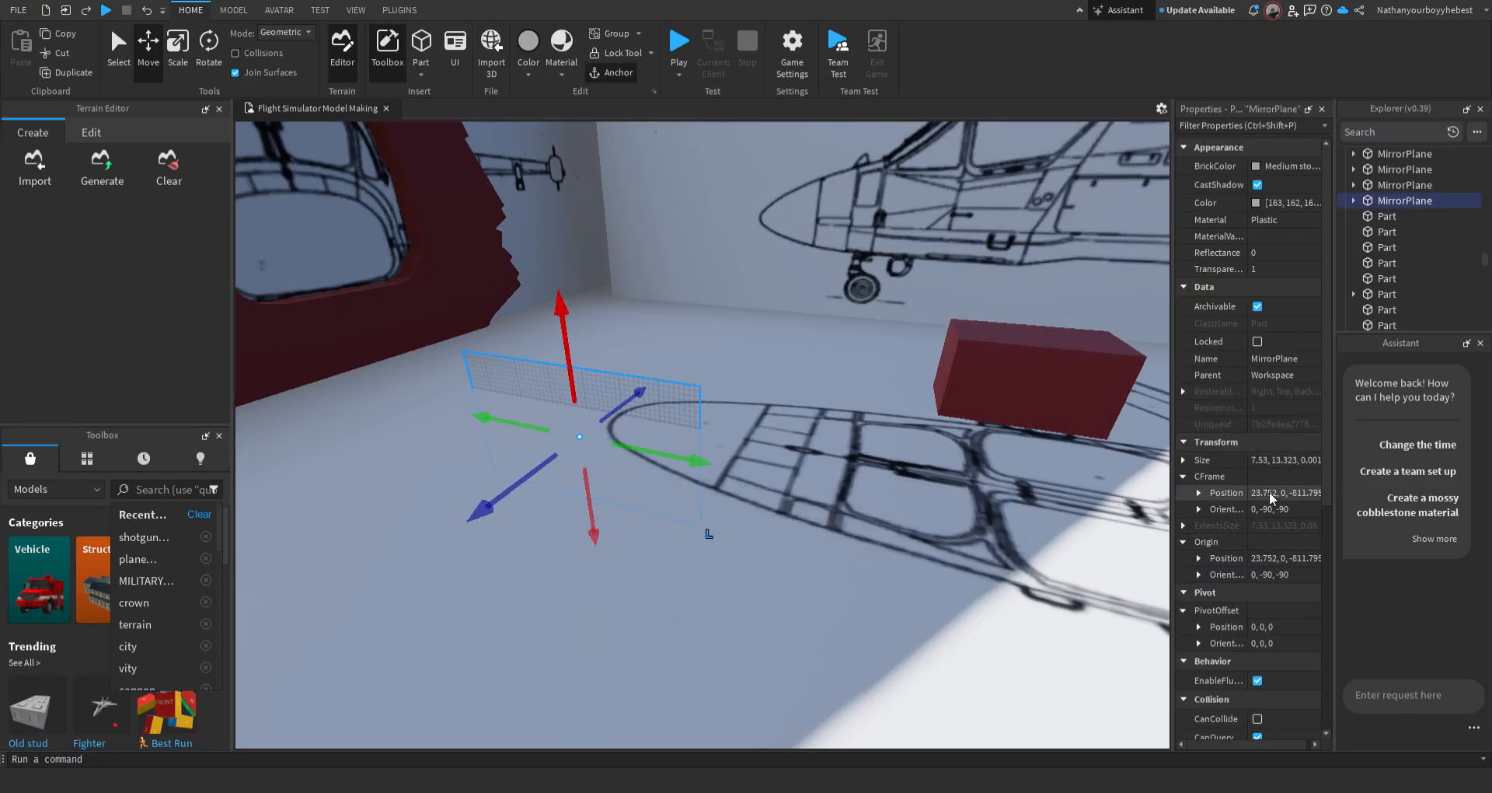
{"action": "left_click", "coordinate": [1270, 491]}
{"action": "key", "text": "ctrl+c"}
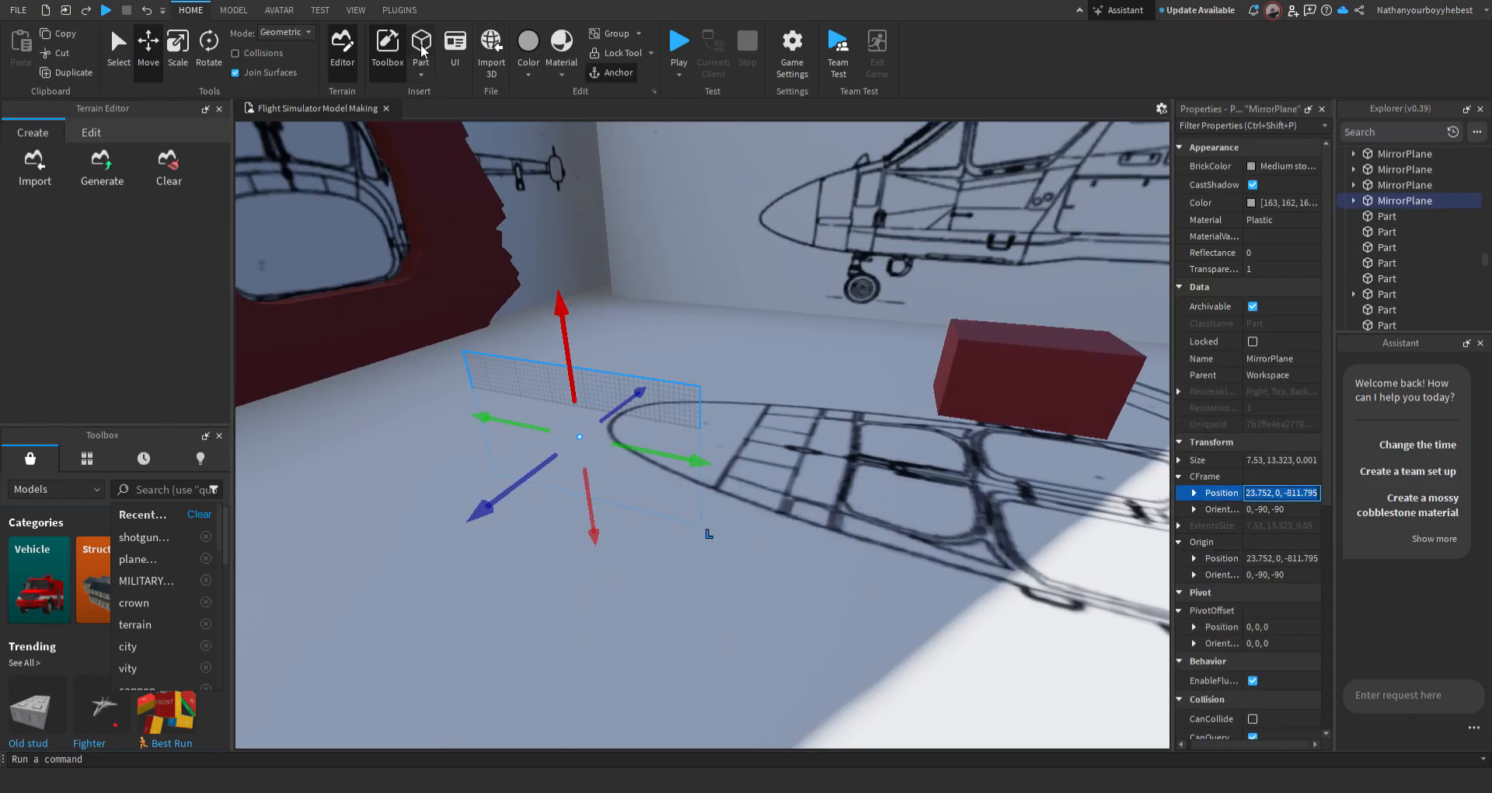
Create a new MirrorPlane with Live Mirror and set its CFrame position to the copied 23.752, 0, -811.795
{"action": "left_click", "coordinate": [404, 11]}
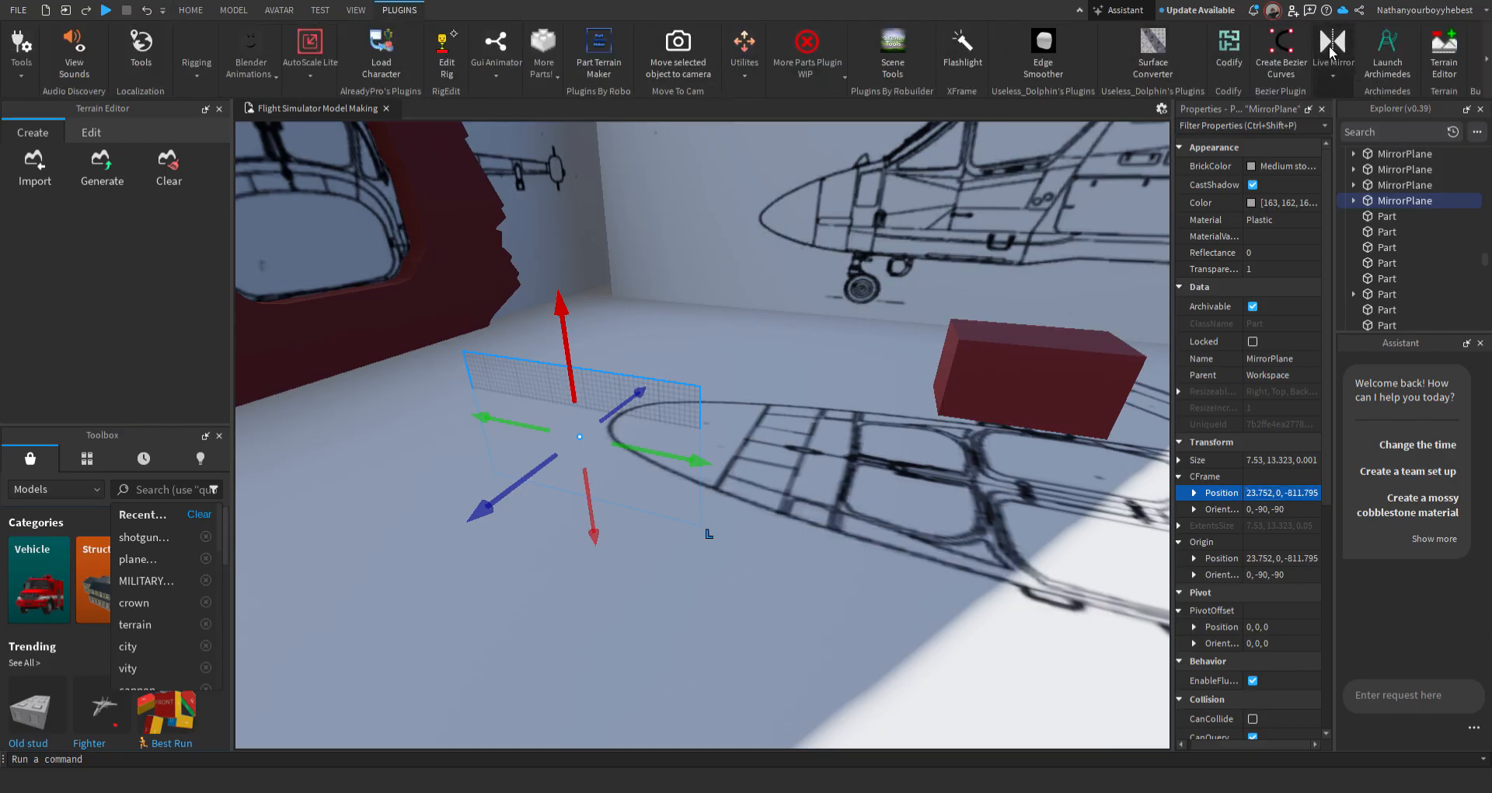
{"action": "left_click", "coordinate": [1406, 118]}
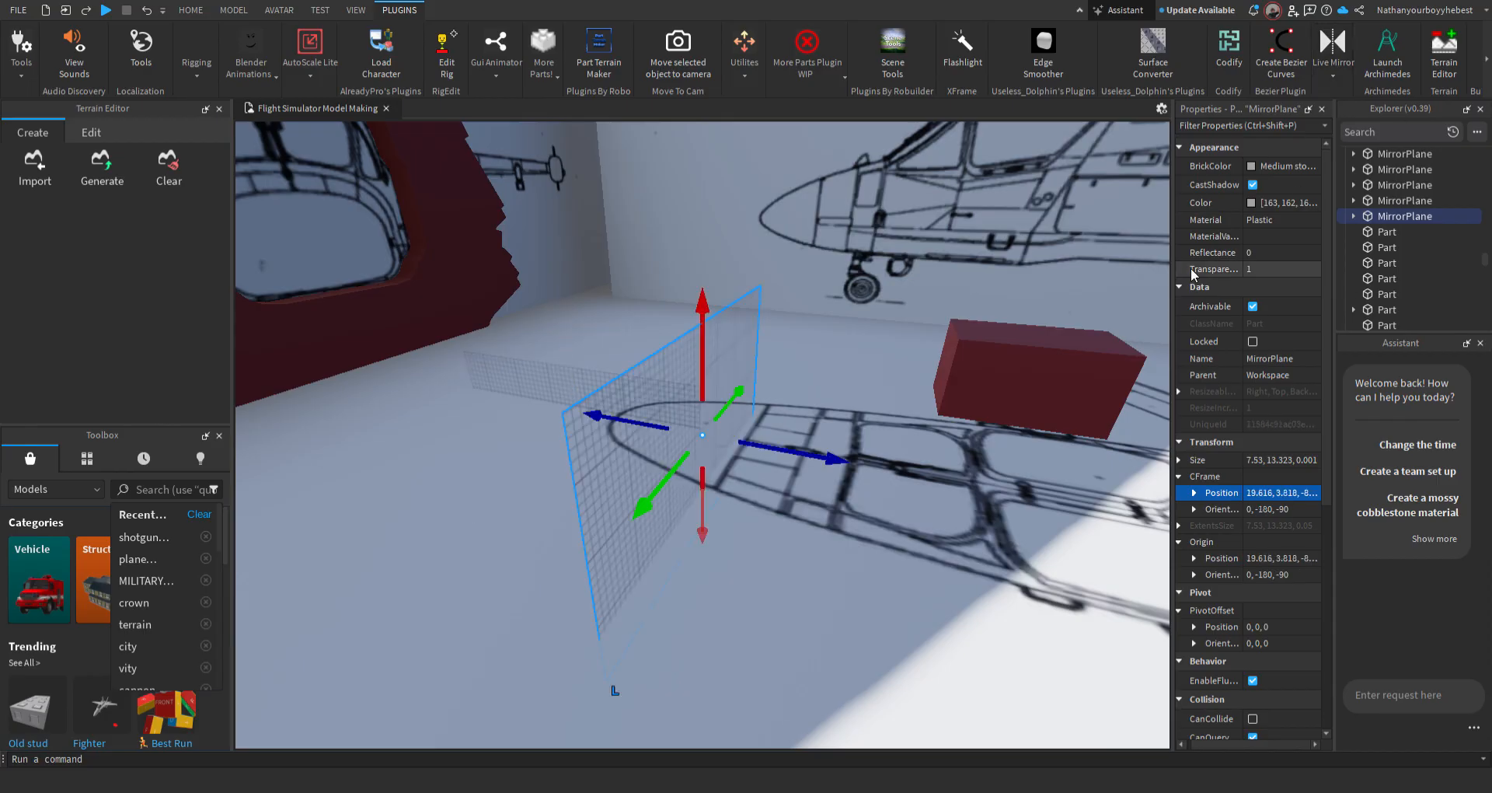
{"action": "right_click_drag", "start_coordinate": [1122, 333], "coordinate": [1069, 385]}
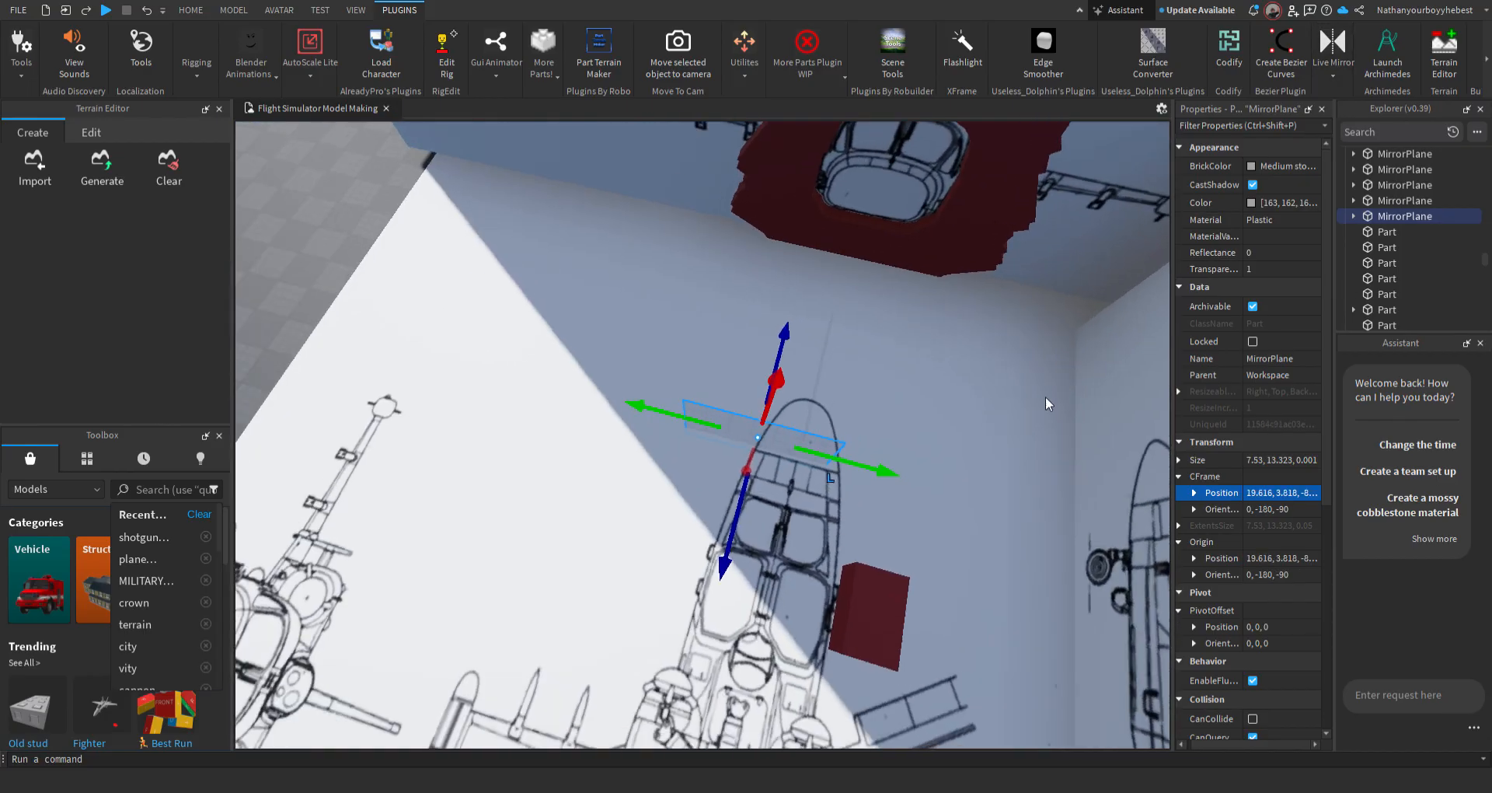
{"action": "left_click", "coordinate": [1268, 481]}
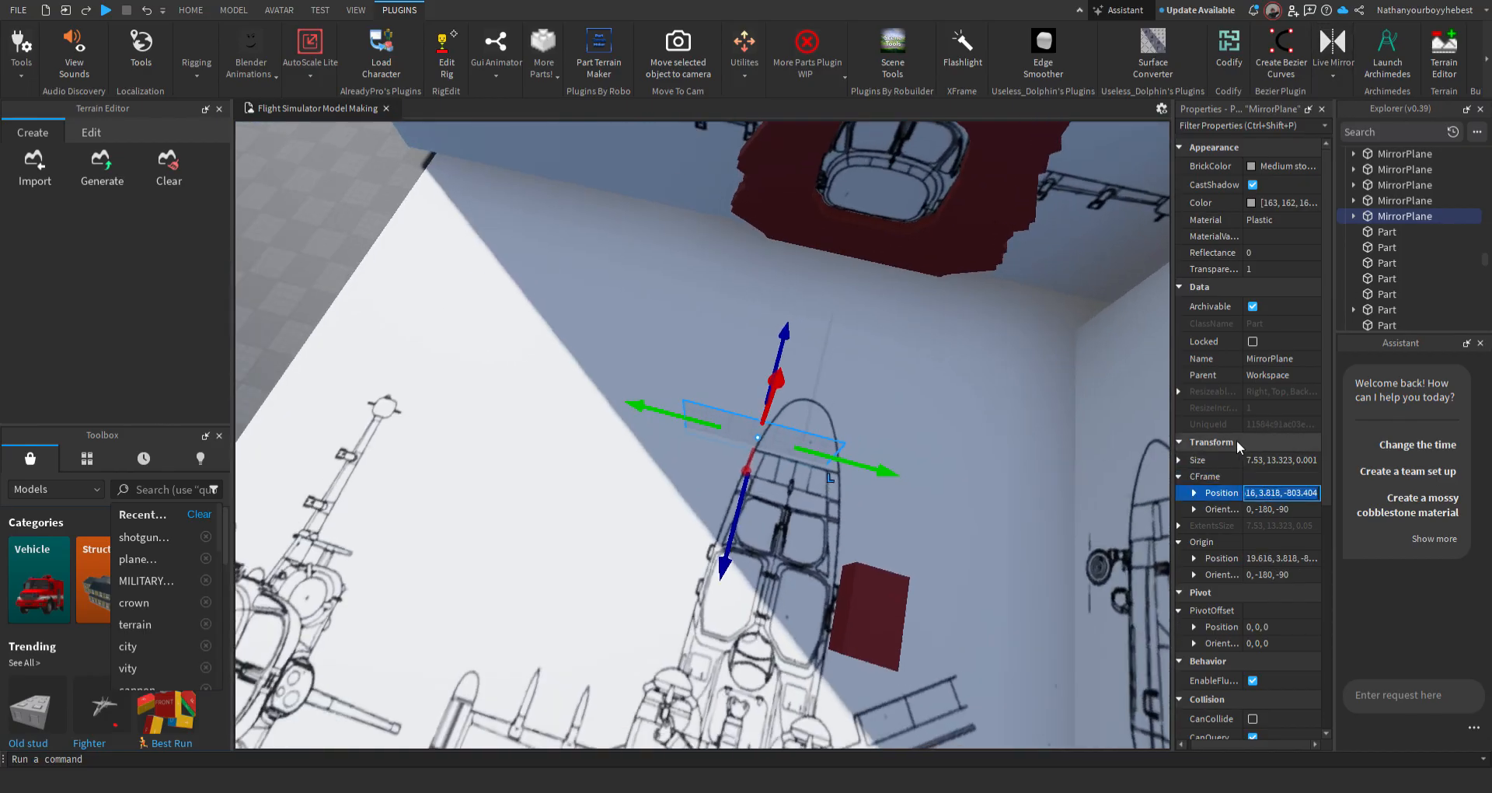
{"action": "key", "text": "ctrl+v"}
{"action": "key", "text": "Return"}
{"action": "key", "text": "w"}
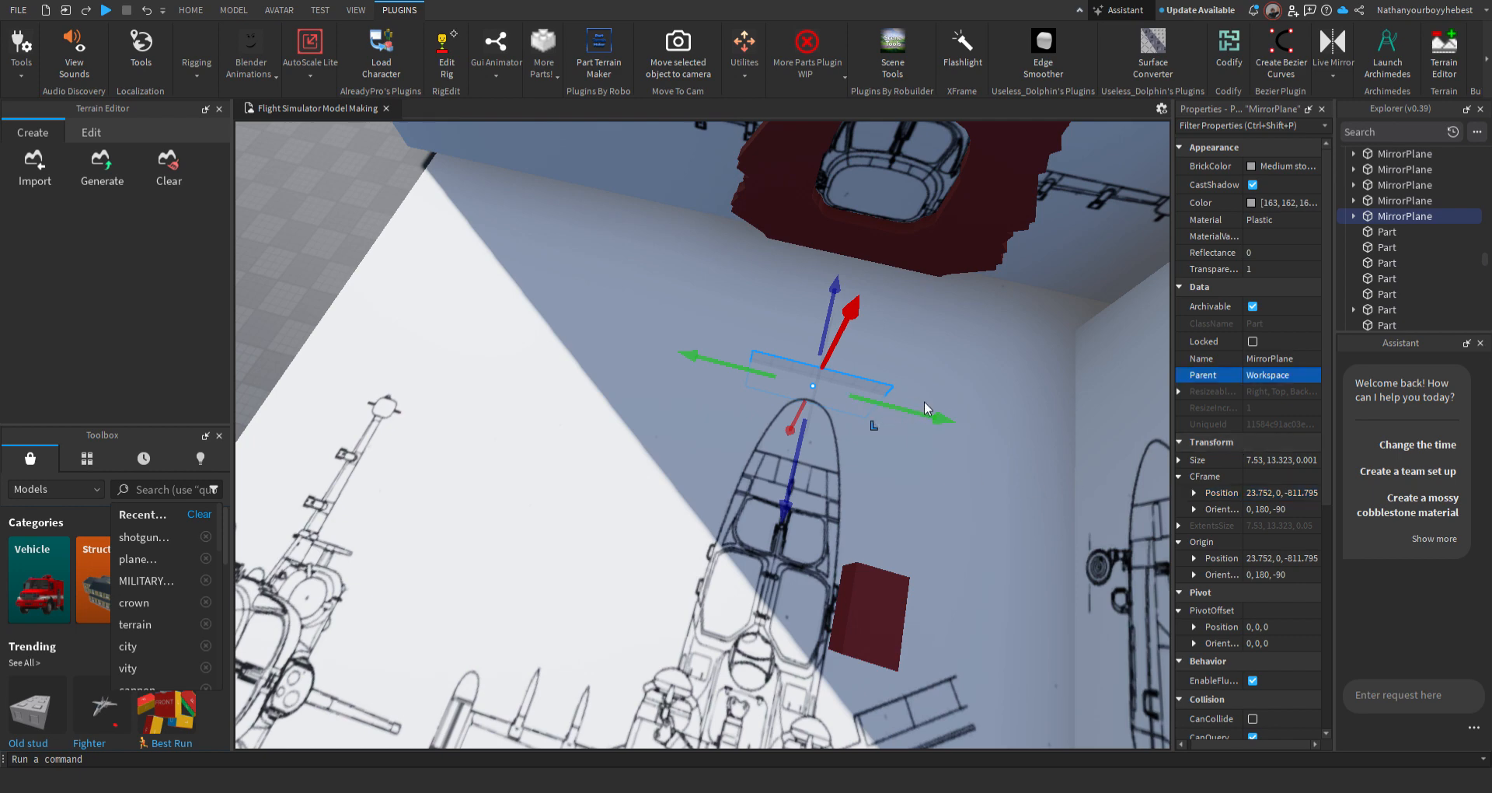
Delete the old MirrorPlane at the nose of the top-view helicopter drawing, keeping the newly placed one
{"action": "key", "text": "w"}
{"action": "mouse_move", "coordinate": [925, 401]}
{"action": "right_mouse_down"}
{"action": "mouse_move", "coordinate": [945, 423]}
{"action": "mouse_move", "coordinate": [925, 401]}
{"action": "right_mouse_up"}
{"action": "left_click", "coordinate": [1001, 350]}
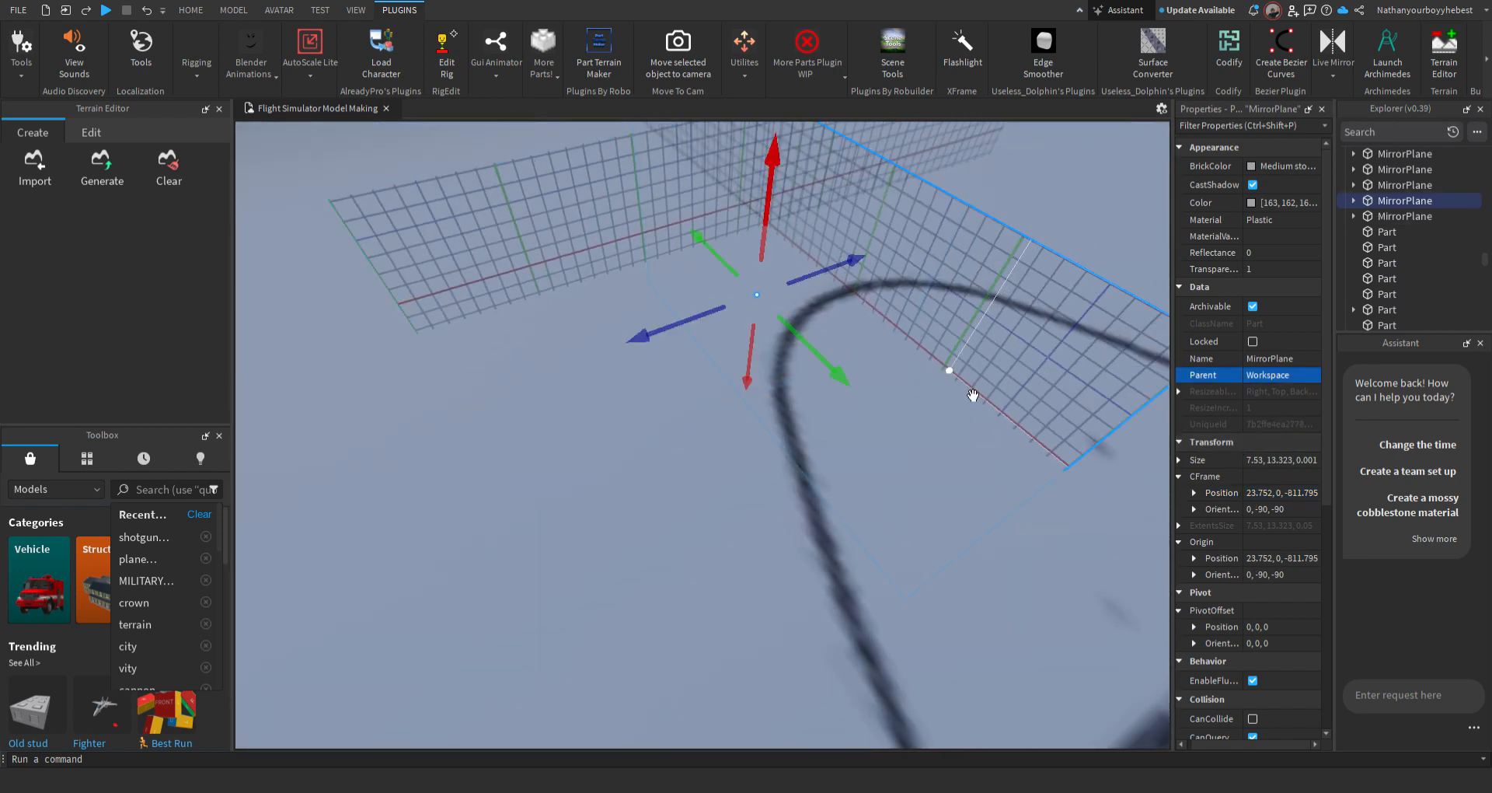
{"action": "key", "text": "Delete"}
Rotate the new MirrorPlane 90° about the vertical axis to line it up with the helicopter's centreline
{"action": "left_click", "coordinate": [630, 238]}
{"action": "right_click_drag", "start_coordinate": [630, 238], "coordinate": [666, 274]}
{"action": "key", "text": "s"}
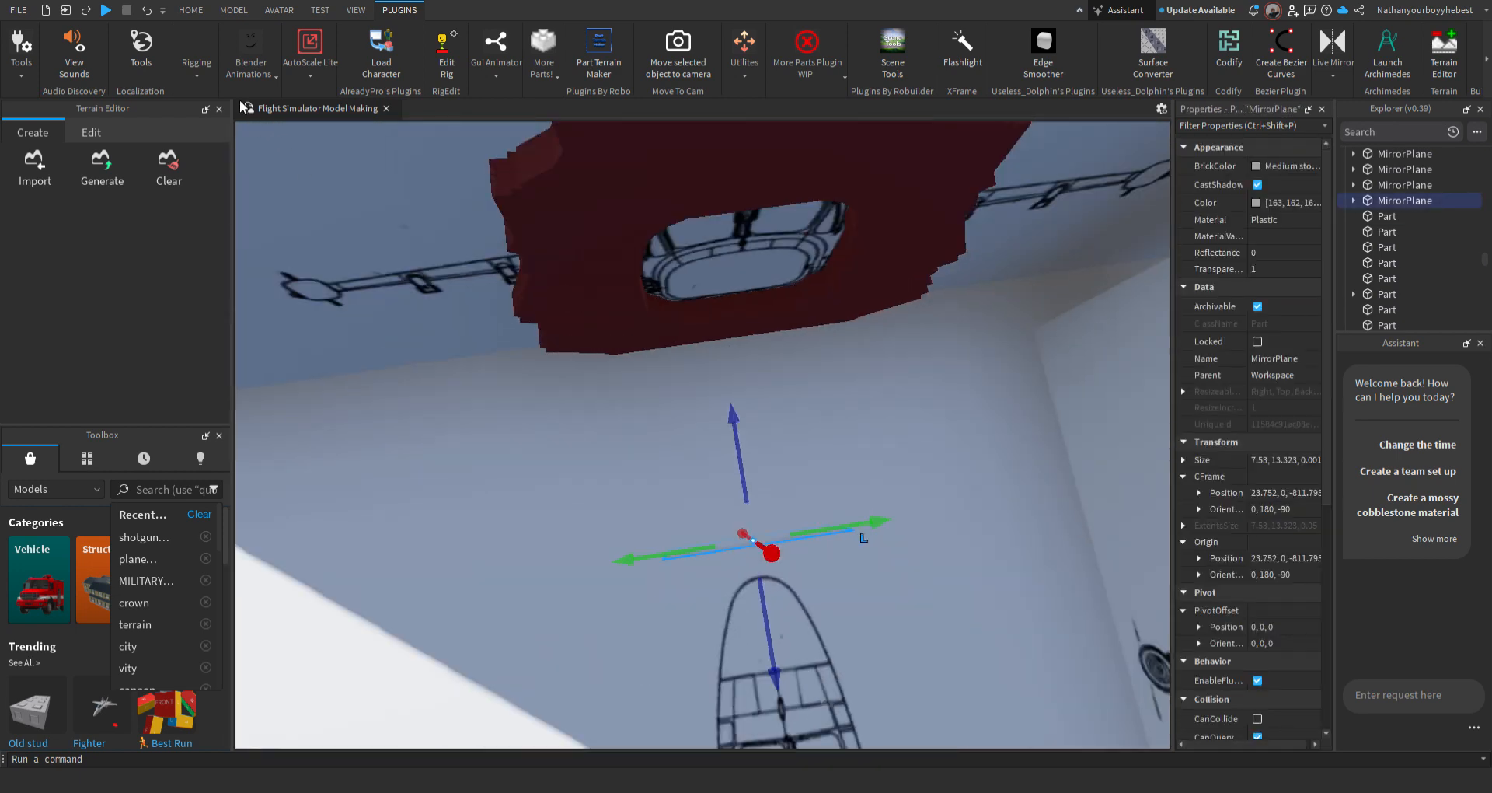
{"action": "key", "text": "q"}
{"action": "left_click", "coordinate": [177, 10]}
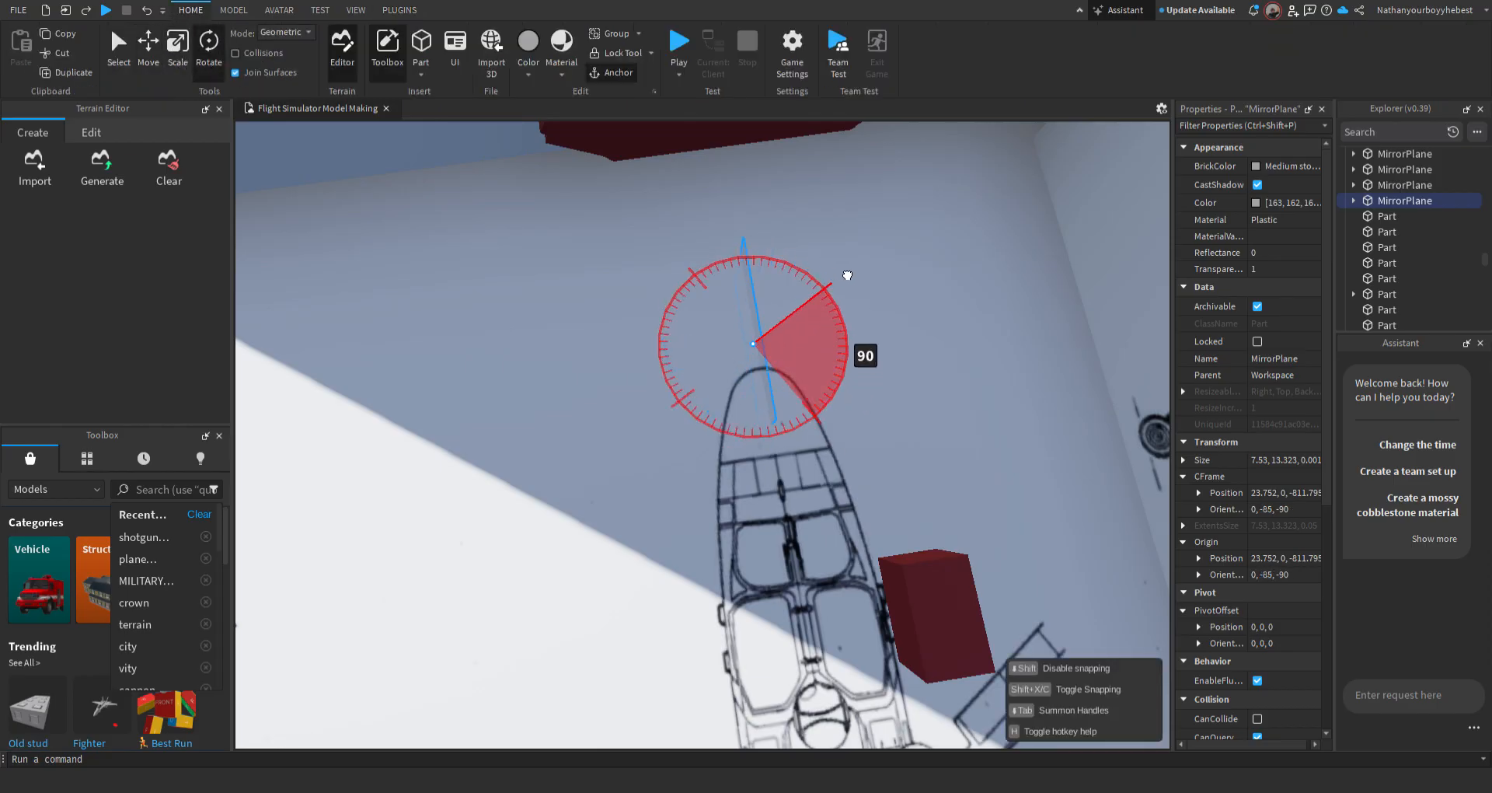
{"action": "left_click_drag", "start_coordinate": [847, 275], "coordinate": [846, 274]}
{"action": "right_click_drag", "start_coordinate": [845, 274], "coordinate": [847, 319]}
{"action": "key", "text": "s"}
{"action": "right_click_drag", "start_coordinate": [698, 267], "coordinate": [696, 266]}
{"action": "left_click", "coordinate": [729, 263]}
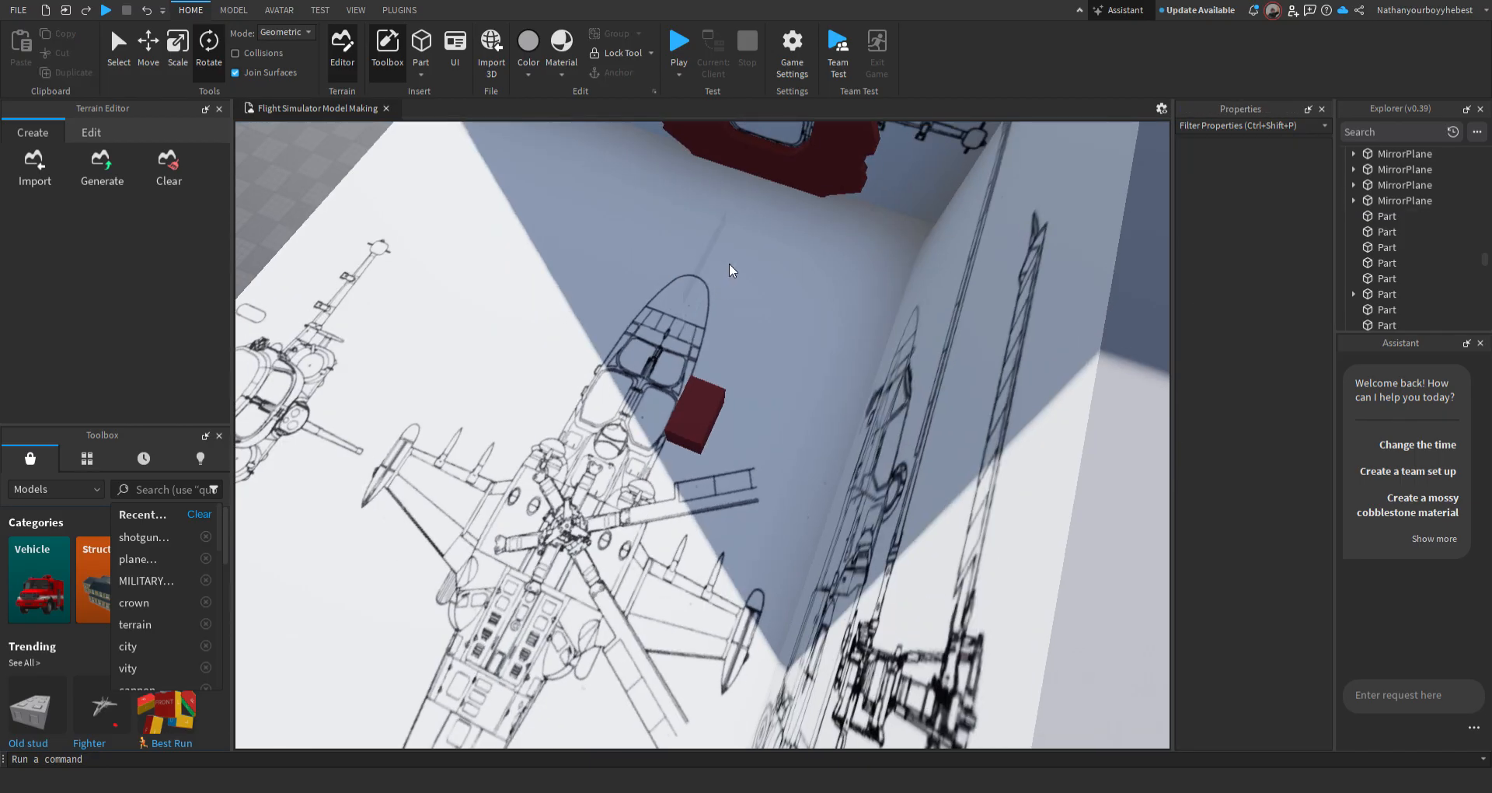
Search the Toolbox models for "plane blueprint" and insert the Hawker Trident blueprint in the open area beside the other blueprints
{"action": "key", "text": "w"}
{"action": "right_click_drag", "start_coordinate": [771, 426], "coordinate": [133, 547]}
{"action": "key", "text": "s"}
{"action": "key", "text": "w"}
{"action": "key", "text": "w"}
{"action": "key", "text": "s"}
{"action": "key", "text": "s"}
{"action": "key", "text": "w"}
{"action": "key", "text": "d"}
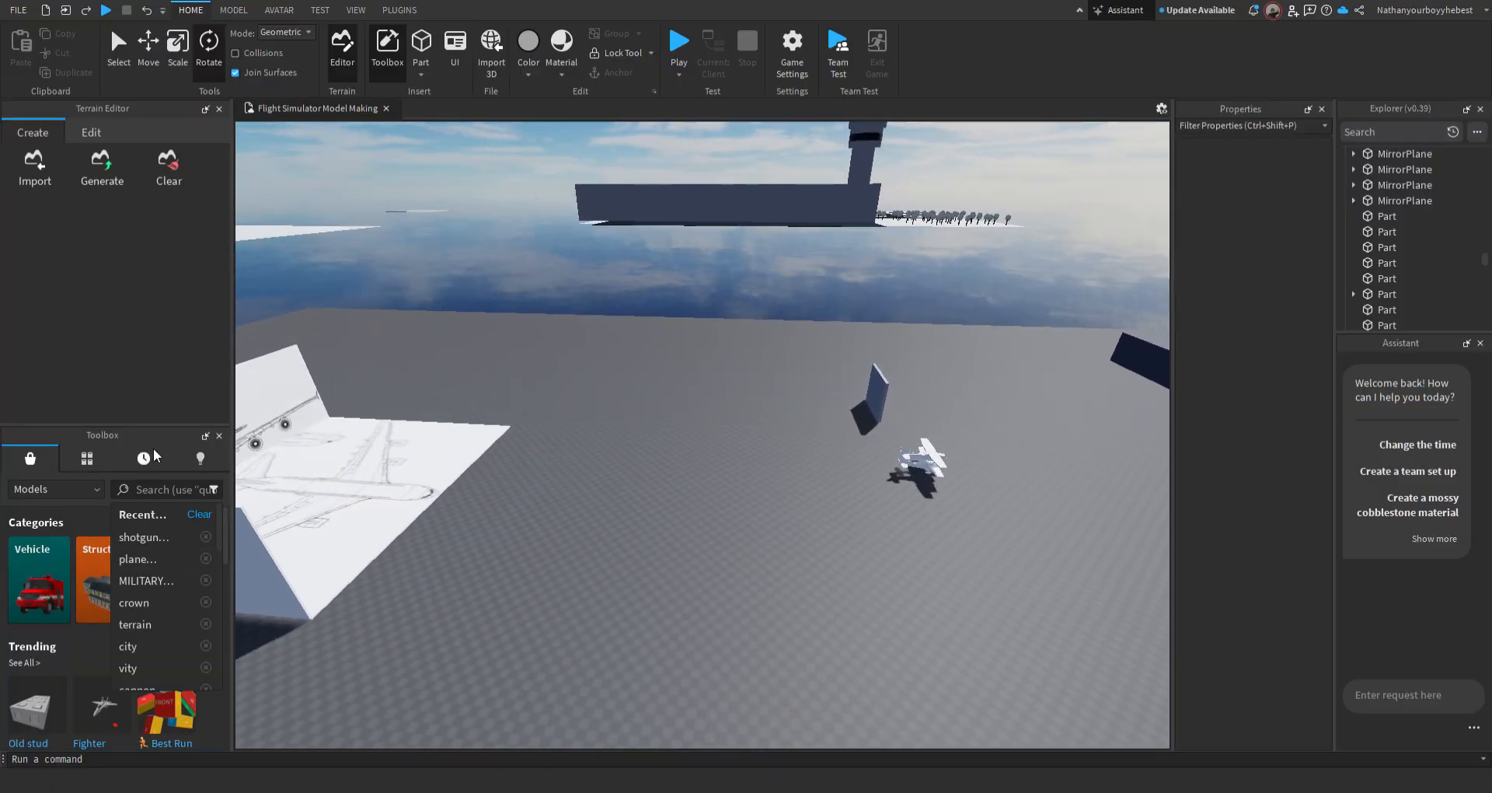
{"action": "left_click", "coordinate": [171, 493]}
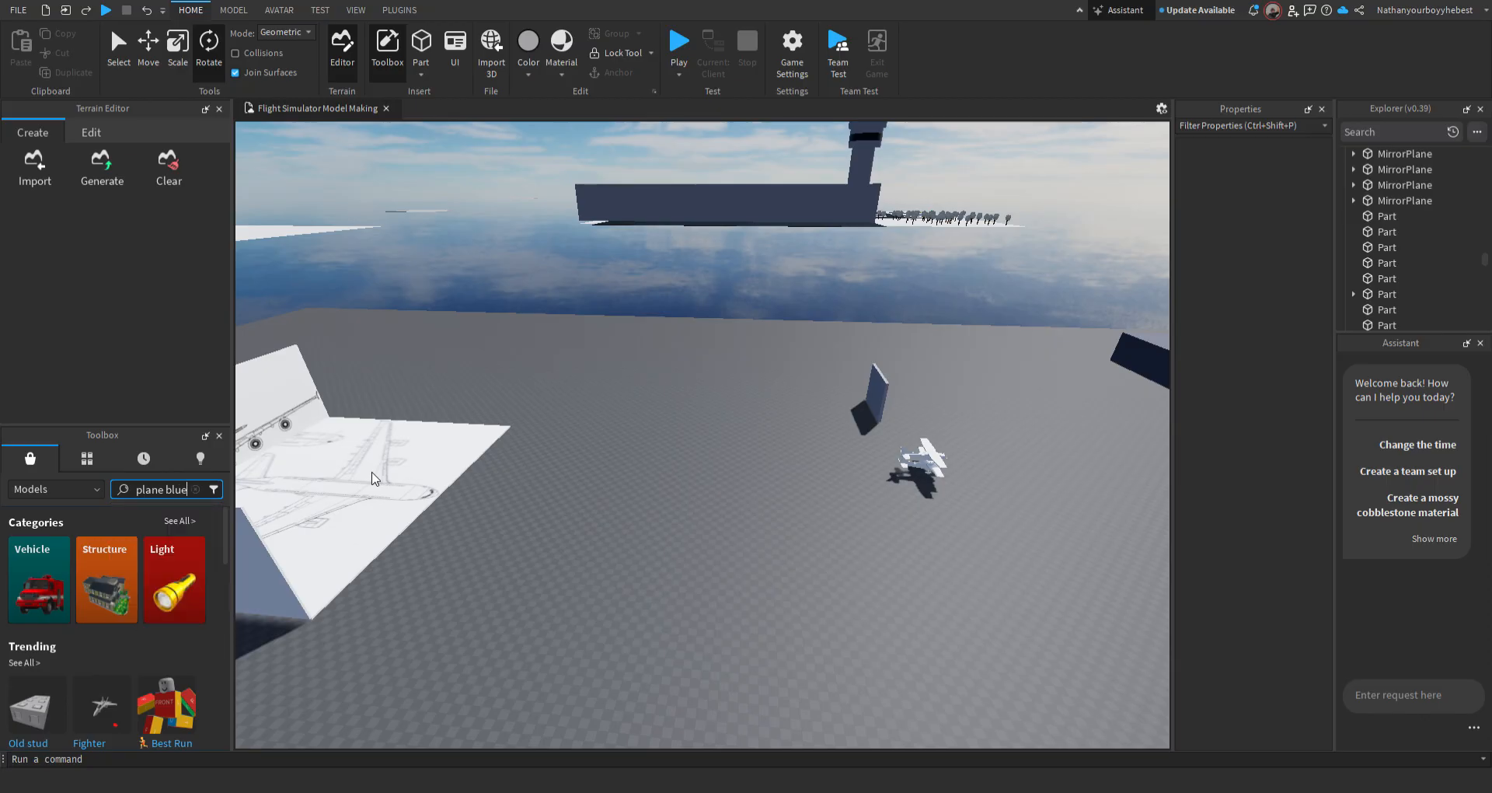
{"action": "type", "text": "plane blueprint"}
{"action": "key", "text": "Return"}
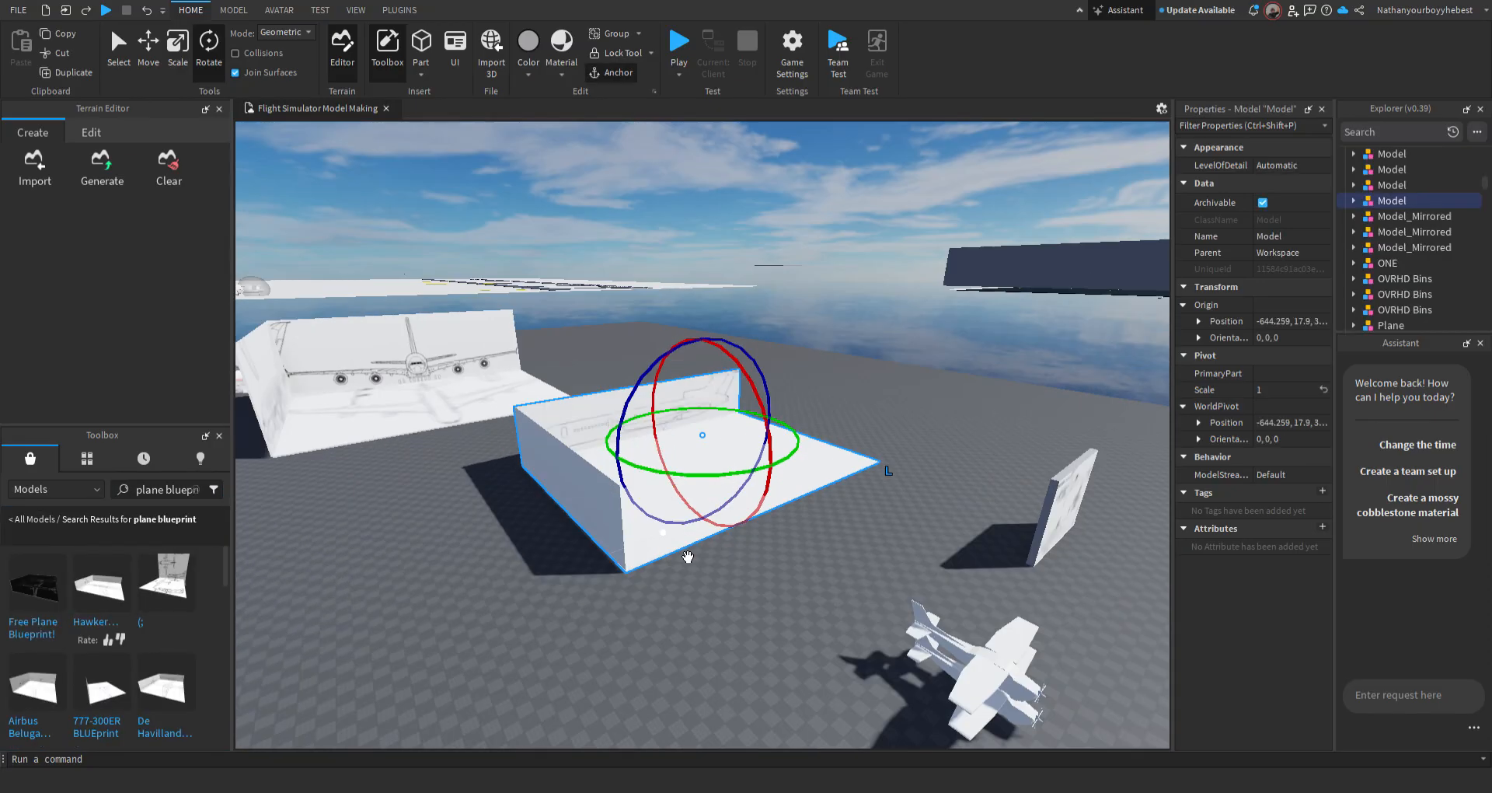
Inspect the inserted Hawker Trident blueprint, checking its side-view panel, whole model and top-view decal
{"action": "right_click_drag", "start_coordinate": [663, 532], "coordinate": [664, 532]}
{"action": "scroll", "coordinate": [688, 556], "scroll_direction": "up", "scroll_amount": 5}
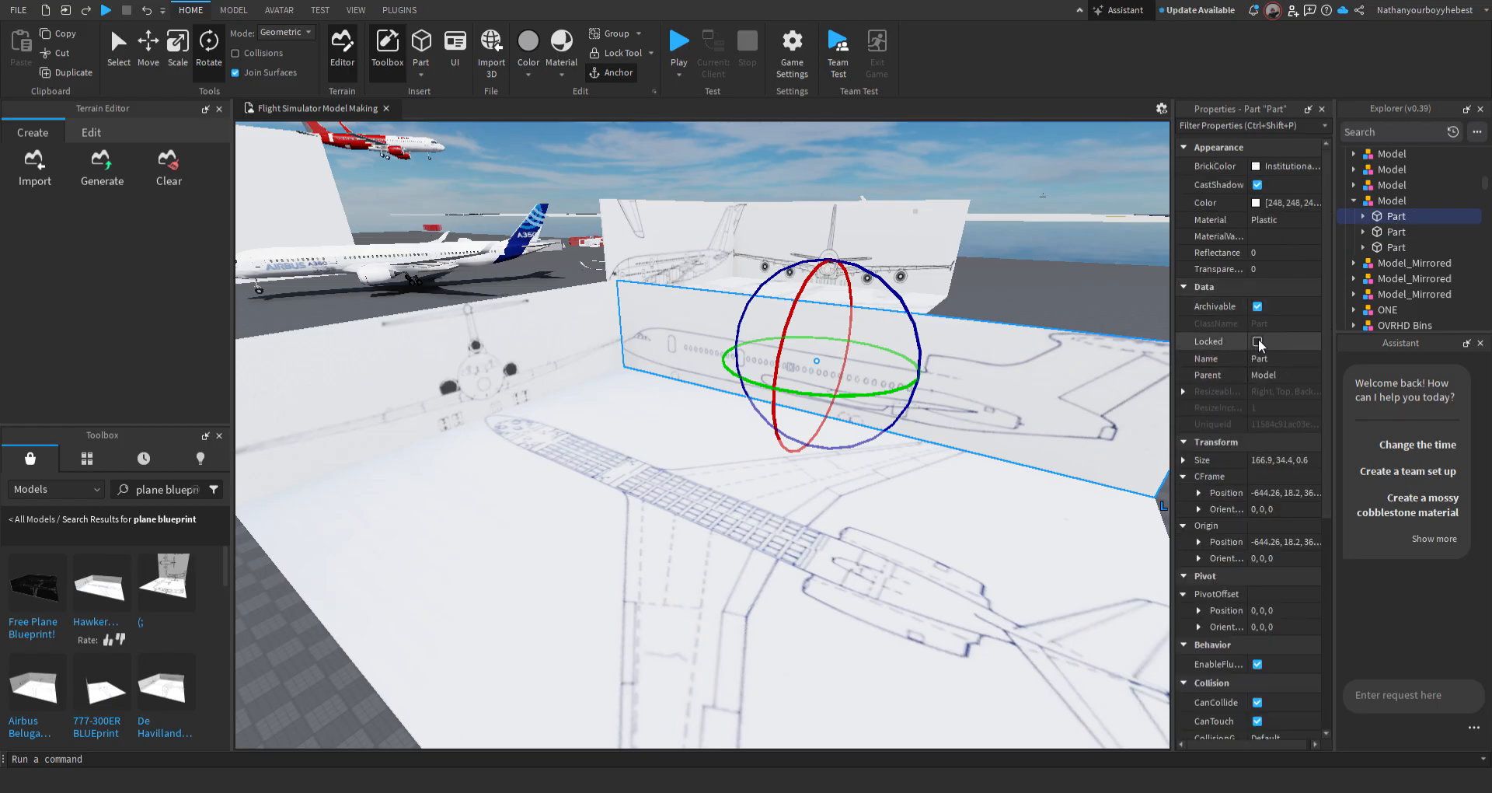
{"action": "left_click", "coordinate": [1120, 299]}
{"action": "left_click", "coordinate": [1030, 459]}
{"action": "key", "text": "d"}
{"action": "key", "text": "s"}
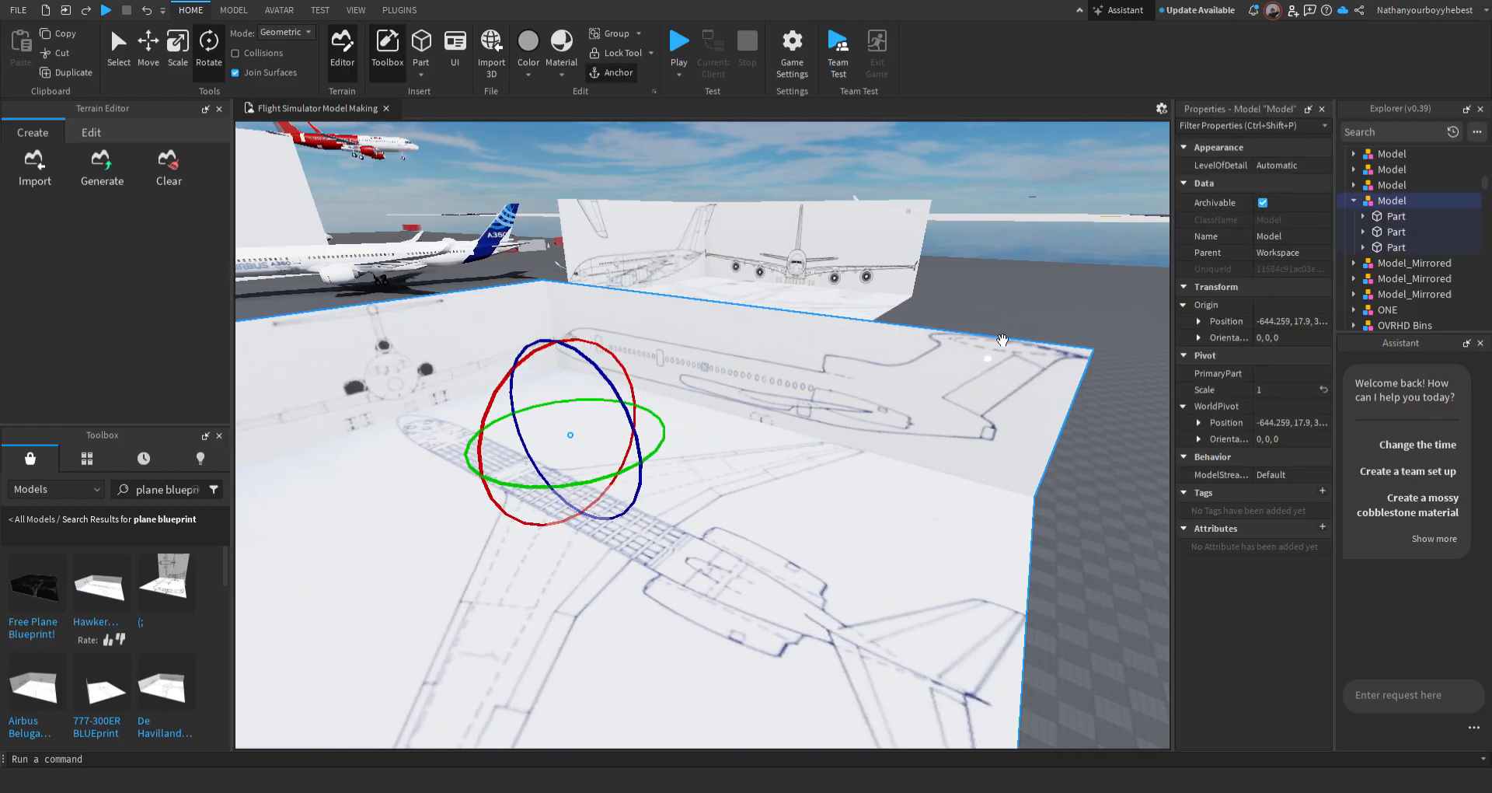
{"action": "left_click", "coordinate": [1053, 358]}
{"action": "right_click_drag", "start_coordinate": [1053, 357], "coordinate": [883, 420]}
{"action": "left_click", "coordinate": [955, 464]}
{"action": "left_click", "coordinate": [956, 464]}
{"action": "key", "text": "s"}
{"action": "left_click", "coordinate": [908, 449]}
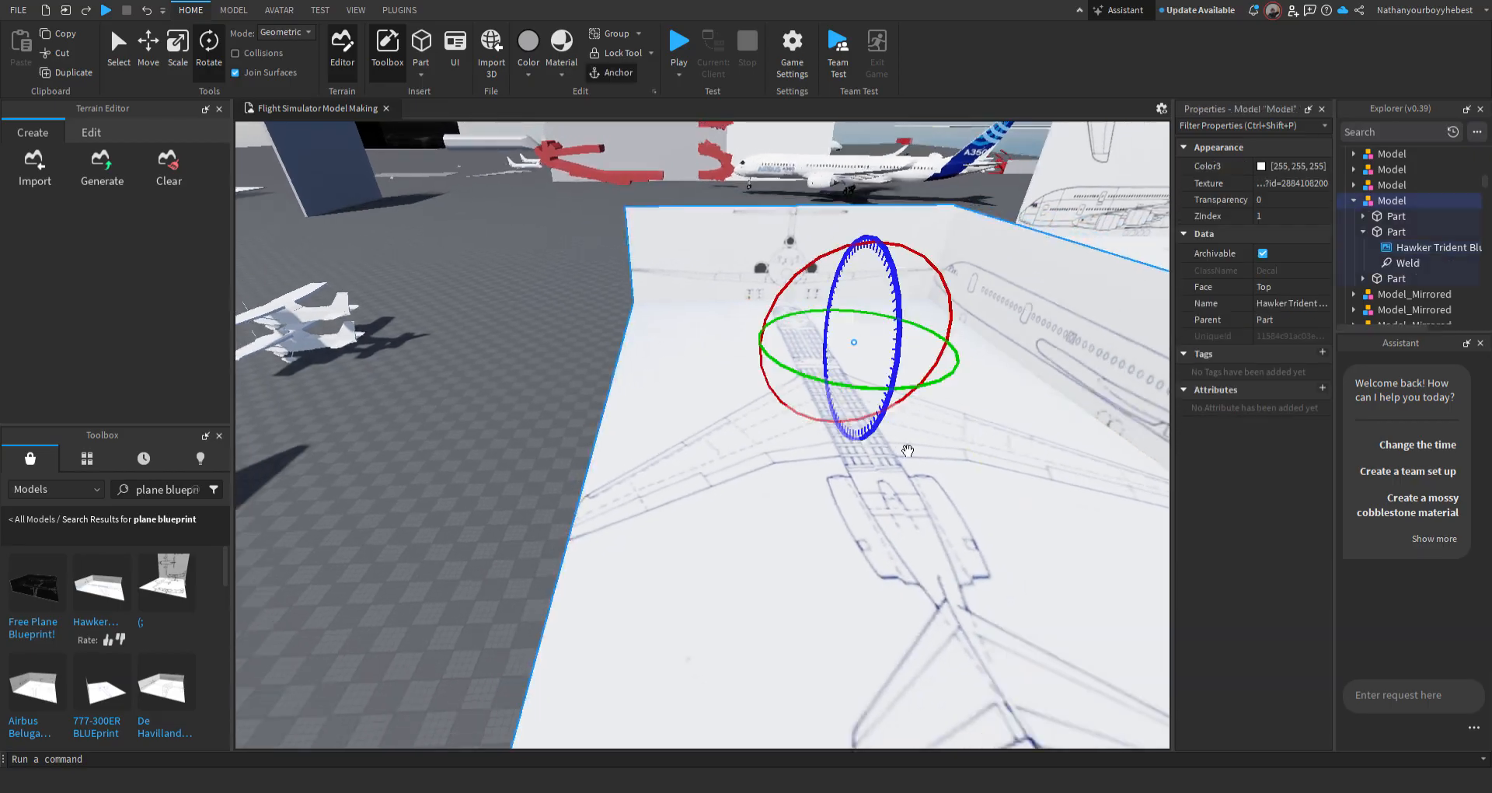
Select all the parts inside the Hawker Trident blueprint model and lock them against selection in the viewport
{"action": "left_click_drag", "start_coordinate": [694, 336], "coordinate": [694, 402]}
{"action": "left_click", "coordinate": [1388, 232]}
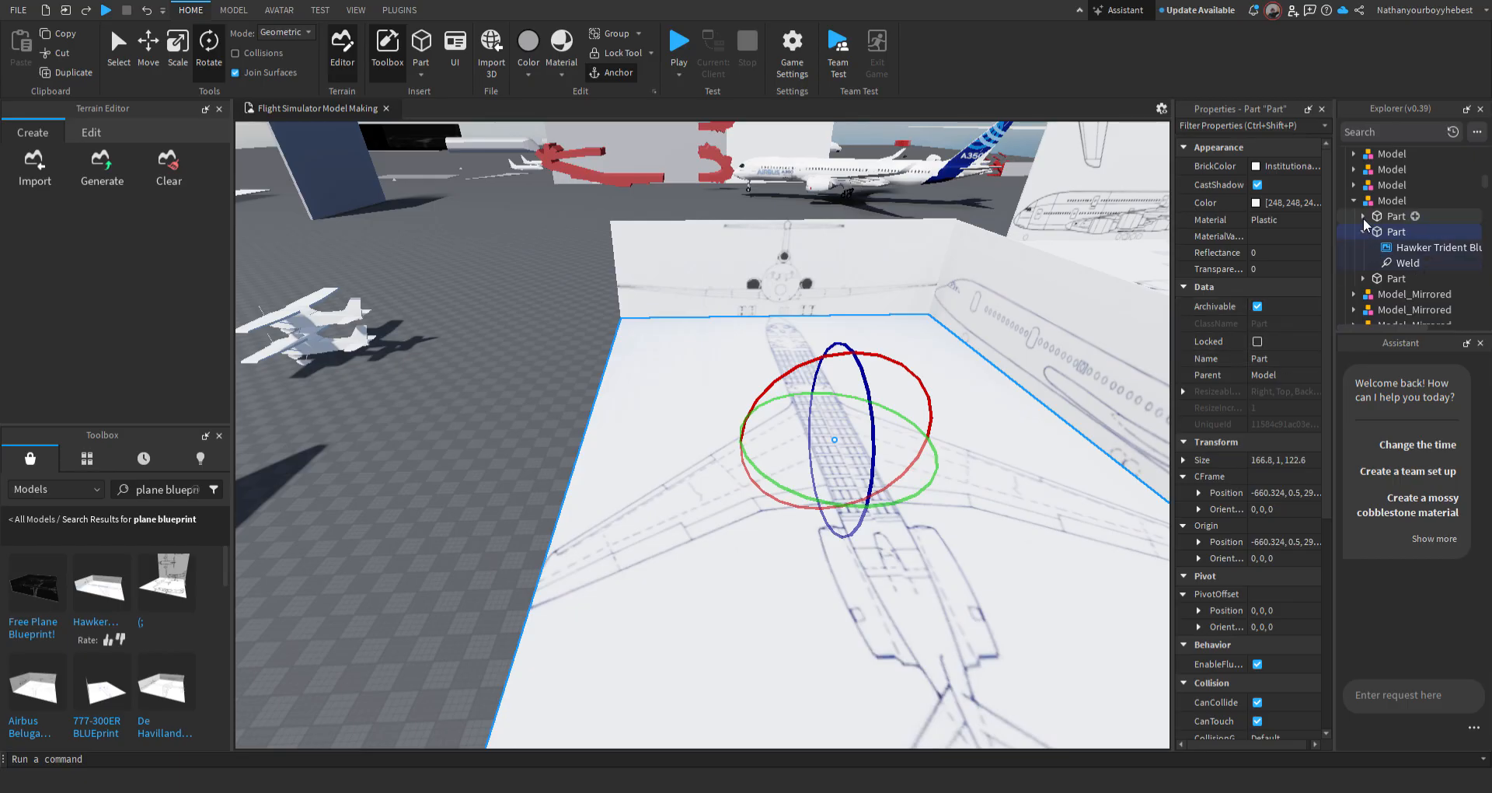
{"action": "left_click_drag", "start_coordinate": [1404, 226], "coordinate": [1373, 275]}
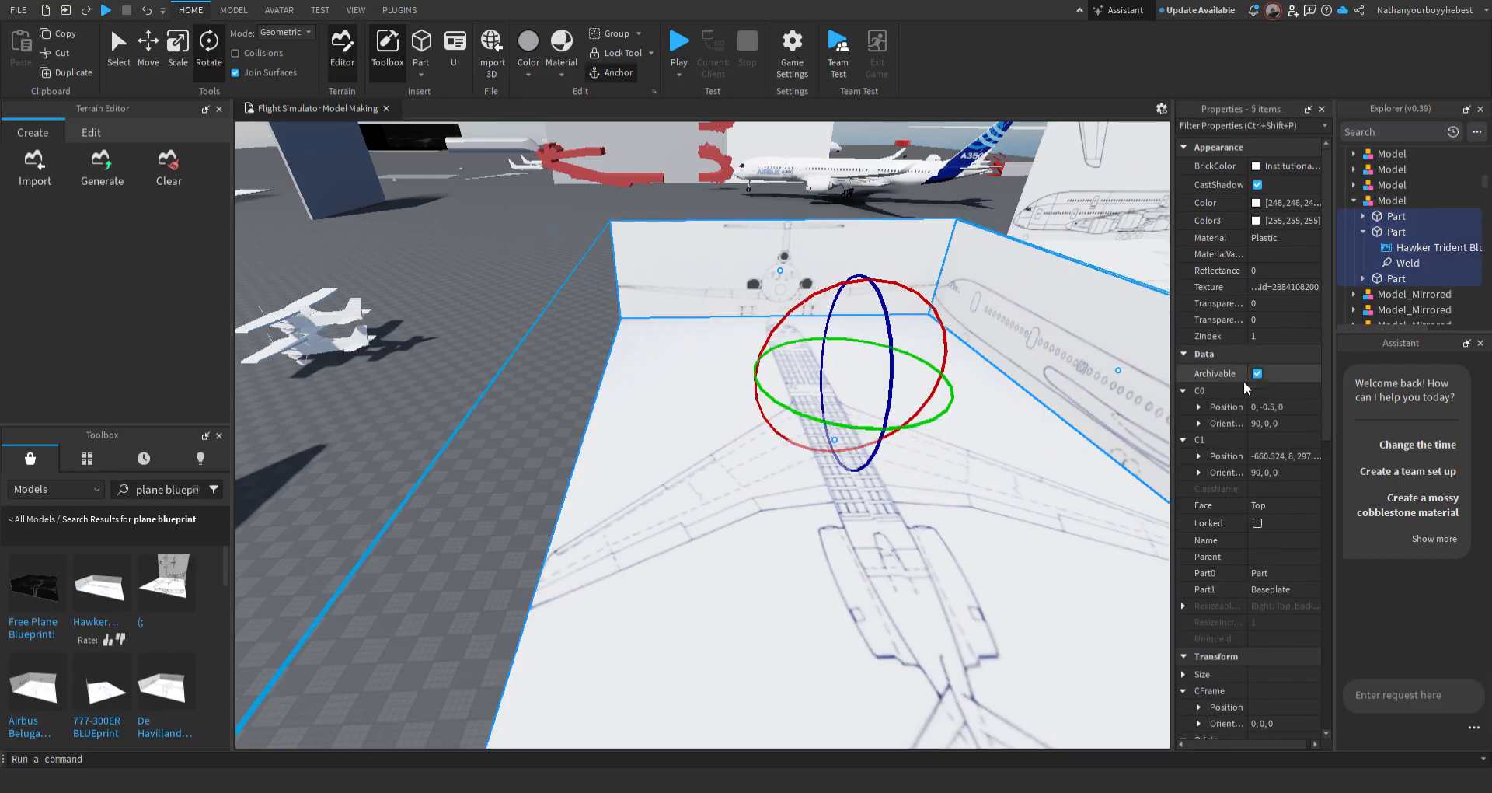
{"action": "left_click", "coordinate": [1261, 530]}
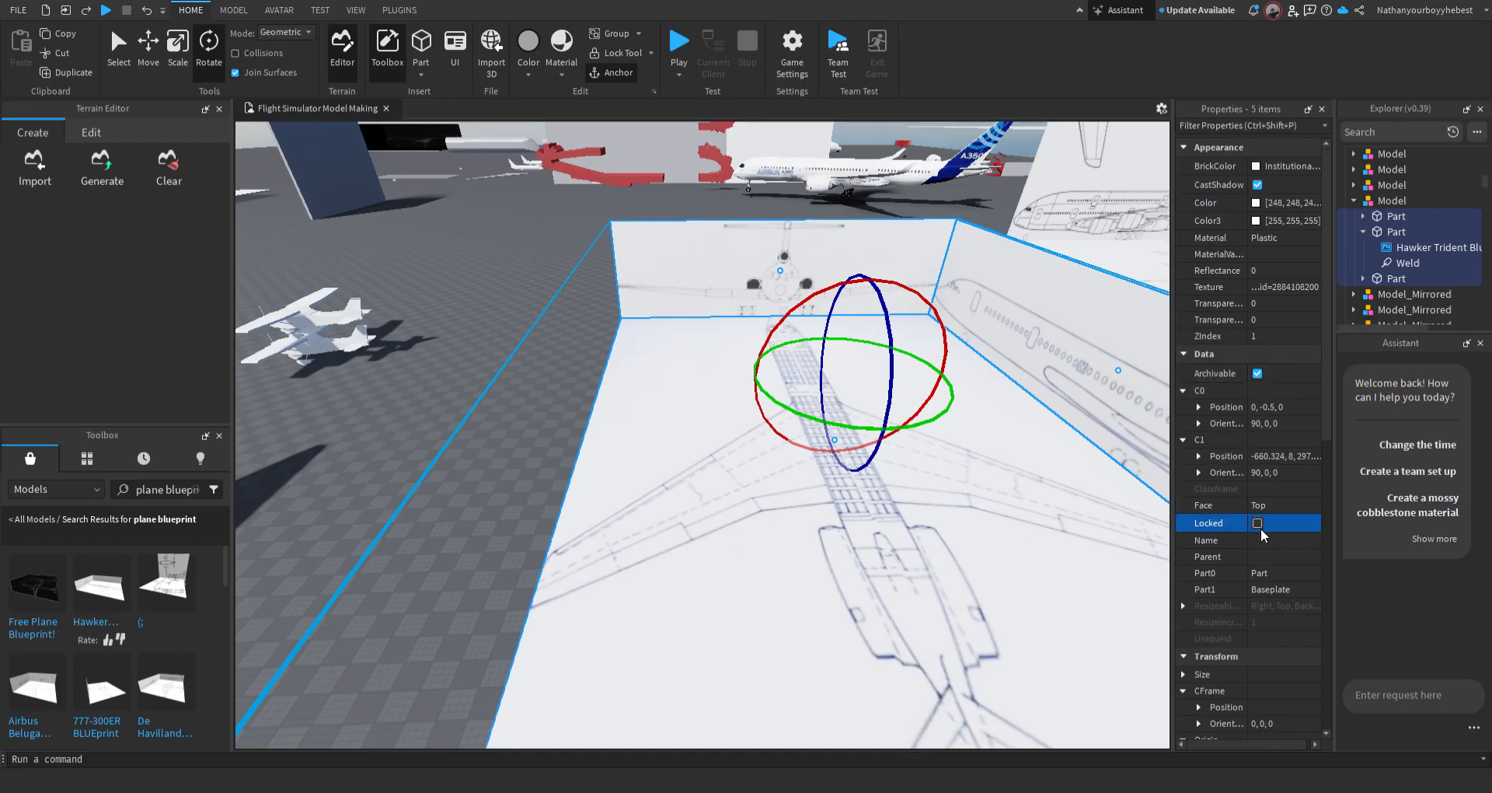
{"action": "left_click", "coordinate": [784, 400]}
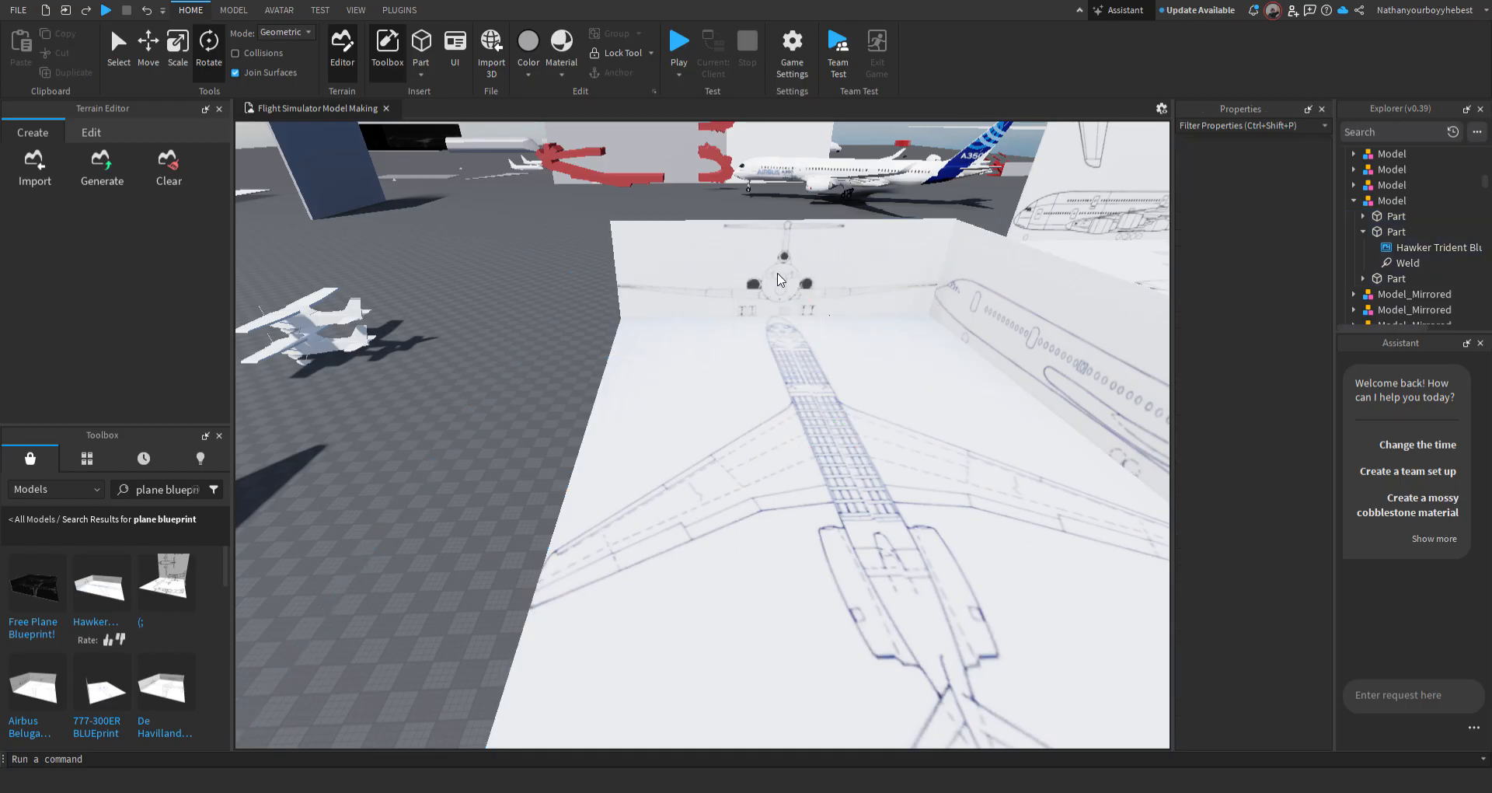
{"action": "left_click_drag", "start_coordinate": [972, 713], "coordinate": [972, 713]}
Delete the inserted Hawker Trident blueprint model
{"action": "right_click_drag", "start_coordinate": [660, 314], "coordinate": [667, 95]}
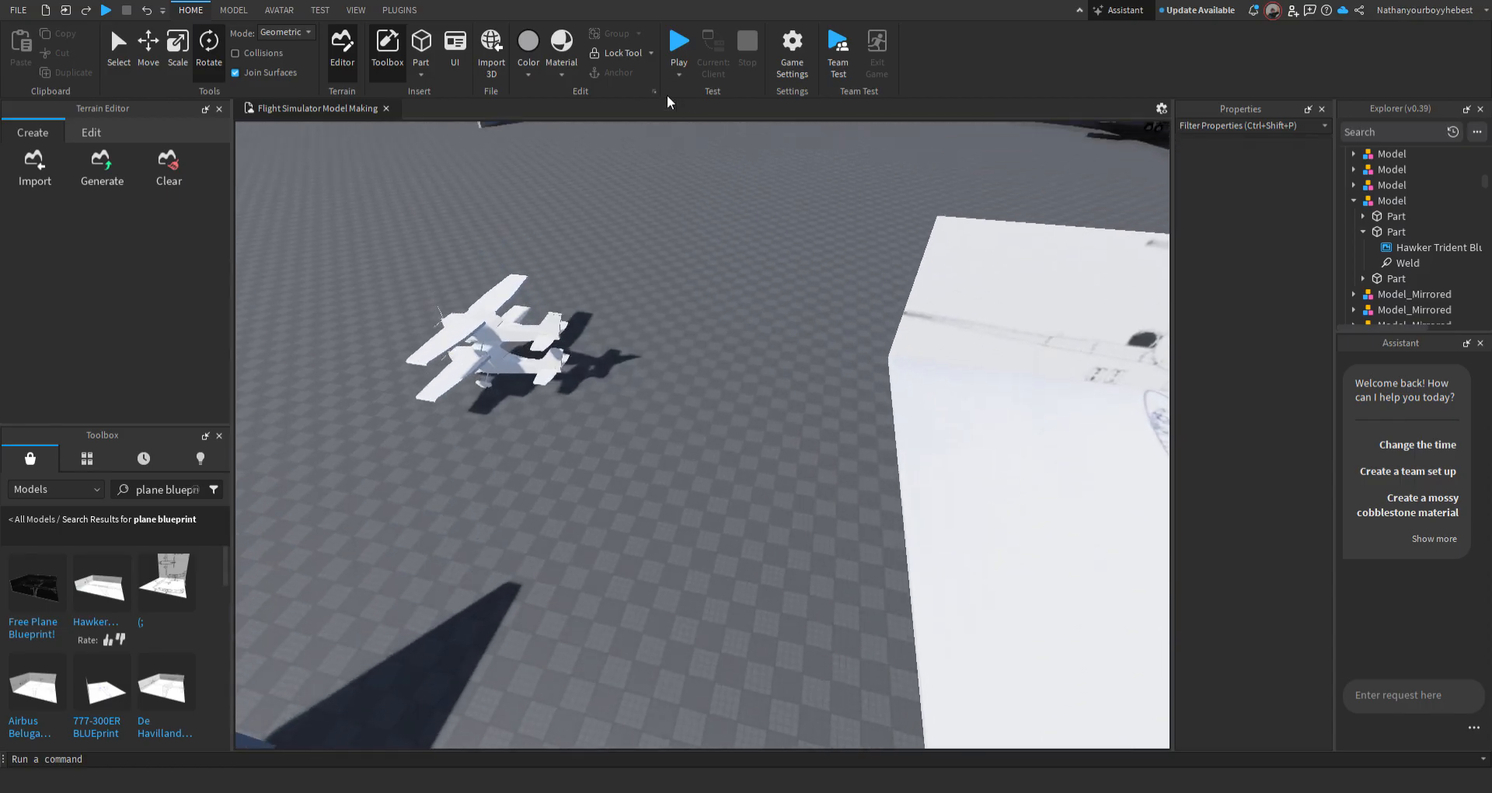
{"action": "right_click_drag", "start_coordinate": [915, 490], "coordinate": [923, 432]}
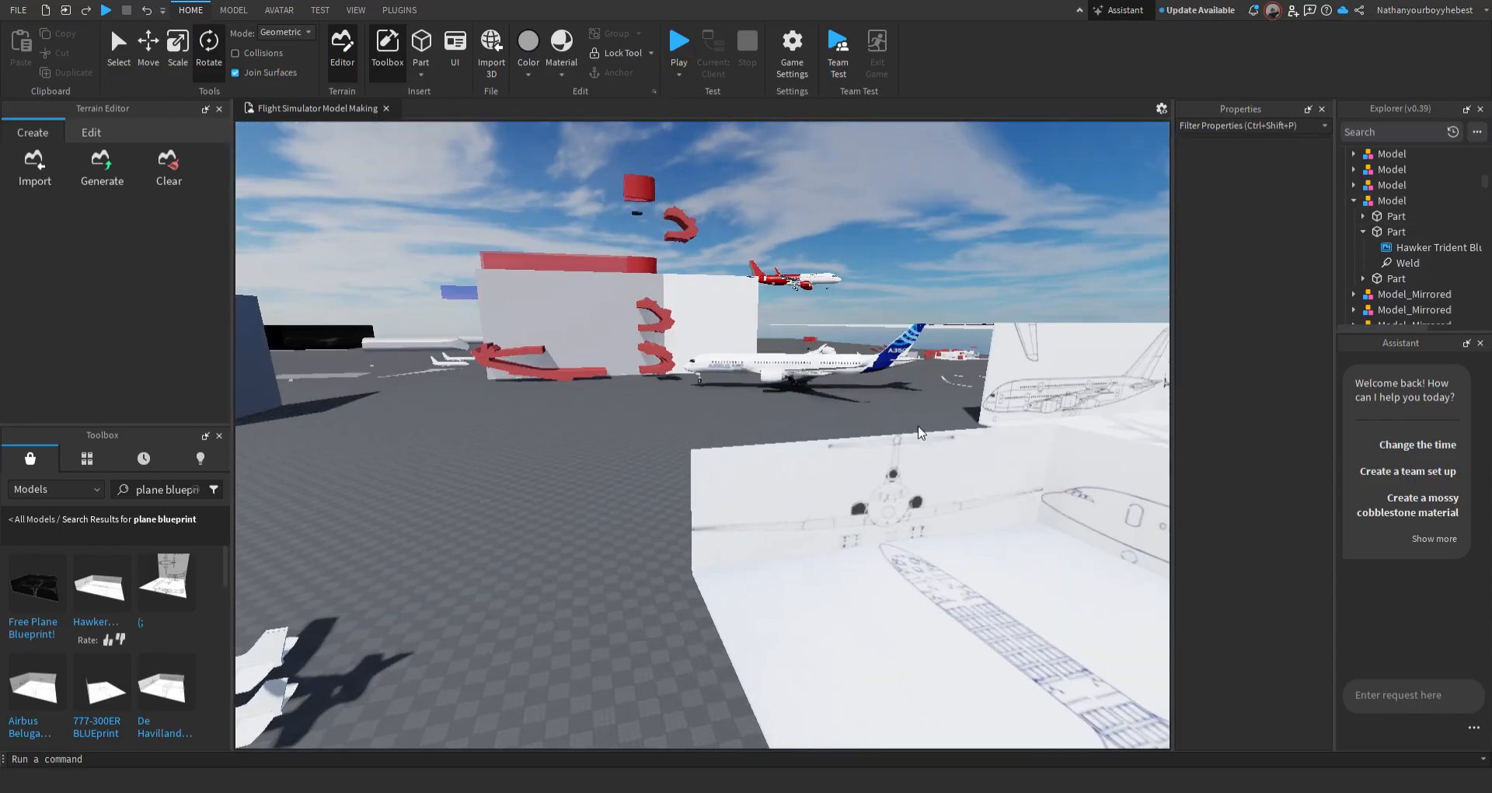
{"action": "left_click", "coordinate": [1390, 201]}
{"action": "key", "text": "Delete"}
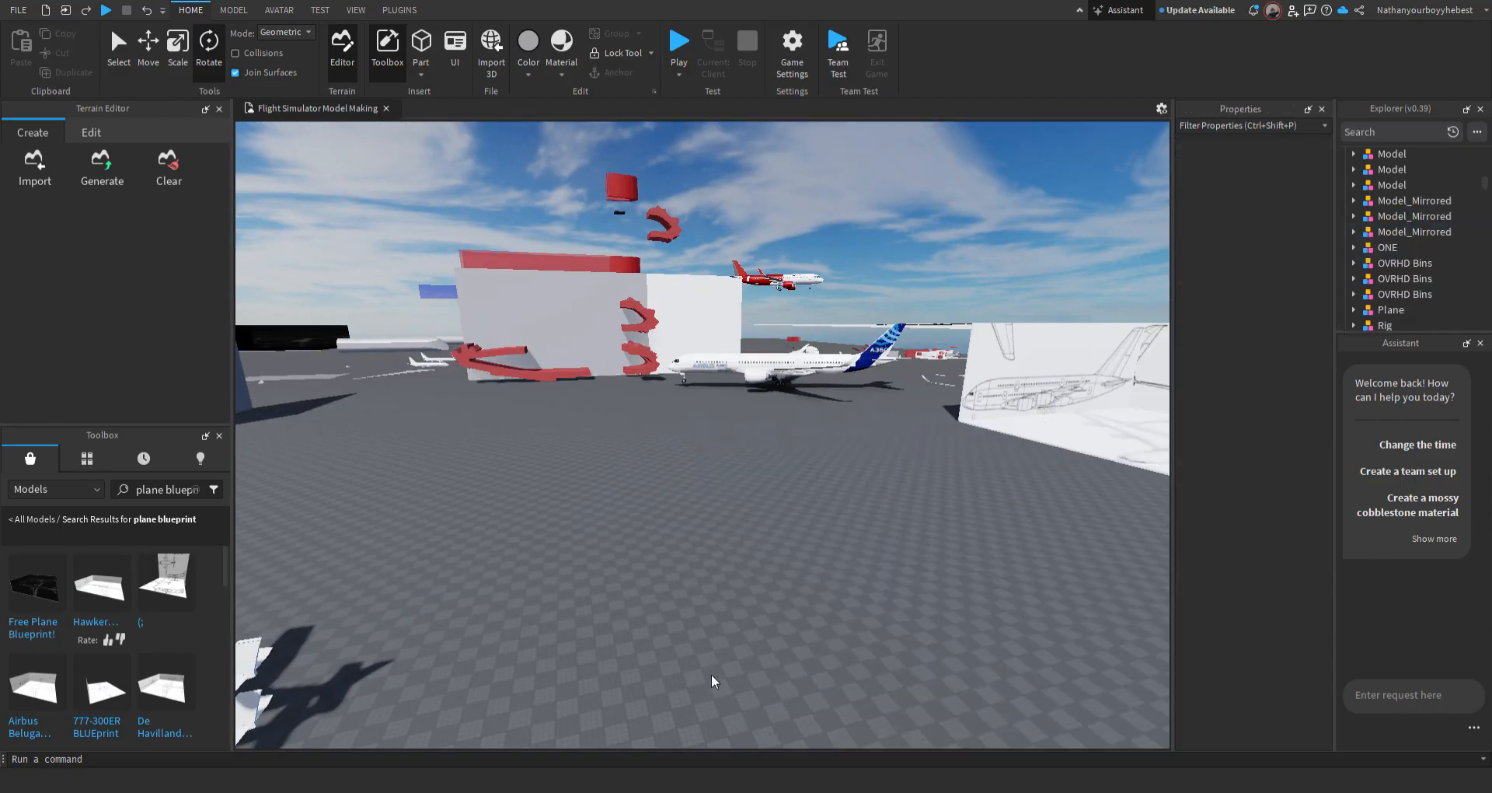
Move the red block beside the helicopter's top view about 0.42 studs toward the fuselage outline
{"action": "right_click_drag", "start_coordinate": [711, 674], "coordinate": [762, 531]}
{"action": "key", "text": "w"}
{"action": "key", "text": "w"}
{"action": "key", "text": "w"}
{"action": "key", "text": "w"}
{"action": "left_click", "coordinate": [835, 501]}
{"action": "left_click", "coordinate": [148, 48]}
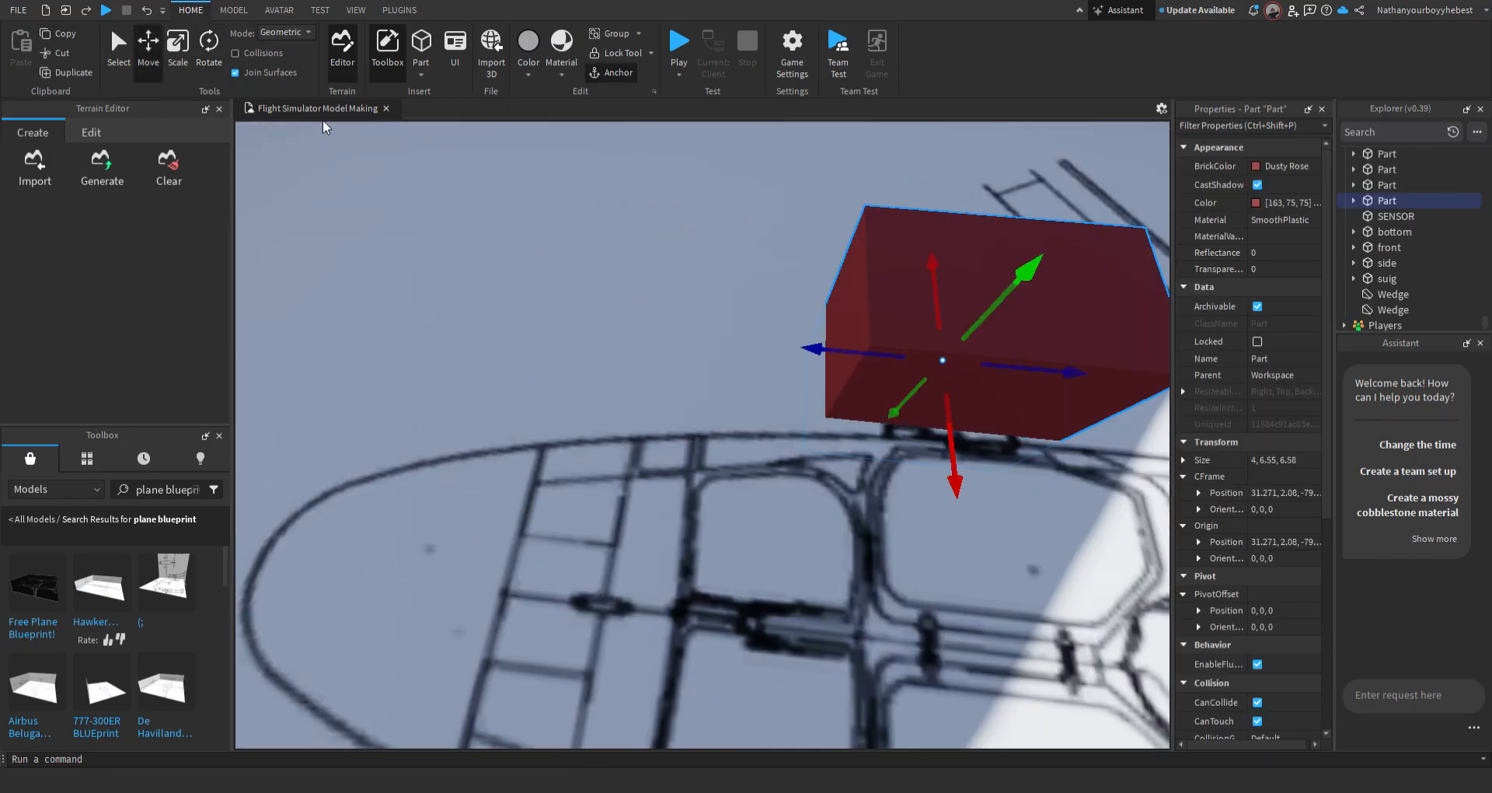
{"action": "right_click_drag", "start_coordinate": [611, 250], "coordinate": [611, 250]}
{"action": "scroll", "coordinate": [675, 347], "scroll_direction": "down", "scroll_amount": 3}
{"action": "left_click_drag", "start_coordinate": [706, 482], "coordinate": [719, 491]}
{"action": "key", "text": "w"}
{"action": "right_click_drag", "start_coordinate": [651, 471], "coordinate": [651, 471]}
{"action": "key", "text": "f"}
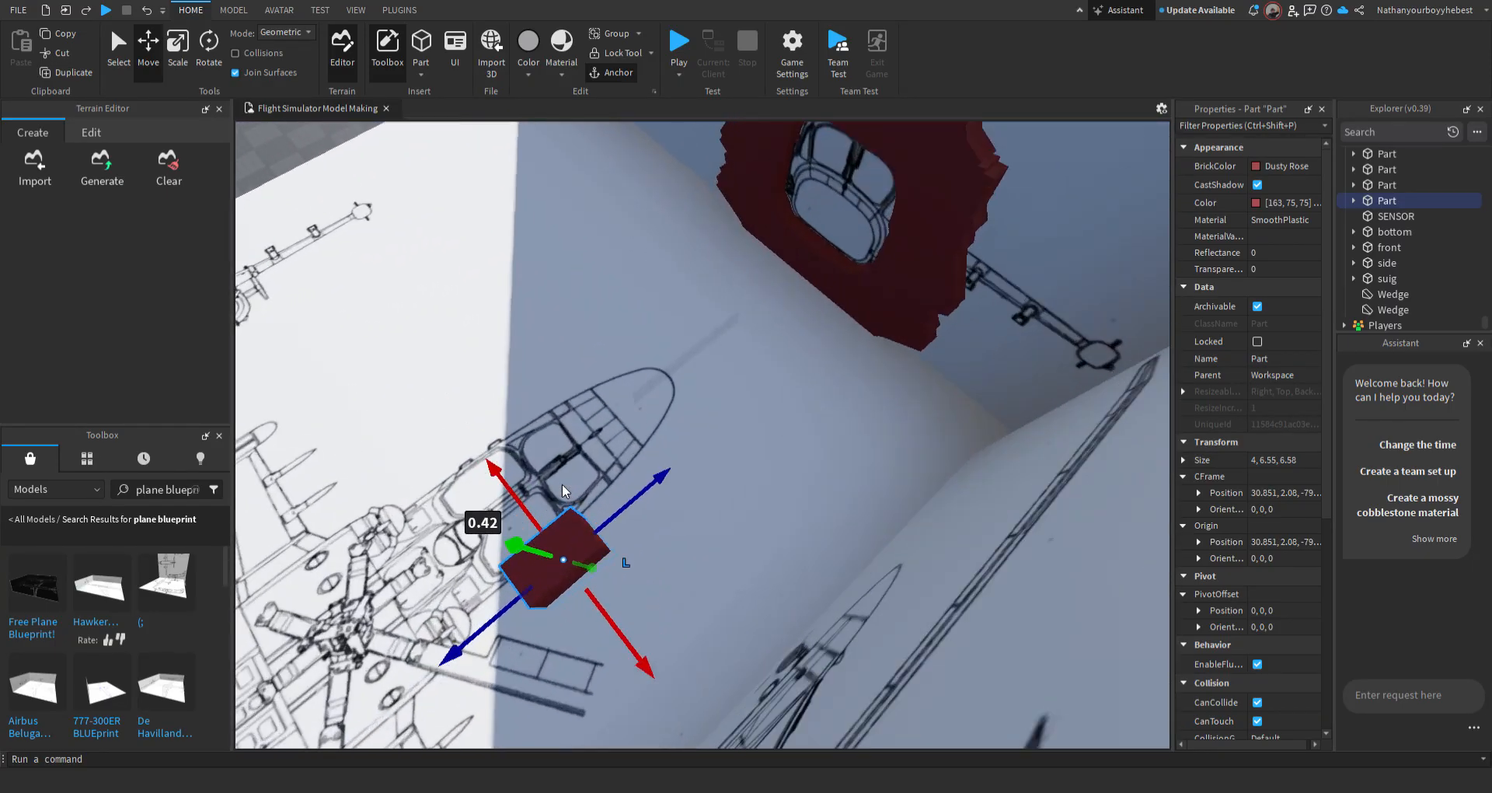
Examine the hollow model standing apart from the helicopter blueprint and the red block's fit against the cockpit outline
{"action": "right_click_drag", "start_coordinate": [562, 483], "coordinate": [830, 460]}
{"action": "key", "text": "d"}
{"action": "key", "text": "s"}
{"action": "key", "text": "d"}
{"action": "key", "text": "w"}
{"action": "key", "text": "s"}
{"action": "key", "text": "w"}
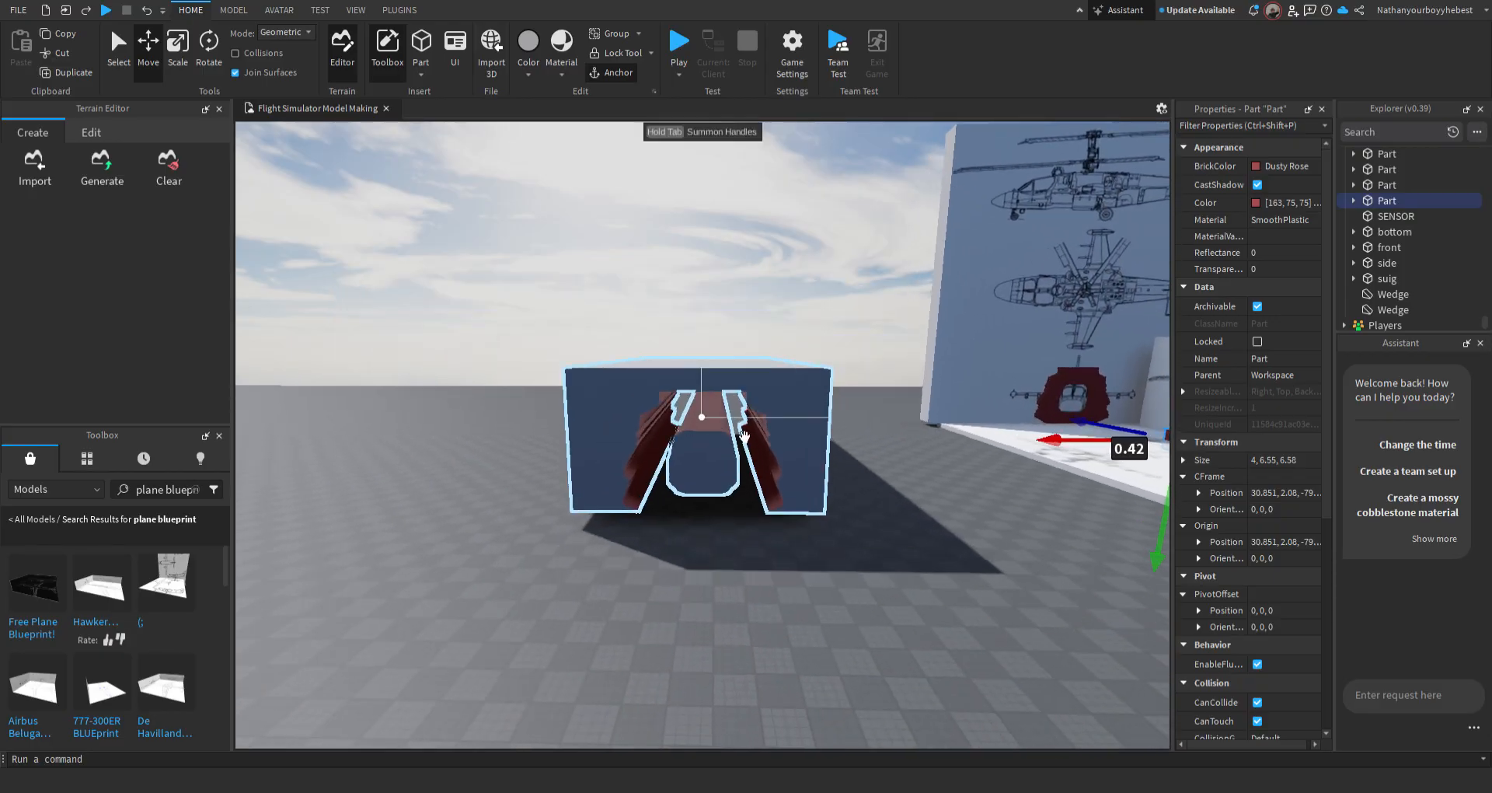
{"action": "key", "text": "d"}
{"action": "key", "text": "w"}
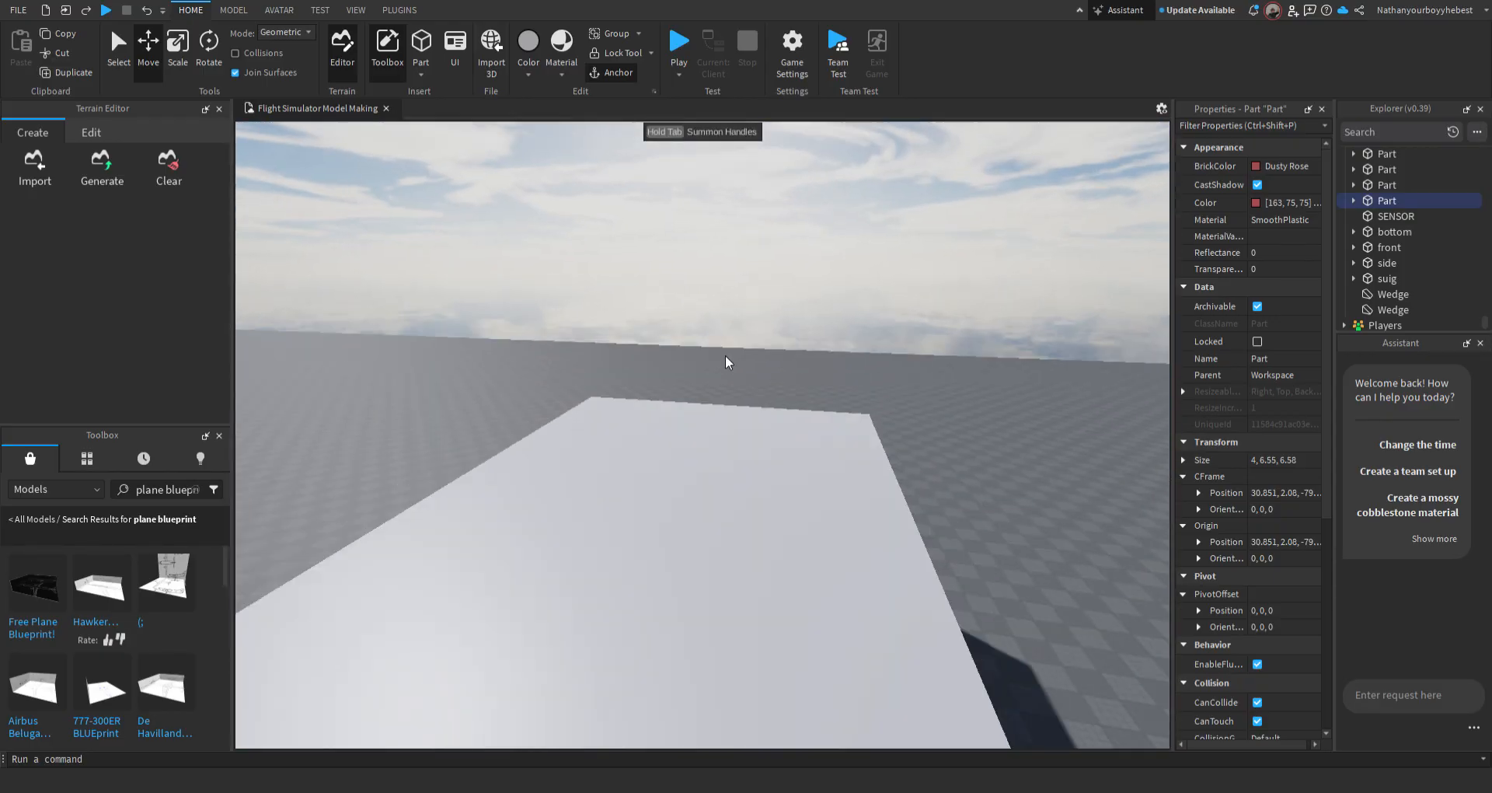
{"action": "right_click_drag", "start_coordinate": [726, 359], "coordinate": [713, 397]}
{"action": "key", "text": "w"}
{"action": "scroll", "coordinate": [794, 388], "scroll_direction": "up", "scroll_amount": 3}
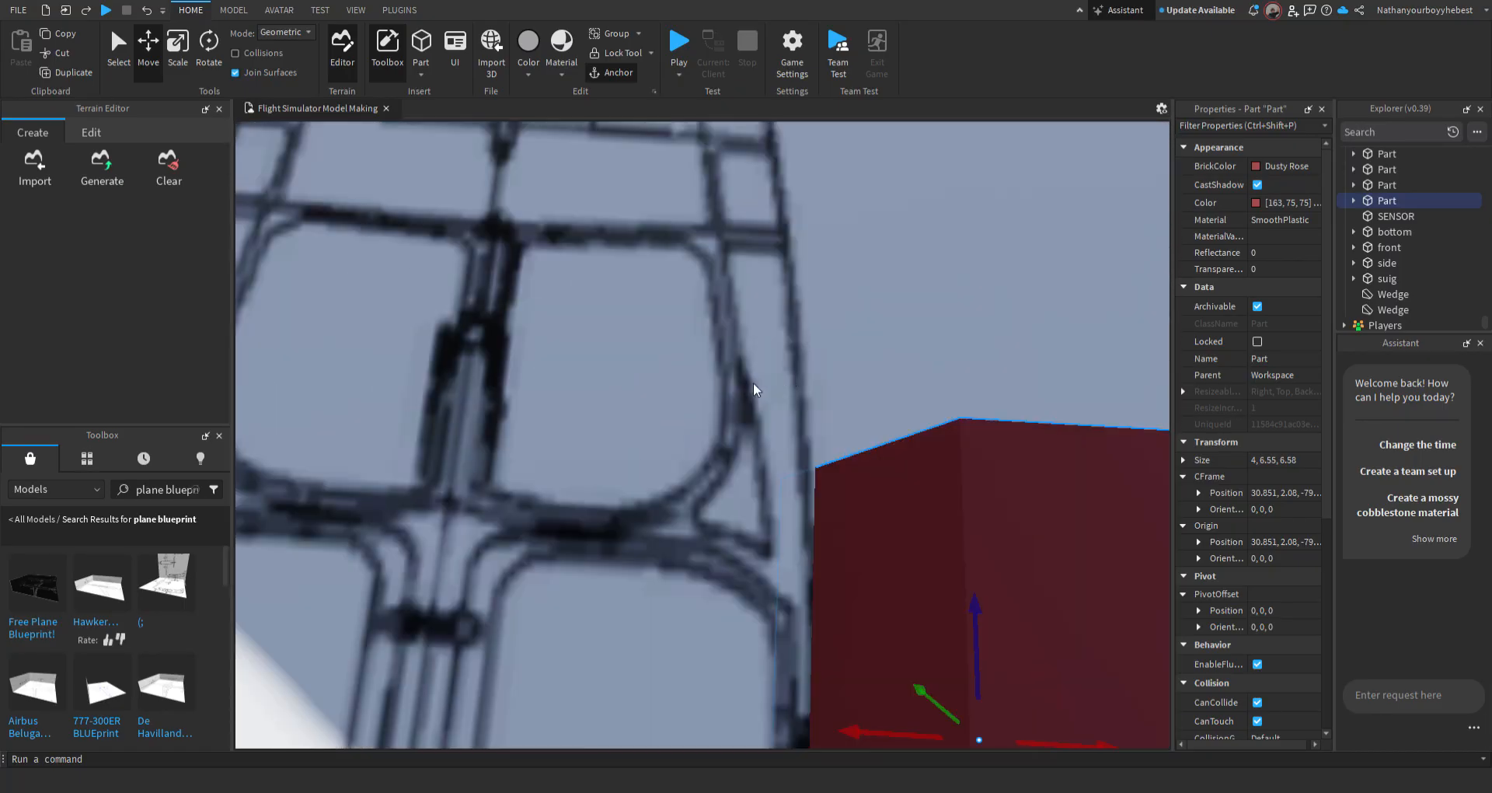
{"action": "scroll", "coordinate": [753, 382], "scroll_direction": "down", "scroll_amount": 2}
{"action": "scroll", "coordinate": [820, 467], "scroll_direction": "down", "scroll_amount": 2}
{"action": "scroll", "coordinate": [816, 498], "scroll_direction": "up", "scroll_amount": 3}
{"action": "right_click_drag", "start_coordinate": [816, 497], "coordinate": [721, 547]}
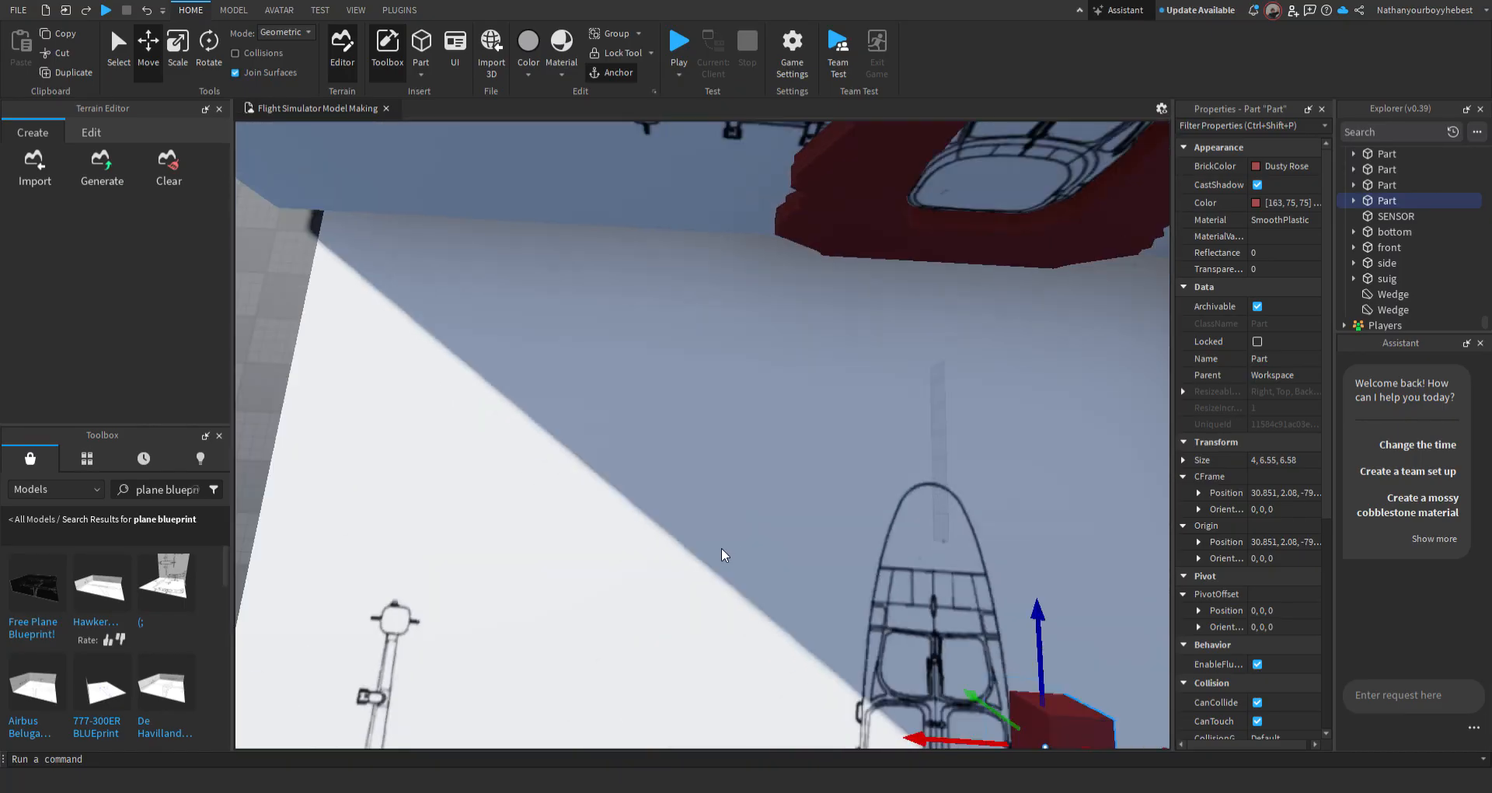
{"action": "scroll", "coordinate": [476, 491], "scroll_direction": "down", "scroll_amount": 3}
{"action": "right_click_drag", "start_coordinate": [477, 492], "coordinate": [324, 230]}
{"action": "scroll", "coordinate": [346, 294], "scroll_direction": "up", "scroll_amount": 2}
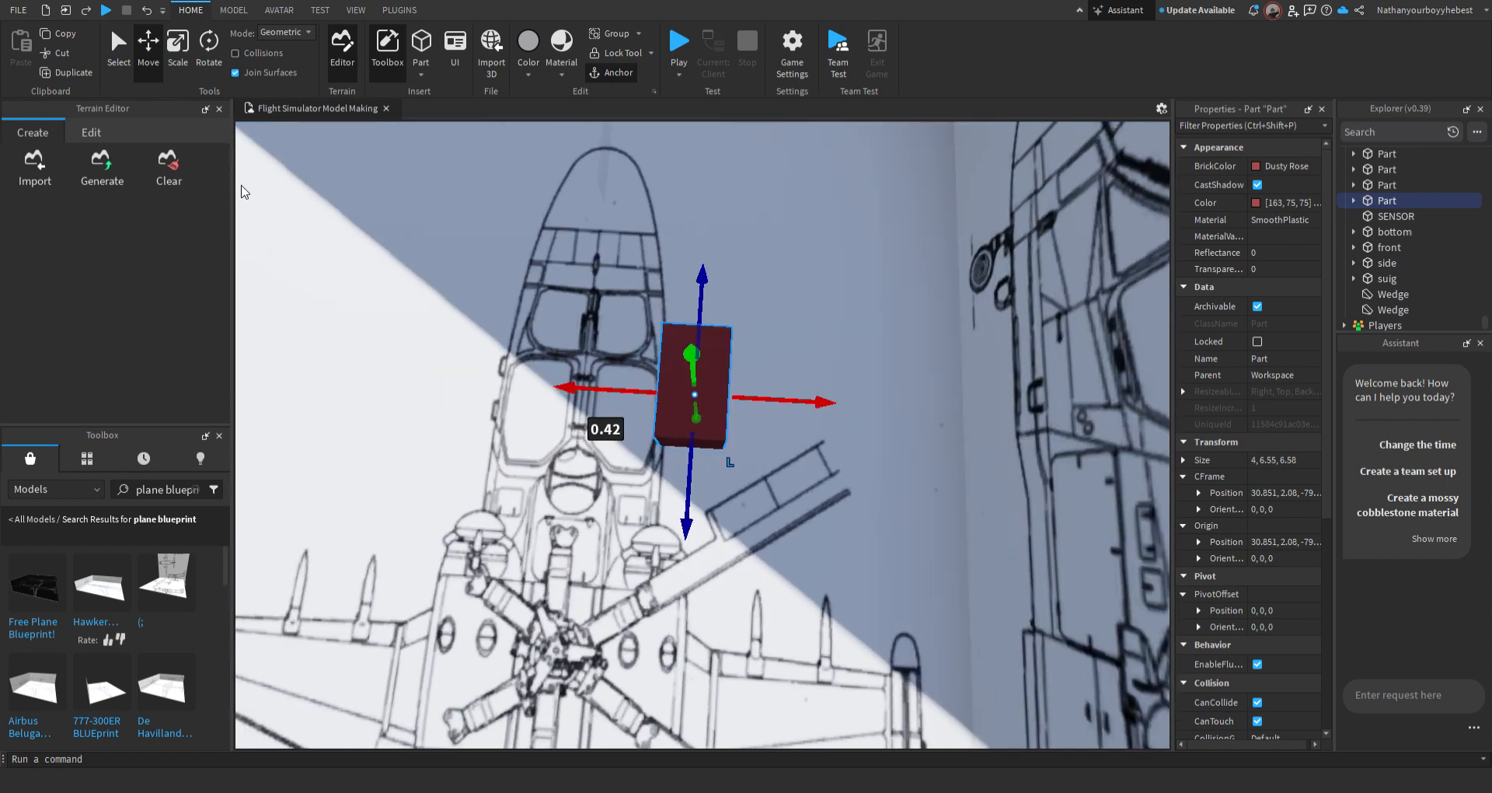
Duplicate the red block and move the copy about 3.58 studs forward toward the helicopter's nose
{"action": "key", "text": "ctrl+d"}
{"action": "key", "text": "e"}
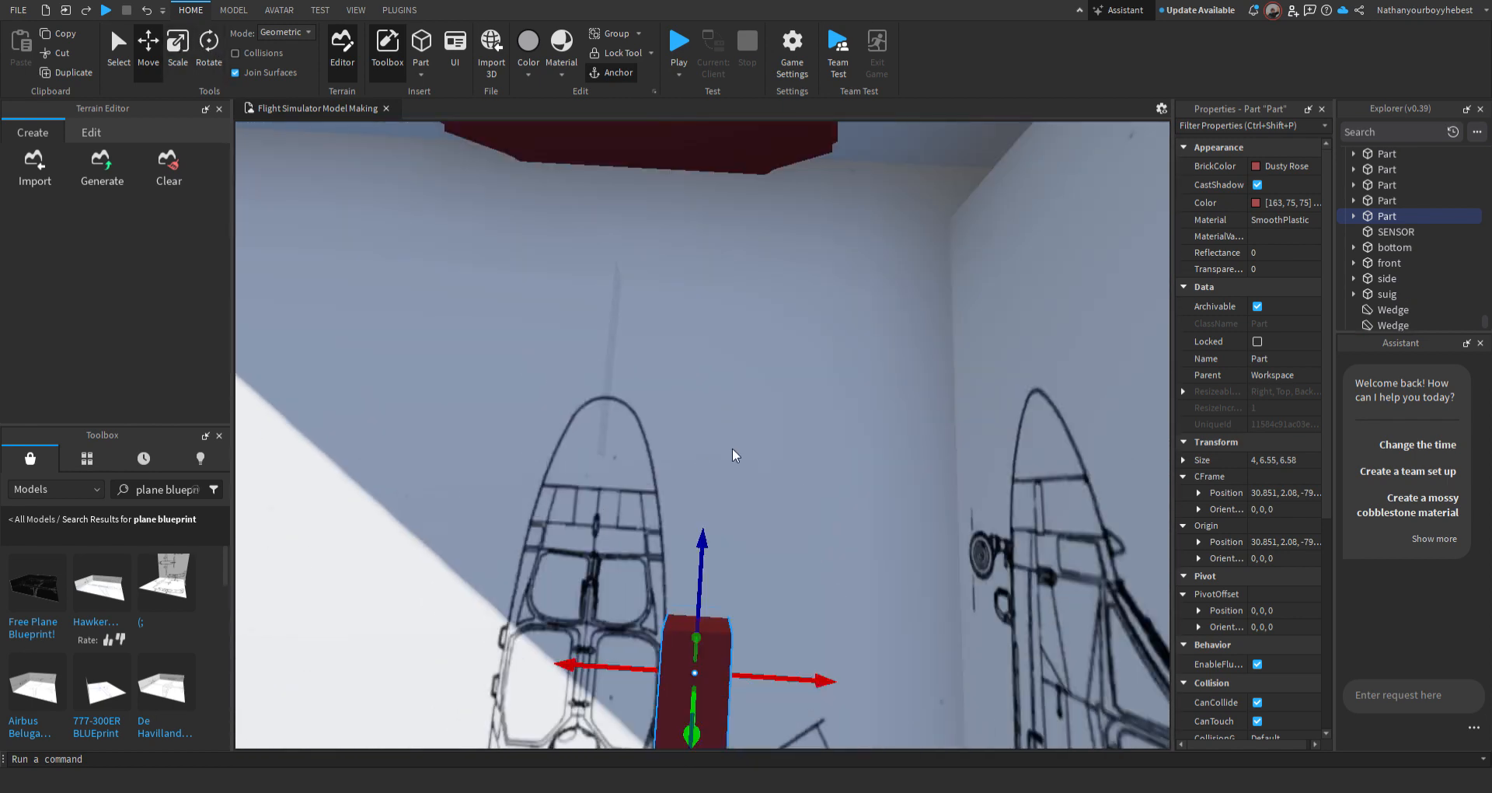
{"action": "key", "text": "q"}
{"action": "key", "text": "e"}
{"action": "key", "text": "q"}
{"action": "key", "text": "w"}
{"action": "key", "text": "a"}
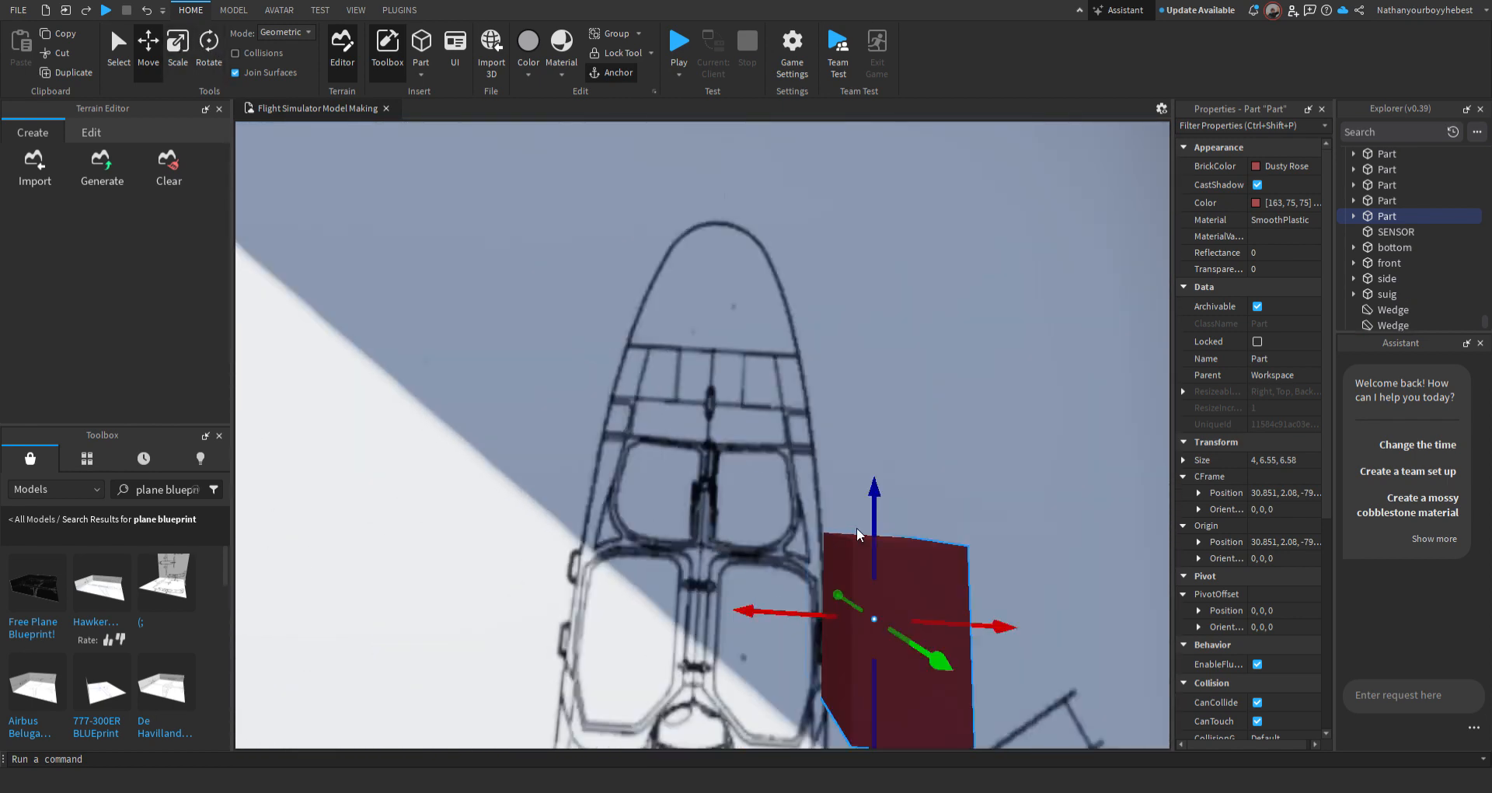
{"action": "left_click_drag", "start_coordinate": [894, 546], "coordinate": [894, 449]}
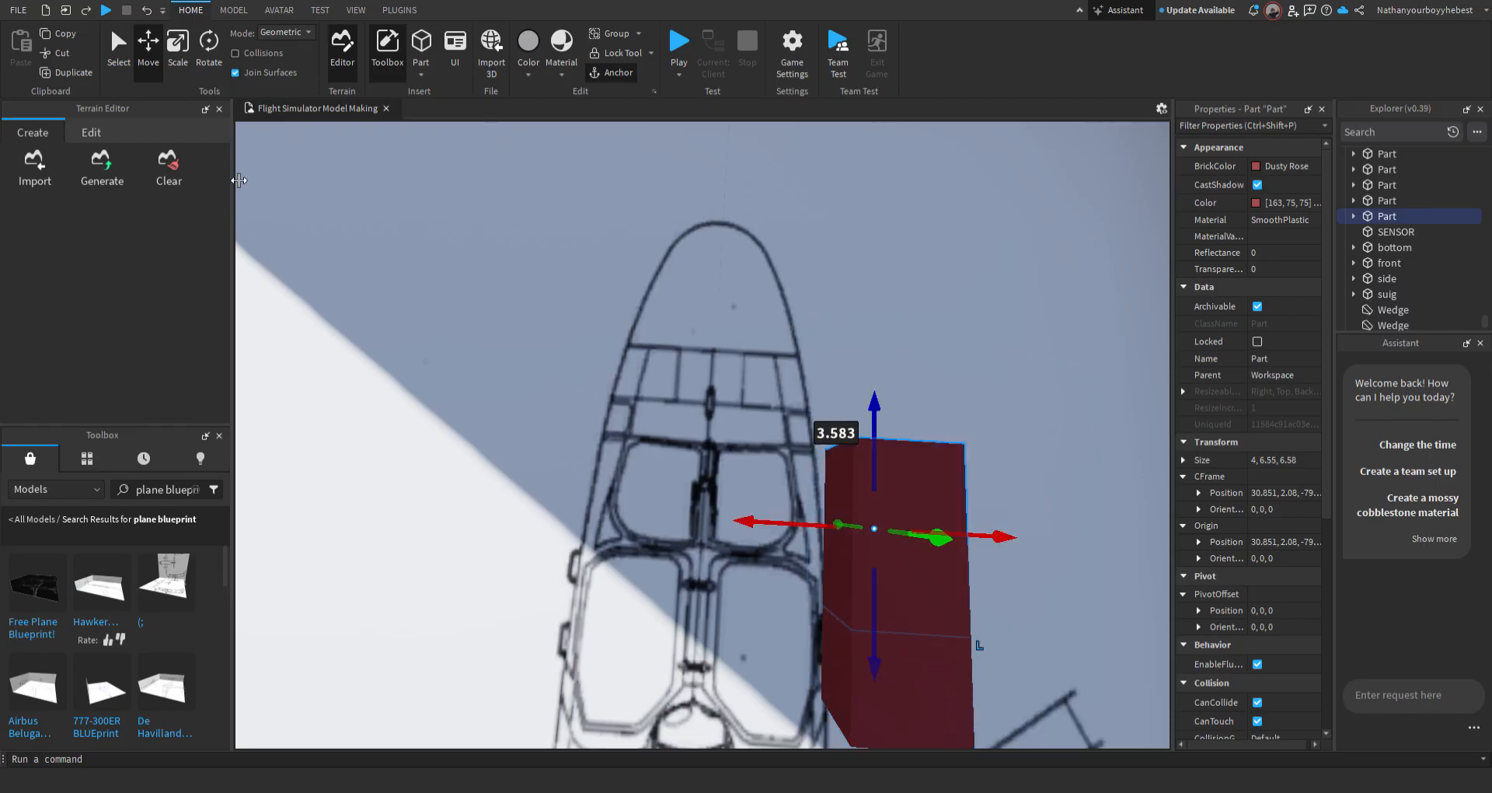
Rotate the duplicated block about 6.27° around the vertical axis and shift it about 0.18 studs toward the fuselage outline
{"action": "left_click", "coordinate": [208, 43]}
{"action": "left_click_drag", "start_coordinate": [973, 628], "coordinate": [963, 603]}
{"action": "left_click", "coordinate": [153, 71]}
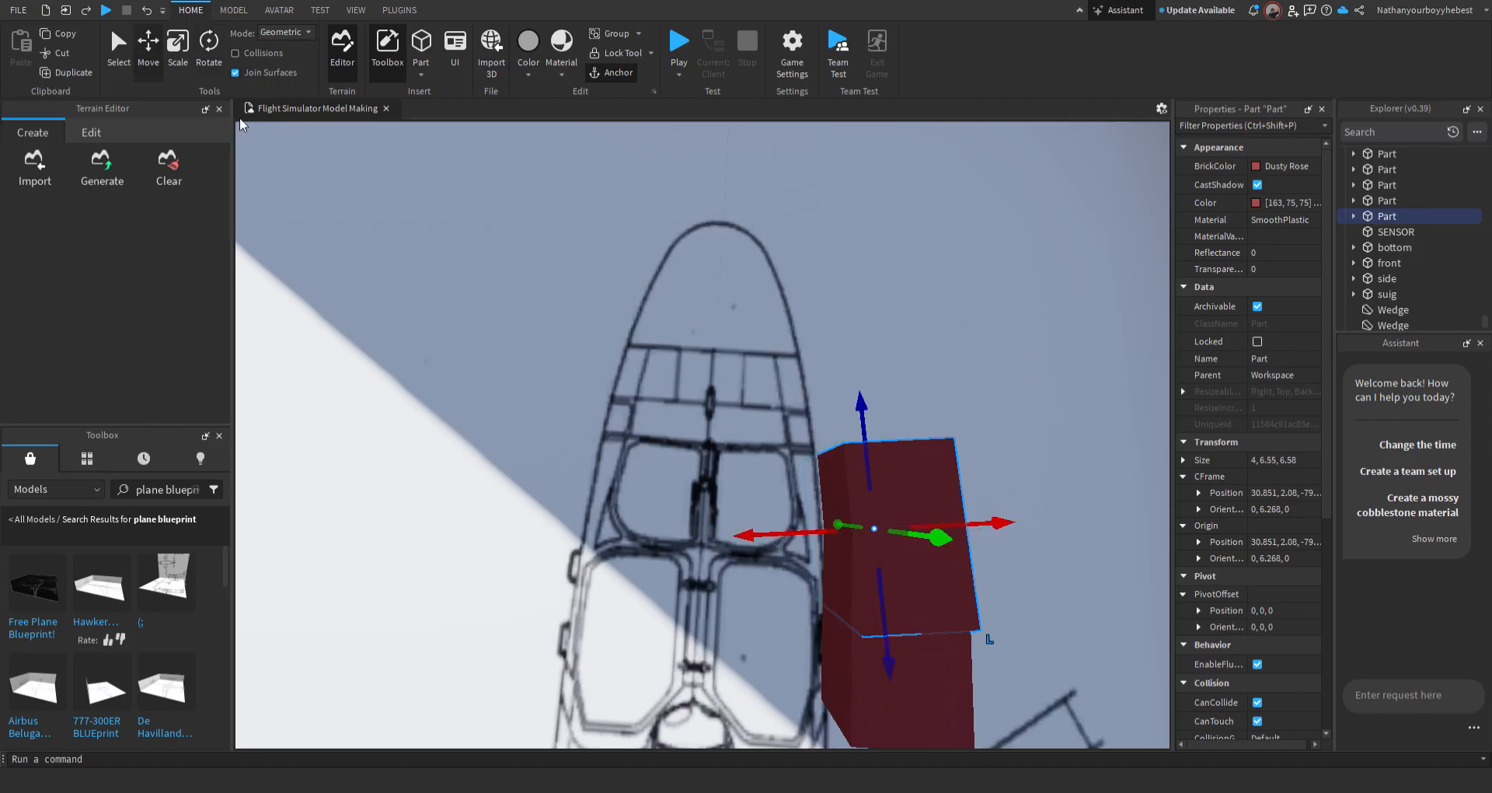
{"action": "left_click_drag", "start_coordinate": [829, 553], "coordinate": [804, 533]}
{"action": "scroll", "coordinate": [799, 525], "scroll_direction": "up", "scroll_amount": 5}
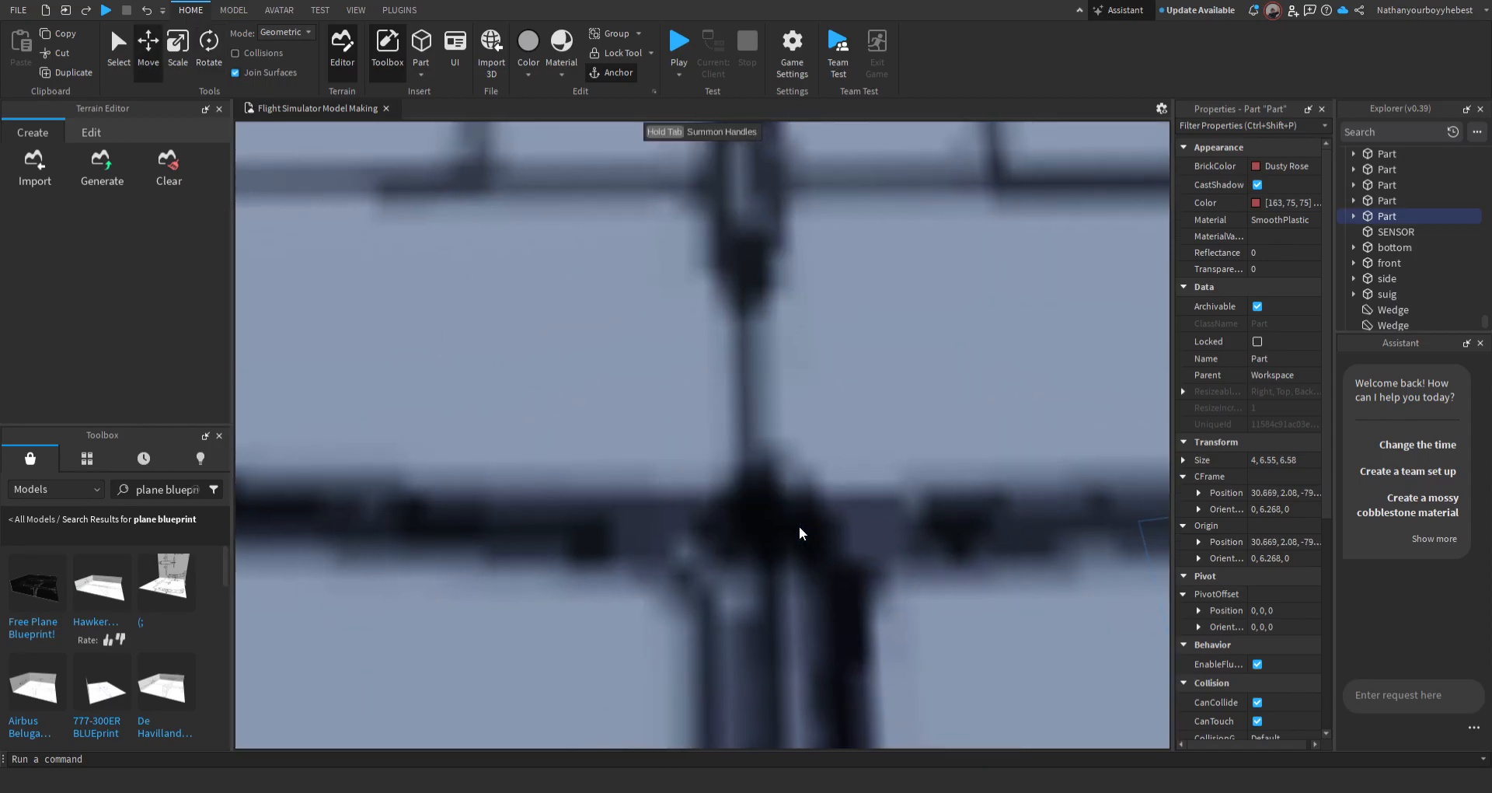
{"action": "scroll", "coordinate": [799, 525], "scroll_direction": "down", "scroll_amount": 5}
{"action": "mouse_move", "coordinate": [799, 525]}
{"action": "right_mouse_down"}
{"action": "mouse_move", "coordinate": [825, 551]}
{"action": "mouse_move", "coordinate": [799, 525]}
{"action": "right_mouse_up"}
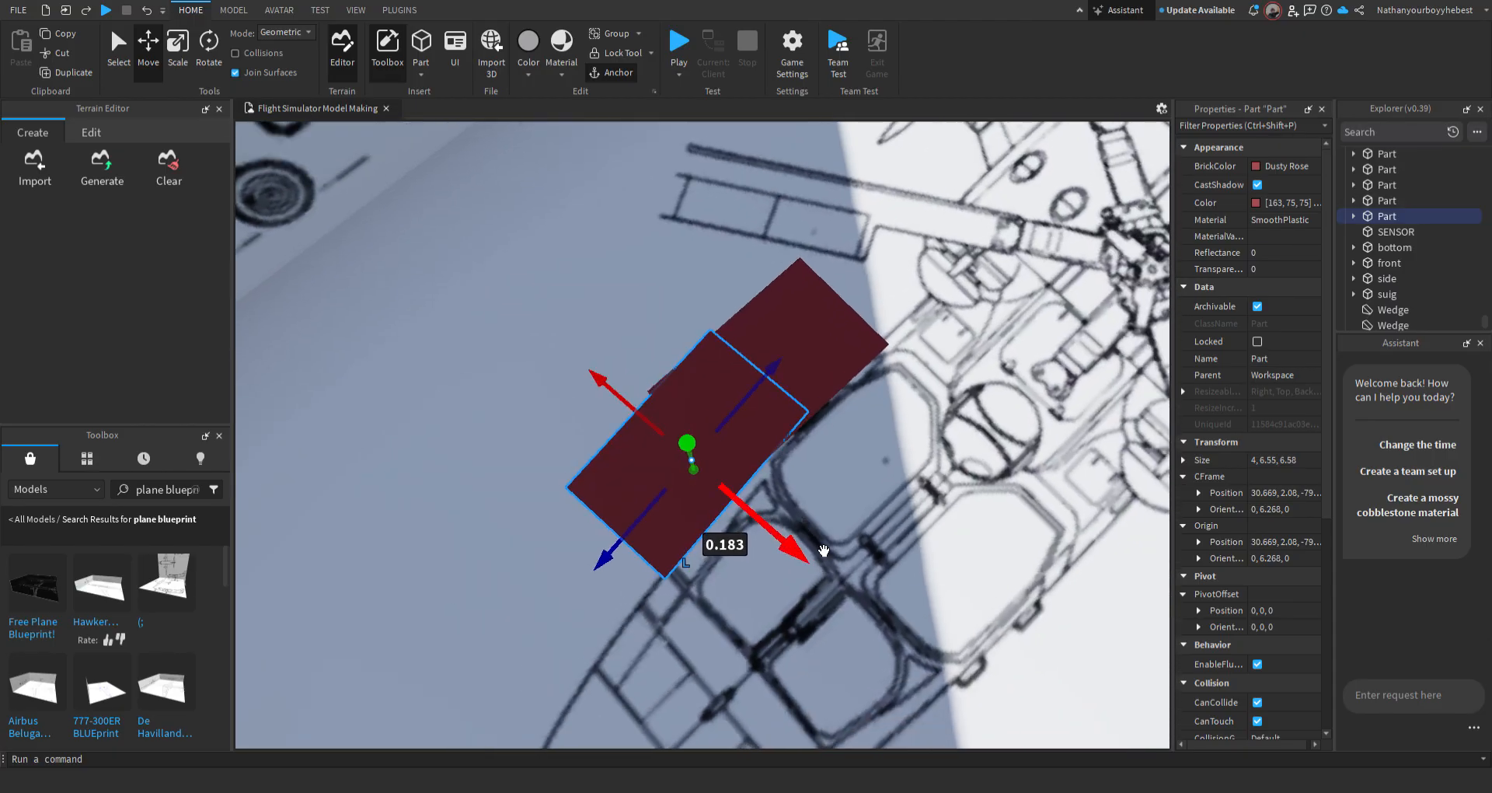
Place a duplicate of the red block about 4.61 studs farther toward the nose and rotate it to about 10.45° around the vertical axis
{"action": "scroll", "coordinate": [799, 525], "scroll_direction": "down", "scroll_amount": 3}
{"action": "scroll", "coordinate": [799, 525], "scroll_direction": "up", "scroll_amount": 3}
{"action": "right_click_drag", "start_coordinate": [791, 473], "coordinate": [810, 509]}
{"action": "key", "text": "ctrl+d"}
{"action": "scroll", "coordinate": [810, 510], "scroll_direction": "down", "scroll_amount": 3}
{"action": "left_click_drag", "start_coordinate": [853, 470], "coordinate": [785, 392]}
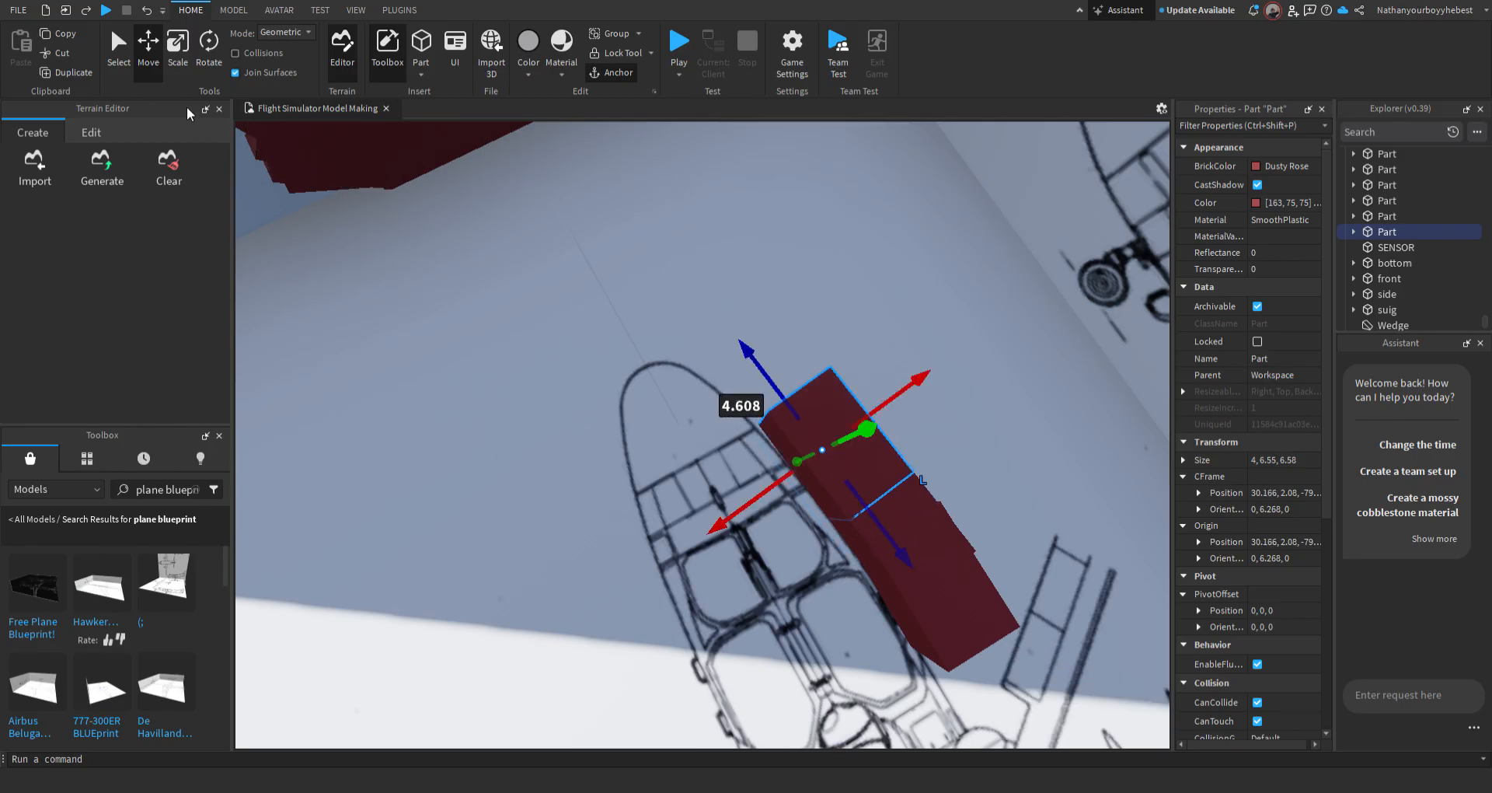
{"action": "left_click", "coordinate": [208, 48]}
{"action": "left_click_drag", "start_coordinate": [867, 551], "coordinate": [874, 550]}
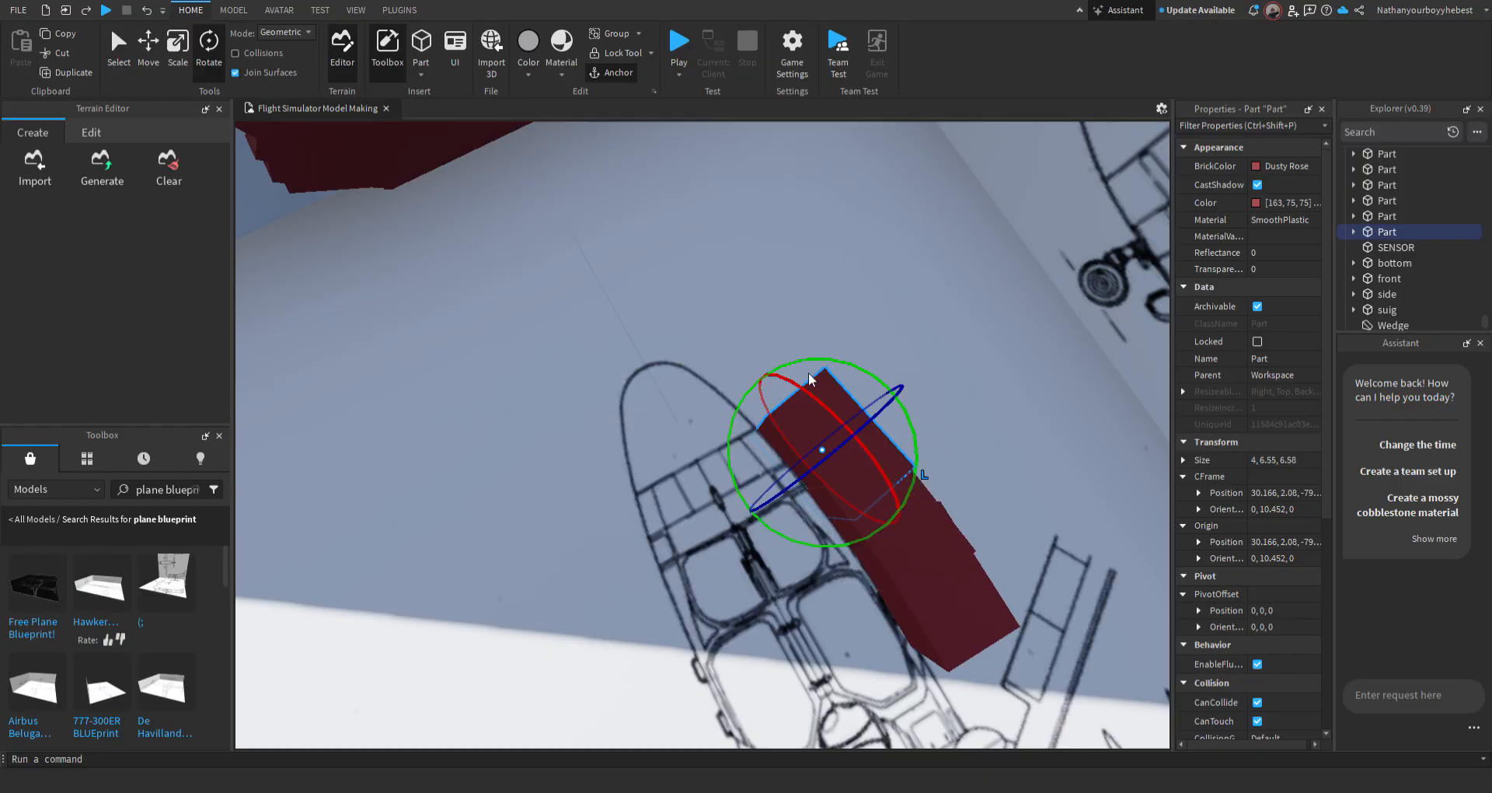
Examine how the row of red blocks fits the cockpit outline, both close up and from farther away
{"action": "left_click", "coordinate": [980, 335]}
{"action": "right_click_drag", "start_coordinate": [972, 336], "coordinate": [1003, 356]}
{"action": "key", "text": "w"}
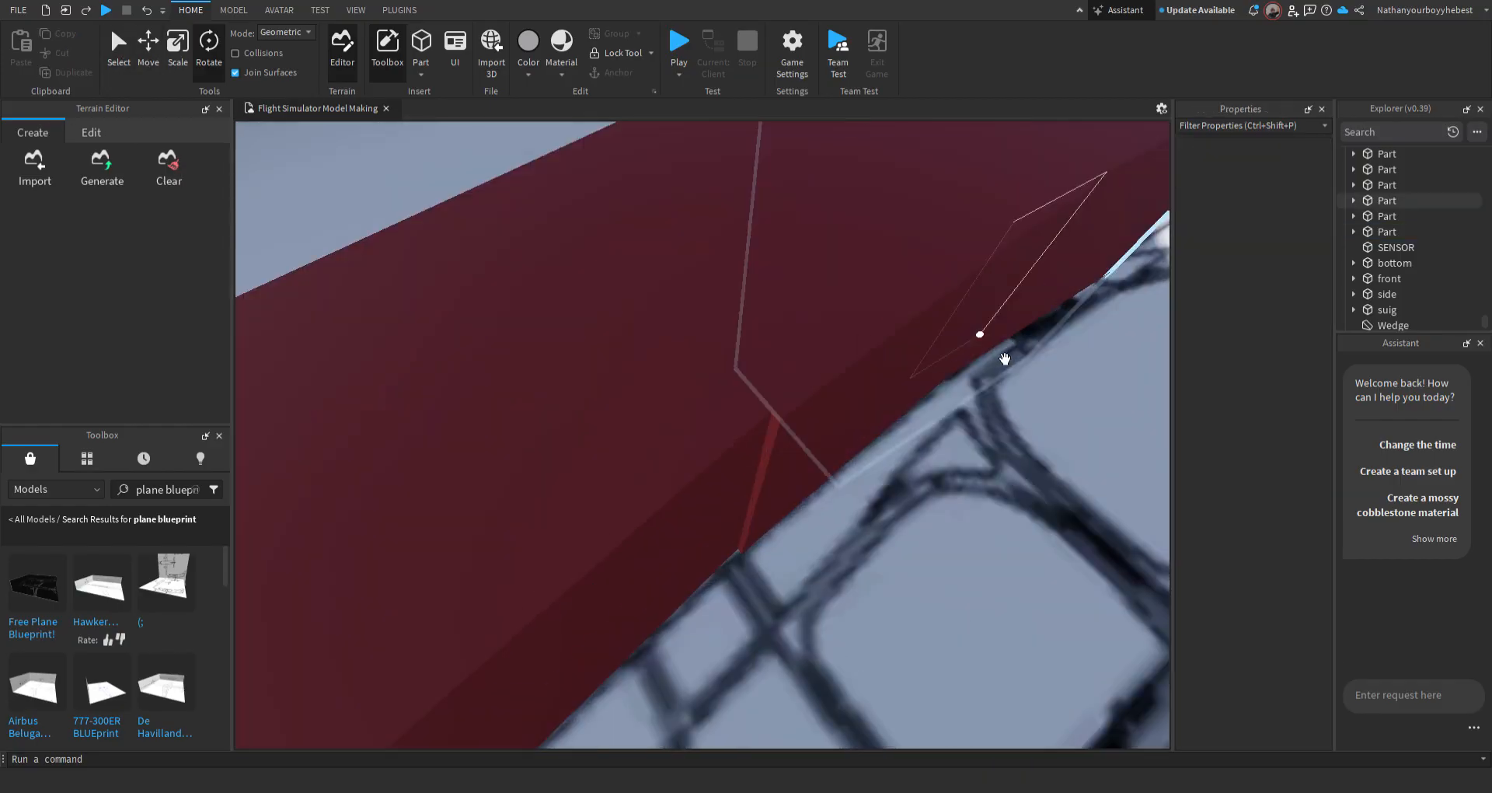
{"action": "scroll", "coordinate": [731, 470], "scroll_direction": "down", "scroll_amount": 8}
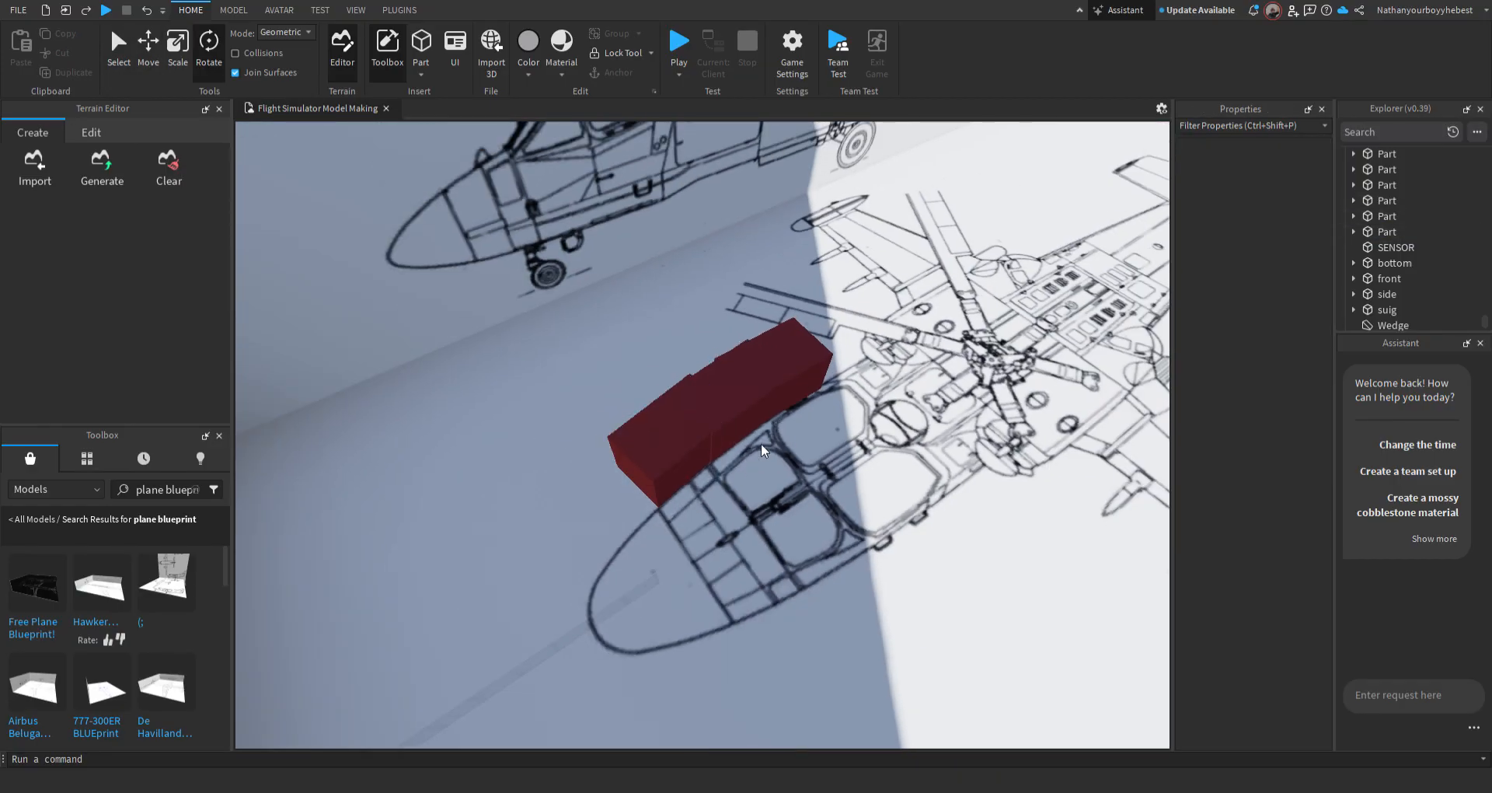
{"action": "scroll", "coordinate": [720, 522], "scroll_direction": "up", "scroll_amount": 8}
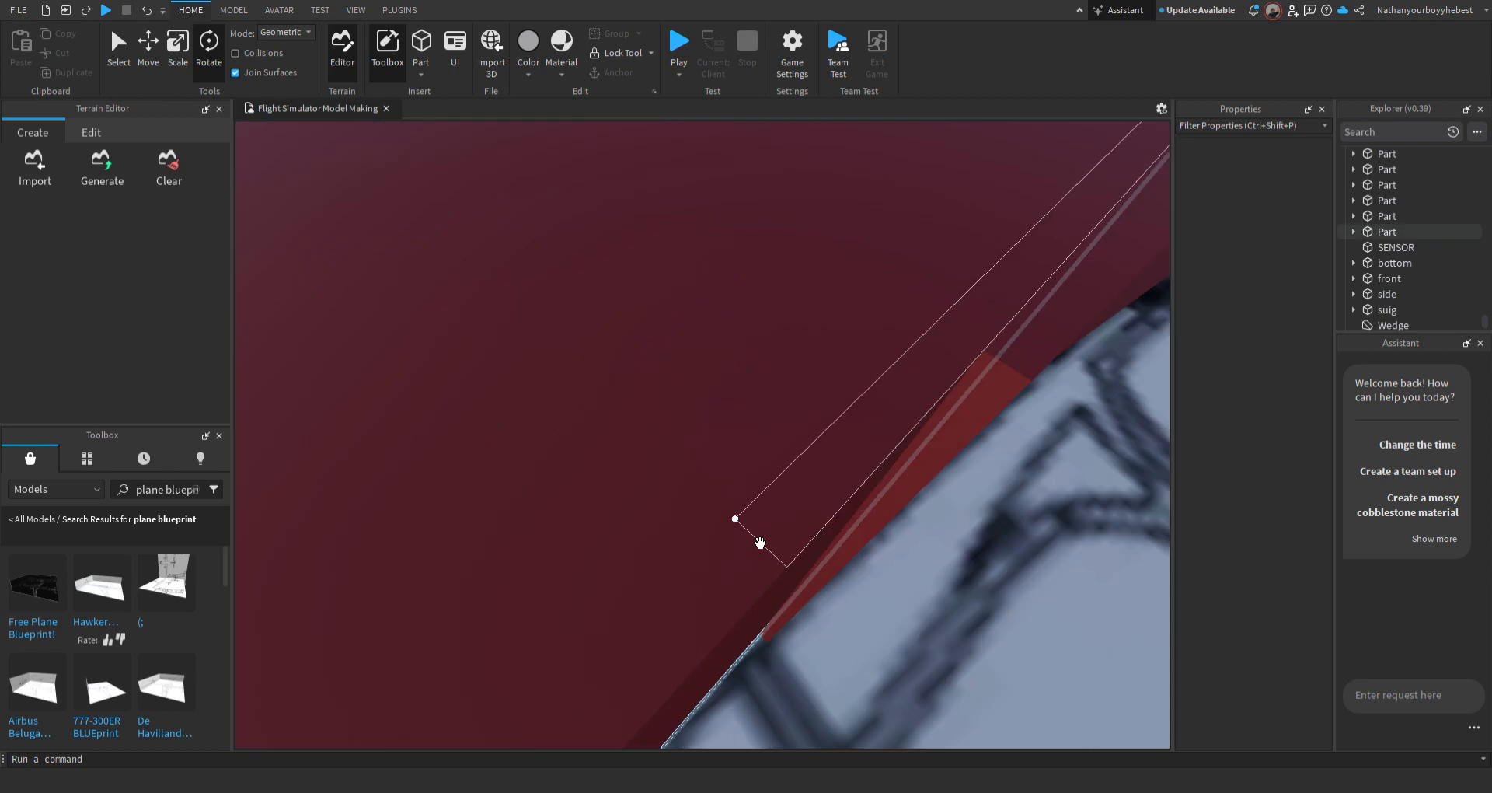
{"action": "scroll", "coordinate": [760, 542], "scroll_direction": "down", "scroll_amount": 5}
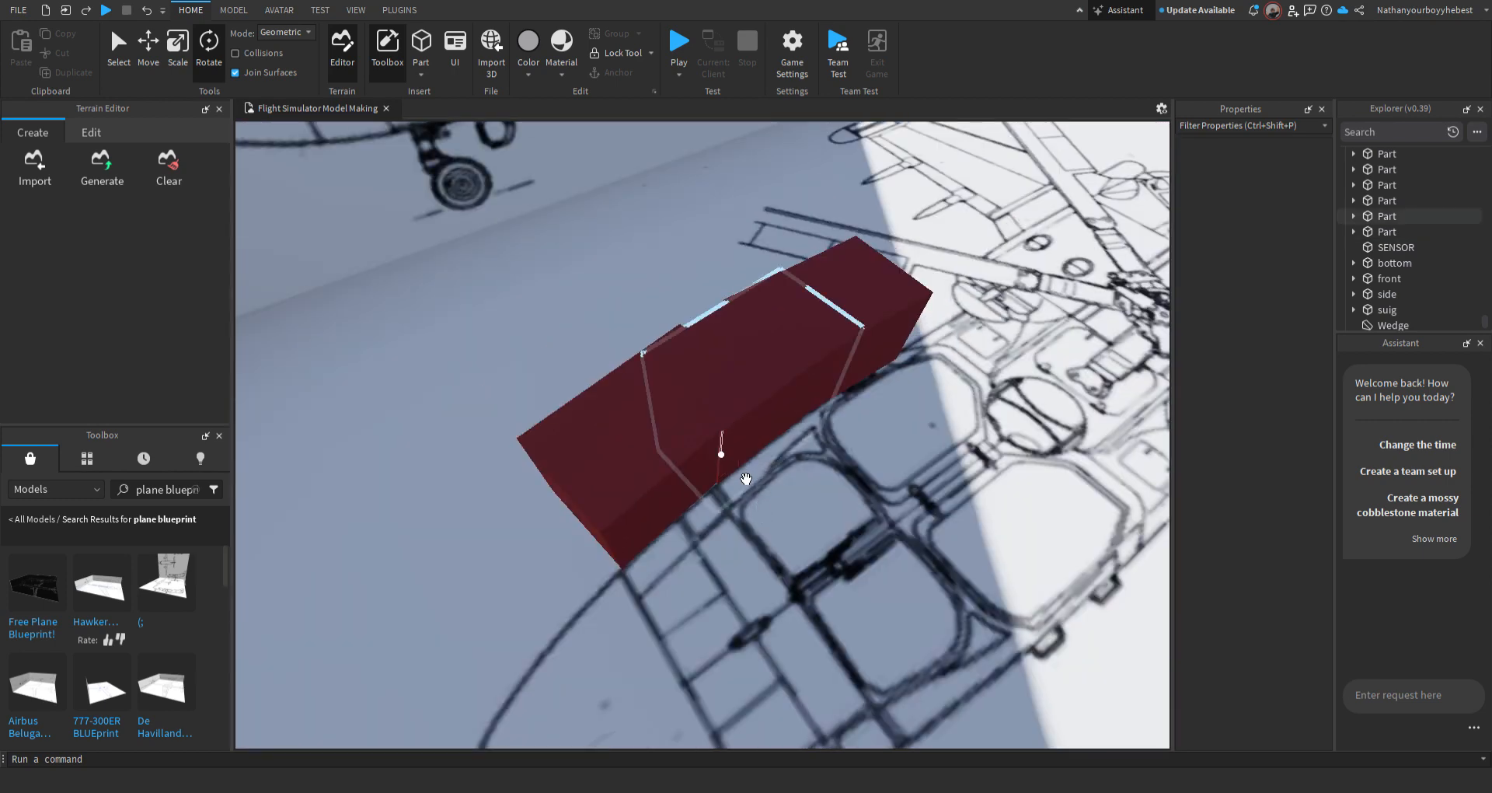
{"action": "left_click", "coordinate": [736, 548]}
{"action": "scroll", "coordinate": [764, 552], "scroll_direction": "up", "scroll_amount": 3}
{"action": "scroll", "coordinate": [828, 354], "scroll_direction": "up", "scroll_amount": 5}
{"action": "scroll", "coordinate": [828, 355], "scroll_direction": "down", "scroll_amount": 8}
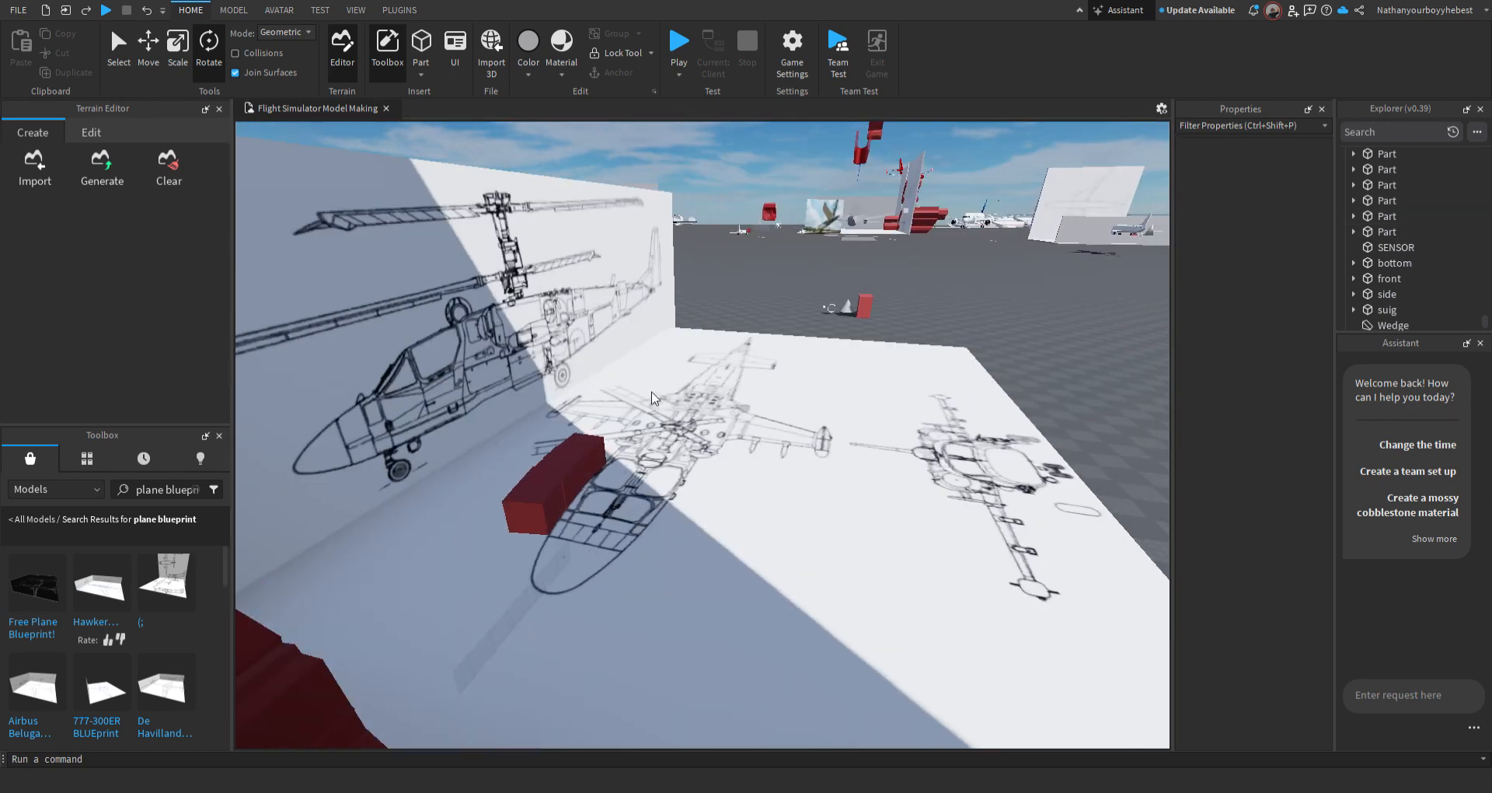
{"action": "scroll", "coordinate": [656, 398], "scroll_direction": "up", "scroll_amount": 2}
{"action": "right_click_drag", "start_coordinate": [699, 491], "coordinate": [712, 482]}
{"action": "scroll", "coordinate": [714, 497], "scroll_direction": "up", "scroll_amount": 2}
{"action": "scroll", "coordinate": [730, 631], "scroll_direction": "up", "scroll_amount": 2}
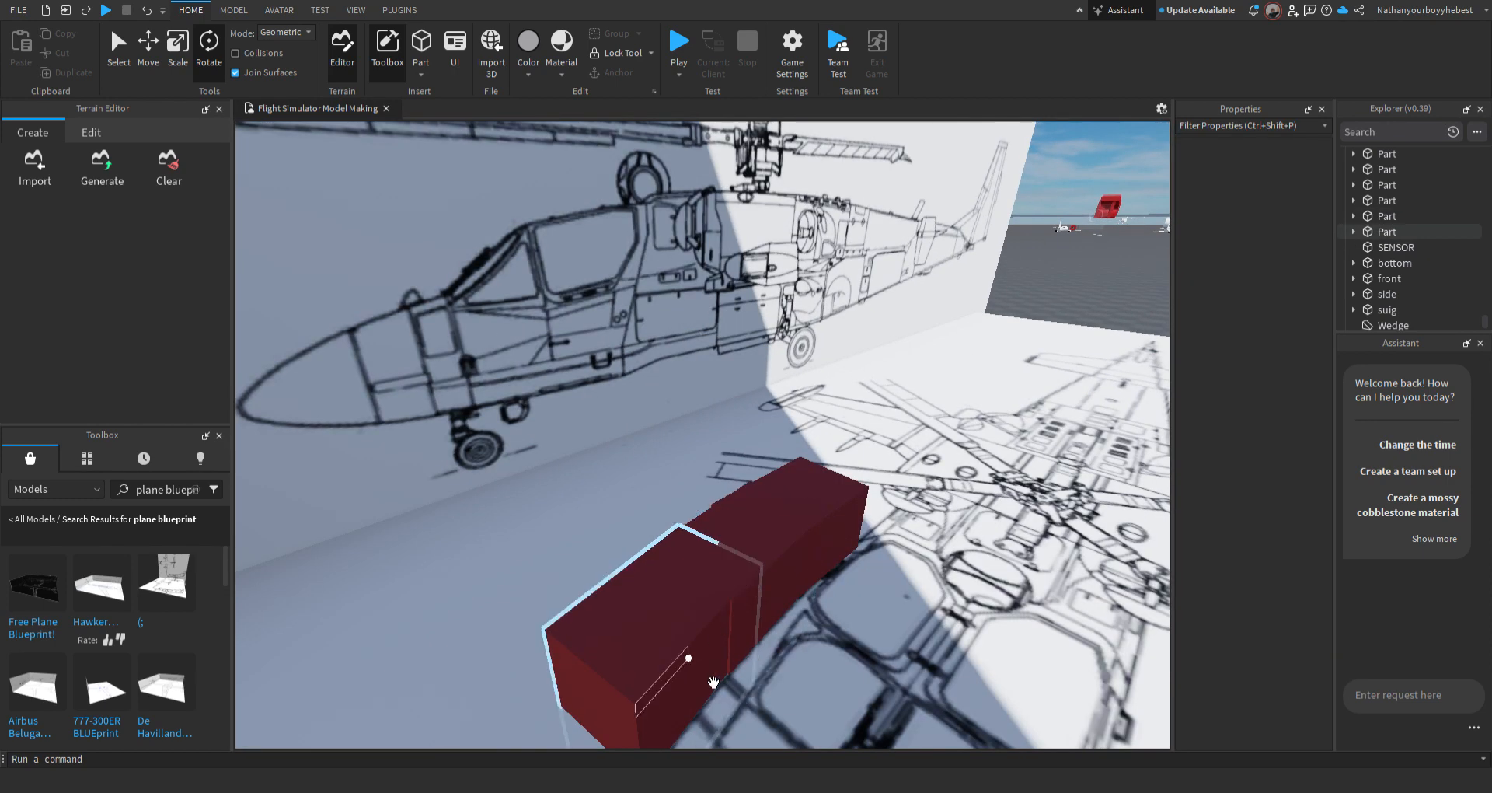
Shift the foremost red block about 0.14 studs toward the fuselage outline
{"action": "left_click", "coordinate": [704, 670]}
{"action": "left_click", "coordinate": [150, 58]}
{"action": "right_click_drag", "start_coordinate": [648, 535], "coordinate": [649, 545]}
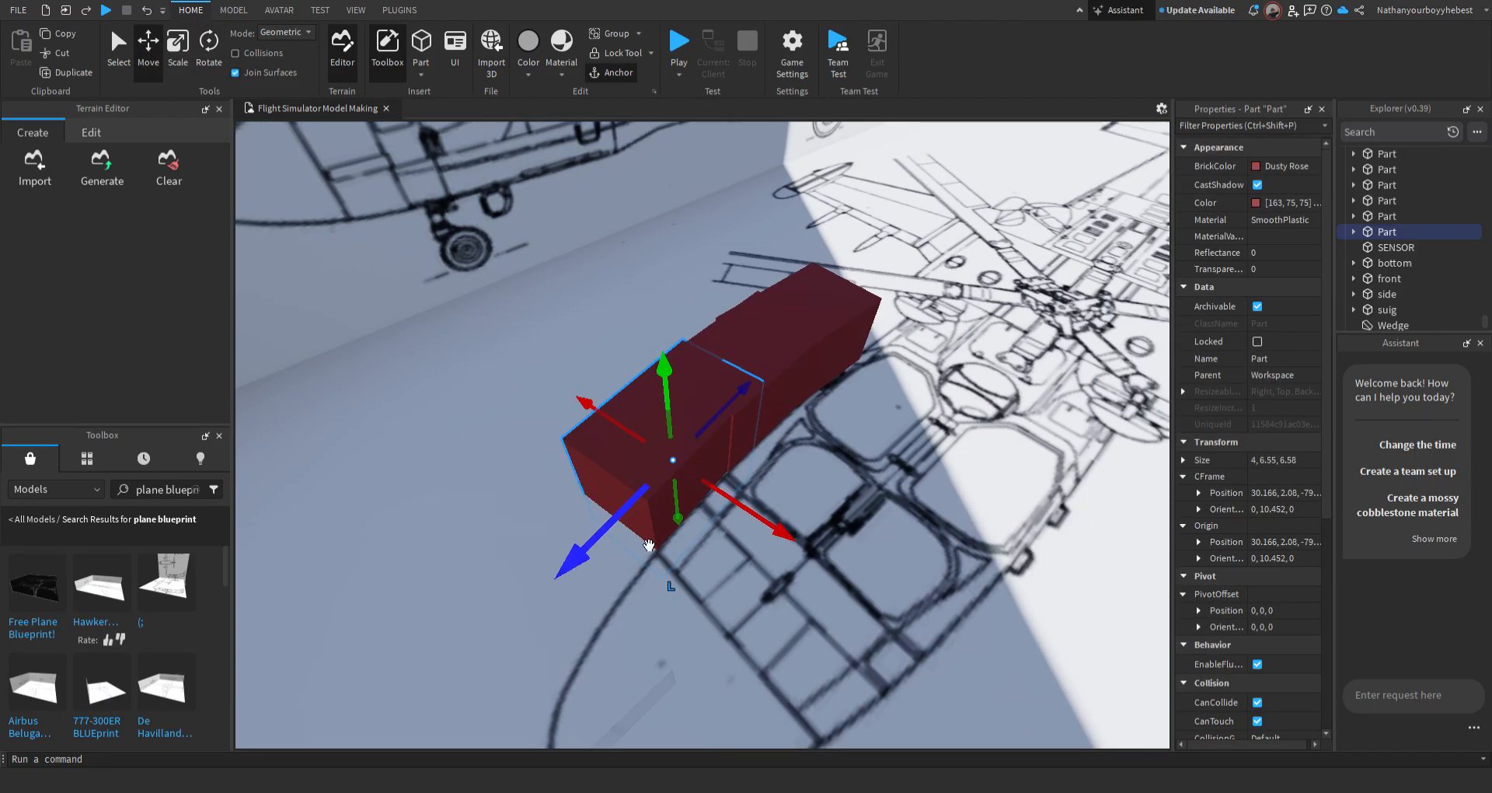
{"action": "left_click_drag", "start_coordinate": [772, 542], "coordinate": [758, 521]}
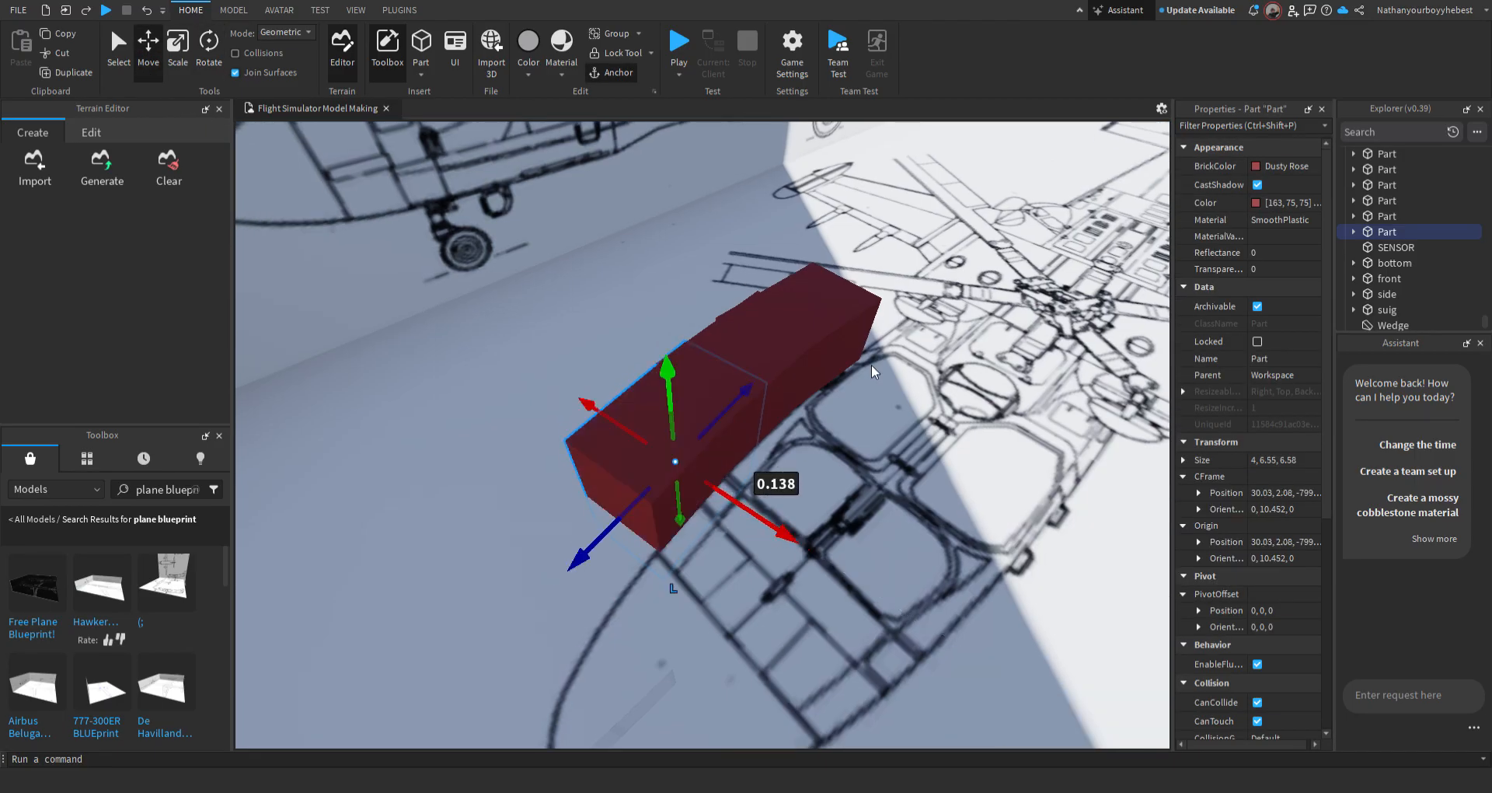
{"action": "left_click", "coordinate": [871, 368]}
Select the three red blocks together and fine-tune their position against the fuselage outline
{"action": "mouse_move", "coordinate": [872, 420]}
{"action": "right_mouse_down"}
{"action": "mouse_move", "coordinate": [853, 440]}
{"action": "mouse_move", "coordinate": [852, 402]}
{"action": "right_mouse_up"}
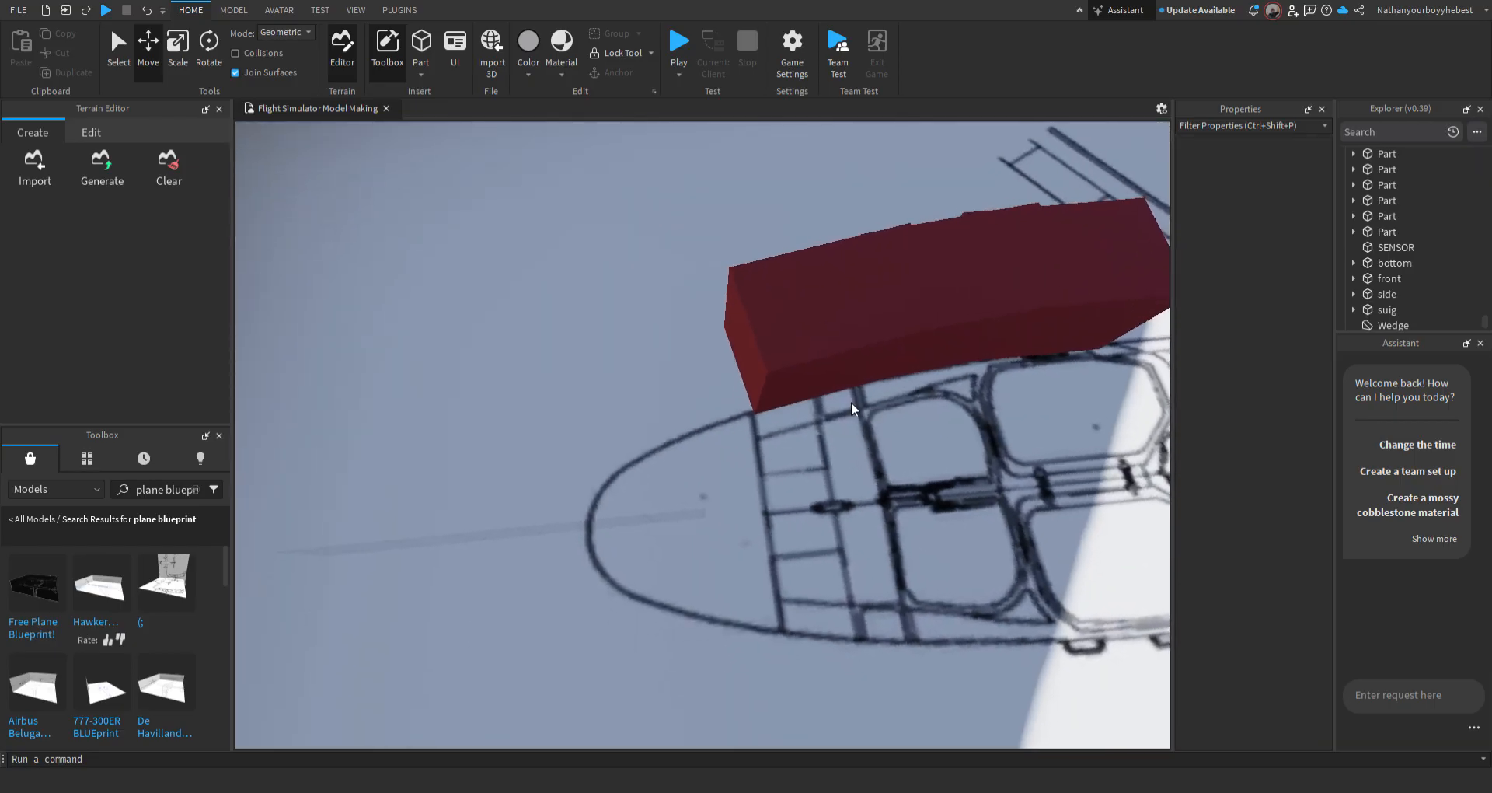
{"action": "scroll", "coordinate": [803, 374], "scroll_direction": "down", "scroll_amount": 3}
{"action": "left_click_drag", "start_coordinate": [312, 263], "coordinate": [760, 413]}
{"action": "right_click_drag", "start_coordinate": [758, 412], "coordinate": [731, 409]}
{"action": "left_click_drag", "start_coordinate": [782, 380], "coordinate": [780, 381]}
{"action": "left_click", "coordinate": [906, 379]}
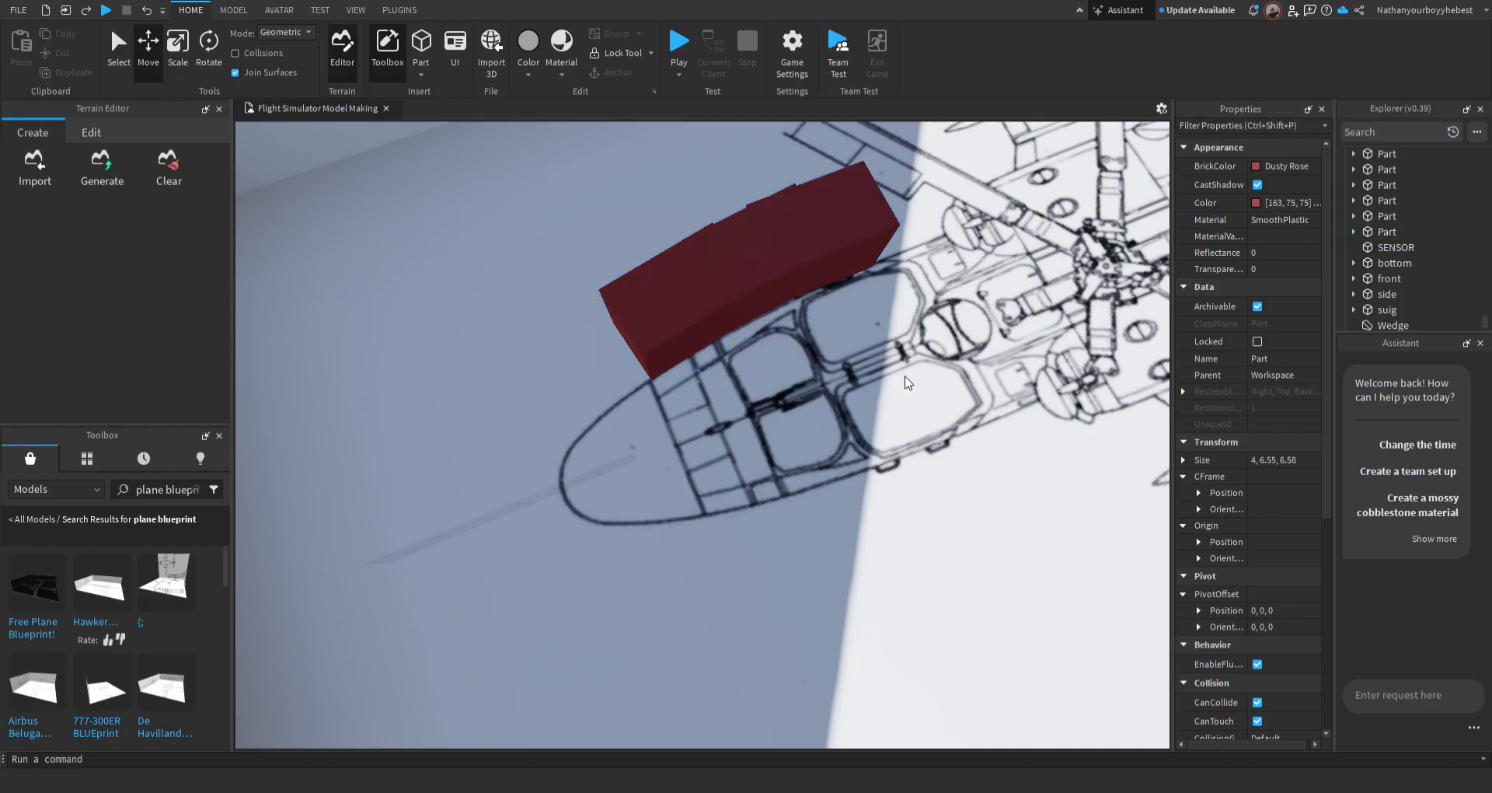
{"action": "right_click_drag", "start_coordinate": [906, 381], "coordinate": [855, 357]}
{"action": "left_click_drag", "start_coordinate": [572, 223], "coordinate": [993, 395]}
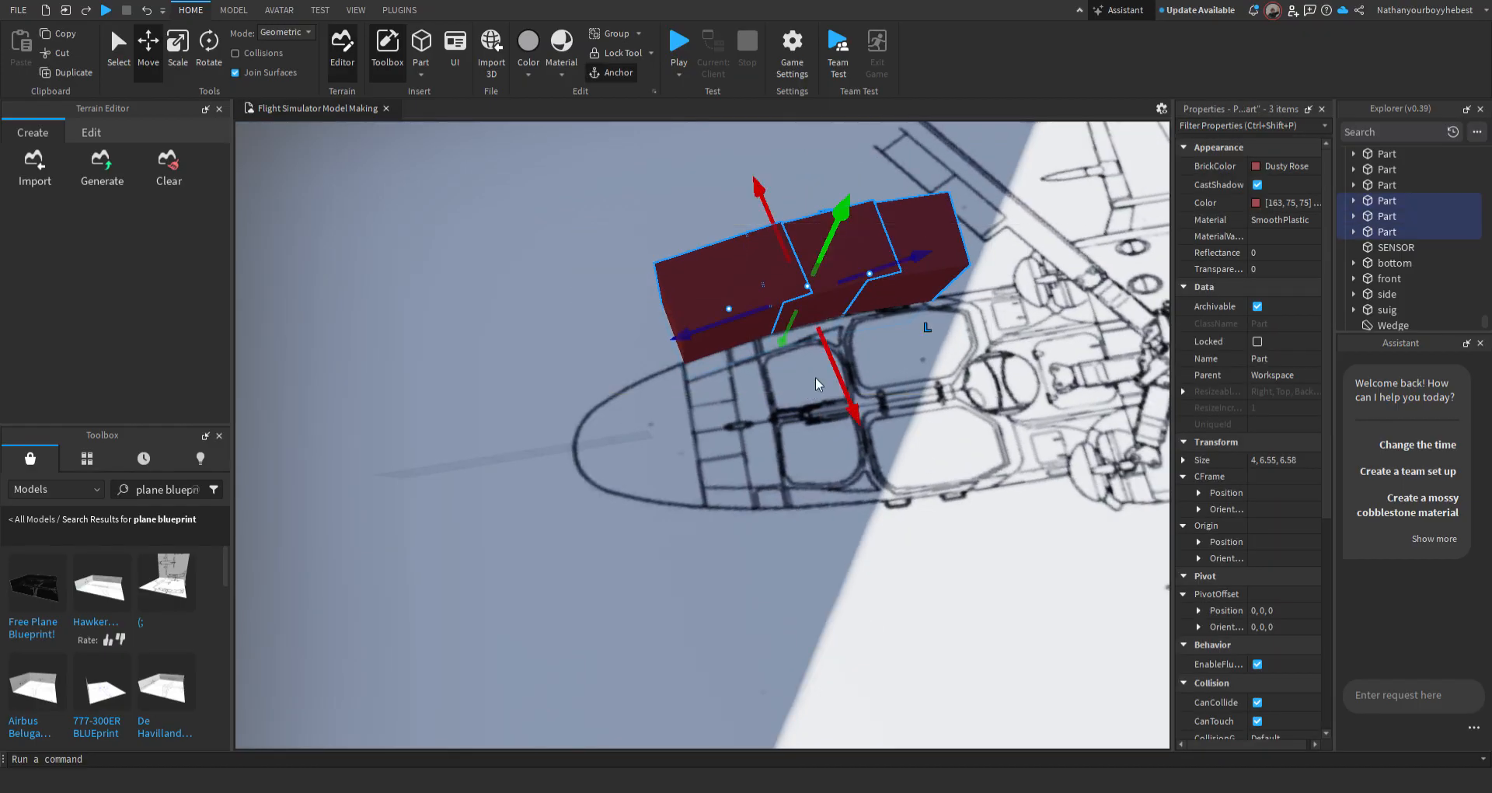
{"action": "left_click_drag", "start_coordinate": [836, 375], "coordinate": [836, 371]}
{"action": "left_click", "coordinate": [983, 364]}
Duplicate the foremost red block and move the copy forward toward the helicopter's nose, to about X 29.4
{"action": "right_click_drag", "start_coordinate": [987, 364], "coordinate": [982, 363]}
{"action": "key", "text": "d"}
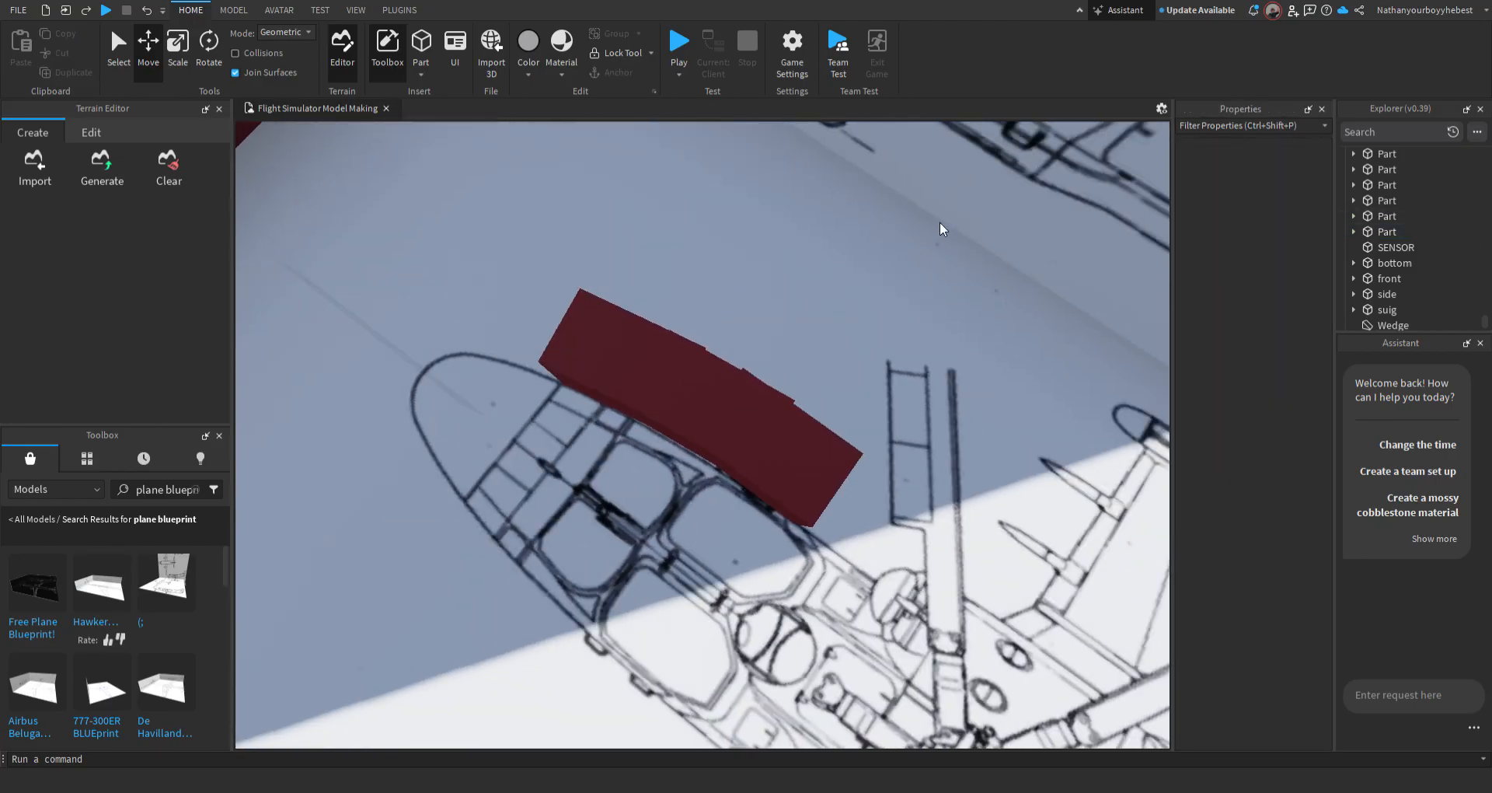
{"action": "right_click_drag", "start_coordinate": [901, 234], "coordinate": [893, 232]}
{"action": "right_click_drag", "start_coordinate": [879, 339], "coordinate": [876, 333]}
{"action": "left_click", "coordinate": [856, 625]}
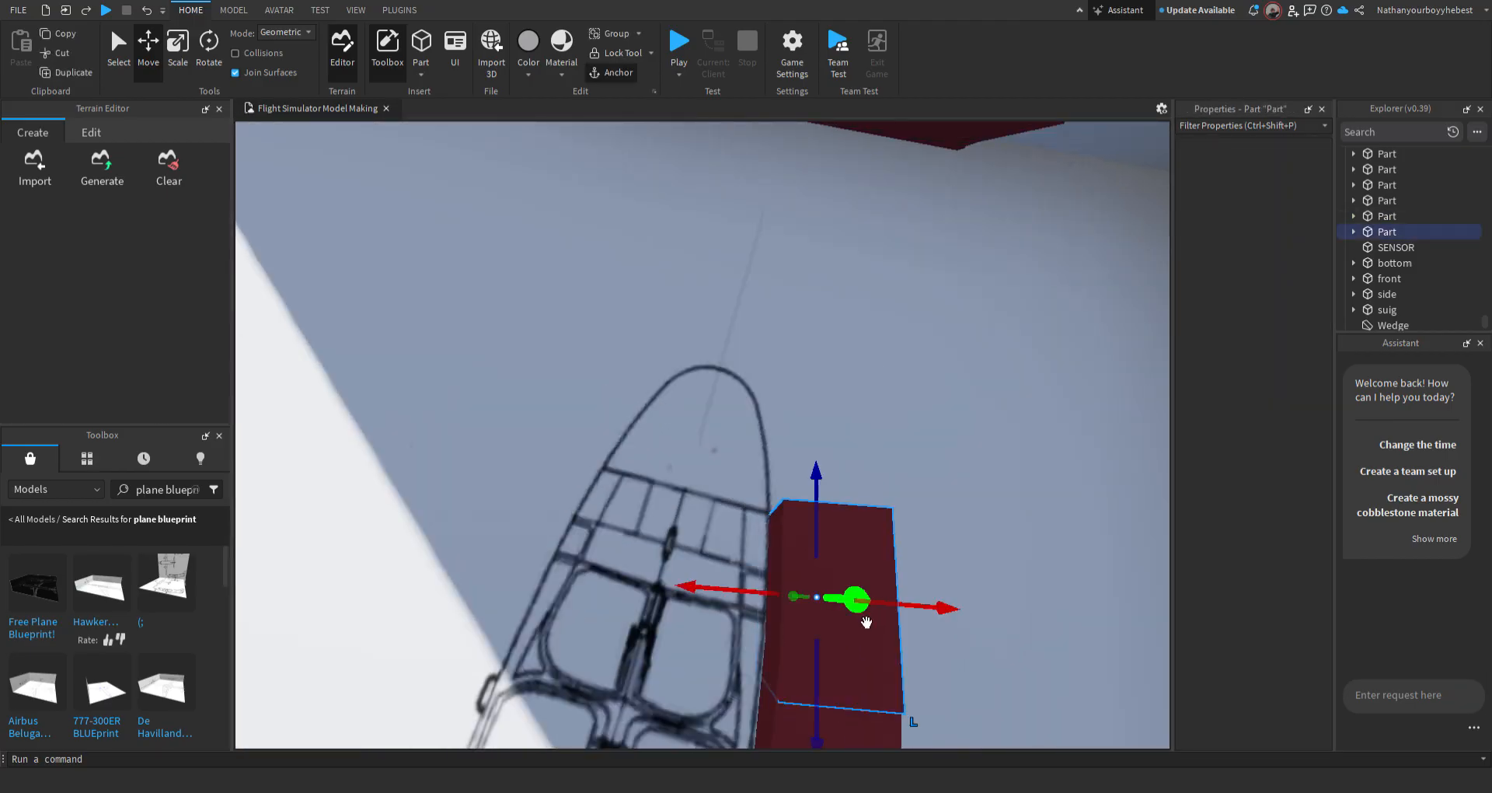
{"action": "key", "text": "ctrl+d"}
{"action": "left_click_drag", "start_coordinate": [823, 514], "coordinate": [821, 415]}
Rotate the duplicated block to about 16.38° around the vertical axis and shift it about 0.1 studs toward the fuselage outline
{"action": "left_click", "coordinate": [208, 45]}
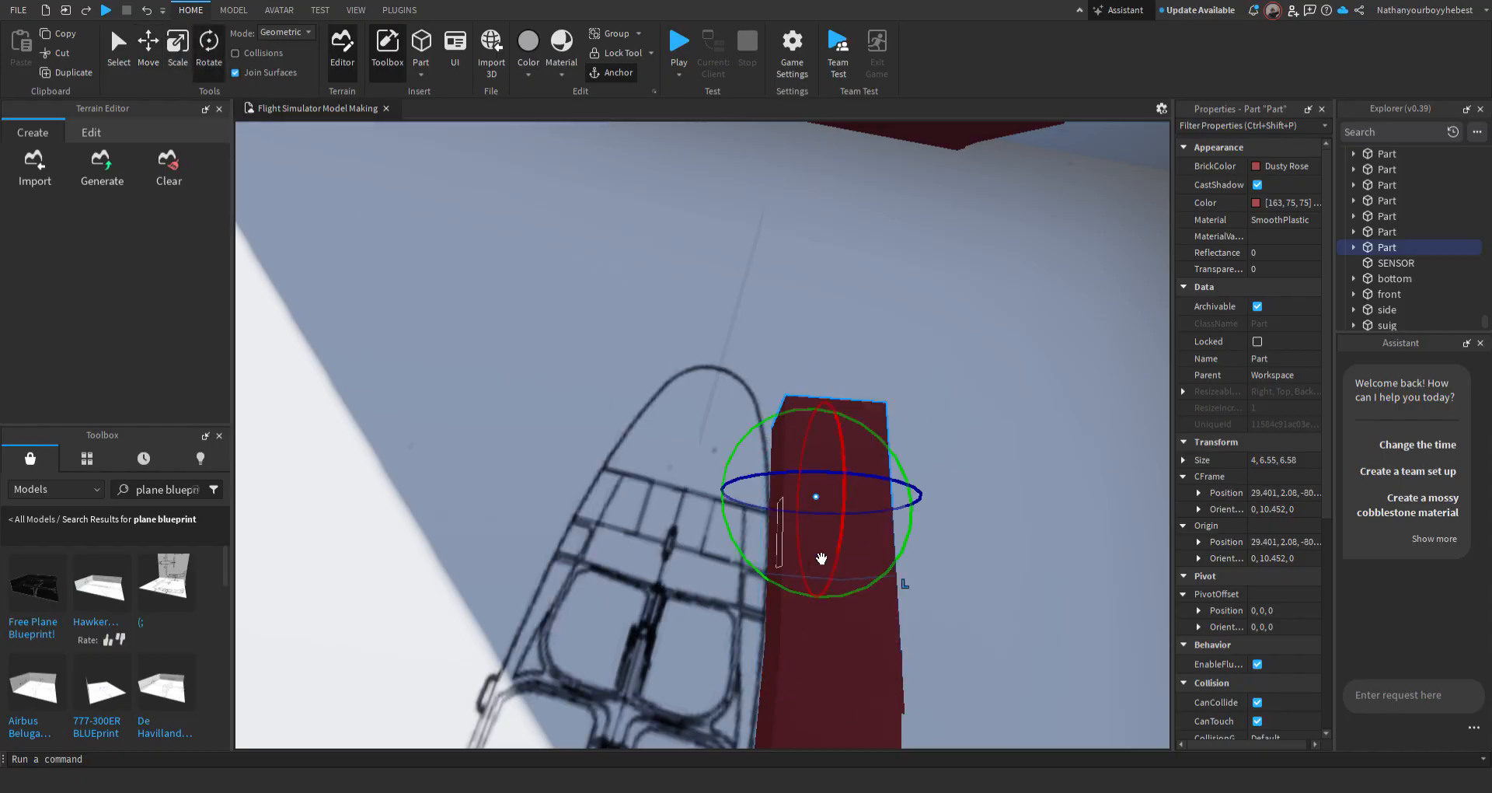
{"action": "left_click_drag", "start_coordinate": [785, 595], "coordinate": [895, 614]}
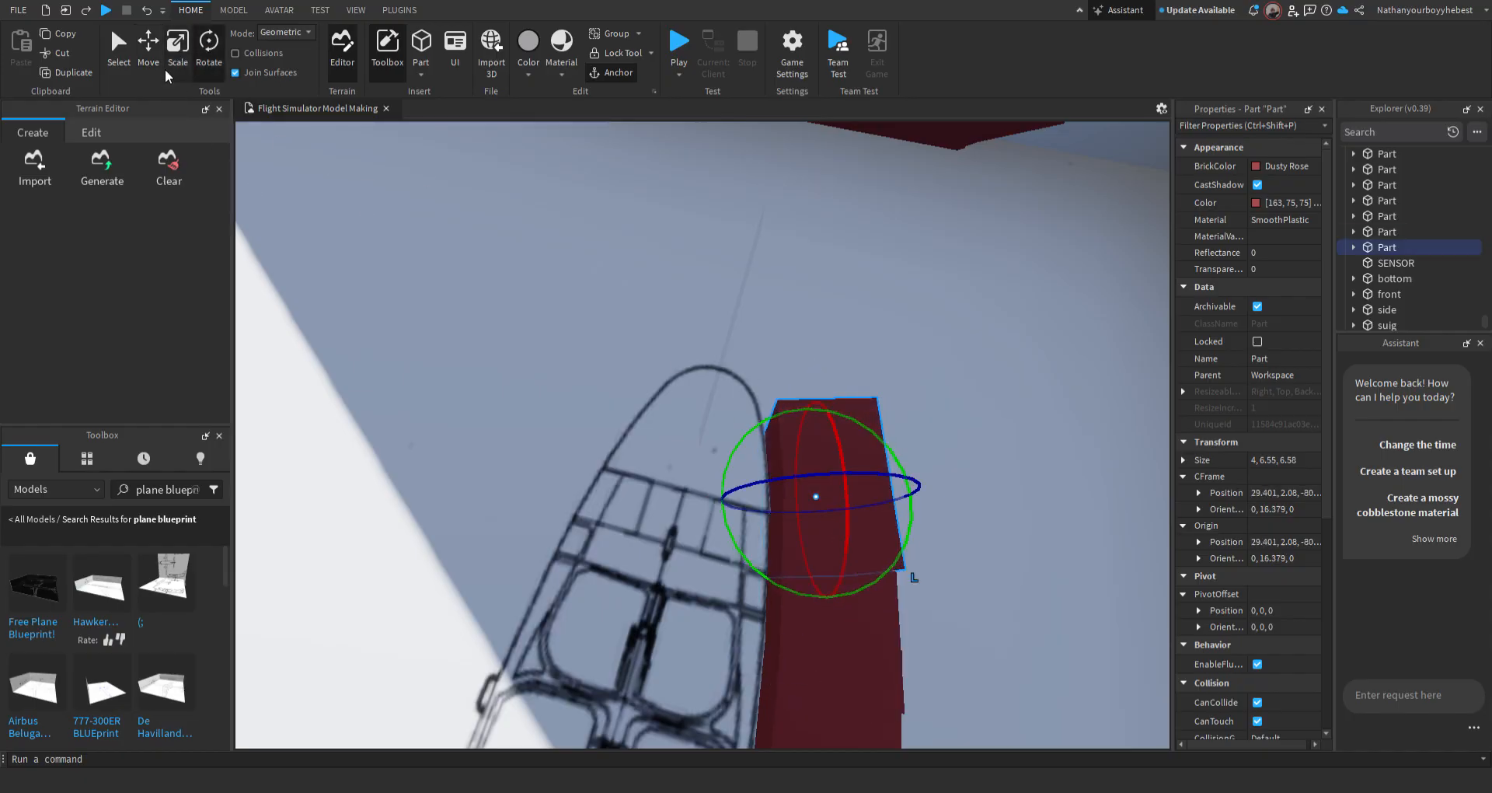
{"action": "left_click", "coordinate": [139, 64]}
{"action": "left_click_drag", "start_coordinate": [716, 499], "coordinate": [718, 502]}
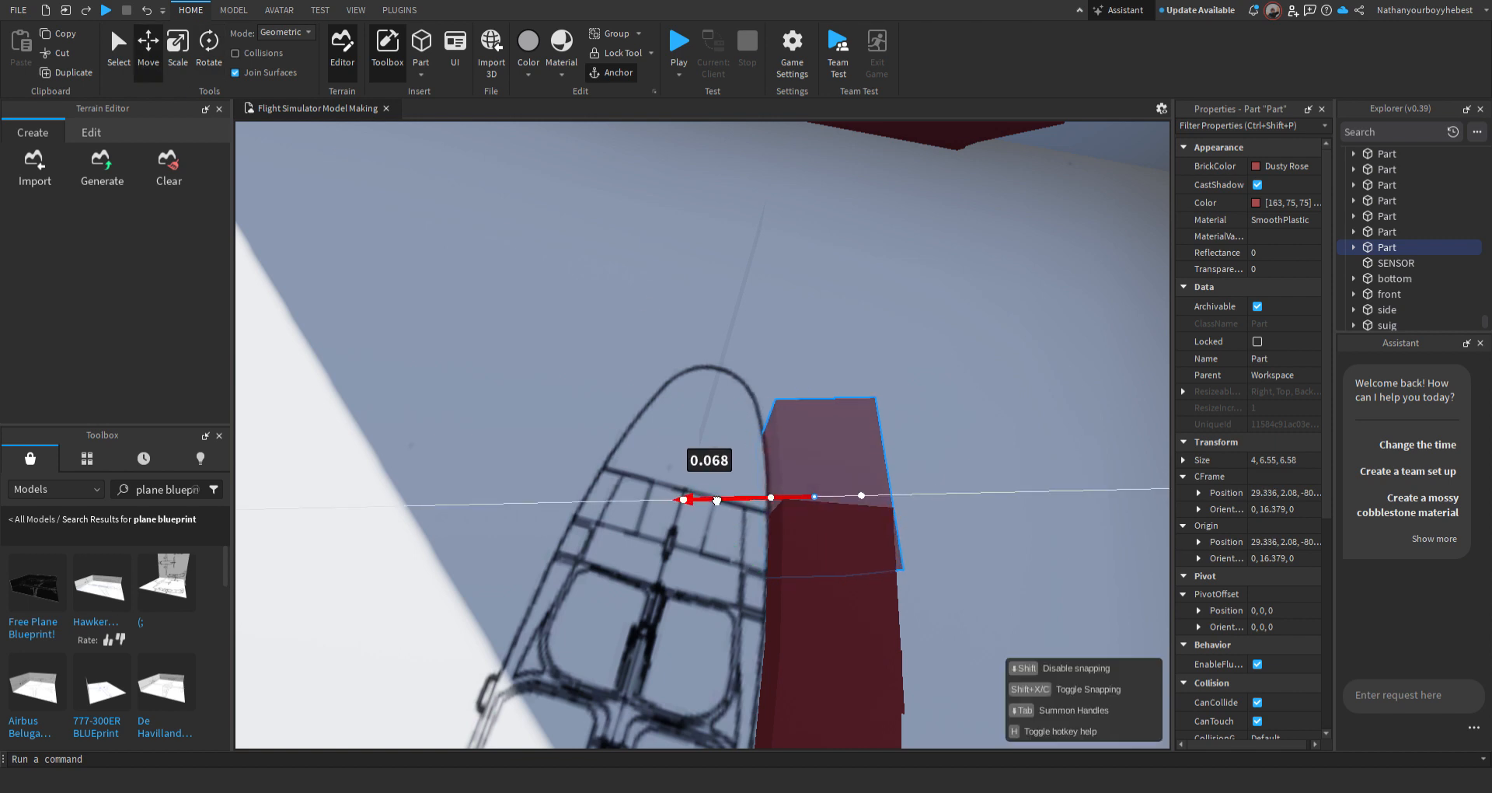
{"action": "left_click_drag", "start_coordinate": [716, 500], "coordinate": [717, 500]}
{"action": "left_click", "coordinate": [893, 341]}
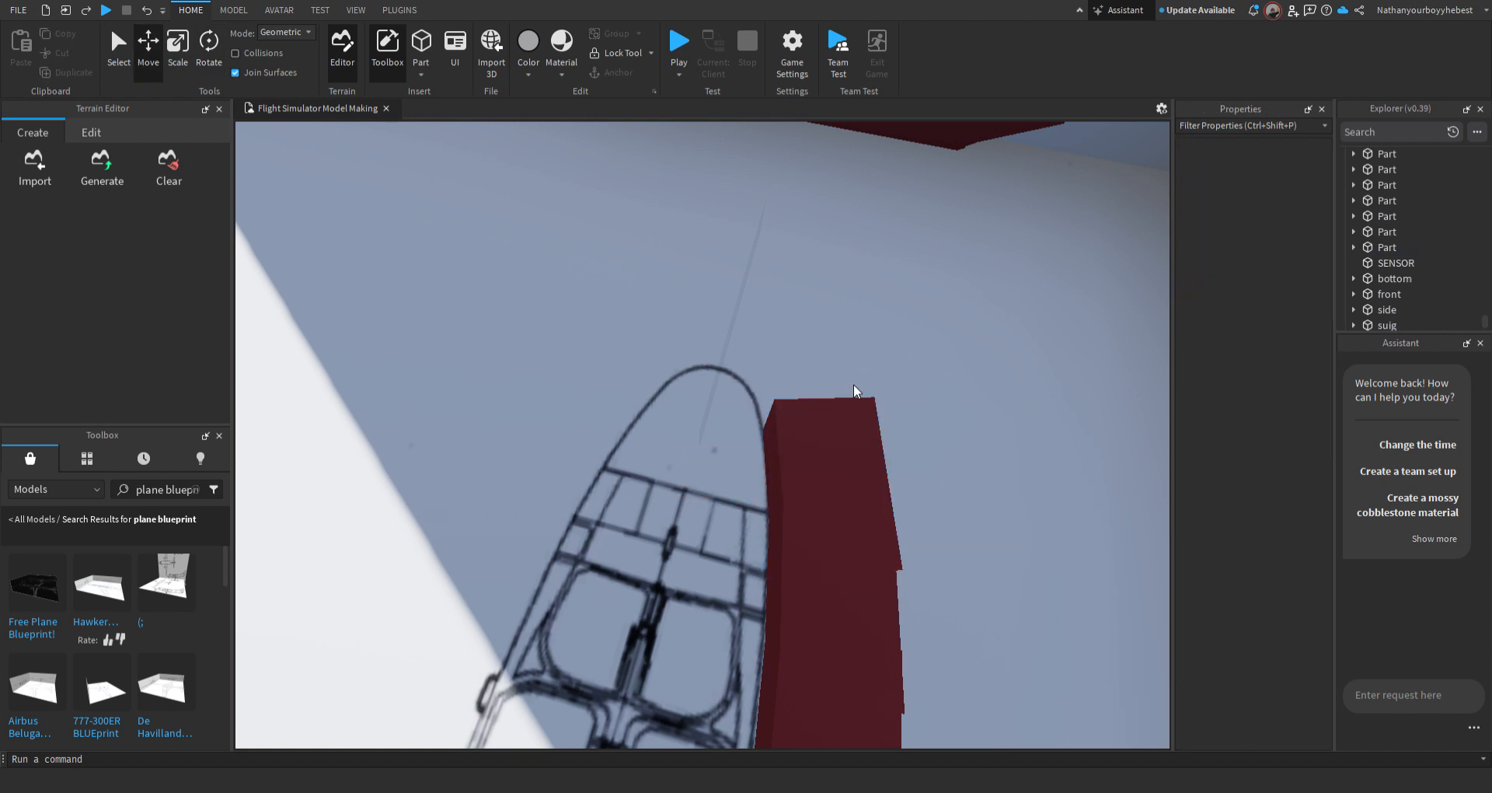
Duplicate the foremost red block and move the copy about 3.81 studs forward alongside the nose outline
{"action": "right_click_drag", "start_coordinate": [853, 384], "coordinate": [853, 384]}
{"action": "key", "text": "w"}
{"action": "key", "text": "w"}
{"action": "right_click_drag", "start_coordinate": [748, 469], "coordinate": [748, 469]}
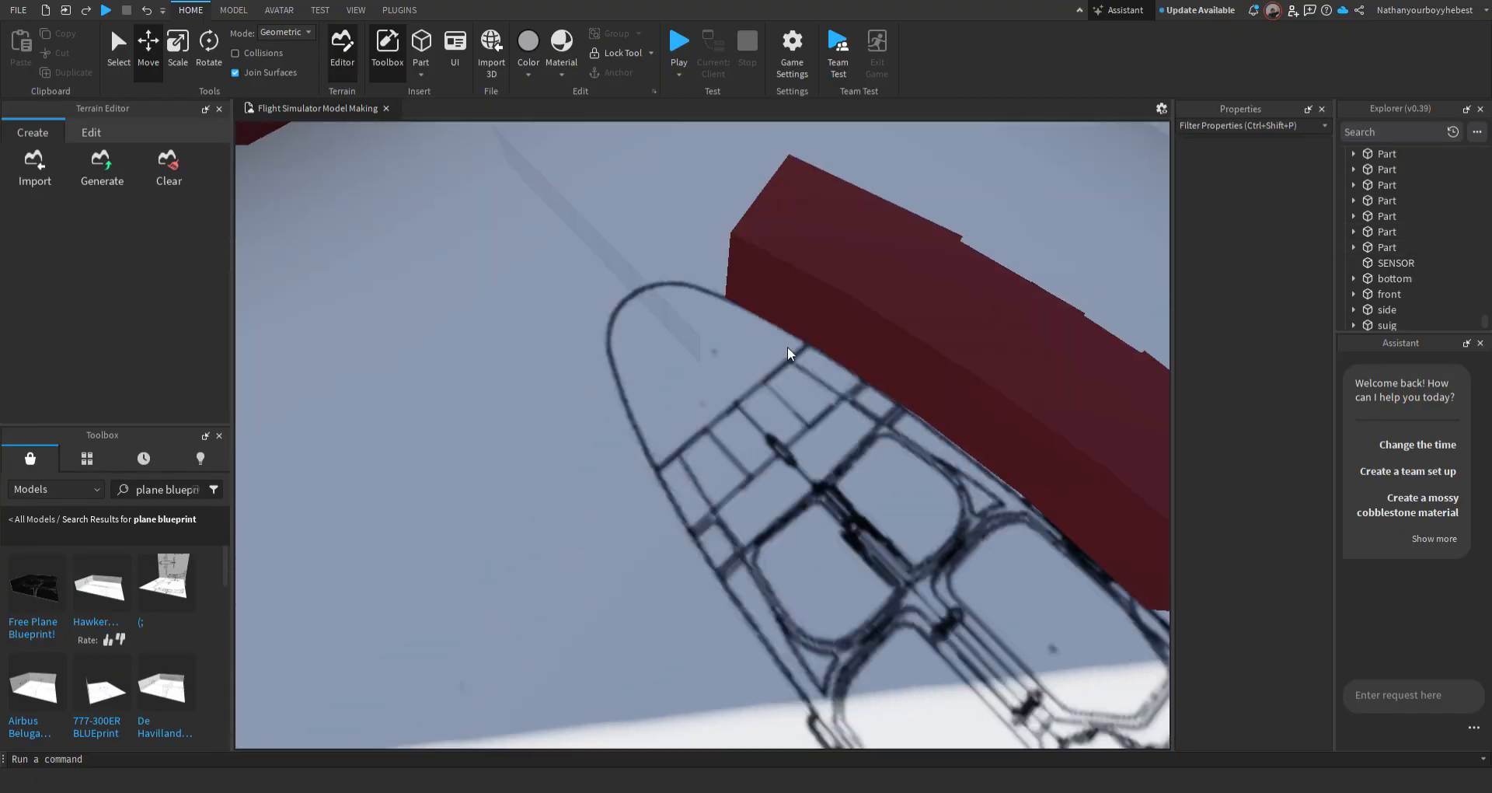
{"action": "left_click", "coordinate": [786, 346]}
{"action": "key", "text": "f"}
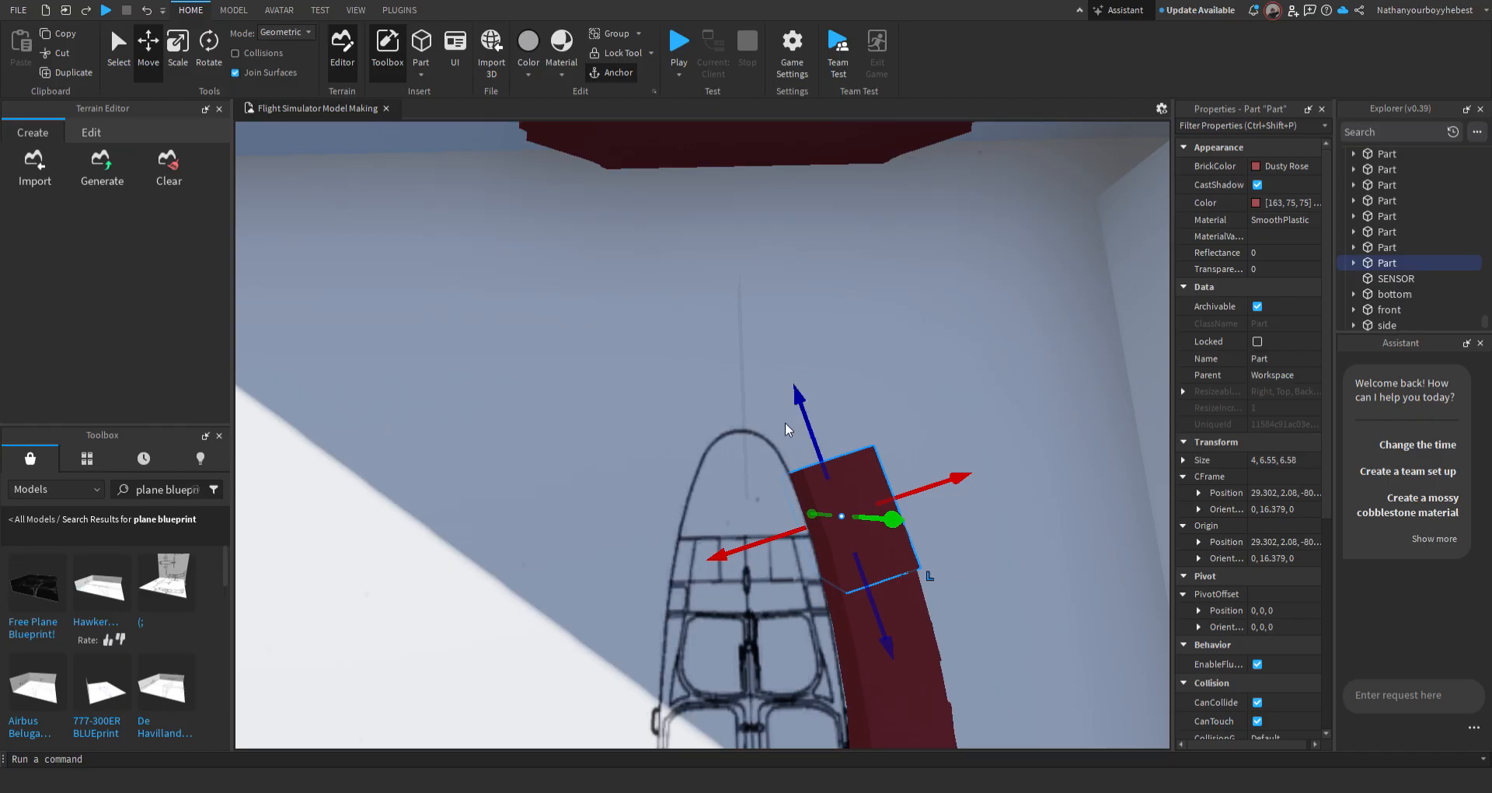
{"action": "left_click_drag", "start_coordinate": [816, 432], "coordinate": [771, 517]}
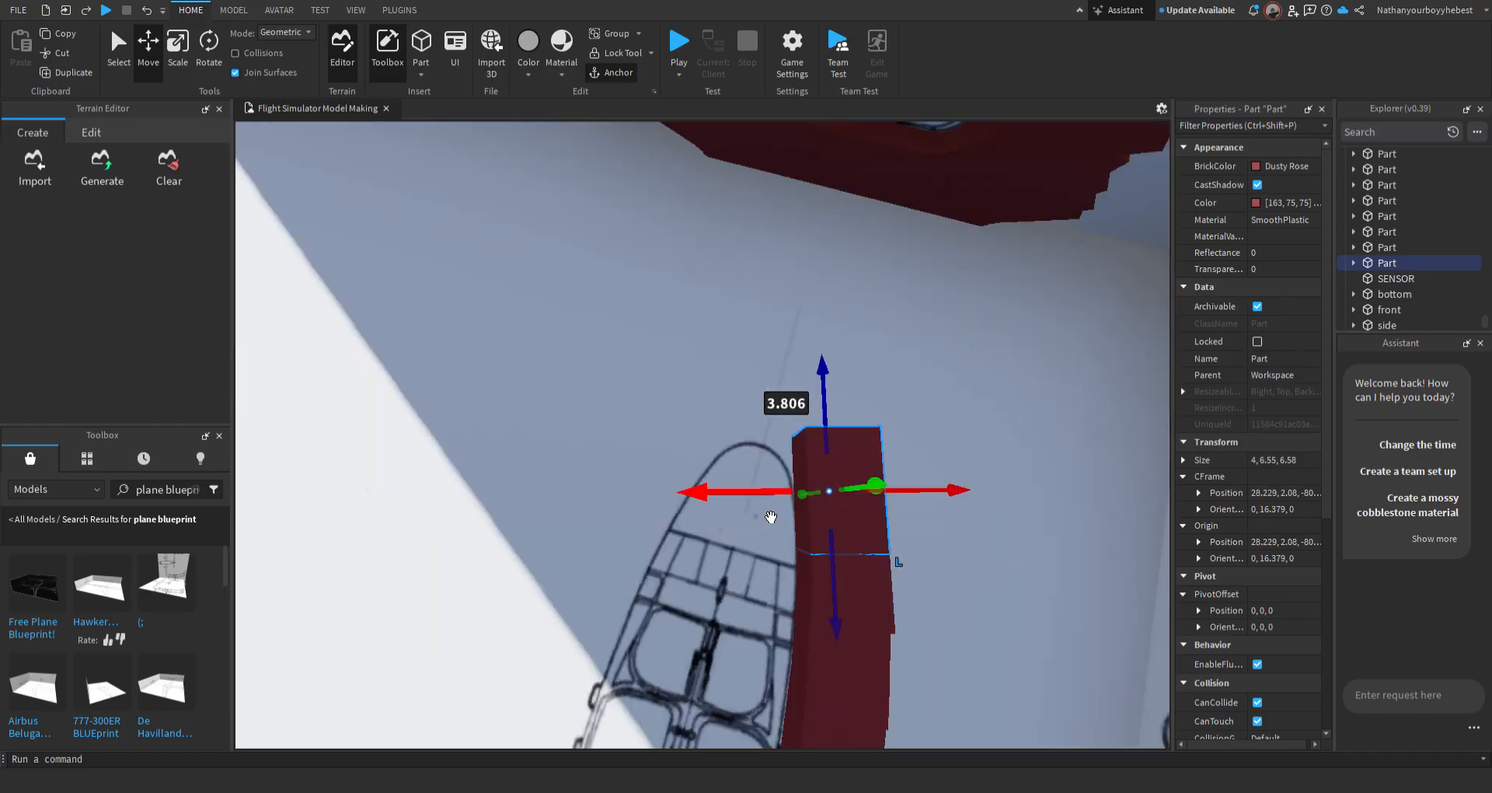
Duplicate the foremost block in place and rotate the copy to about 29.18° around the vertical axis to follow the nose curve
{"action": "right_click_drag", "start_coordinate": [771, 517], "coordinate": [613, 458]}
{"action": "right_click_drag", "start_coordinate": [882, 499], "coordinate": [883, 499]}
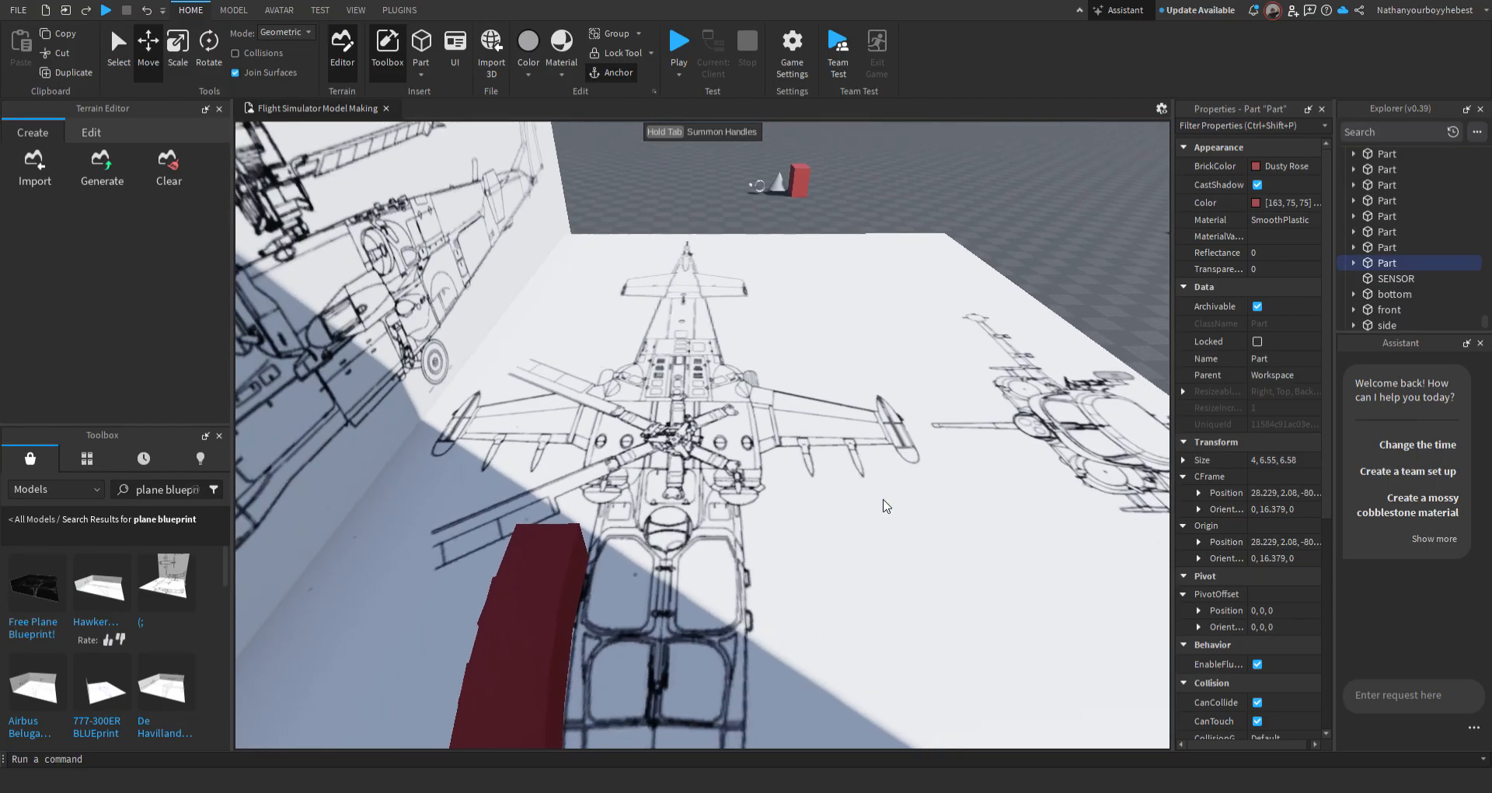
{"action": "right_click_drag", "start_coordinate": [786, 523], "coordinate": [772, 565]}
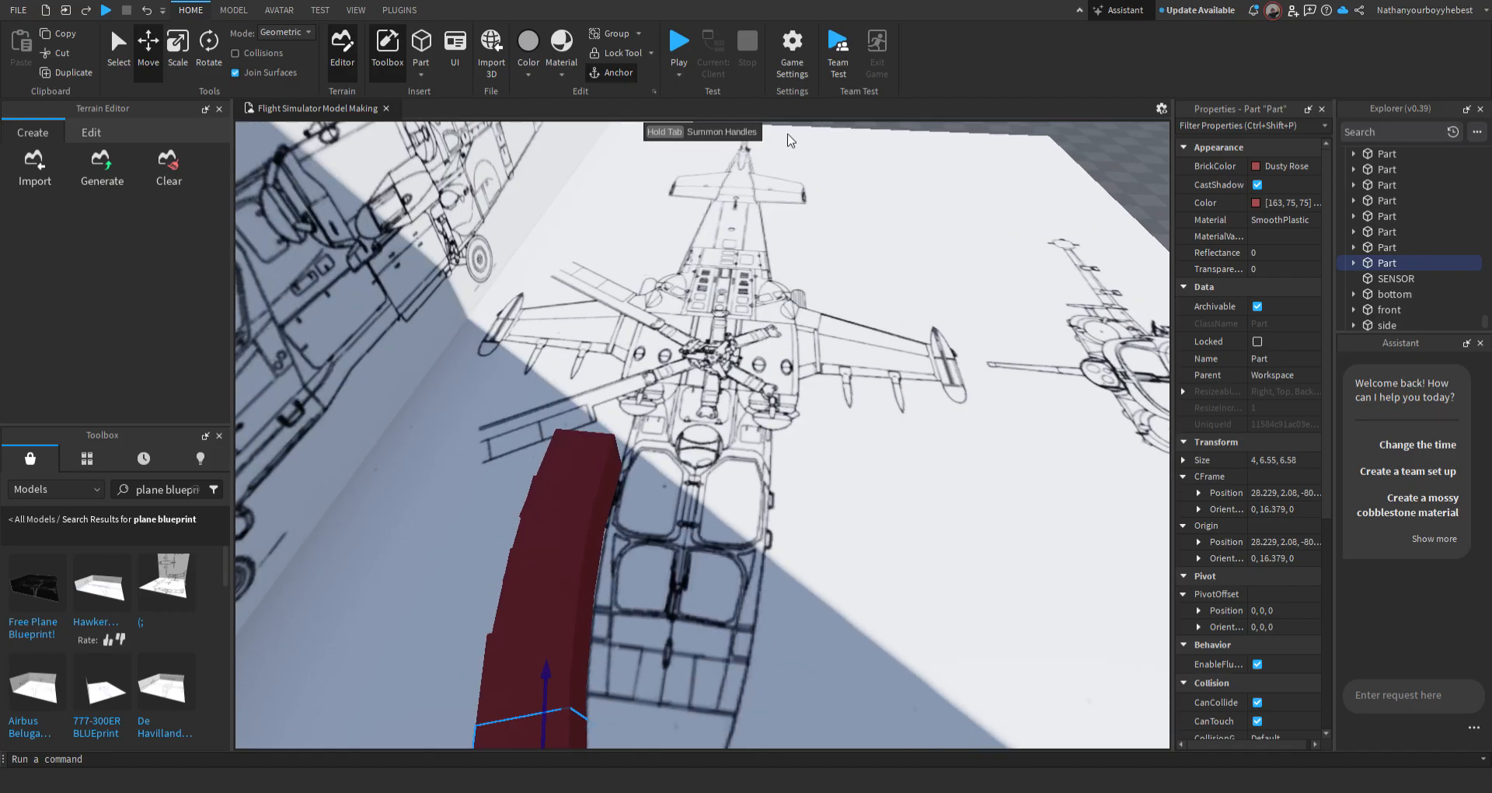
{"action": "right_click_drag", "start_coordinate": [808, 379], "coordinate": [790, 460]}
{"action": "scroll", "coordinate": [766, 439], "scroll_direction": "up", "scroll_amount": 3}
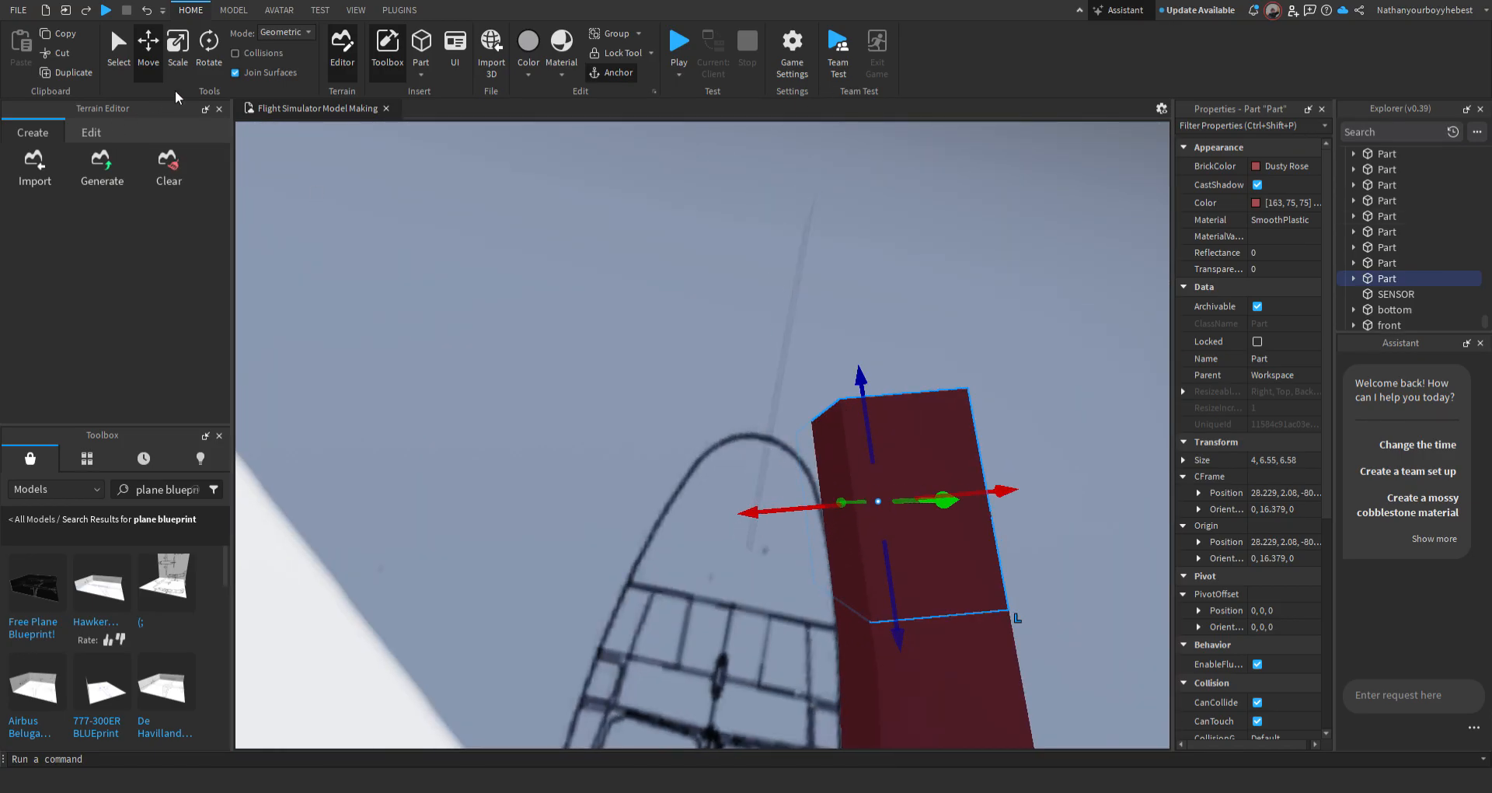
{"action": "left_click", "coordinate": [208, 47]}
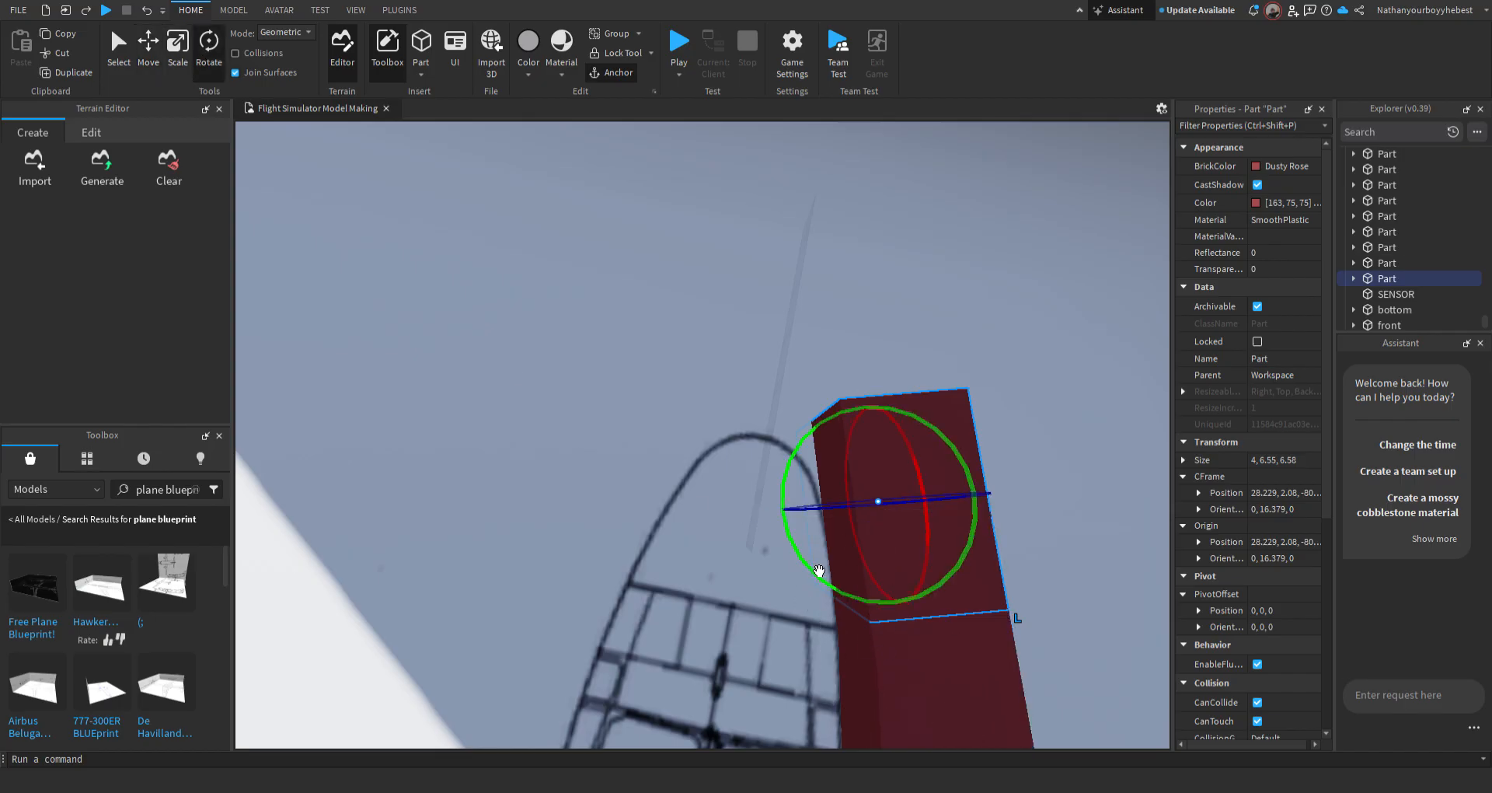
{"action": "left_click_drag", "start_coordinate": [819, 571], "coordinate": [825, 562]}
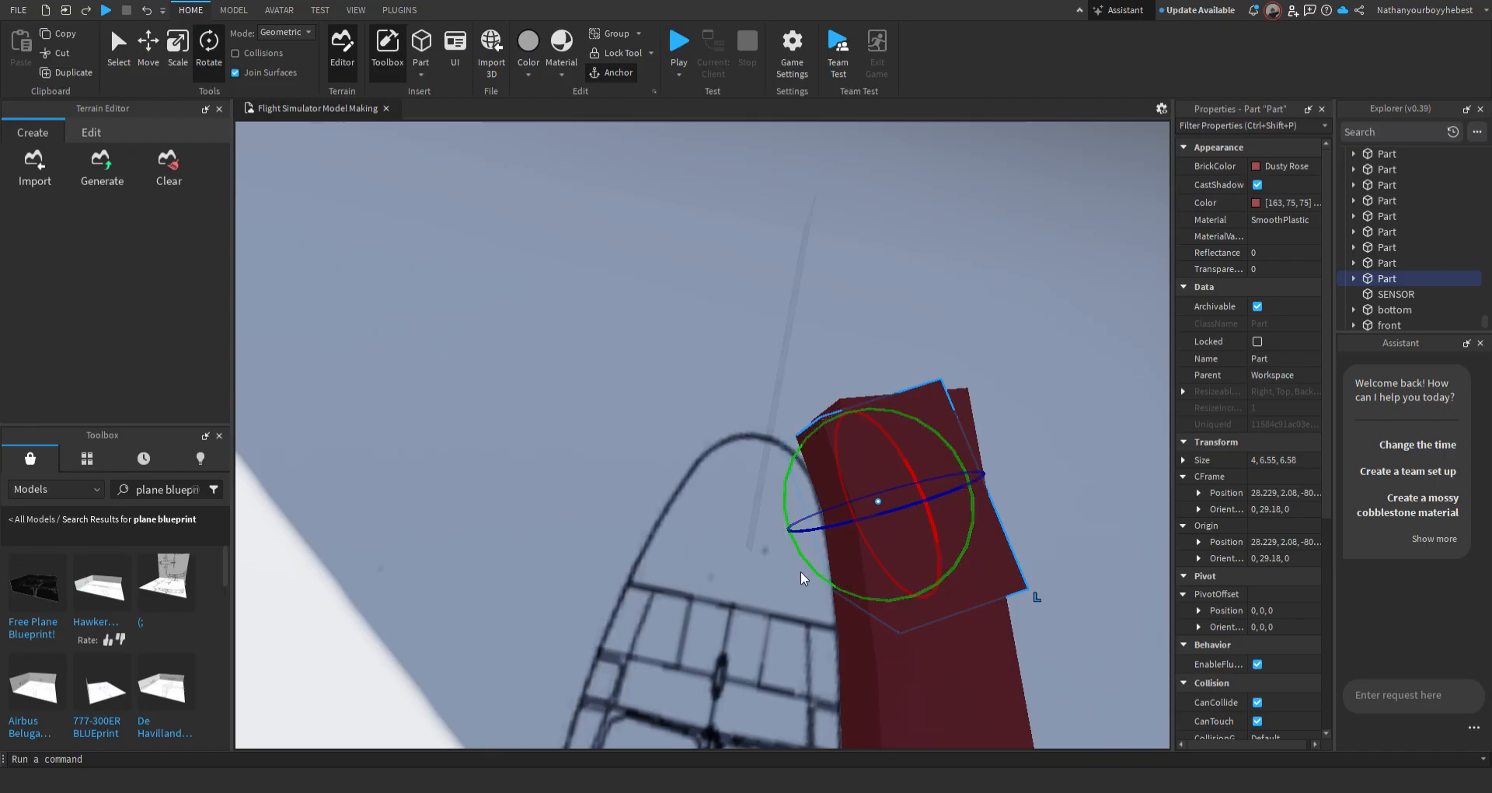
Place a duplicate of the rotated block about 1.8 studs farther along the nose and rotate it to about 41.6° around the vertical axis
{"action": "scroll", "coordinate": [804, 577], "scroll_direction": "down", "scroll_amount": 5}
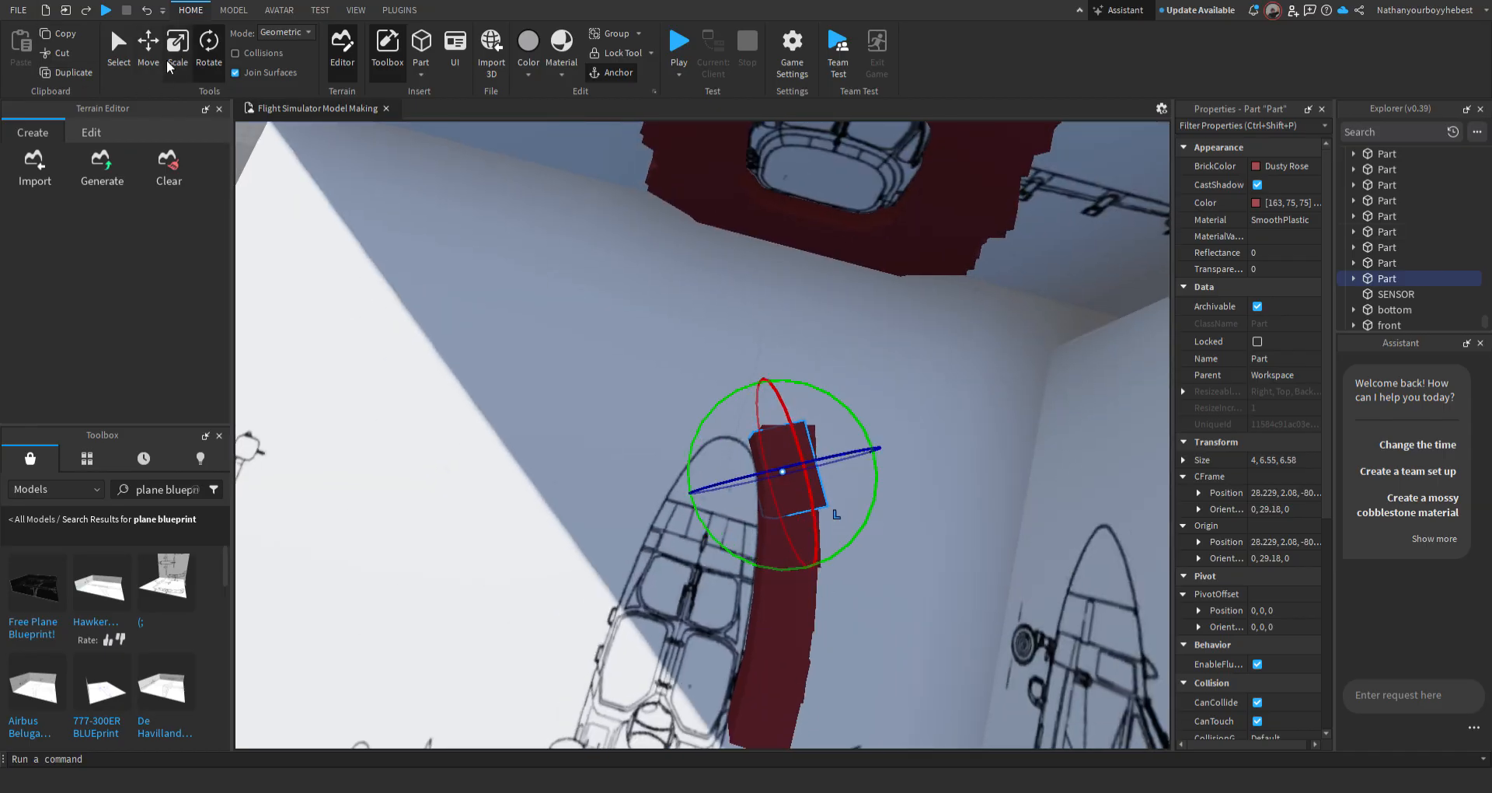
{"action": "left_click", "coordinate": [148, 48]}
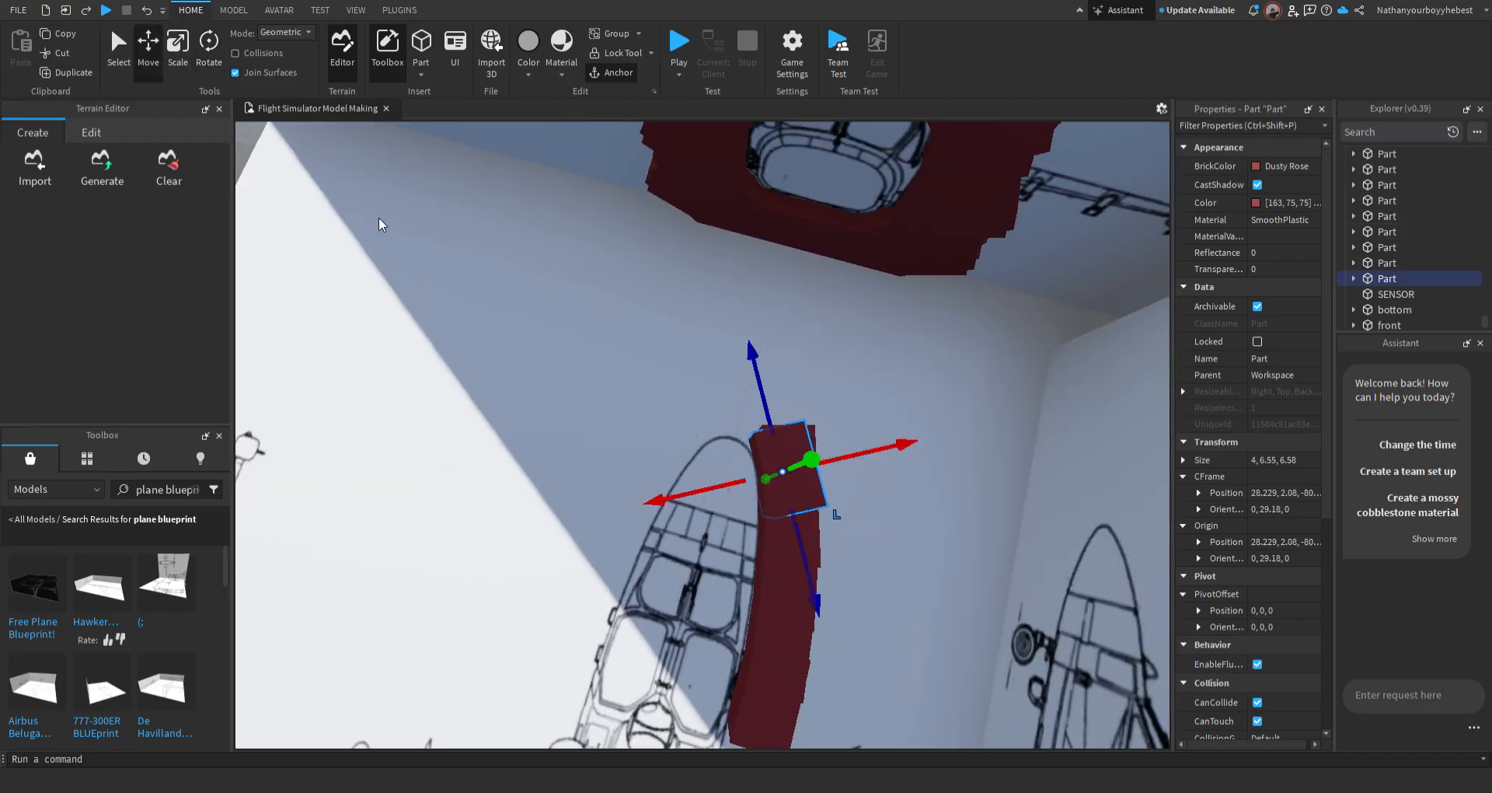
{"action": "left_click_drag", "start_coordinate": [758, 408], "coordinate": [756, 377]}
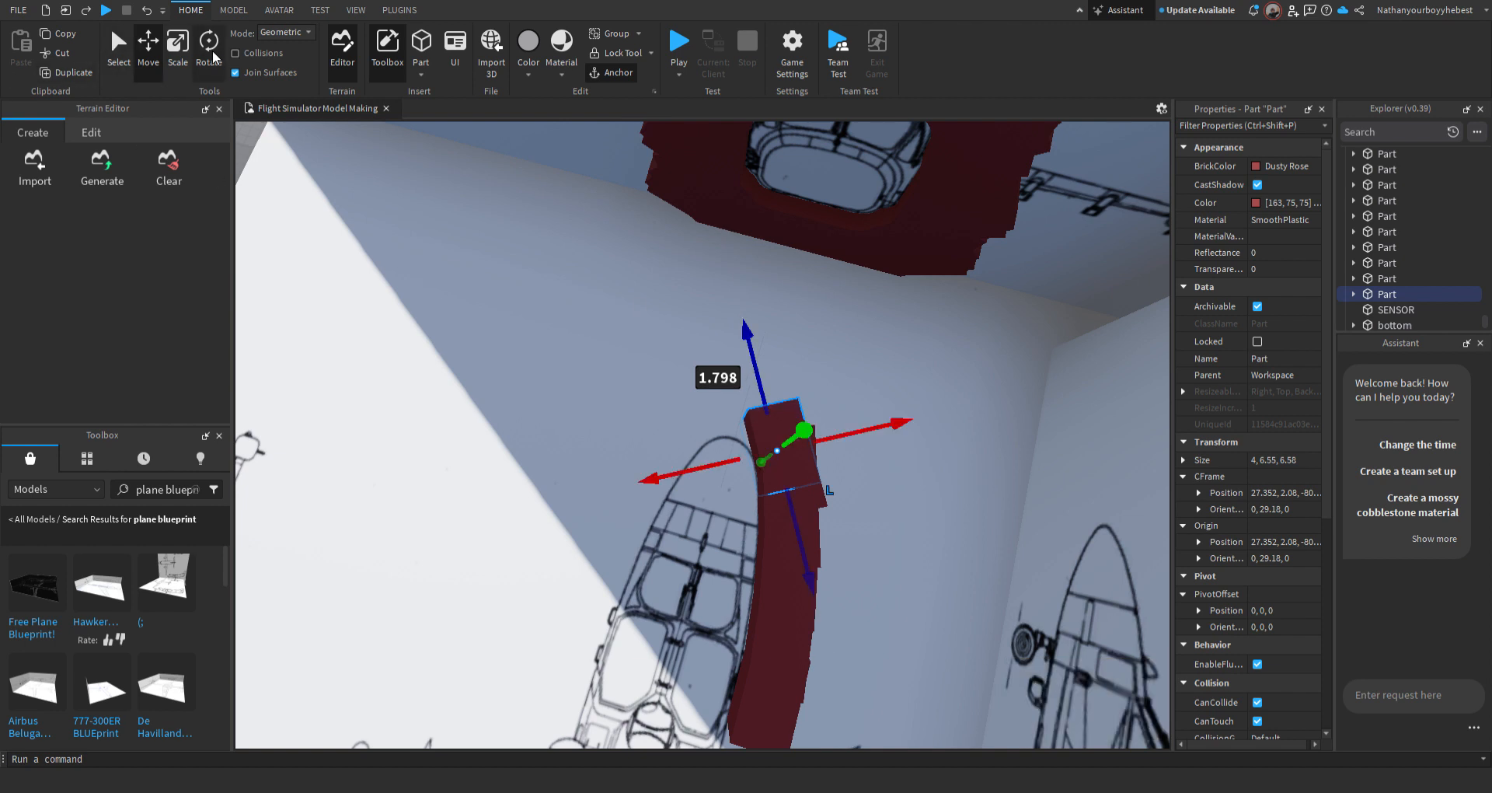
{"action": "left_click", "coordinate": [212, 53]}
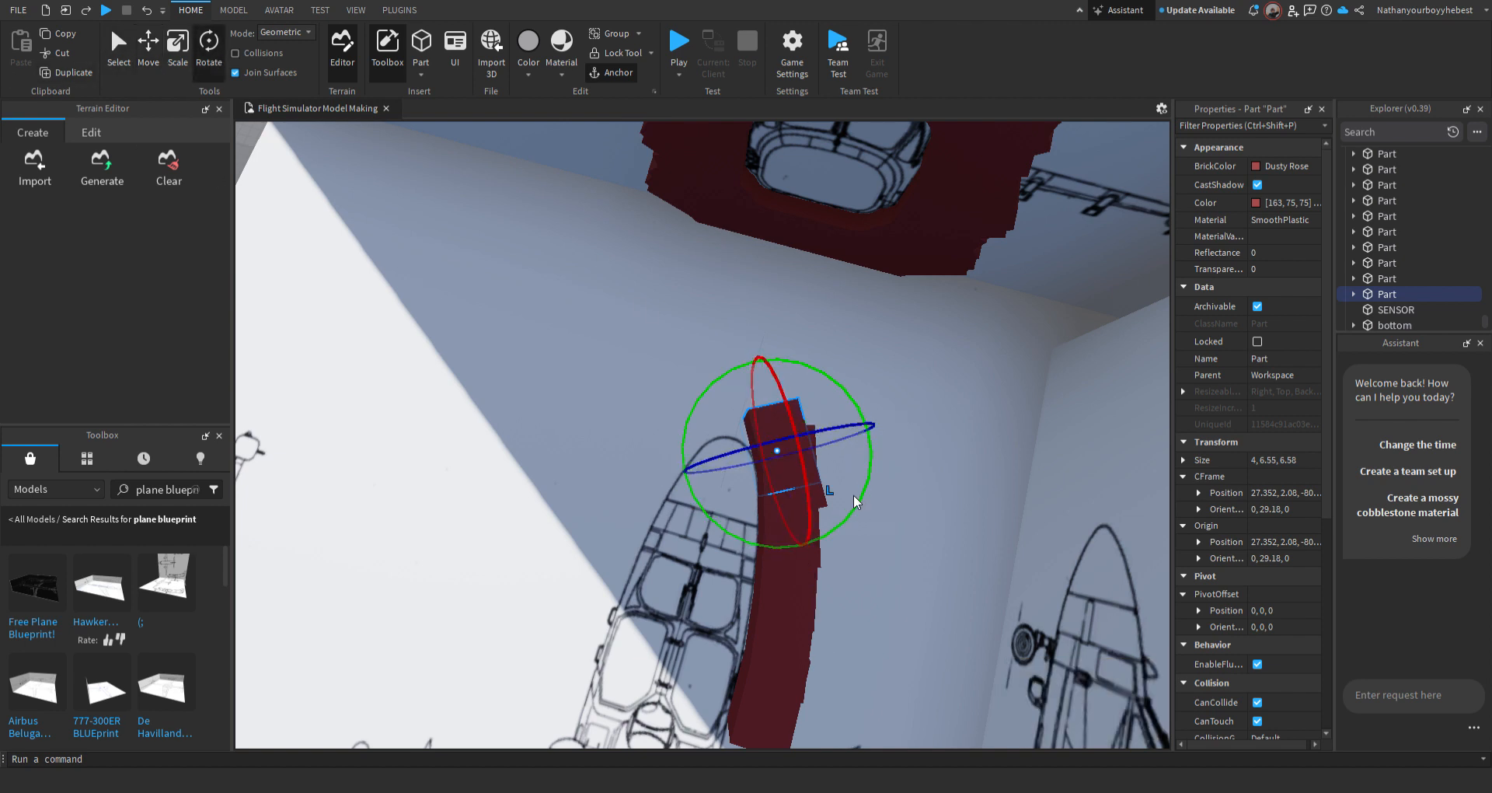
{"action": "mouse_move", "coordinate": [853, 494]}
{"action": "left_mouse_down"}
{"action": "mouse_move", "coordinate": [828, 478]}
{"action": "mouse_move", "coordinate": [764, 533]}
{"action": "mouse_move", "coordinate": [844, 499]}
{"action": "mouse_move", "coordinate": [792, 544]}
{"action": "mouse_move", "coordinate": [816, 506]}
{"action": "mouse_move", "coordinate": [871, 504]}
{"action": "mouse_move", "coordinate": [863, 516]}
{"action": "left_mouse_up"}
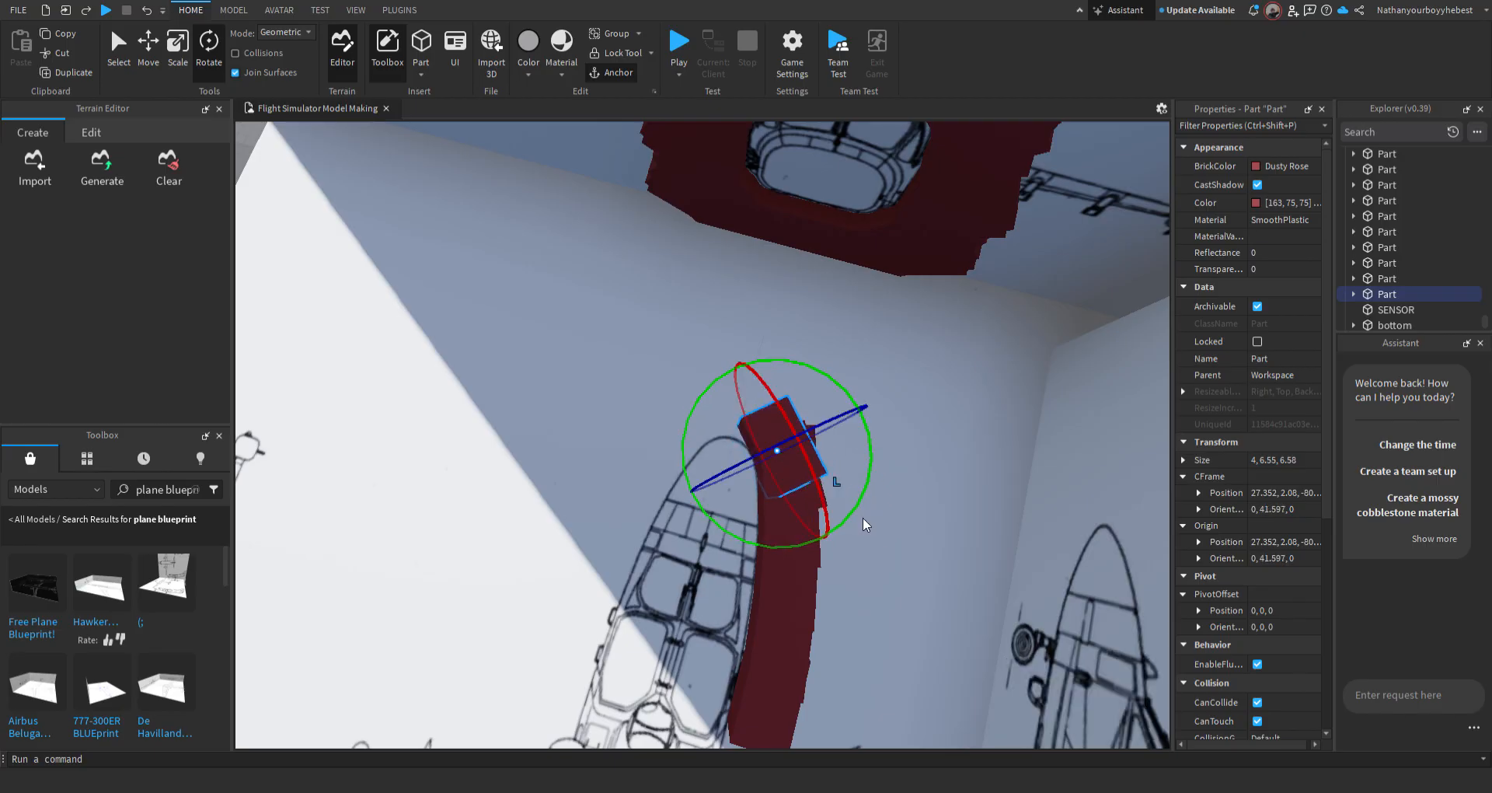
{"action": "left_click", "coordinate": [936, 471]}
Duplicate the foremost nose block, shift the copy farther along the outline and rotate it to about 60.14° around the vertical axis
{"action": "scroll", "coordinate": [936, 471], "scroll_direction": "up", "scroll_amount": 5}
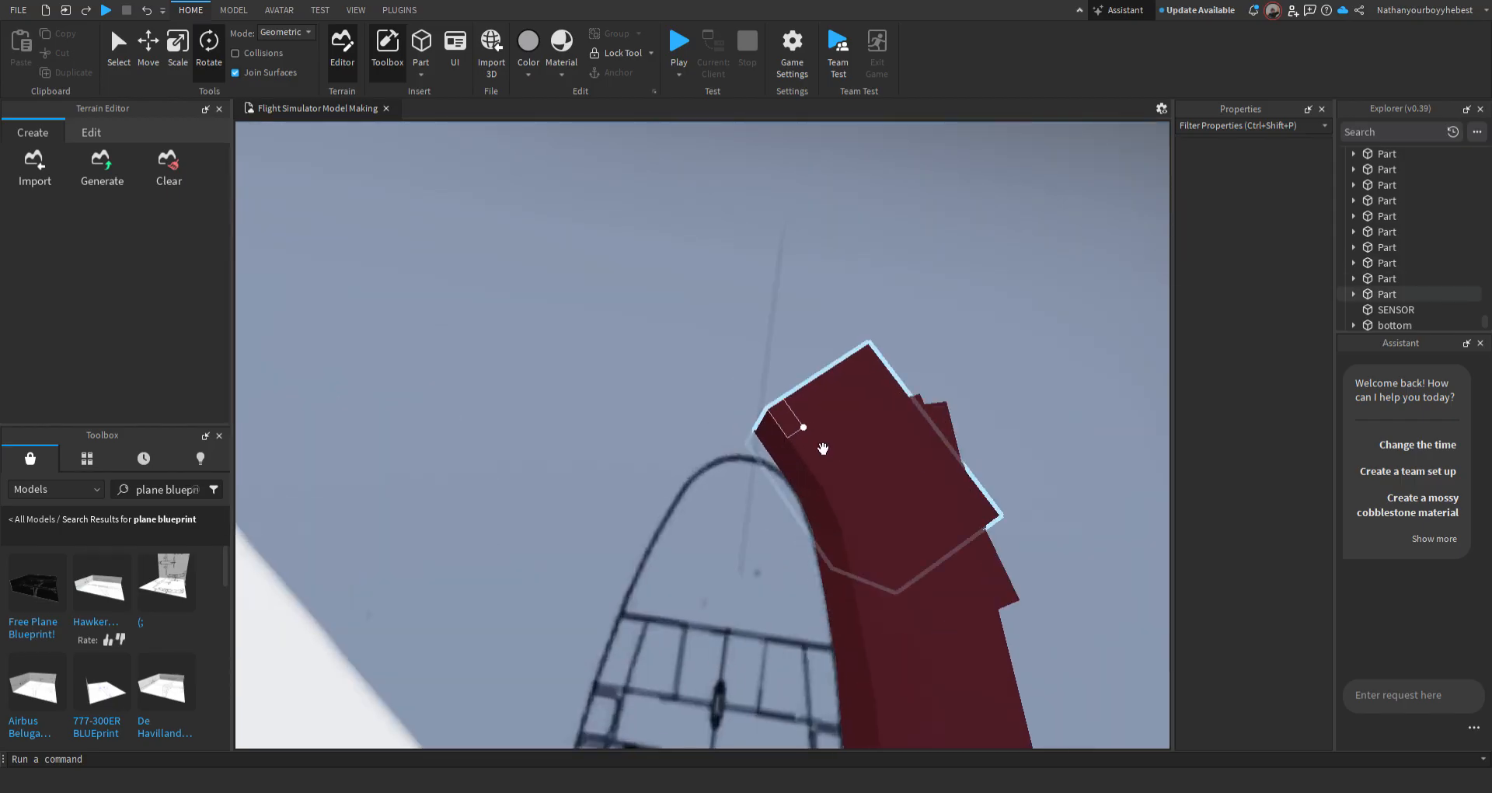
{"action": "left_click", "coordinate": [797, 423]}
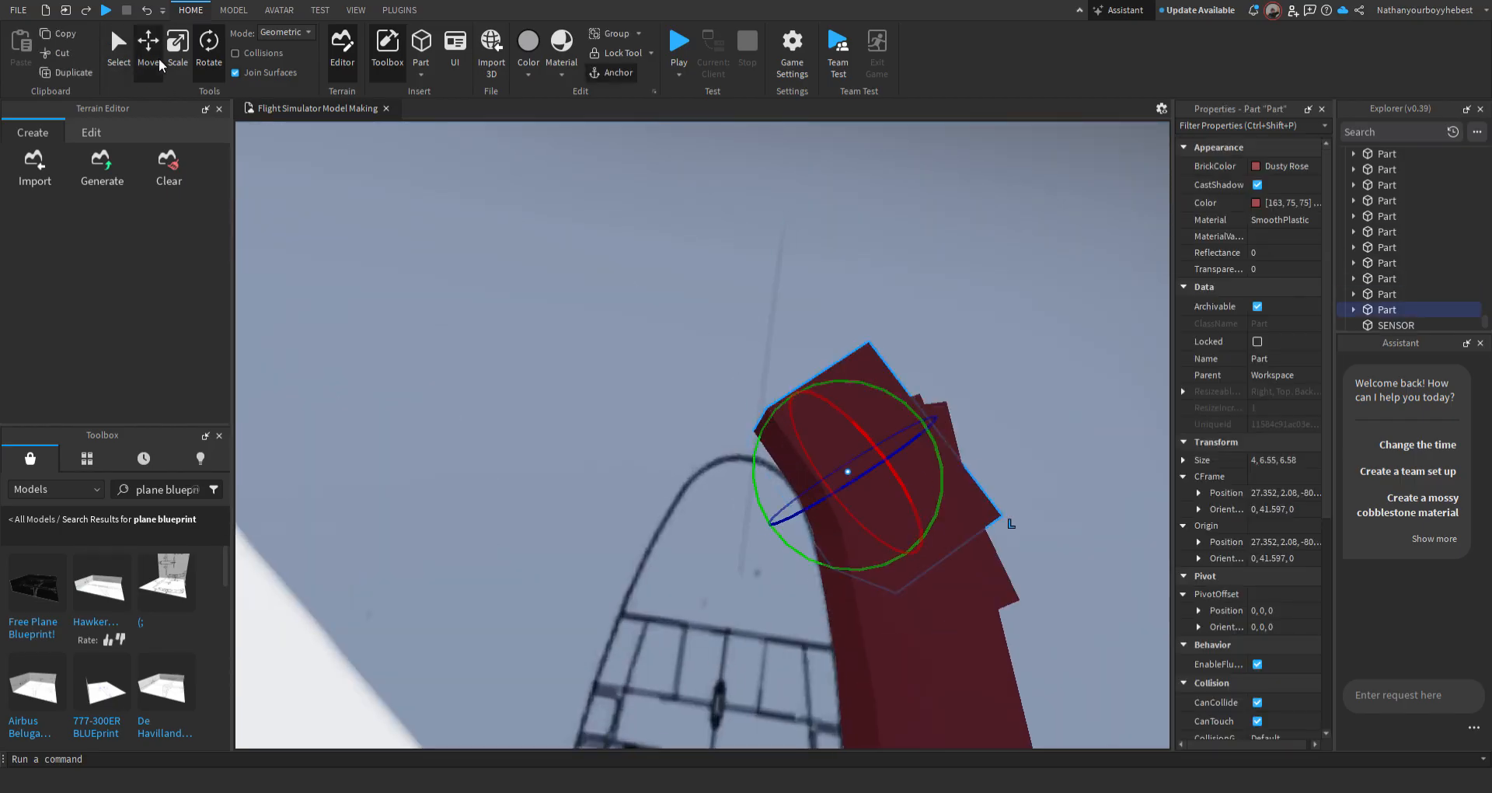
{"action": "left_click", "coordinate": [150, 62]}
{"action": "left_click_drag", "start_coordinate": [842, 439], "coordinate": [584, 281]}
{"action": "left_click", "coordinate": [208, 43]}
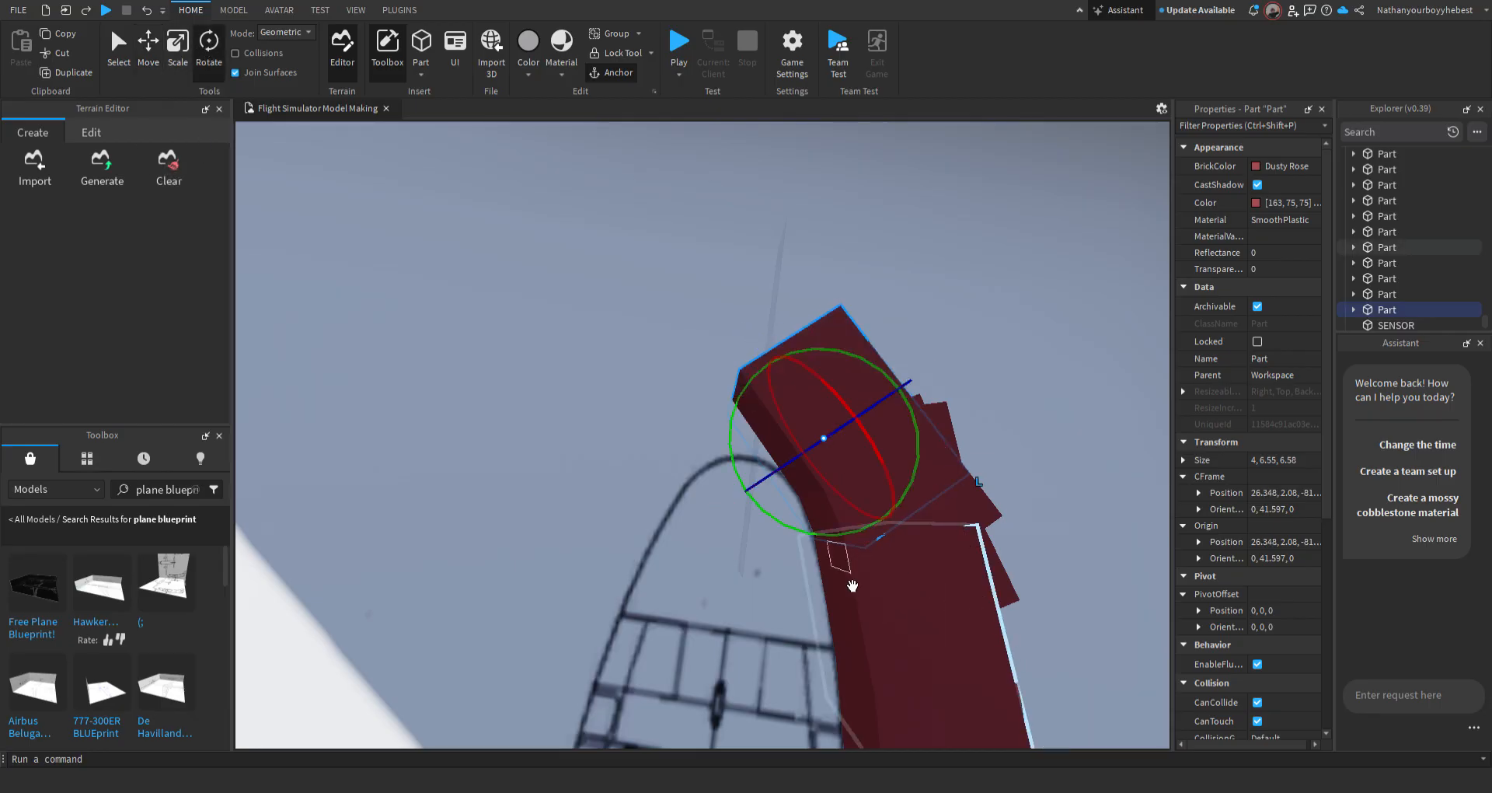
{"action": "left_click_drag", "start_coordinate": [823, 554], "coordinate": [834, 532]}
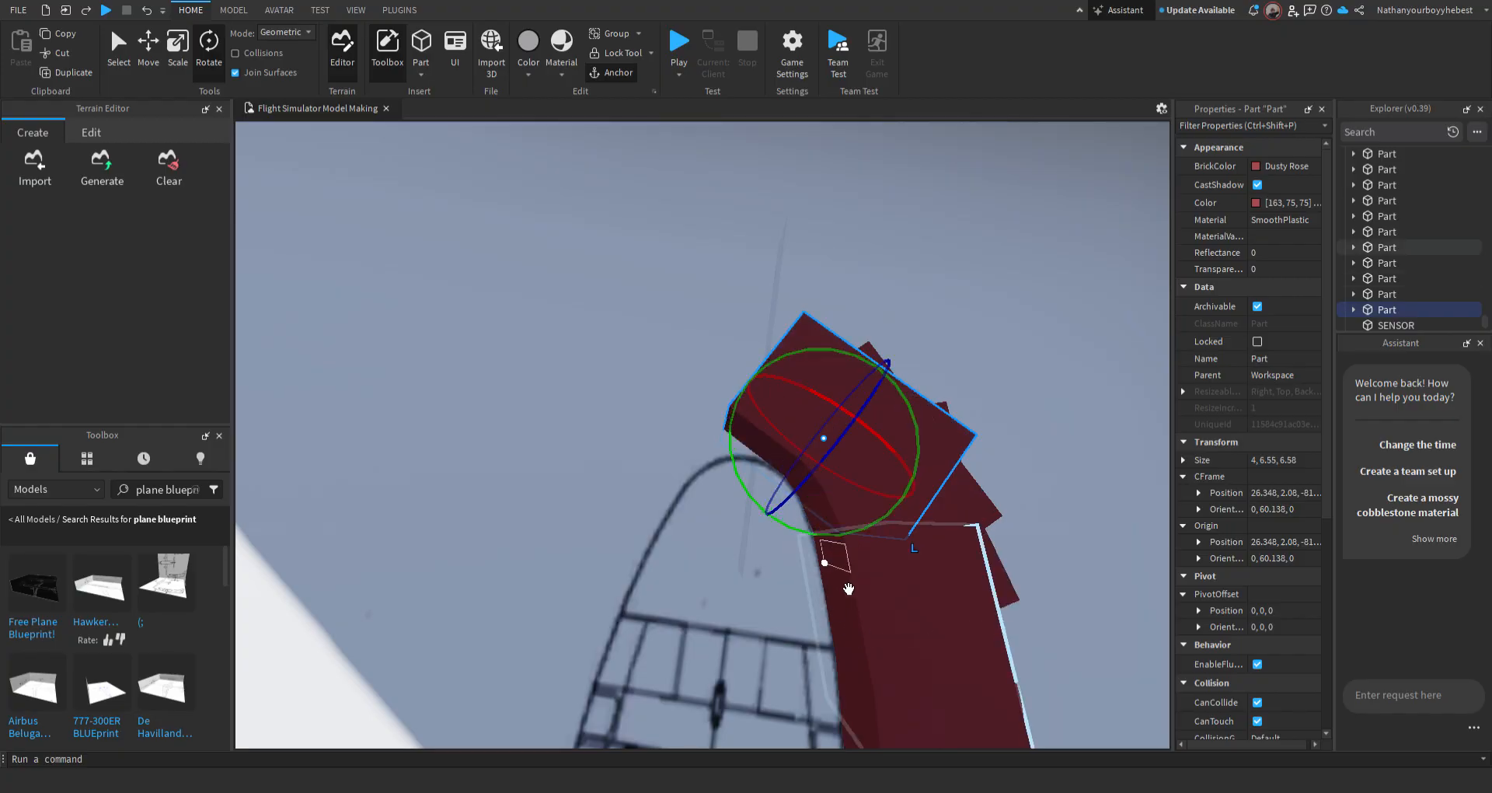
Duplicate the 41.6° block, rotate the copy to about 68.7° around the vertical axis and move it to the nose tip
{"action": "left_click", "coordinate": [1050, 301]}
{"action": "right_click_drag", "start_coordinate": [1051, 301], "coordinate": [1085, 345]}
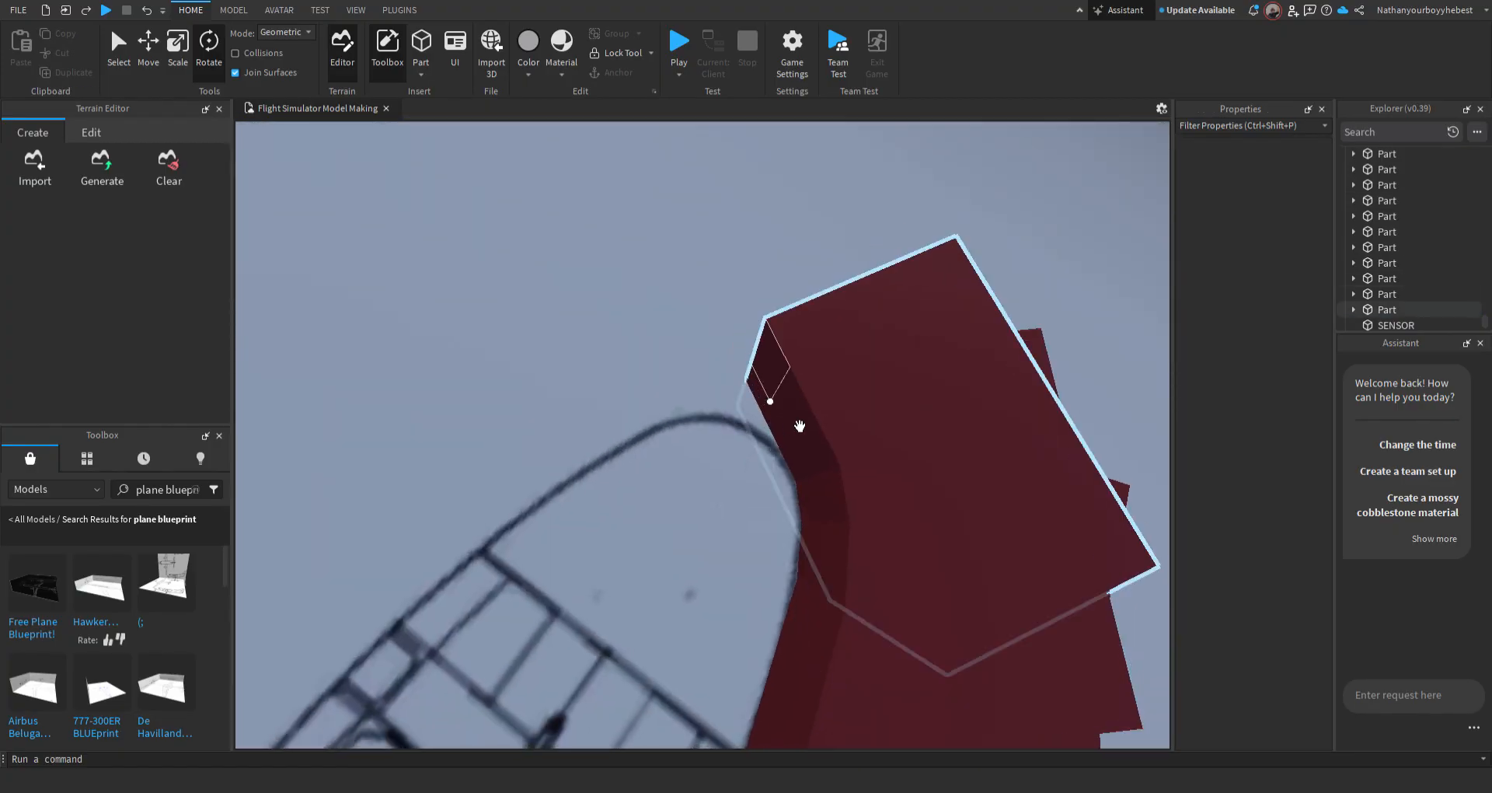
{"action": "left_click", "coordinate": [873, 430]}
{"action": "key", "text": "ctrl+d"}
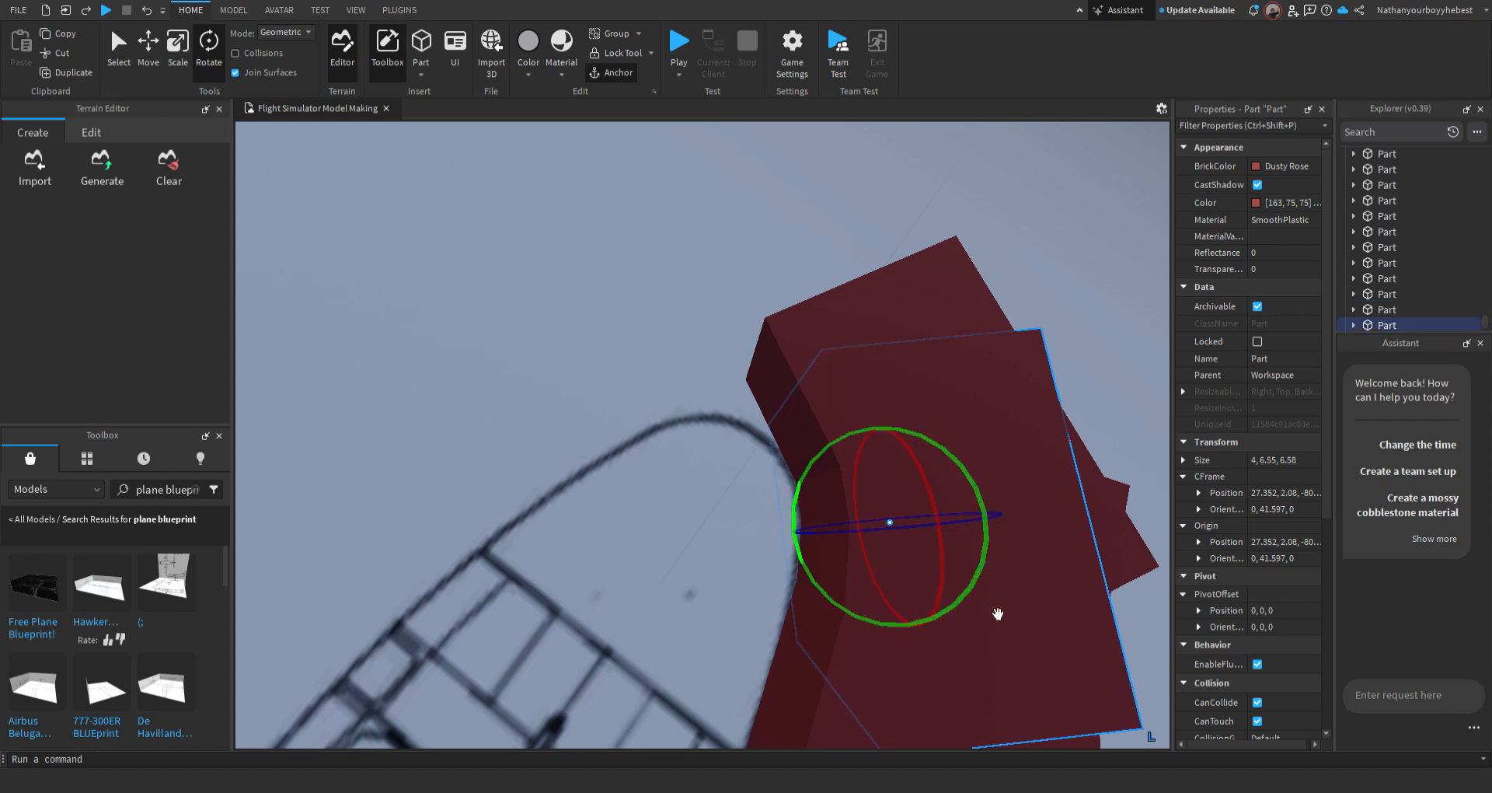
{"action": "left_click_drag", "start_coordinate": [972, 586], "coordinate": [988, 541]}
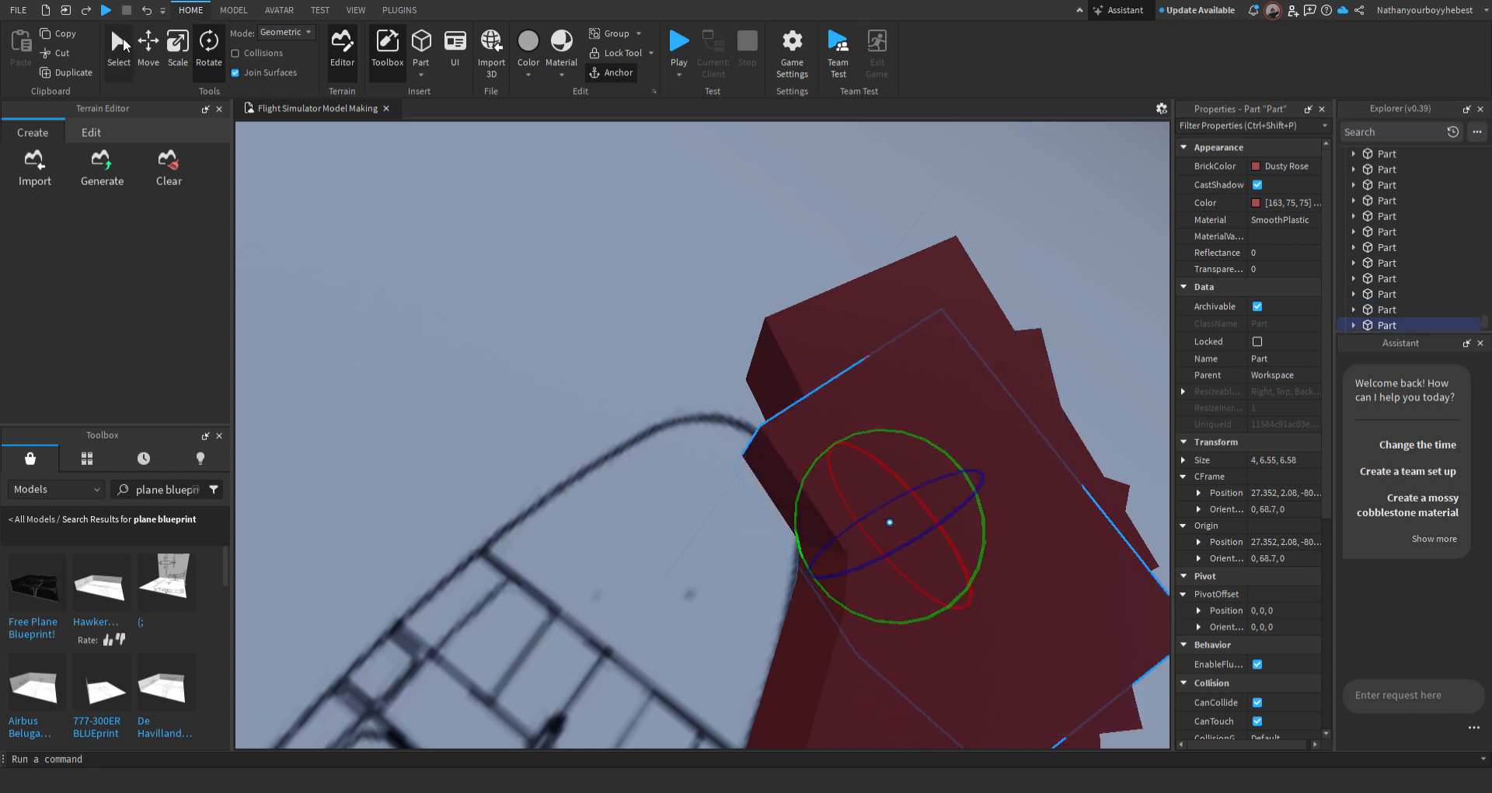
{"action": "left_click", "coordinate": [148, 44]}
{"action": "left_click_drag", "start_coordinate": [876, 492], "coordinate": [768, 451]}
{"action": "scroll", "coordinate": [778, 563], "scroll_direction": "down", "scroll_amount": 5}
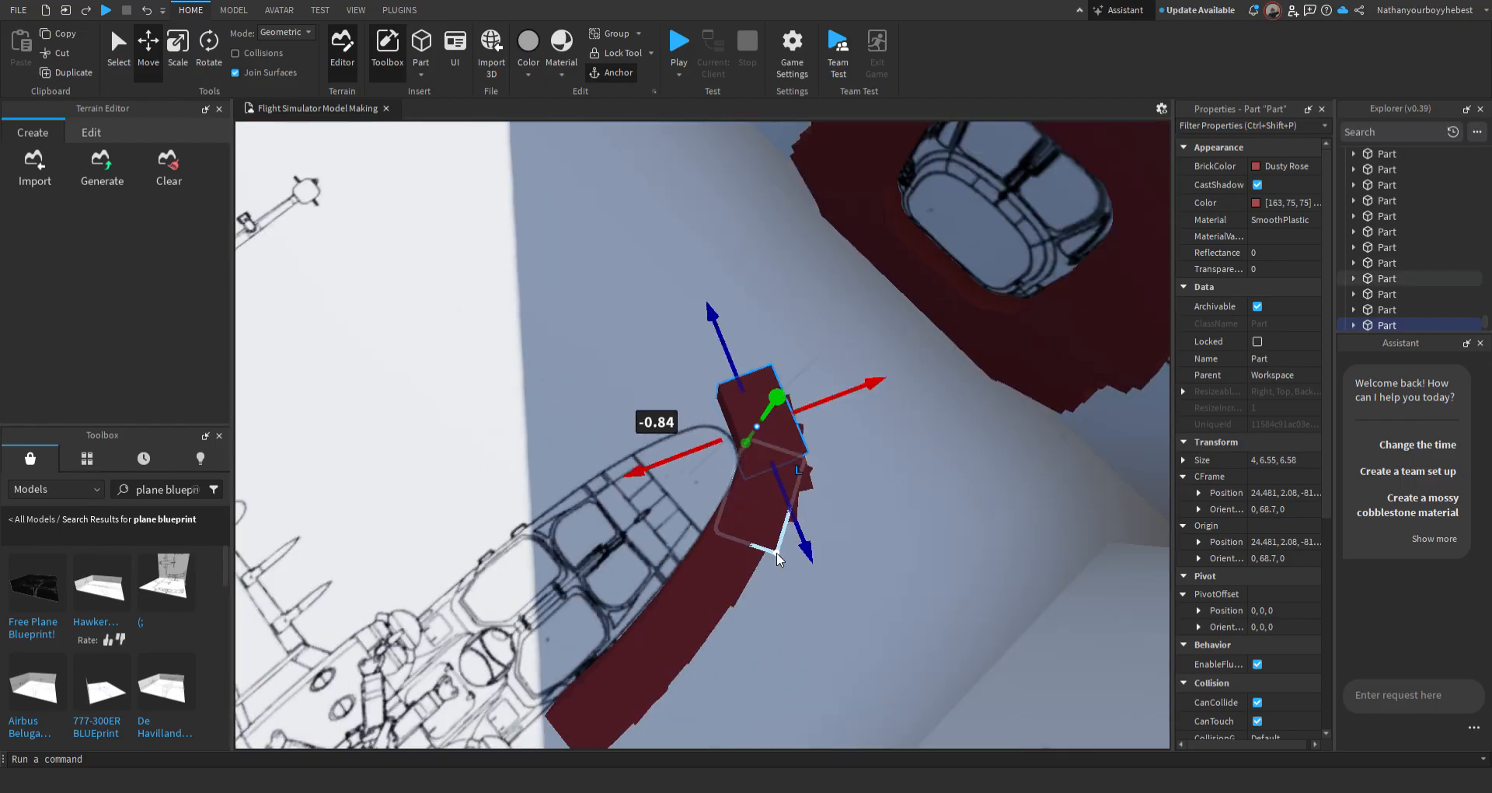
{"action": "right_click_drag", "start_coordinate": [781, 547], "coordinate": [795, 517]}
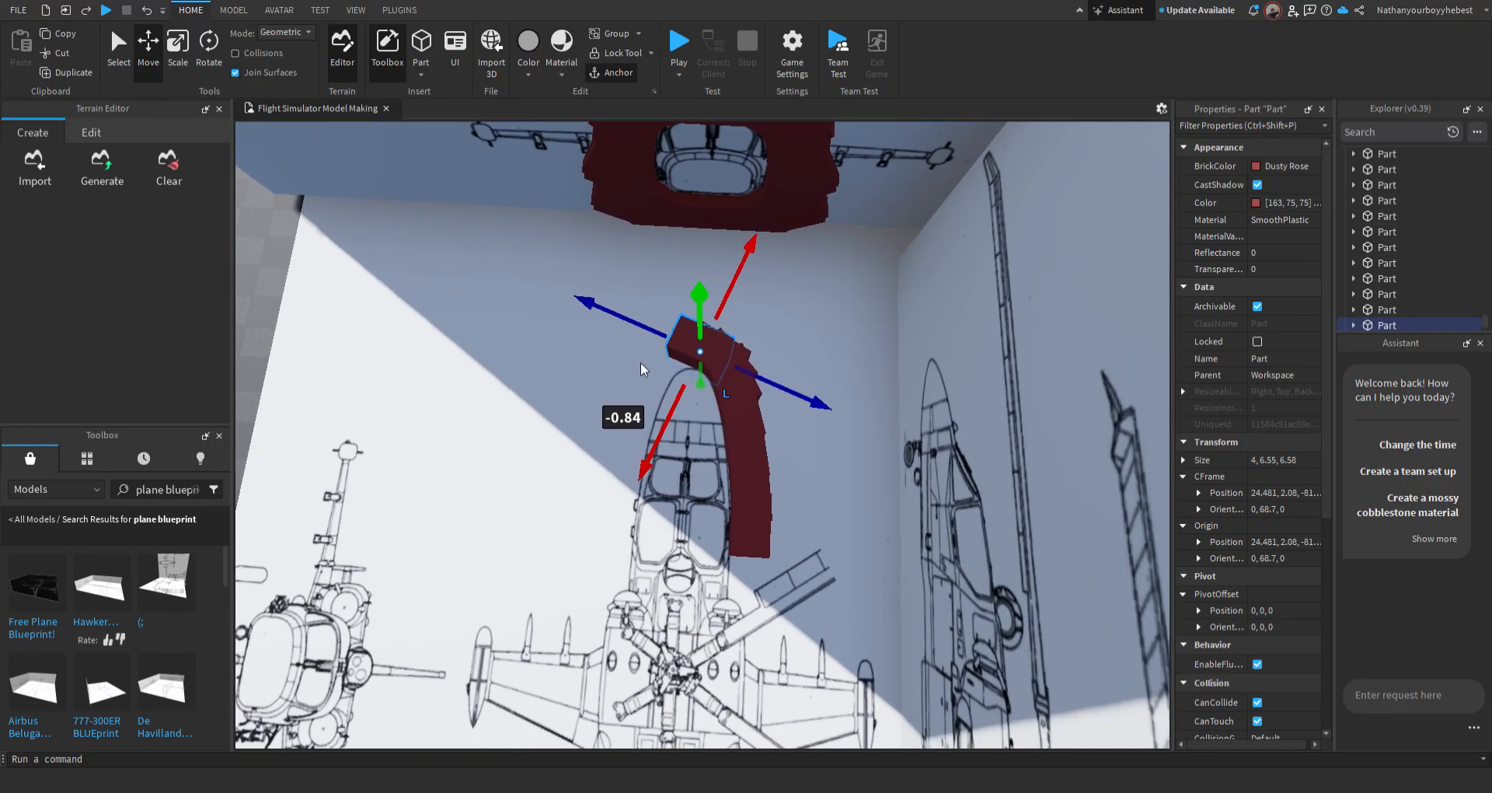
{"action": "left_click", "coordinate": [636, 298]}
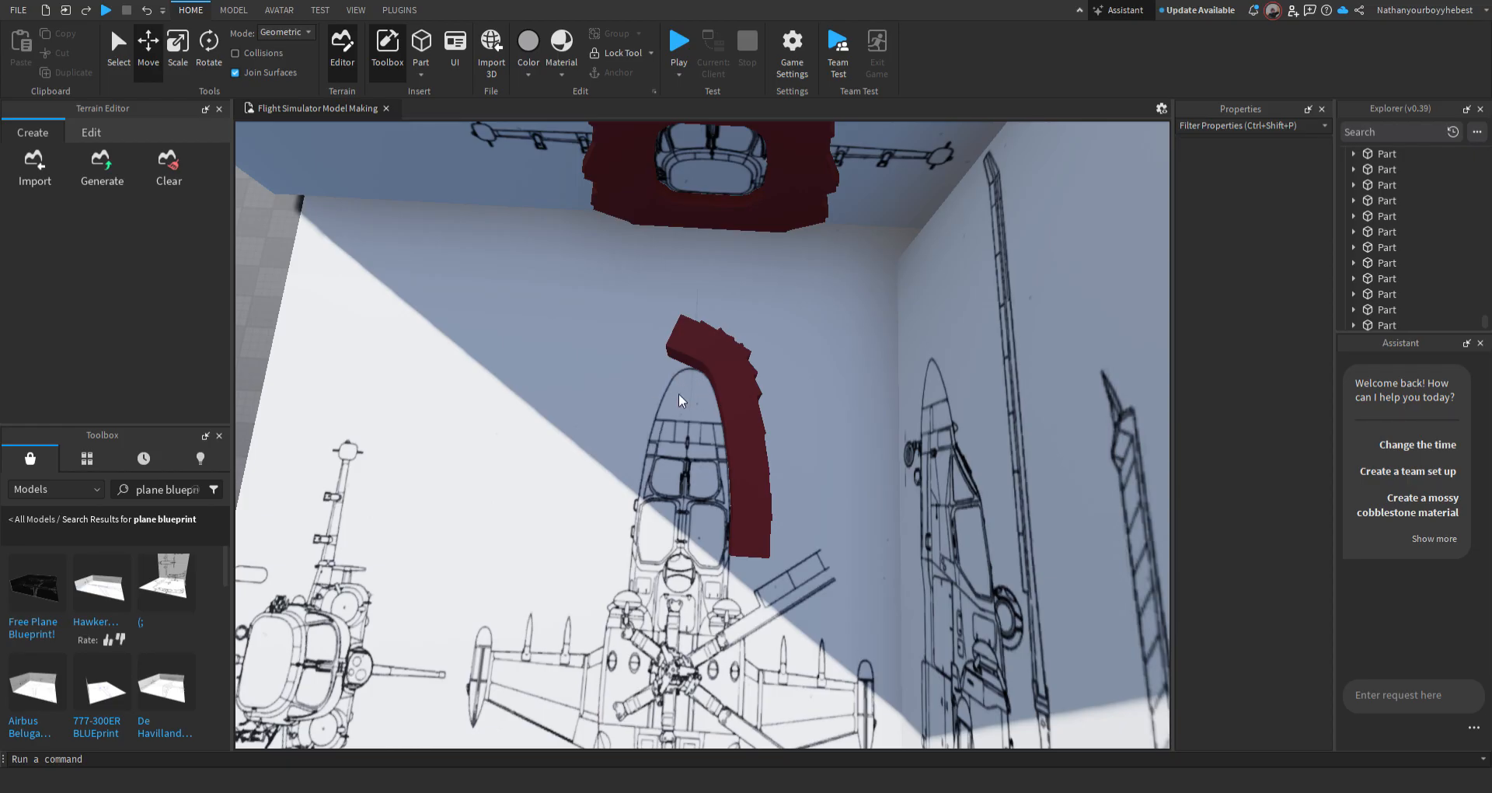
Mirror the red blocks tracing one side of the nose to the opposite side with the Live Mirror plugin
{"action": "left_click_drag", "start_coordinate": [679, 394], "coordinate": [758, 532]}
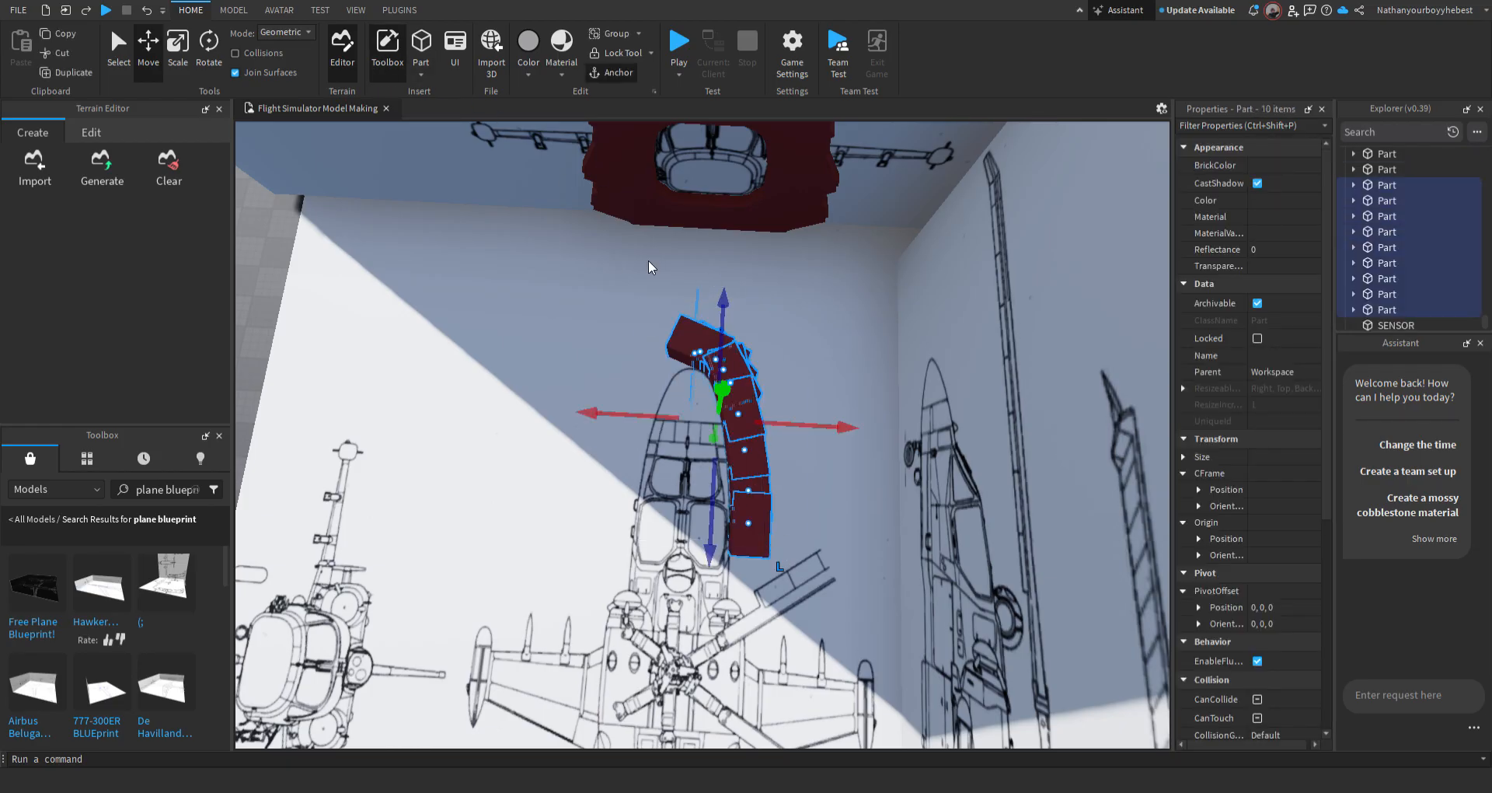
{"action": "right_click_drag", "start_coordinate": [703, 274], "coordinate": [703, 273]}
{"action": "left_click", "coordinate": [504, 390], "text": "ctrl"}
{"action": "right_click_drag", "start_coordinate": [571, 430], "coordinate": [570, 437]}
{"action": "key", "text": "s"}
{"action": "key", "text": "w"}
{"action": "key", "text": "d"}
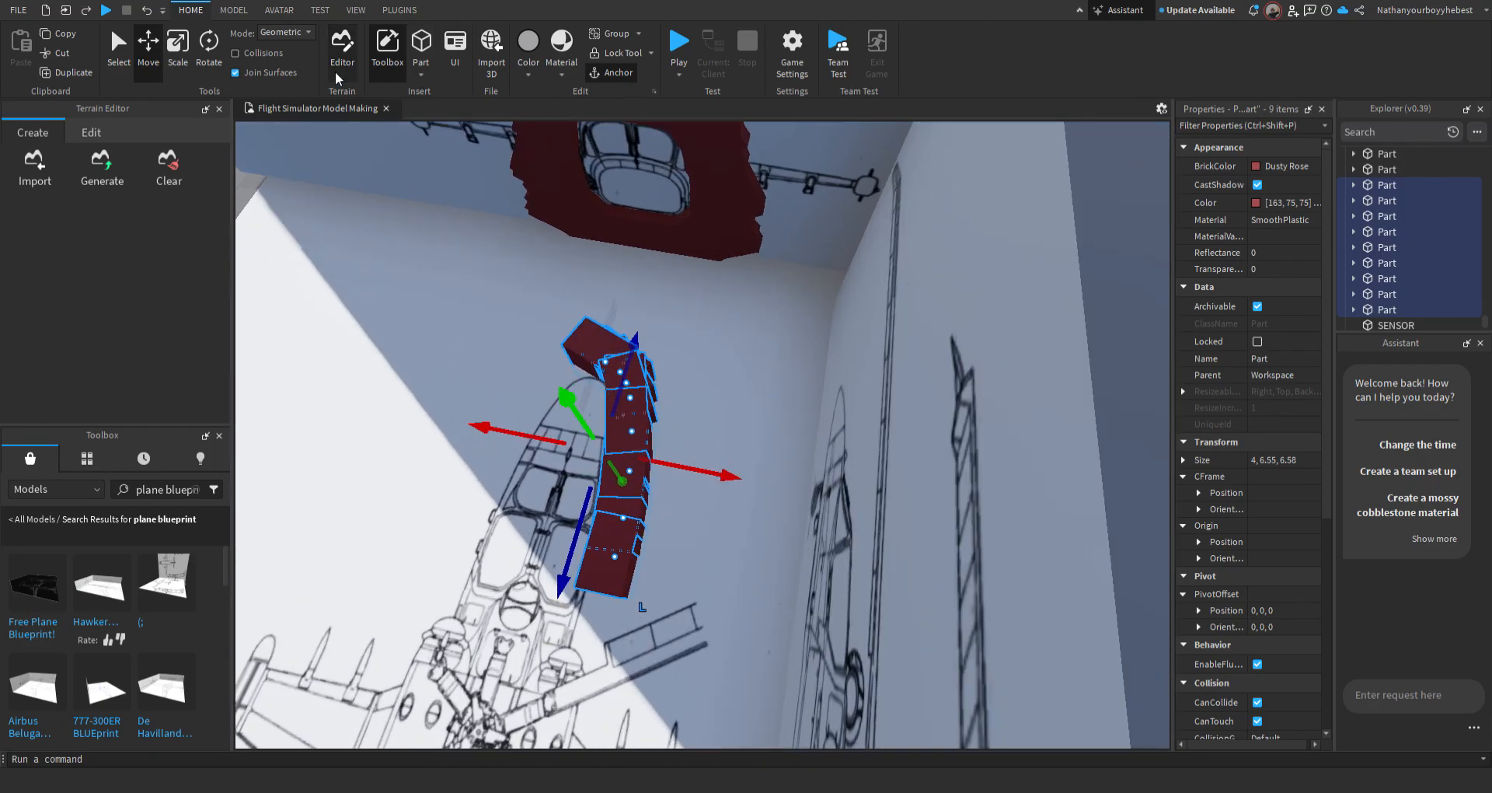
{"action": "left_click", "coordinate": [399, 10]}
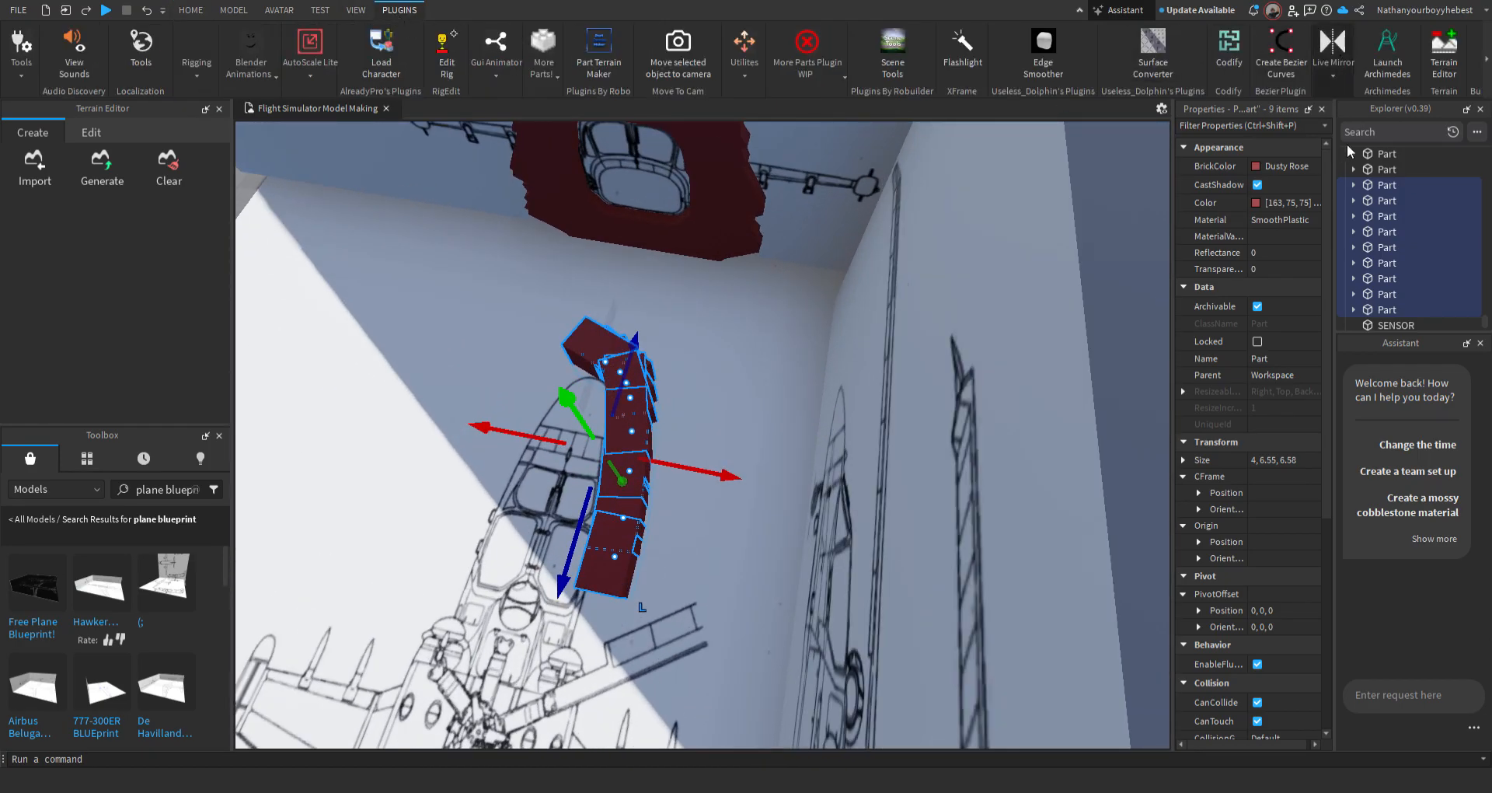
{"action": "left_click", "coordinate": [1351, 124]}
{"action": "scroll", "coordinate": [870, 324], "scroll_direction": "up", "scroll_amount": 3}
{"action": "right_click_drag", "start_coordinate": [870, 324], "coordinate": [871, 324]}
{"action": "scroll", "coordinate": [871, 324], "scroll_direction": "down", "scroll_amount": 4}
{"action": "right_click_drag", "start_coordinate": [767, 537], "coordinate": [787, 507]}
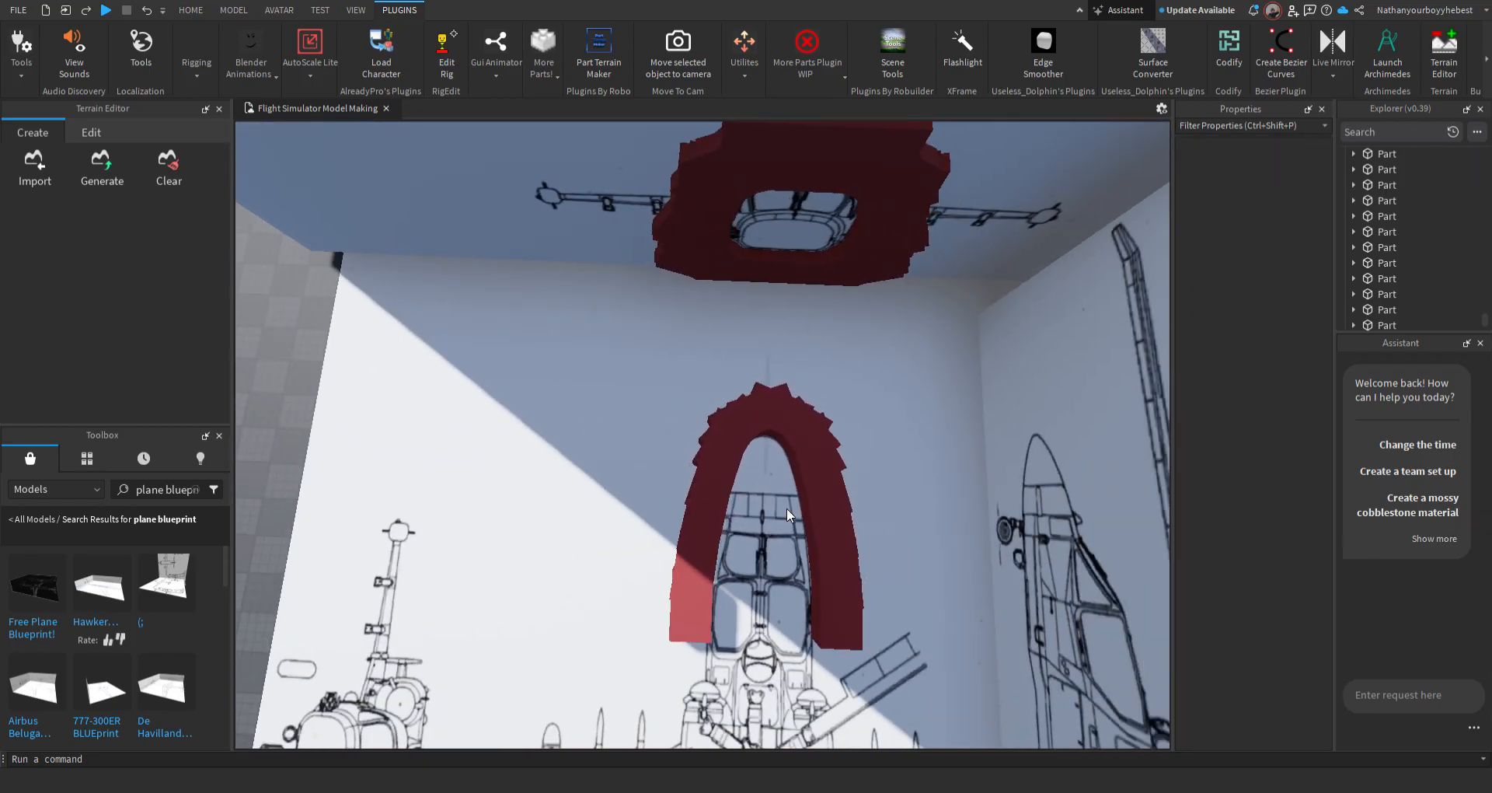
Move the hollowed-out grey union about 141.92 studs sideways to the helicopter blueprint
{"action": "scroll", "coordinate": [787, 507], "scroll_direction": "up", "scroll_amount": 3}
{"action": "right_click_drag", "start_coordinate": [659, 493], "coordinate": [659, 493]}
{"action": "right_click_drag", "start_coordinate": [802, 492], "coordinate": [807, 467]}
{"action": "right_click_drag", "start_coordinate": [811, 406], "coordinate": [908, 425]}
{"action": "key", "text": "d"}
{"action": "left_click", "coordinate": [906, 423]}
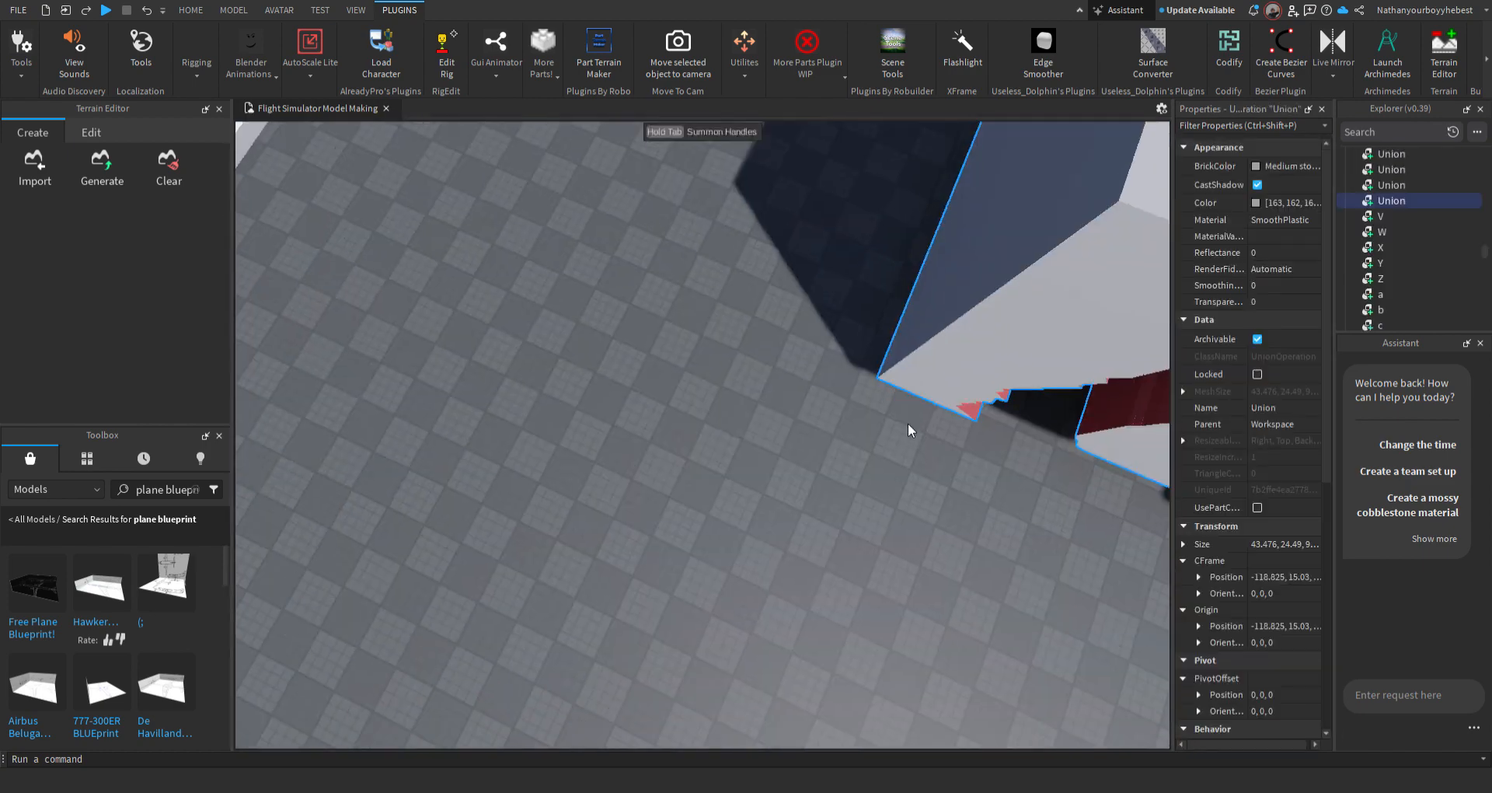
{"action": "key", "text": "s"}
{"action": "left_click_drag", "start_coordinate": [861, 290], "coordinate": [829, 243]}
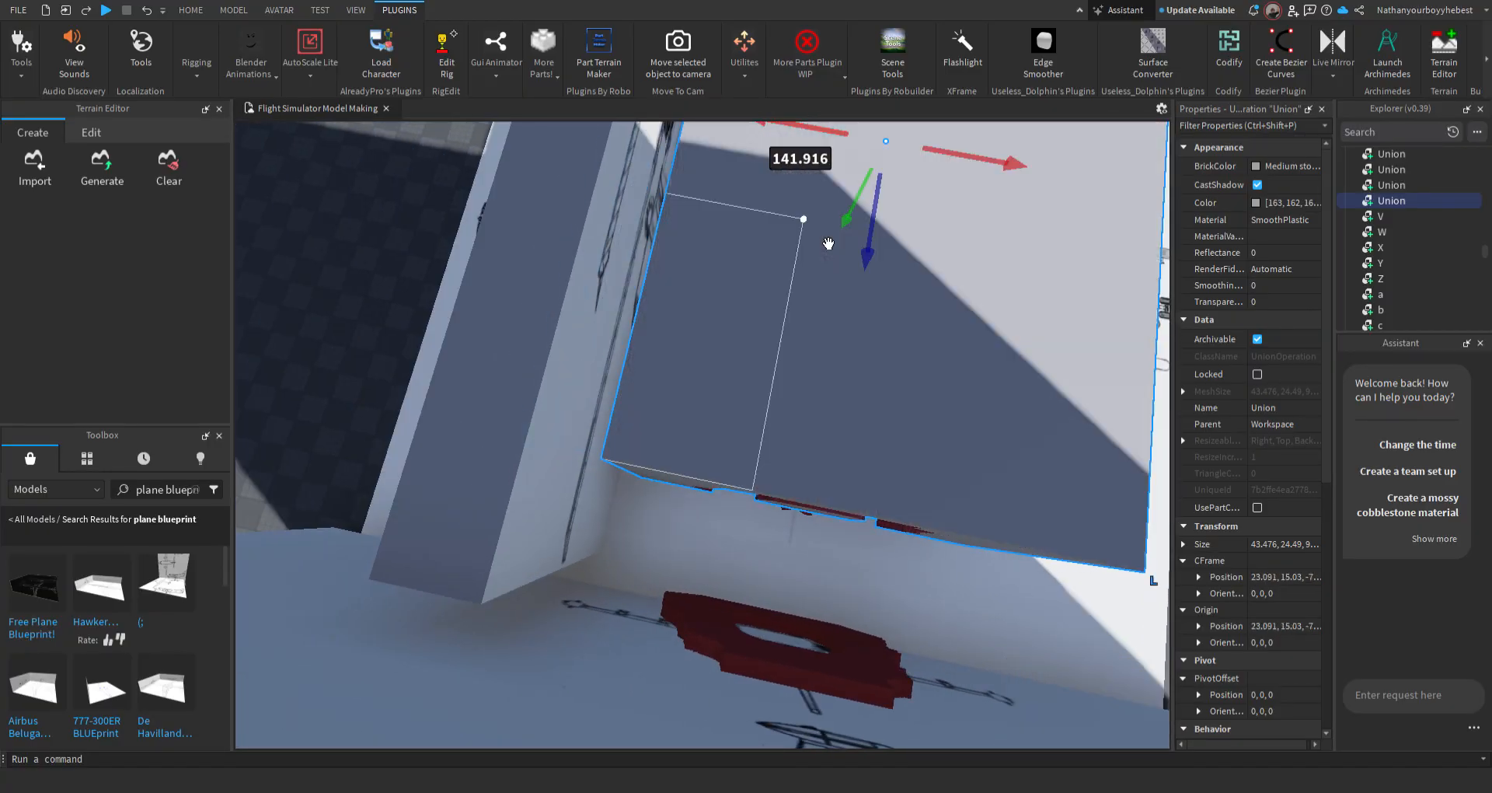
Try to reposition the union against the angled red nose blocks, and undo that placement
{"action": "key", "text": "w"}
{"action": "right_click_drag", "start_coordinate": [829, 243], "coordinate": [694, 367]}
{"action": "key", "text": "w"}
{"action": "key", "text": "s"}
{"action": "key", "text": "e"}
{"action": "key", "text": "w"}
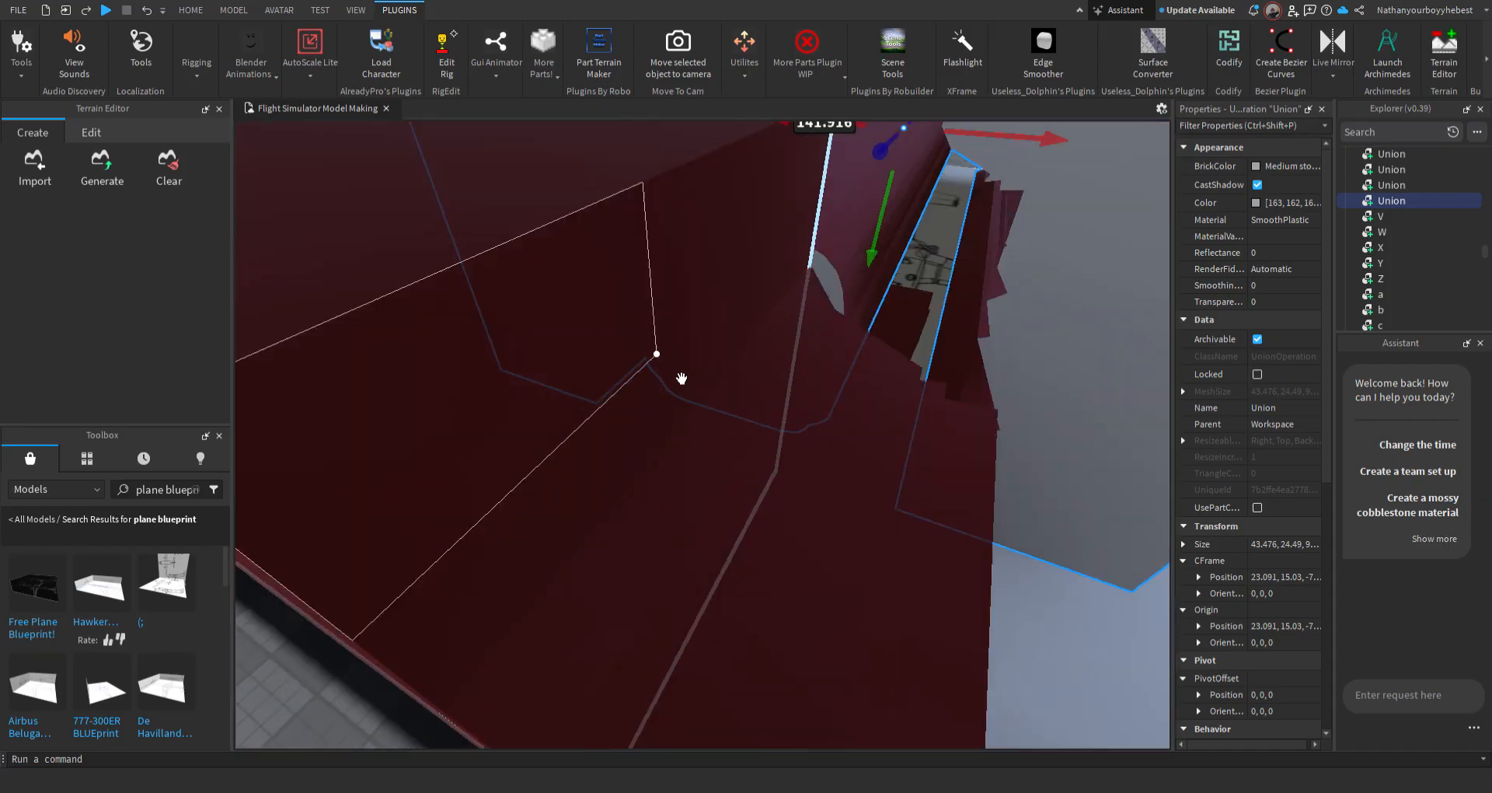
{"action": "left_click_drag", "start_coordinate": [623, 275], "coordinate": [700, 388]}
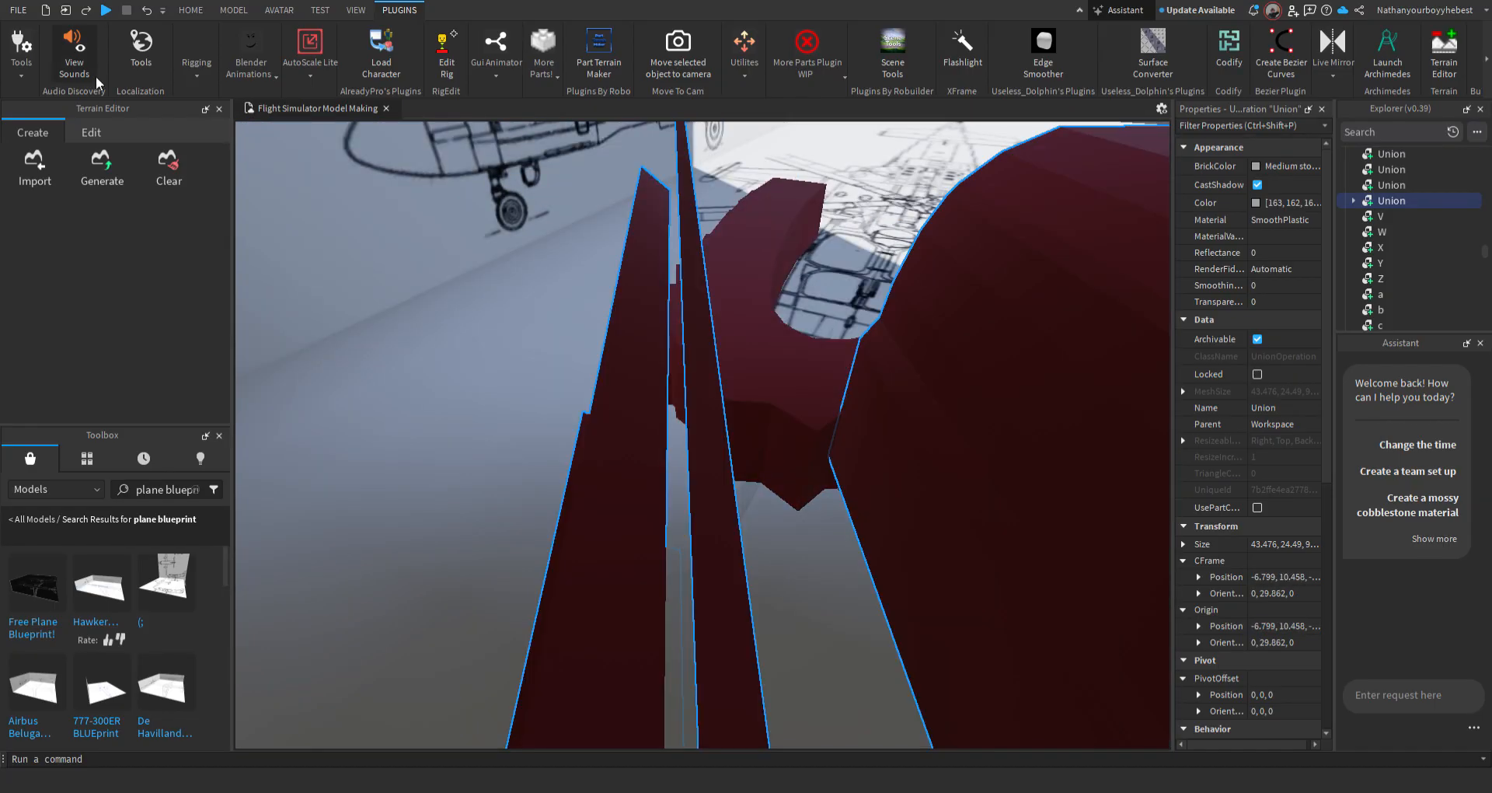
{"action": "left_click", "coordinate": [155, 10]}
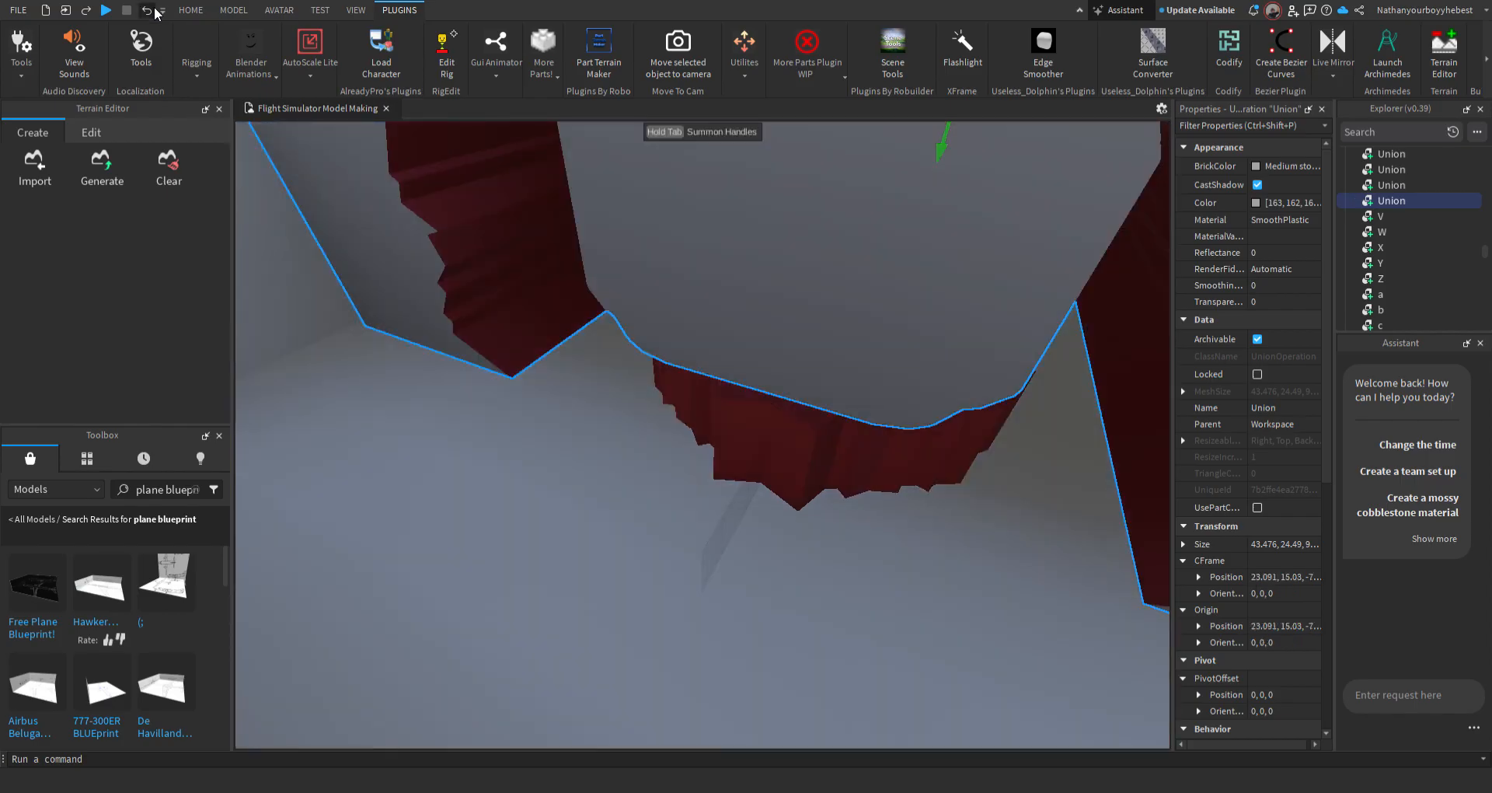
Undo the union's move and the mirrored nose blocks, and restore the last nose-tip block's placement
{"action": "left_click", "coordinate": [538, 418]}
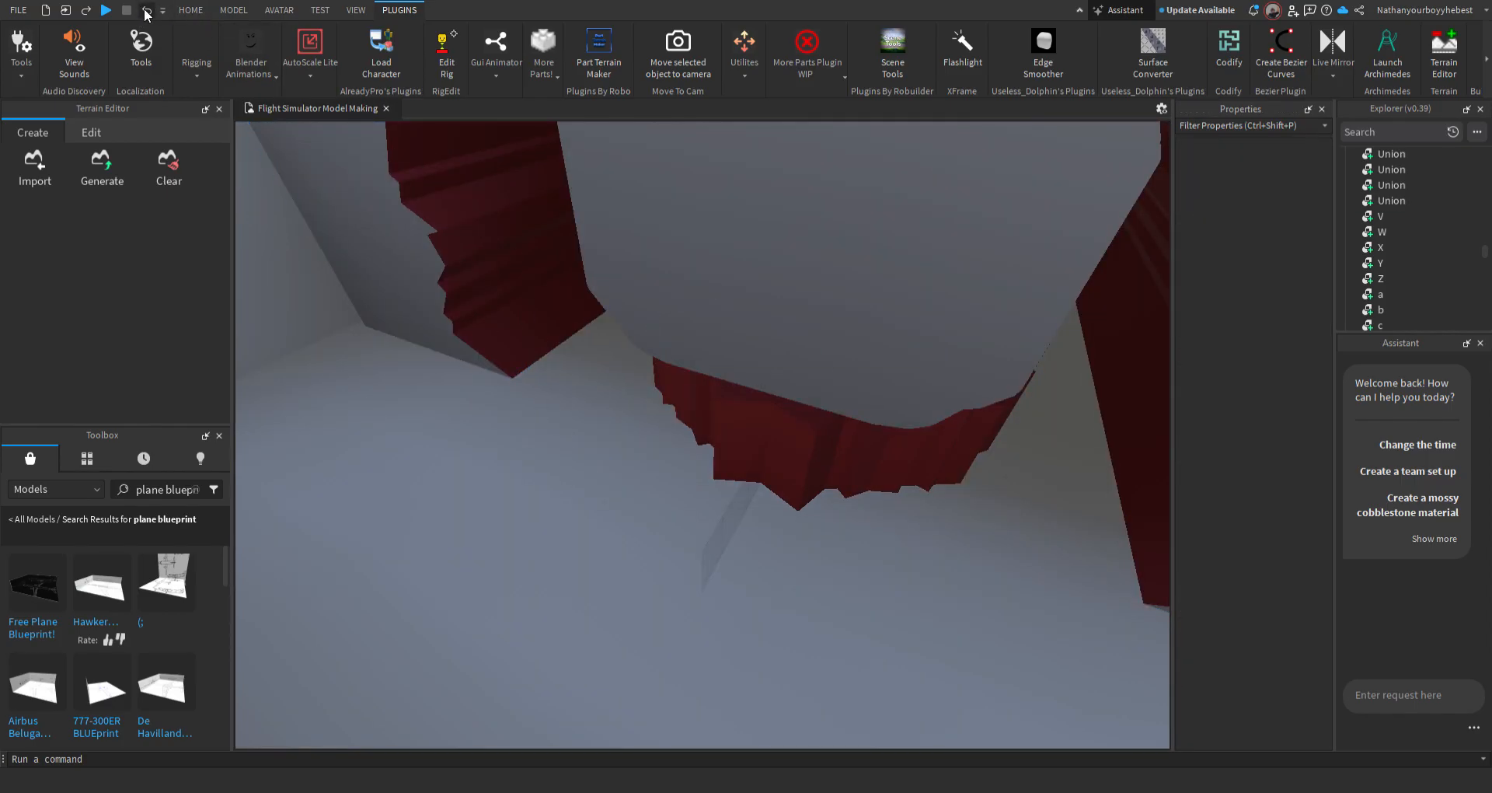
{"action": "right_click_drag", "start_coordinate": [521, 401], "coordinate": [523, 416]}
{"action": "left_click_drag", "start_coordinate": [523, 416], "coordinate": [540, 399]}
{"action": "right_click_drag", "start_coordinate": [793, 407], "coordinate": [770, 372]}
{"action": "key", "text": "ctrl+z"}
{"action": "right_click_drag", "start_coordinate": [660, 352], "coordinate": [698, 396]}
{"action": "key", "text": "s"}
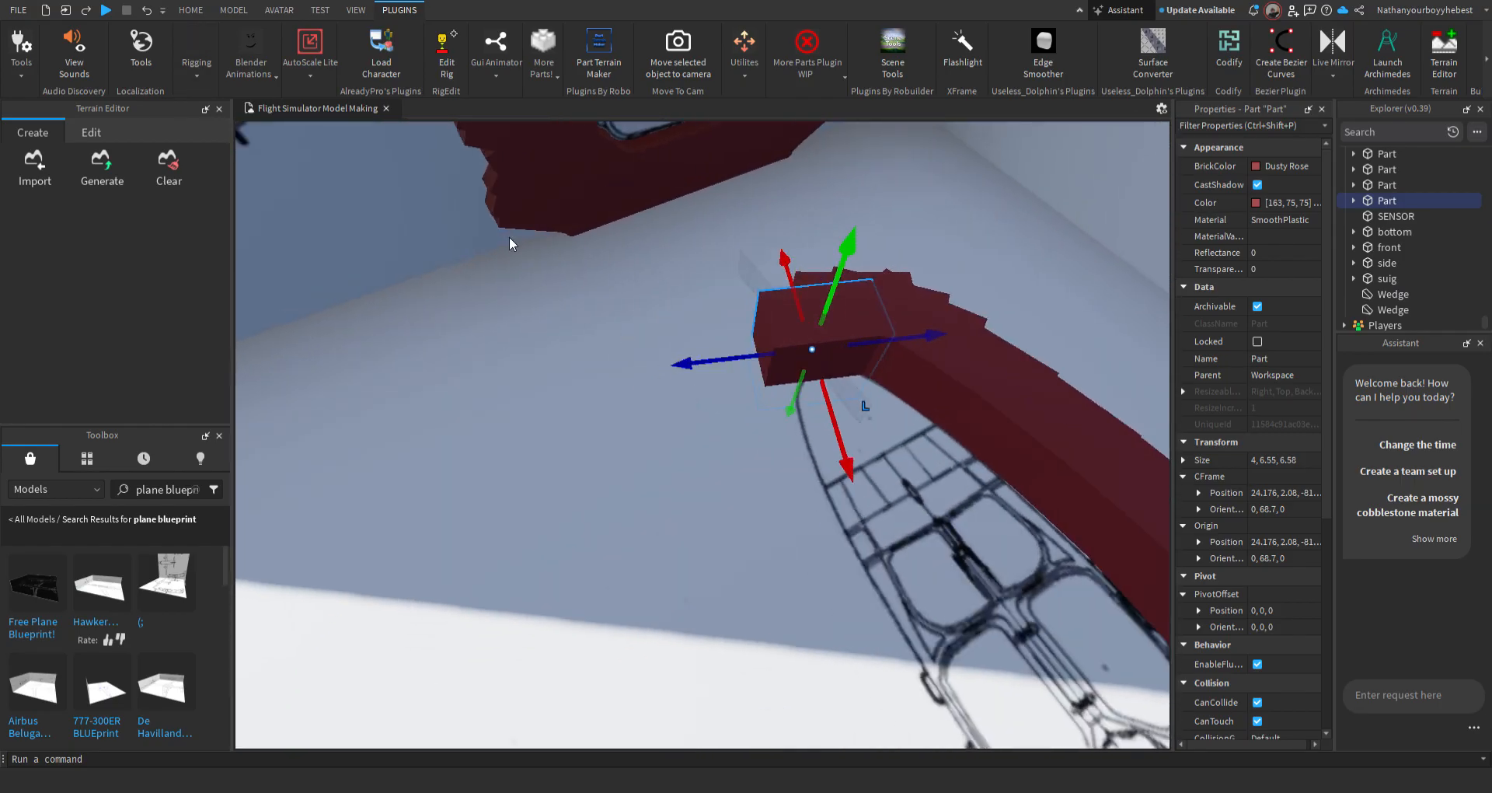
{"action": "left_click", "coordinate": [92, 14]}
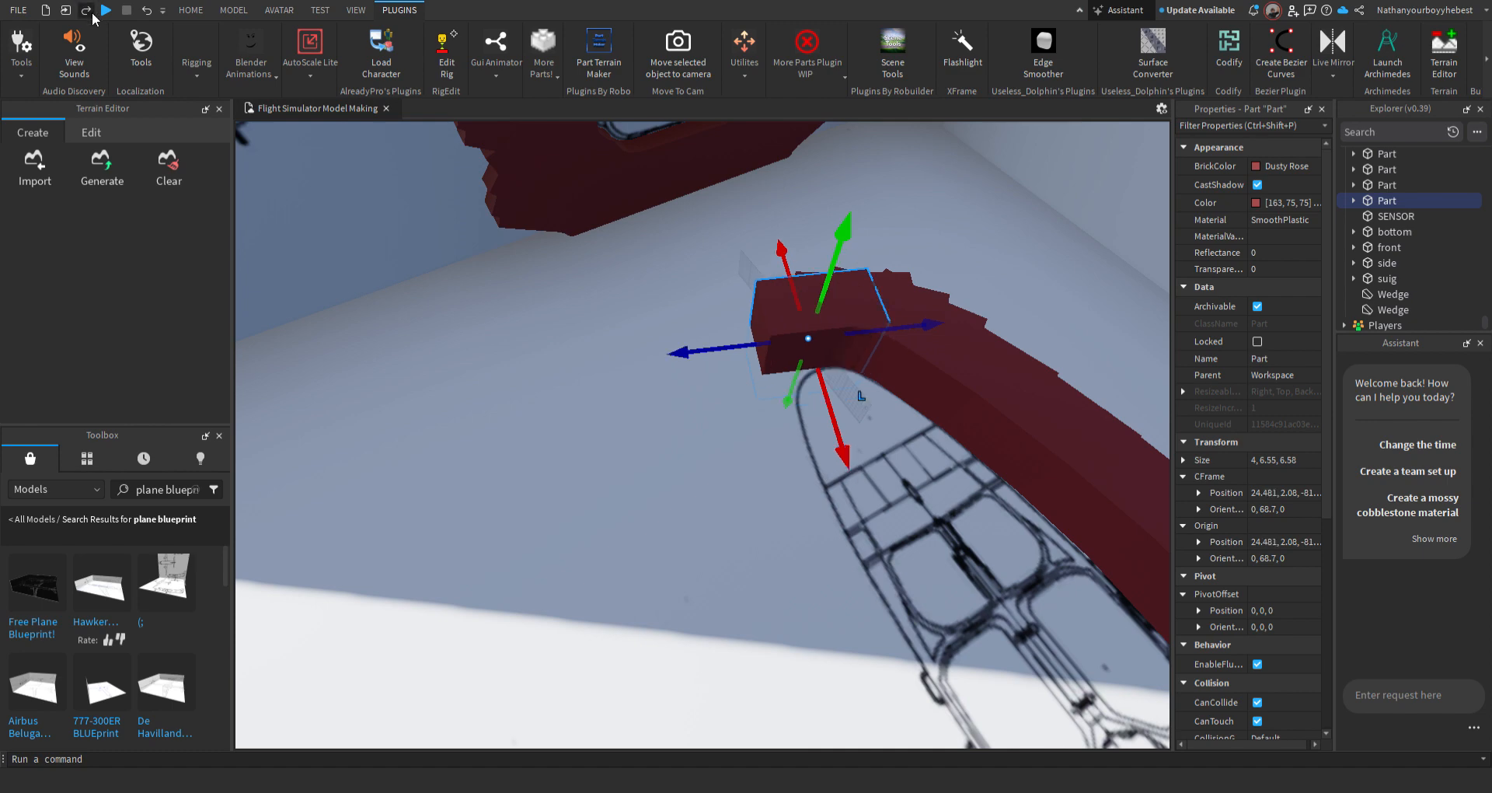
Select the red blocks along one side of the nose and mirror them across the fuselage centreline with Live Mirror
{"action": "left_click", "coordinate": [386, 282]}
{"action": "right_click_drag", "start_coordinate": [386, 281], "coordinate": [456, 363]}
{"action": "scroll", "coordinate": [457, 363], "scroll_direction": "down", "scroll_amount": 6}
{"action": "left_click_drag", "start_coordinate": [637, 320], "coordinate": [785, 497]}
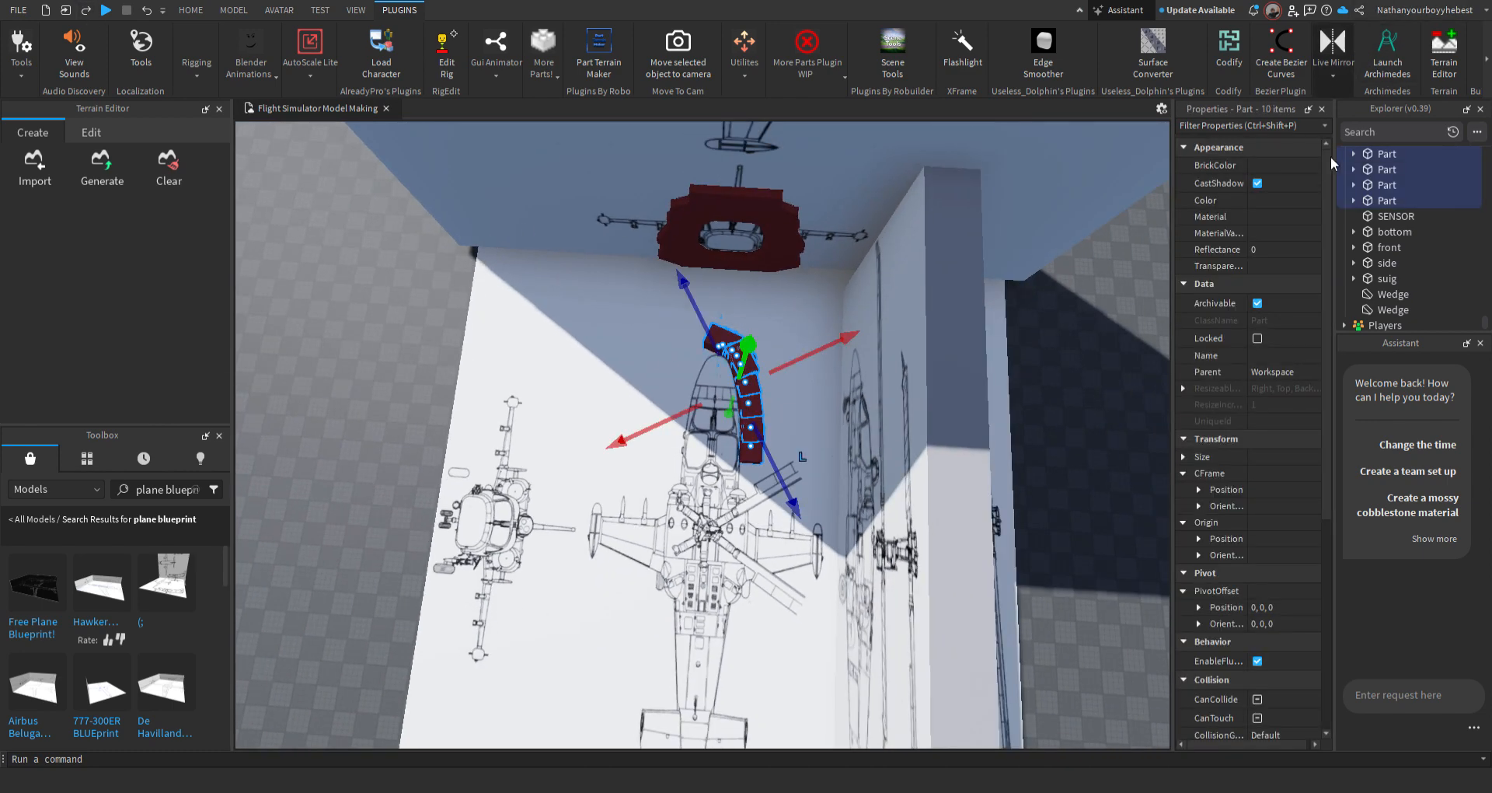
{"action": "key", "text": "w"}
{"action": "right_click_drag", "start_coordinate": [651, 459], "coordinate": [651, 459]}
{"action": "scroll", "coordinate": [652, 459], "scroll_direction": "down", "scroll_amount": 5}
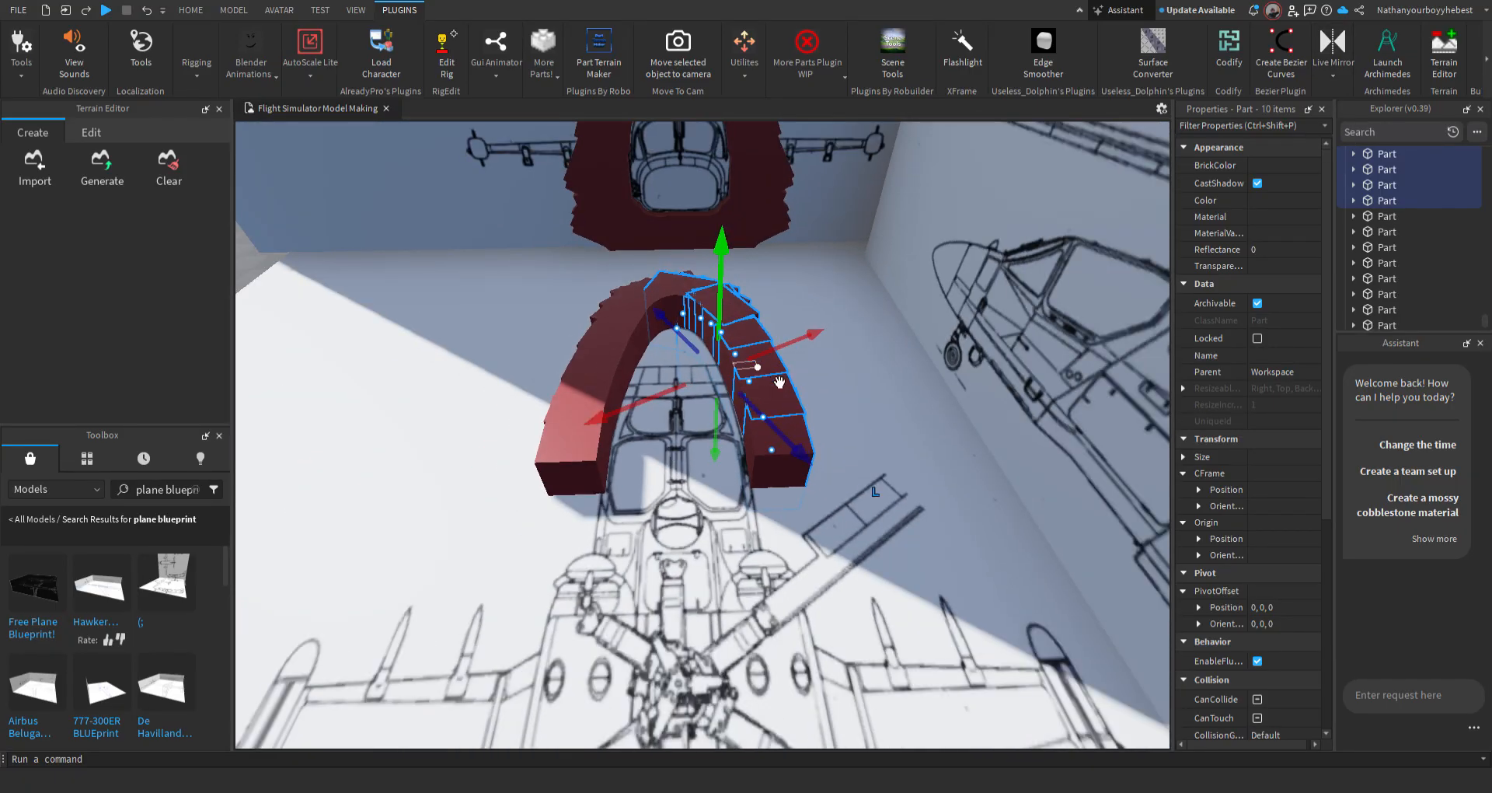
Undo the stray 11.28-stud shift of the nose arch and mirror the selected blocks again with Live Mirror
{"action": "left_click_drag", "start_coordinate": [773, 359], "coordinate": [886, 330]}
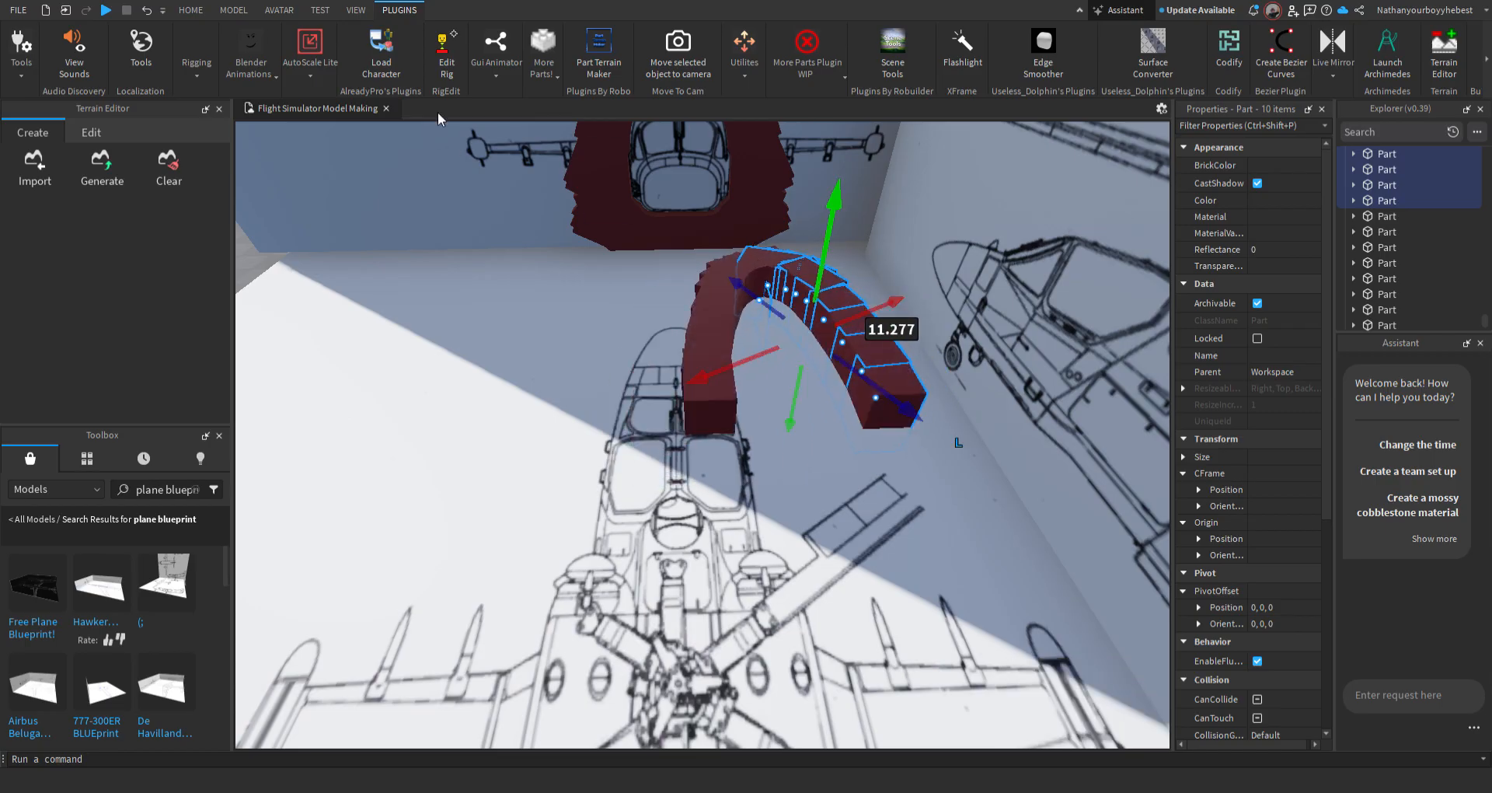
{"action": "left_click", "coordinate": [146, 10]}
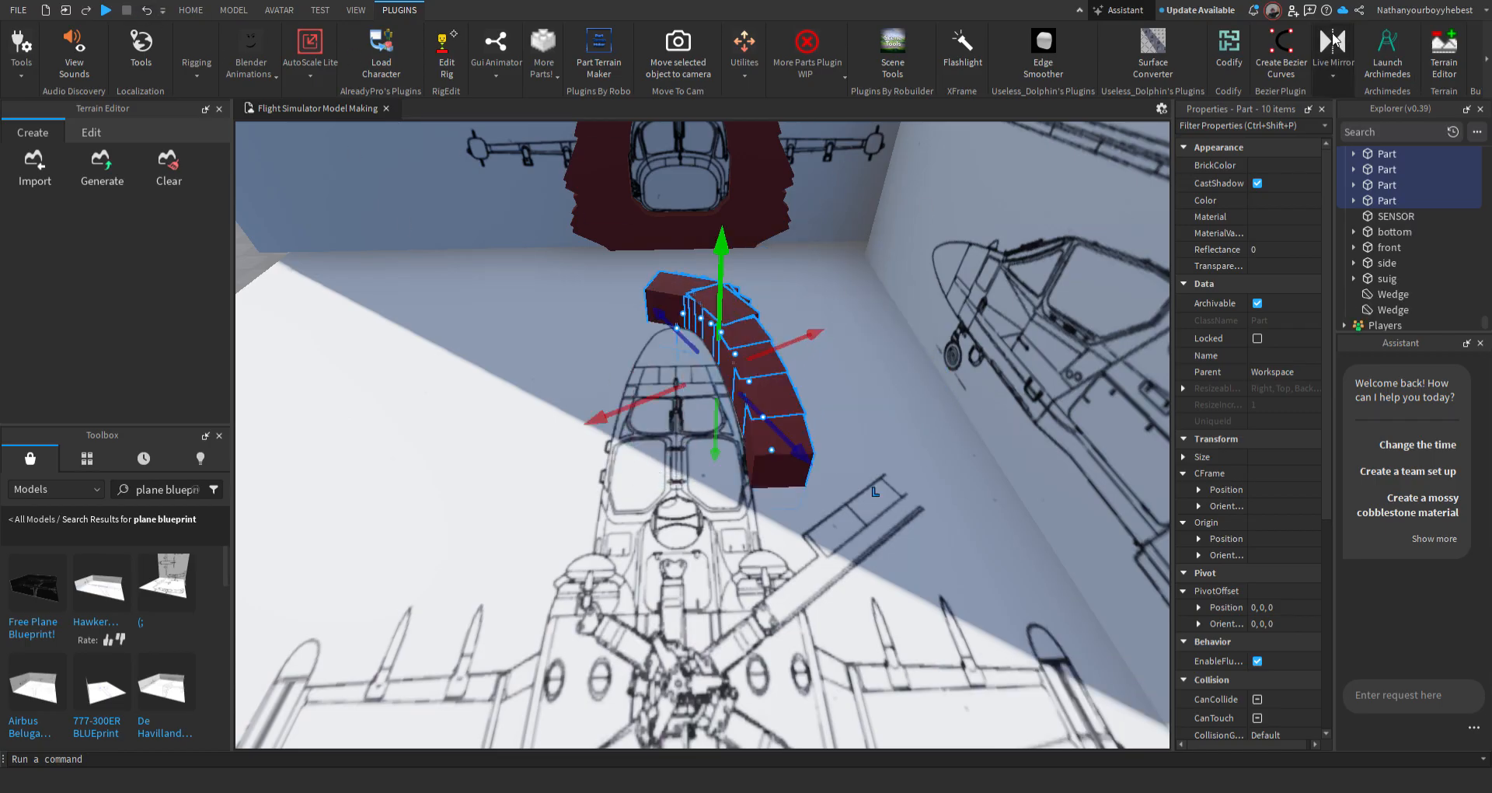
{"action": "right_click_drag", "start_coordinate": [1009, 323], "coordinate": [1033, 343]}
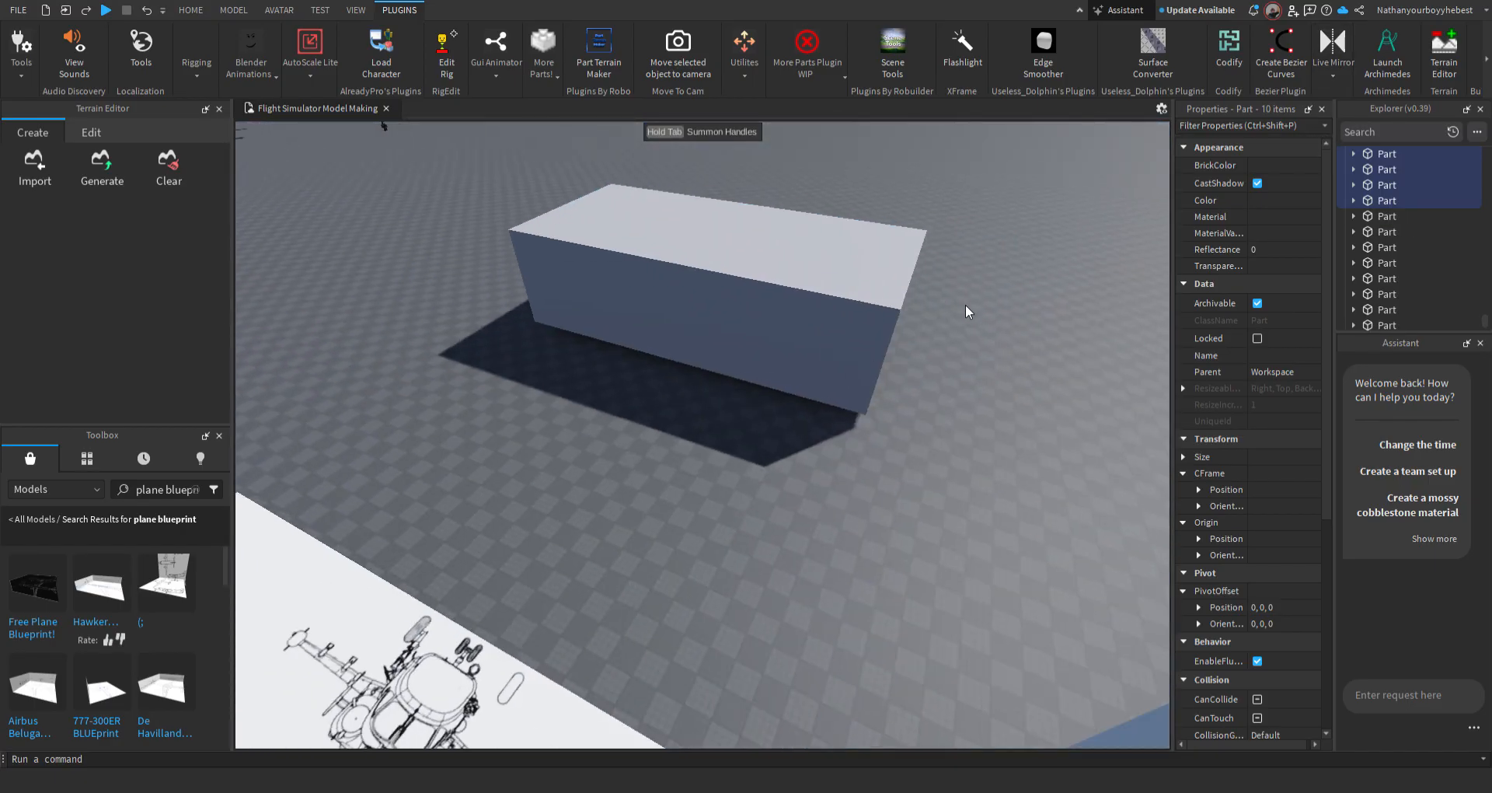
Move the hollowed-out grey union about 69.86 studs sideways, closer to the helicopter blueprint
{"action": "left_click", "coordinate": [723, 272]}
{"action": "right_click_drag", "start_coordinate": [965, 305], "coordinate": [764, 441]}
{"action": "key", "text": "w"}
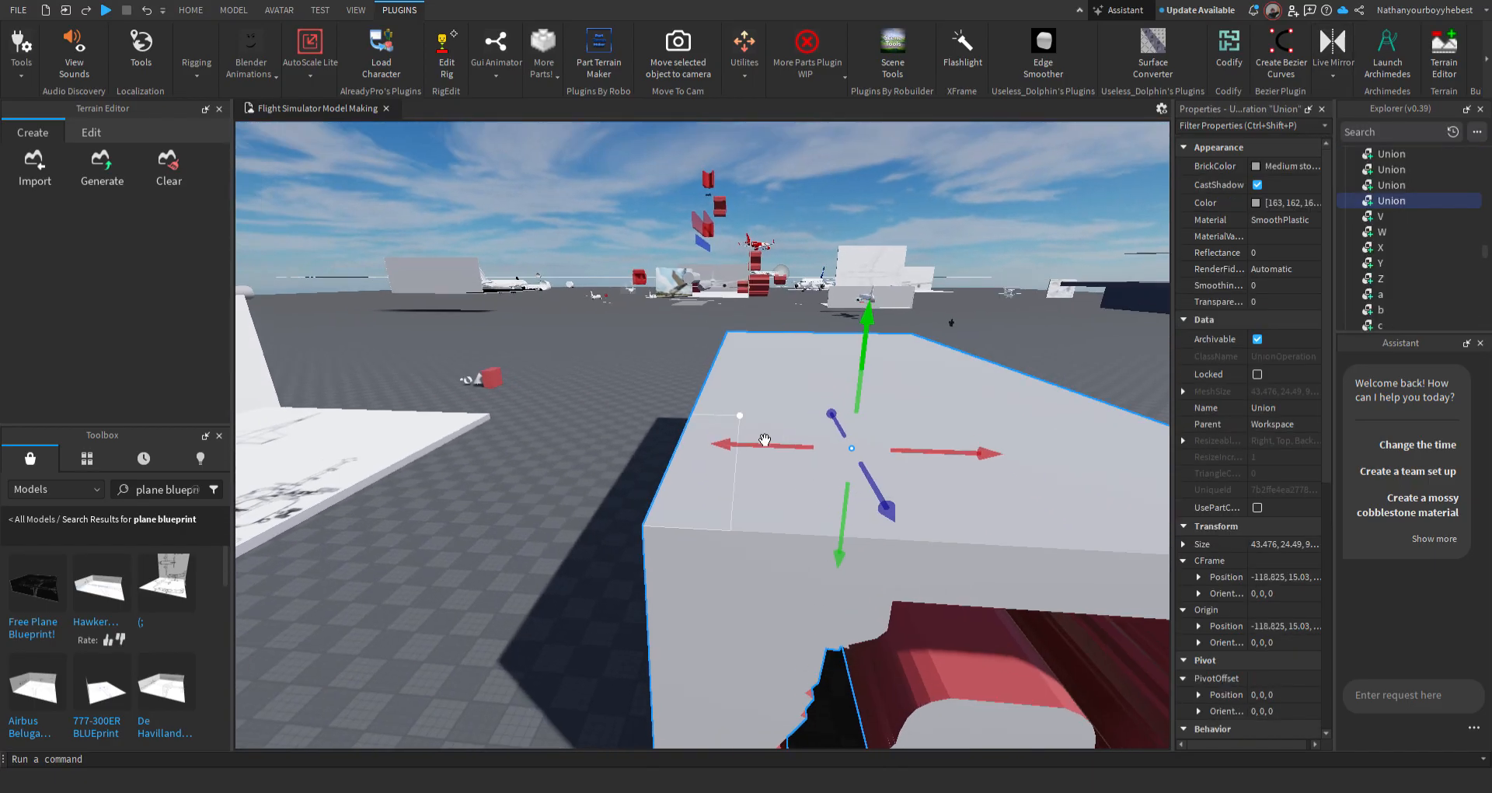
{"action": "left_click_drag", "start_coordinate": [771, 477], "coordinate": [829, 450]}
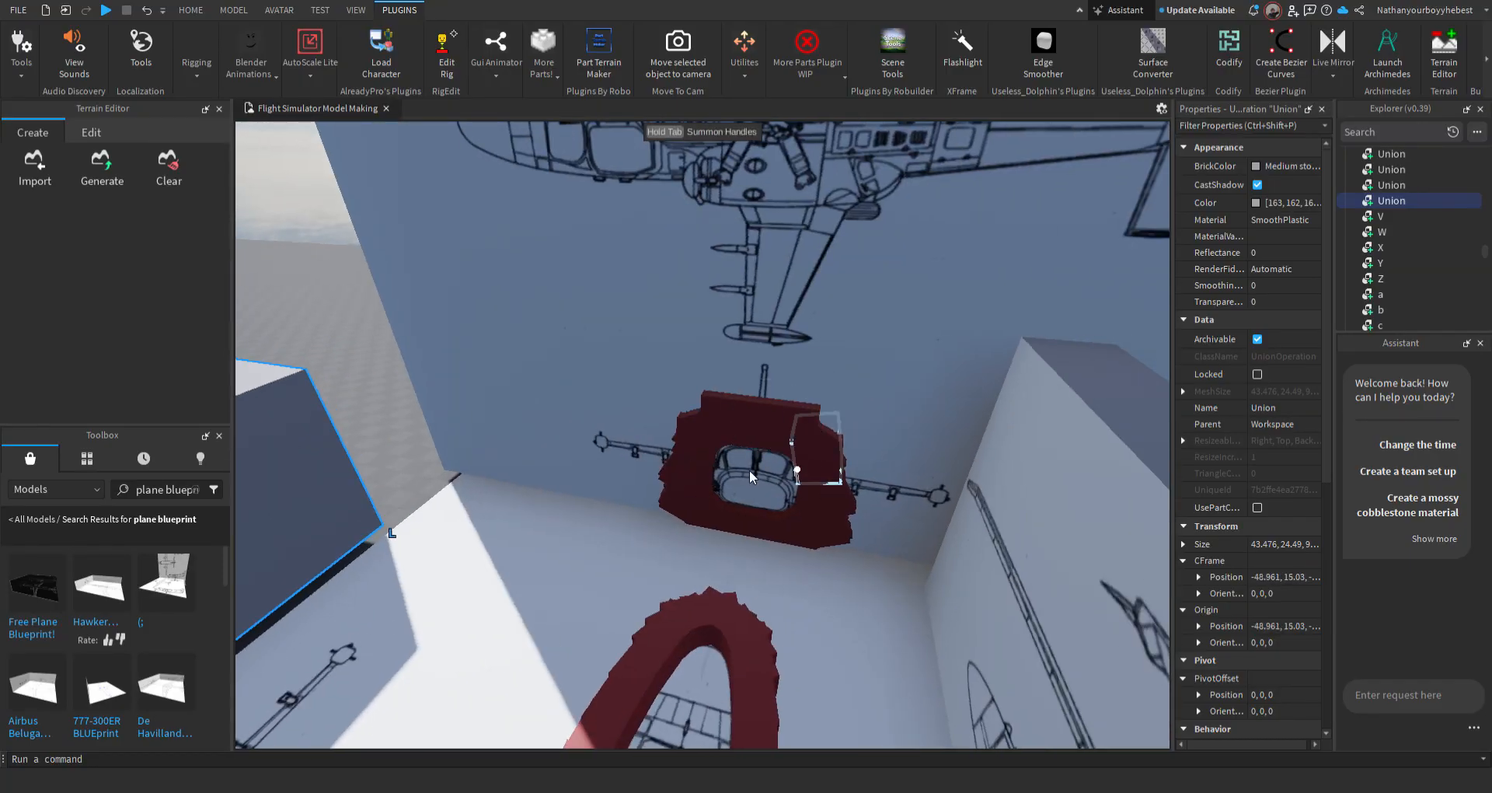
Separate the grey union into its original parts and delete the negative parts, keeping the solid block
{"action": "right_click_drag", "start_coordinate": [749, 469], "coordinate": [1053, 581]}
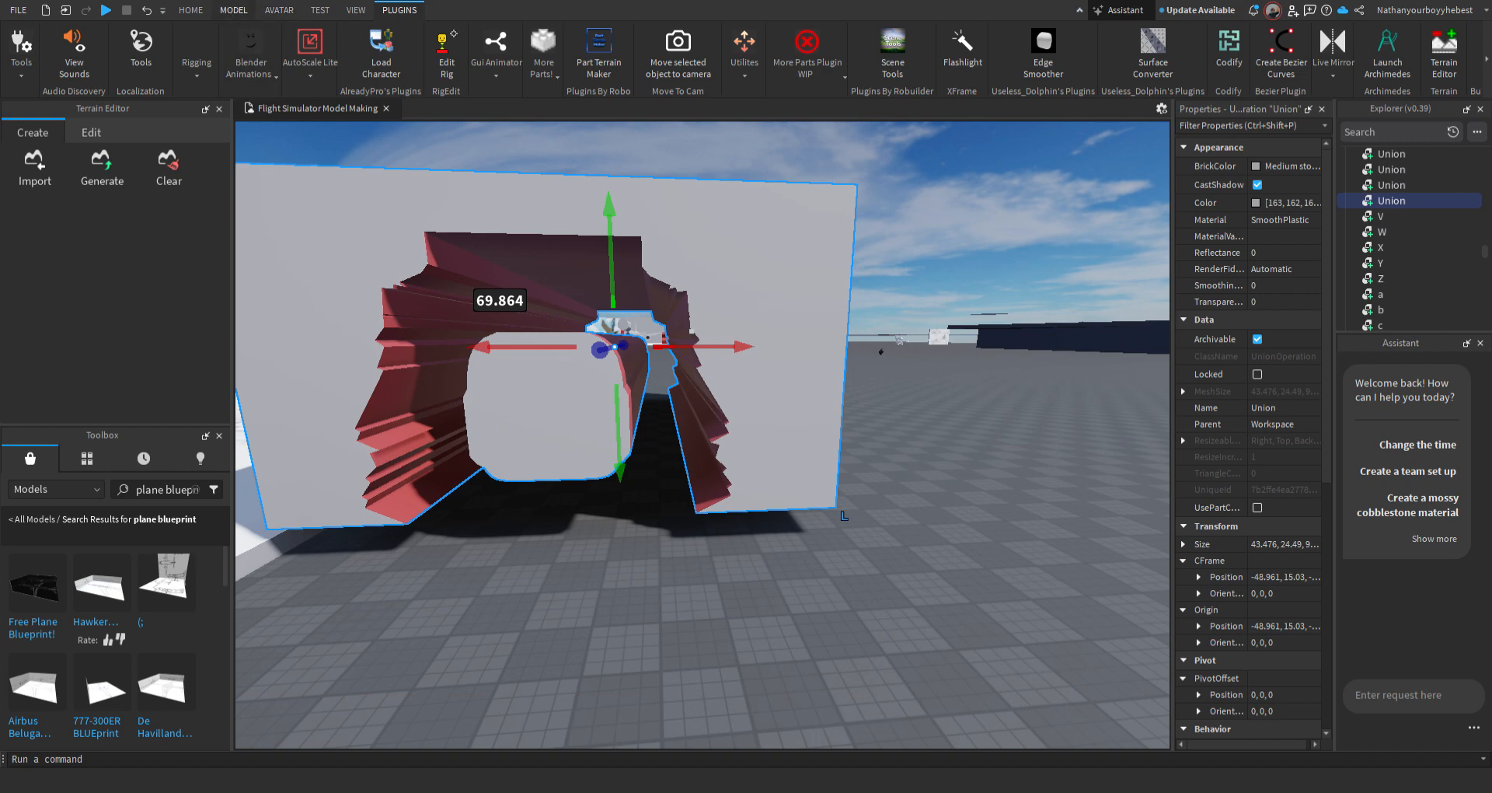
{"action": "left_click", "coordinate": [233, 11]}
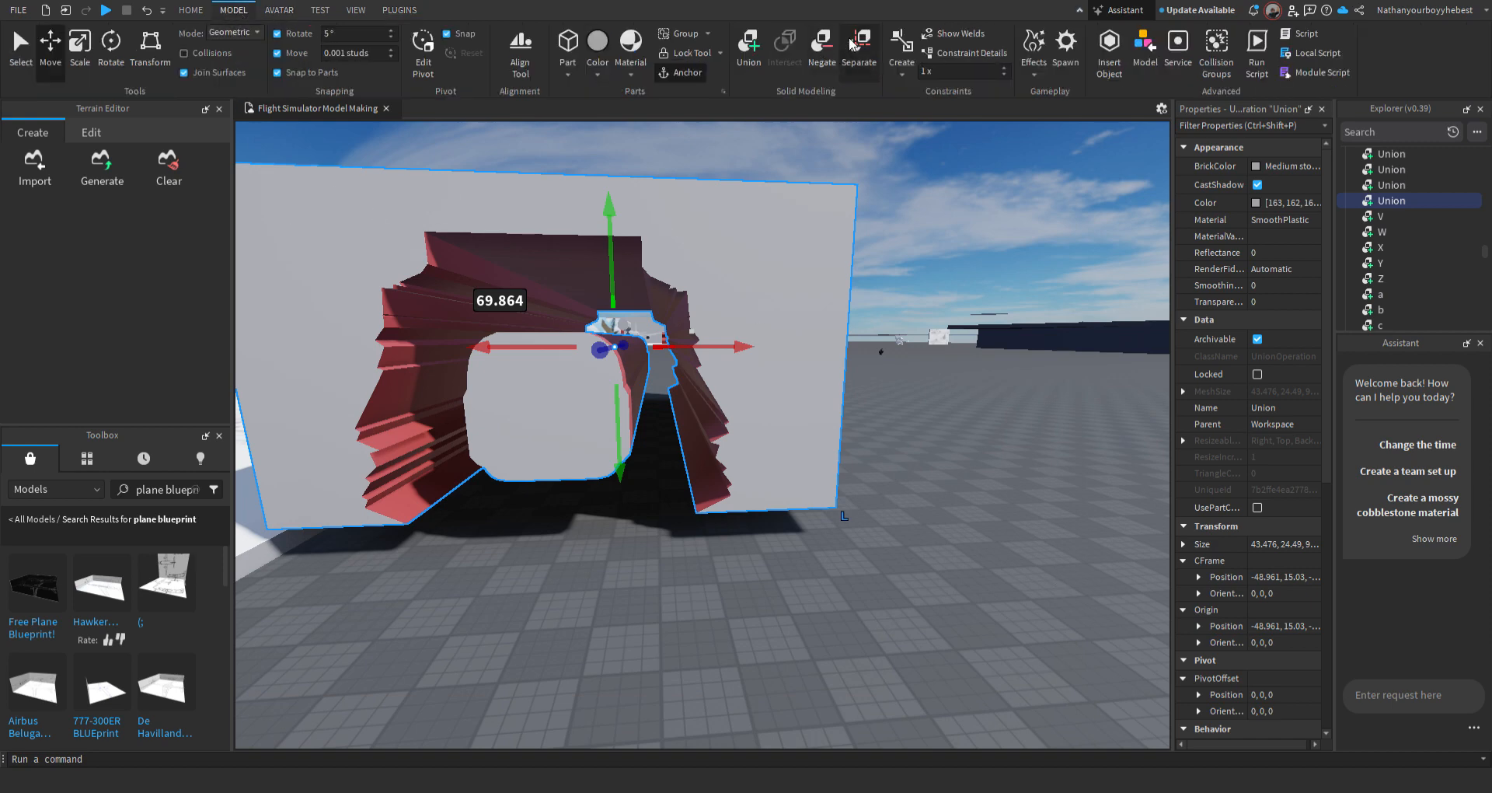
{"action": "key", "text": "ctrl+z"}
{"action": "right_click_drag", "start_coordinate": [773, 347], "coordinate": [787, 435]}
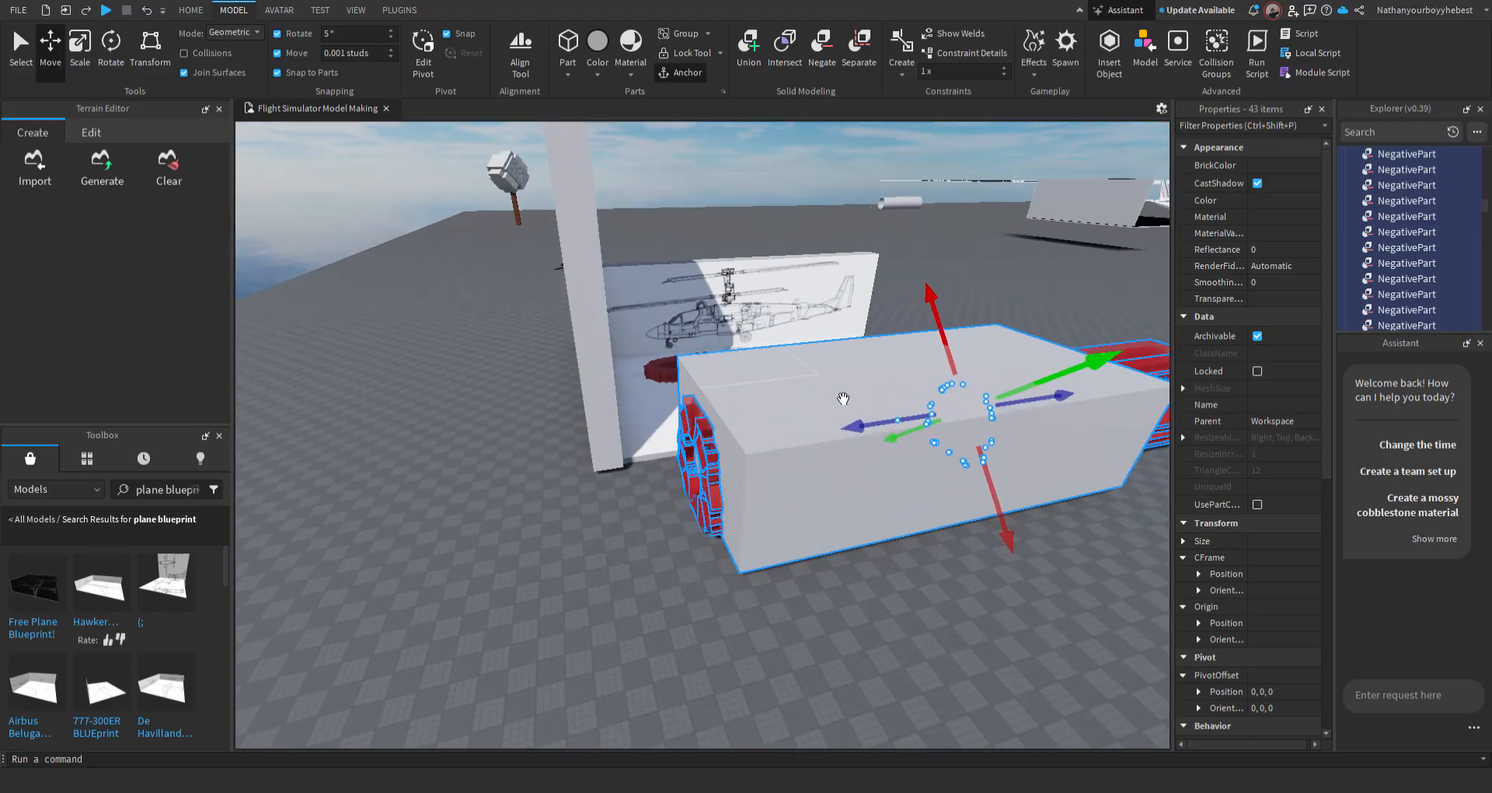
{"action": "left_click", "coordinate": [782, 485]}
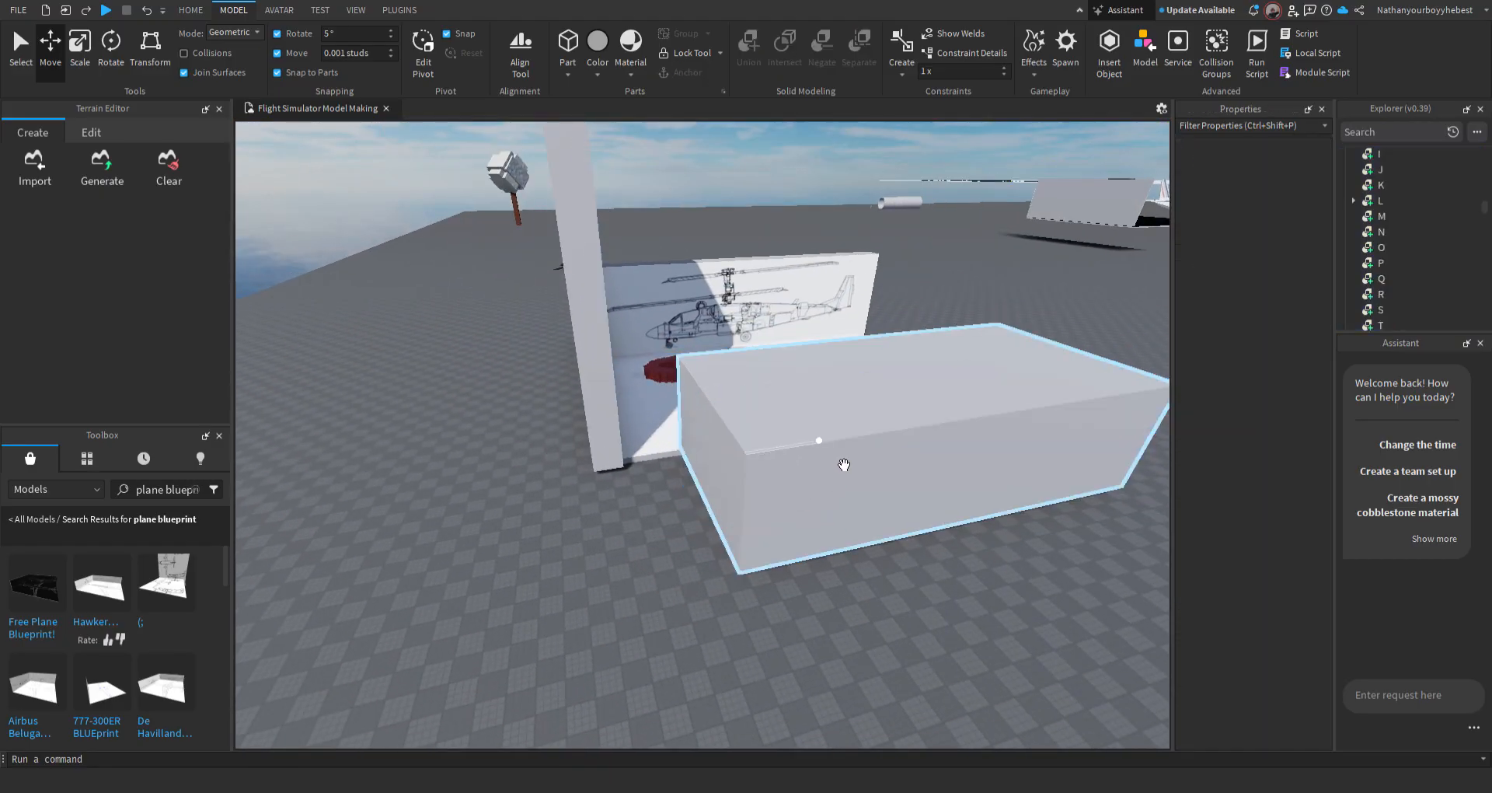
Reposition the solid grey block beside the helicopter's top-view blueprint
{"action": "left_click", "coordinate": [844, 465]}
{"action": "right_click_drag", "start_coordinate": [846, 464], "coordinate": [888, 462]}
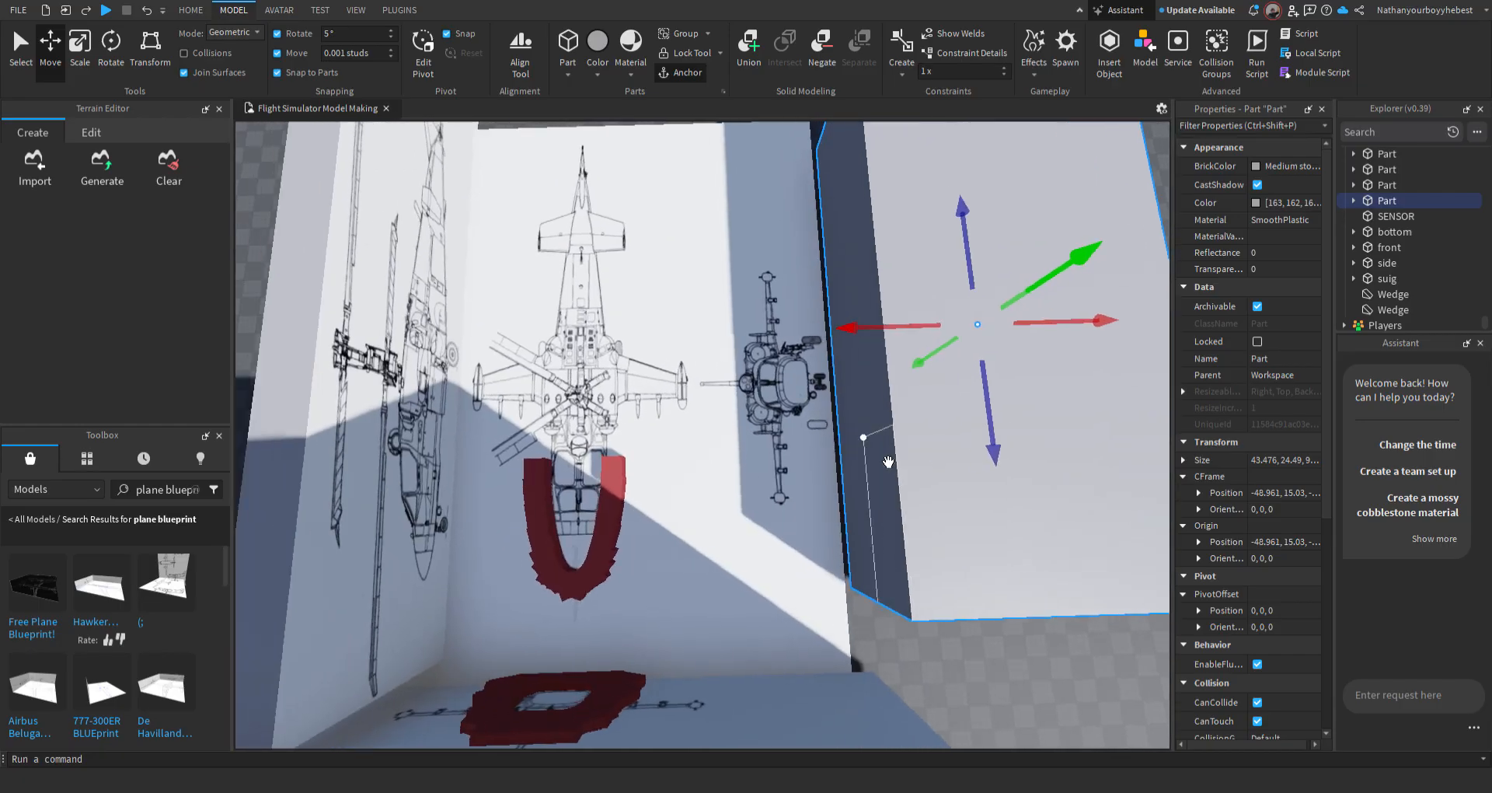
{"action": "left_click_drag", "start_coordinate": [881, 352], "coordinate": [684, 325]}
{"action": "right_click_drag", "start_coordinate": [685, 328], "coordinate": [694, 339]}
{"action": "left_click_drag", "start_coordinate": [693, 143], "coordinate": [1111, 146]}
Select all the red nose-arch blocks without the background part, and activate the Resize tool in Building Tools by F3X
{"action": "right_click_drag", "start_coordinate": [766, 367], "coordinate": [715, 385]}
{"action": "left_click_drag", "start_coordinate": [684, 376], "coordinate": [867, 564]}
{"action": "key", "text": "w"}
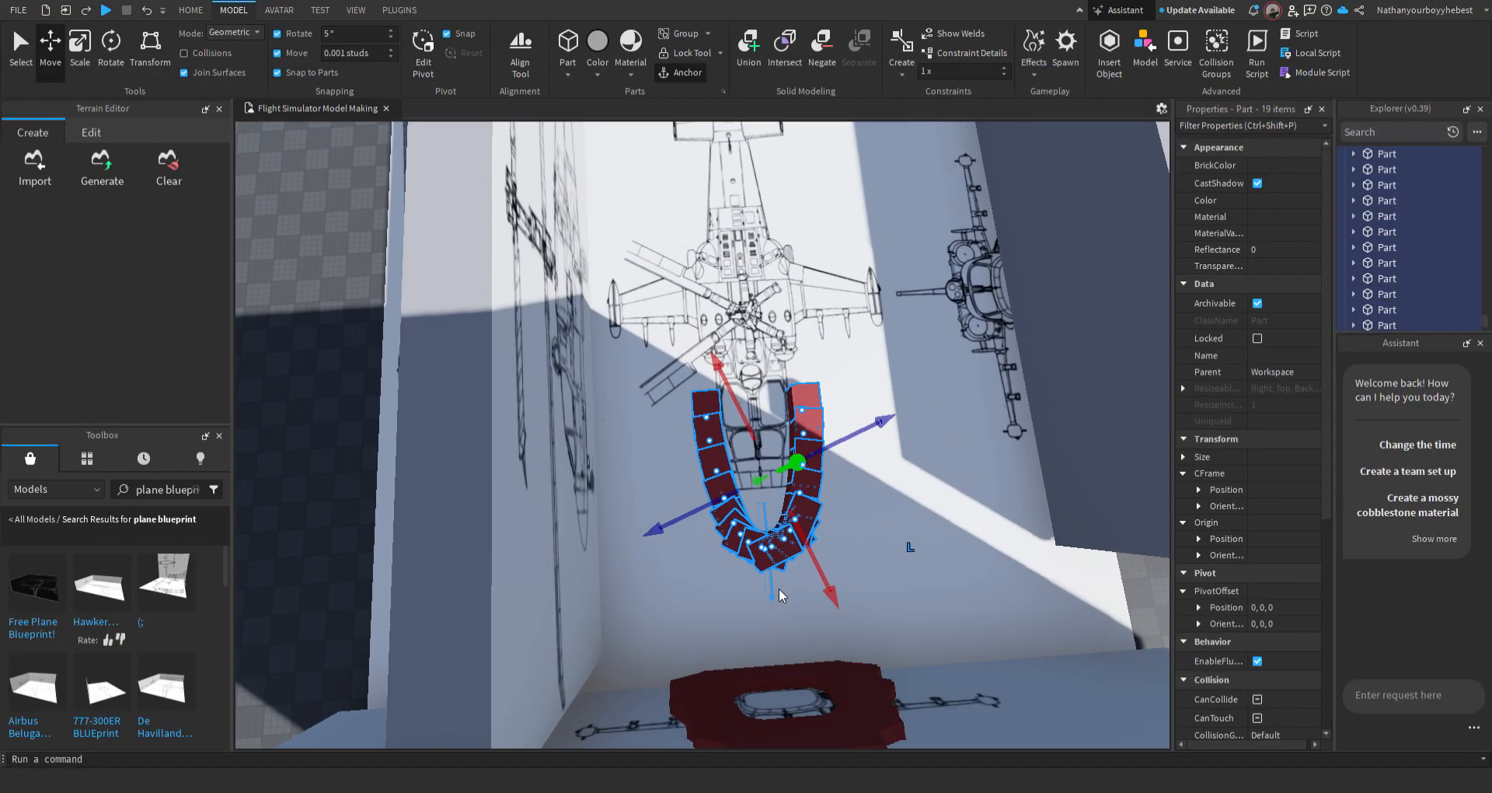
{"action": "left_click", "coordinate": [772, 584], "text": "ctrl"}
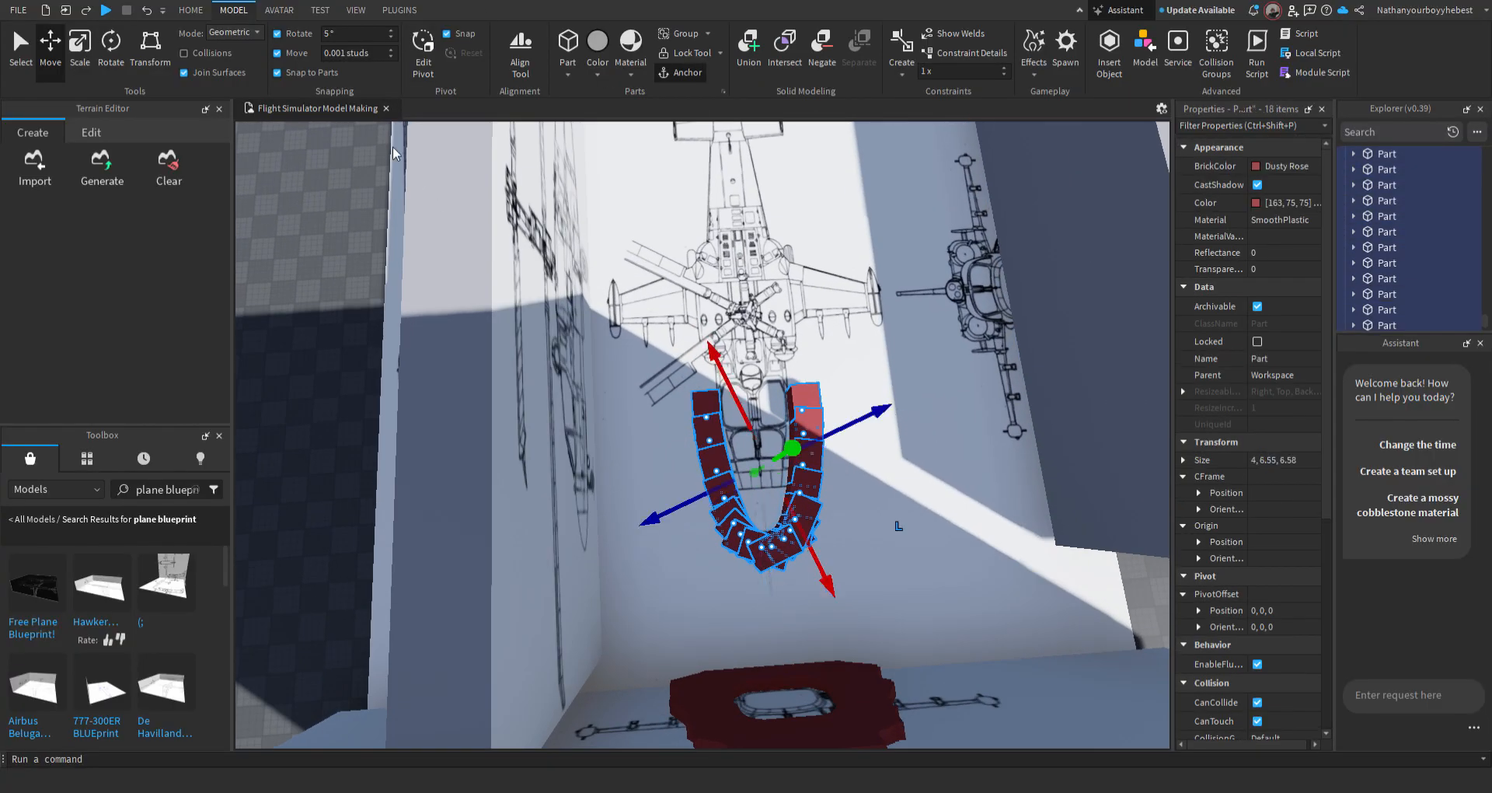
{"action": "left_click", "coordinate": [398, 10]}
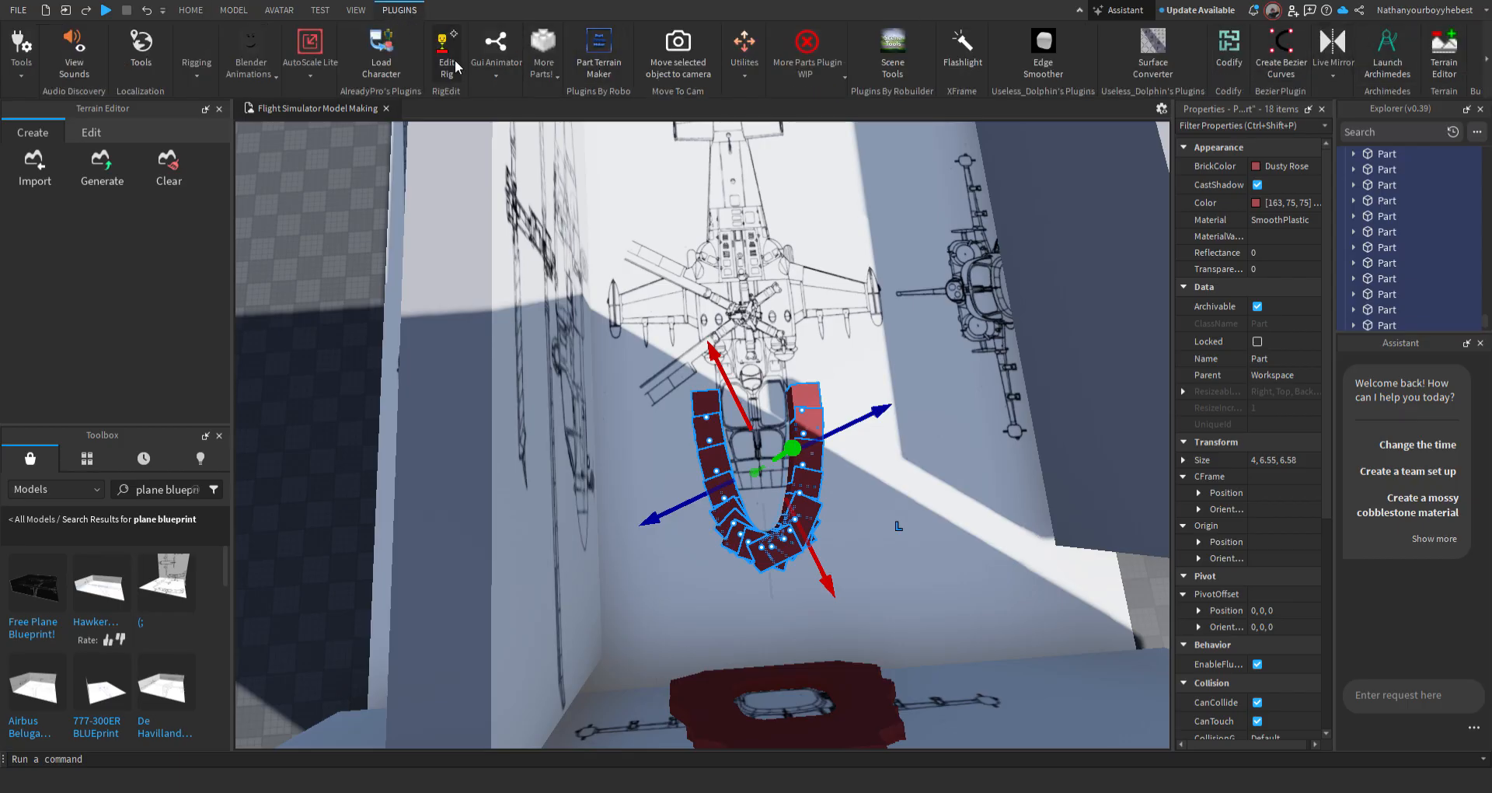
{"action": "left_click", "coordinate": [1486, 53]}
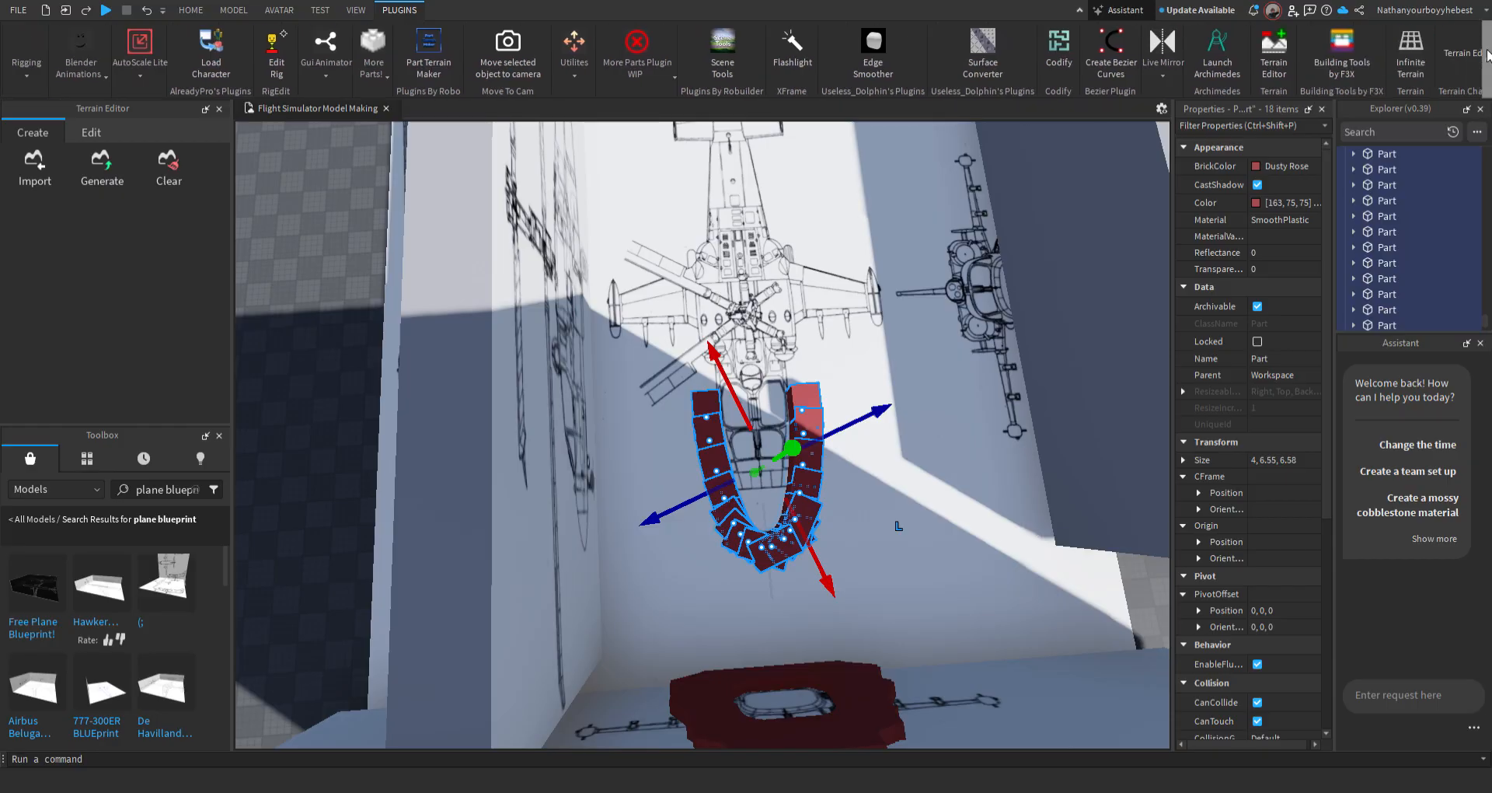
{"action": "right_click_drag", "start_coordinate": [1018, 350], "coordinate": [1014, 356]}
{"action": "left_click", "coordinate": [1148, 362]}
{"action": "key", "text": "f"}
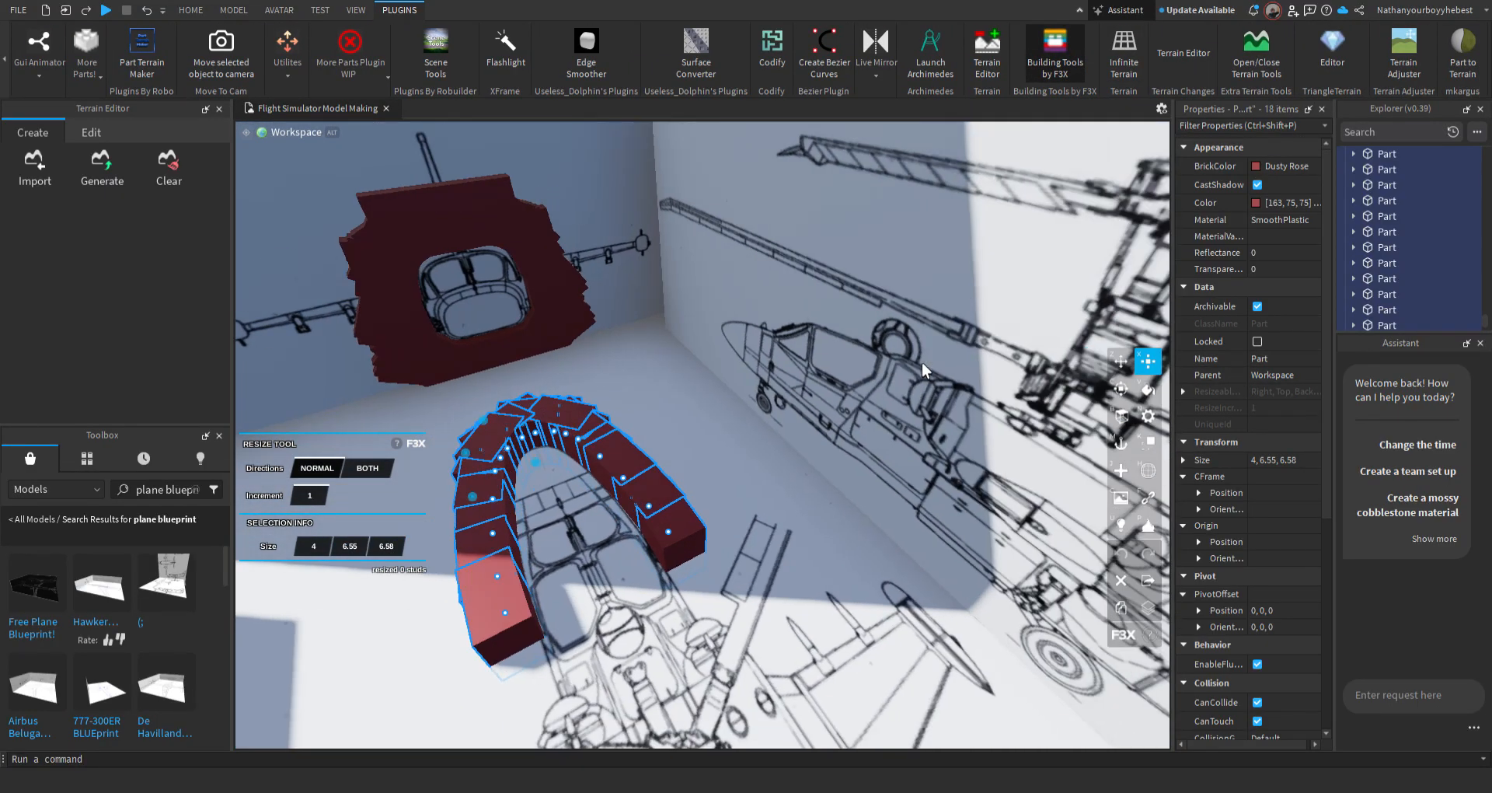
Stretch the selected nose-arch blocks by 31 studs to a Y size of 37.55, and close Building Tools by F3X
{"action": "key", "text": "w"}
{"action": "right_click_drag", "start_coordinate": [858, 333], "coordinate": [858, 332]}
{"action": "left_click_drag", "start_coordinate": [767, 327], "coordinate": [803, 244]}
{"action": "key", "text": "s"}
{"action": "right_click_drag", "start_coordinate": [804, 244], "coordinate": [802, 246]}
{"action": "left_click_drag", "start_coordinate": [804, 244], "coordinate": [785, 364]}
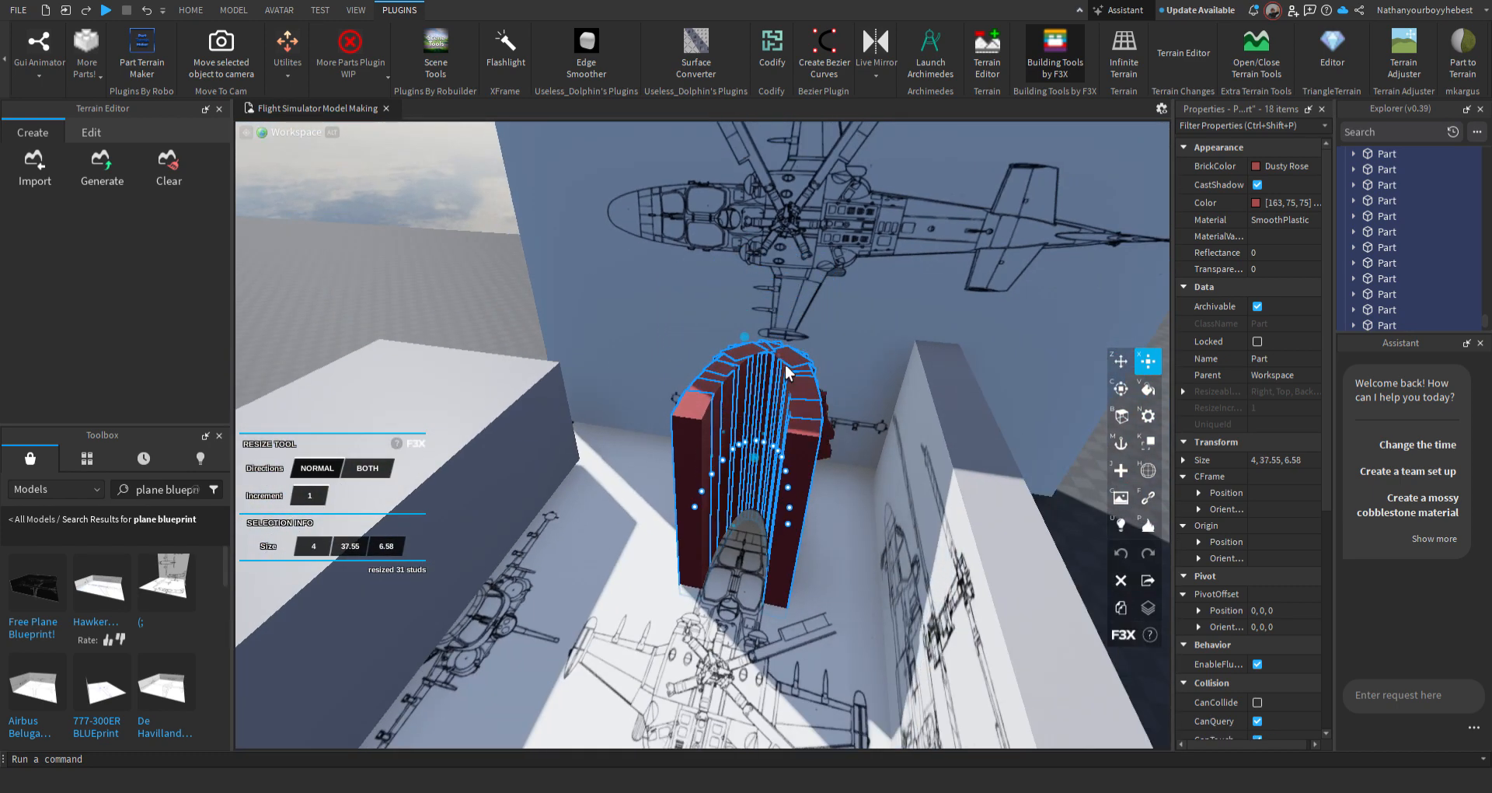
{"action": "key", "text": "d"}
{"action": "right_click_drag", "start_coordinate": [949, 226], "coordinate": [948, 227]}
{"action": "left_click", "coordinate": [1067, 72]}
Move the solid grey block sideways onto the floor blueprint in front of the red arch, to X position 22.994
{"action": "right_click_drag", "start_coordinate": [852, 309], "coordinate": [852, 309]}
{"action": "key", "text": "w"}
{"action": "key", "text": "a"}
{"action": "left_click", "coordinate": [764, 401]}
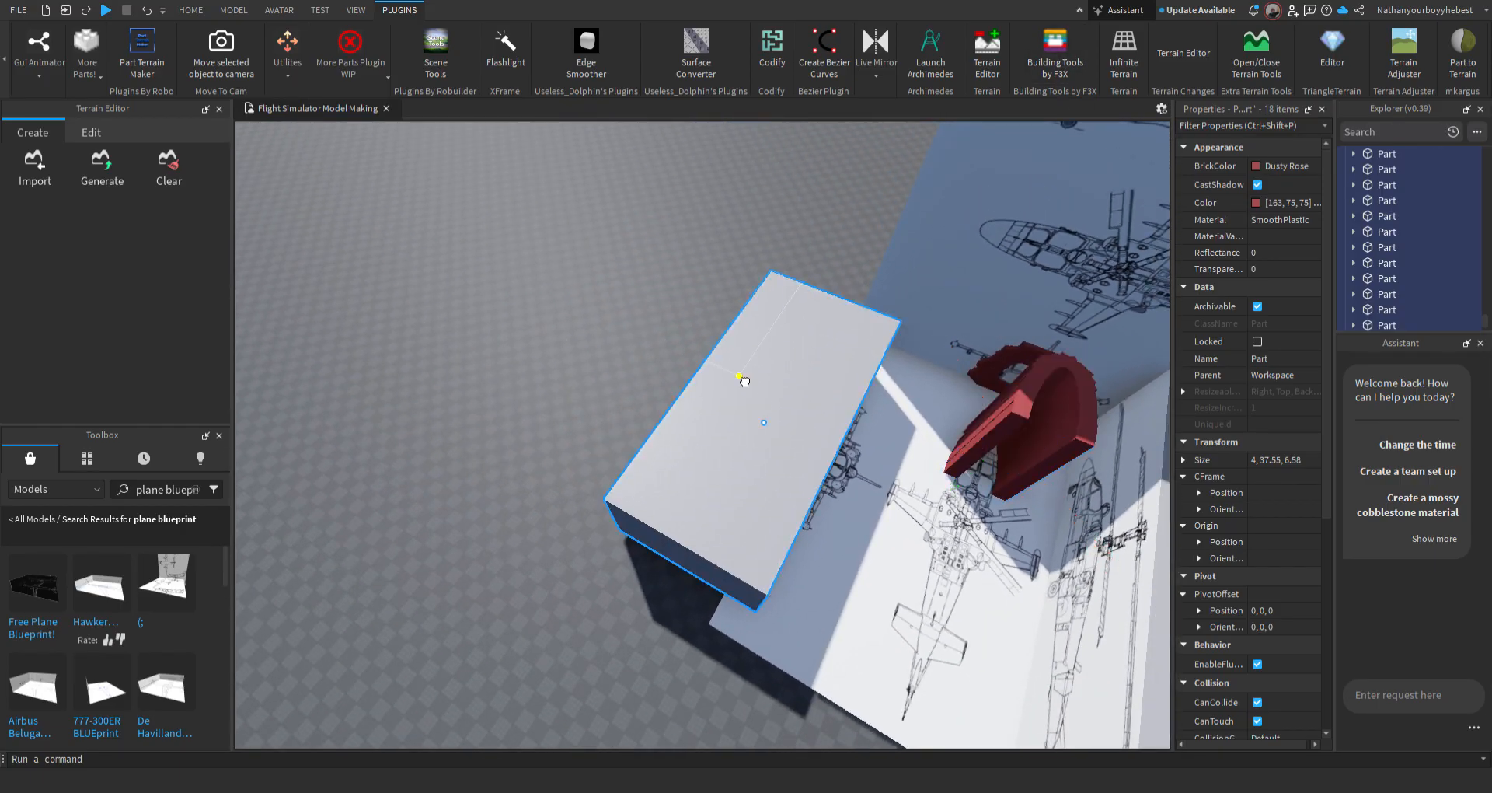
{"action": "left_click_drag", "start_coordinate": [896, 494], "coordinate": [926, 533]}
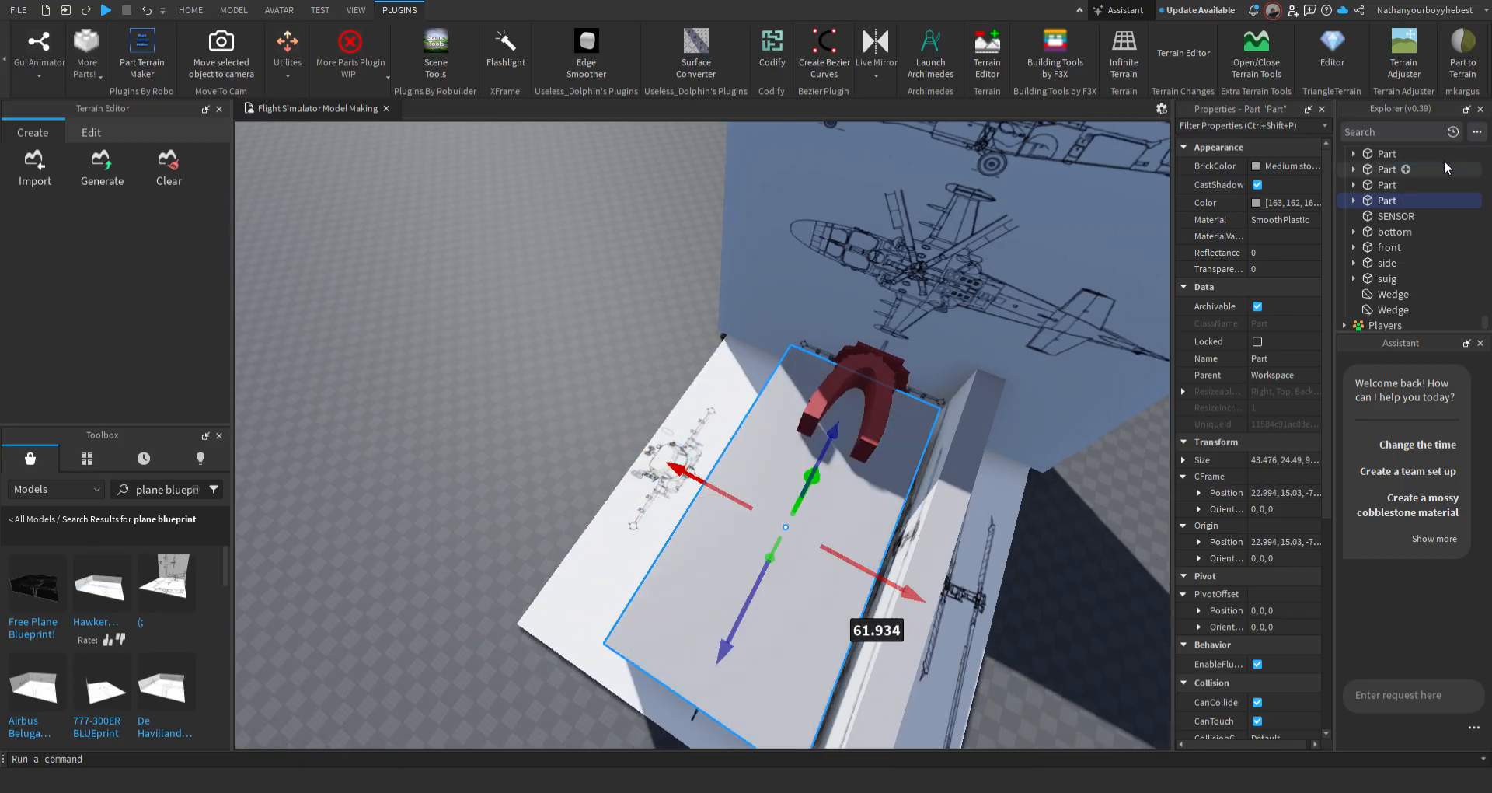
Search the Explorer for "FRONT" and select the front blueprint part
{"action": "scroll", "coordinate": [1408, 247], "scroll_direction": "up", "scroll_amount": 5}
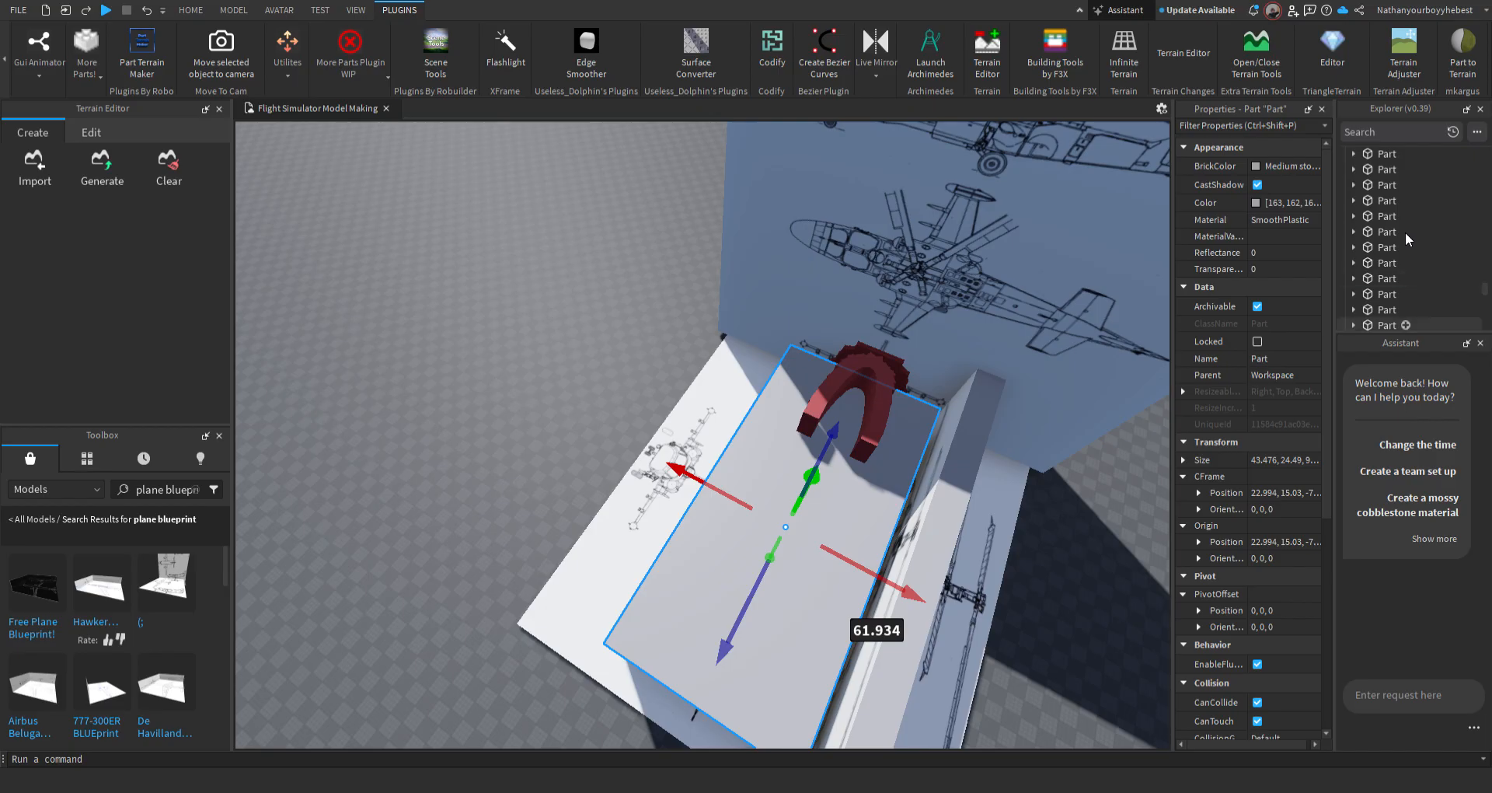
{"action": "left_click", "coordinate": [1378, 134]}
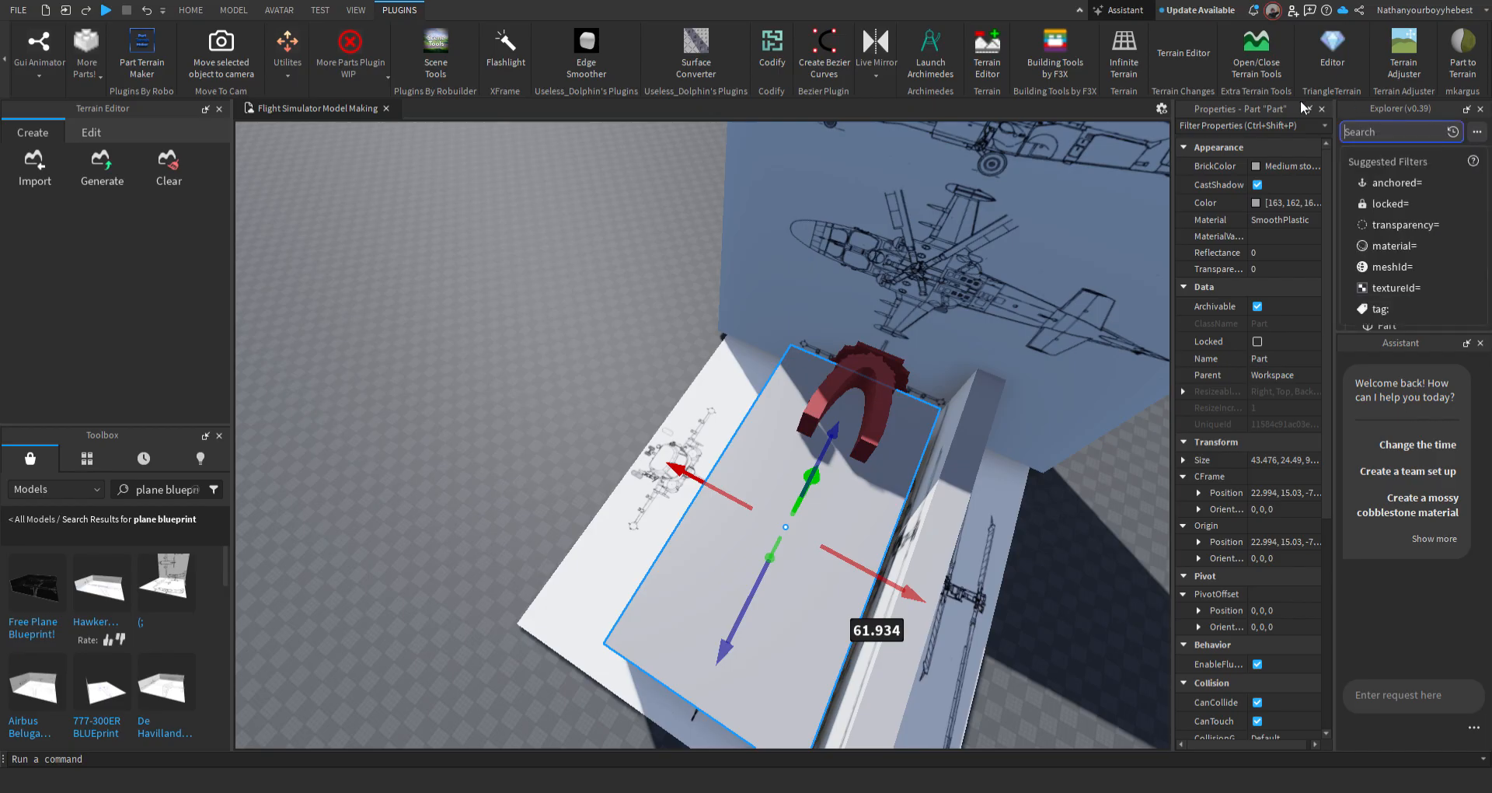
{"action": "type", "text": "FRONT"}
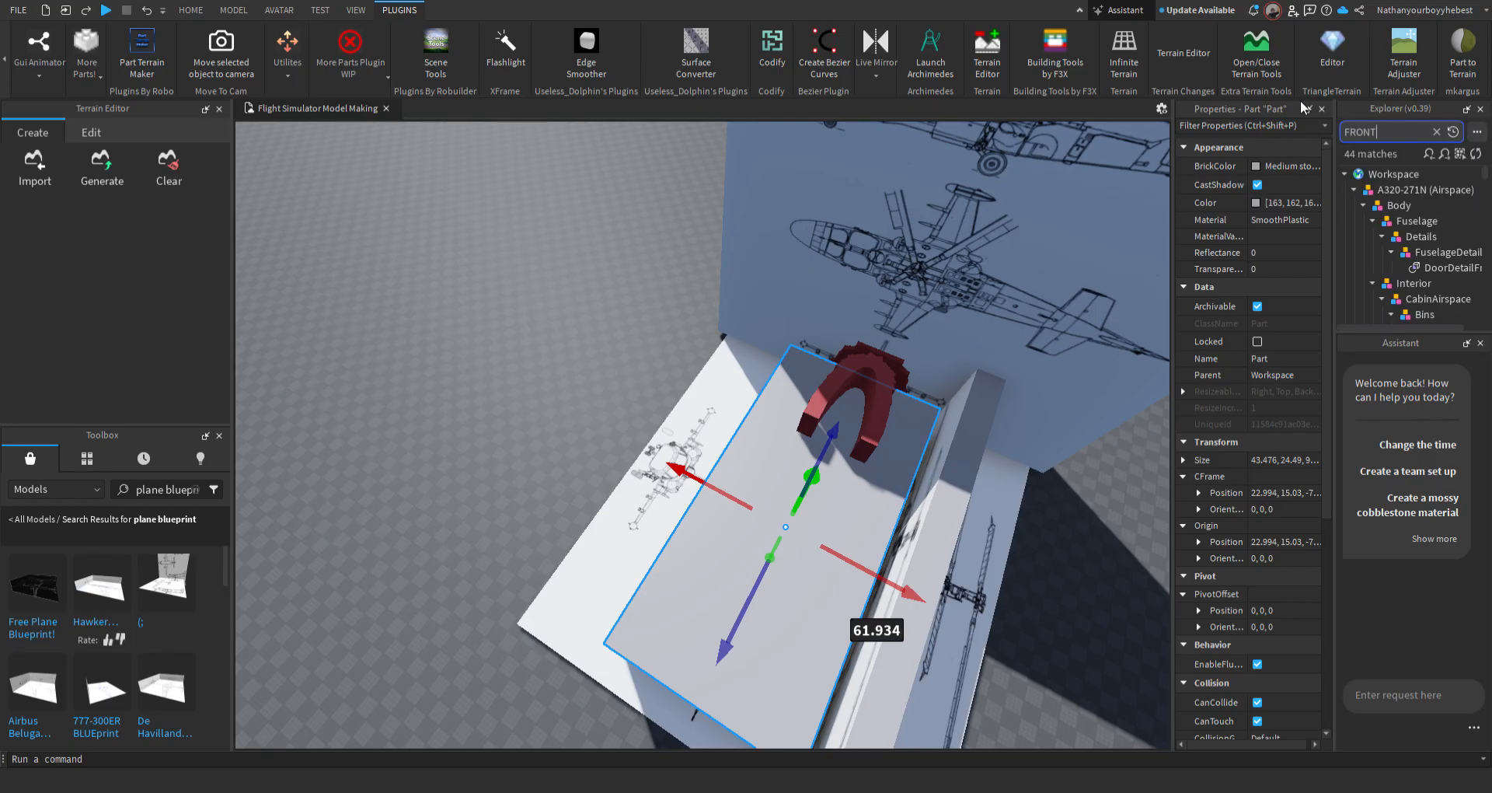
{"action": "scroll", "coordinate": [1427, 196], "scroll_direction": "down", "scroll_amount": 6}
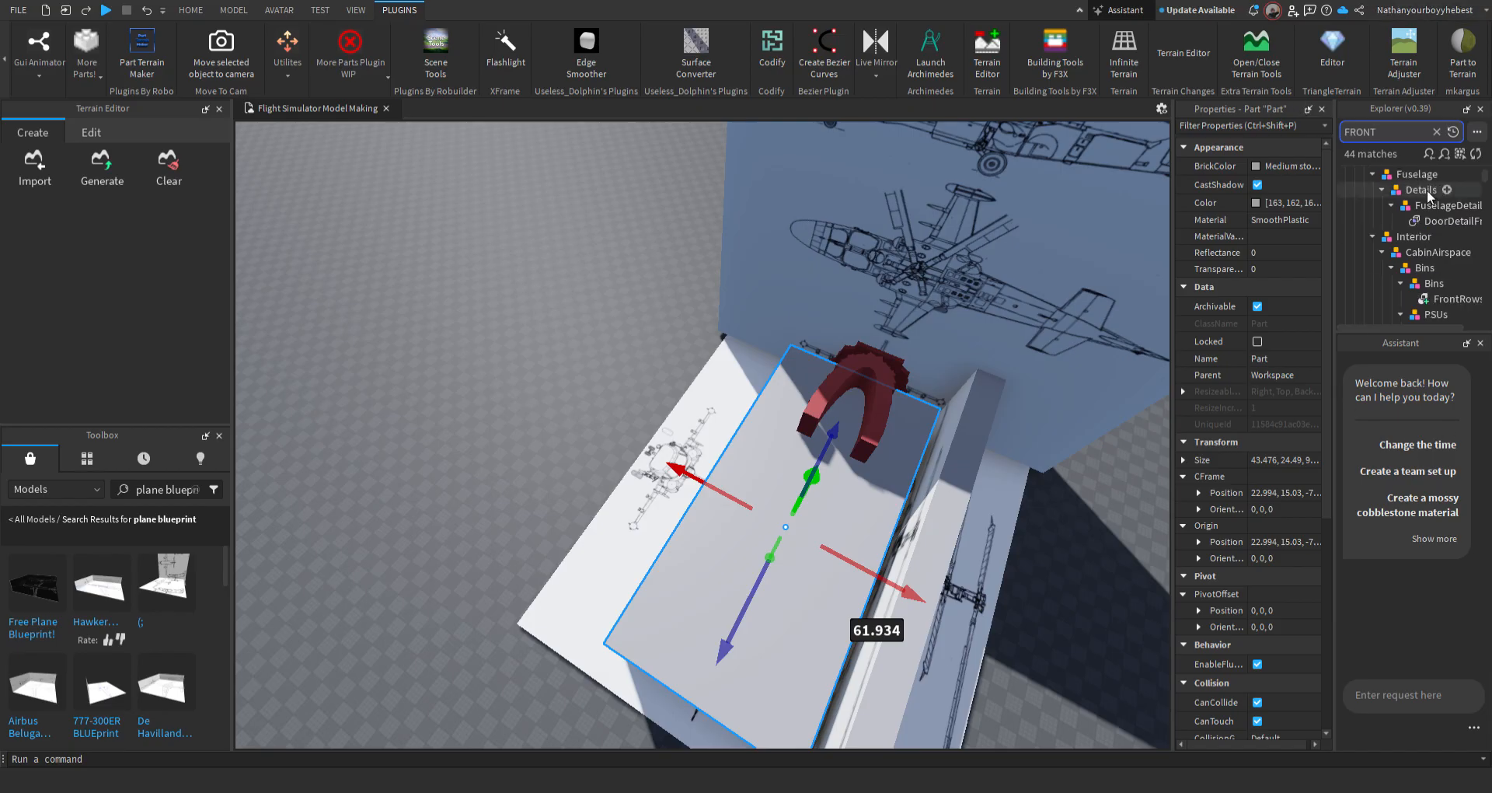
{"action": "scroll", "coordinate": [1427, 190], "scroll_direction": "down", "scroll_amount": 10}
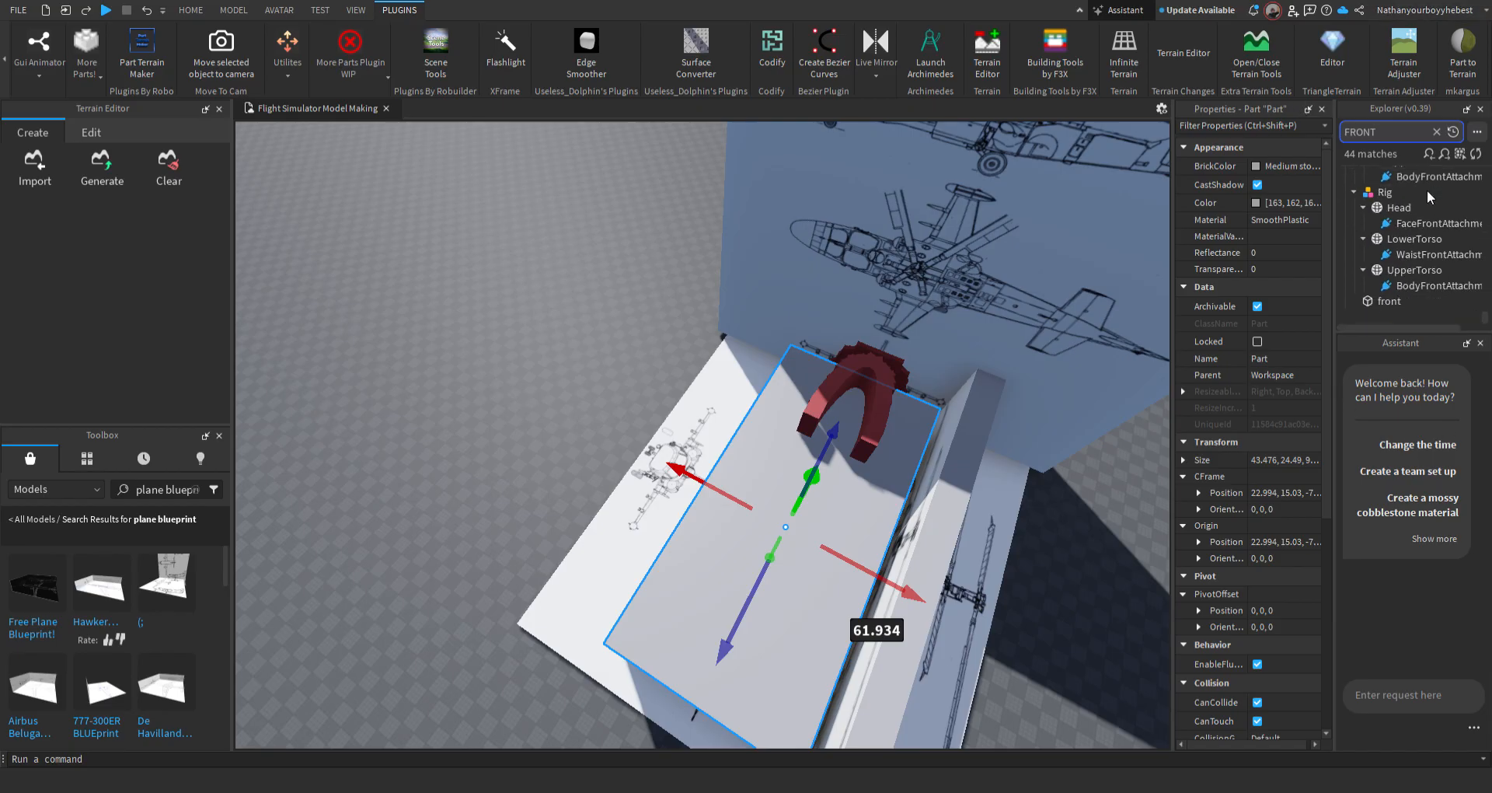
{"action": "left_click", "coordinate": [1383, 302]}
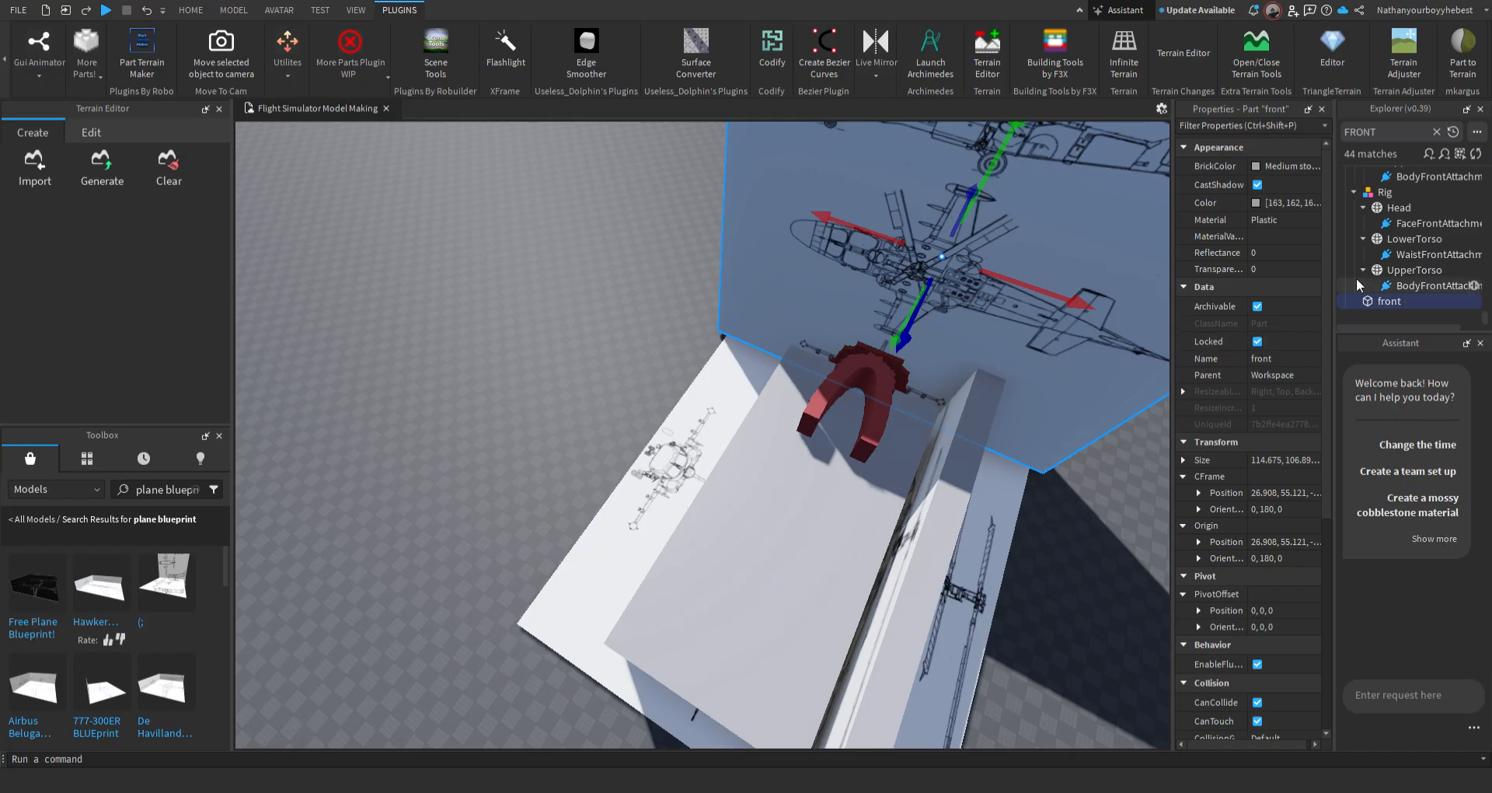
Search the Explorer for "botto" and select the bottom blueprint part
{"action": "left_click", "coordinate": [1437, 131]}
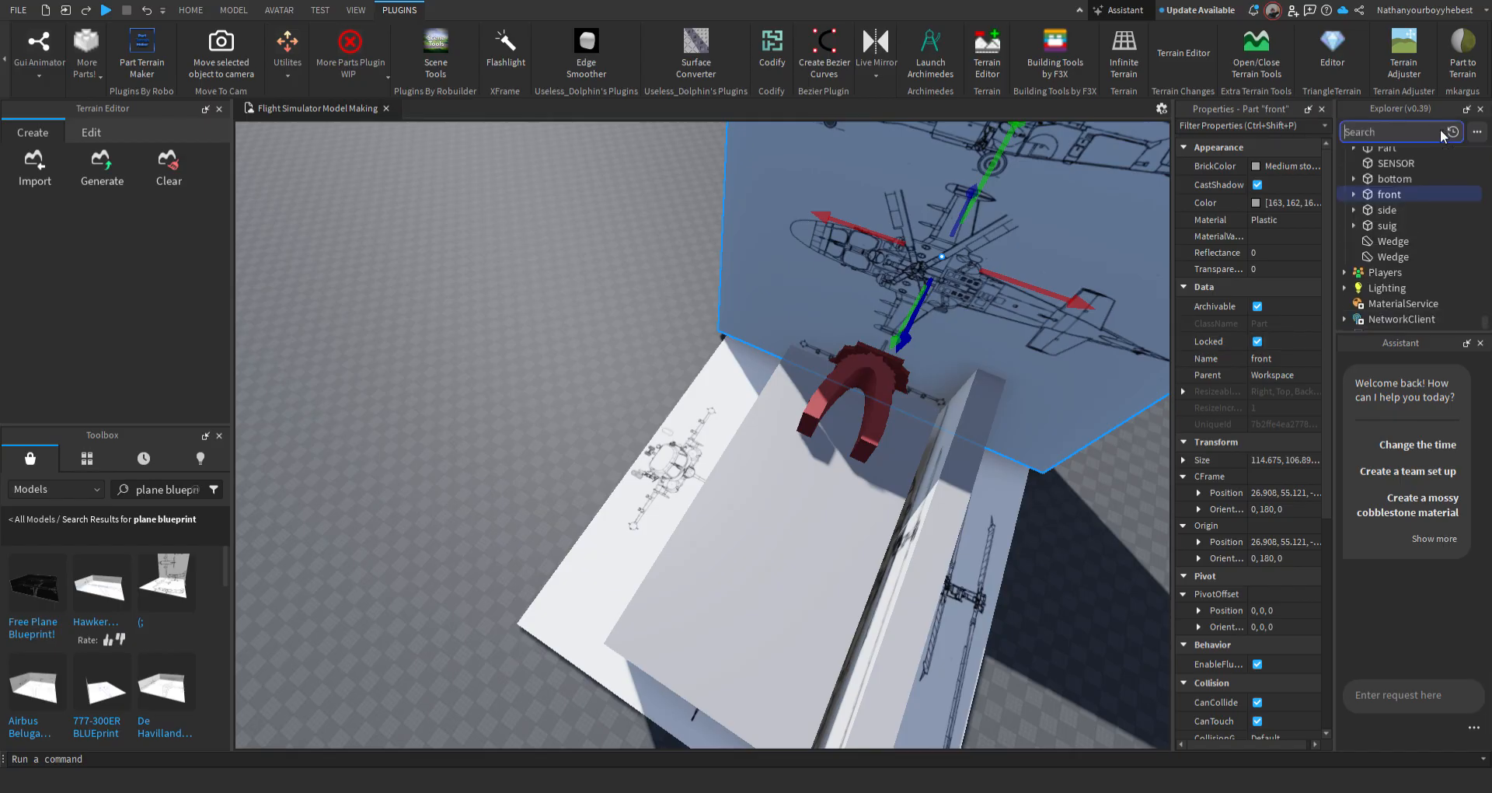
{"action": "type", "text": "bottom"}
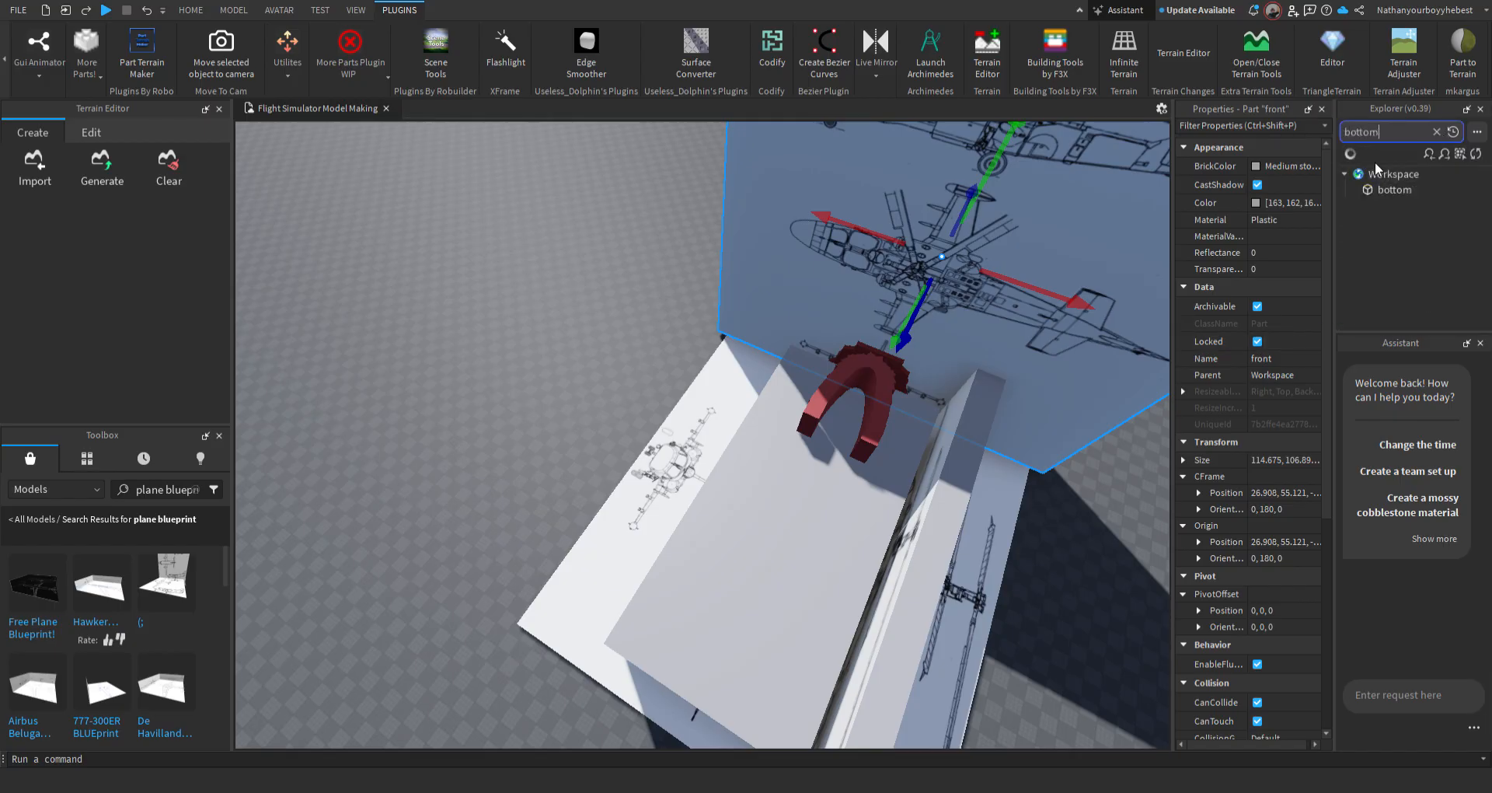
{"action": "key", "text": "BackSpace"}
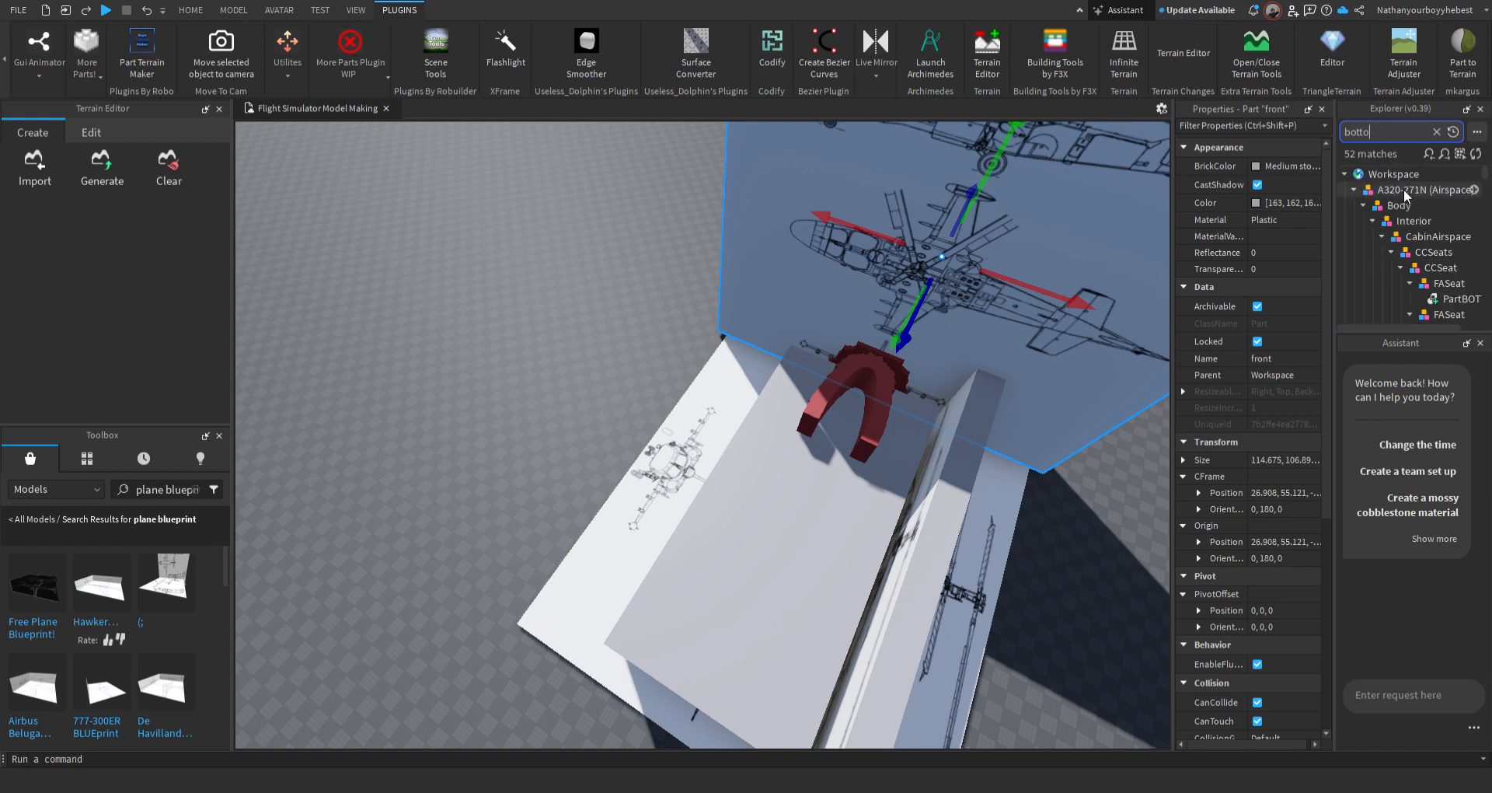
{"action": "scroll", "coordinate": [1401, 274], "scroll_direction": "down", "scroll_amount": 10}
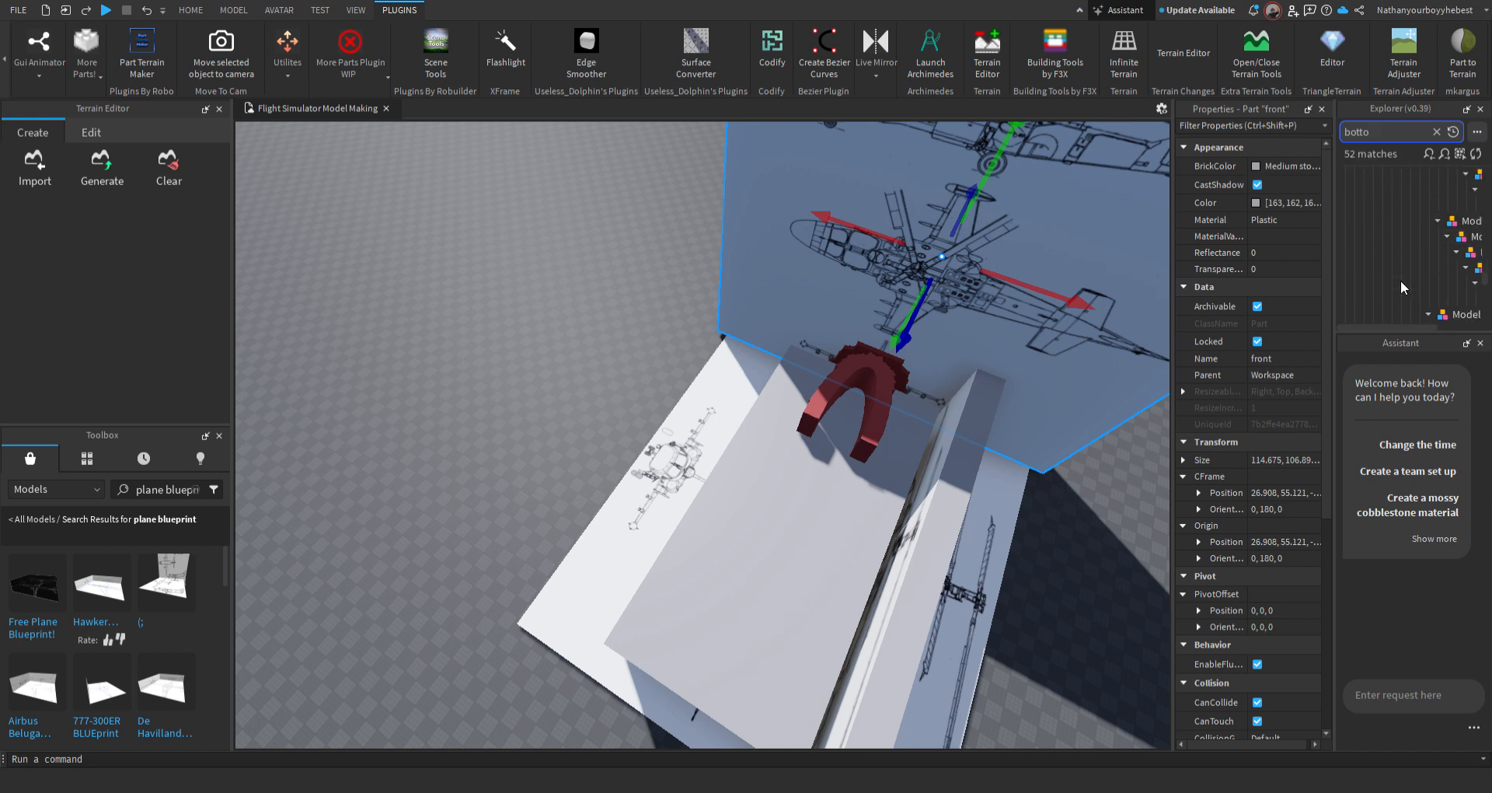
{"action": "left_click", "coordinate": [1373, 300]}
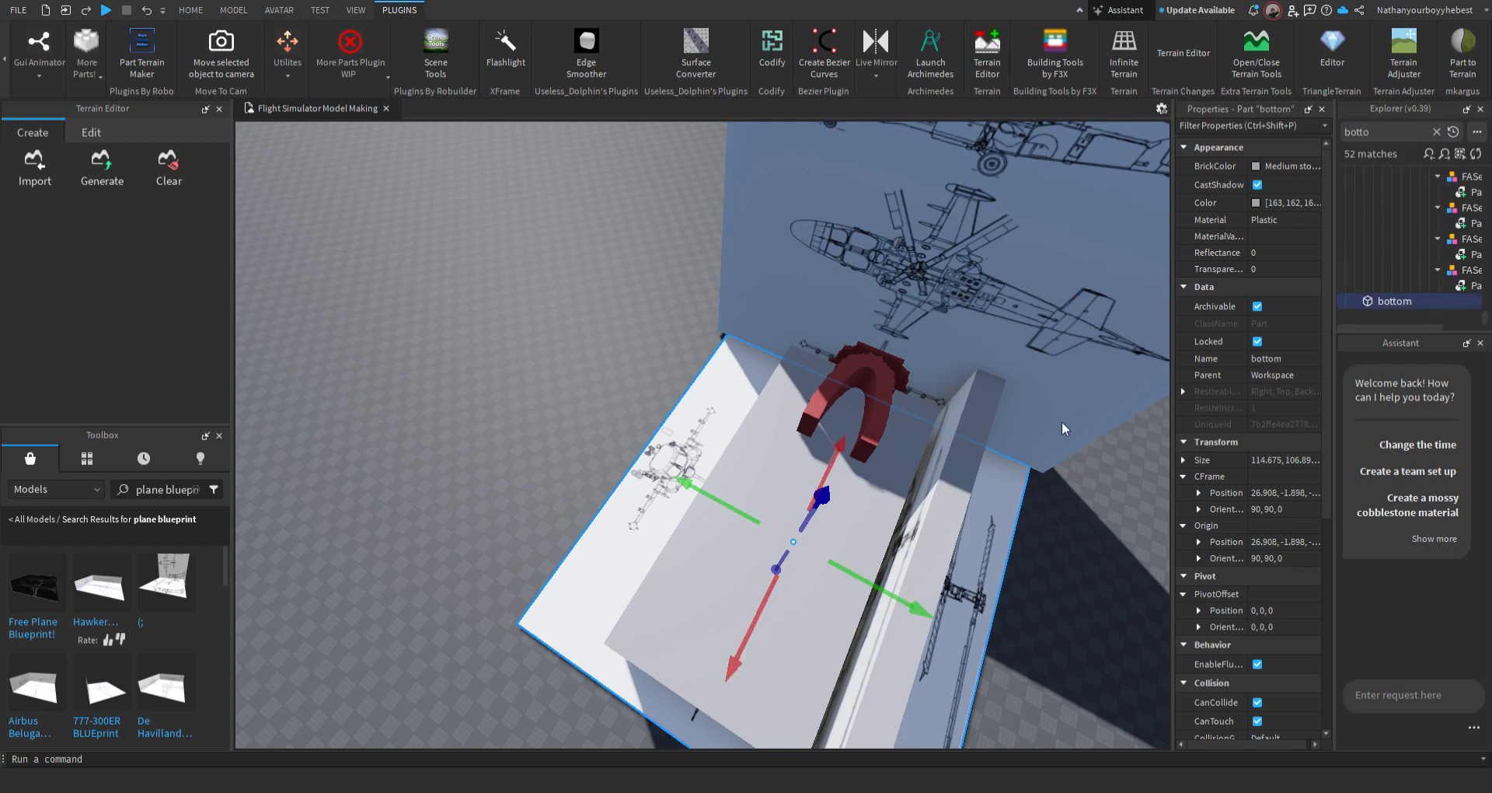
Try applying the bottom blueprint's X size of 114.675 to the solid grey block, and undo the change
{"action": "left_click", "coordinate": [1180, 457]}
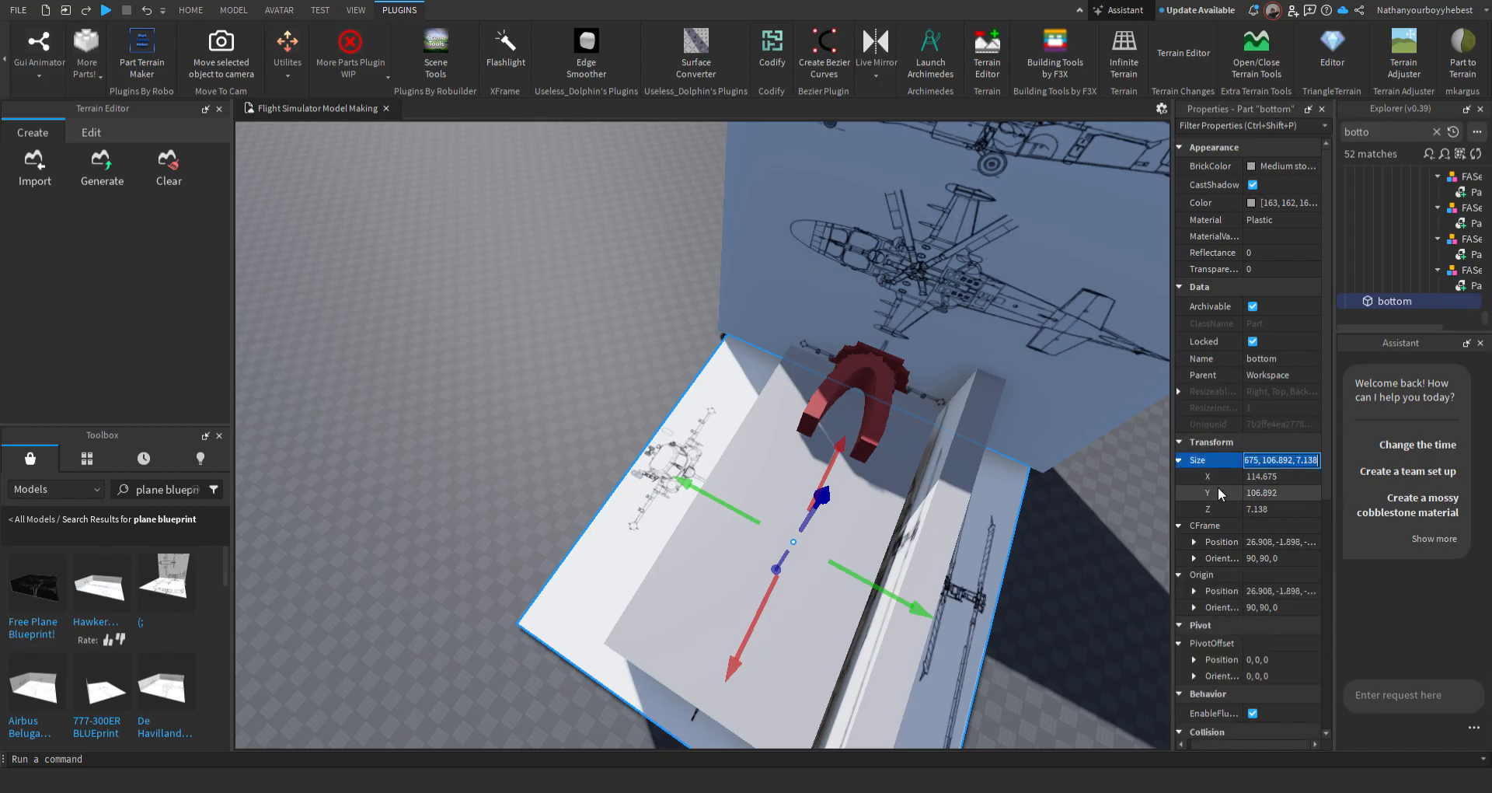
{"action": "left_click", "coordinate": [1276, 478]}
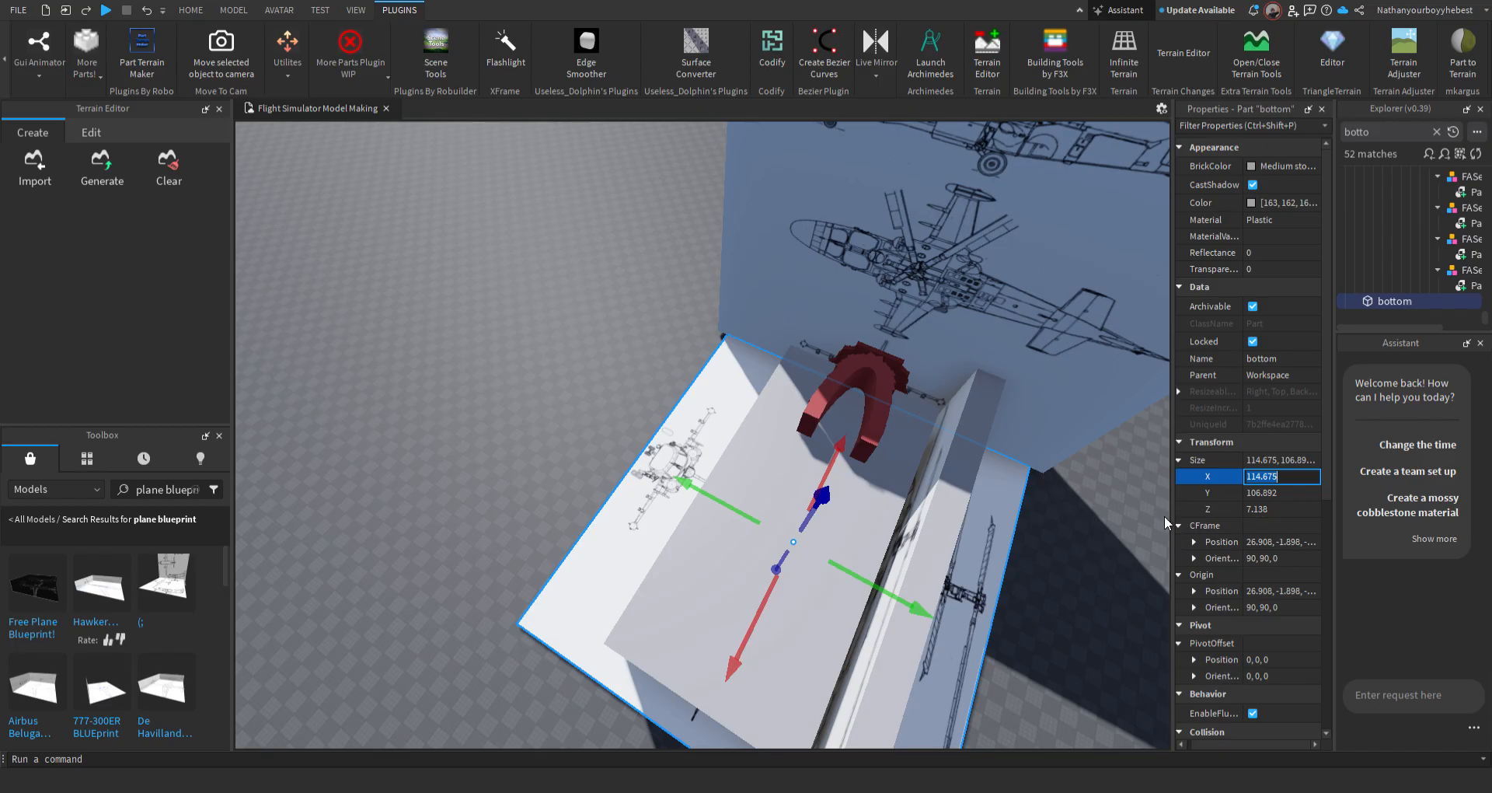
{"action": "left_click", "coordinate": [767, 472]}
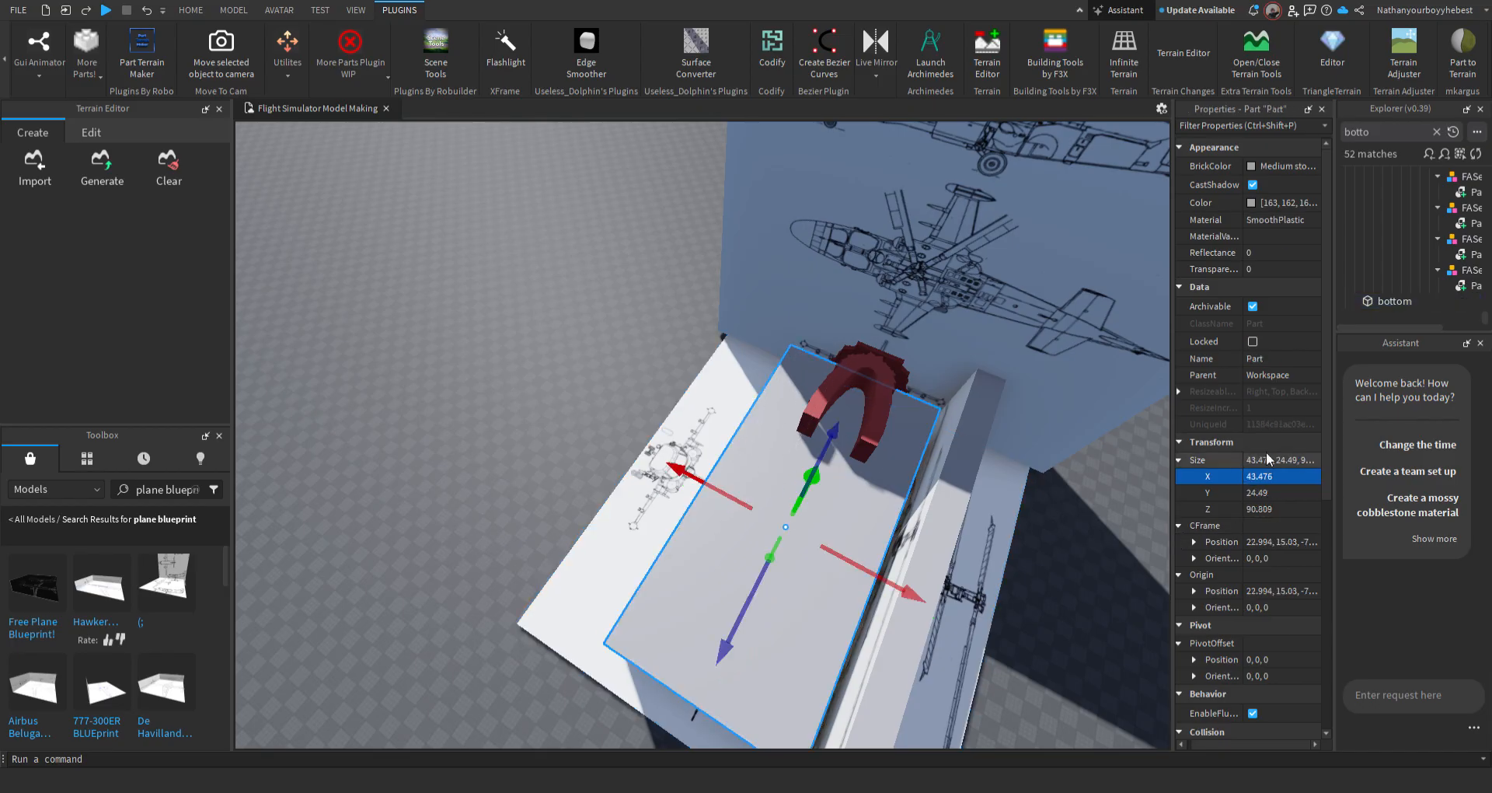
{"action": "left_click", "coordinate": [1271, 478]}
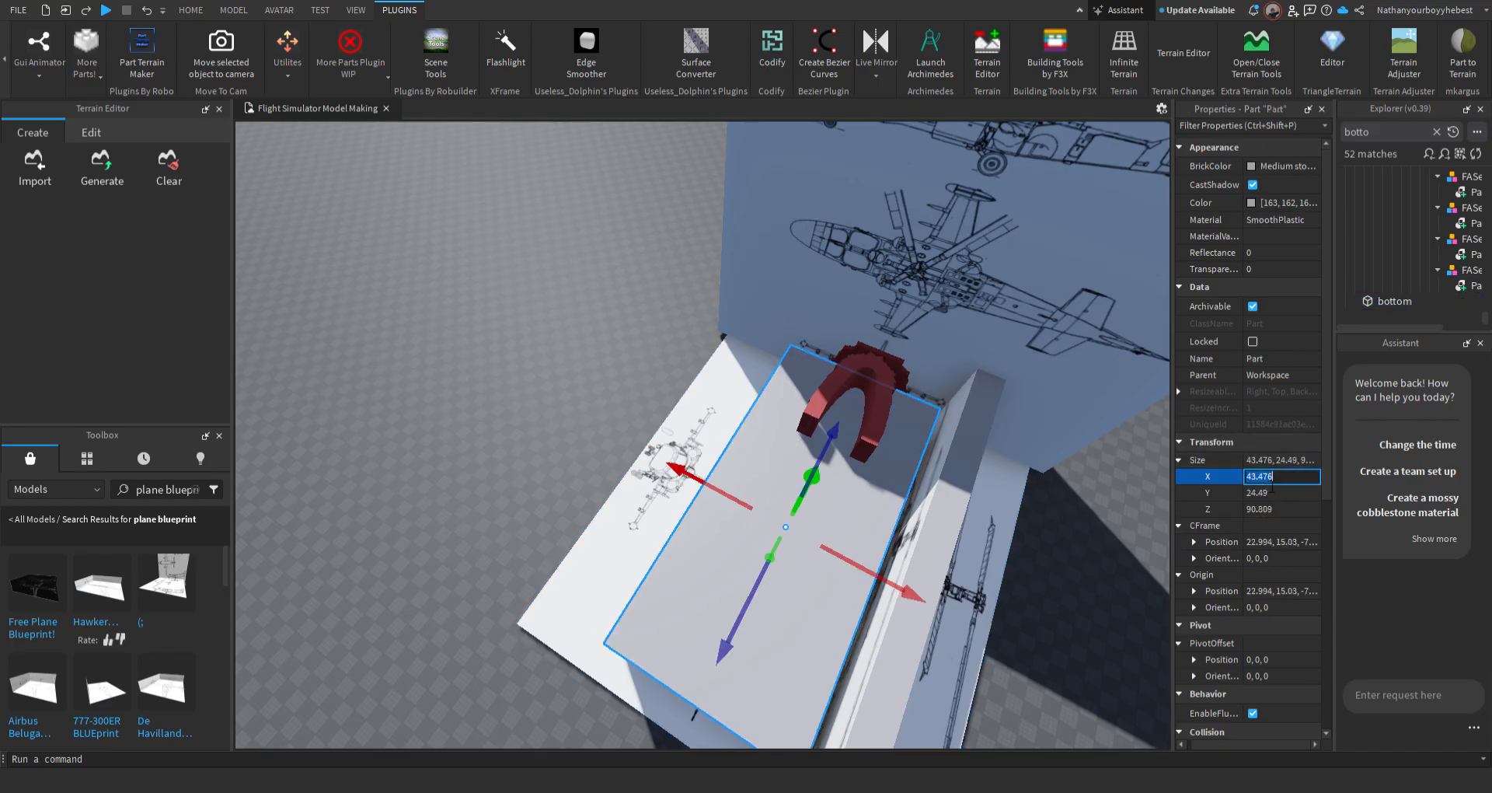
{"action": "type", "text": "114.675"}
{"action": "key", "text": "Return"}
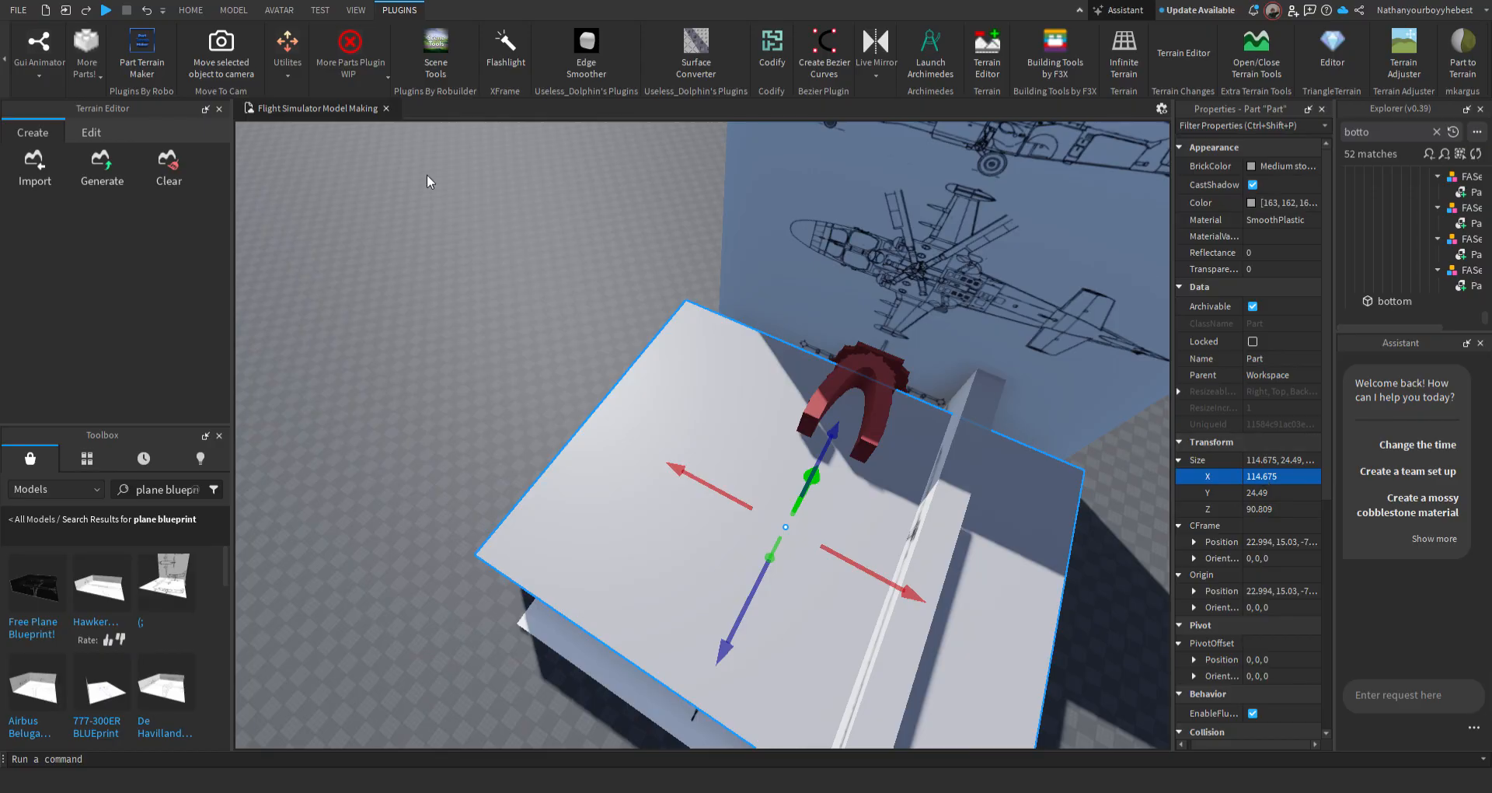
{"action": "left_click", "coordinate": [147, 10]}
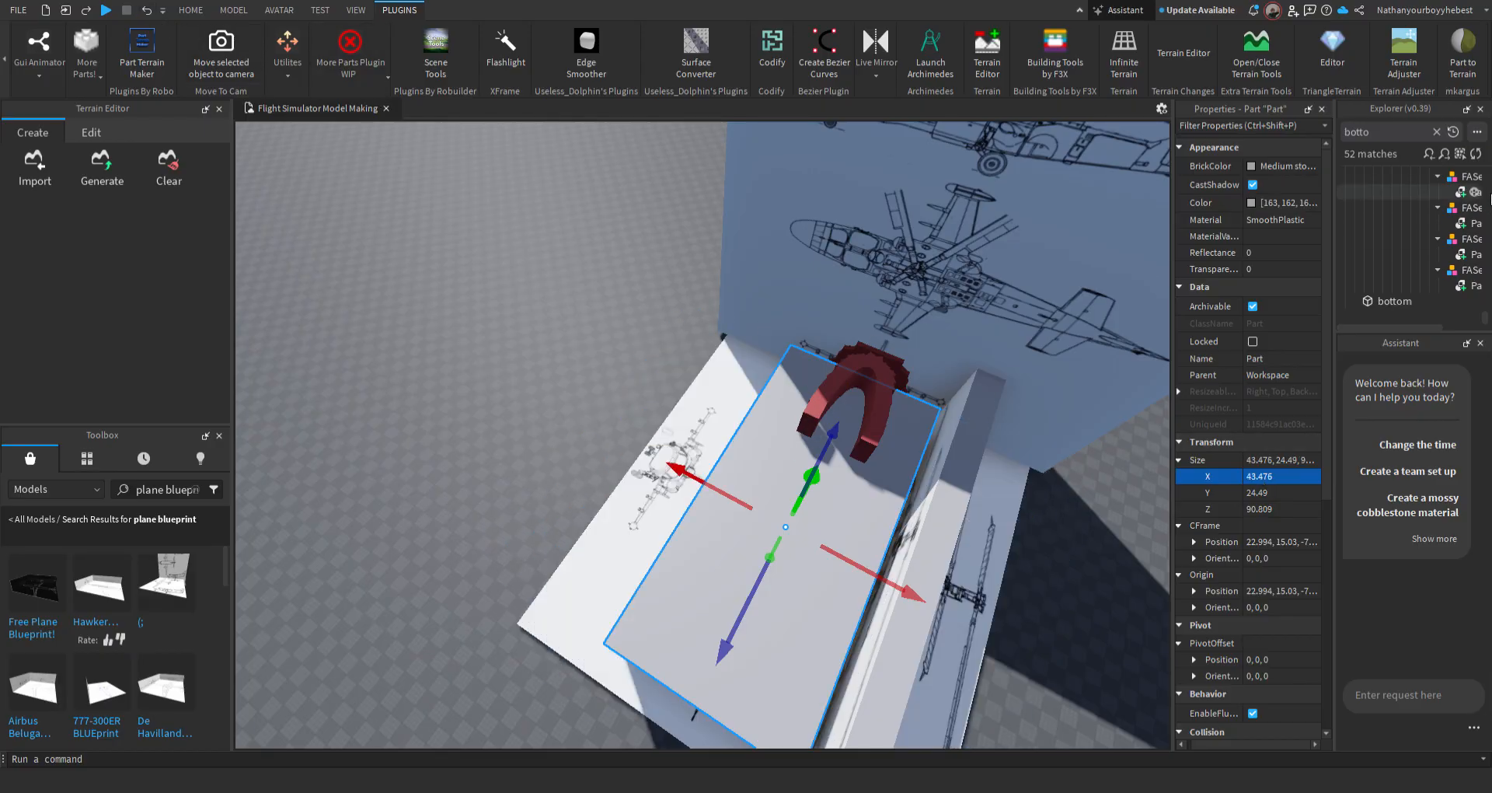
Reselect the bottom blueprint part and expand its CFrame position into separate X, Y and Z values
{"action": "left_click", "coordinate": [1391, 300]}
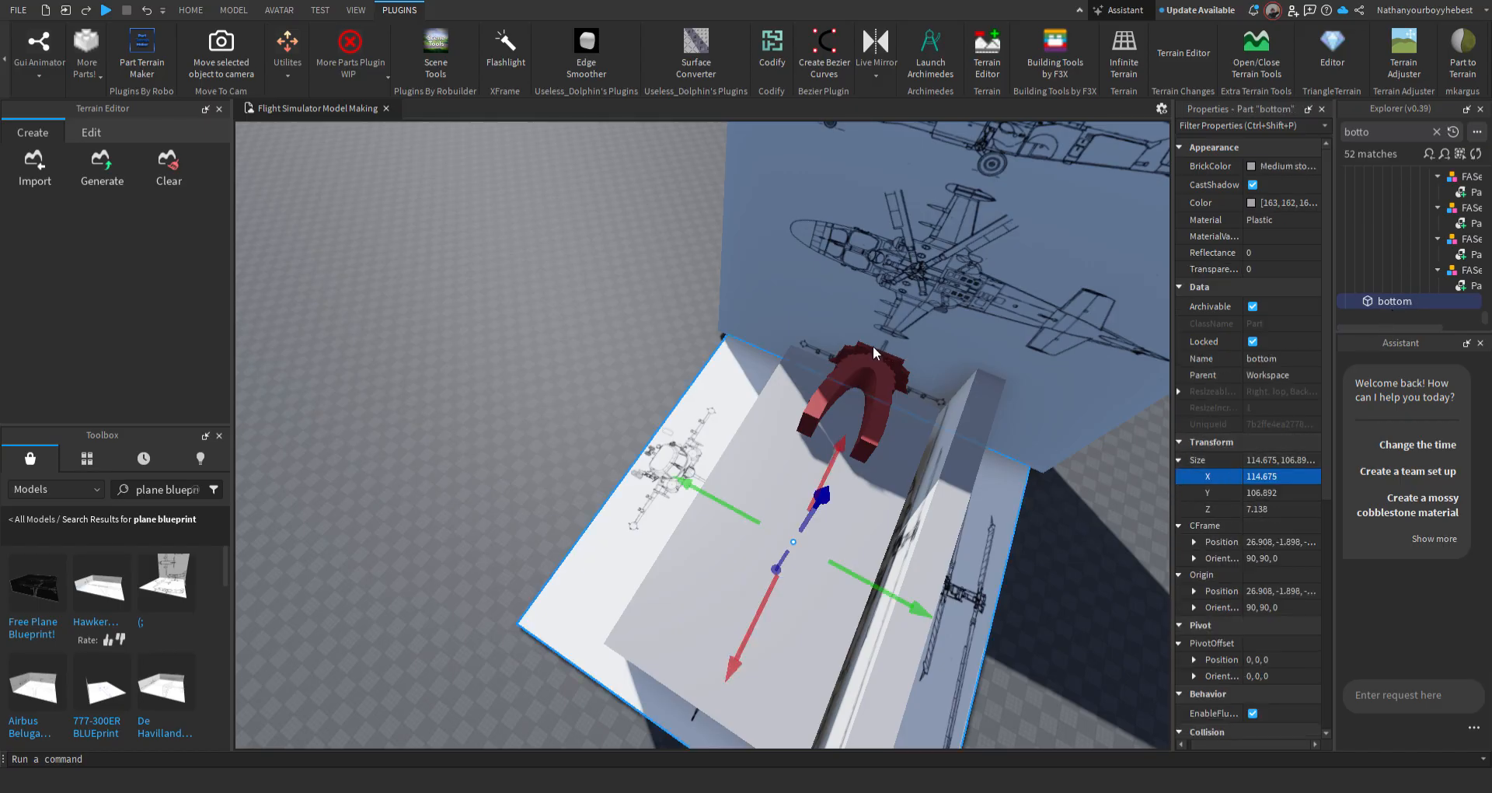
{"action": "right_click_drag", "start_coordinate": [873, 347], "coordinate": [1069, 354]}
{"action": "scroll", "coordinate": [931, 333], "scroll_direction": "down", "scroll_amount": 4}
{"action": "scroll", "coordinate": [957, 334], "scroll_direction": "up", "scroll_amount": 2}
{"action": "left_click", "coordinate": [1276, 546]}
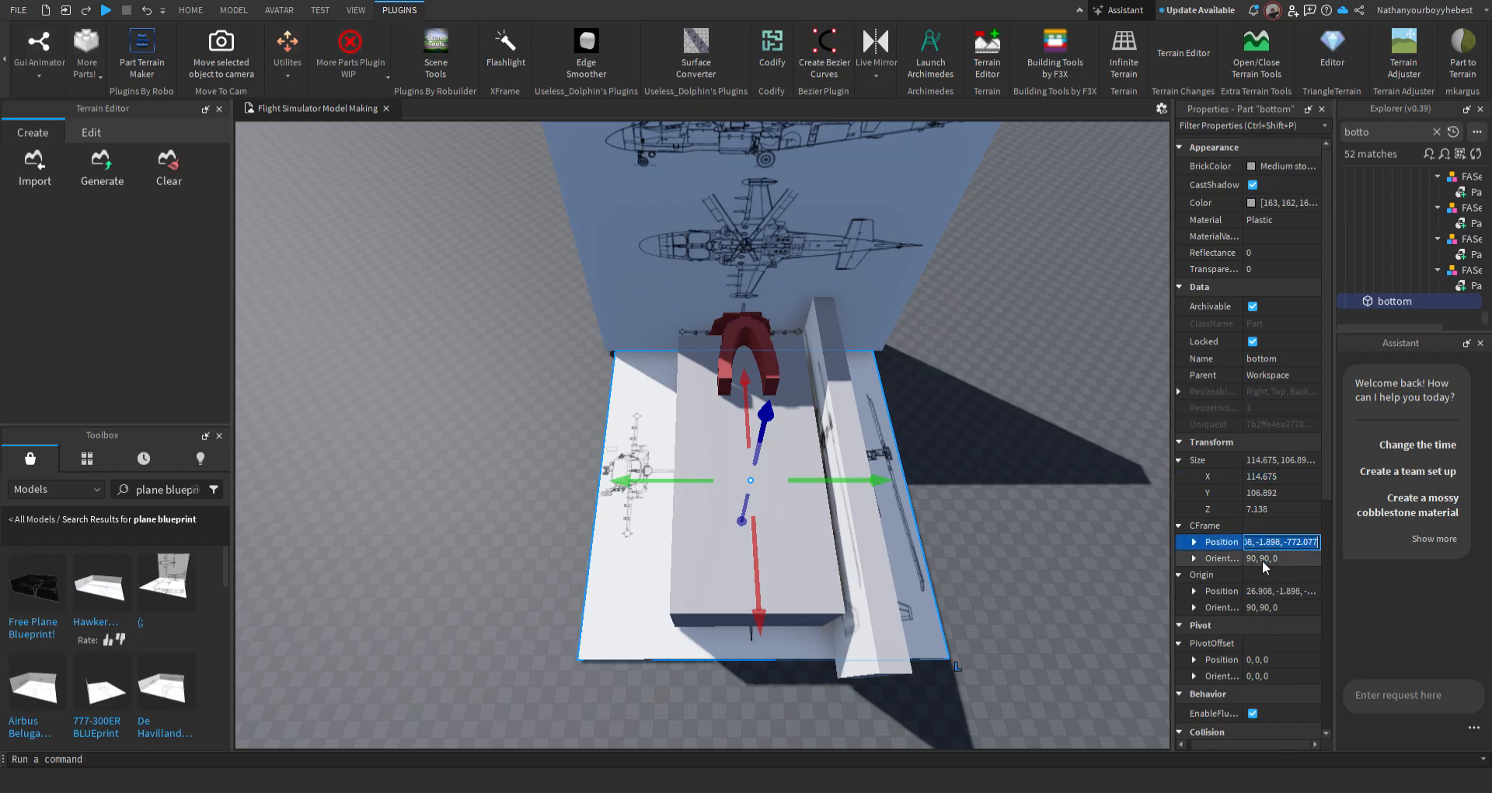
{"action": "left_click", "coordinate": [1195, 541]}
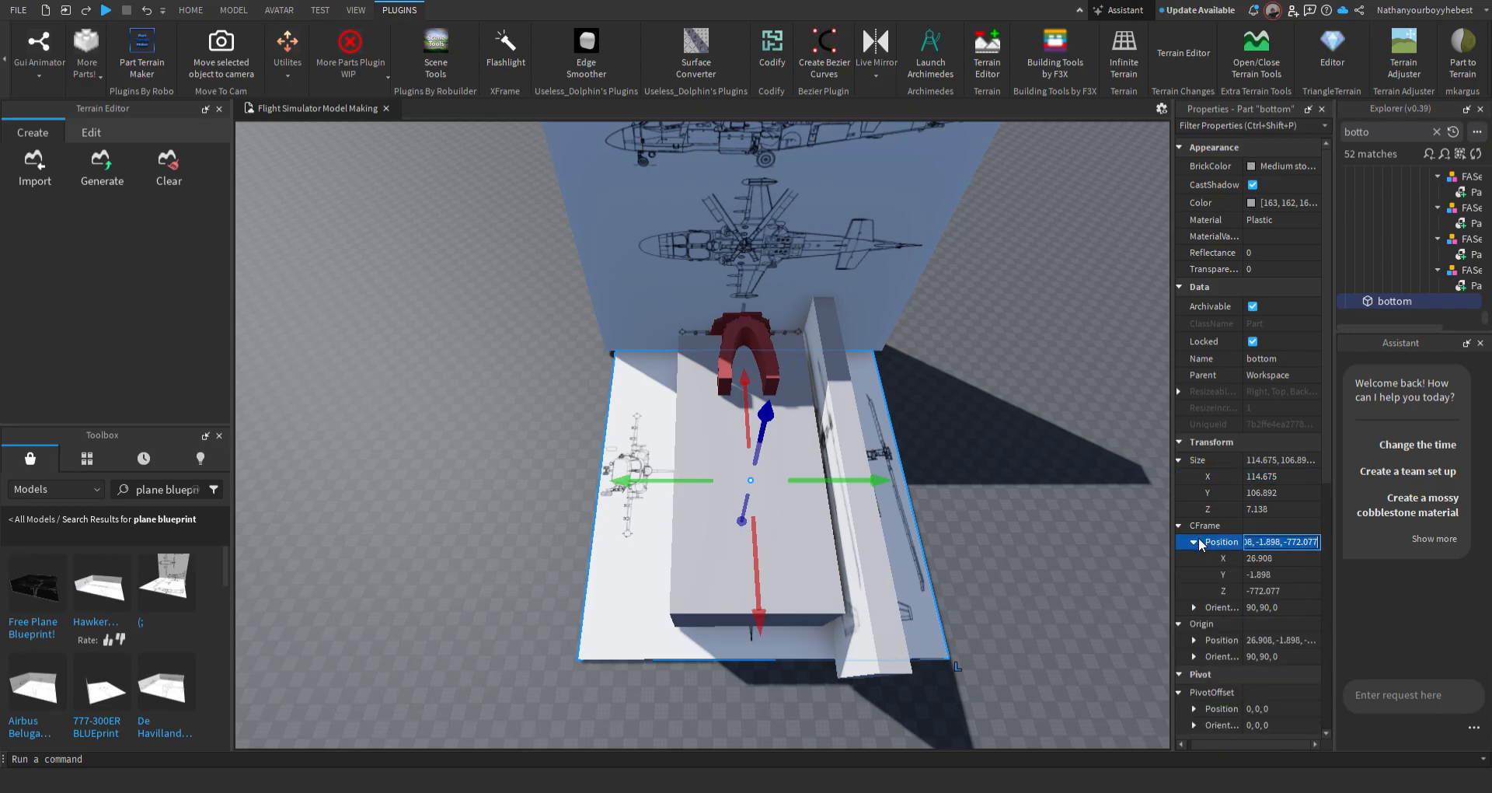
{"action": "left_click", "coordinate": [1276, 558]}
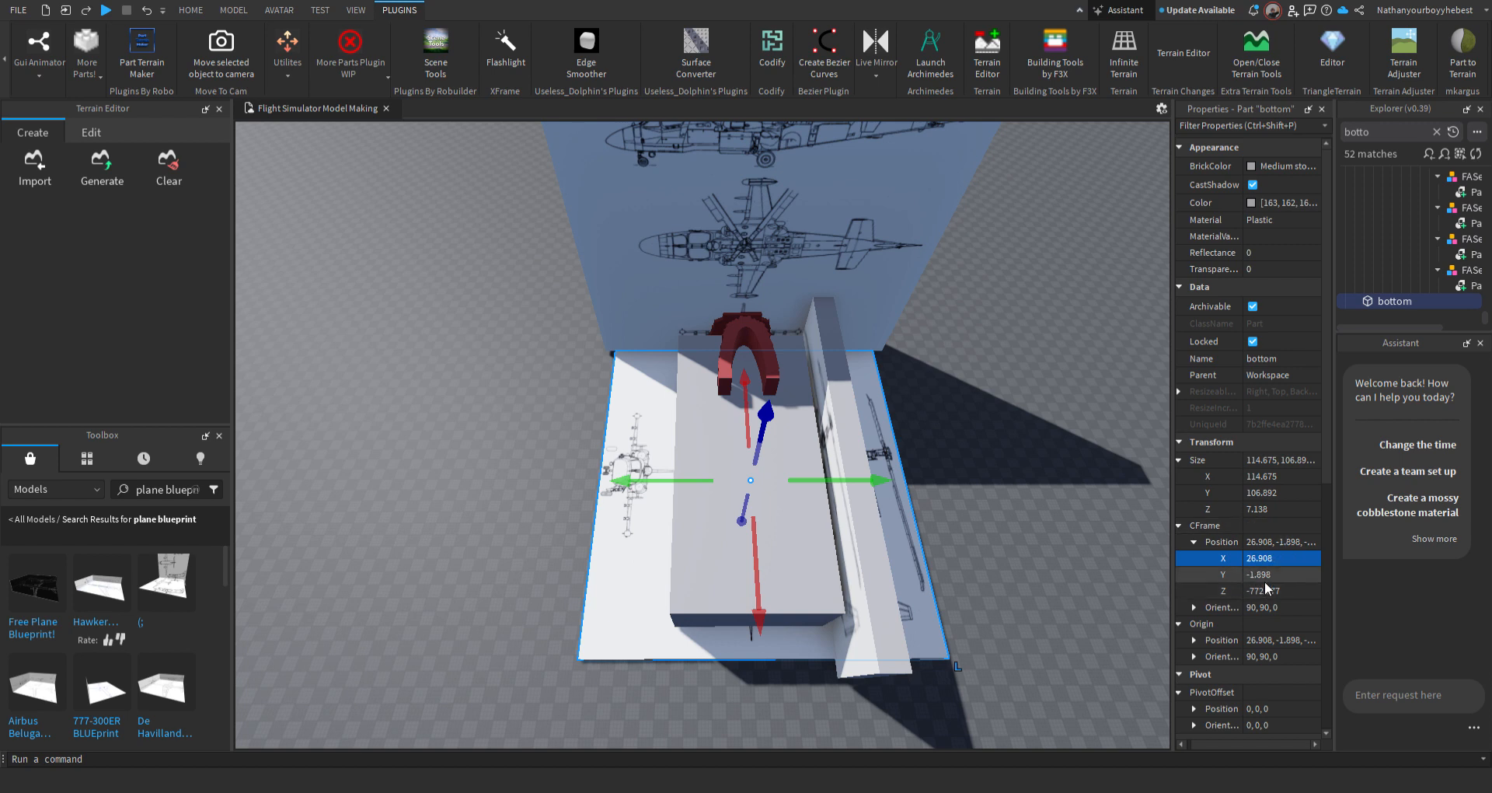
{"action": "left_click", "coordinate": [1265, 579]}
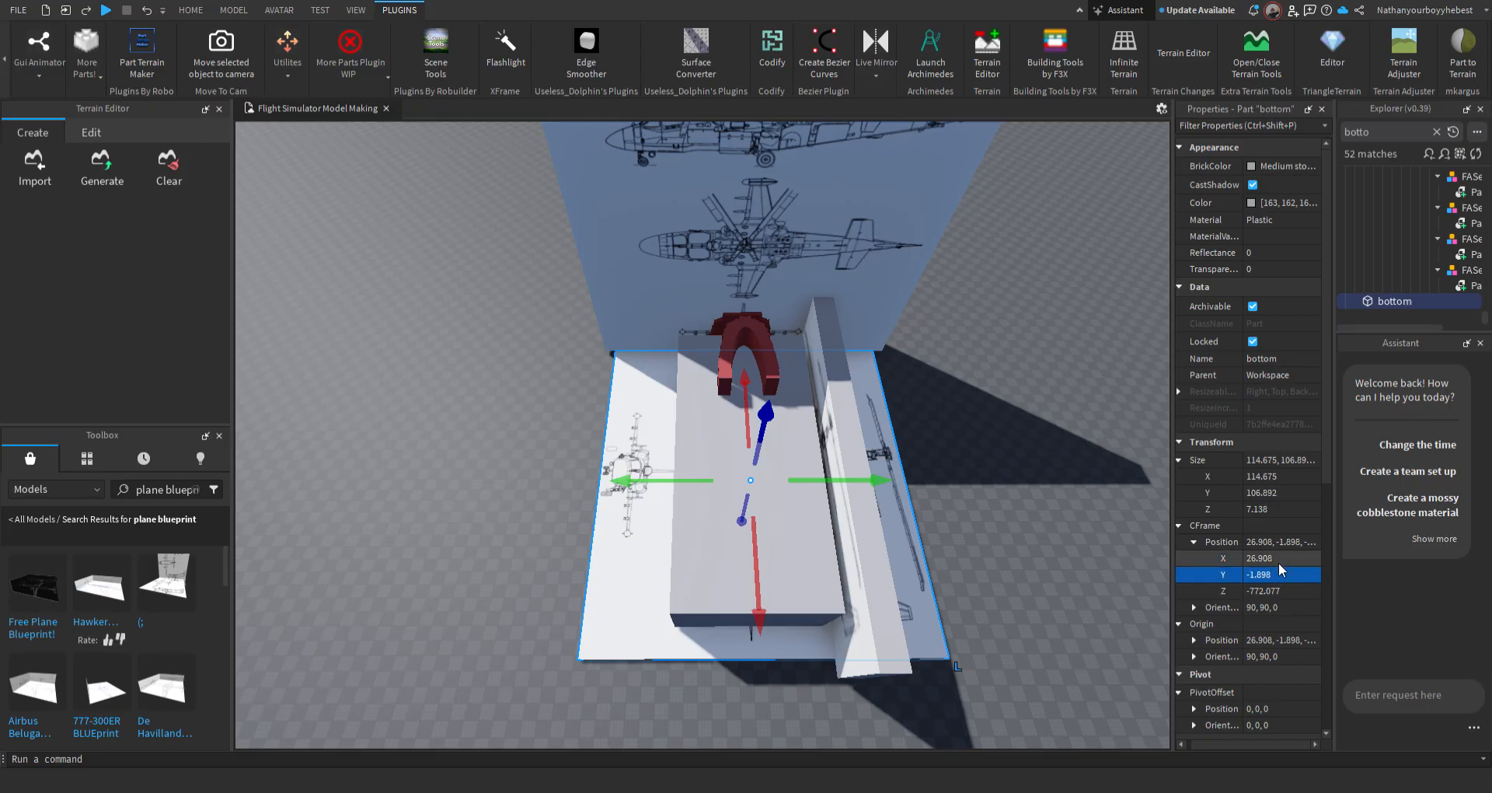
Copy the bottom blueprint's X position, 26.908, to the solid grey block's X position to centre it
{"action": "right_click_drag", "start_coordinate": [1043, 486], "coordinate": [1043, 486]}
{"action": "key", "text": "w"}
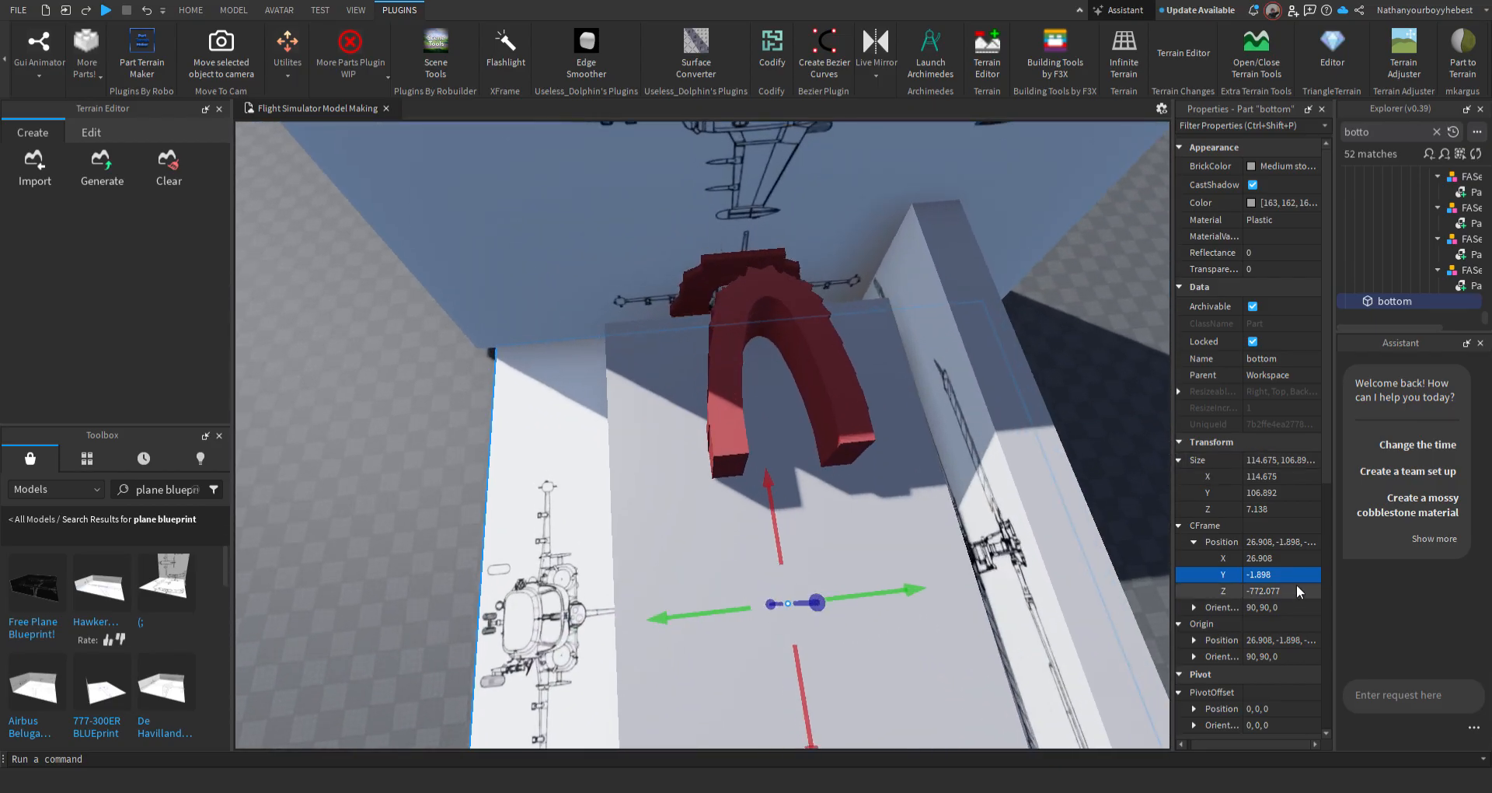
{"action": "left_click", "coordinate": [1275, 558]}
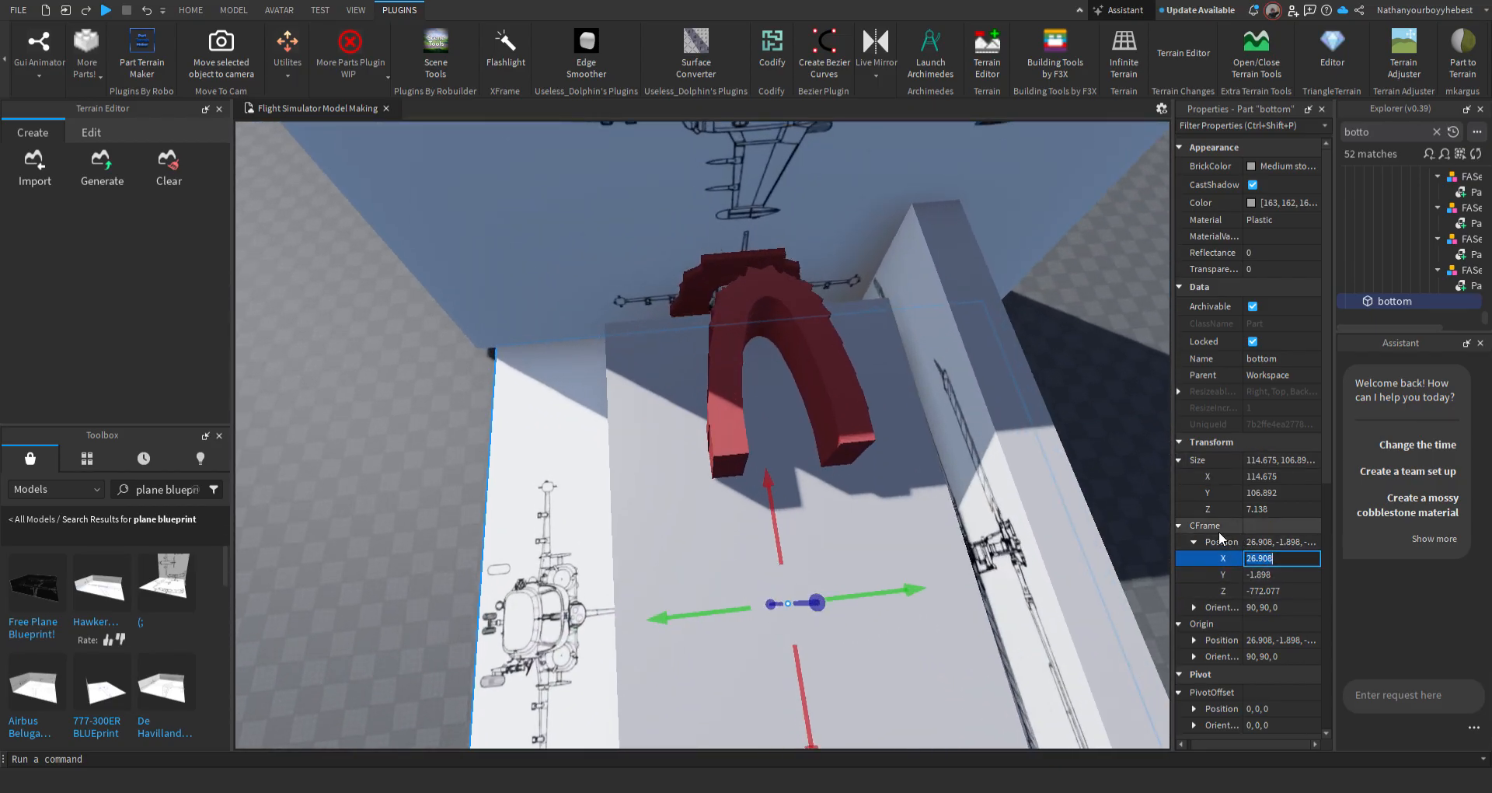
{"action": "left_click", "coordinate": [721, 575]}
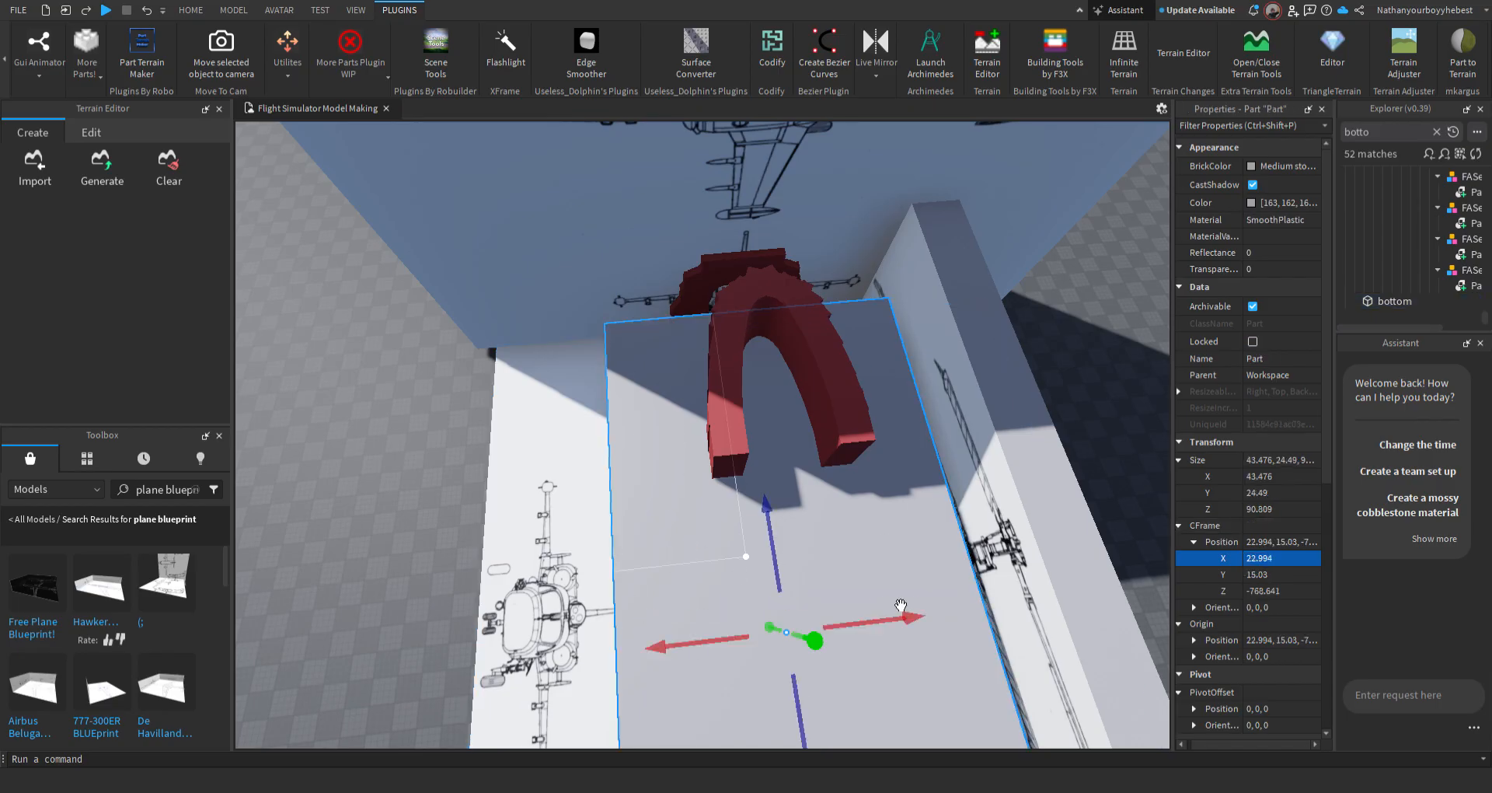
{"action": "key", "text": "BackSpace"}
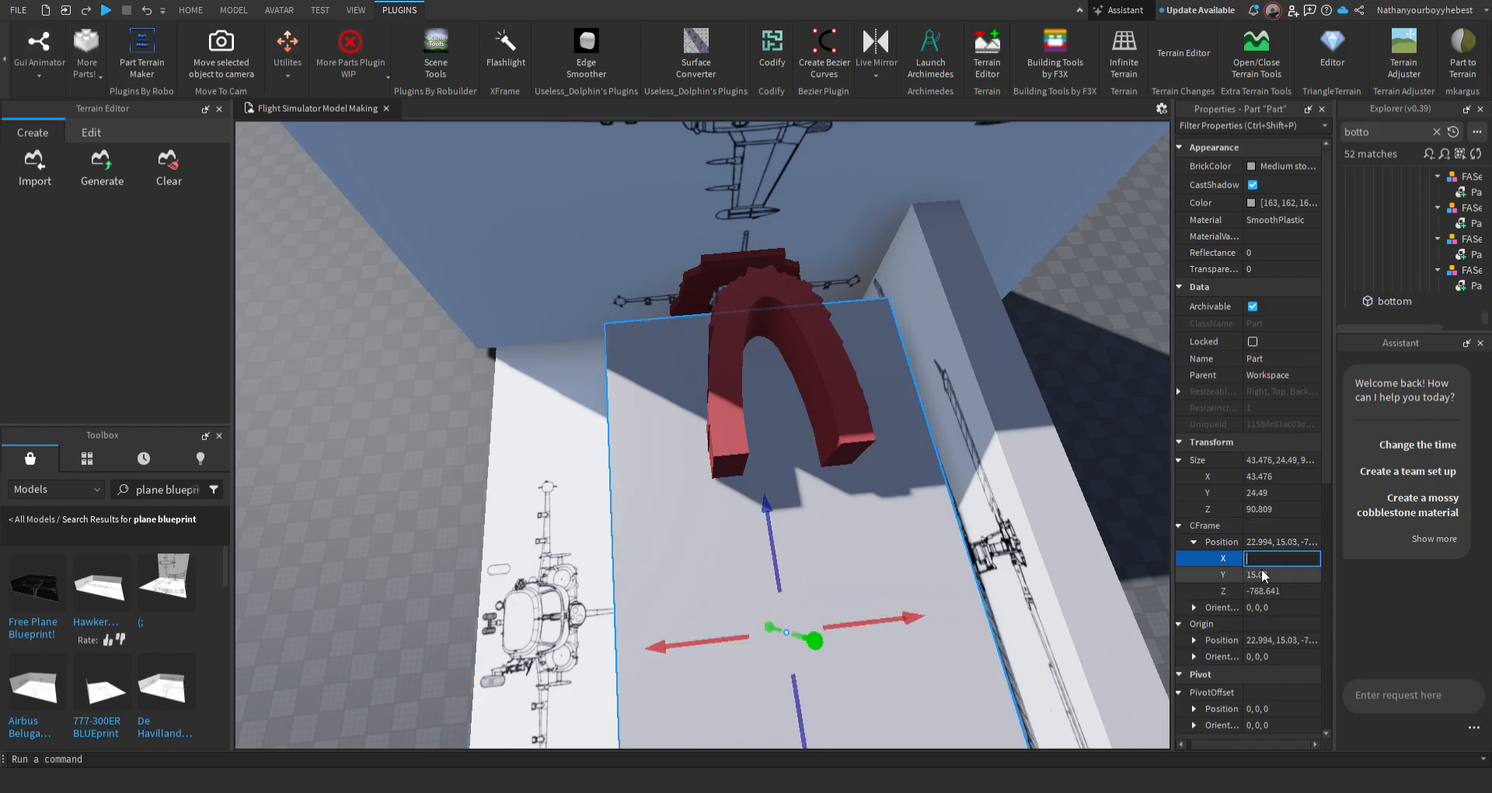
{"action": "key", "text": "Return"}
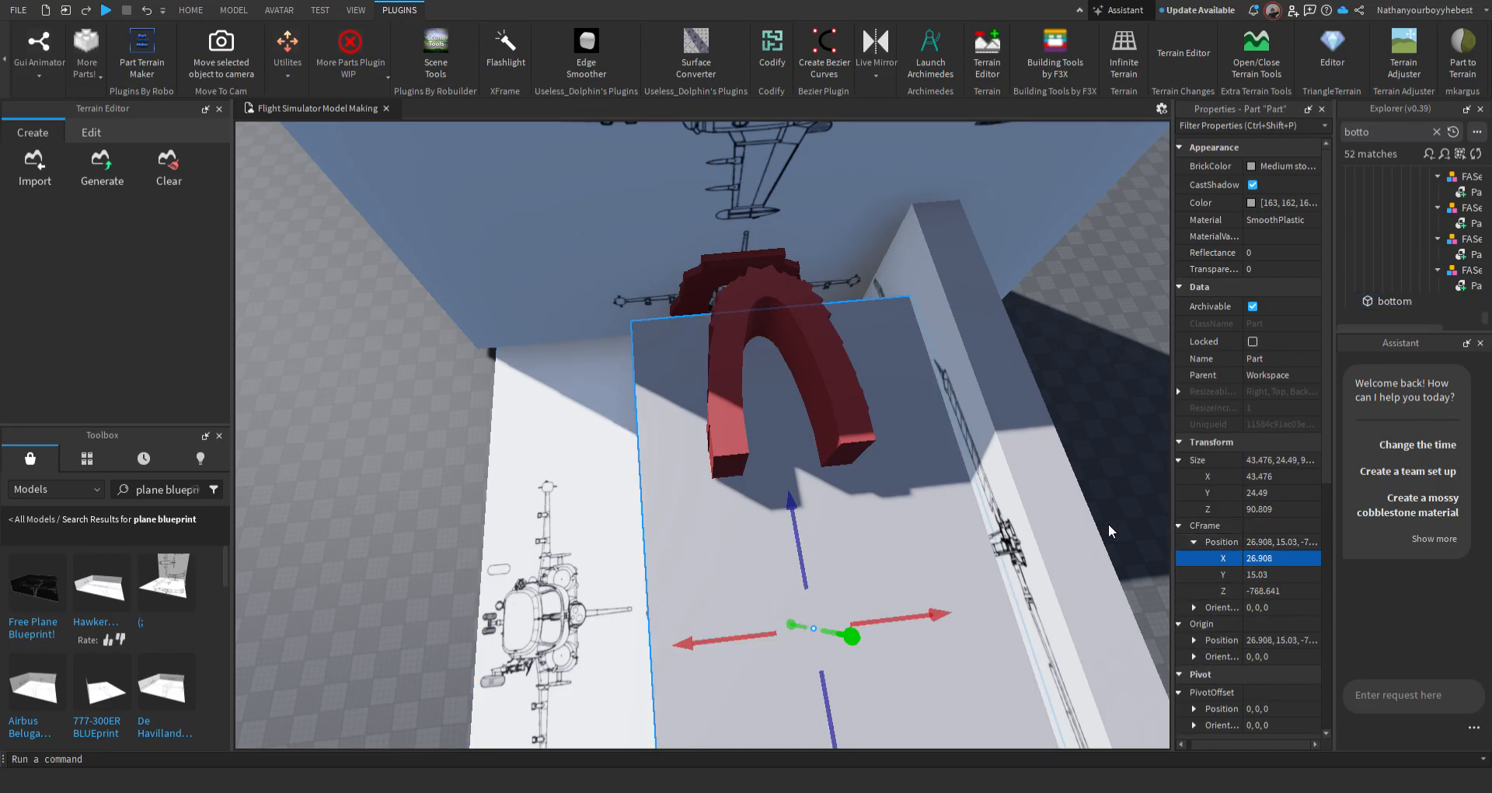
Slide the solid grey block along its Z axis to line its front end up with the red nose arch
{"action": "right_click_drag", "start_coordinate": [1004, 446], "coordinate": [1006, 448]}
{"action": "scroll", "coordinate": [1003, 446], "scroll_direction": "down", "scroll_amount": 2}
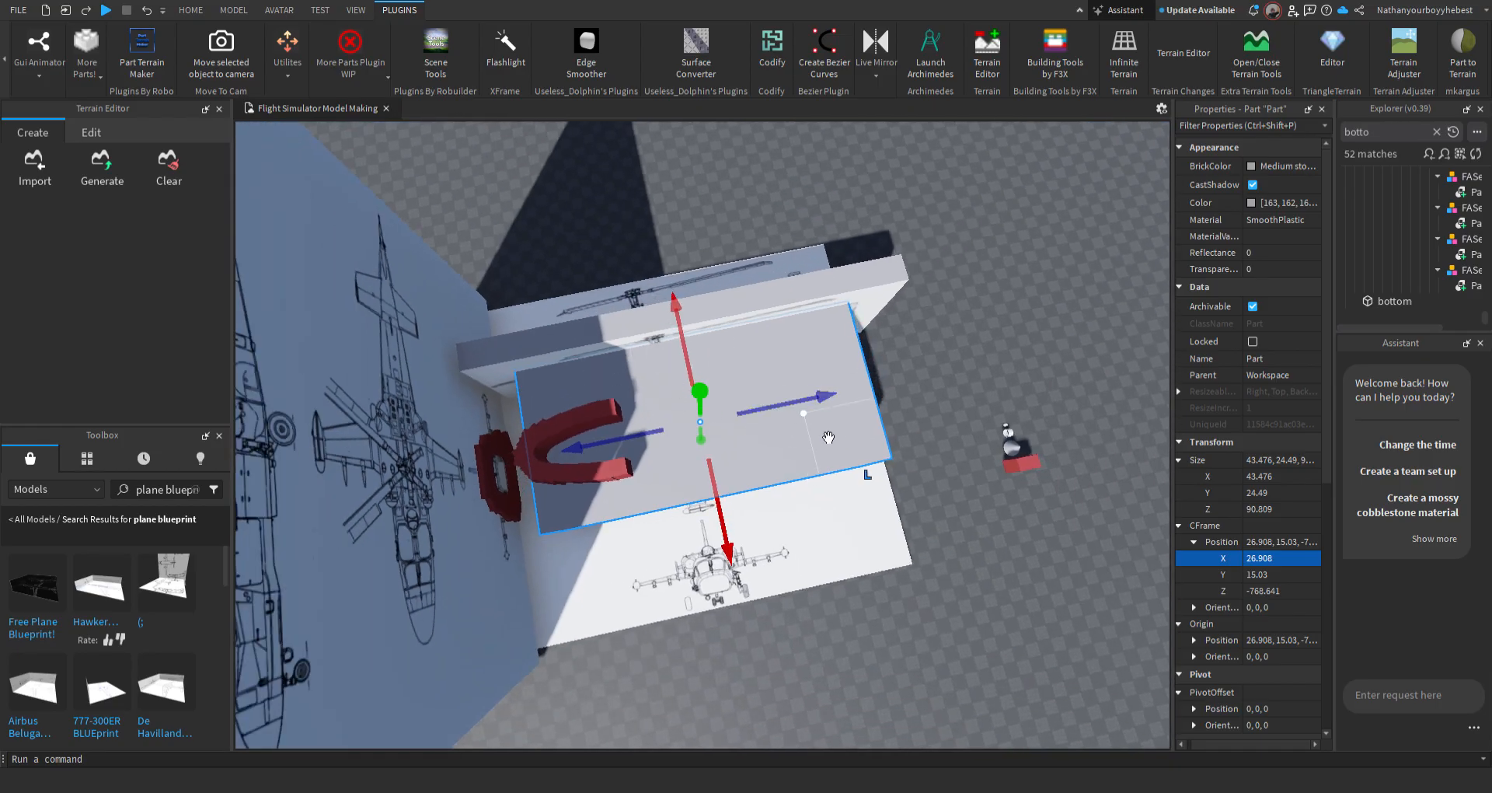
{"action": "left_click_drag", "start_coordinate": [820, 401], "coordinate": [652, 406]}
{"action": "right_click_drag", "start_coordinate": [652, 401], "coordinate": [675, 423]}
{"action": "key", "text": "w"}
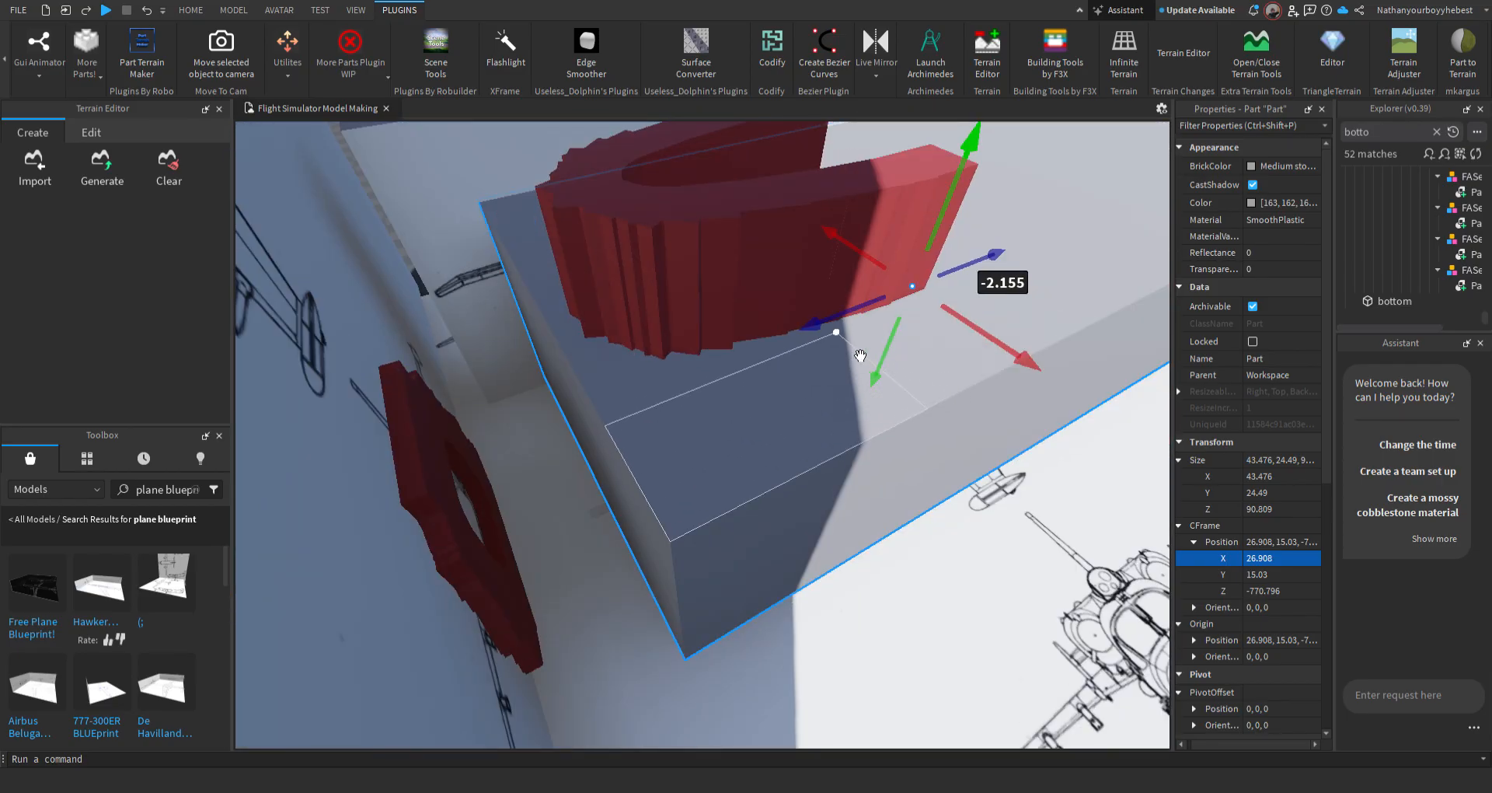
{"action": "left_click_drag", "start_coordinate": [818, 322], "coordinate": [839, 314]}
{"action": "key", "text": "e"}
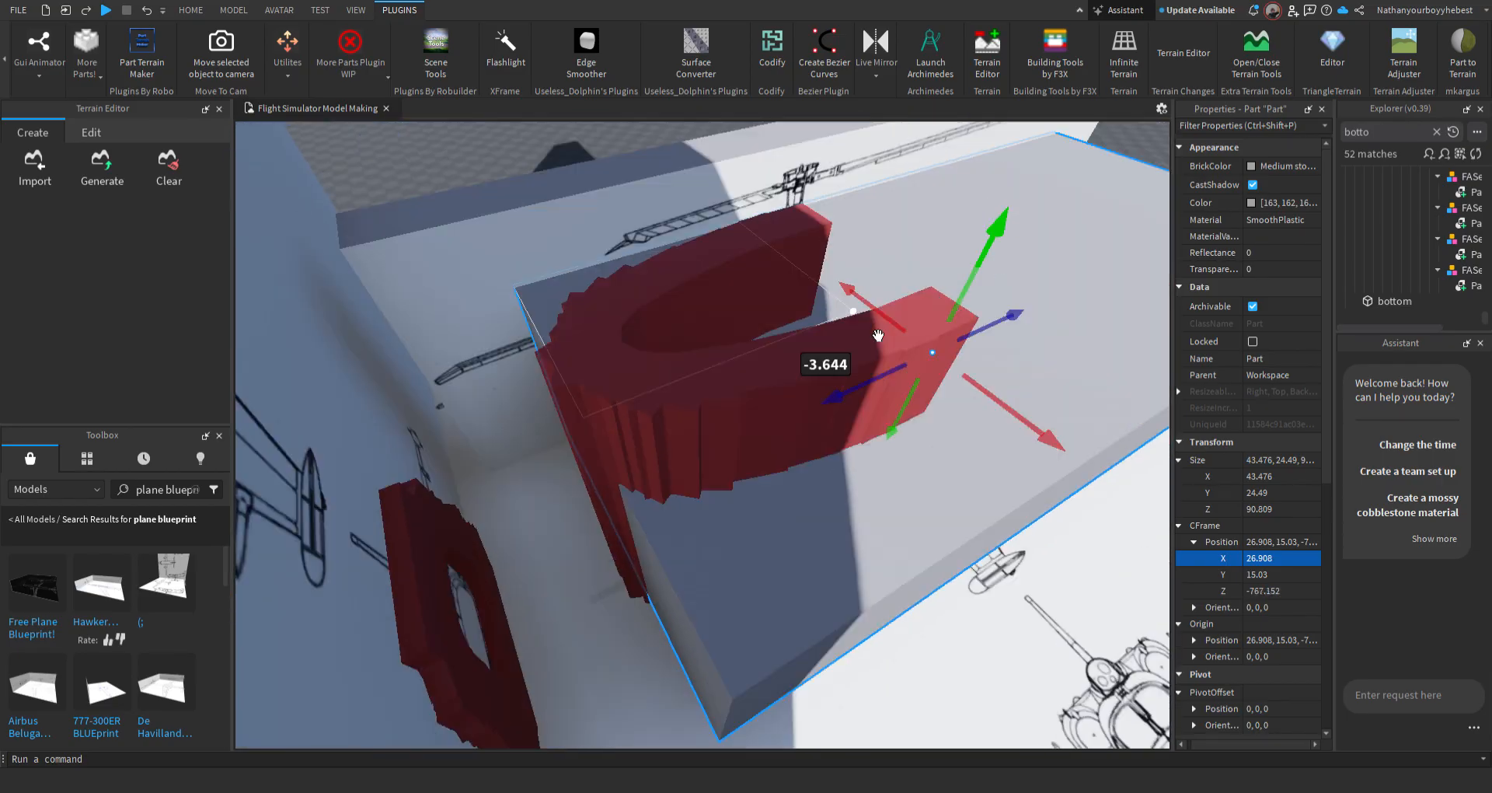
{"action": "right_click_drag", "start_coordinate": [878, 336], "coordinate": [877, 331]}
{"action": "scroll", "coordinate": [857, 320], "scroll_direction": "down", "scroll_amount": 5}
{"action": "mouse_move", "coordinate": [755, 485]}
{"action": "left_mouse_down"}
{"action": "mouse_move", "coordinate": [742, 488]}
{"action": "mouse_move", "coordinate": [763, 480]}
{"action": "left_mouse_up"}
Negate all the red nose-arch parts and union them with the solid grey block to carve out the nose outline
{"action": "right_click_drag", "start_coordinate": [767, 501], "coordinate": [710, 418]}
{"action": "left_click_drag", "start_coordinate": [735, 579], "coordinate": [796, 625]}
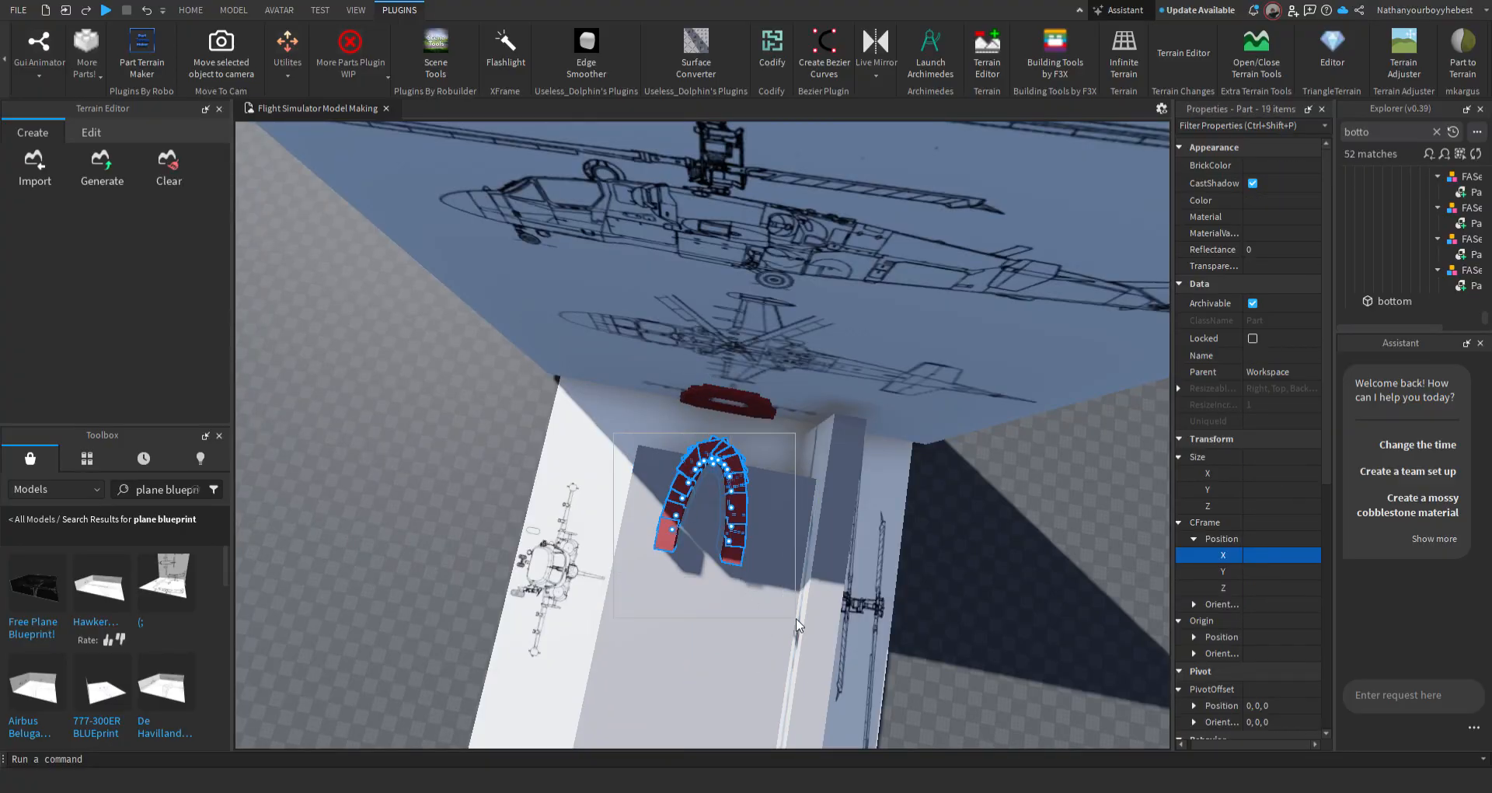
{"action": "left_click", "coordinate": [234, 10]}
{"action": "left_click", "coordinate": [815, 43]}
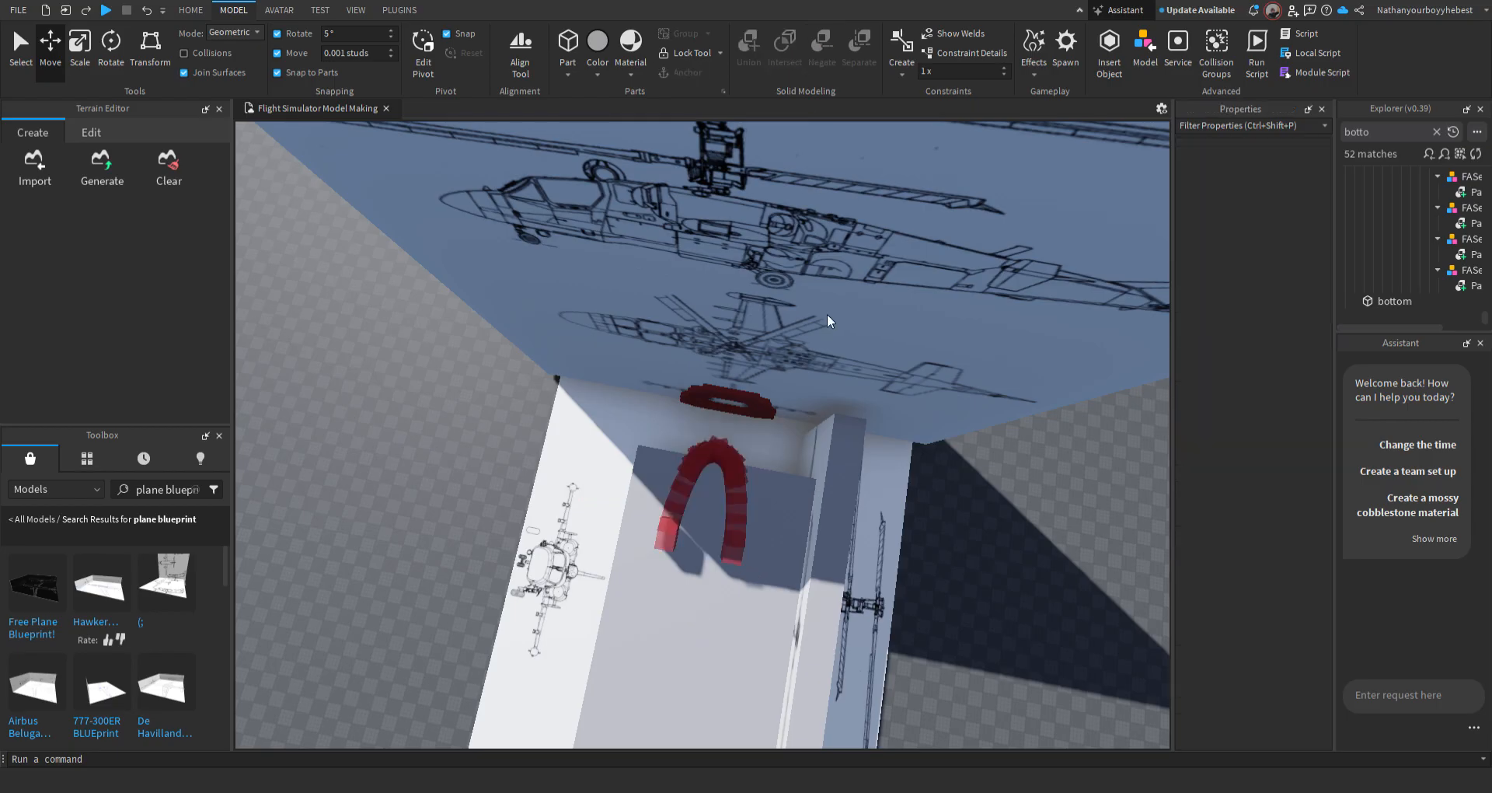
{"action": "right_click_drag", "start_coordinate": [827, 314], "coordinate": [827, 314]}
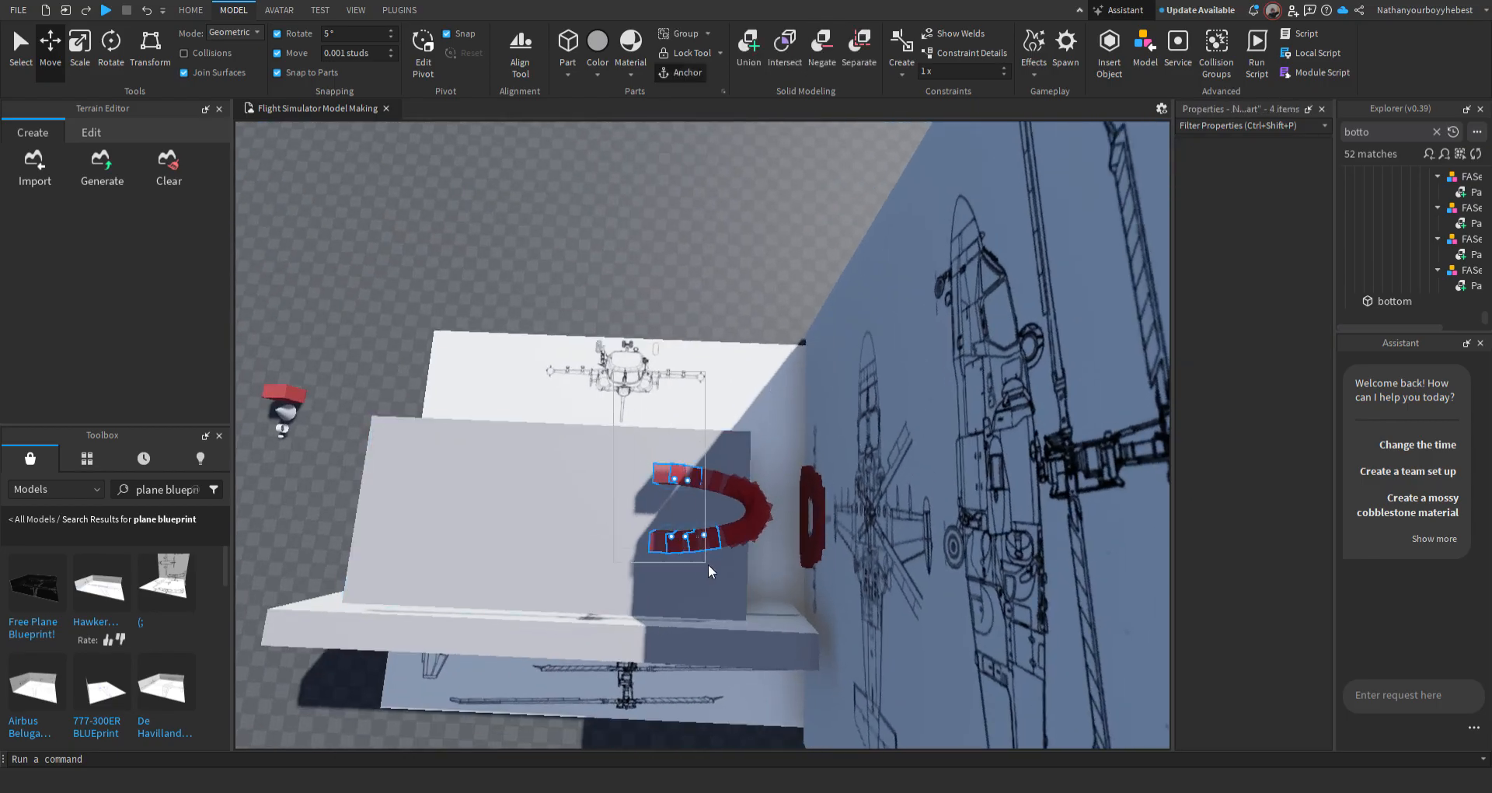
{"action": "left_click_drag", "start_coordinate": [707, 562], "coordinate": [800, 585]}
{"action": "left_click", "coordinate": [433, 443], "text": "ctrl"}
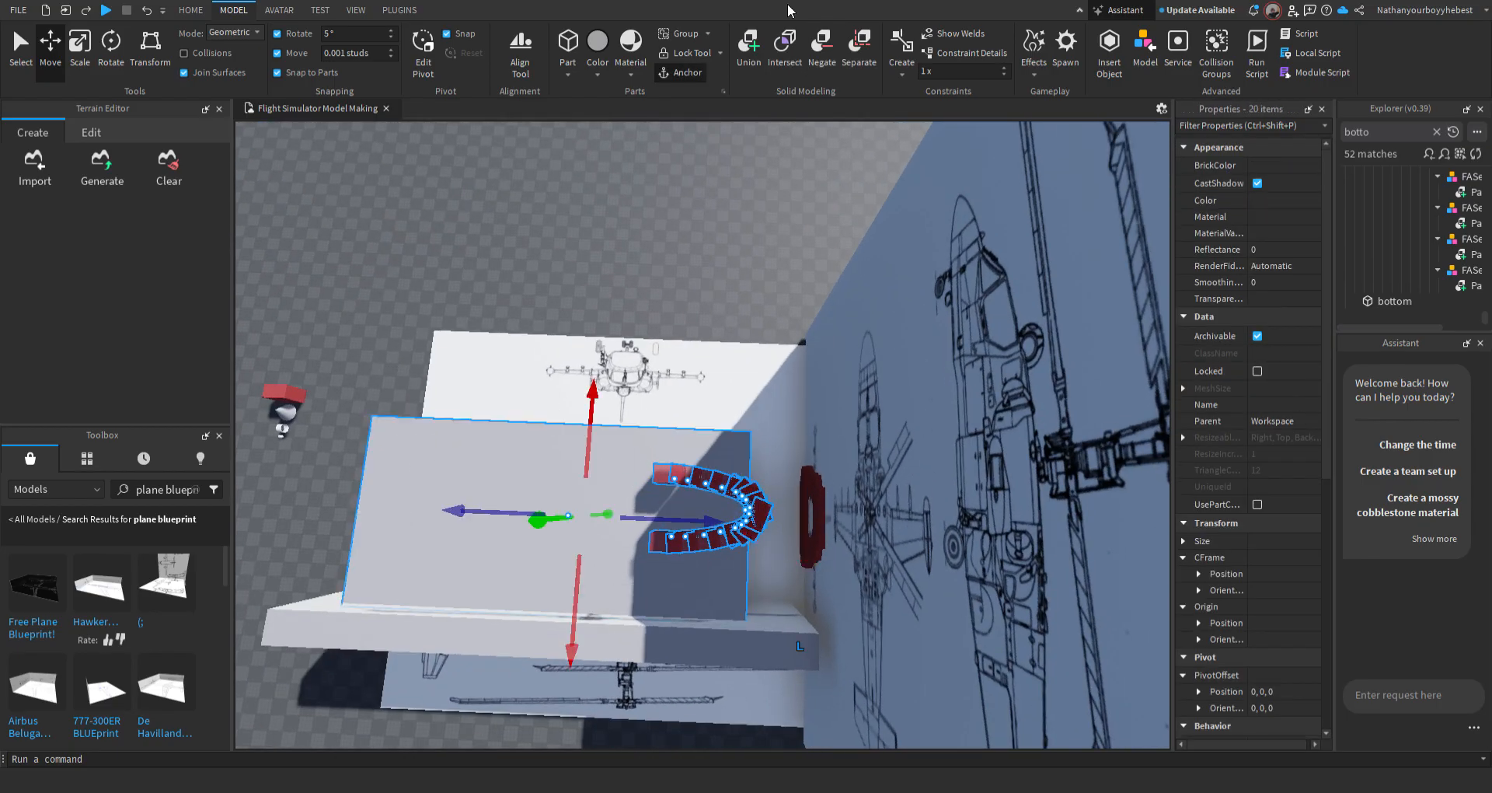
{"action": "left_click", "coordinate": [740, 67]}
Raise the carved union 77.94 studs straight up, clear of the blueprint
{"action": "right_click_drag", "start_coordinate": [665, 403], "coordinate": [1070, 534]}
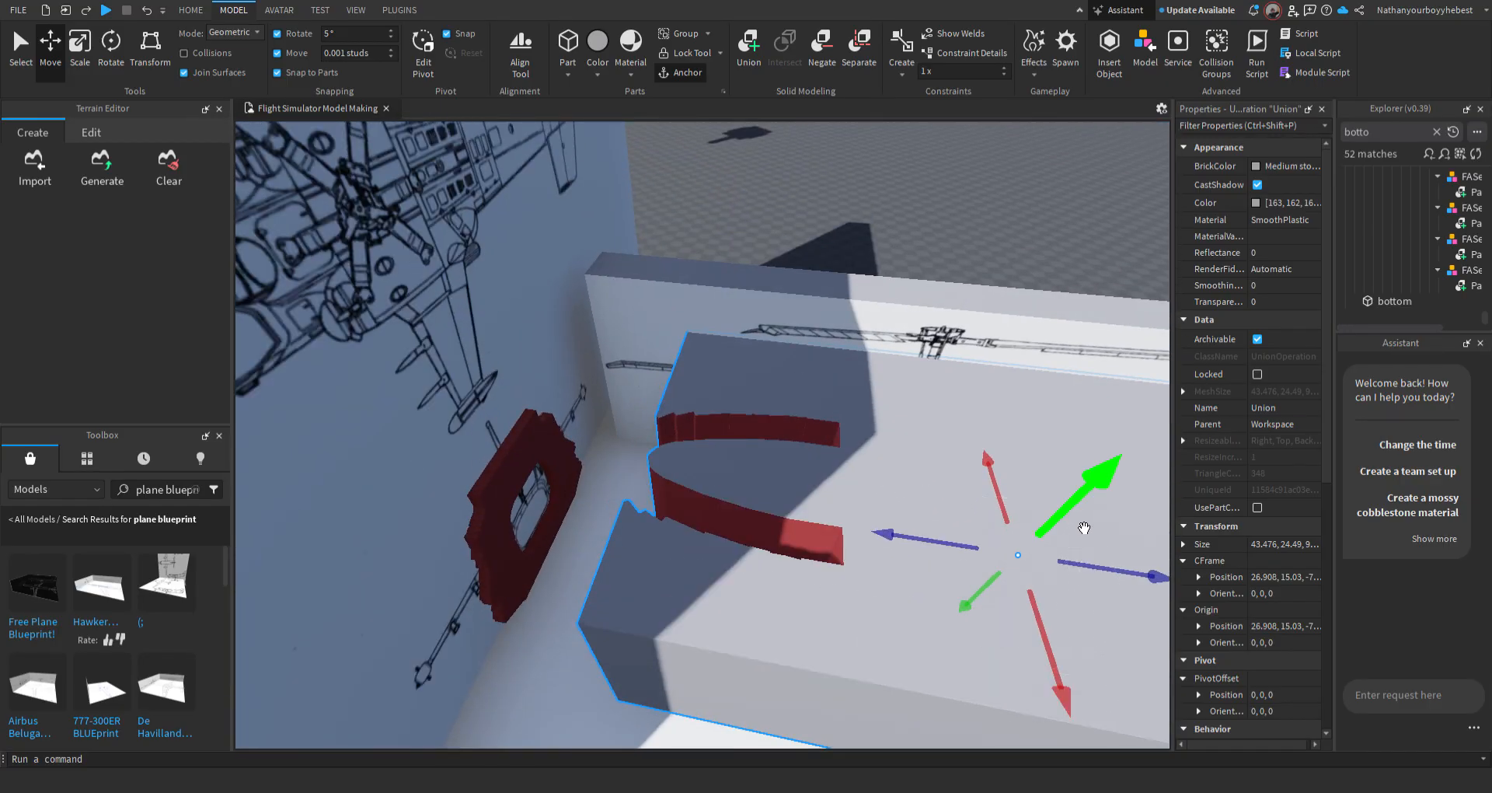
{"action": "left_click_drag", "start_coordinate": [1084, 528], "coordinate": [1067, 510]}
{"action": "right_click_drag", "start_coordinate": [1066, 510], "coordinate": [1066, 510]}
{"action": "left_click_drag", "start_coordinate": [1066, 510], "coordinate": [1067, 510]}
{"action": "right_click_drag", "start_coordinate": [1066, 510], "coordinate": [1066, 510]}
{"action": "left_click_drag", "start_coordinate": [1066, 510], "coordinate": [1067, 510]}
{"action": "right_click_drag", "start_coordinate": [1066, 510], "coordinate": [1066, 510]}
{"action": "left_click_drag", "start_coordinate": [1066, 510], "coordinate": [1067, 510]}
{"action": "right_click_drag", "start_coordinate": [1066, 510], "coordinate": [1066, 510]}
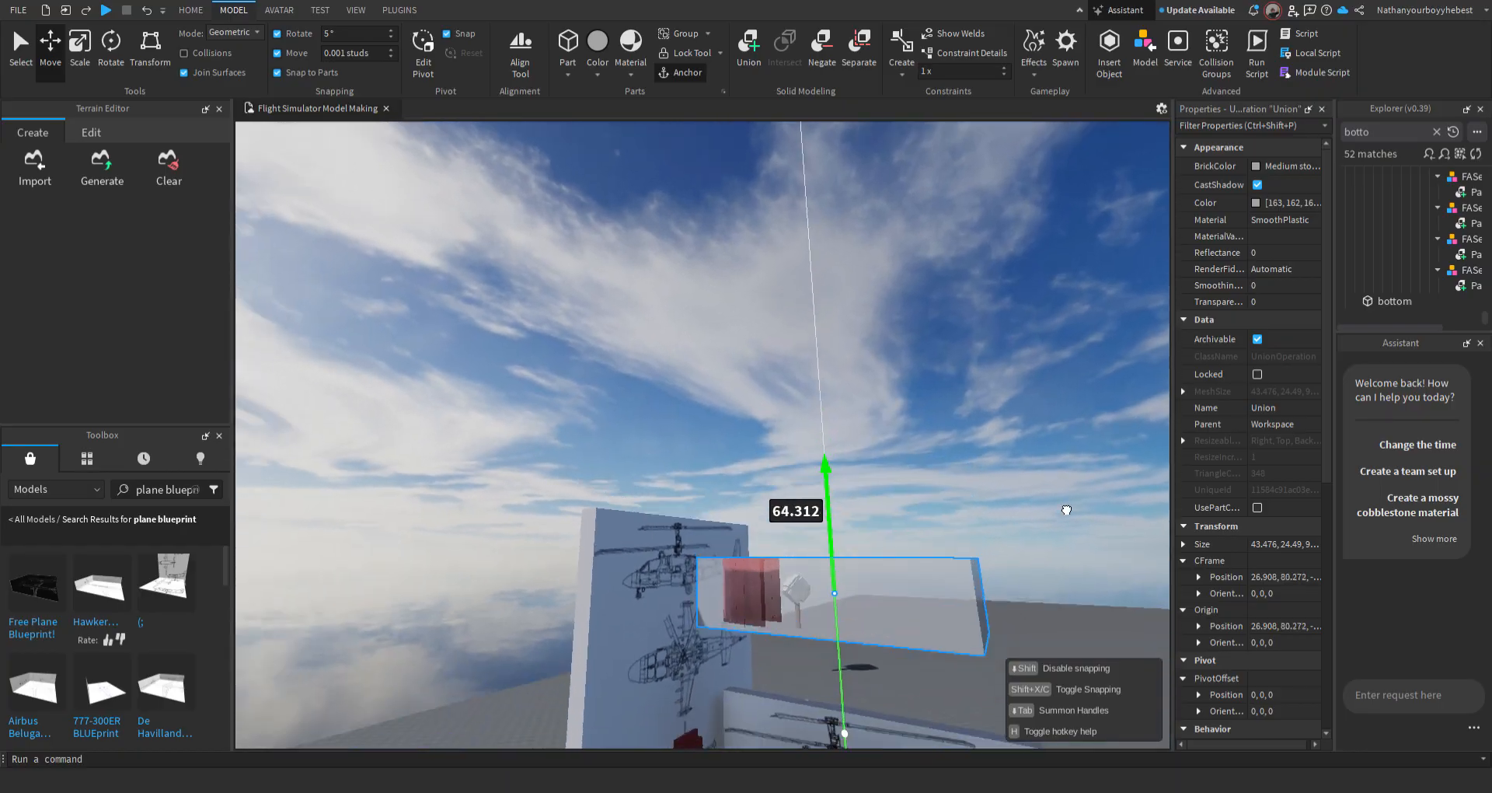
{"action": "left_click_drag", "start_coordinate": [1066, 510], "coordinate": [1066, 510]}
Deselect the union and note the vertical offset 77.94 in the Assistant's request field
{"action": "left_click", "coordinate": [806, 501]}
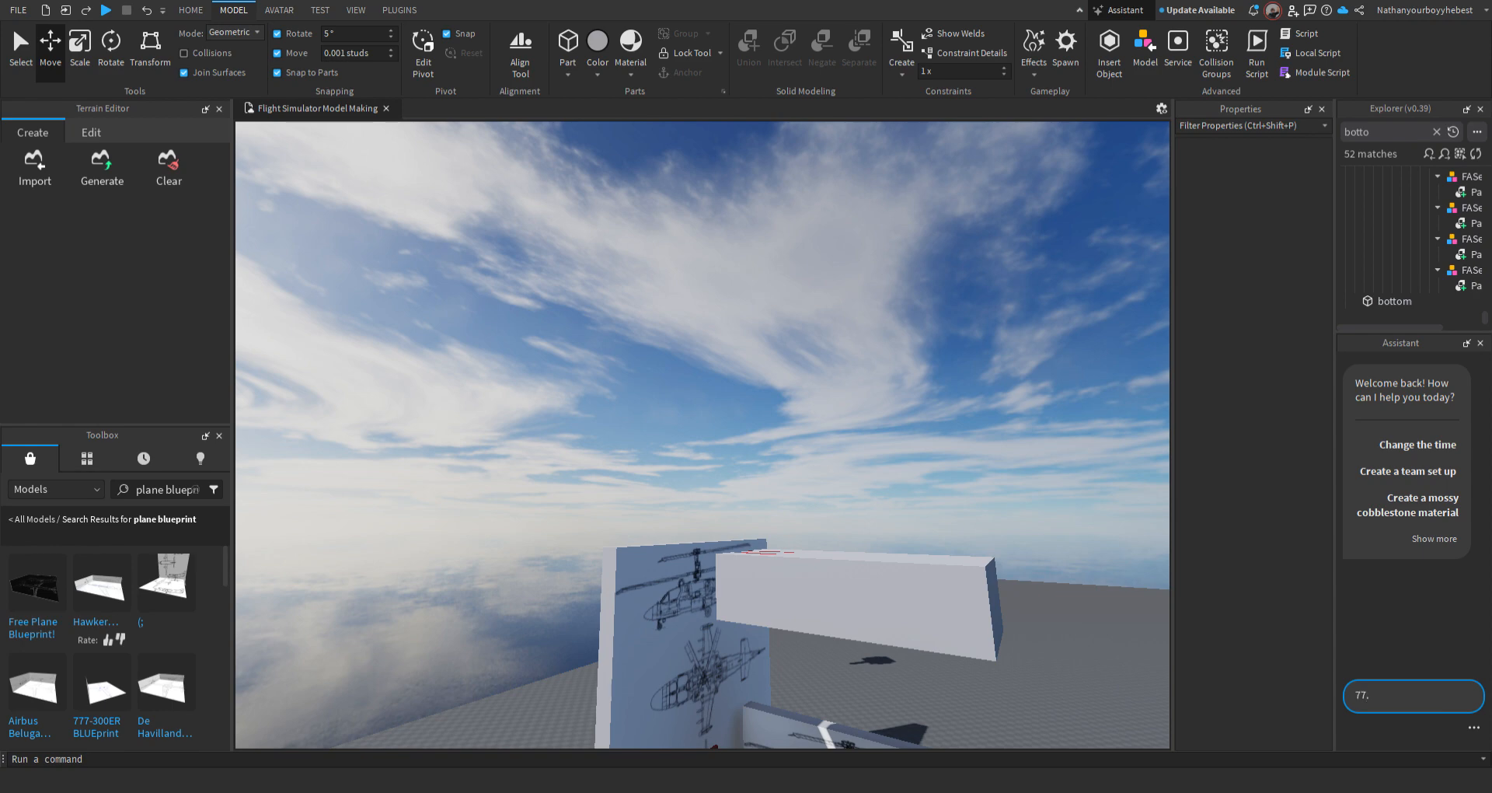
{"action": "right_click_drag", "start_coordinate": [1006, 356], "coordinate": [1402, 686]}
{"action": "key", "text": "w"}
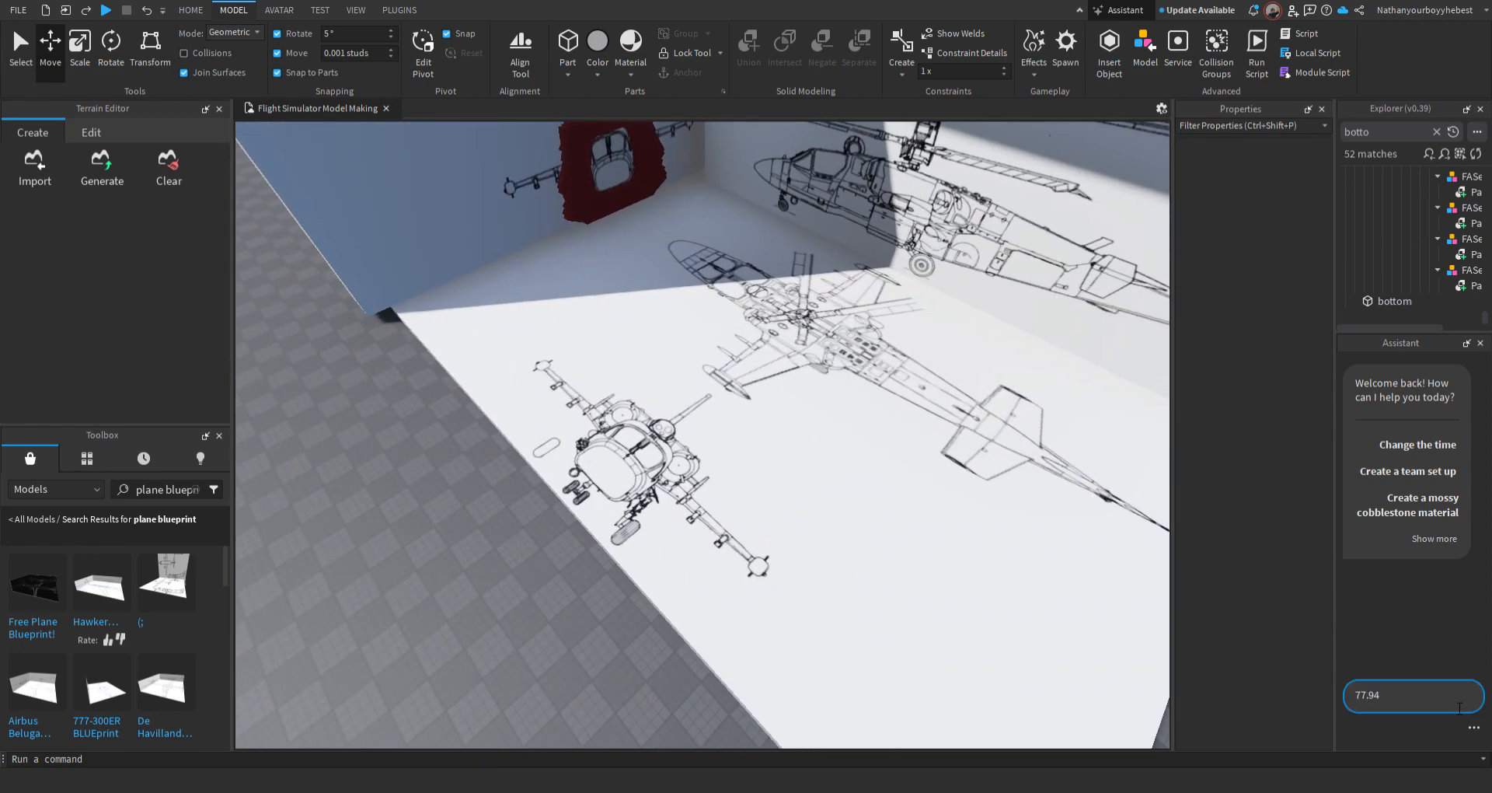
{"action": "key", "text": "w"}
Separate the raised union back into the grey block and its negative parts
{"action": "right_click_drag", "start_coordinate": [408, 404], "coordinate": [725, 476]}
{"action": "left_click", "coordinate": [809, 483]}
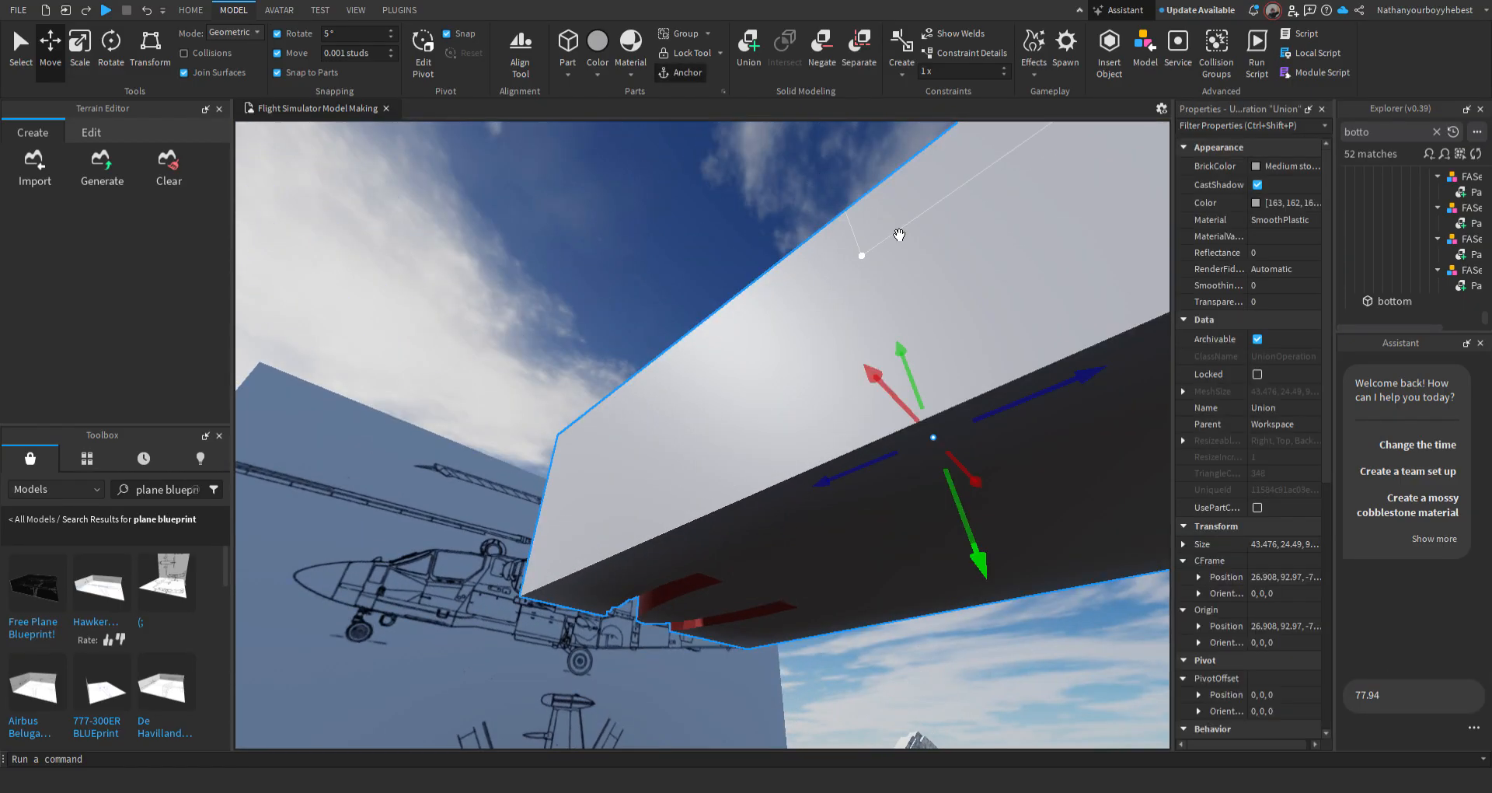
{"action": "left_click", "coordinate": [858, 51]}
Restore the negated mirror plane to a normal part with Negate and lower it 75.317 studs onto the blueprint
{"action": "key", "text": "s"}
{"action": "right_click_drag", "start_coordinate": [793, 416], "coordinate": [767, 398]}
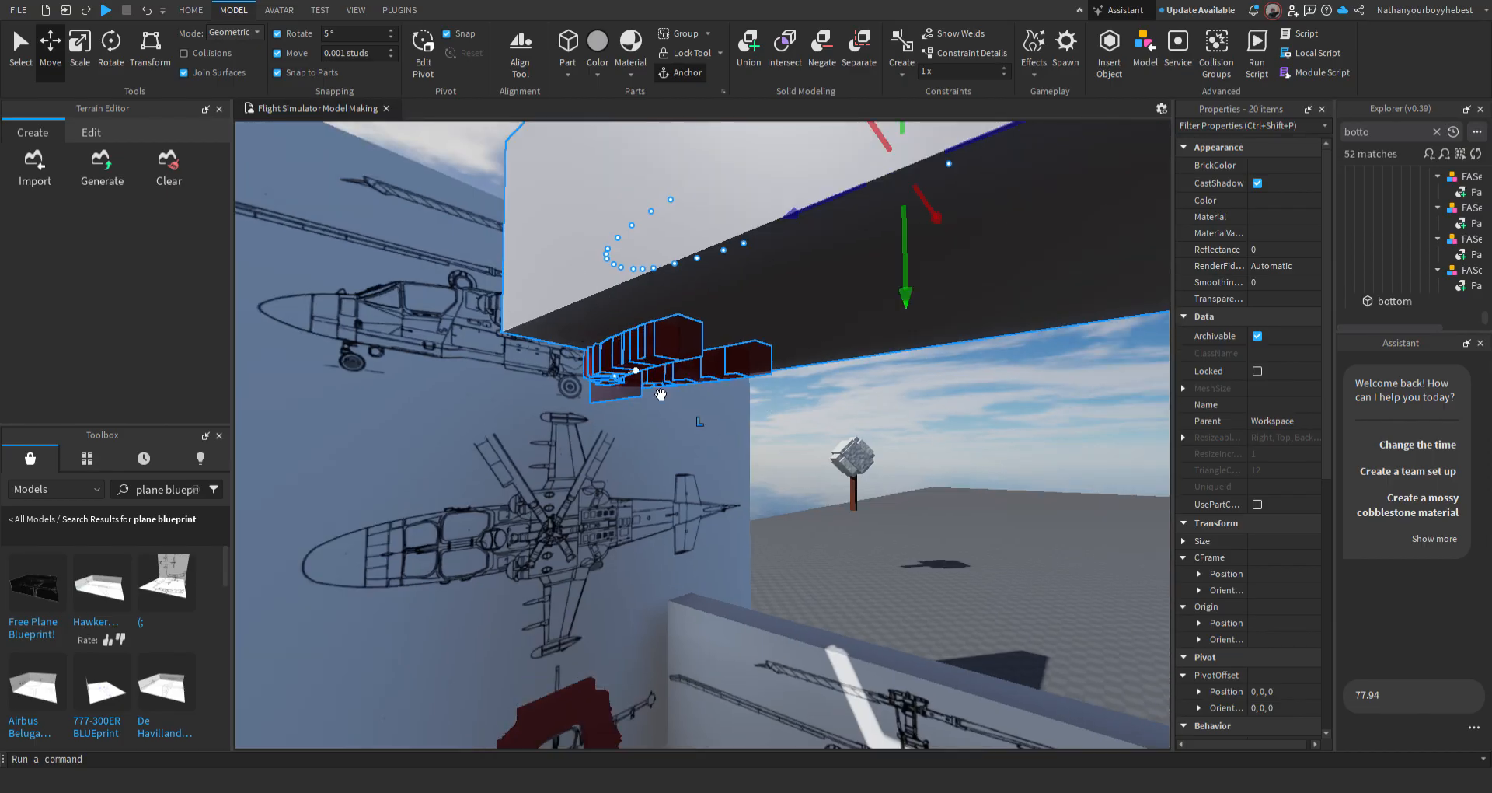
{"action": "left_click", "coordinate": [634, 400]}
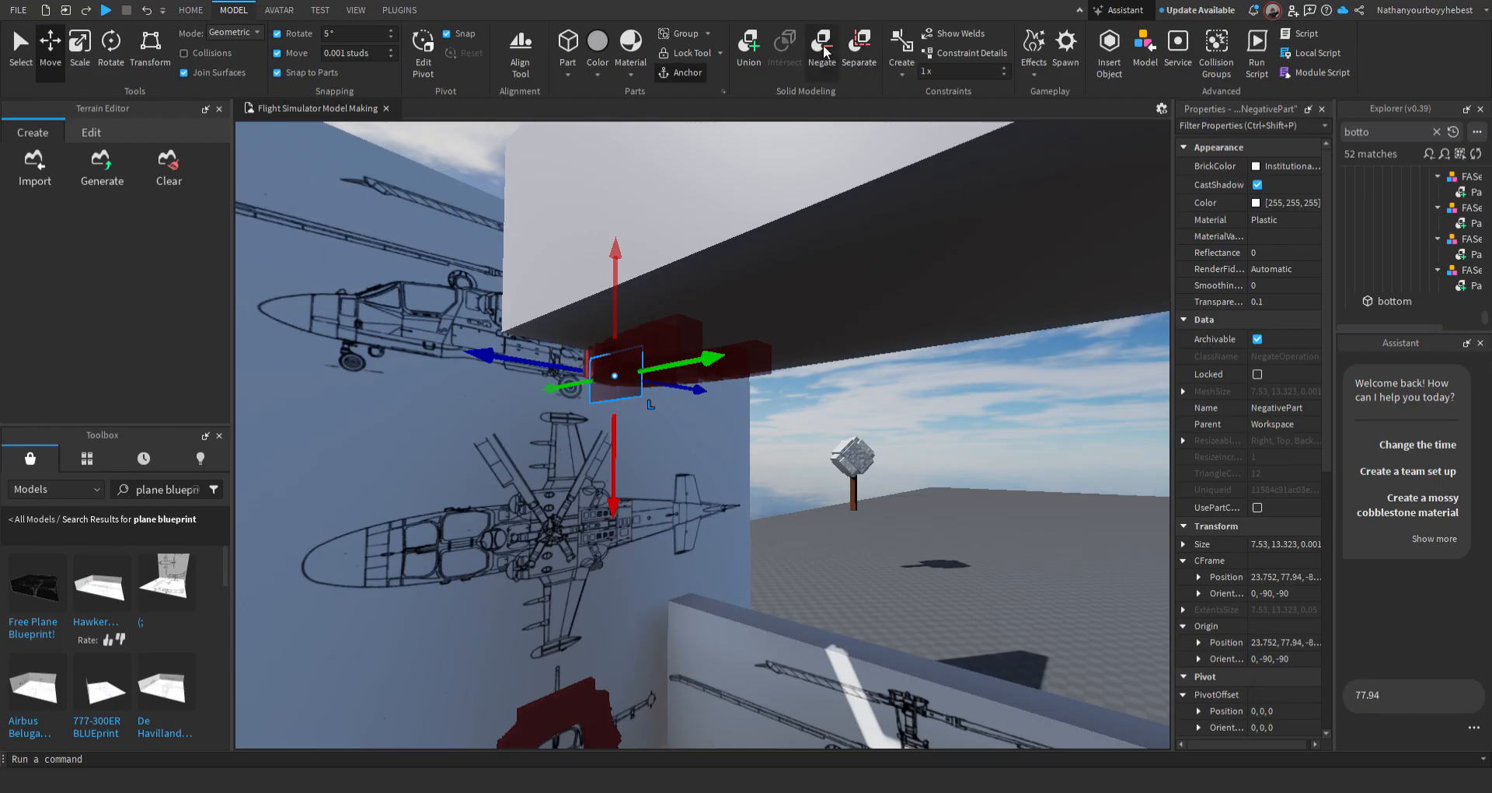
{"action": "left_click", "coordinate": [825, 51]}
{"action": "left_click_drag", "start_coordinate": [630, 492], "coordinate": [611, 474]}
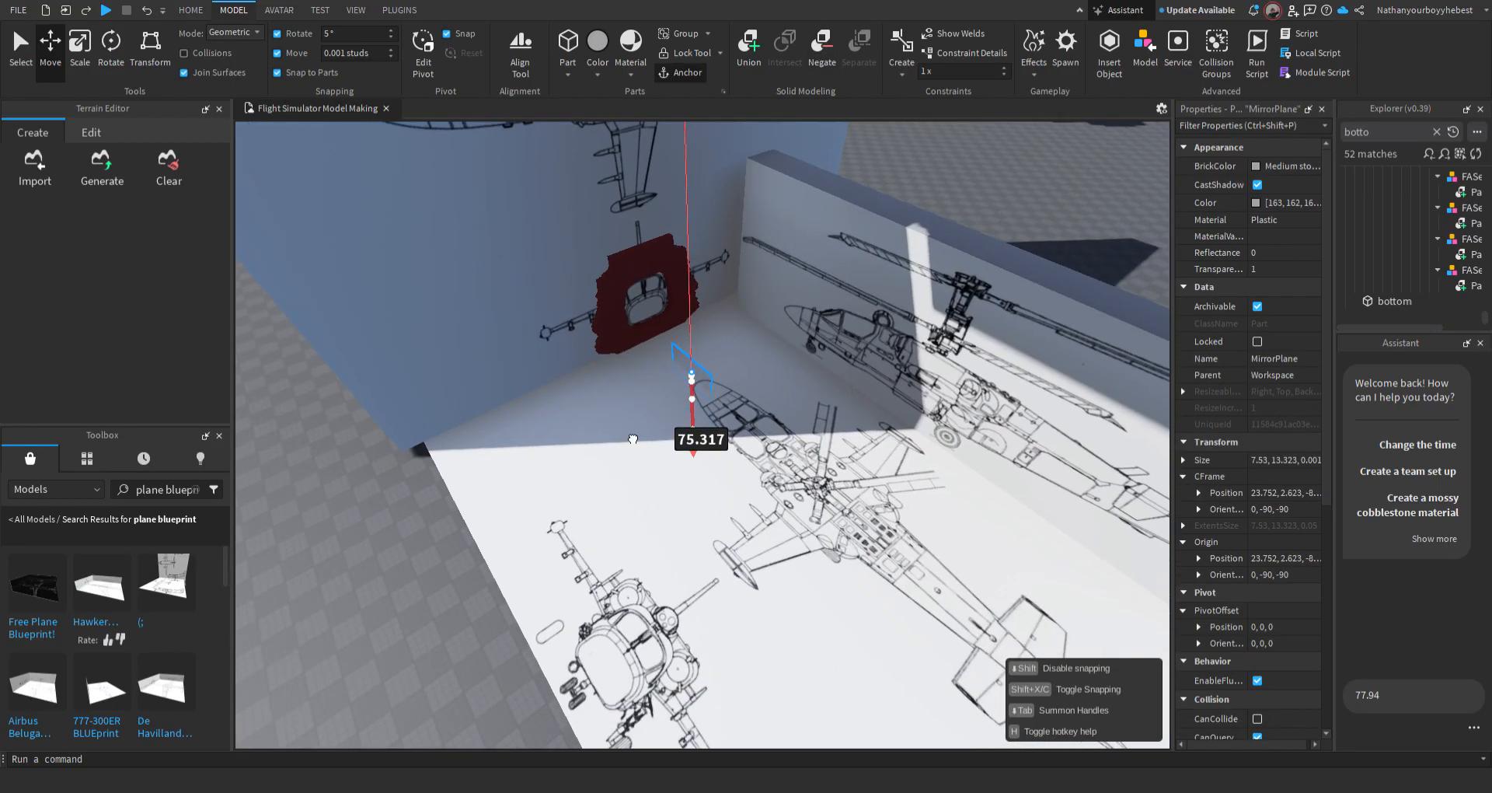
{"action": "mouse_move", "coordinate": [633, 439]}
{"action": "right_mouse_down"}
{"action": "mouse_move", "coordinate": [650, 450]}
{"action": "mouse_move", "coordinate": [628, 428]}
{"action": "mouse_move", "coordinate": [639, 435]}
{"action": "right_mouse_up"}
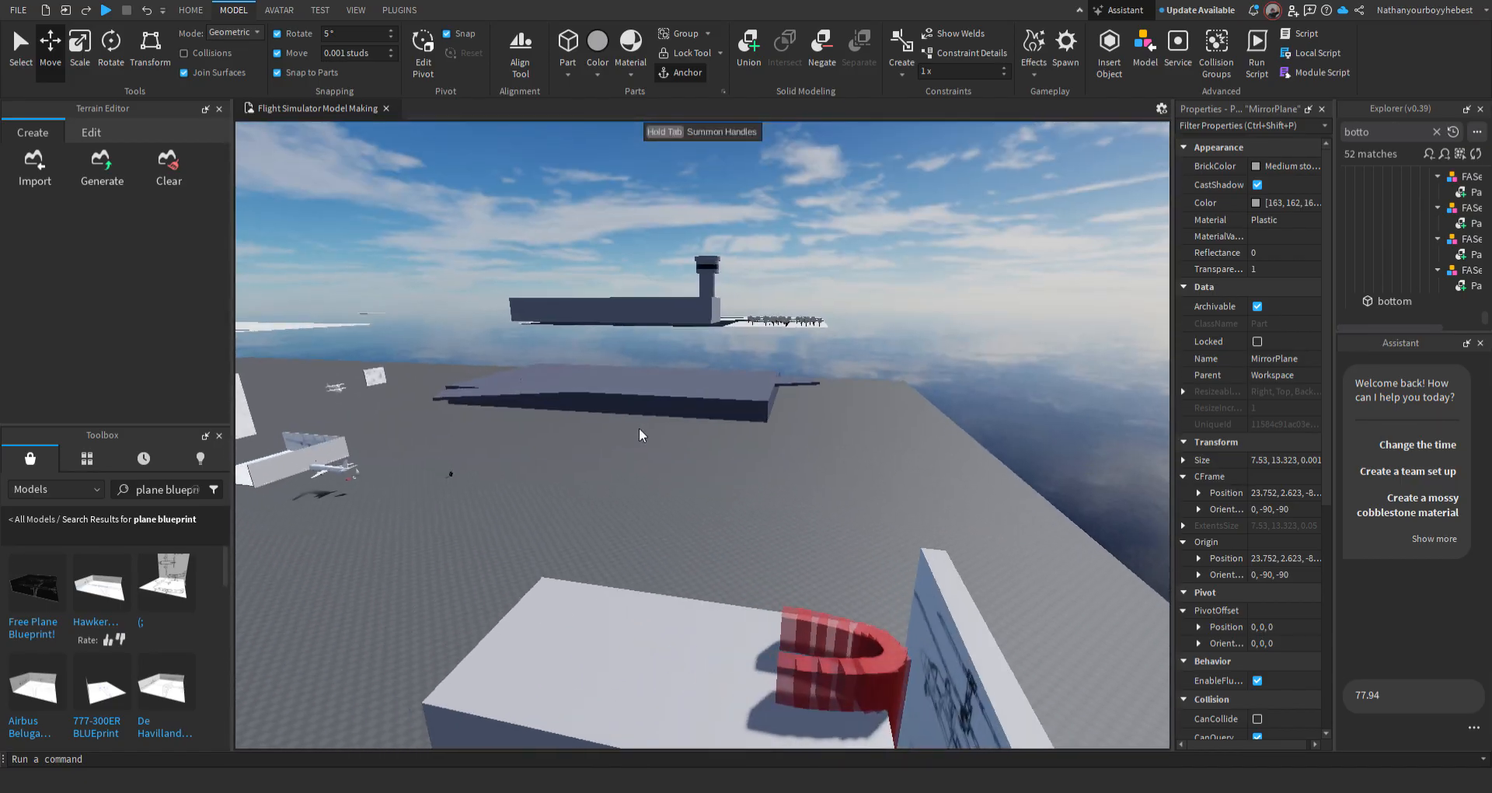
Union the 18 raised negative arch parts with the grey block, leaving out the mirror plane
{"action": "key", "text": "q"}
{"action": "key", "text": "d"}
{"action": "left_click_drag", "start_coordinate": [608, 426], "coordinate": [830, 691]}
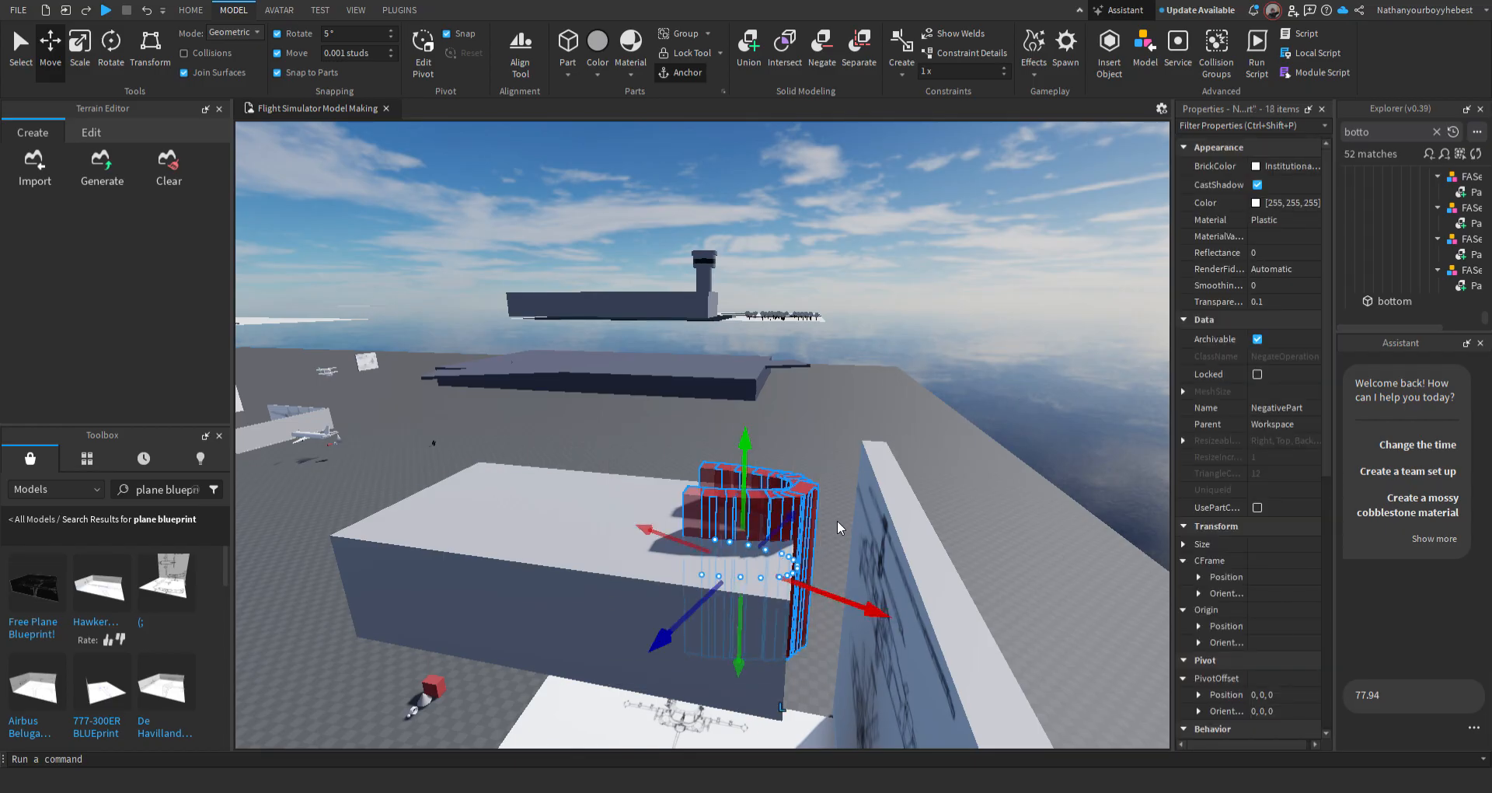
{"action": "left_click", "coordinate": [676, 511], "text": "ctrl"}
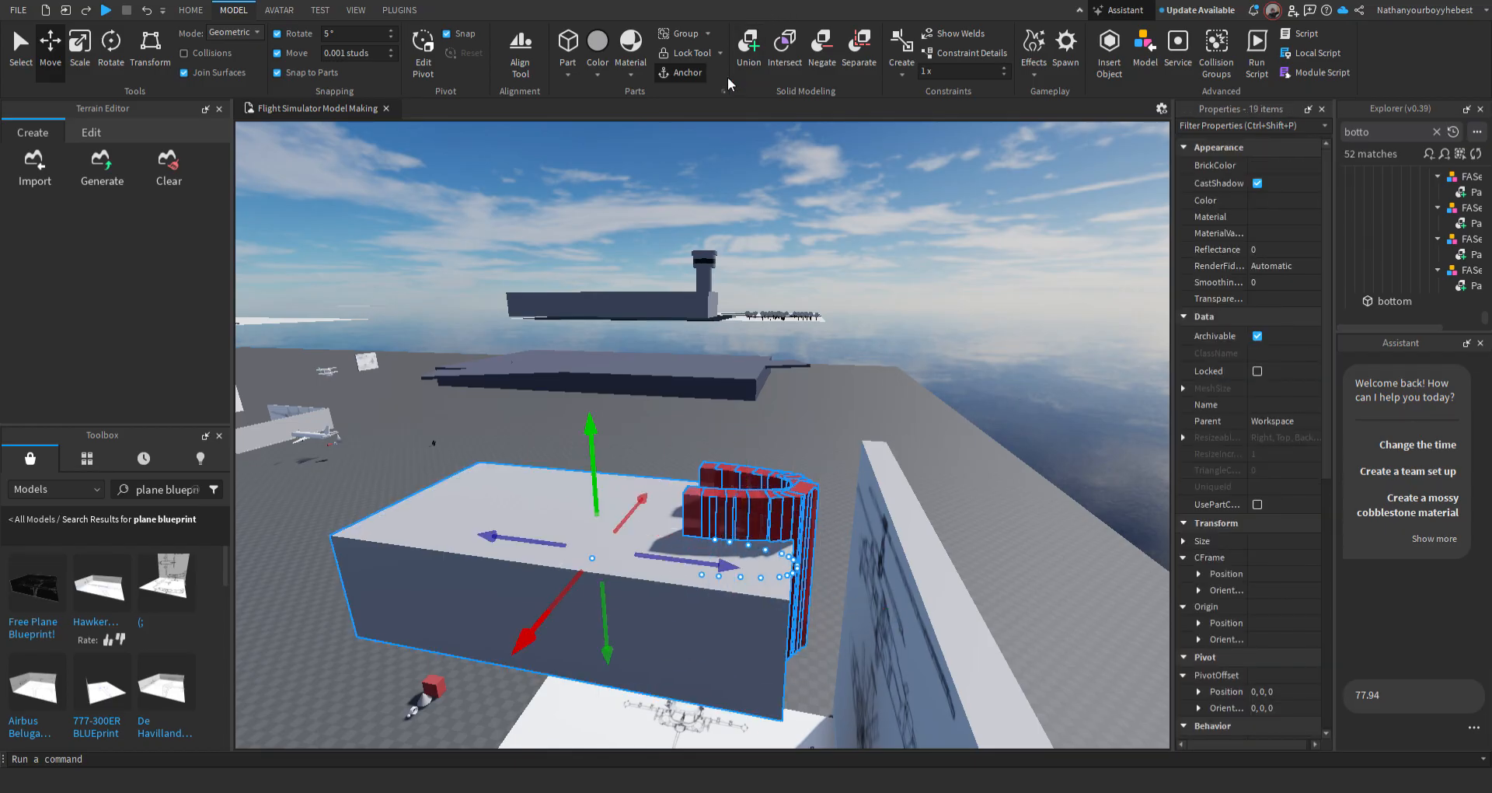
{"action": "left_click", "coordinate": [749, 43]}
{"action": "key", "text": "d"}
{"action": "right_click_drag", "start_coordinate": [822, 398], "coordinate": [822, 398]}
{"action": "key", "text": "d"}
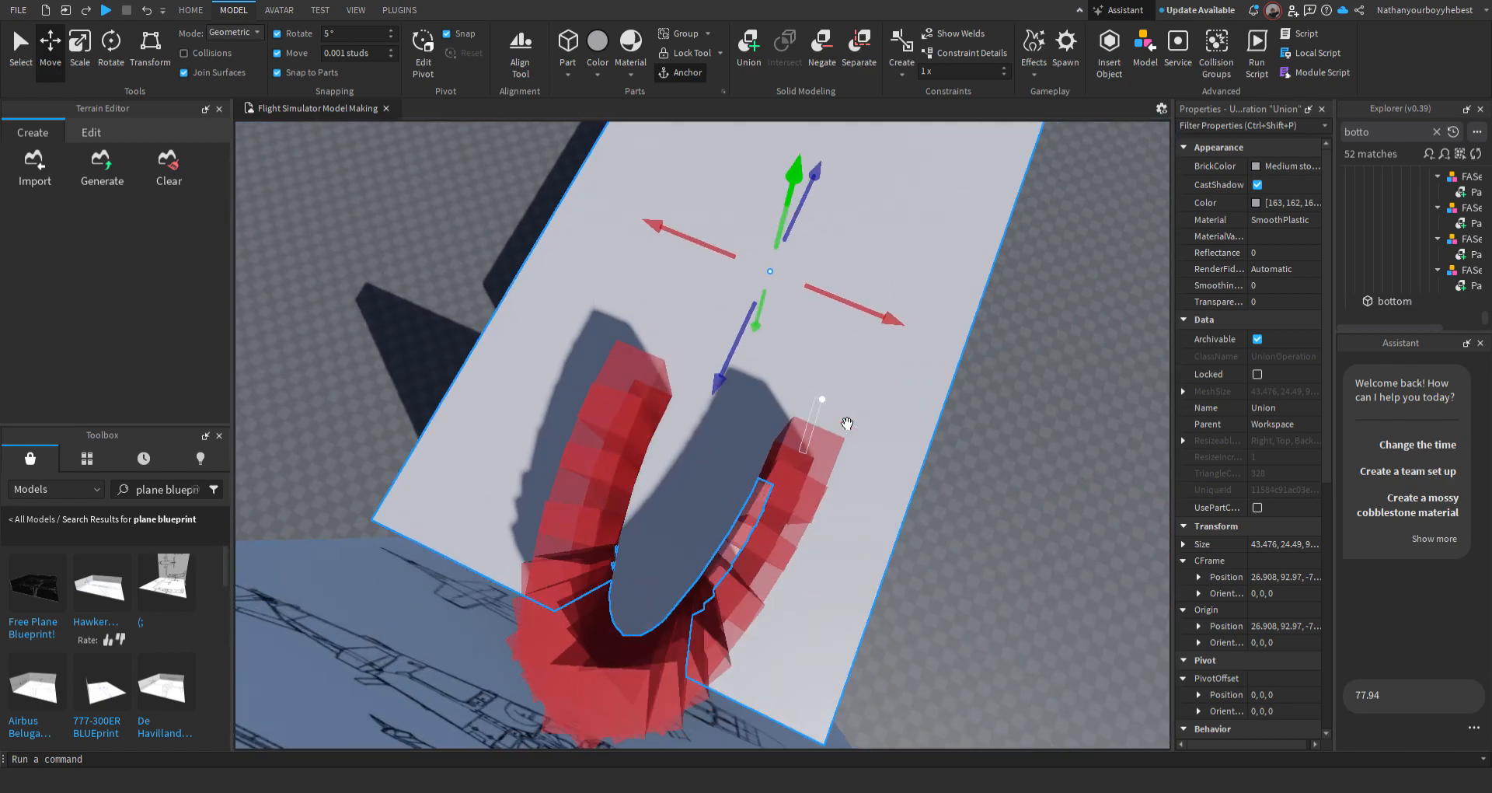
{"action": "scroll", "coordinate": [875, 497], "scroll_direction": "down", "scroll_amount": 5}
{"action": "left_click", "coordinate": [933, 553]}
Select the 18 leftover negative arch parts around the carved block and lower them 94.606 studs onto the blueprint
{"action": "right_click_drag", "start_coordinate": [933, 553], "coordinate": [790, 403]}
{"action": "key", "text": "w"}
{"action": "key", "text": "e"}
{"action": "key", "text": "q"}
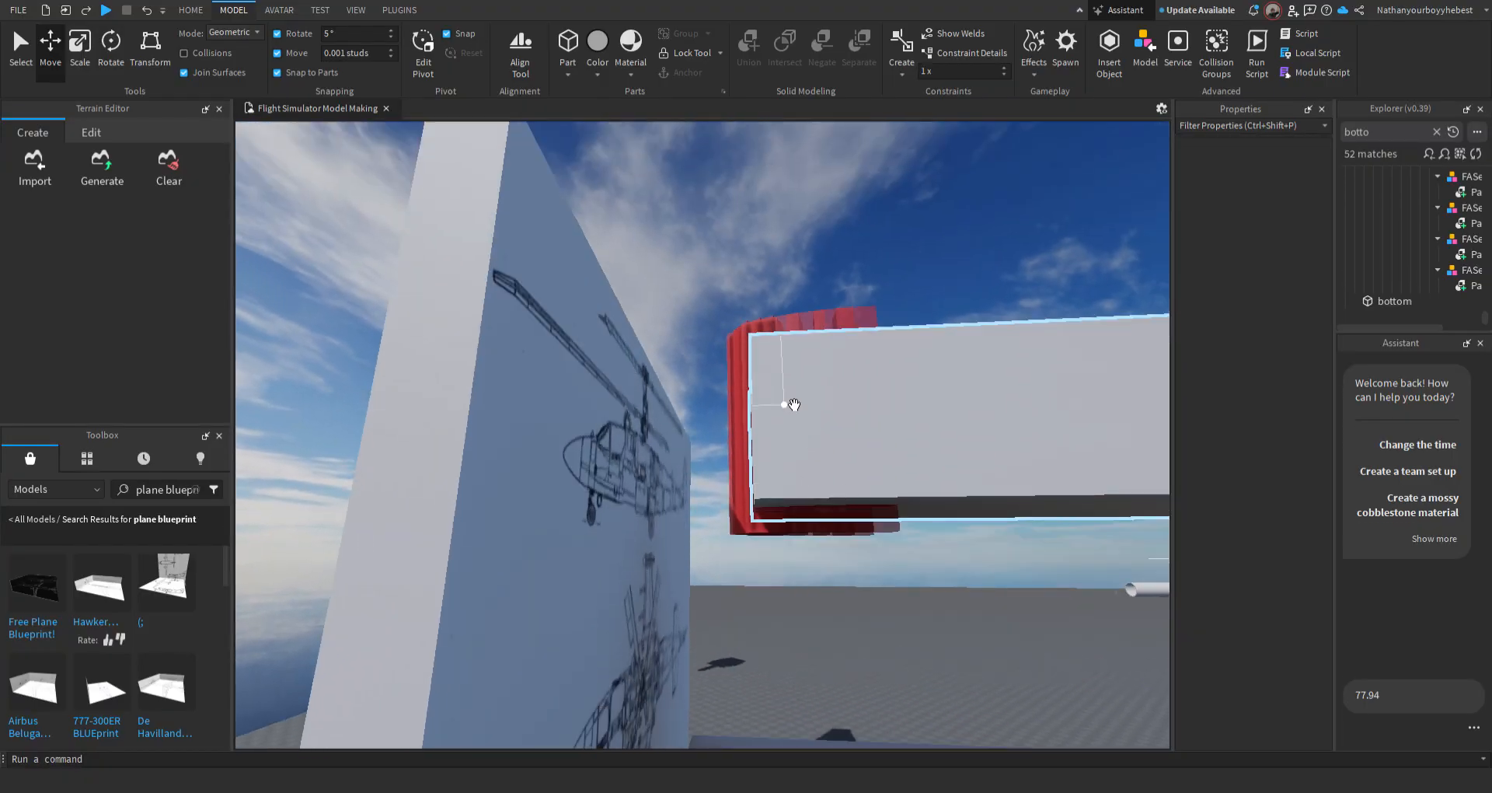
{"action": "left_click_drag", "start_coordinate": [697, 301], "coordinate": [992, 603]}
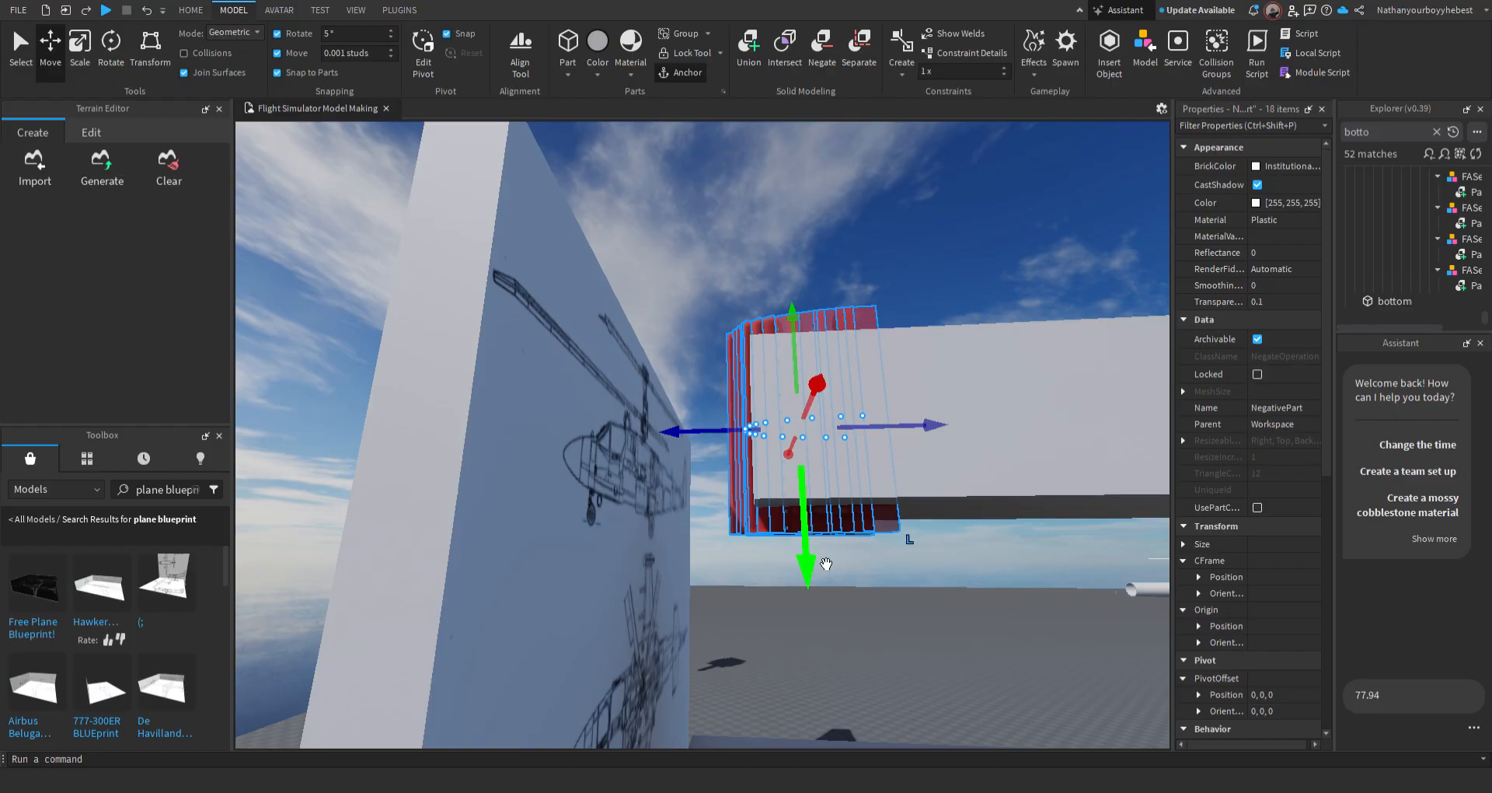
{"action": "left_click_drag", "start_coordinate": [819, 553], "coordinate": [805, 552]}
{"action": "right_click_drag", "start_coordinate": [806, 553], "coordinate": [805, 552]}
{"action": "left_click_drag", "start_coordinate": [805, 553], "coordinate": [804, 552]}
{"action": "right_click_drag", "start_coordinate": [805, 552], "coordinate": [808, 543]}
{"action": "key", "text": "w"}
{"action": "scroll", "coordinate": [810, 529], "scroll_direction": "up", "scroll_amount": 2}
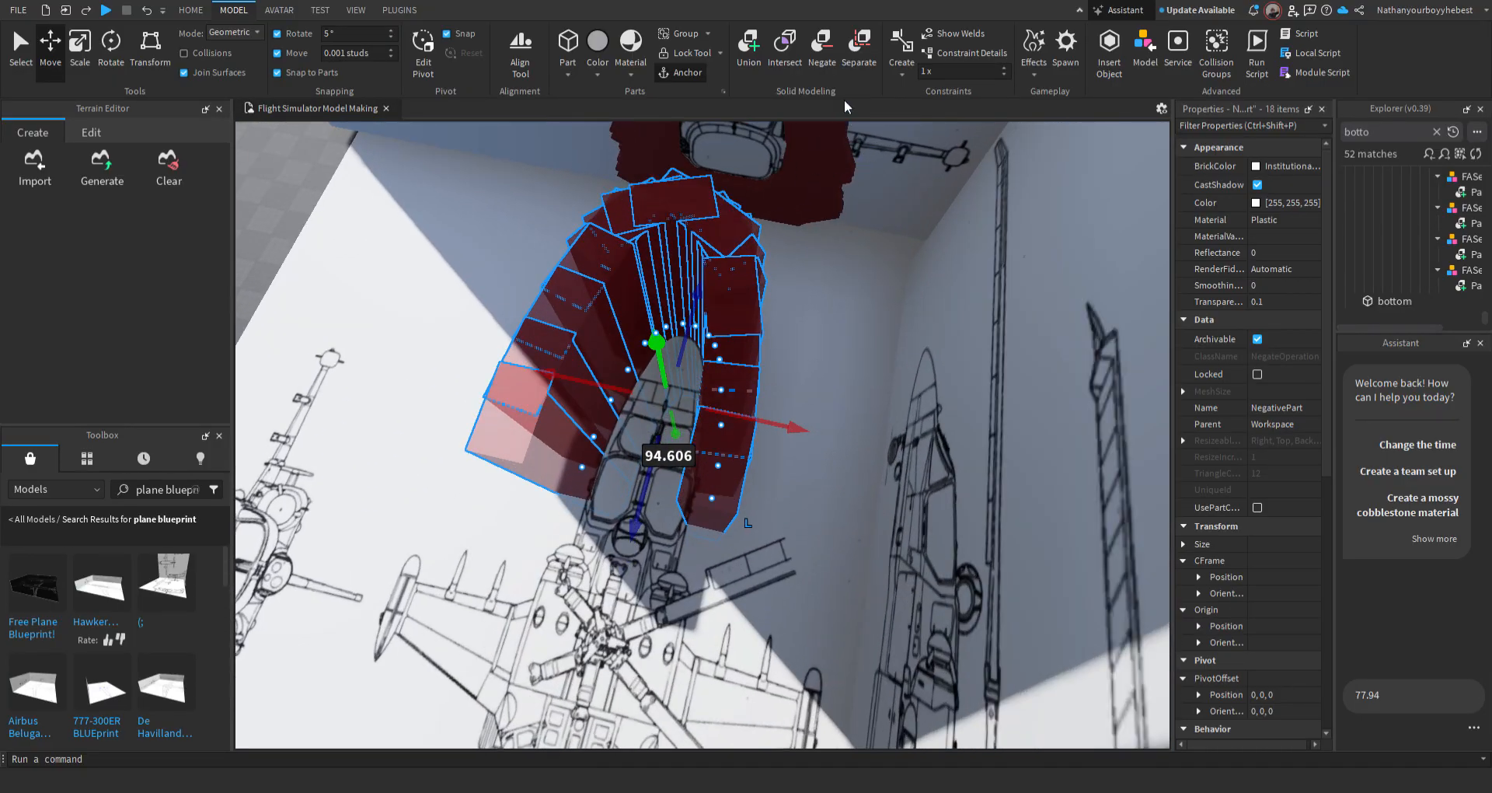
Restore the lowered arch parts to solid with Negate and check the arch's end part against the top-view blueprint
{"action": "left_click", "coordinate": [823, 353]}
{"action": "key", "text": "w"}
{"action": "key", "text": "a"}
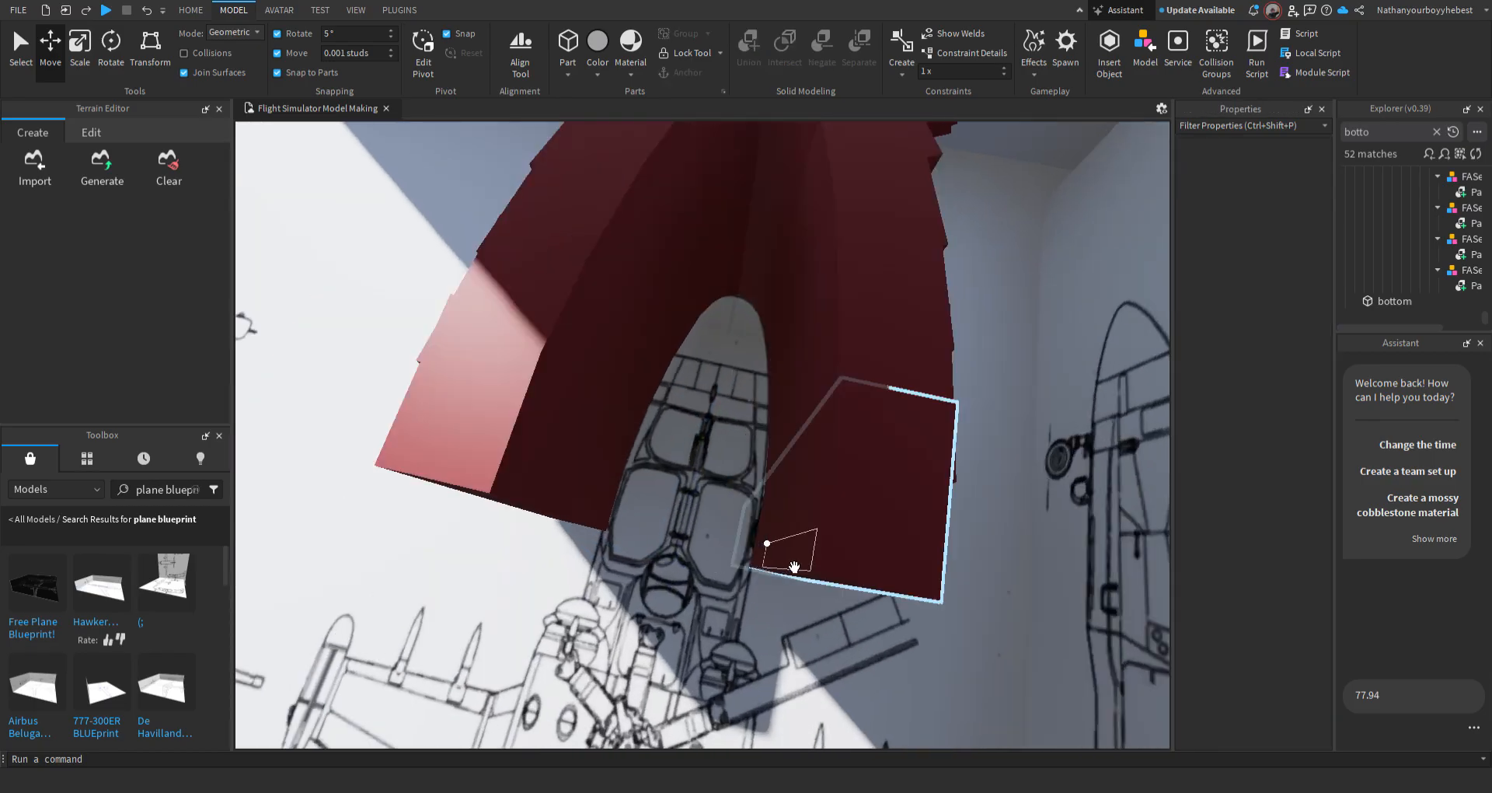
{"action": "left_click", "coordinate": [855, 564]}
{"action": "right_click_drag", "start_coordinate": [865, 537], "coordinate": [865, 534]}
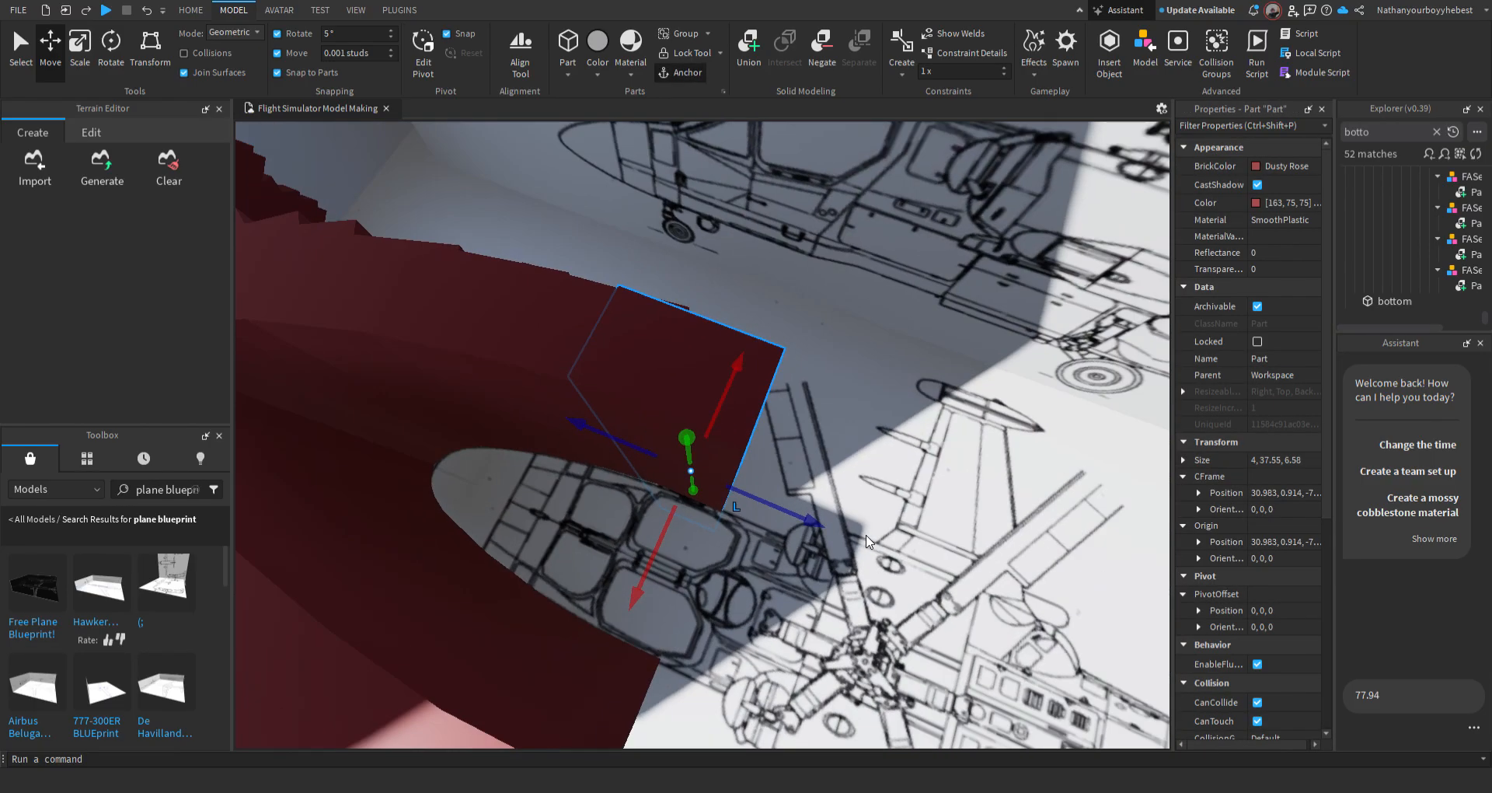
{"action": "key", "text": "d"}
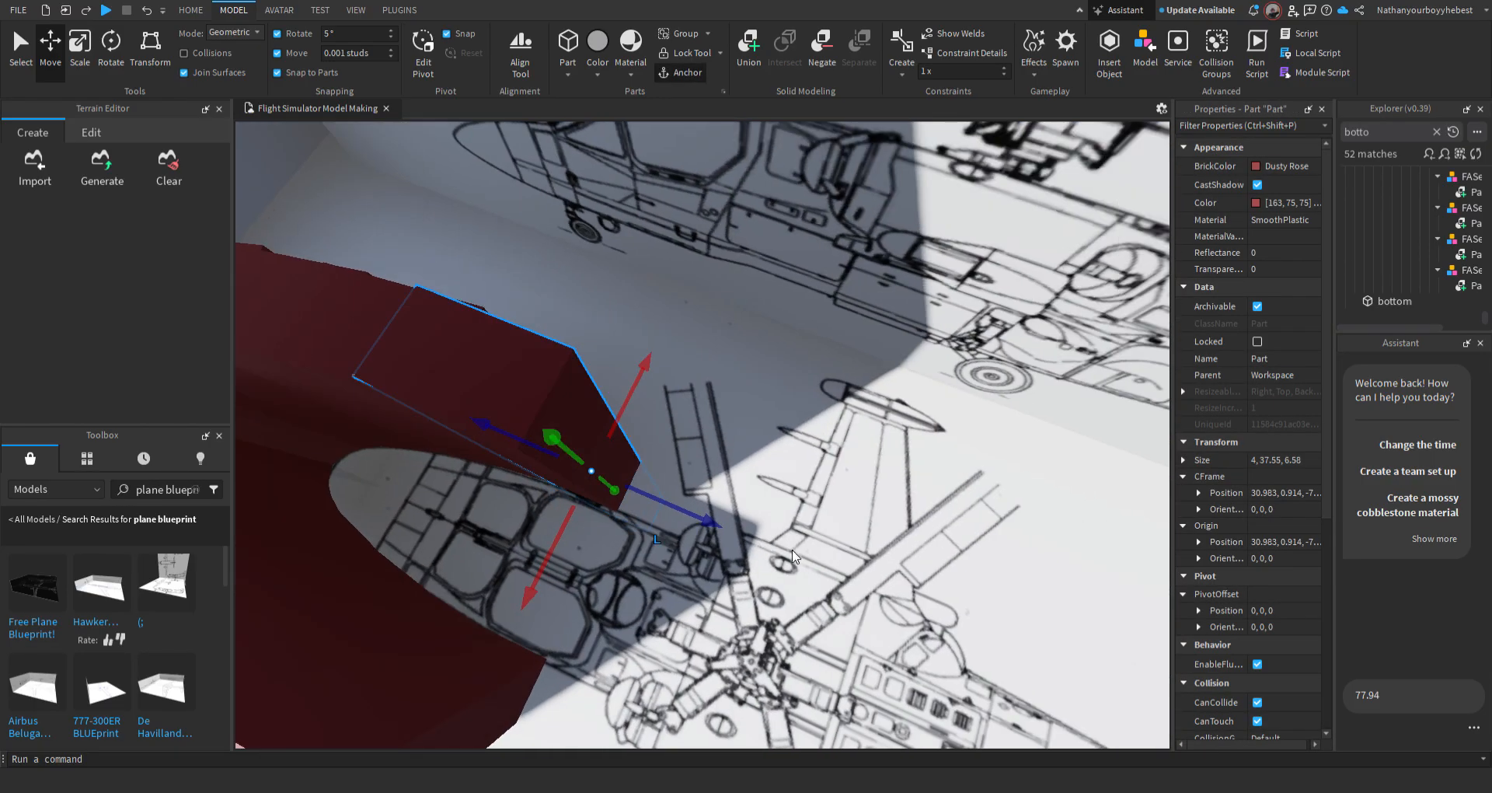
{"action": "right_click_drag", "start_coordinate": [735, 553], "coordinate": [746, 624]}
{"action": "key", "text": "a"}
{"action": "key", "text": "w"}
{"action": "key", "text": "w"}
{"action": "key", "text": "s"}
{"action": "key", "text": "s"}
Set the raised carved block's SmoothingAngle to 30, widening the properties list to read the full names
{"action": "left_click", "coordinate": [780, 550]}
{"action": "right_click_drag", "start_coordinate": [779, 550], "coordinate": [776, 632]}
{"action": "key", "text": "s"}
{"action": "key", "text": "s"}
{"action": "key", "text": "q"}
{"action": "key", "text": "d"}
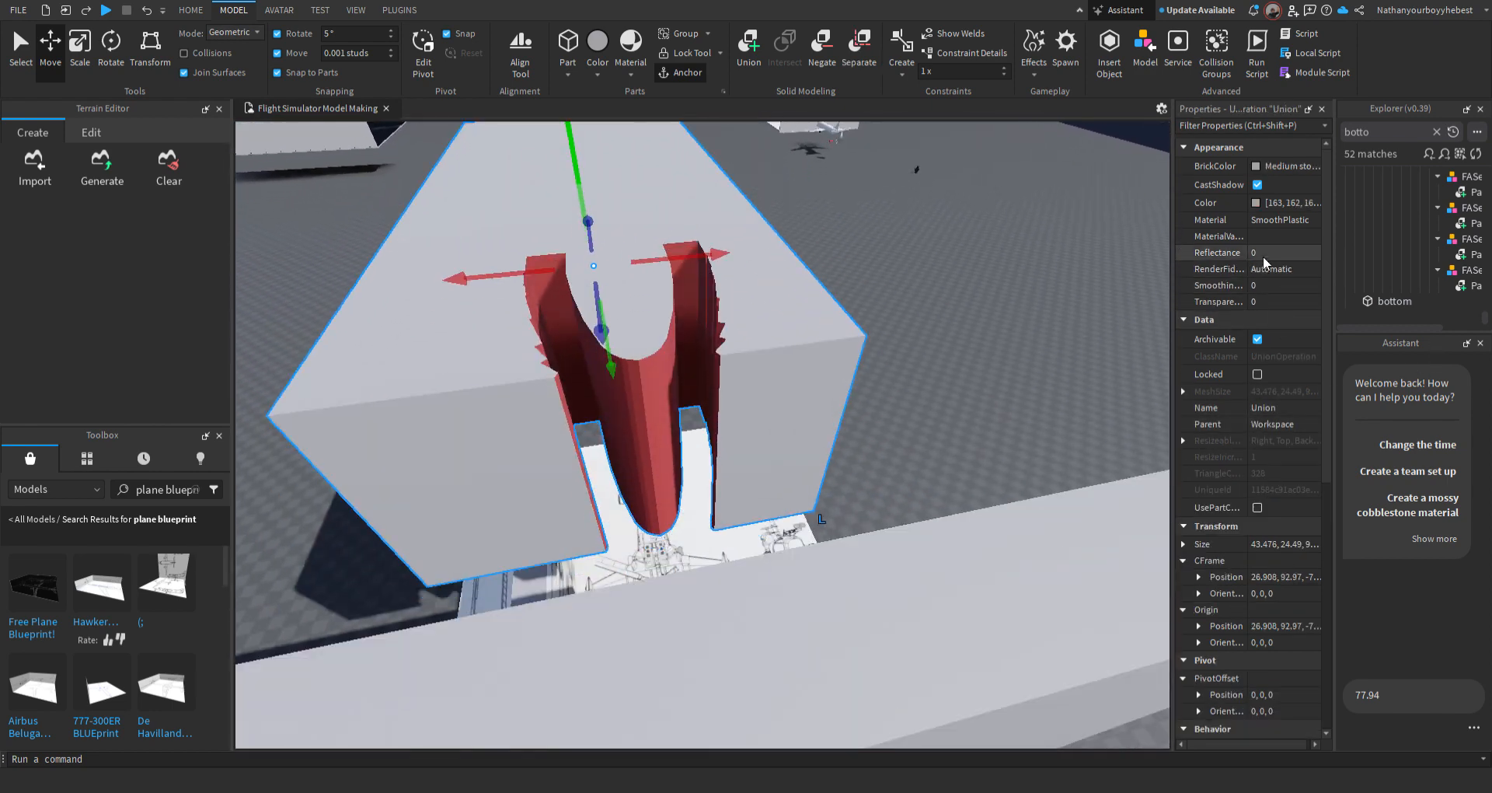
{"action": "left_click", "coordinate": [1259, 285]}
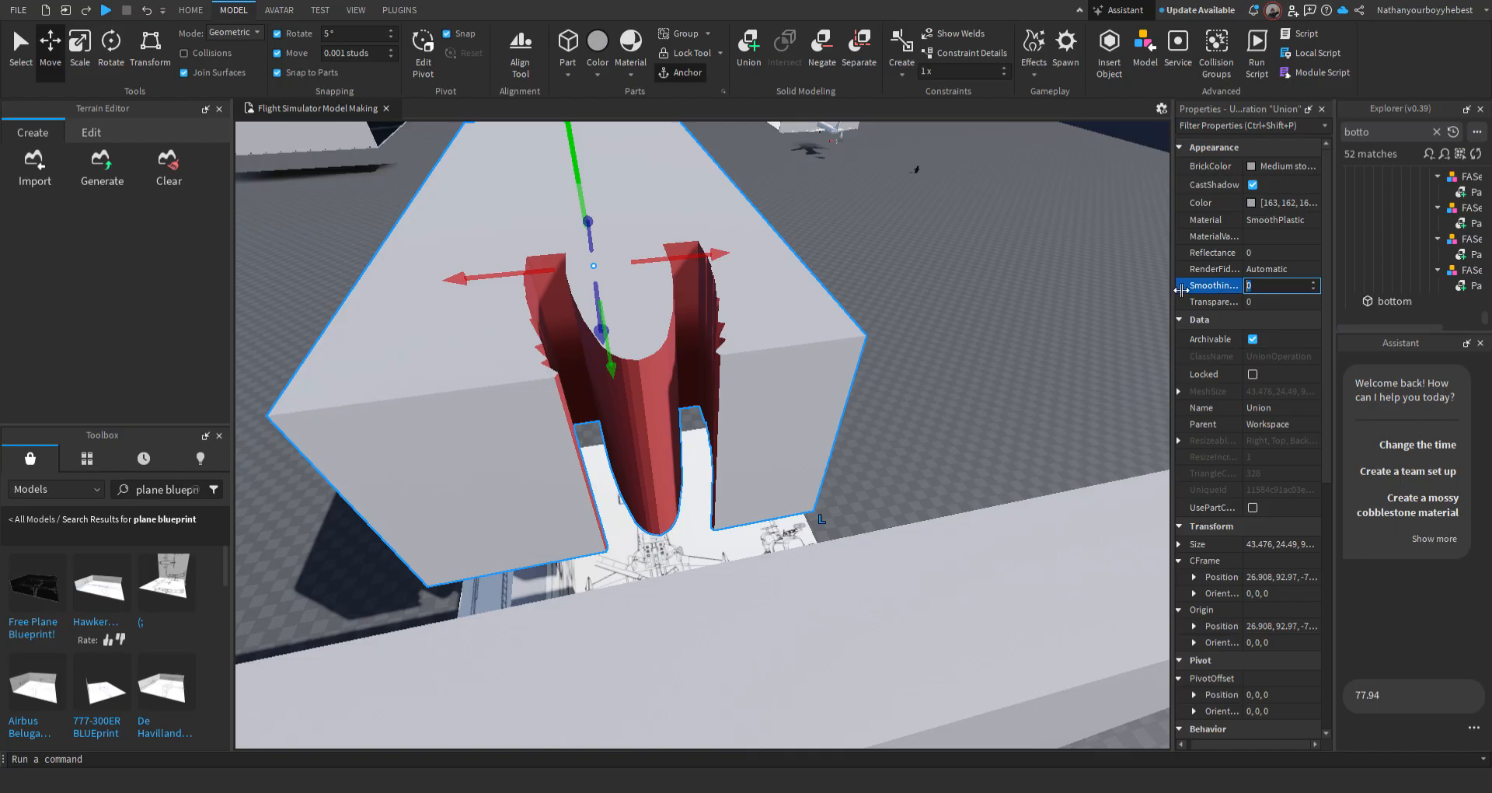
{"action": "left_click_drag", "start_coordinate": [1170, 281], "coordinate": [1143, 300]}
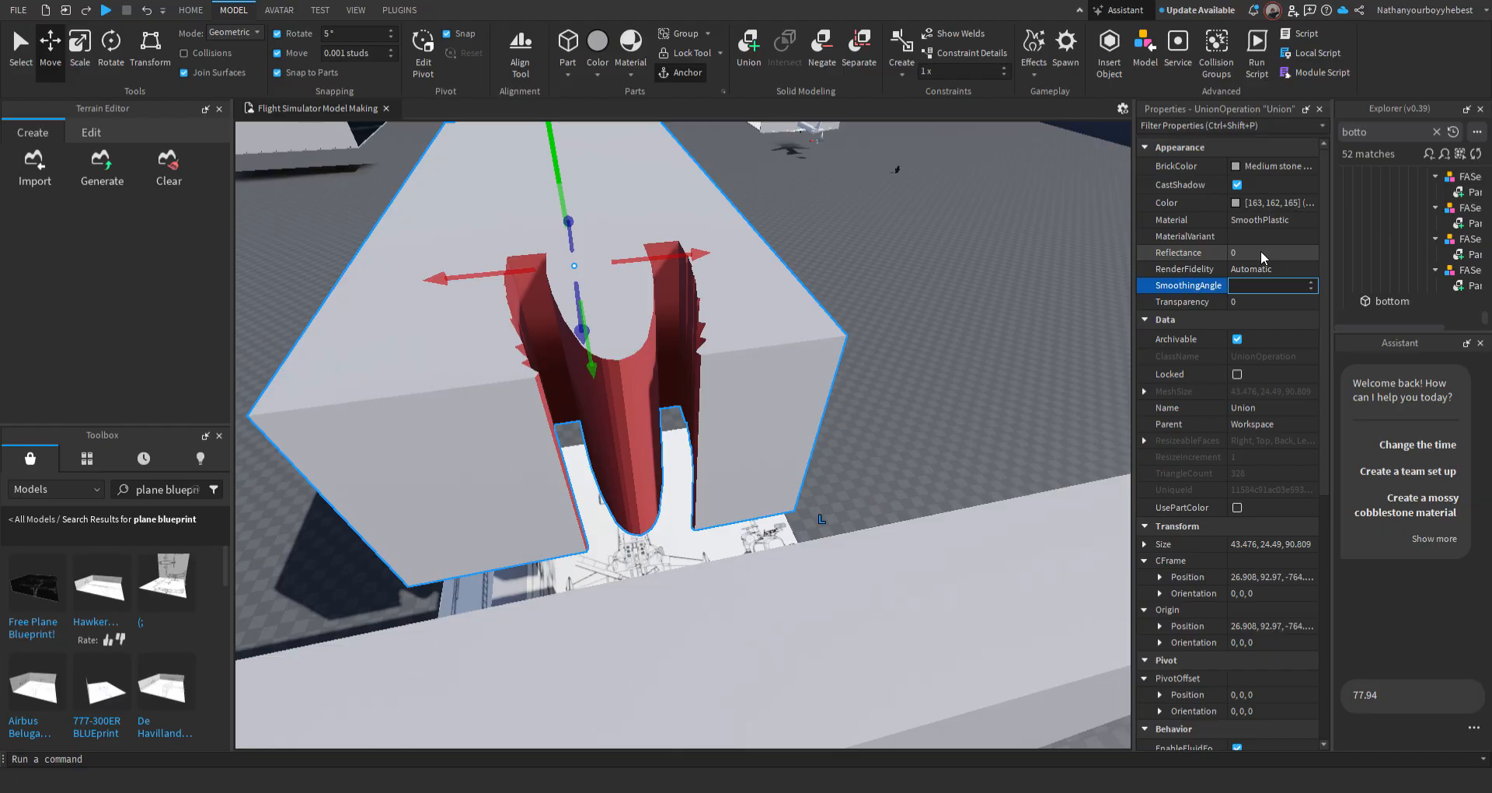
{"action": "type", "text": "30"}
{"action": "key", "text": "Return"}
Negate the small spare red block standing beside the blueprint and union it with the raised carved block
{"action": "right_click_drag", "start_coordinate": [827, 354], "coordinate": [876, 374]}
{"action": "key", "text": "w"}
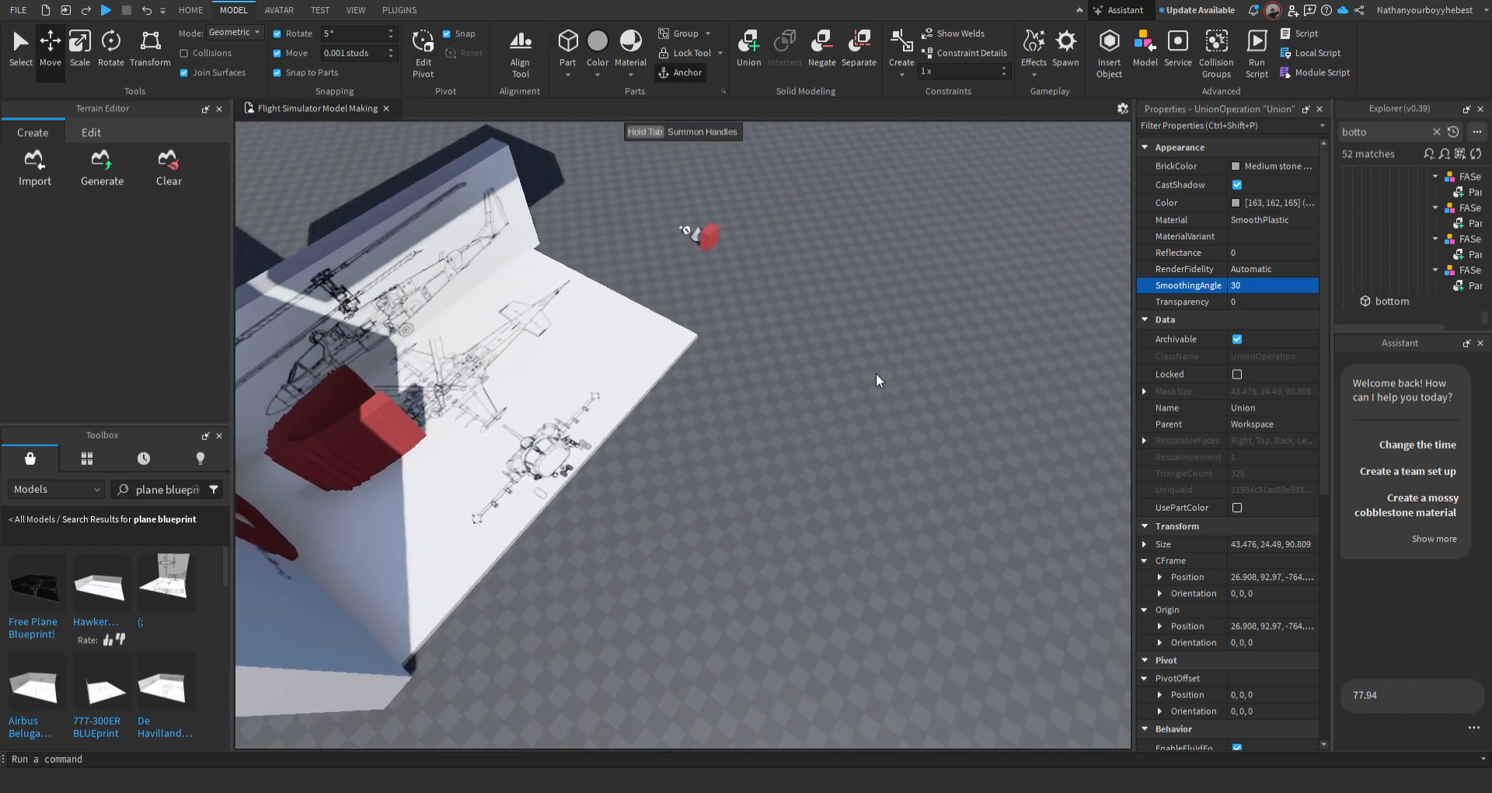
{"action": "left_click", "coordinate": [715, 244]}
{"action": "right_click_drag", "start_coordinate": [730, 250], "coordinate": [758, 249]}
{"action": "key", "text": "e"}
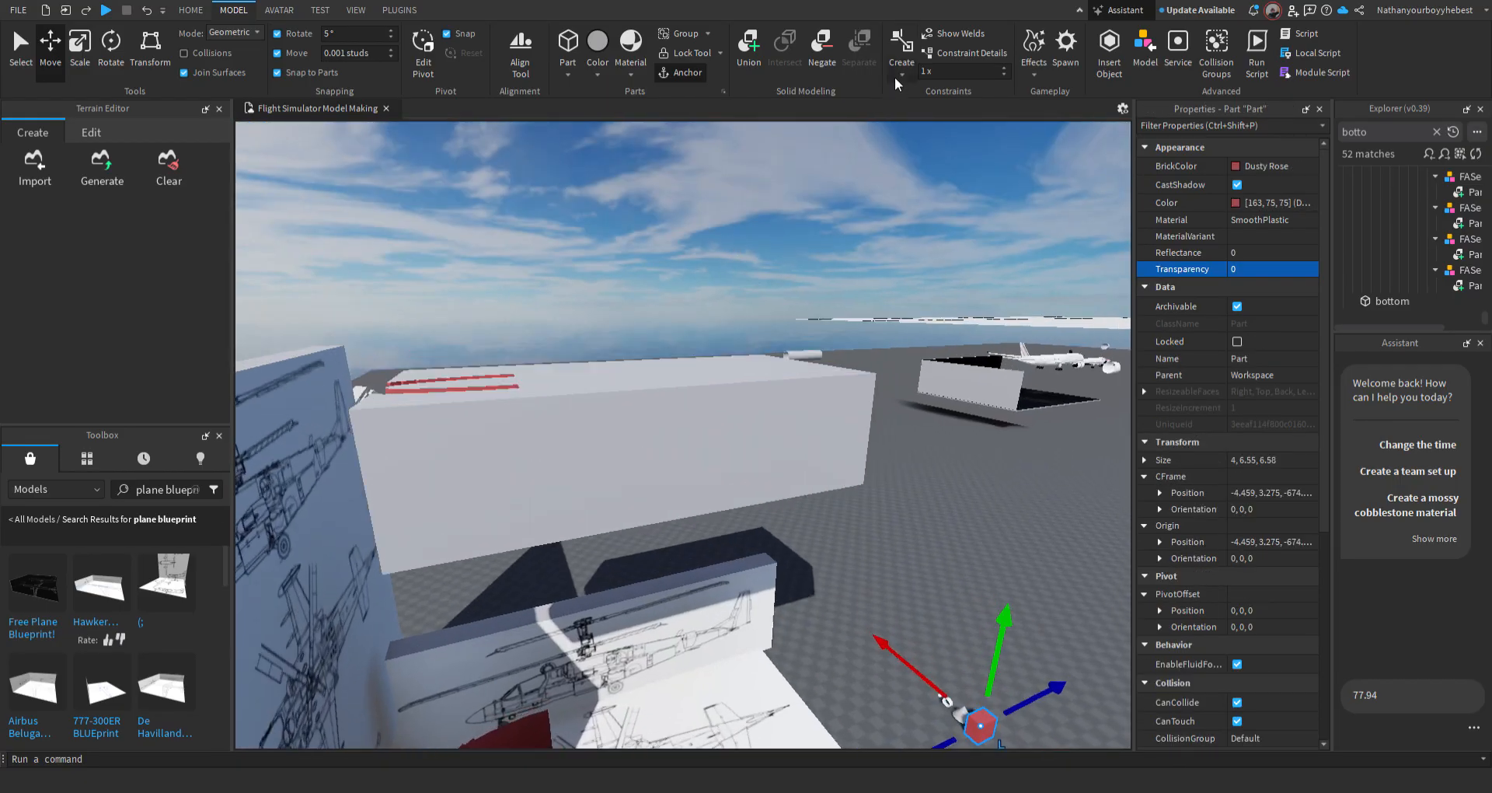
{"action": "left_click", "coordinate": [822, 47]}
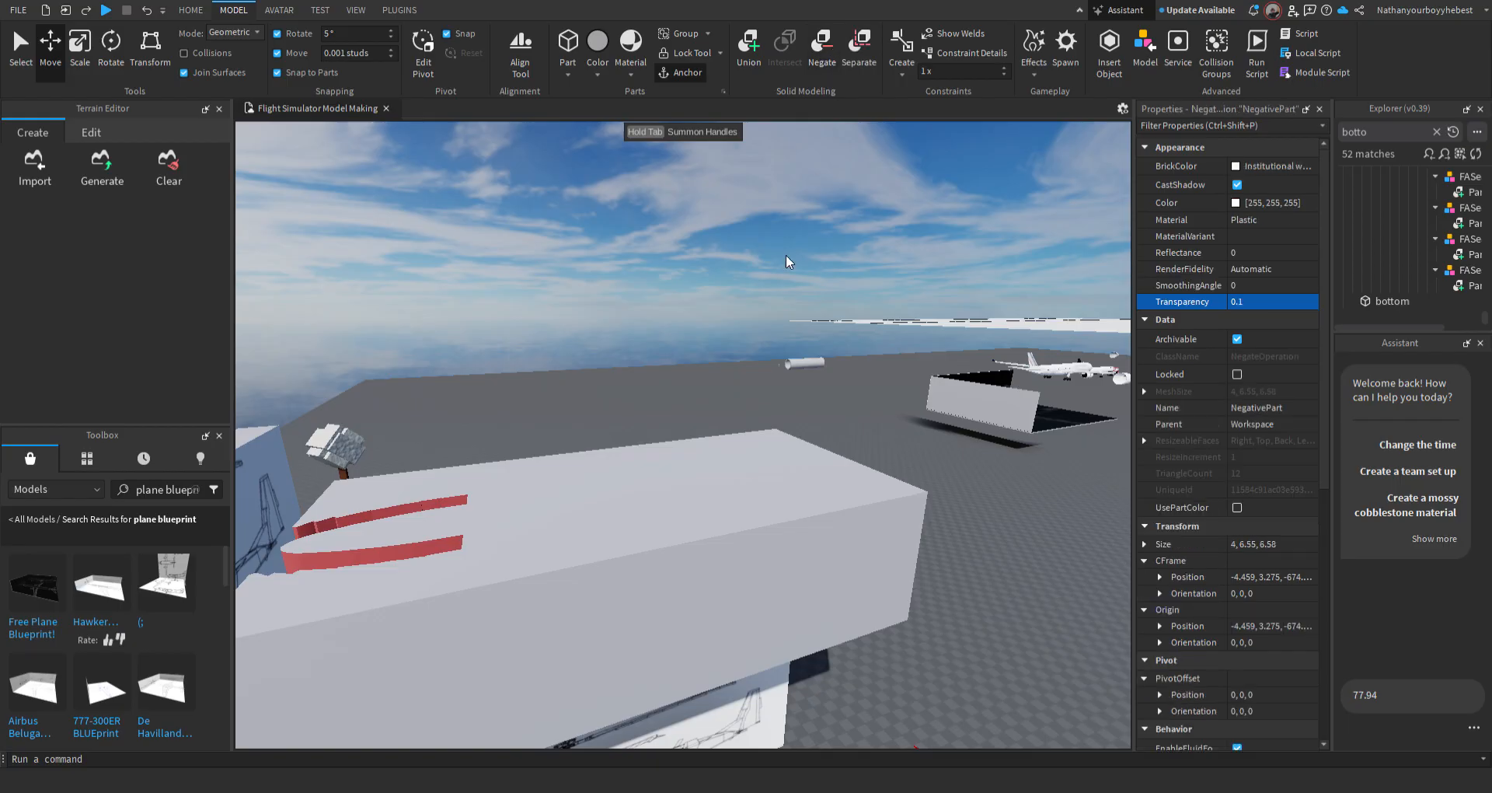
{"action": "left_click", "coordinate": [673, 523], "text": "ctrl"}
{"action": "left_click", "coordinate": [751, 67]}
Set the new union's SmoothingAngle to 45
{"action": "mouse_move", "coordinate": [760, 474]}
{"action": "right_mouse_down"}
{"action": "mouse_move", "coordinate": [733, 493]}
{"action": "mouse_move", "coordinate": [776, 463]}
{"action": "mouse_move", "coordinate": [745, 459]}
{"action": "right_mouse_up"}
{"action": "key", "text": "e"}
{"action": "key", "text": "q"}
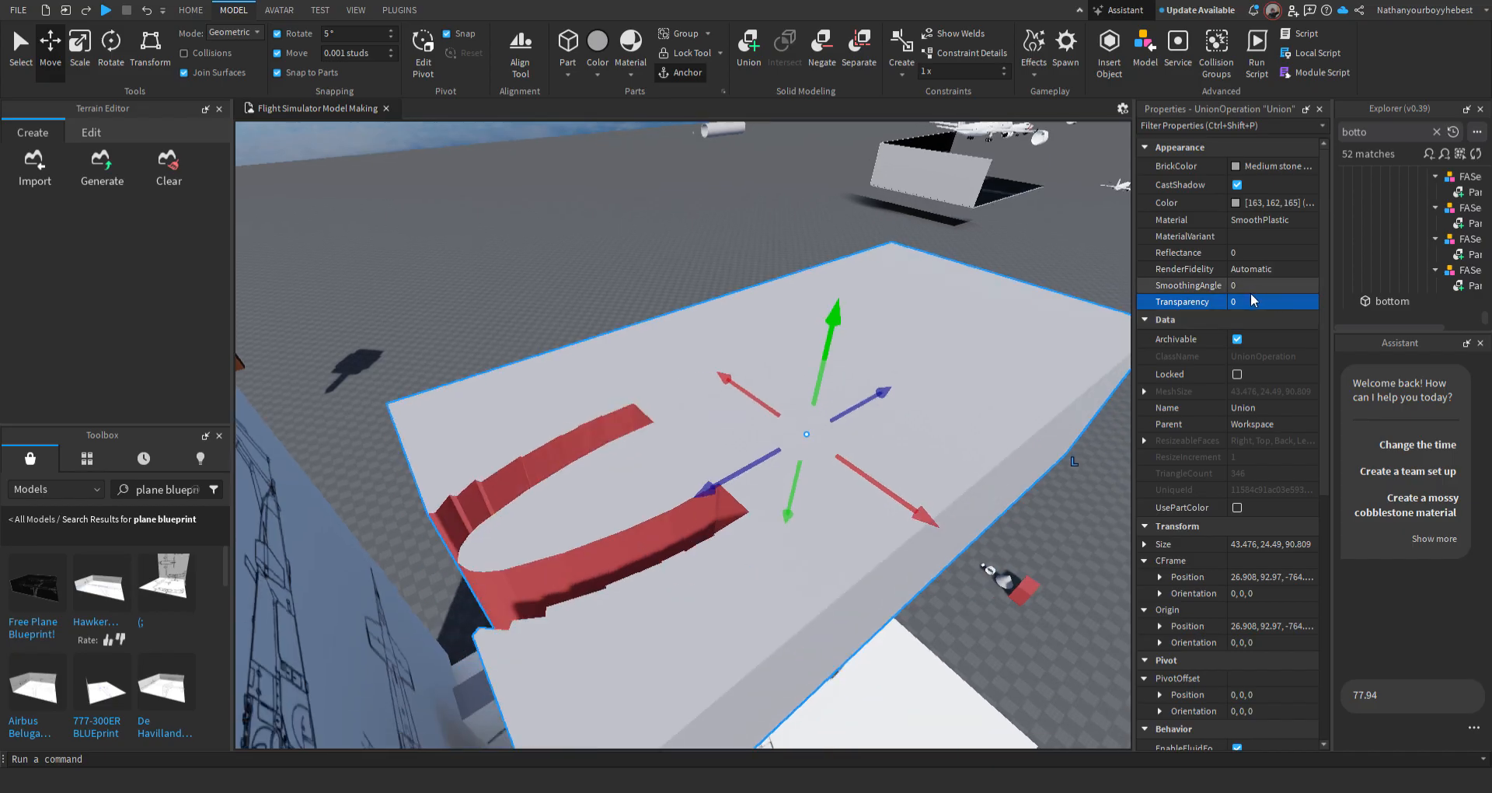
{"action": "key", "text": "a"}
{"action": "left_click", "coordinate": [1260, 288]}
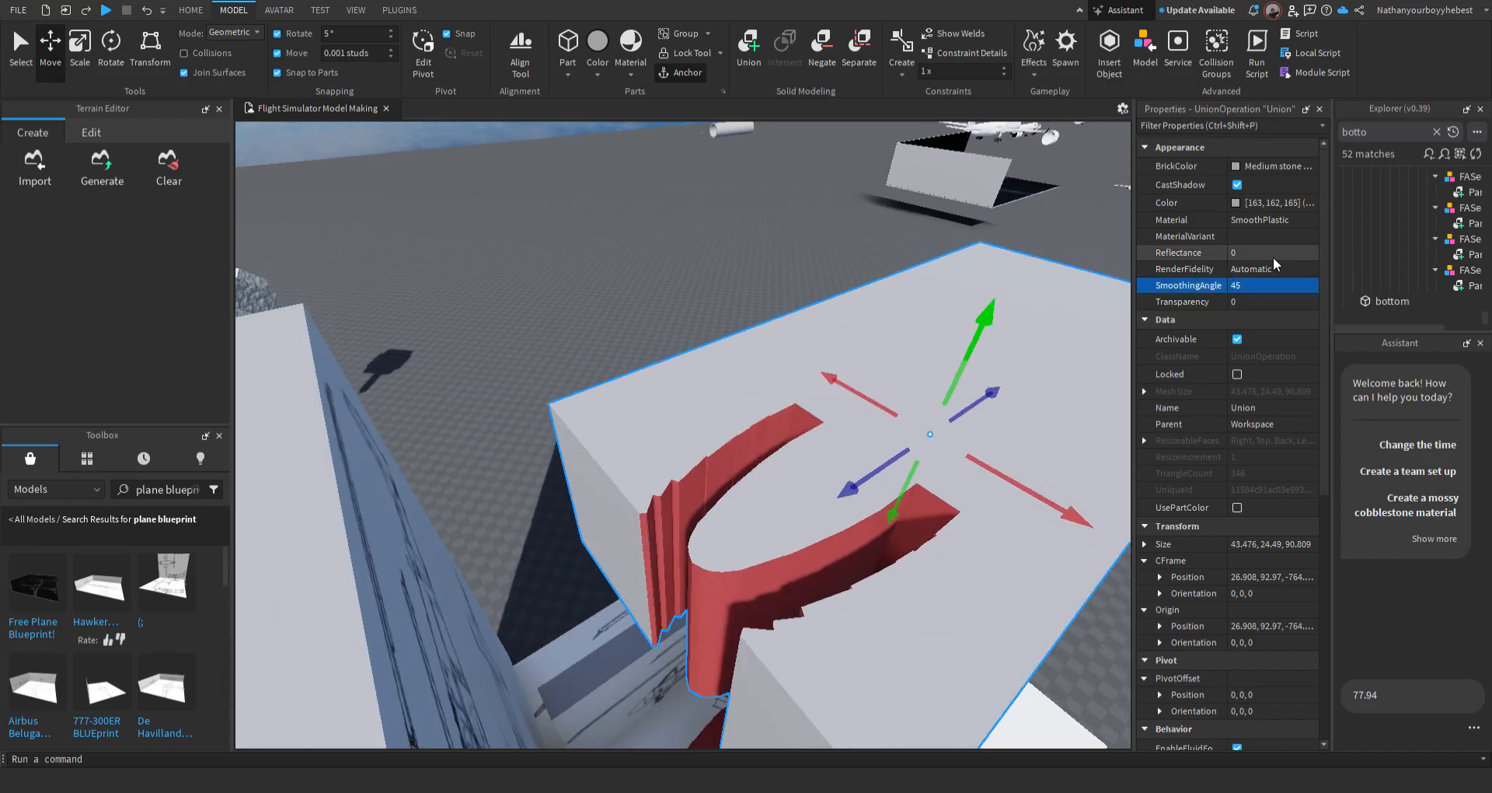
{"action": "right_click_drag", "start_coordinate": [925, 522], "coordinate": [921, 529]}
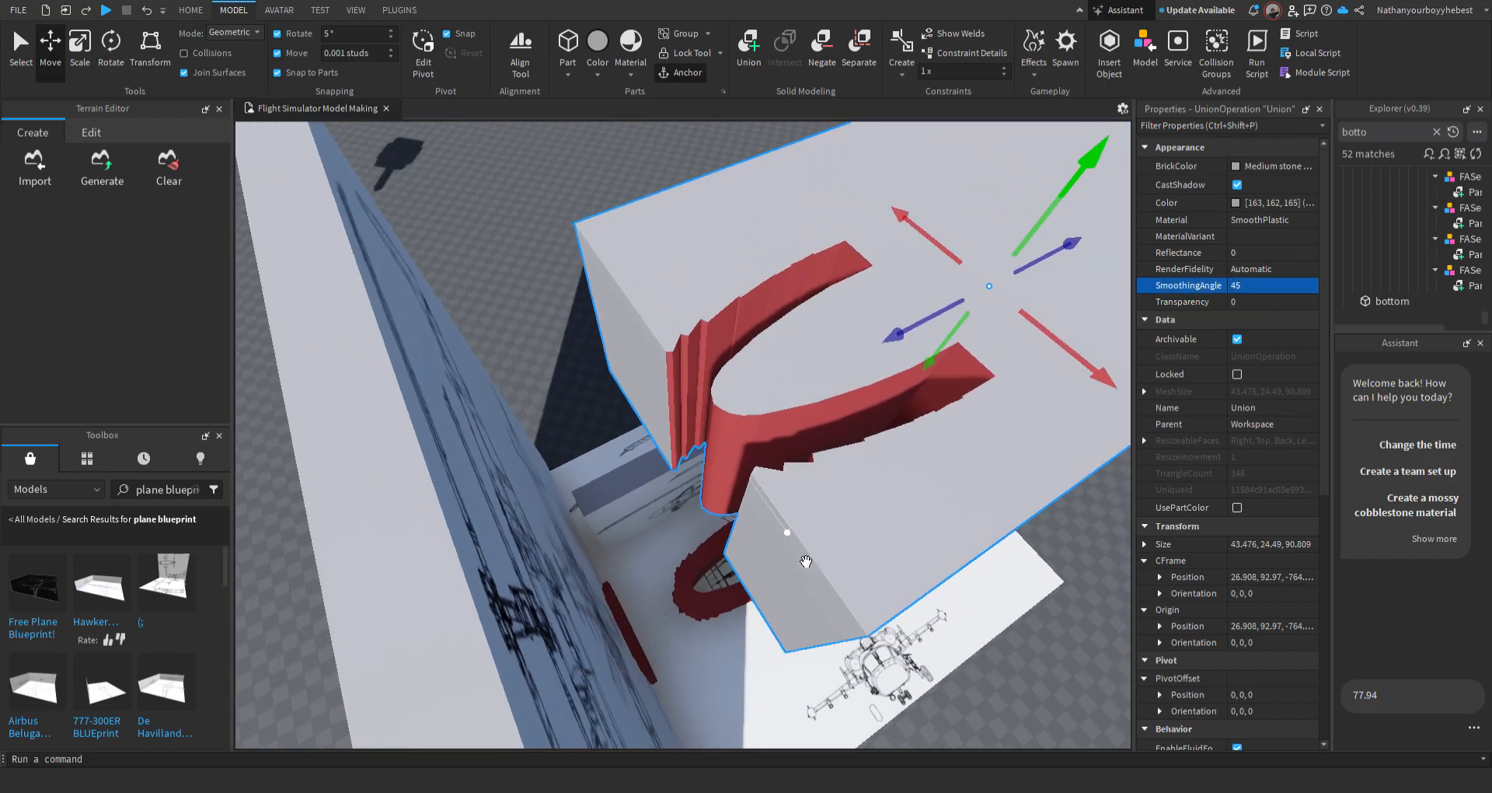
{"action": "right_click_drag", "start_coordinate": [812, 480], "coordinate": [841, 506]}
{"action": "key", "text": "w"}
{"action": "right_click_drag", "start_coordinate": [867, 458], "coordinate": [901, 480]}
{"action": "key", "text": "s"}
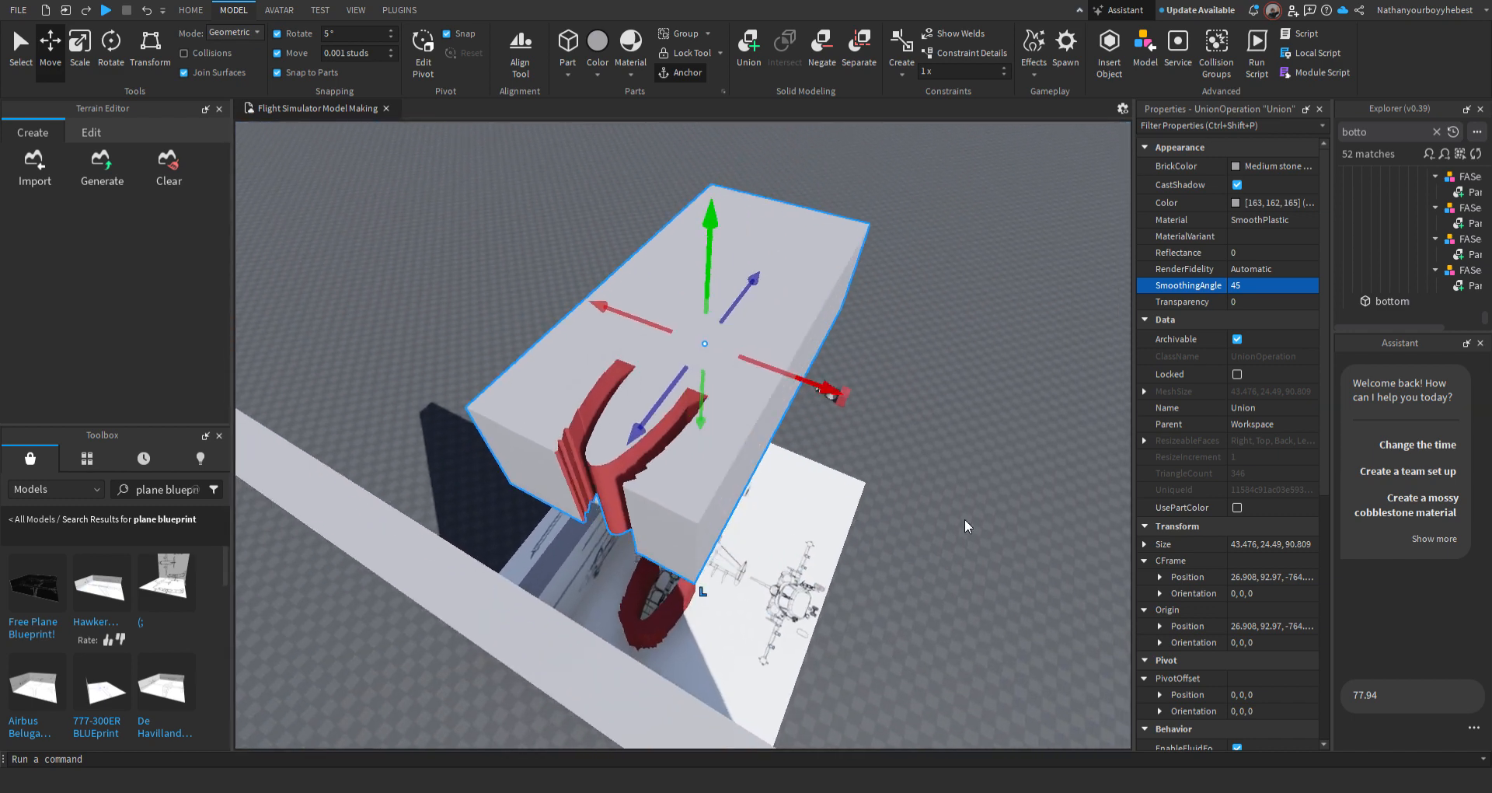
Set the raised carved union's SmoothingAngle to 0
{"action": "key", "text": "d"}
{"action": "left_click", "coordinate": [1253, 287]}
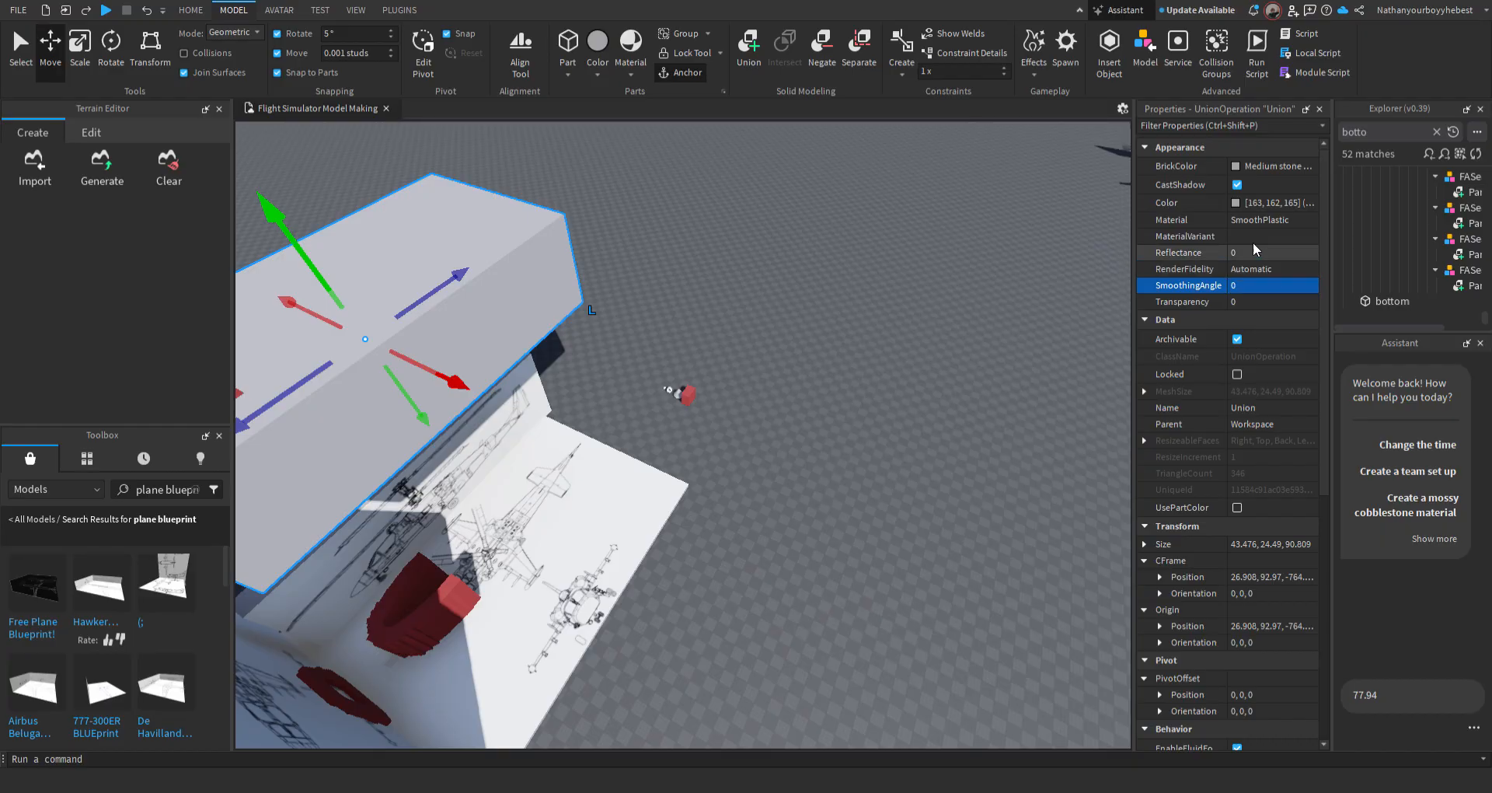
{"action": "right_click_drag", "start_coordinate": [907, 482], "coordinate": [908, 474]}
Select the finished airliner fuselage beside its blueprints and examine the smoothing on its nose from several sides
{"action": "key", "text": "w"}
{"action": "key", "text": "f"}
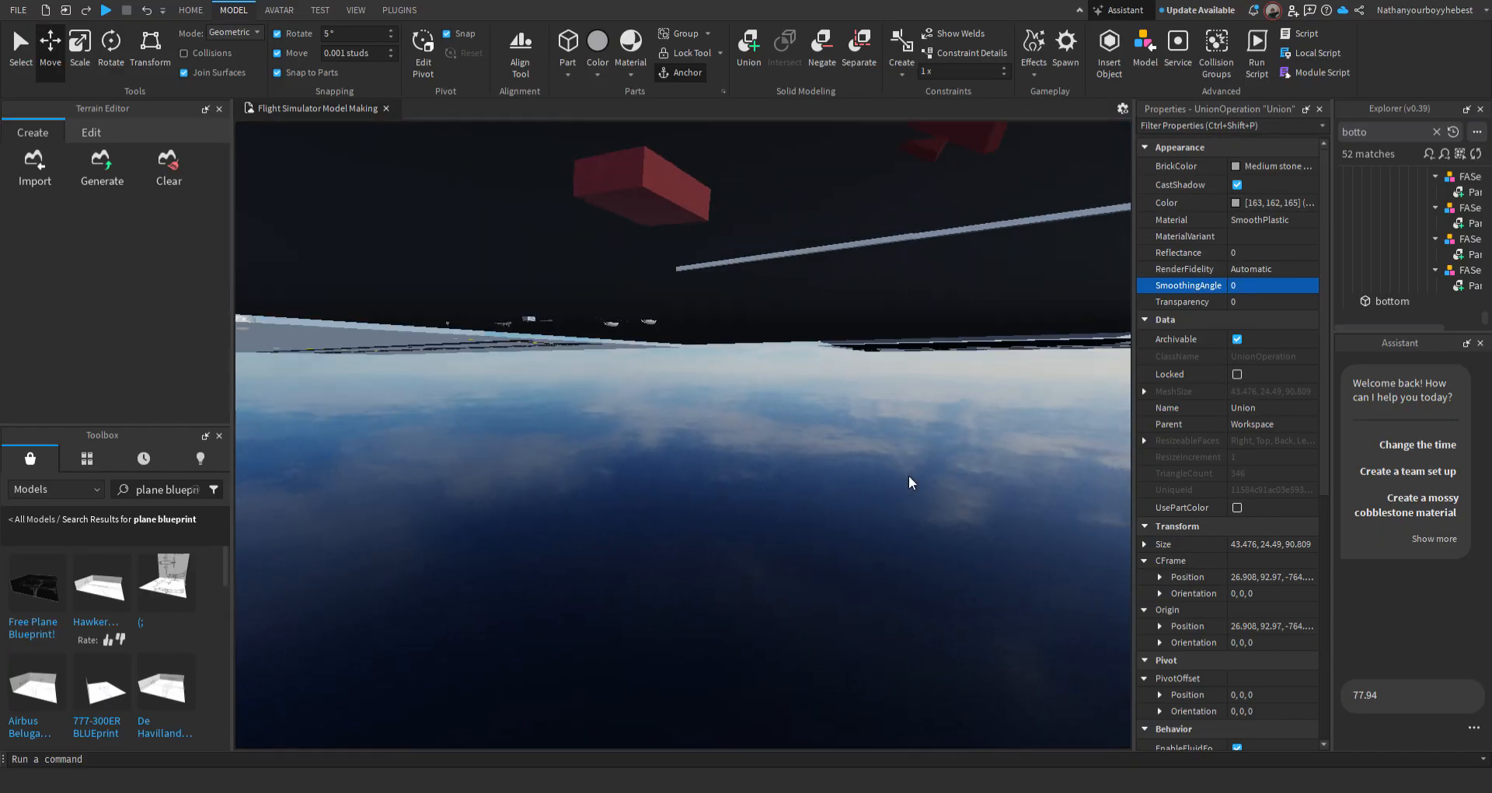
{"action": "key", "text": "w"}
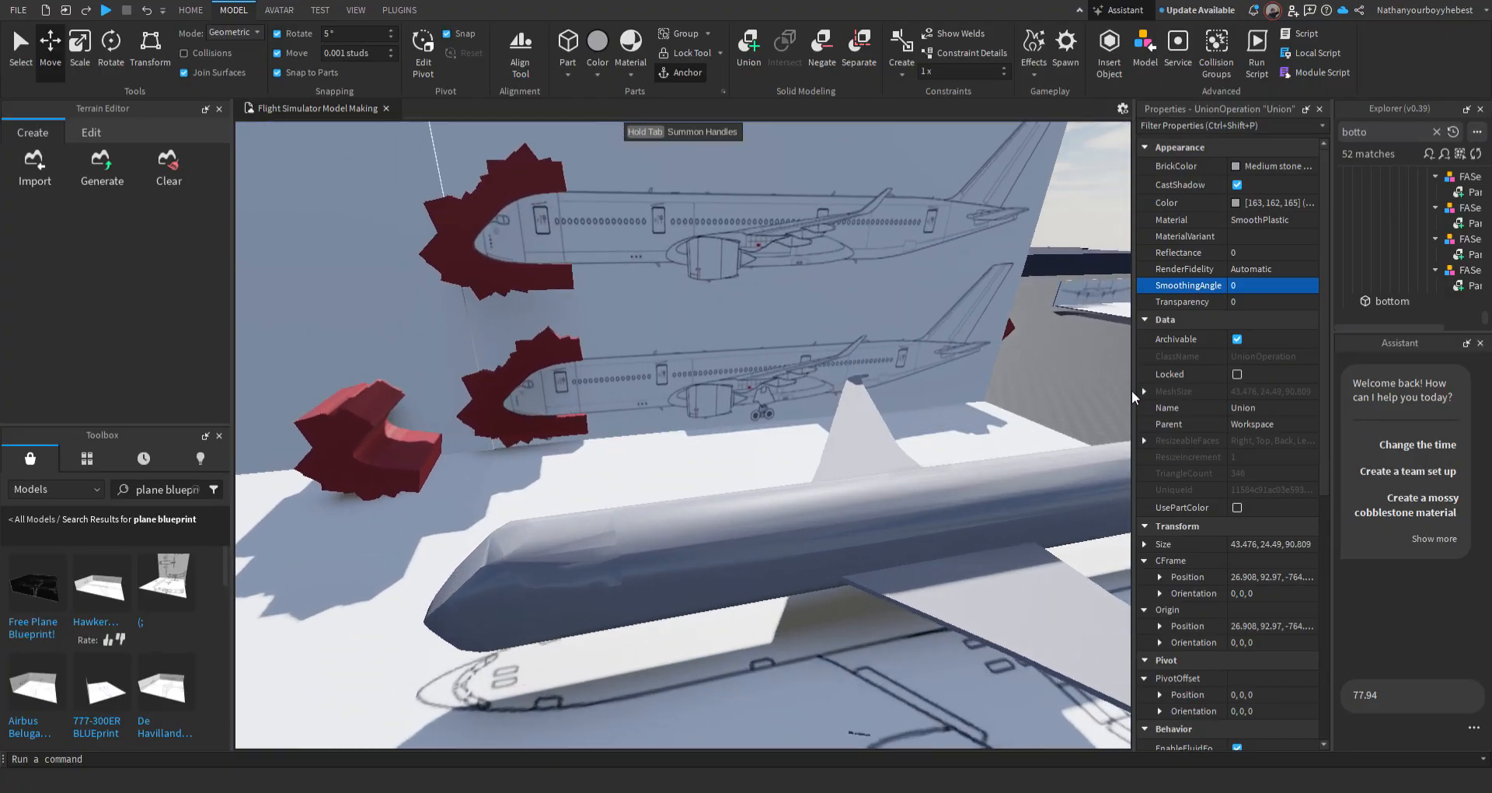
{"action": "key", "text": "w"}
{"action": "right_click_drag", "start_coordinate": [815, 498], "coordinate": [816, 498]}
{"action": "key", "text": "a"}
{"action": "key", "text": "s"}
{"action": "left_click", "coordinate": [876, 414]}
{"action": "key", "text": "w"}
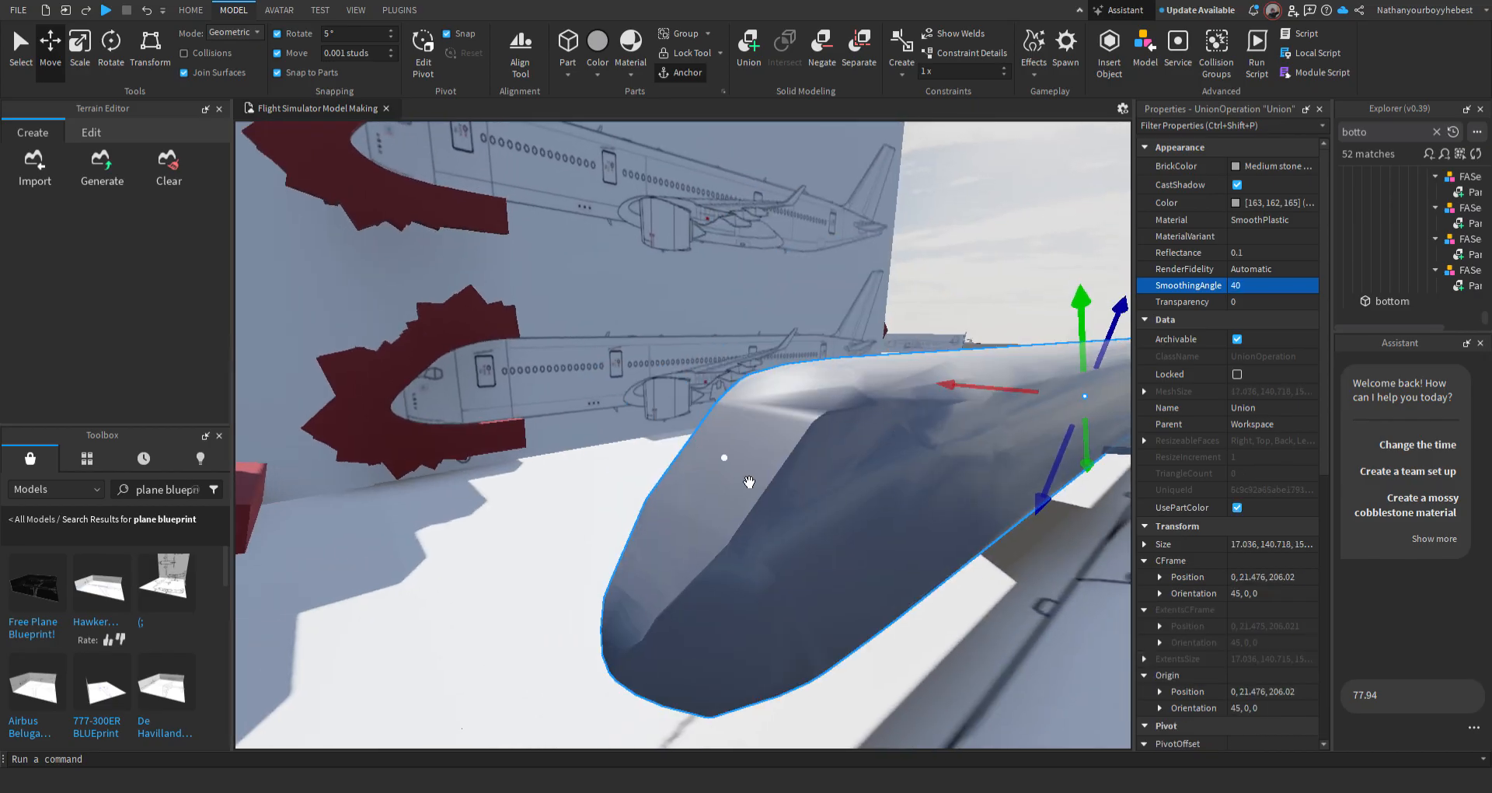
{"action": "key", "text": "a"}
{"action": "right_click_drag", "start_coordinate": [1032, 563], "coordinate": [994, 566]}
{"action": "key", "text": "s"}
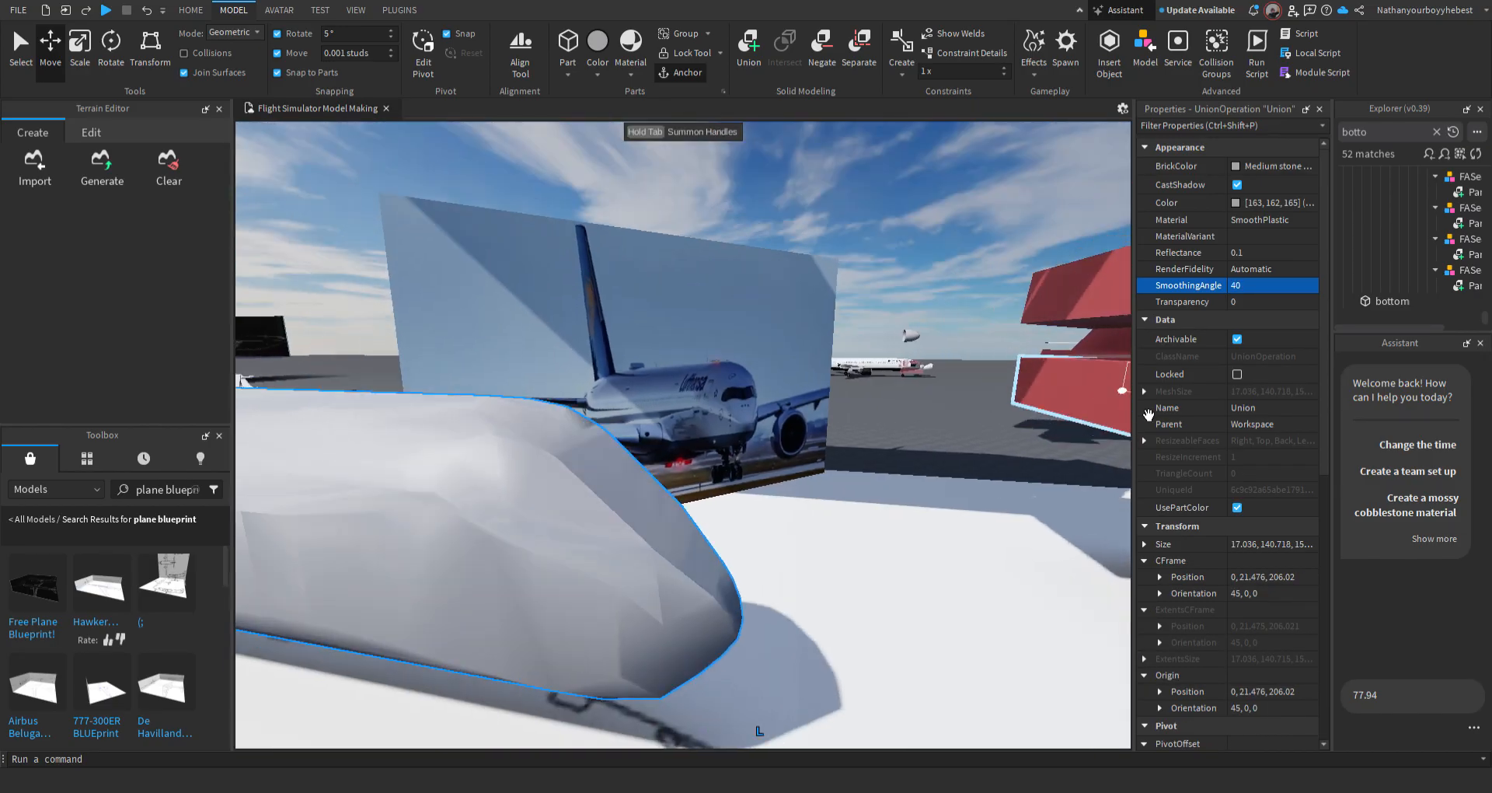
{"action": "key", "text": "s"}
{"action": "key", "text": "q"}
{"action": "key", "text": "e"}
{"action": "key", "text": "w"}
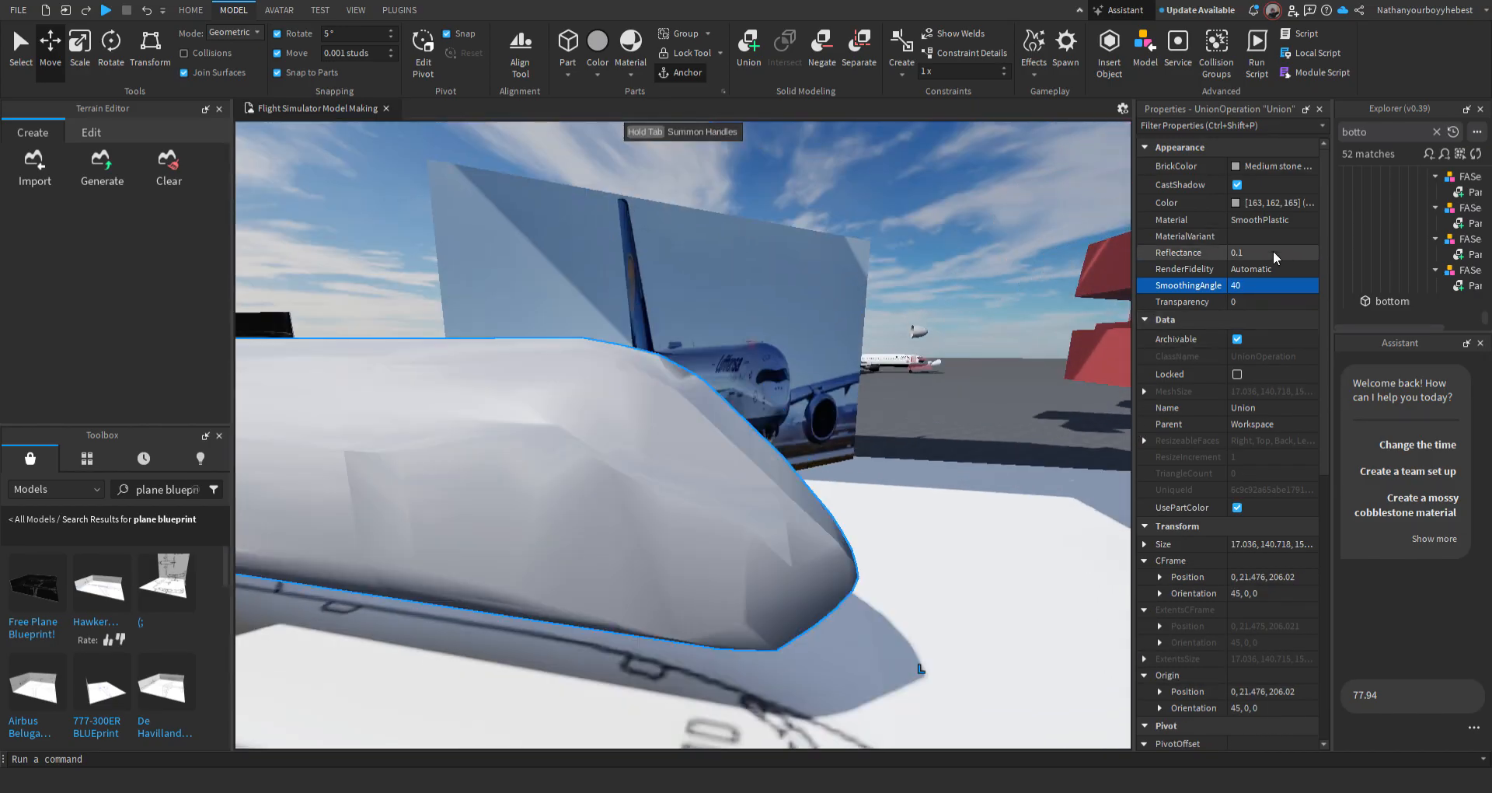
Open the airliner fuselage's SmoothingAngle for editing and examine the facets of its nose from the front
{"action": "left_click", "coordinate": [1251, 286]}
{"action": "left_click", "coordinate": [986, 272]}
{"action": "key", "text": "d"}
{"action": "right_click_drag", "start_coordinate": [986, 271], "coordinate": [986, 271]}
{"action": "key", "text": "d"}
{"action": "key", "text": "s"}
{"action": "right_click_drag", "start_coordinate": [542, 449], "coordinate": [542, 449]}
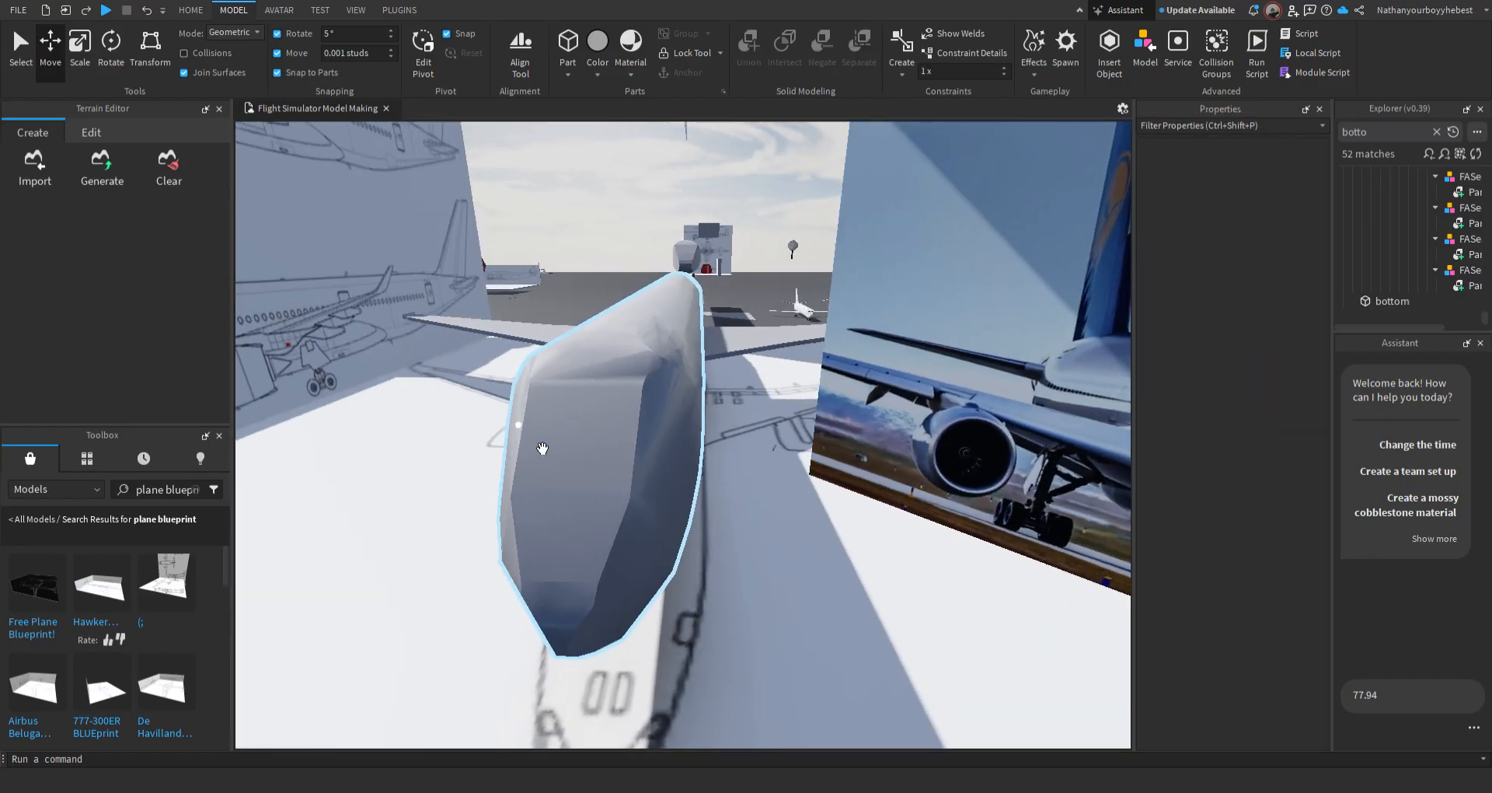
{"action": "key", "text": "w"}
{"action": "right_click_drag", "start_coordinate": [609, 490], "coordinate": [609, 489]}
{"action": "key", "text": "a"}
{"action": "key", "text": "s"}
{"action": "right_click_drag", "start_coordinate": [756, 506], "coordinate": [756, 505]}
{"action": "key", "text": "d"}
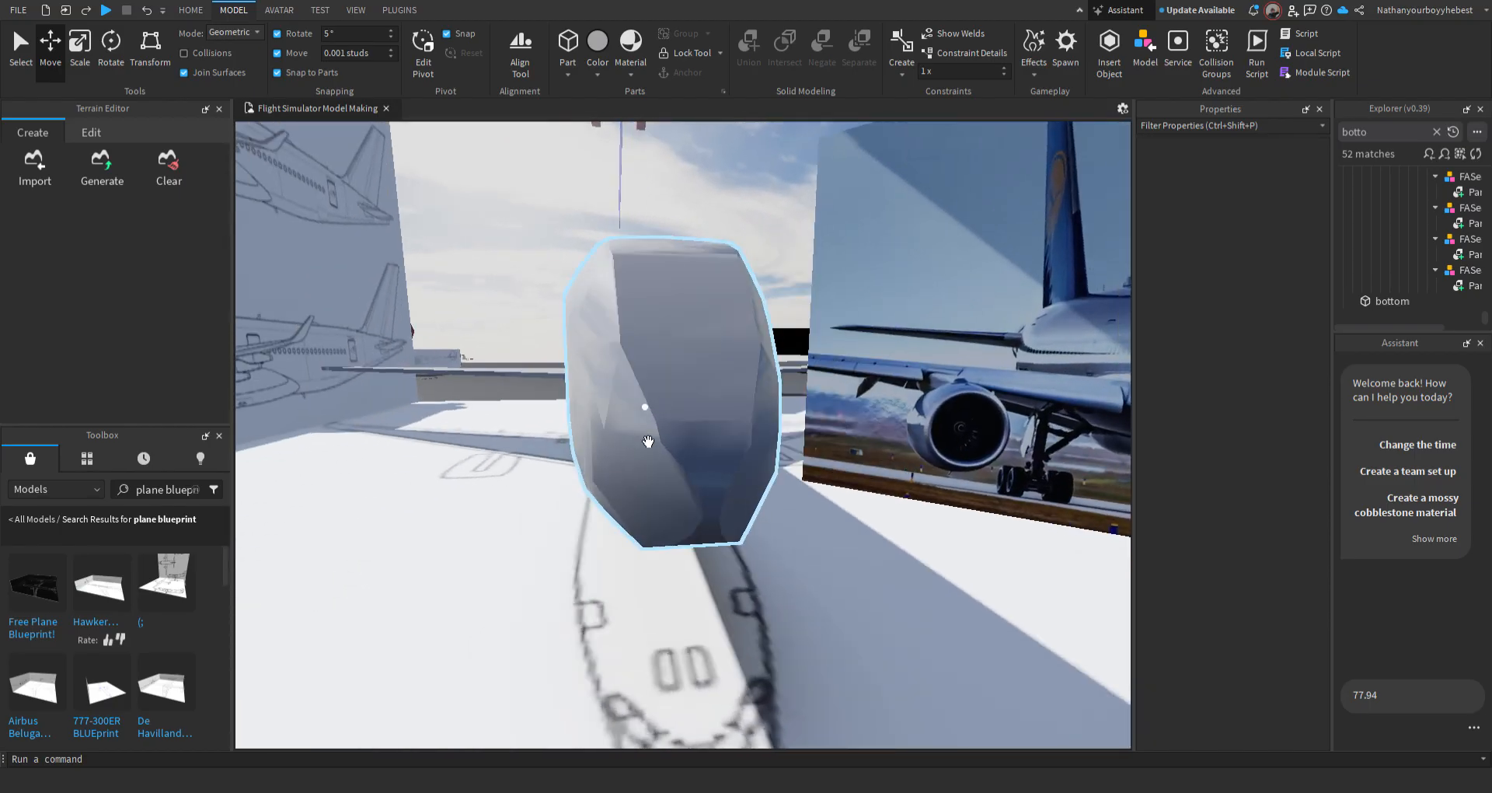
{"action": "key", "text": "e"}
Try extending one leg of the helicopter nose arch by moving a copy of its end part about 5.055 studs tailward, and delete it
{"action": "key", "text": "w"}
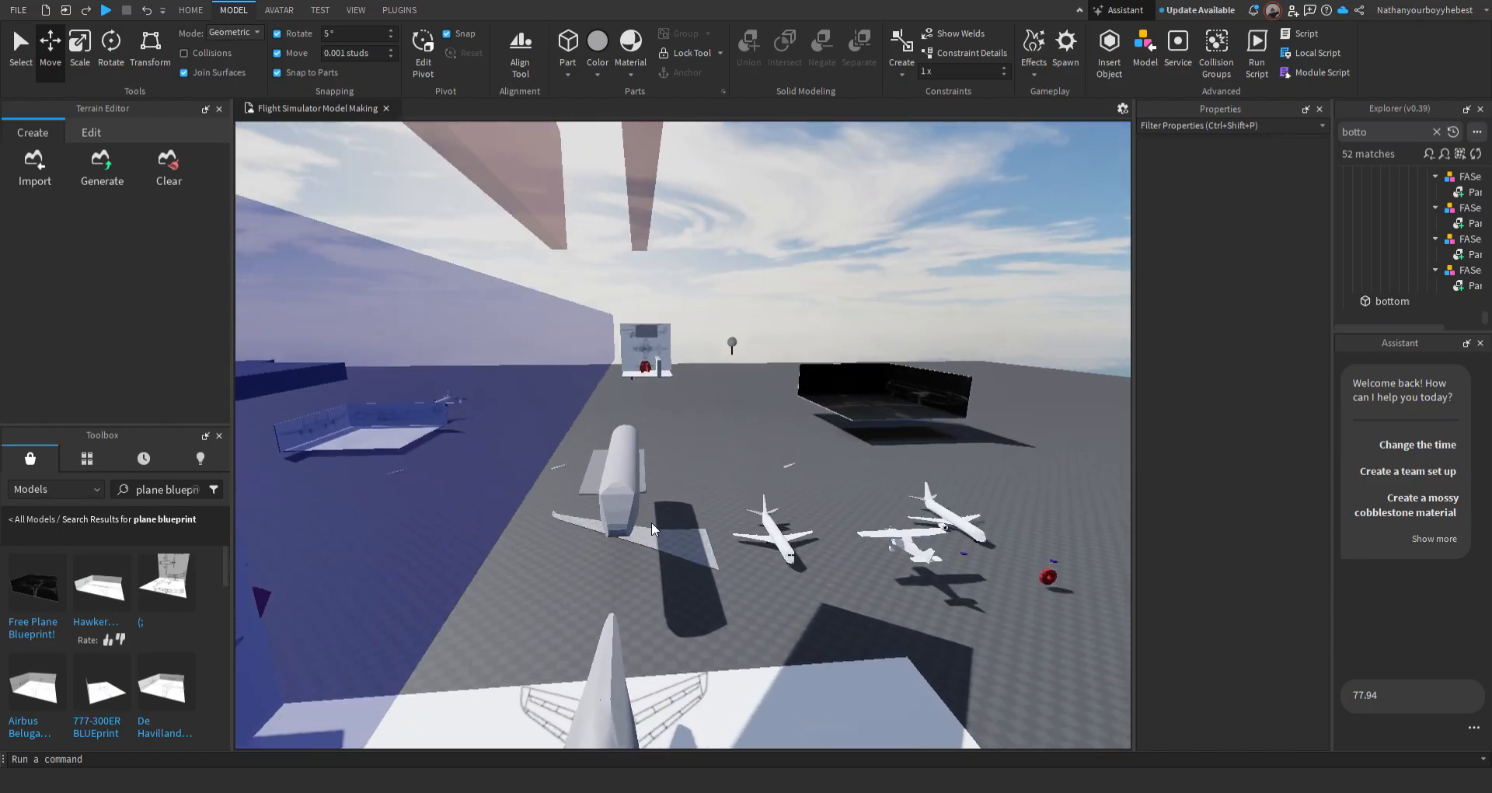
{"action": "key", "text": "w"}
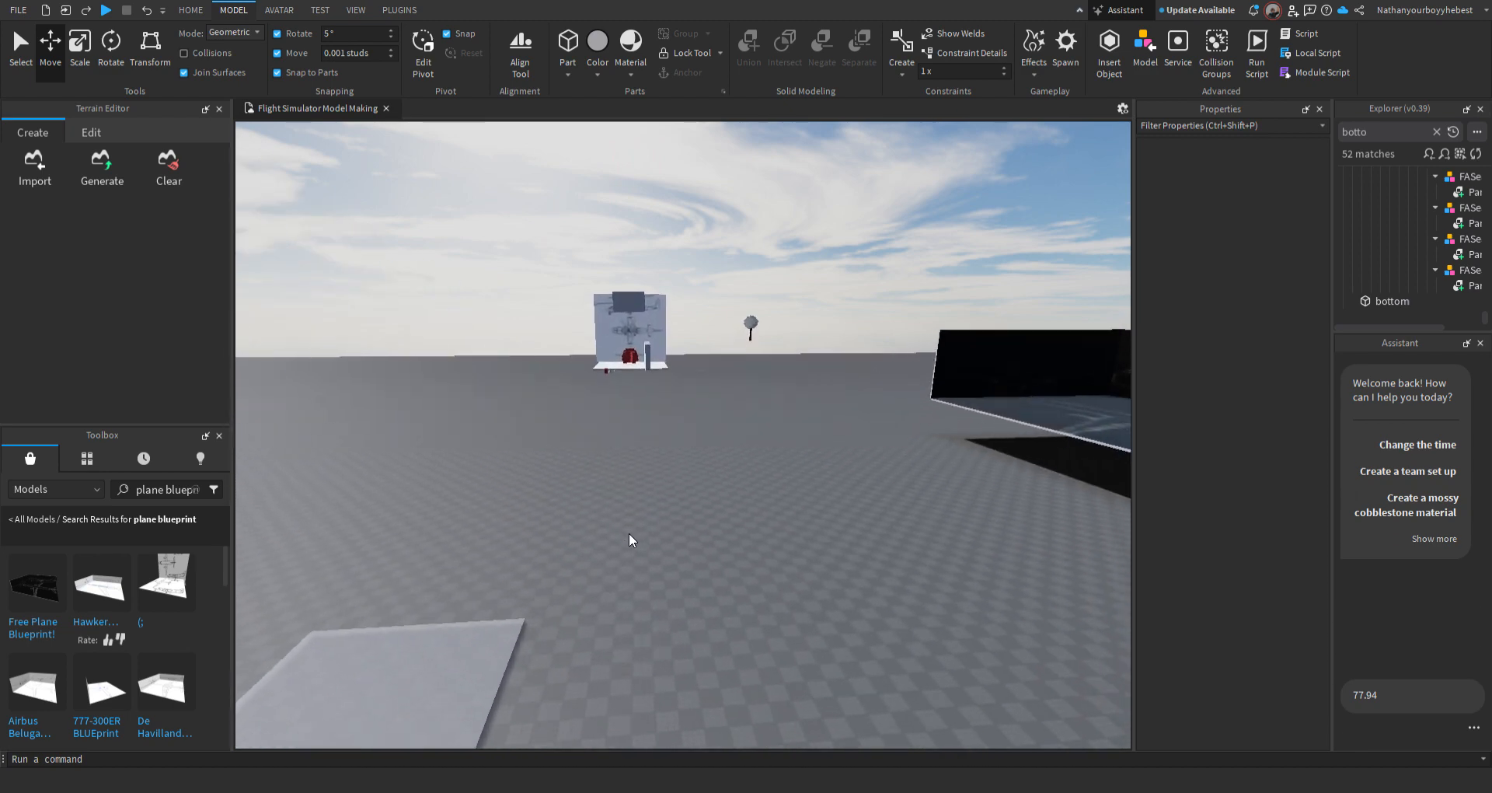
{"action": "key", "text": "w"}
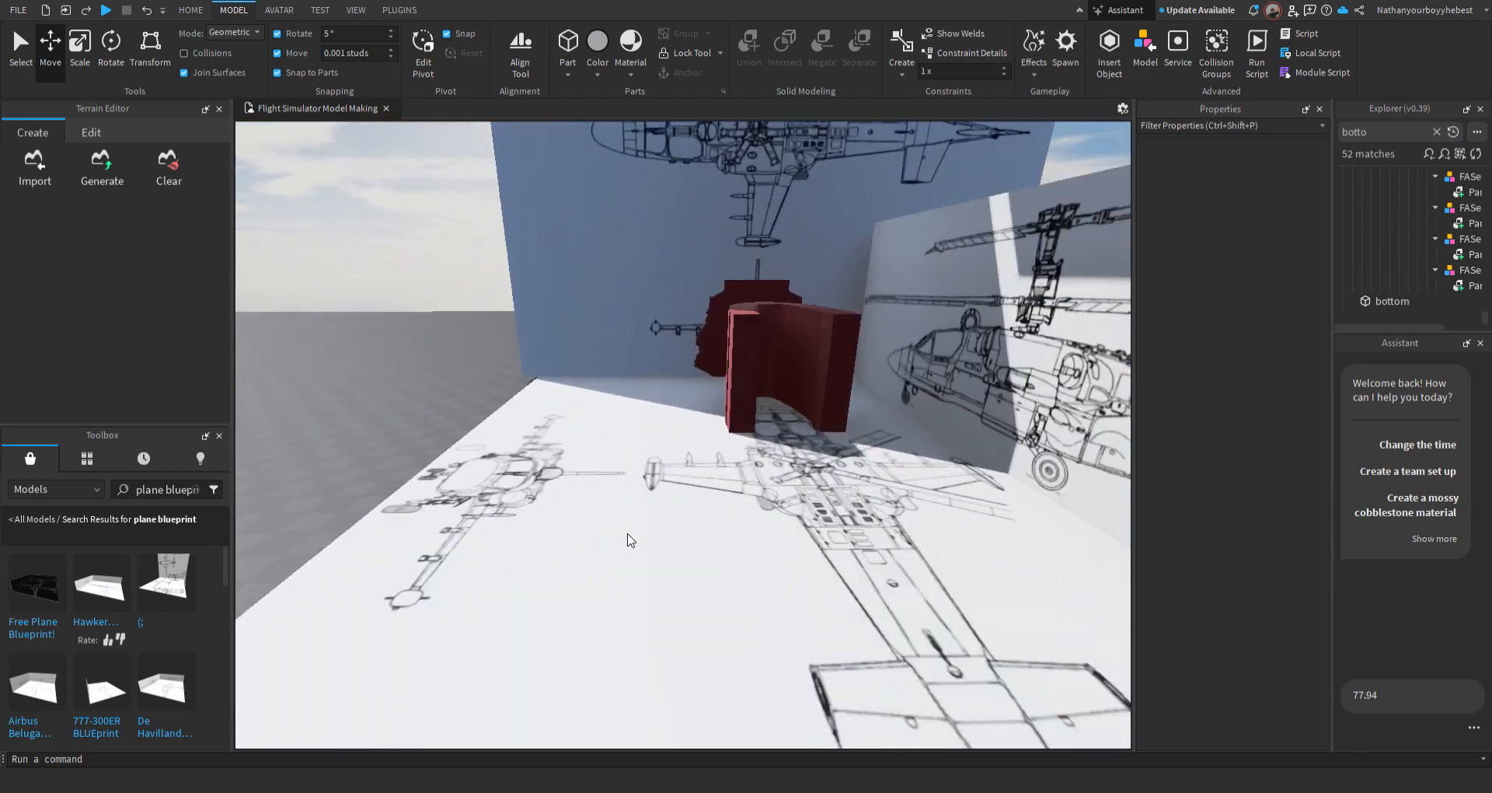
{"action": "key", "text": "w"}
{"action": "key", "text": "e"}
{"action": "right_click_drag", "start_coordinate": [628, 534], "coordinate": [714, 579]}
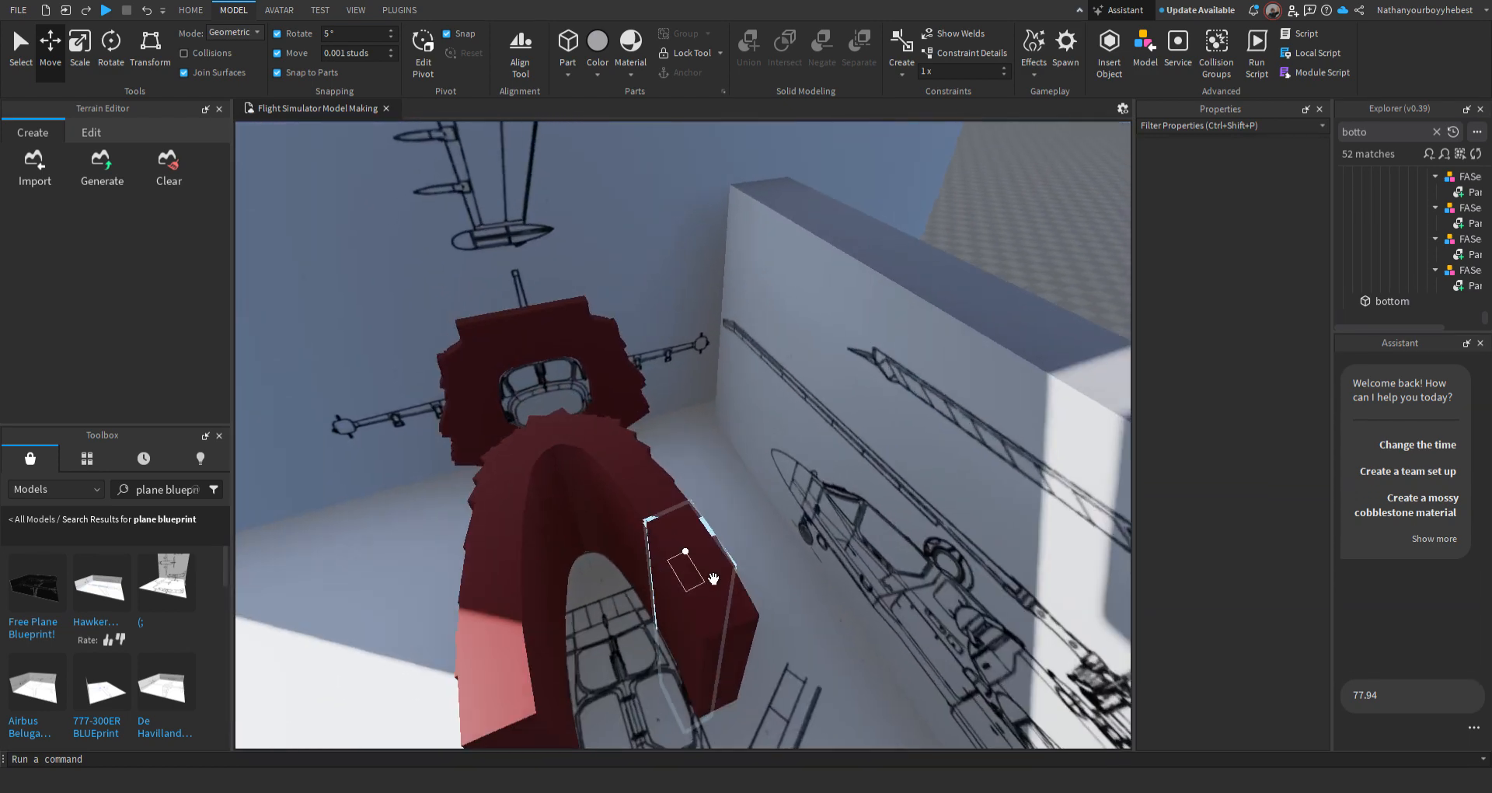
{"action": "right_click_drag", "start_coordinate": [732, 649], "coordinate": [711, 616]}
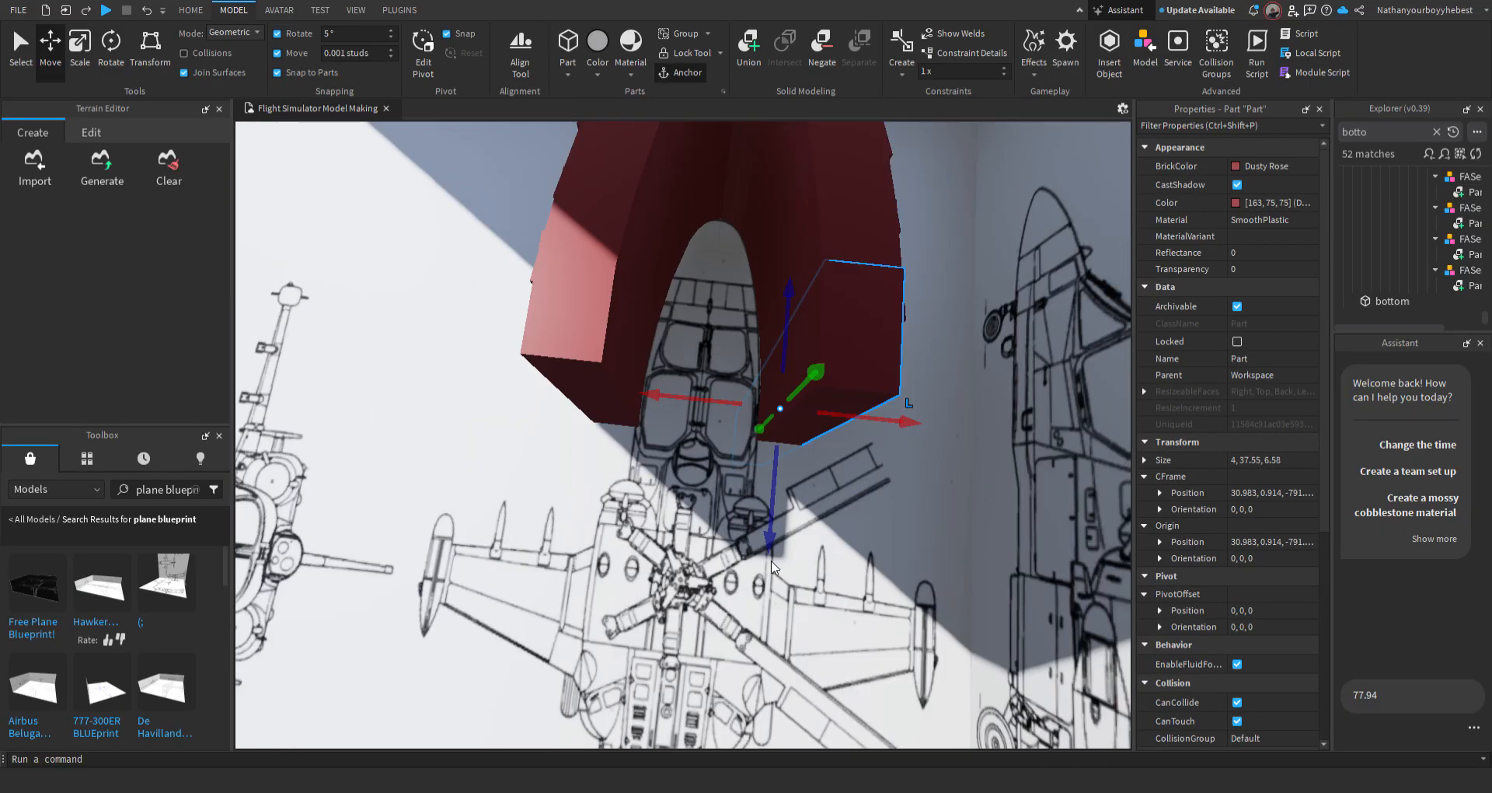
{"action": "left_click_drag", "start_coordinate": [794, 536], "coordinate": [758, 576]}
{"action": "key", "text": "d"}
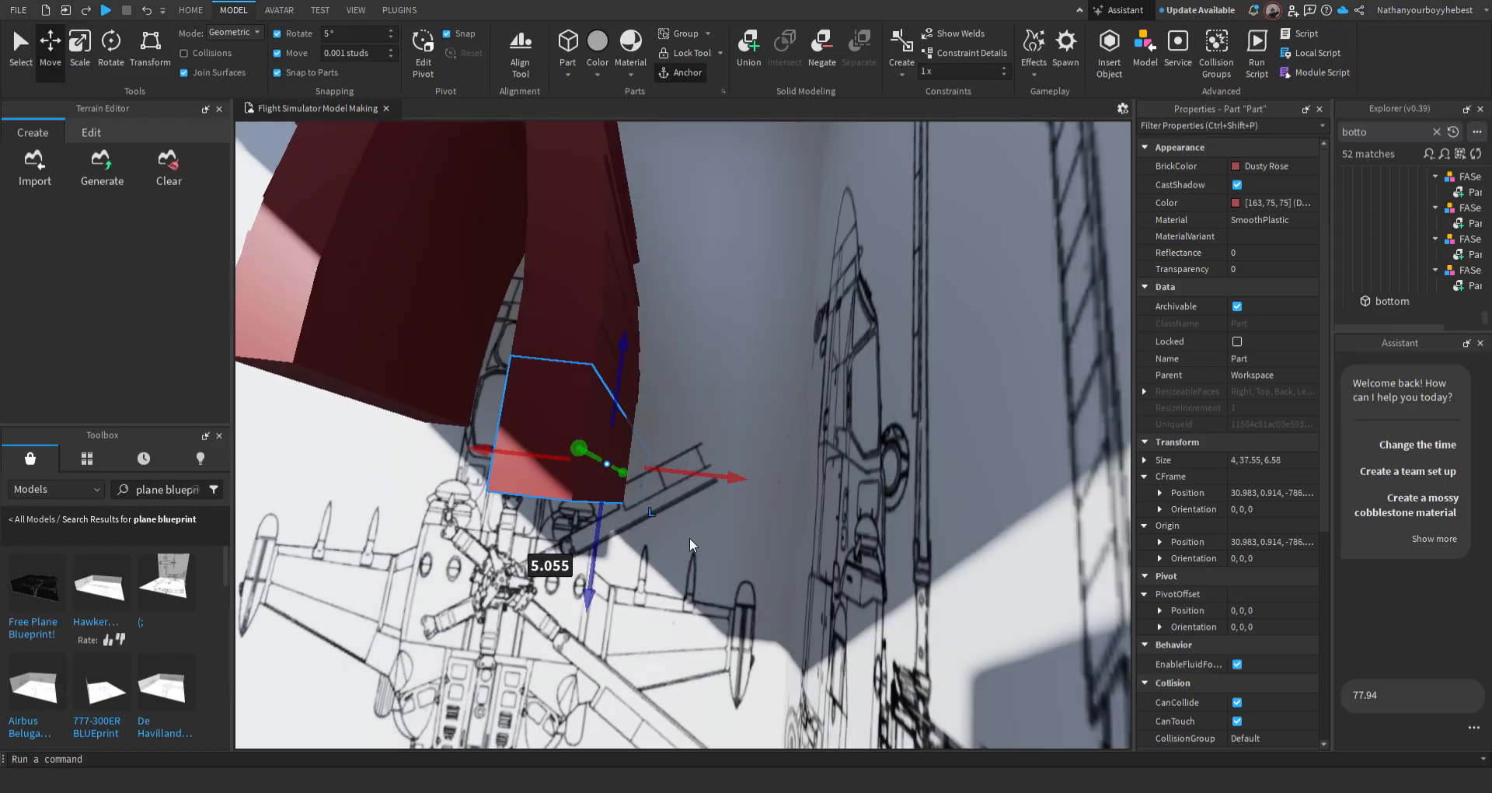
{"action": "key", "text": "a"}
{"action": "mouse_move", "coordinate": [645, 510]}
{"action": "right_mouse_down"}
{"action": "mouse_move", "coordinate": [685, 510]}
{"action": "mouse_move", "coordinate": [656, 534]}
{"action": "right_mouse_up"}
{"action": "key", "text": "w"}
{"action": "key", "text": "s"}
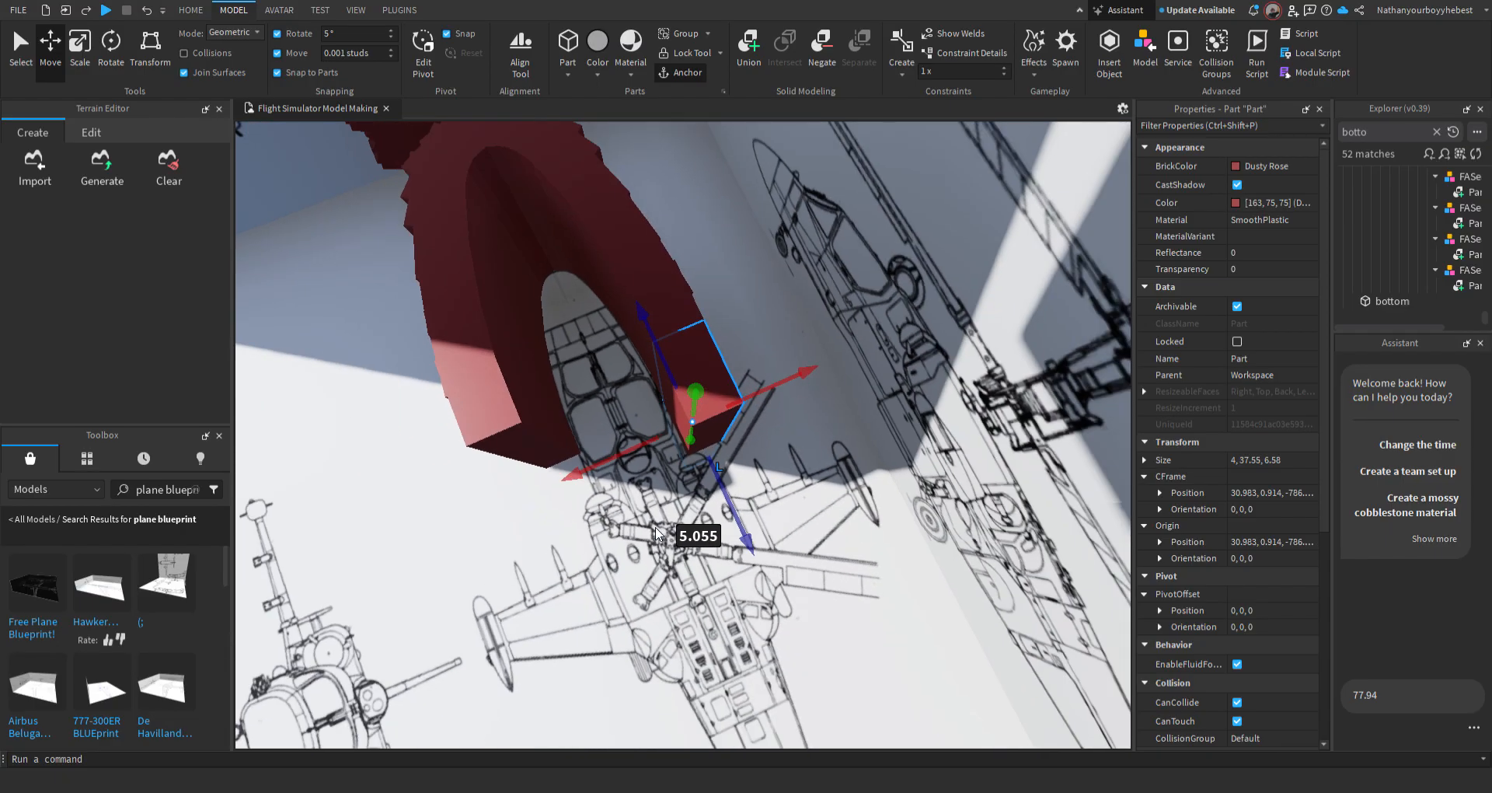
{"action": "key", "text": "w"}
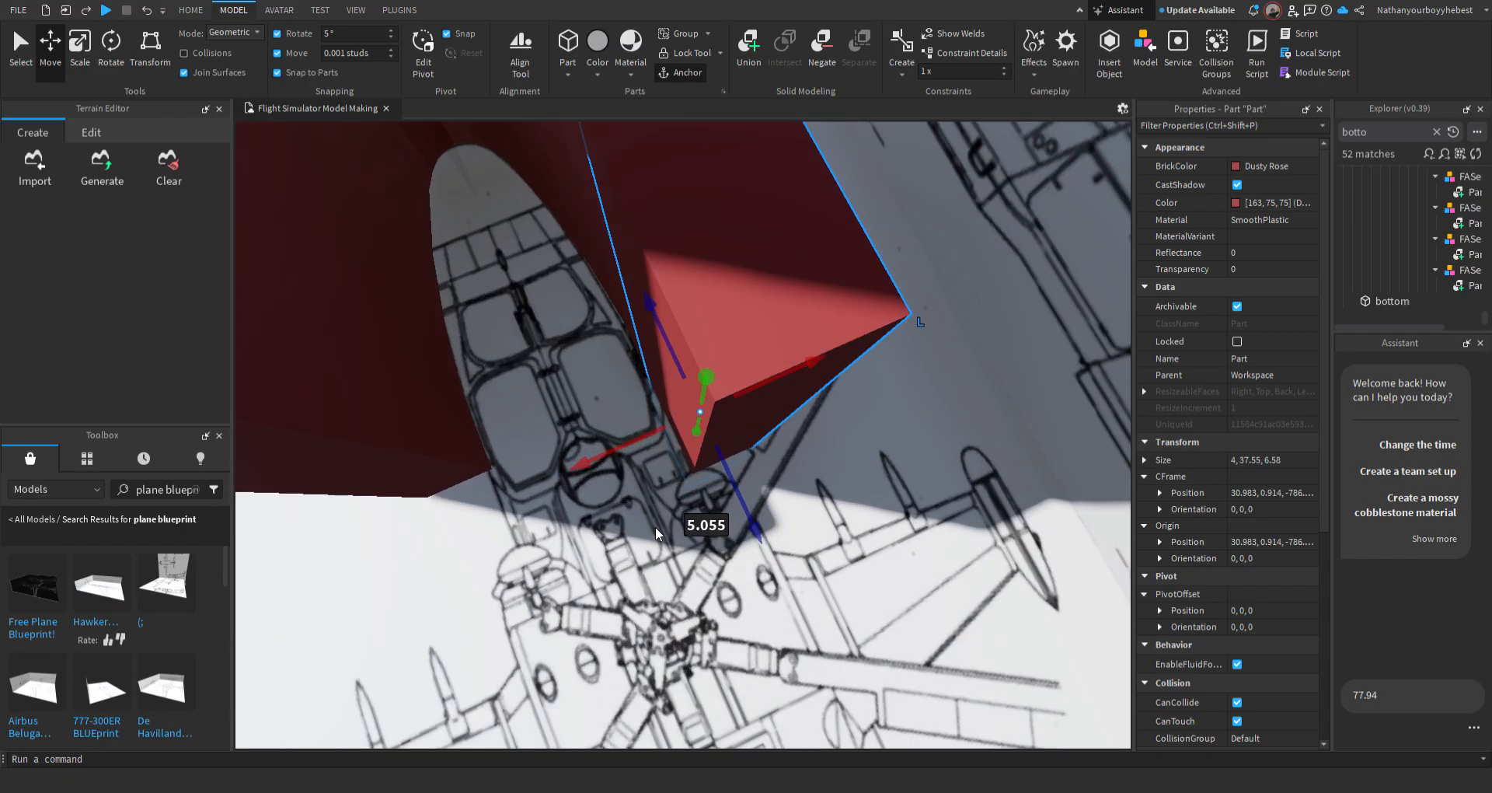
{"action": "key", "text": "d"}
{"action": "key", "text": "s"}
{"action": "right_click_drag", "start_coordinate": [675, 393], "coordinate": [808, 456]}
{"action": "key", "text": "Delete"}
Extend the arch's opposite leg by moving a copy of its end part about 4.463 studs toward the helicopter's tail
{"action": "key", "text": "s"}
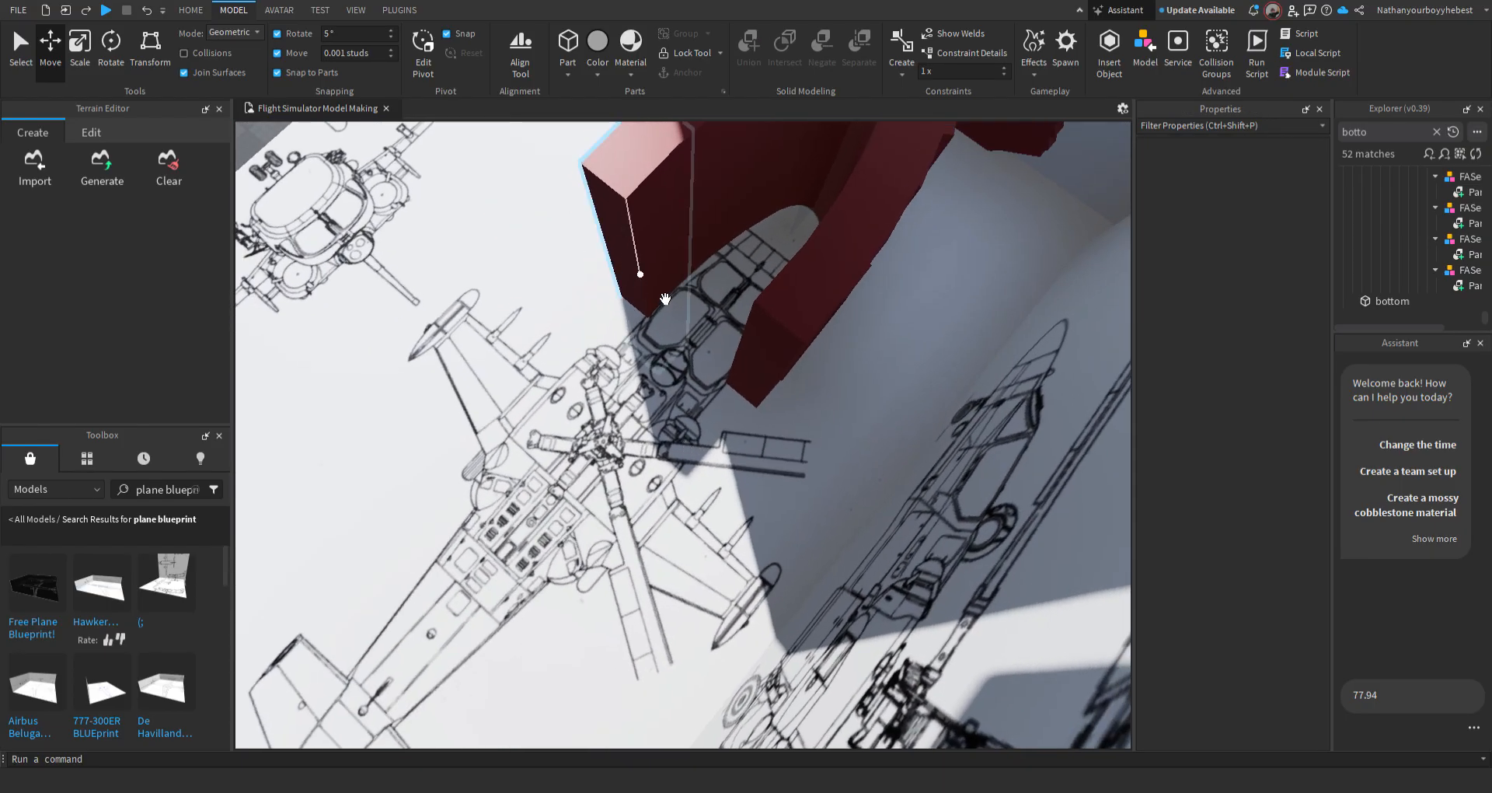
{"action": "left_click", "coordinate": [665, 300]}
{"action": "right_click_drag", "start_coordinate": [665, 299], "coordinate": [641, 357]}
{"action": "key", "text": "w"}
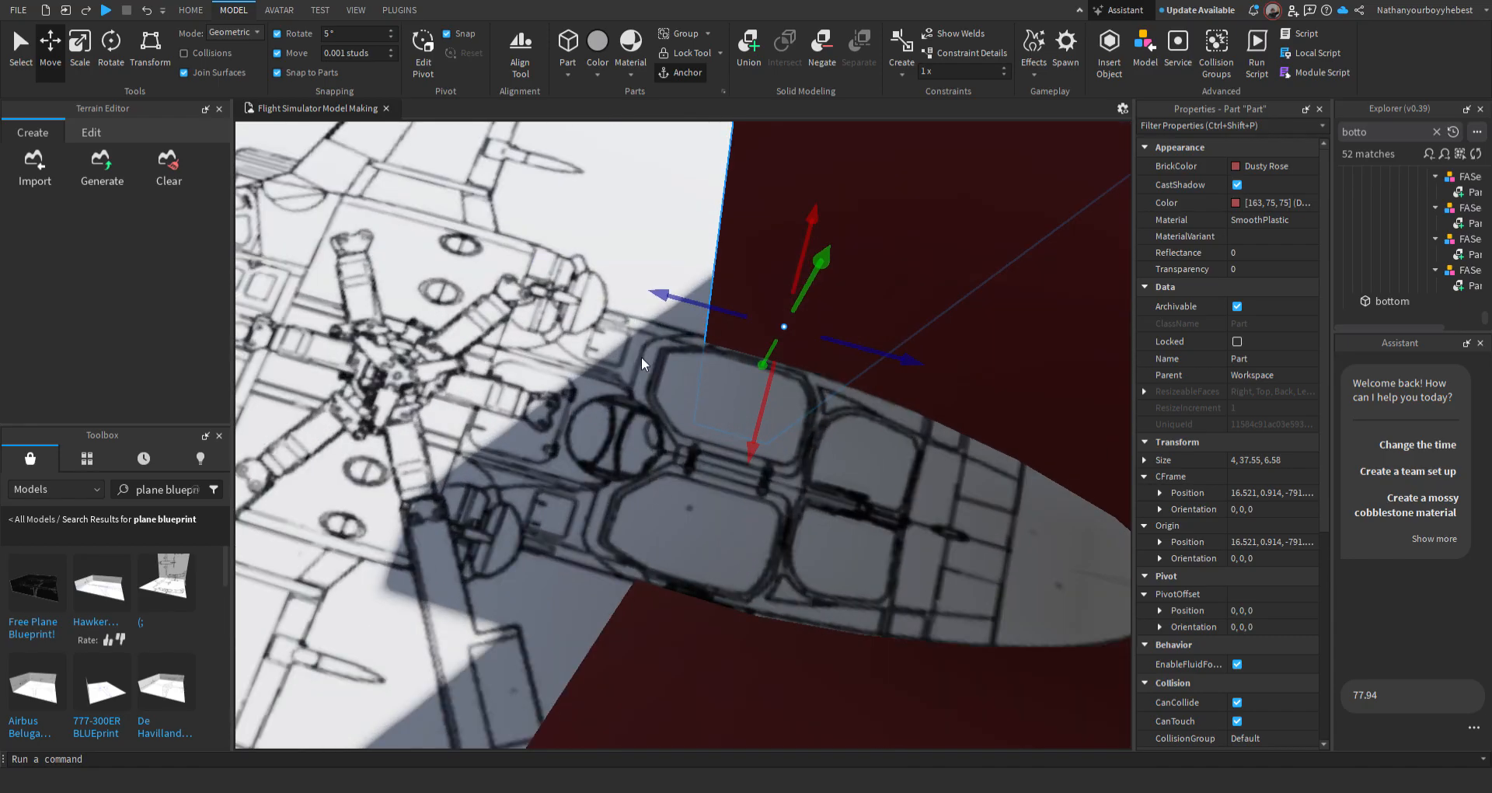
{"action": "middle_click_drag", "start_coordinate": [641, 359], "coordinate": [631, 614]}
{"action": "middle_click_drag", "start_coordinate": [434, 528], "coordinate": [962, 493]}
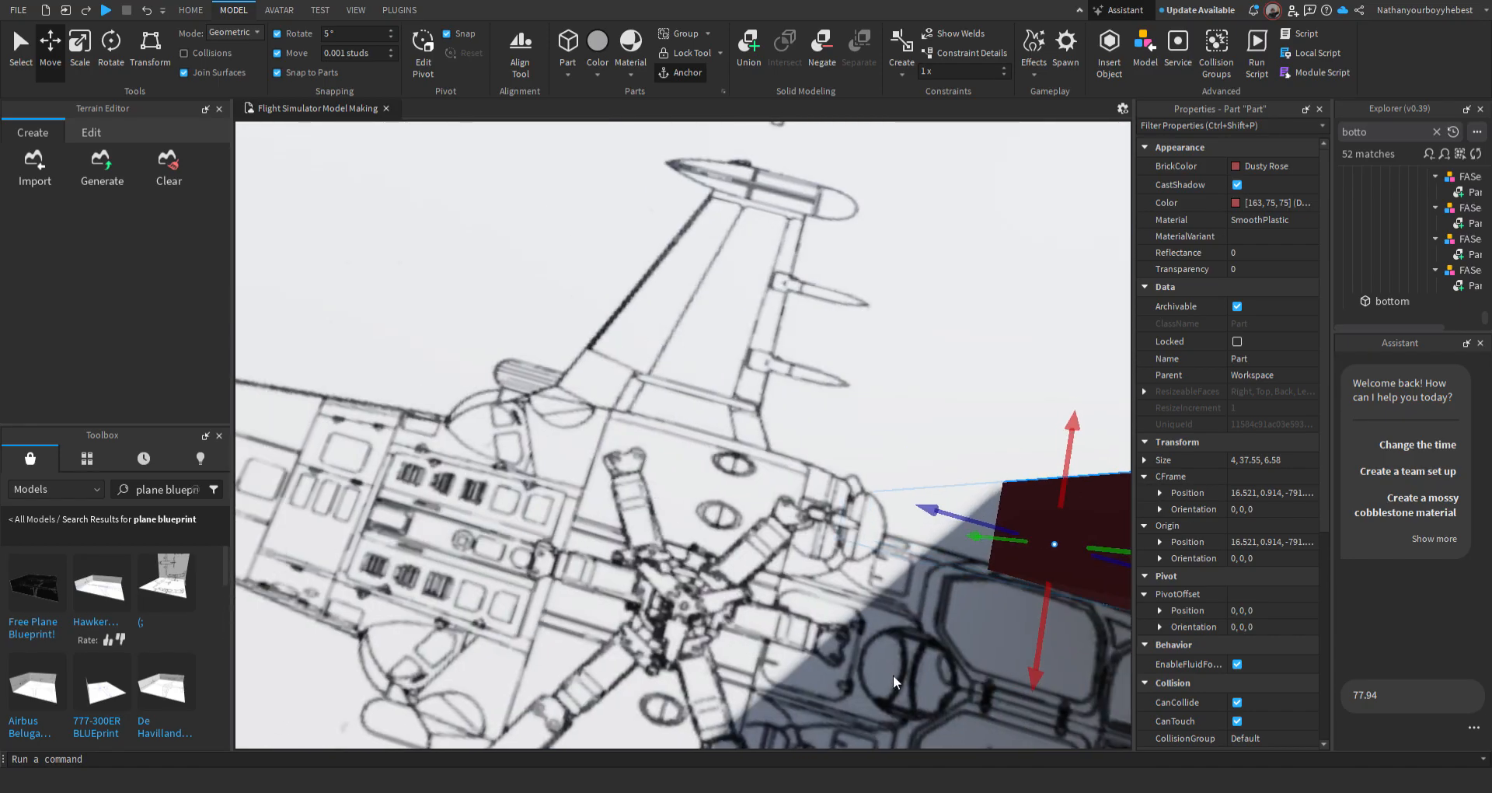
{"action": "scroll", "coordinate": [890, 674], "scroll_direction": "down", "scroll_amount": 1}
{"action": "scroll", "coordinate": [816, 453], "scroll_direction": "down", "scroll_amount": 1}
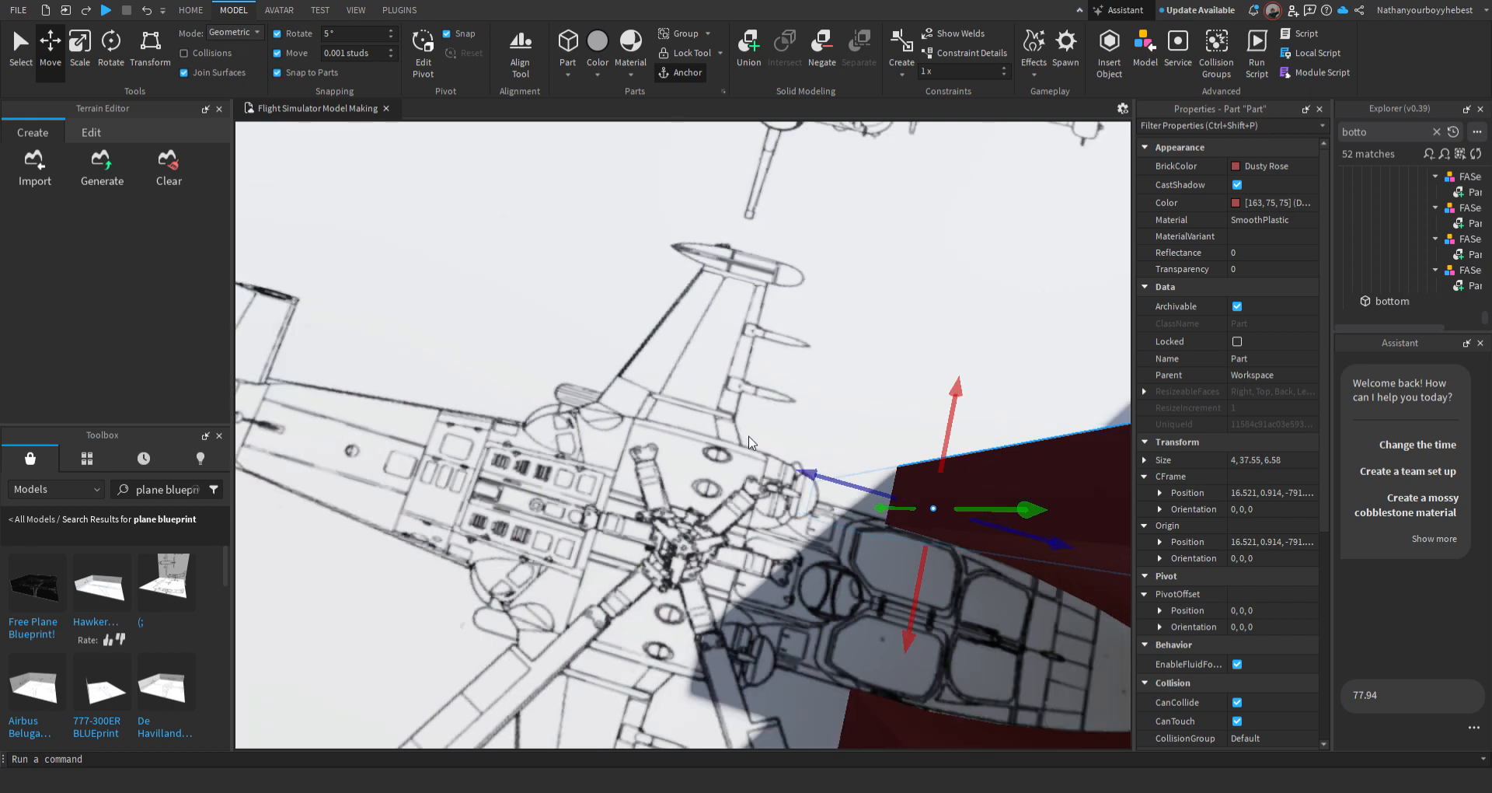
{"action": "right_click_drag", "start_coordinate": [654, 341], "coordinate": [753, 355]}
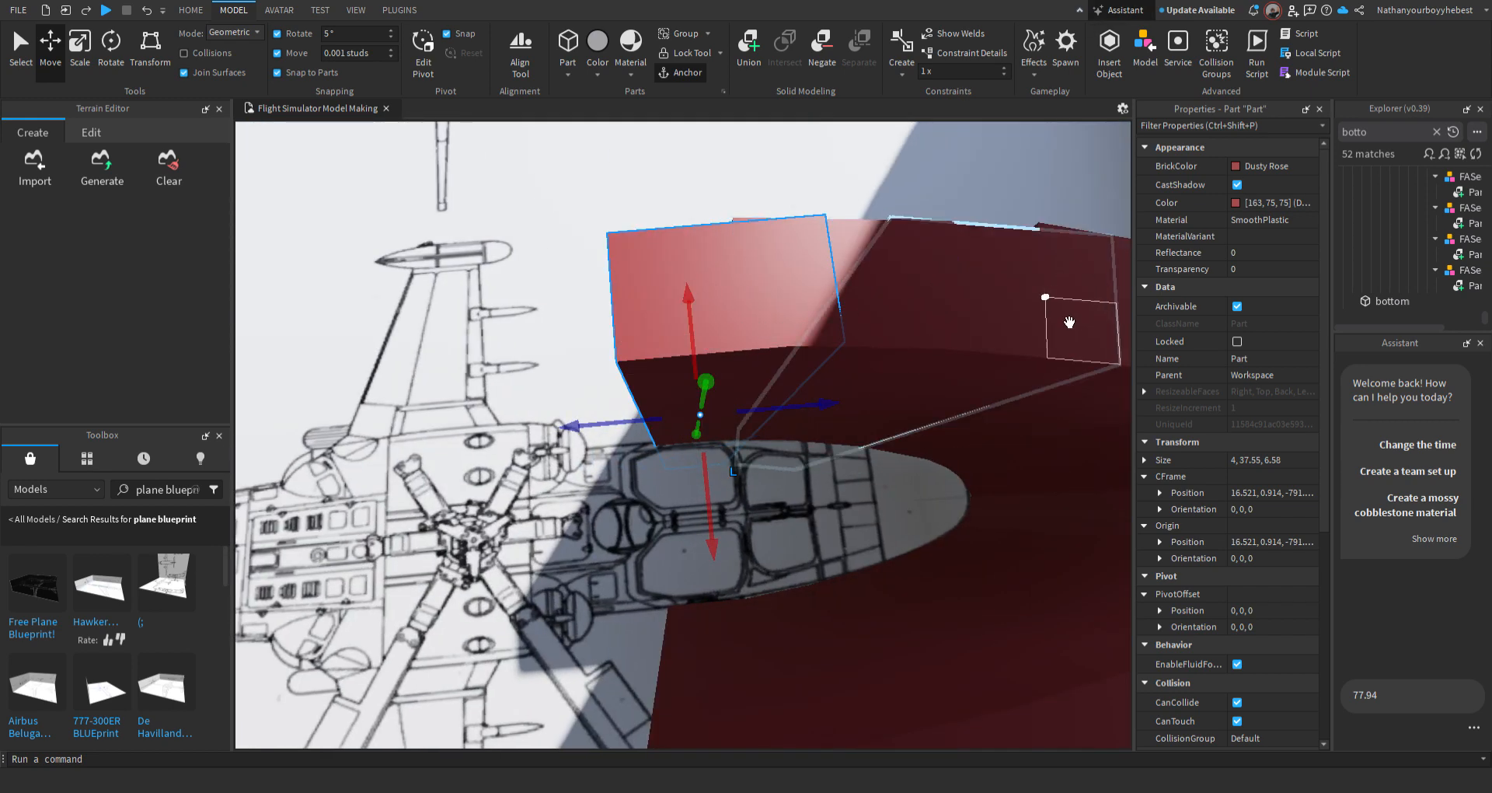
{"action": "right_click_drag", "start_coordinate": [1069, 322], "coordinate": [1039, 367]}
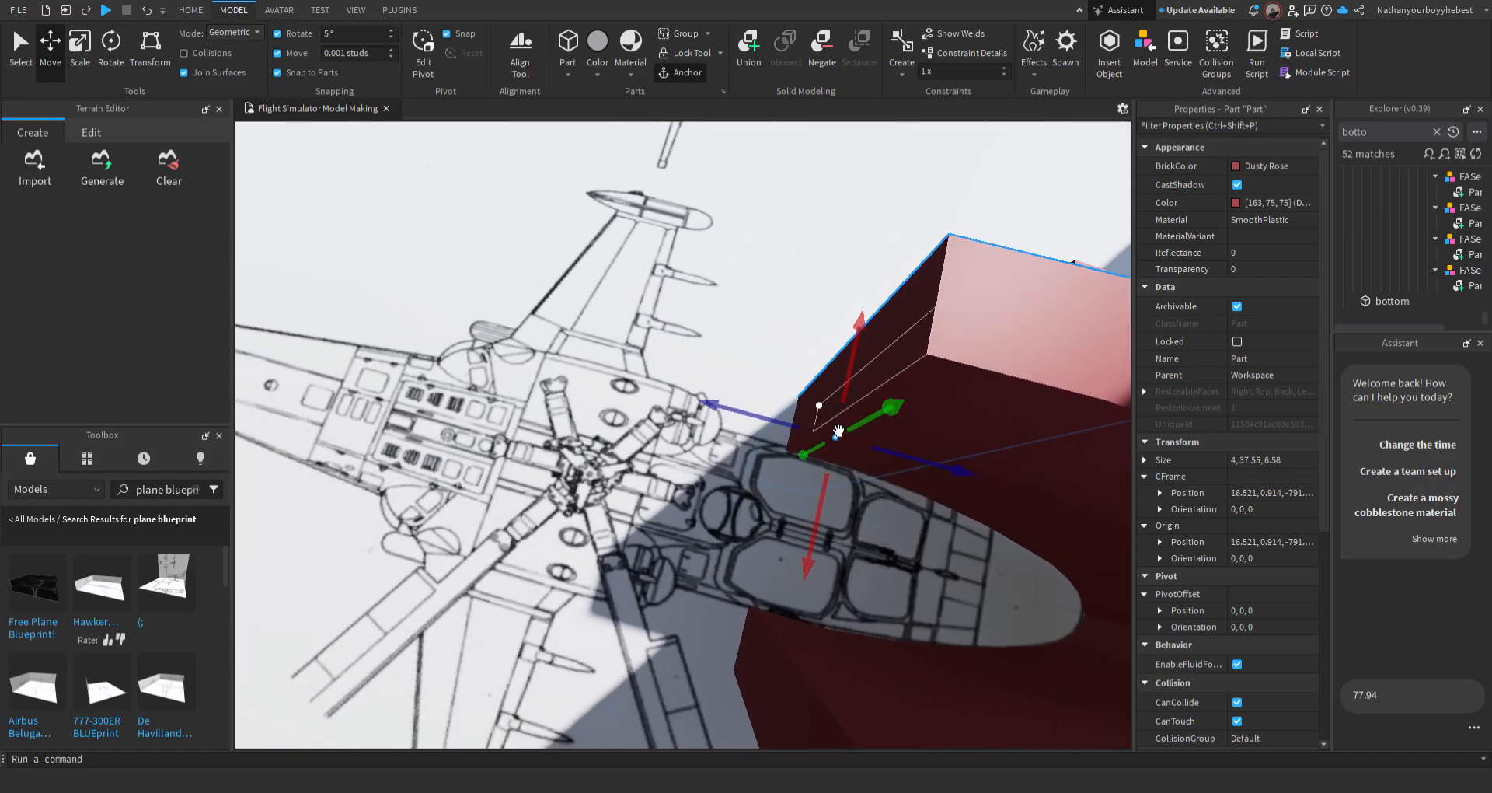
{"action": "left_click_drag", "start_coordinate": [779, 412], "coordinate": [698, 389]}
{"action": "left_click_drag", "start_coordinate": [699, 389], "coordinate": [696, 389]}
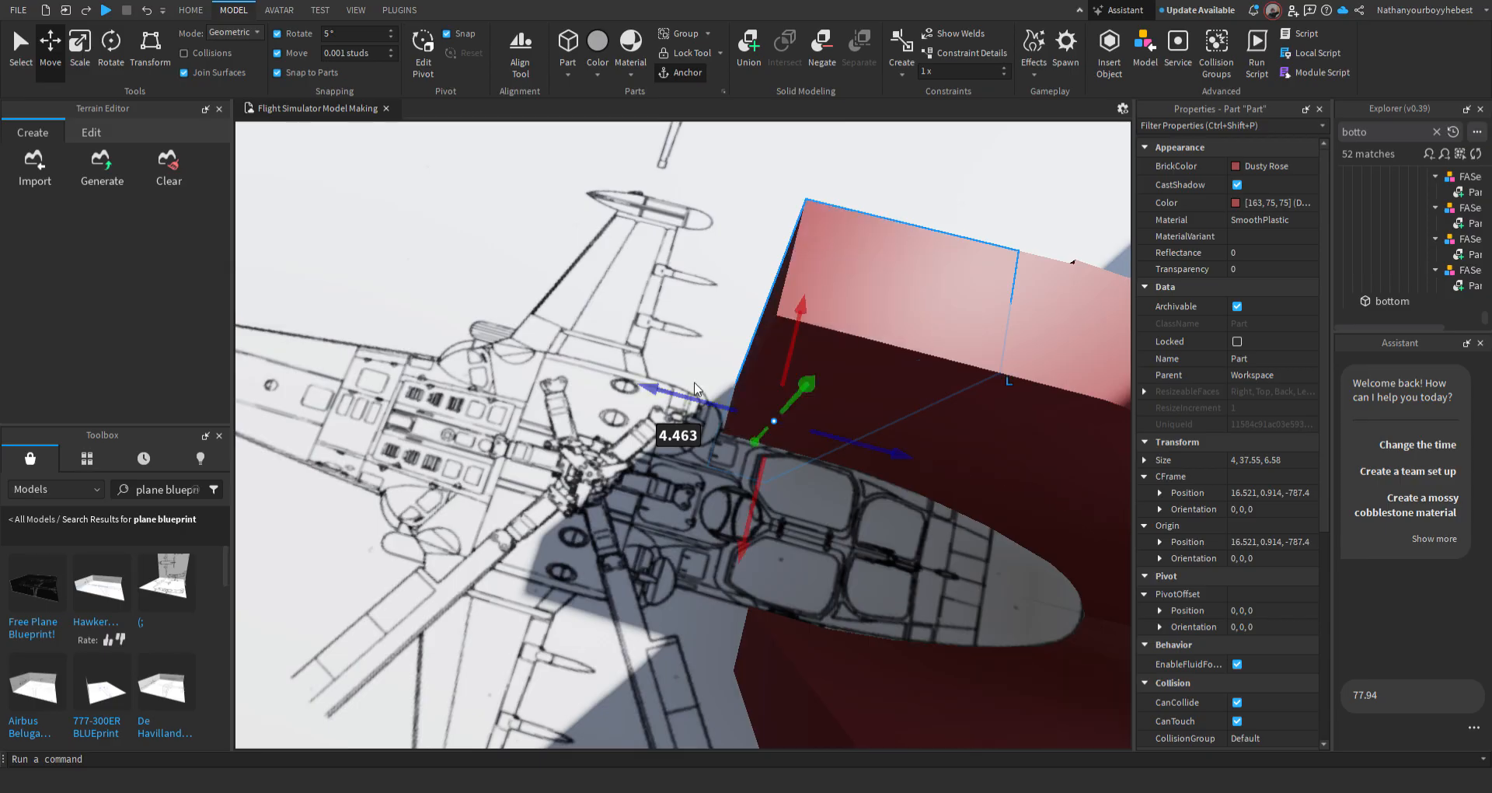
Duplicate the moved end part and rotate the copy about the vertical axis to a Y orientation of -51.411
{"action": "left_click", "coordinate": [548, 272]}
{"action": "left_click", "coordinate": [803, 398]}
{"action": "right_click_drag", "start_coordinate": [769, 406], "coordinate": [810, 397]}
{"action": "left_click", "coordinate": [111, 45]}
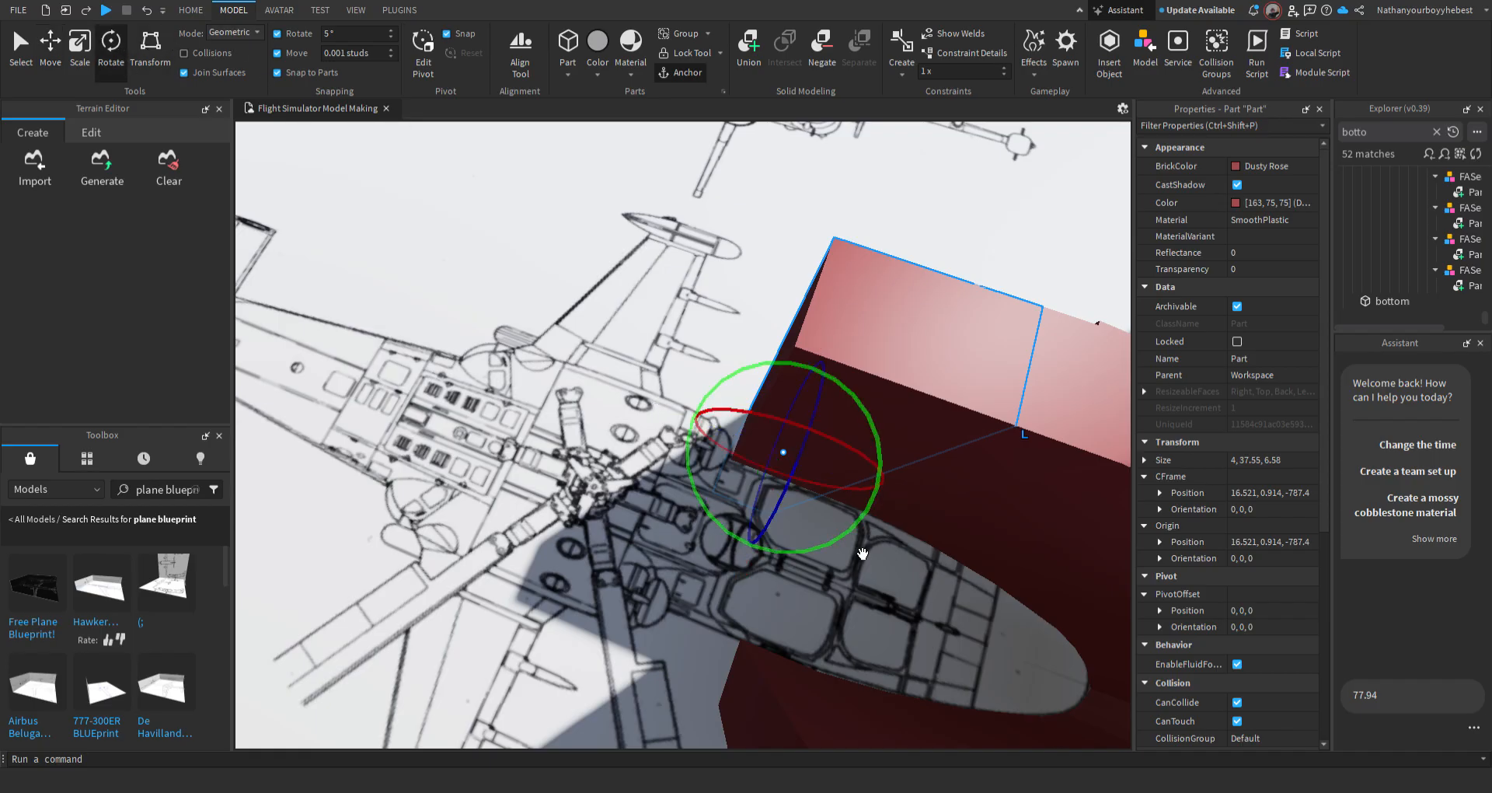
{"action": "left_click_drag", "start_coordinate": [810, 536], "coordinate": [669, 459]}
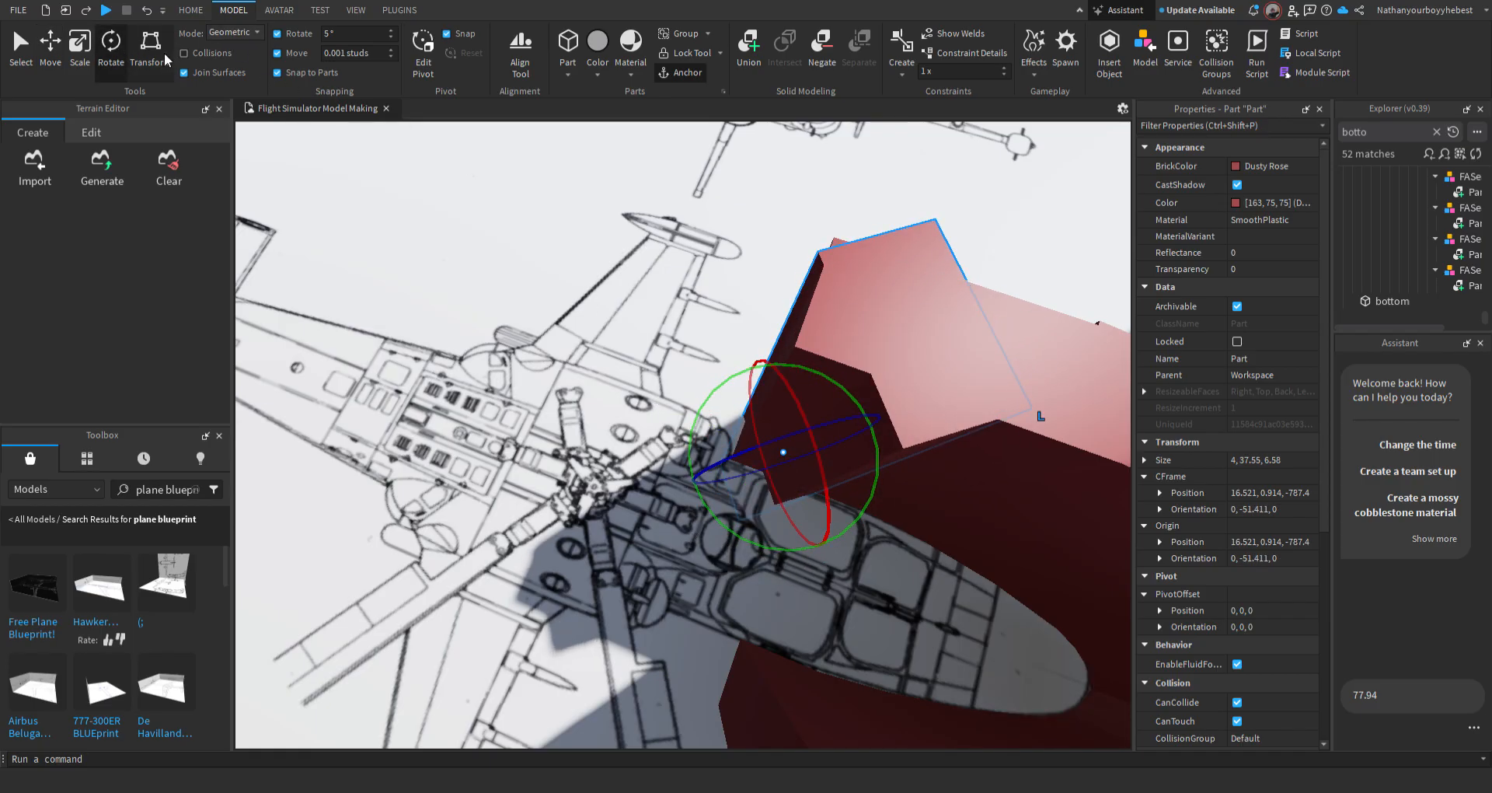
Move the angled copy about 1.503 studs along its own X axis and rotate it to a Y orientation of -71.411
{"action": "left_click", "coordinate": [50, 45]}
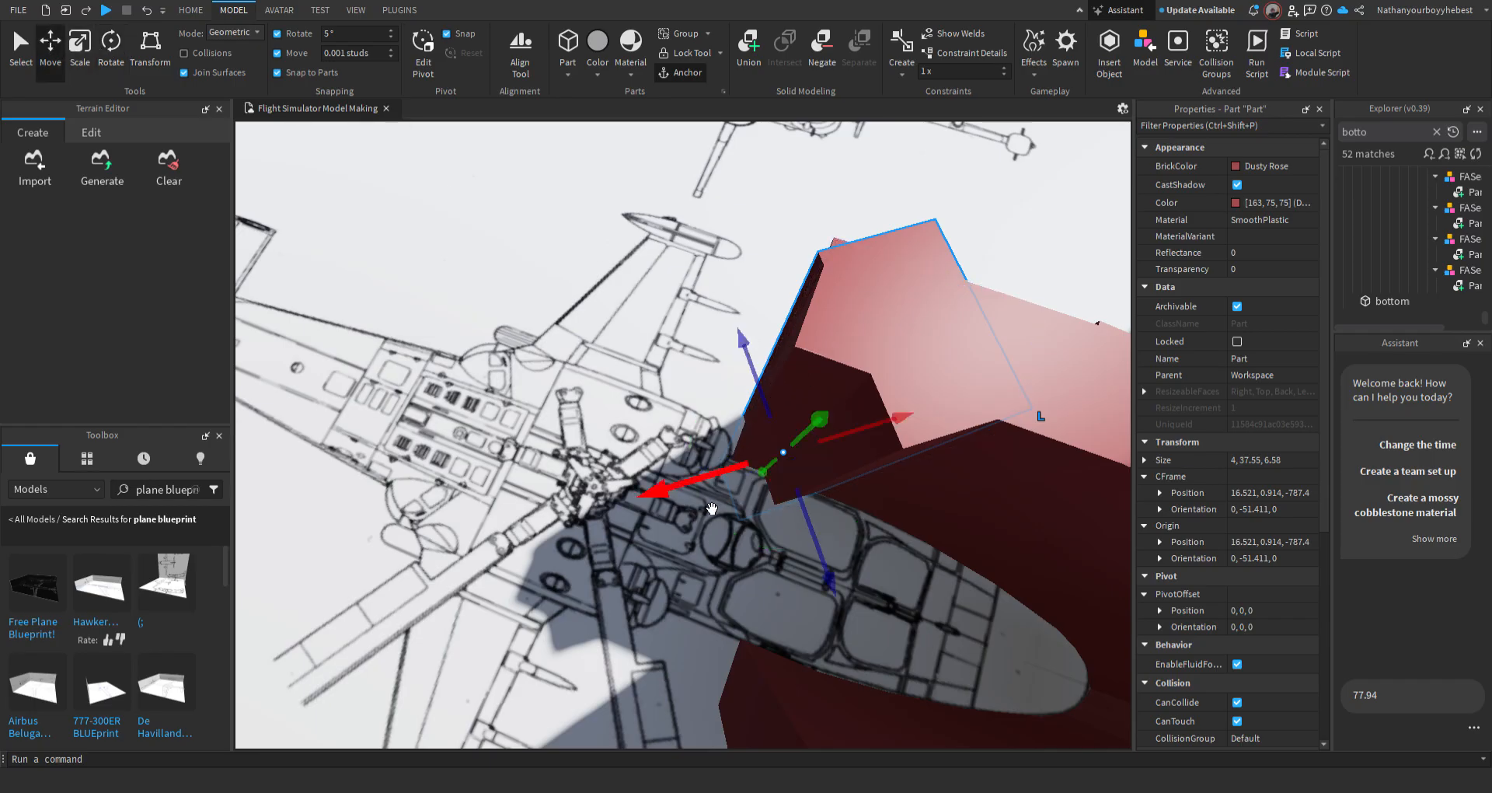
{"action": "left_click_drag", "start_coordinate": [712, 509], "coordinate": [598, 535]}
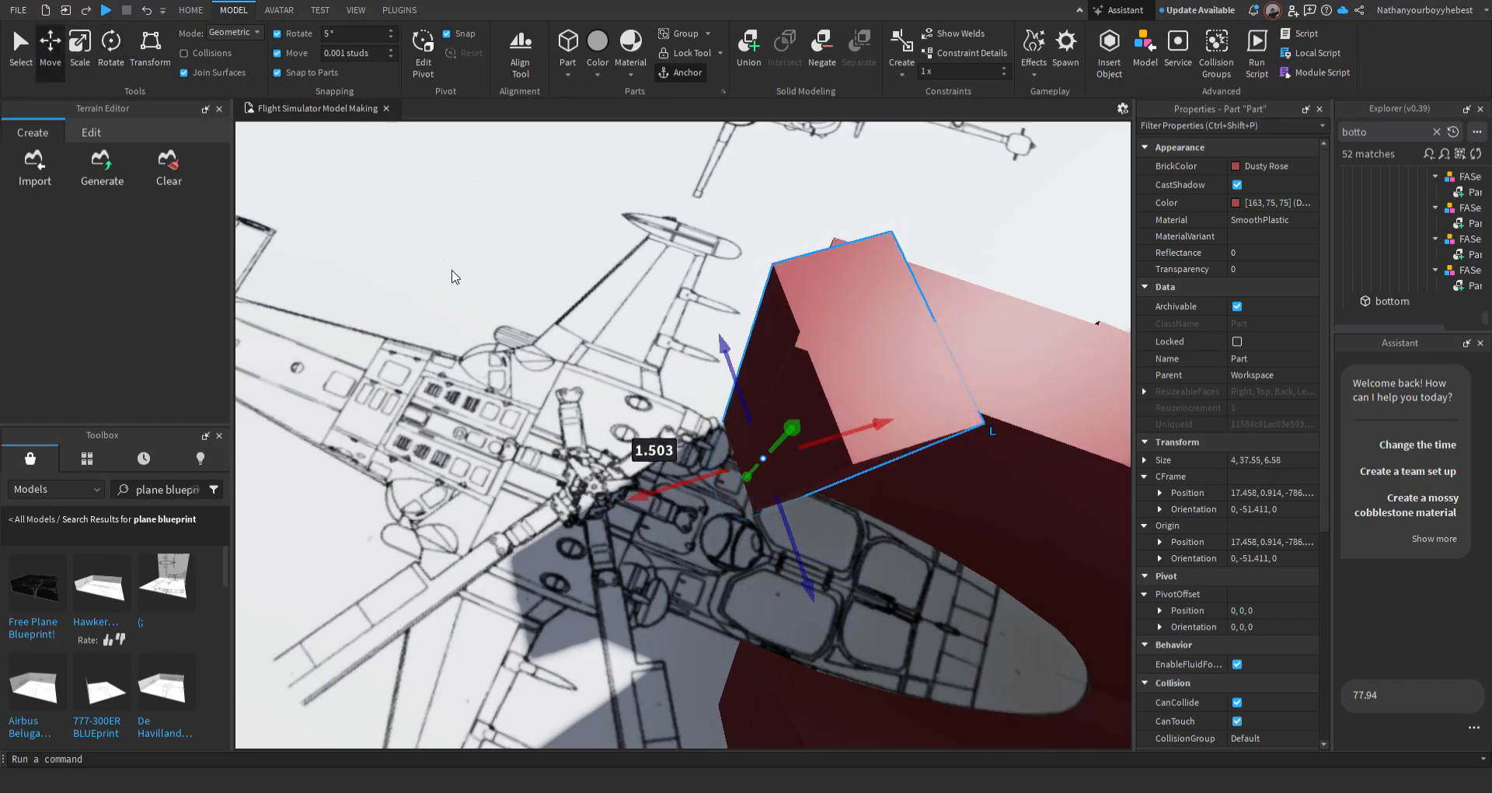
{"action": "left_click", "coordinate": [111, 43]}
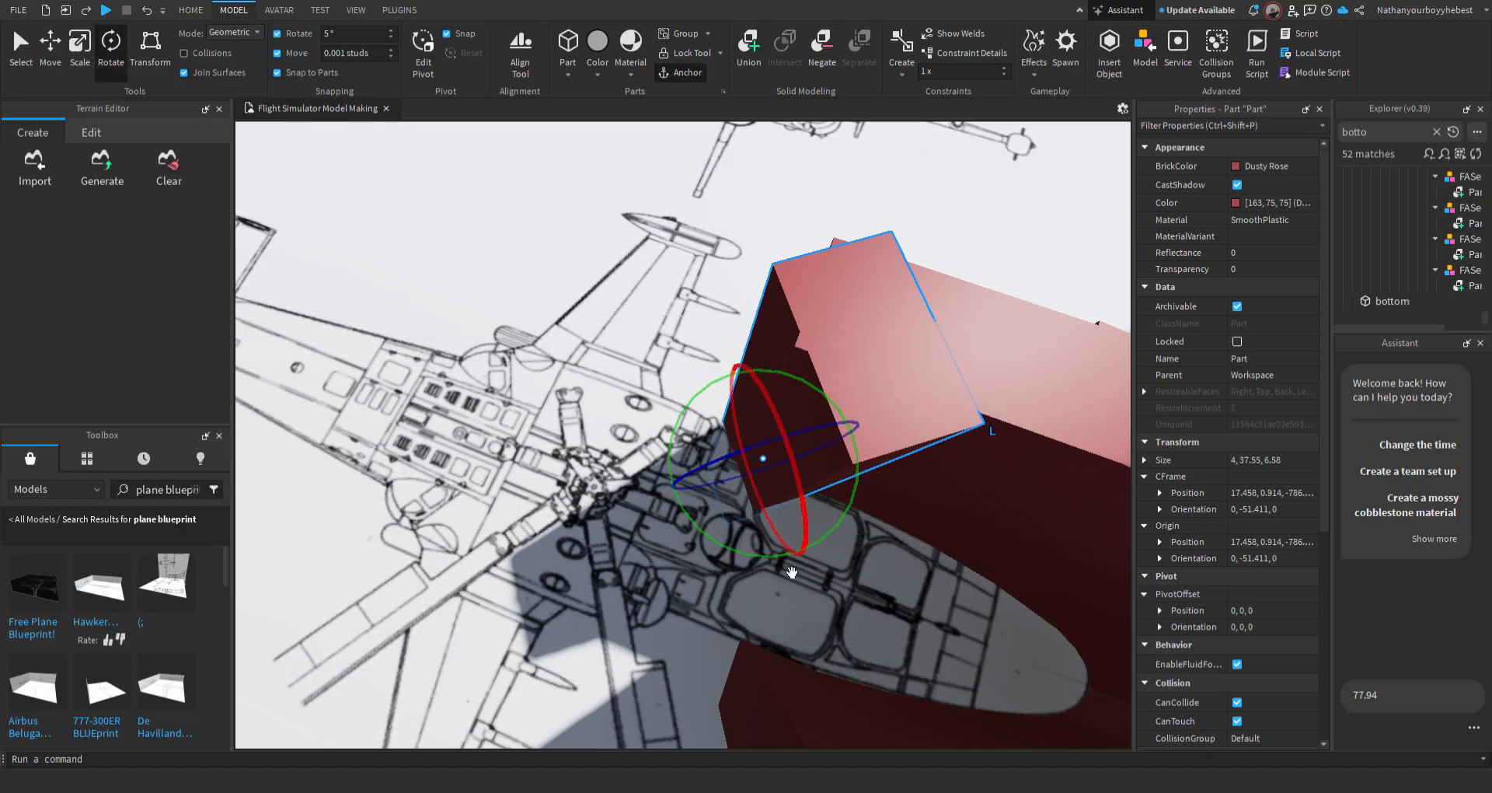
{"action": "left_click_drag", "start_coordinate": [733, 548], "coordinate": [705, 535]}
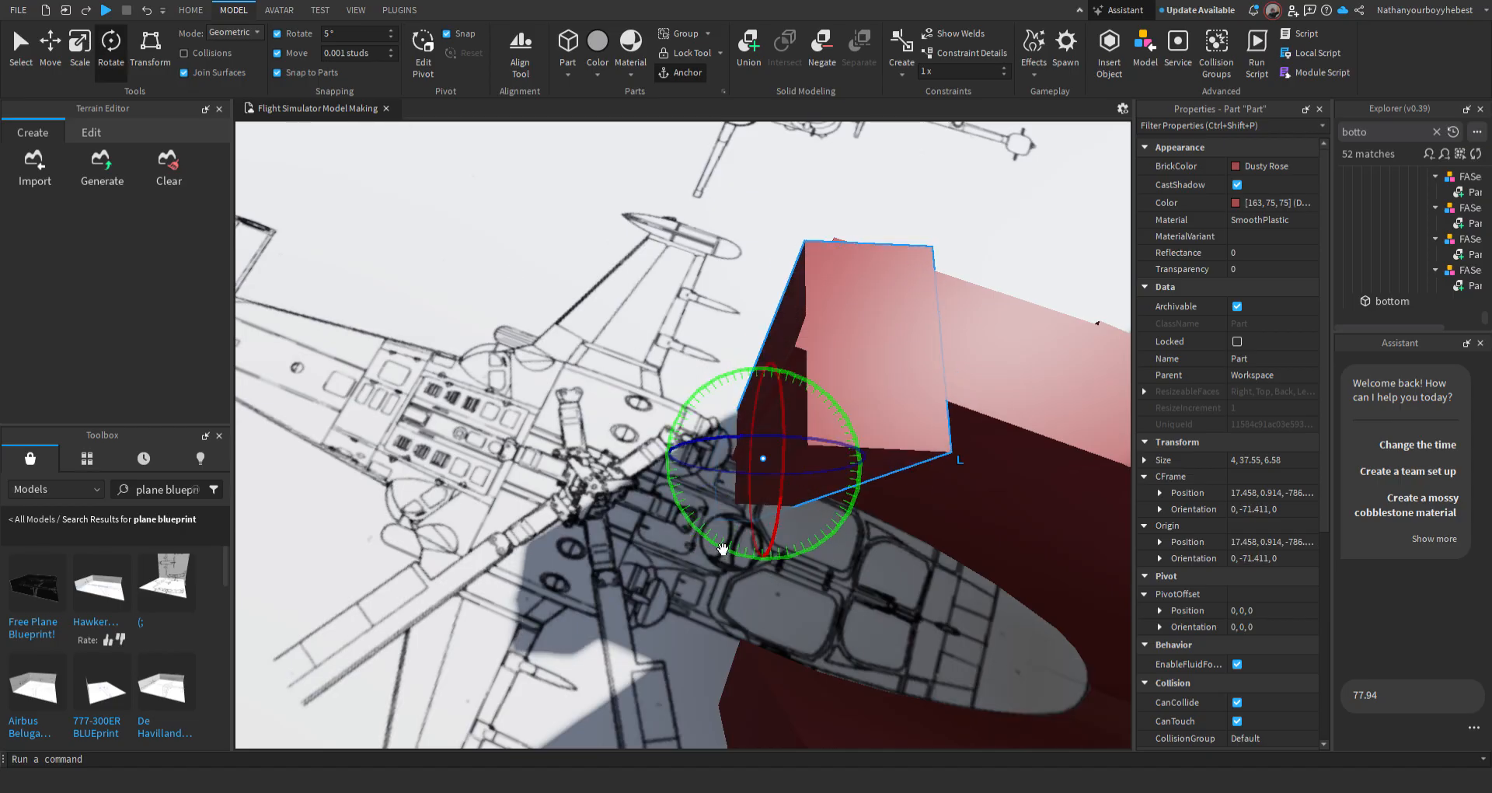
Cycle through the Select, Move, Scale and Rotate tools on the angled red part, finishing with Scale active
{"action": "key", "text": "ctrl+1"}
{"action": "key", "text": "ctrl+2"}
{"action": "key", "text": "ctrl+3"}
{"action": "key", "text": "ctrl+4"}
{"action": "right_click_drag", "start_coordinate": [787, 514], "coordinate": [814, 459]}
{"action": "key", "text": "ctrl+1"}
{"action": "key", "text": "ctrl+3"}
{"action": "key", "text": "ctrl+4"}
{"action": "key", "text": "ctrl+1"}
{"action": "key", "text": "ctrl+1"}
{"action": "key", "text": "ctrl+3"}
{"action": "key", "text": "ctrl+4"}
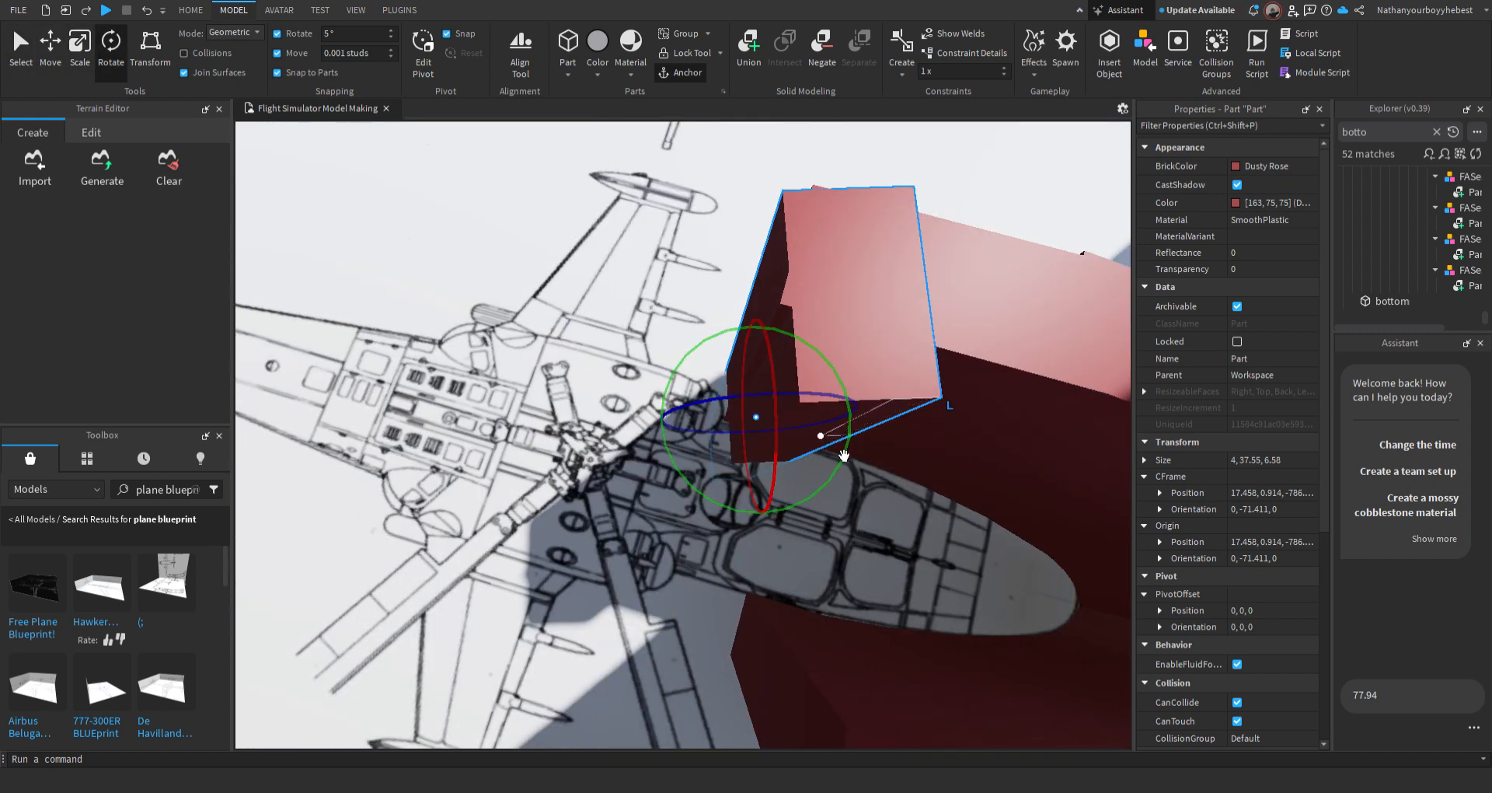
{"action": "key", "text": "ctrl+1"}
{"action": "key", "text": "ctrl+4"}
{"action": "key", "text": "ctrl+3"}
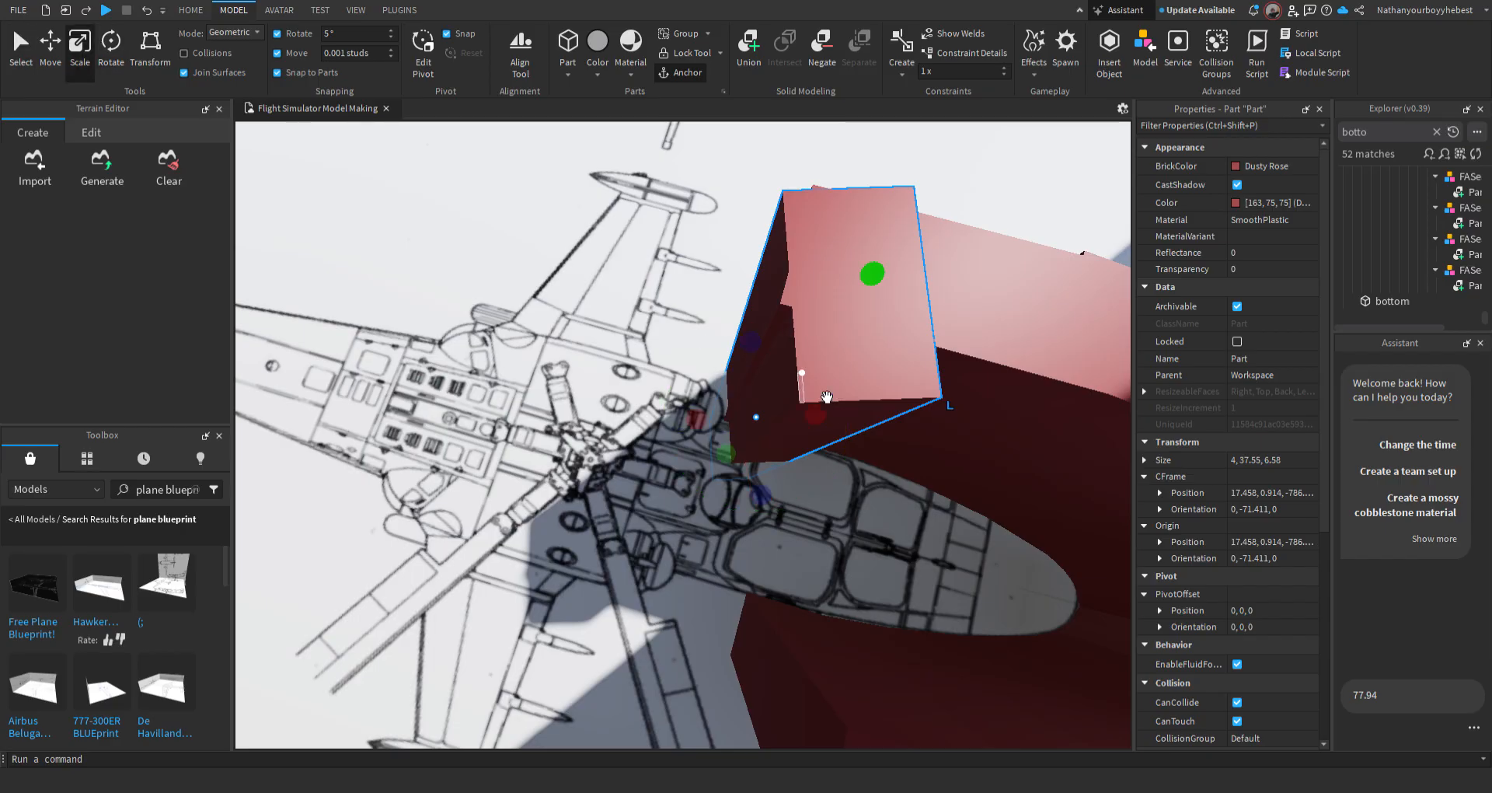
{"action": "key", "text": "ctrl+2"}
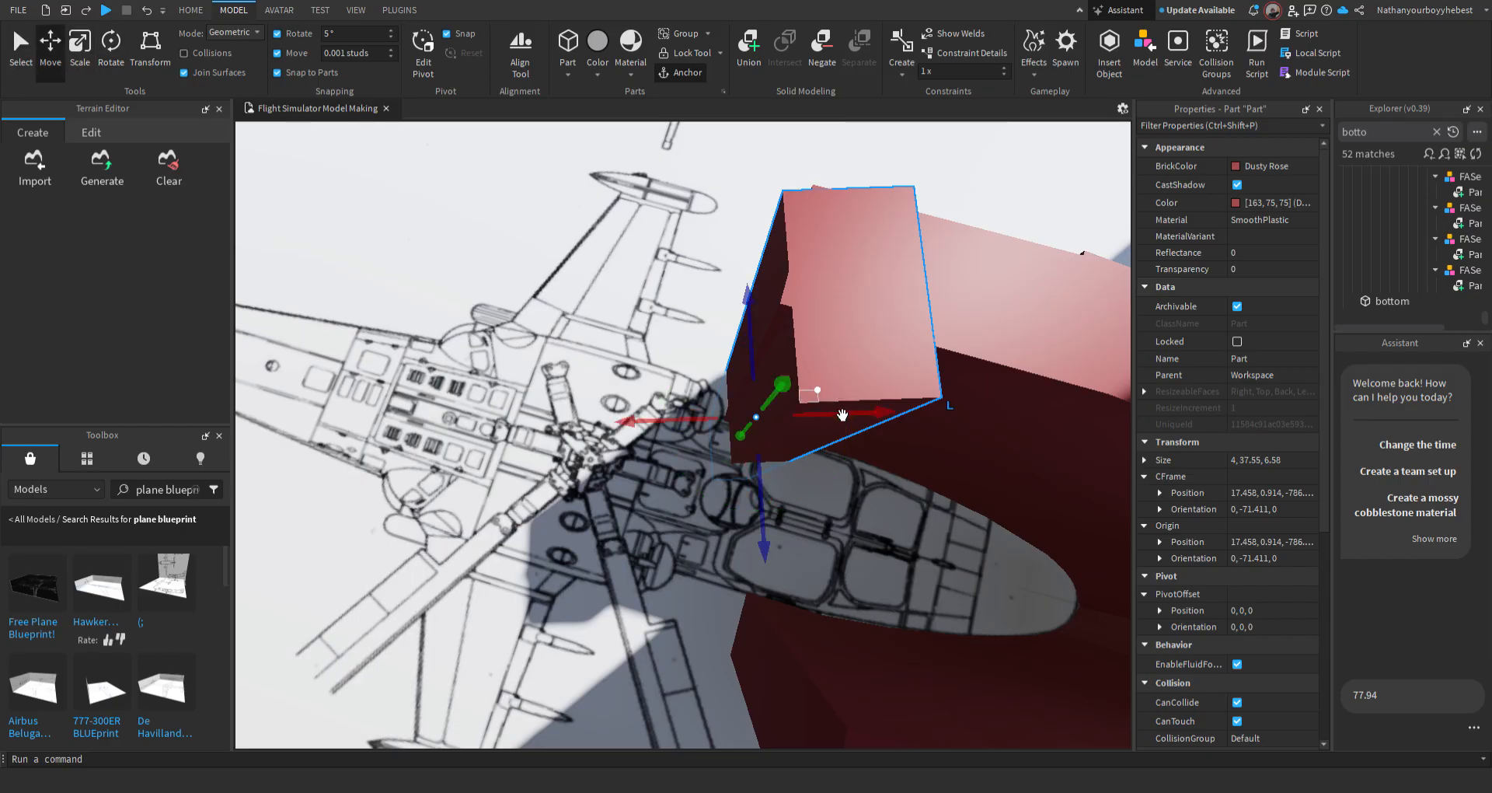
{"action": "key", "text": "ctrl+1"}
{"action": "right_click_drag", "start_coordinate": [613, 290], "coordinate": [531, 203]}
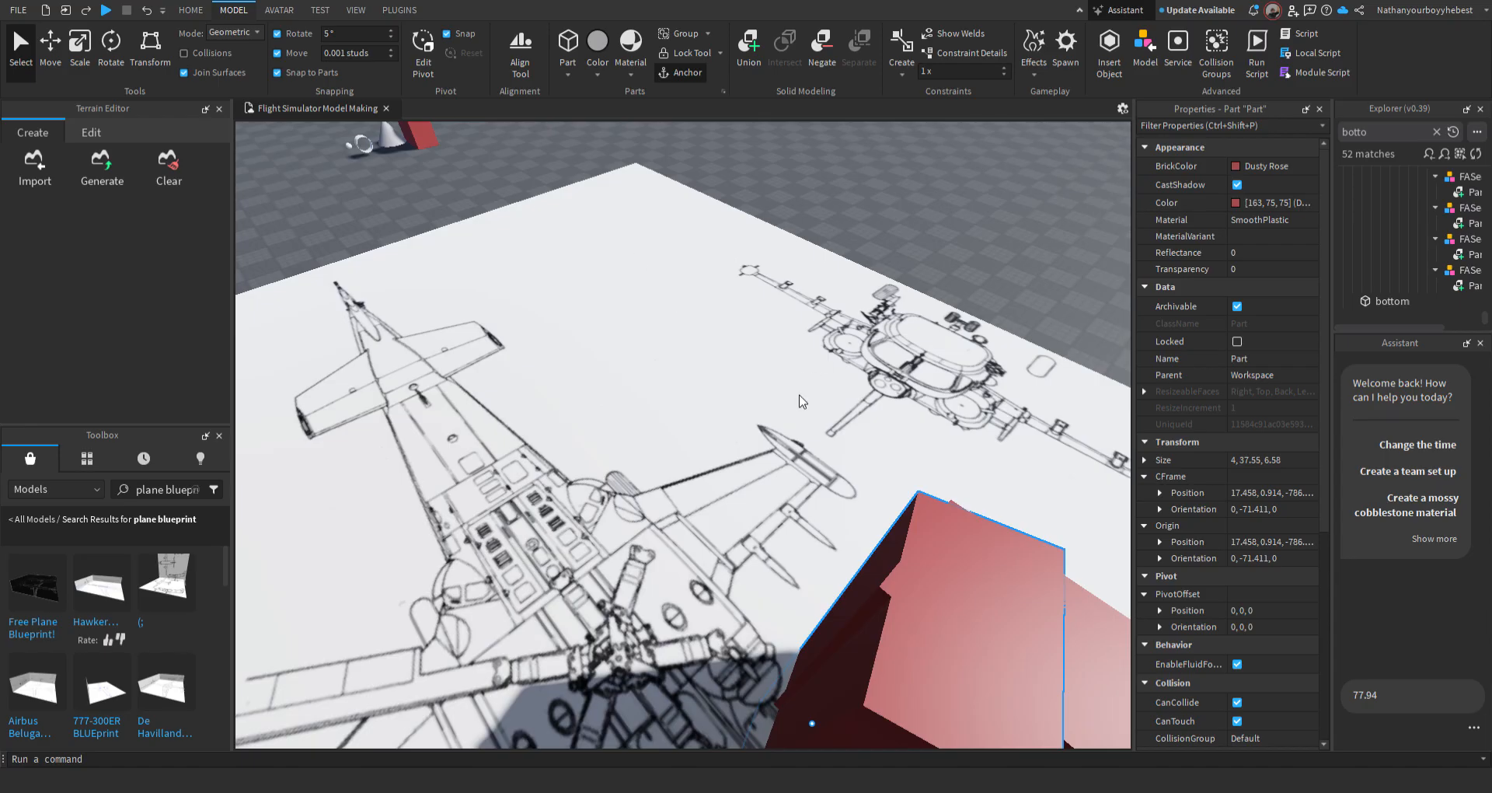
{"action": "right_click_drag", "start_coordinate": [801, 401], "coordinate": [855, 413]}
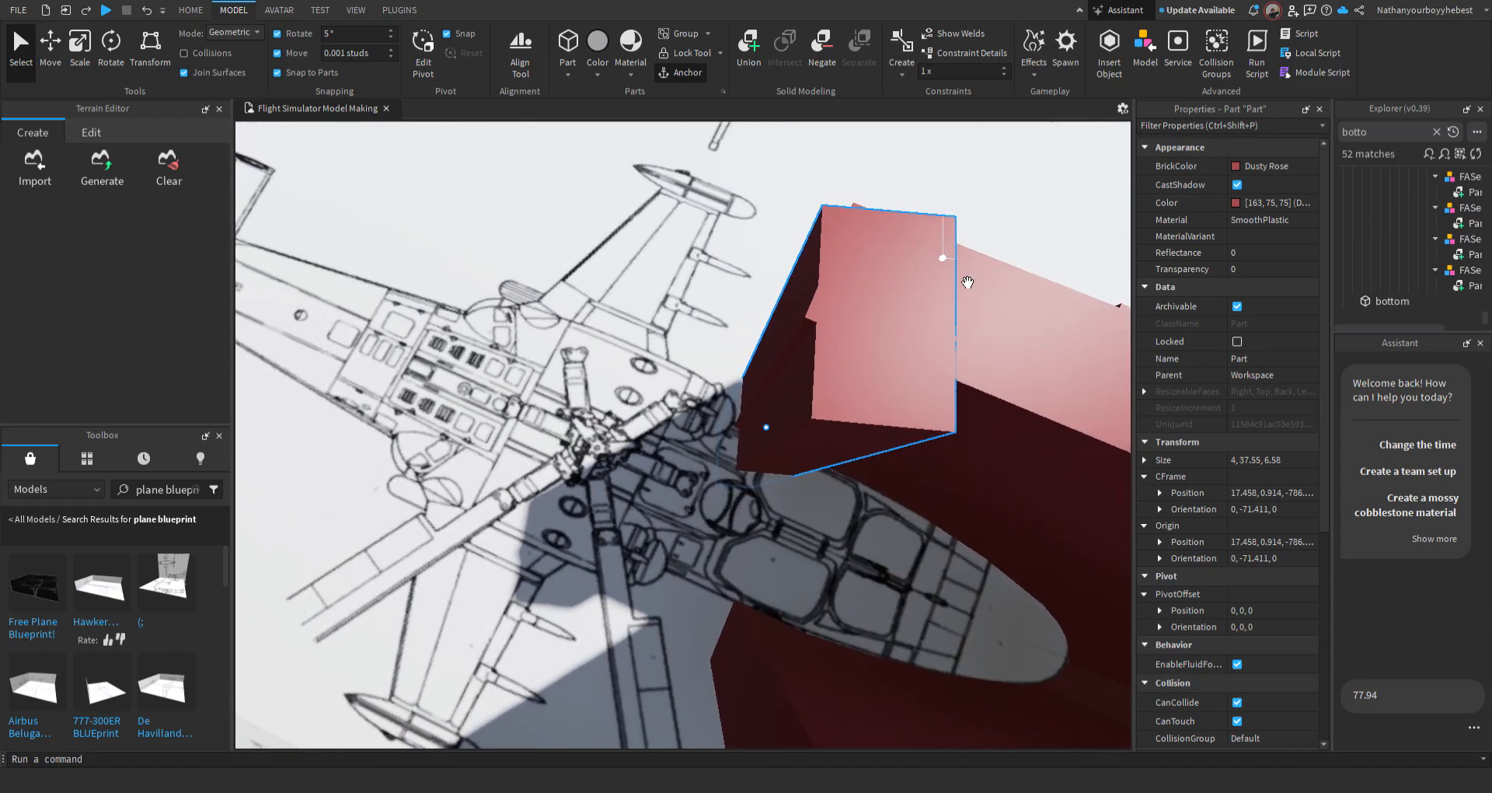
{"action": "key", "text": "ctrl+4"}
{"action": "key", "text": "ctrl+3"}
{"action": "right_click_drag", "start_coordinate": [966, 299], "coordinate": [959, 322]}
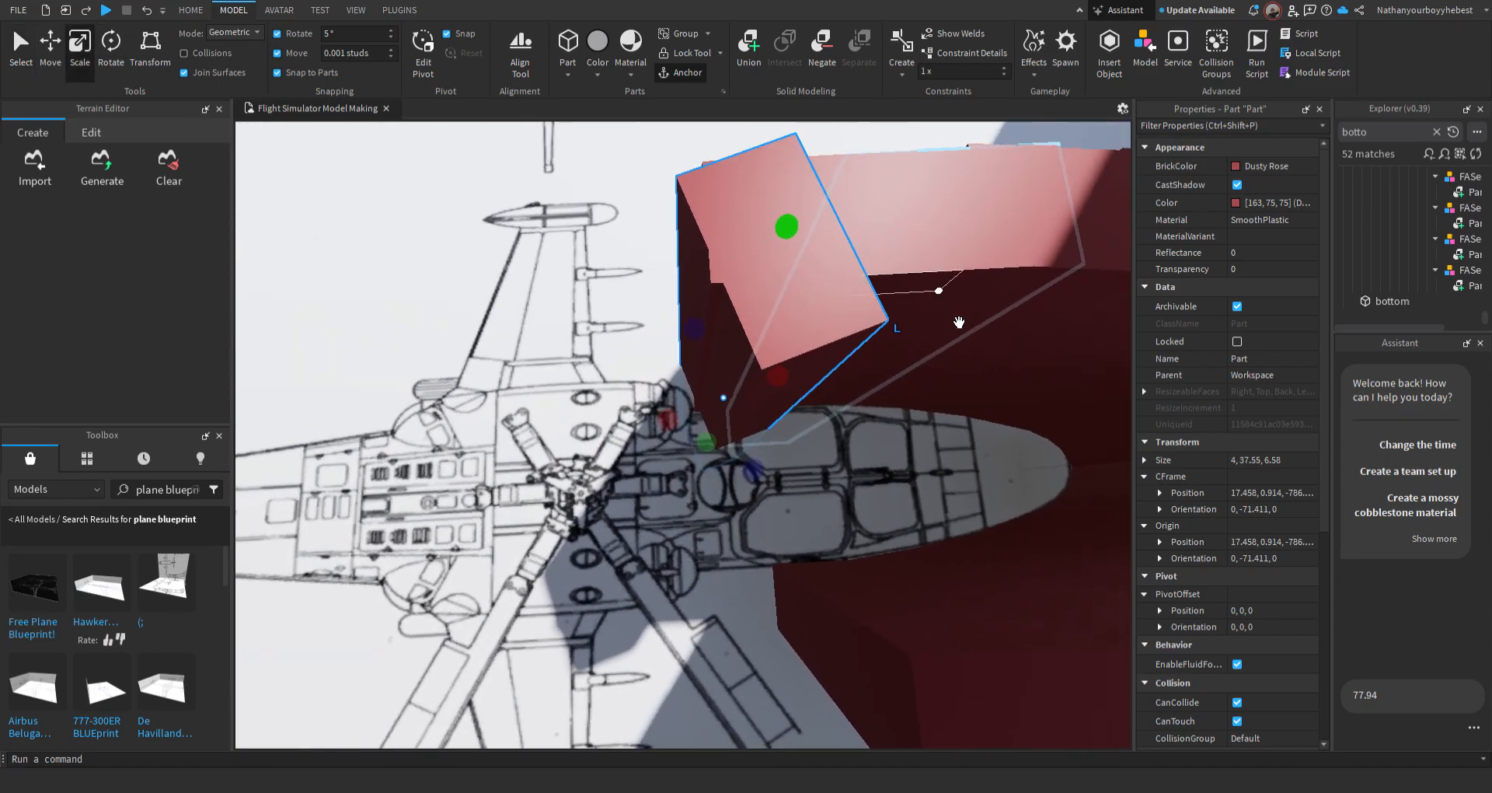
Scale the angled red part's depth to 3.559 studs and move it about 0.451 studs along its own X axis
{"action": "left_click_drag", "start_coordinate": [781, 510], "coordinate": [664, 410]}
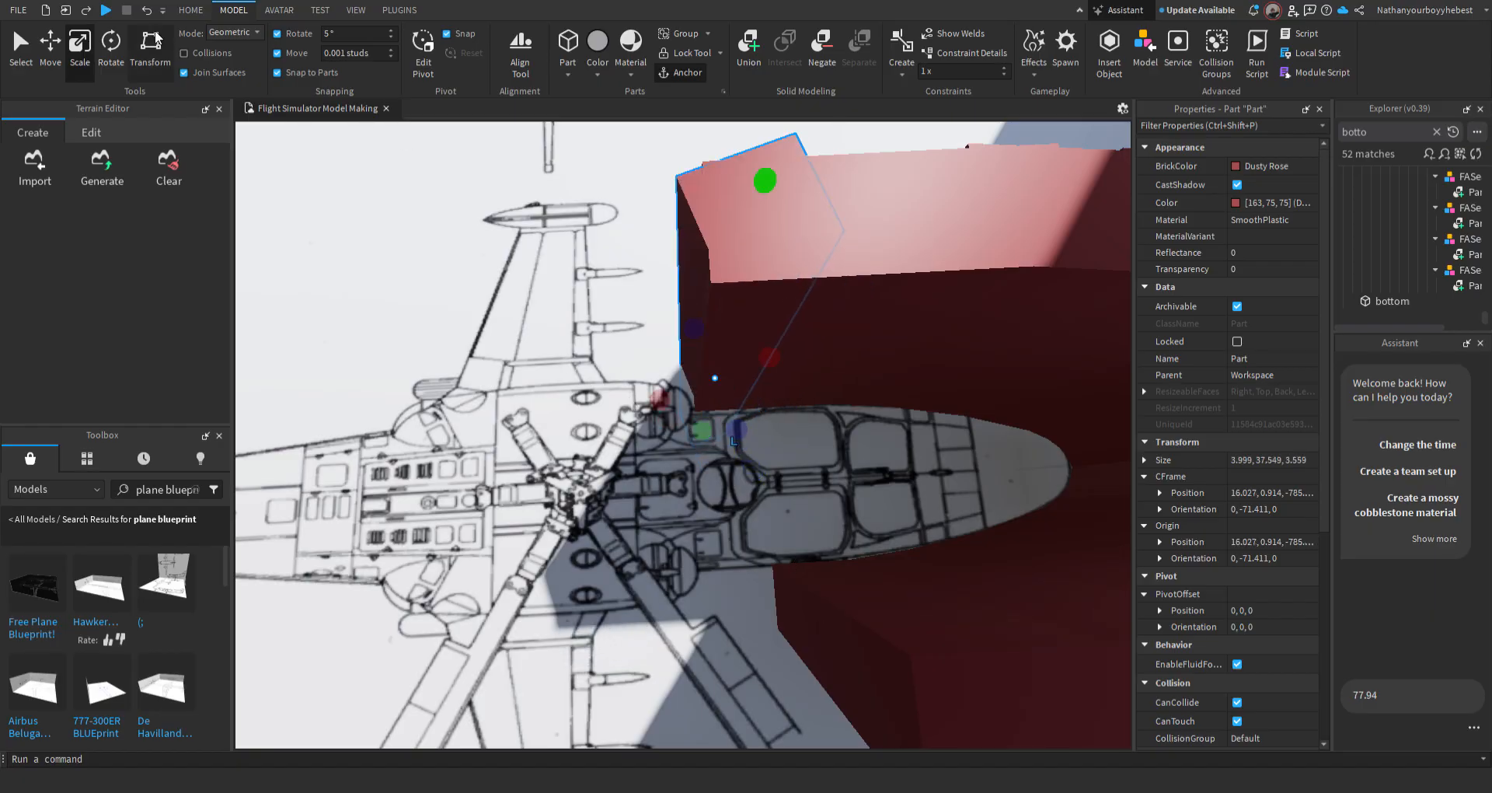
{"action": "left_click", "coordinate": [56, 64]}
{"action": "right_click_drag", "start_coordinate": [611, 364], "coordinate": [719, 514]}
{"action": "left_click_drag", "start_coordinate": [760, 556], "coordinate": [728, 546]}
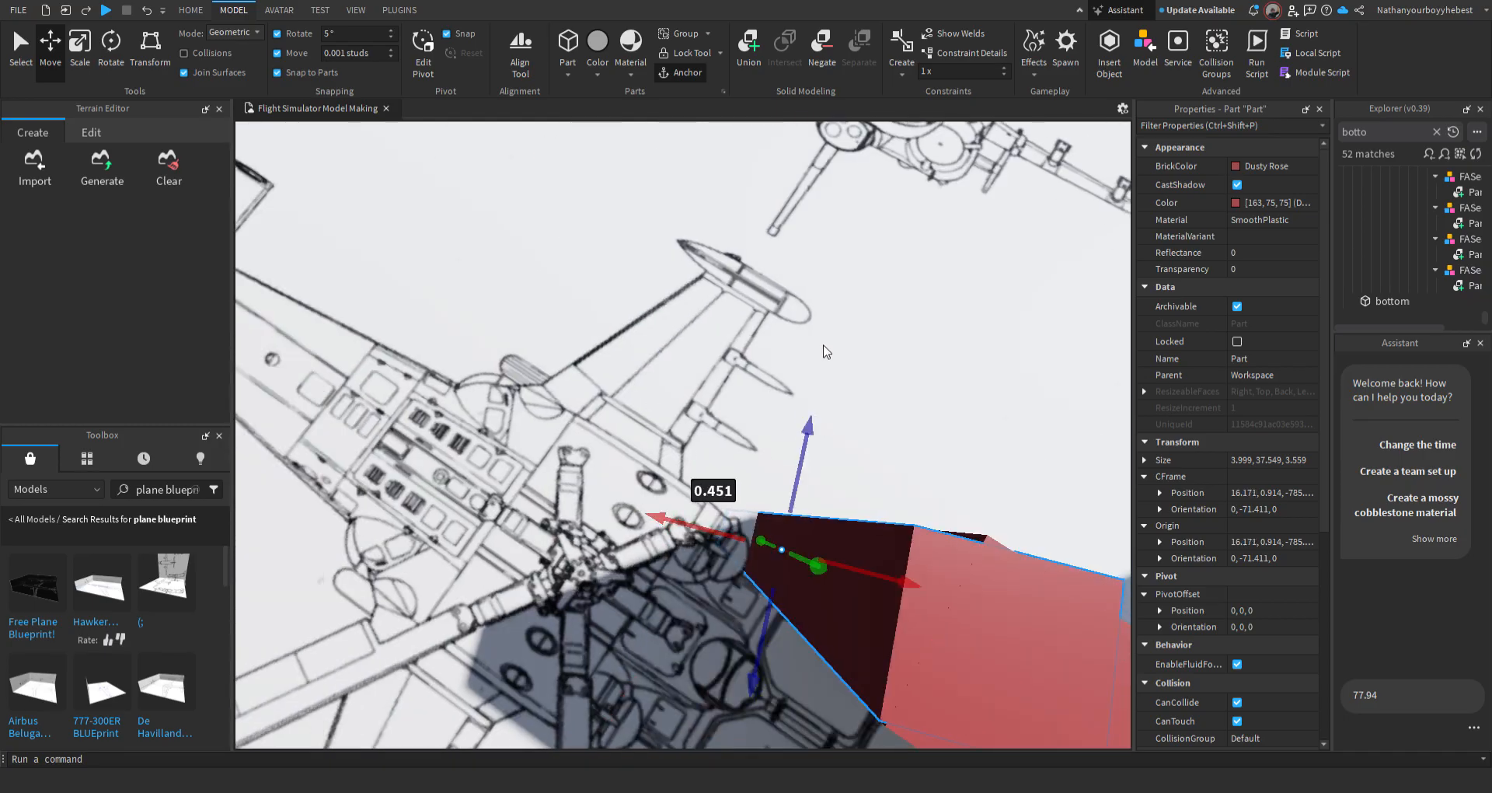
Select the neighbouring unrotated red part and scale its depth to 6.706 studs
{"action": "key", "text": "q"}
{"action": "left_click", "coordinate": [781, 577]}
{"action": "right_click_drag", "start_coordinate": [781, 576], "coordinate": [784, 576]}
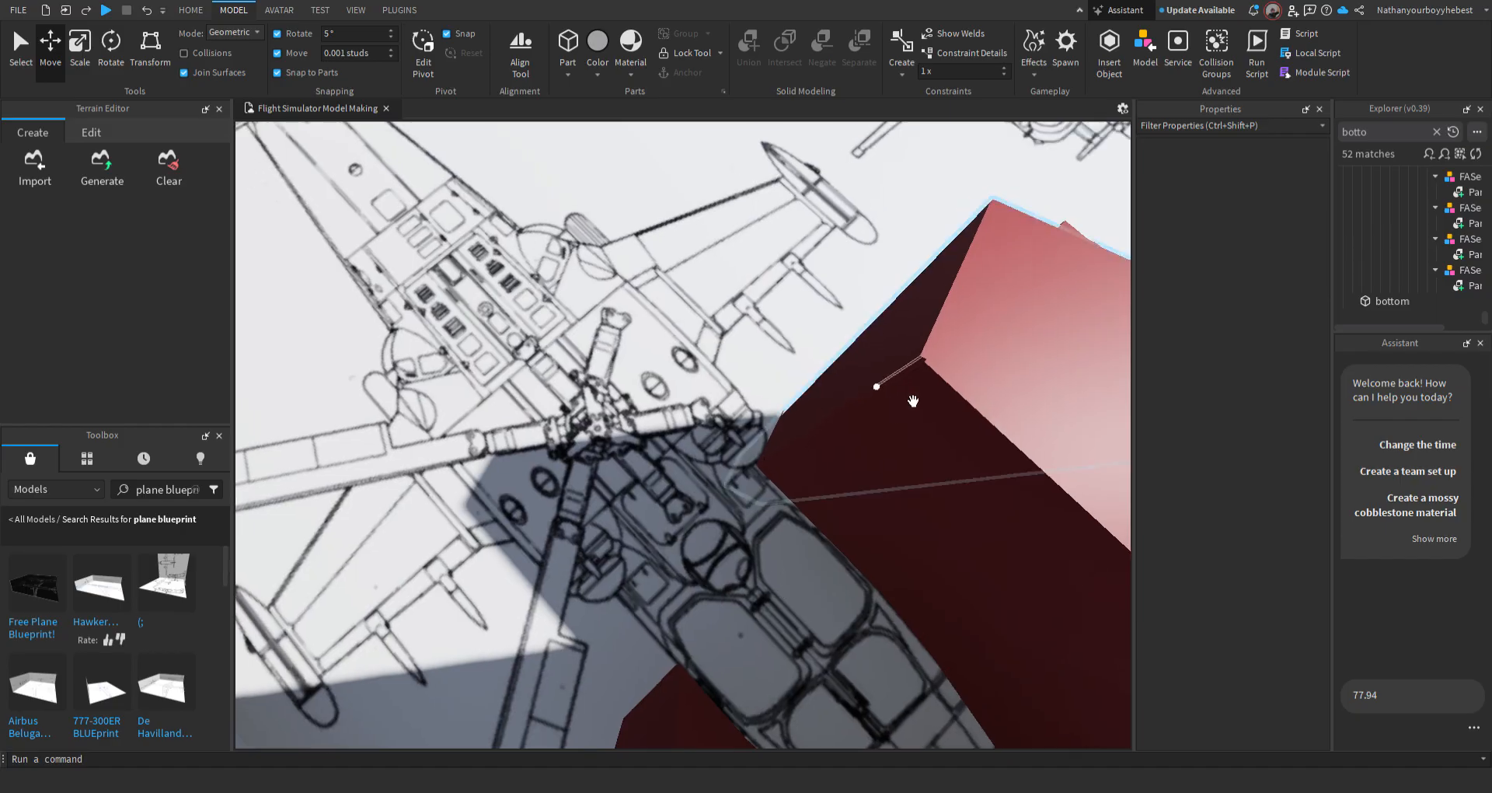
{"action": "left_click", "coordinate": [939, 403]}
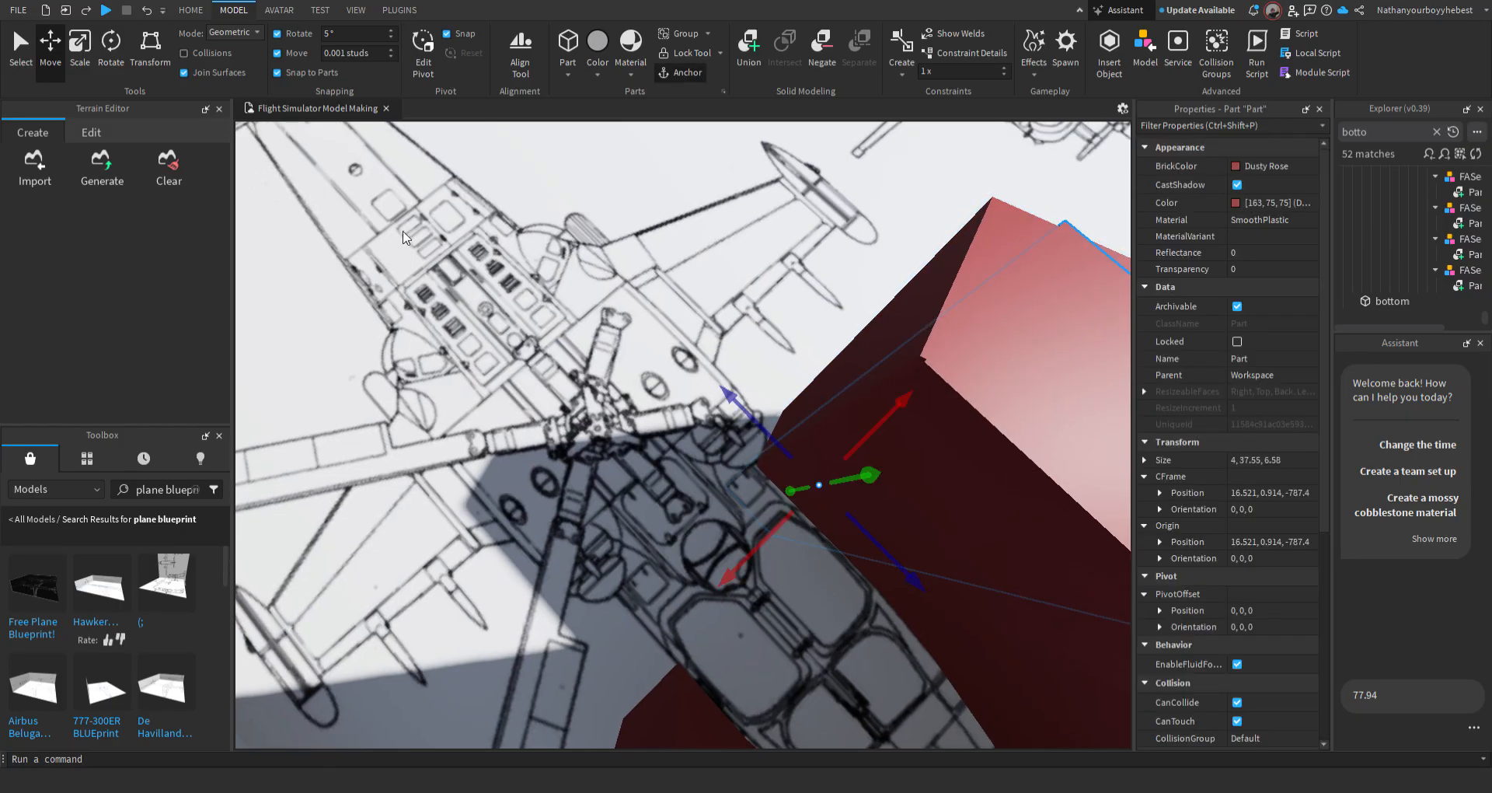
{"action": "left_click", "coordinate": [91, 57]}
{"action": "left_click_drag", "start_coordinate": [753, 421], "coordinate": [775, 424]}
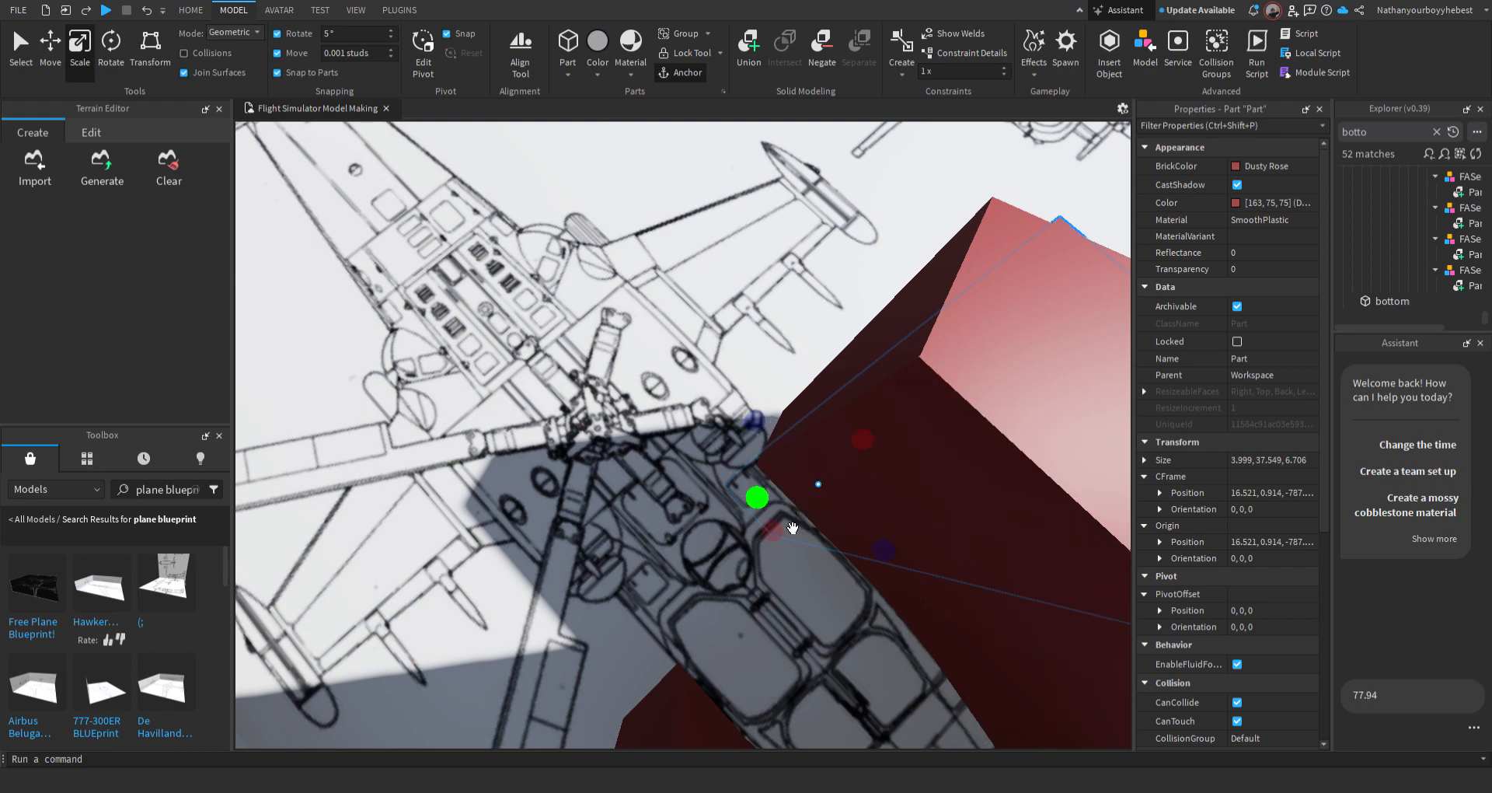
Duplicate the angled end part of the arch's leg and rotate the copy to a Y orientation of -50.028
{"action": "right_click_drag", "start_coordinate": [793, 527], "coordinate": [774, 510]}
{"action": "left_click", "coordinate": [1054, 552]}
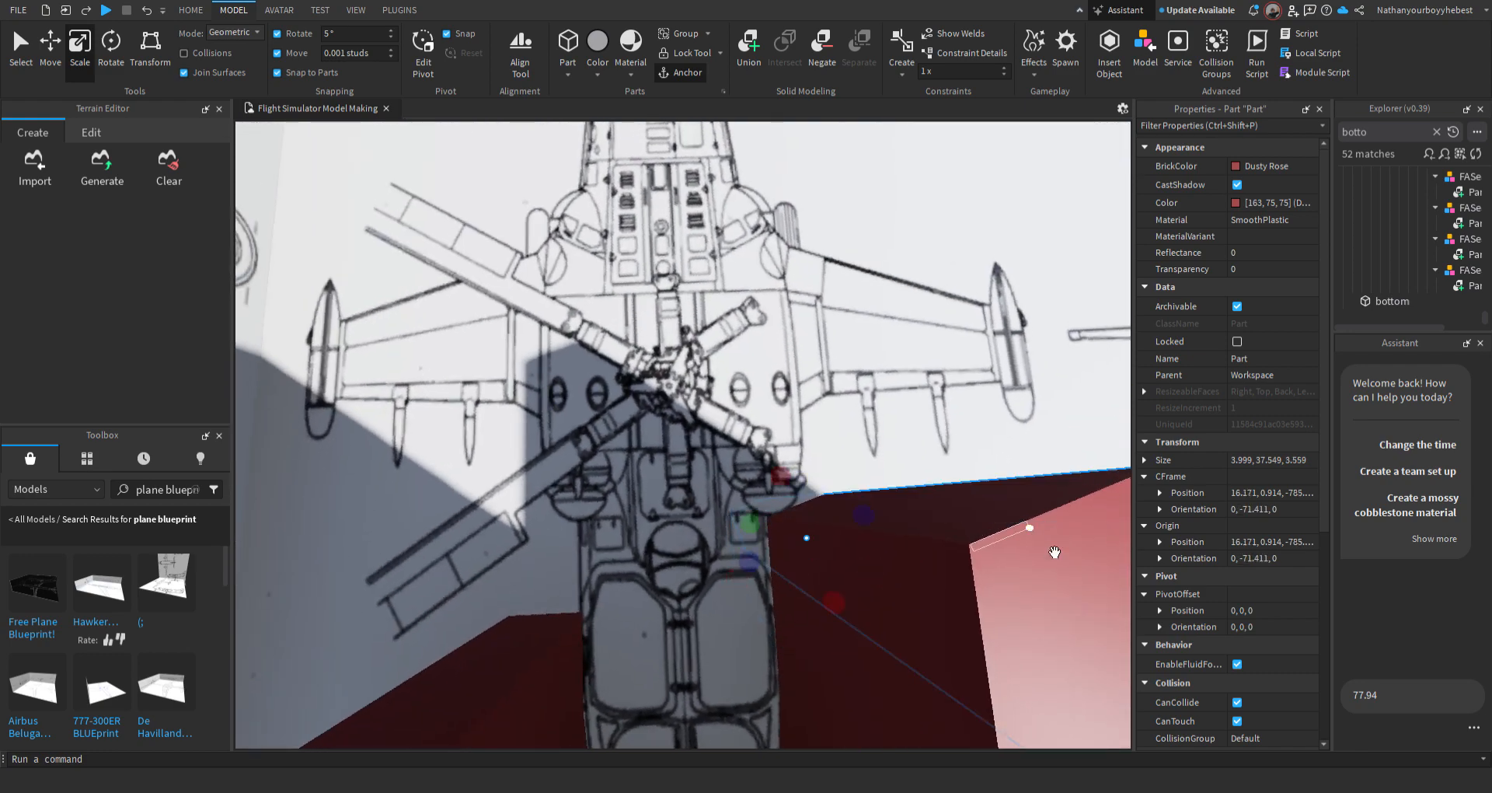
{"action": "right_click_drag", "start_coordinate": [1054, 551], "coordinate": [1039, 549]}
{"action": "left_click", "coordinate": [882, 173]}
{"action": "right_click_drag", "start_coordinate": [919, 367], "coordinate": [921, 371]}
{"action": "right_click_drag", "start_coordinate": [766, 397], "coordinate": [854, 476]}
{"action": "left_click", "coordinate": [904, 395]}
{"action": "right_click_drag", "start_coordinate": [904, 395], "coordinate": [908, 474]}
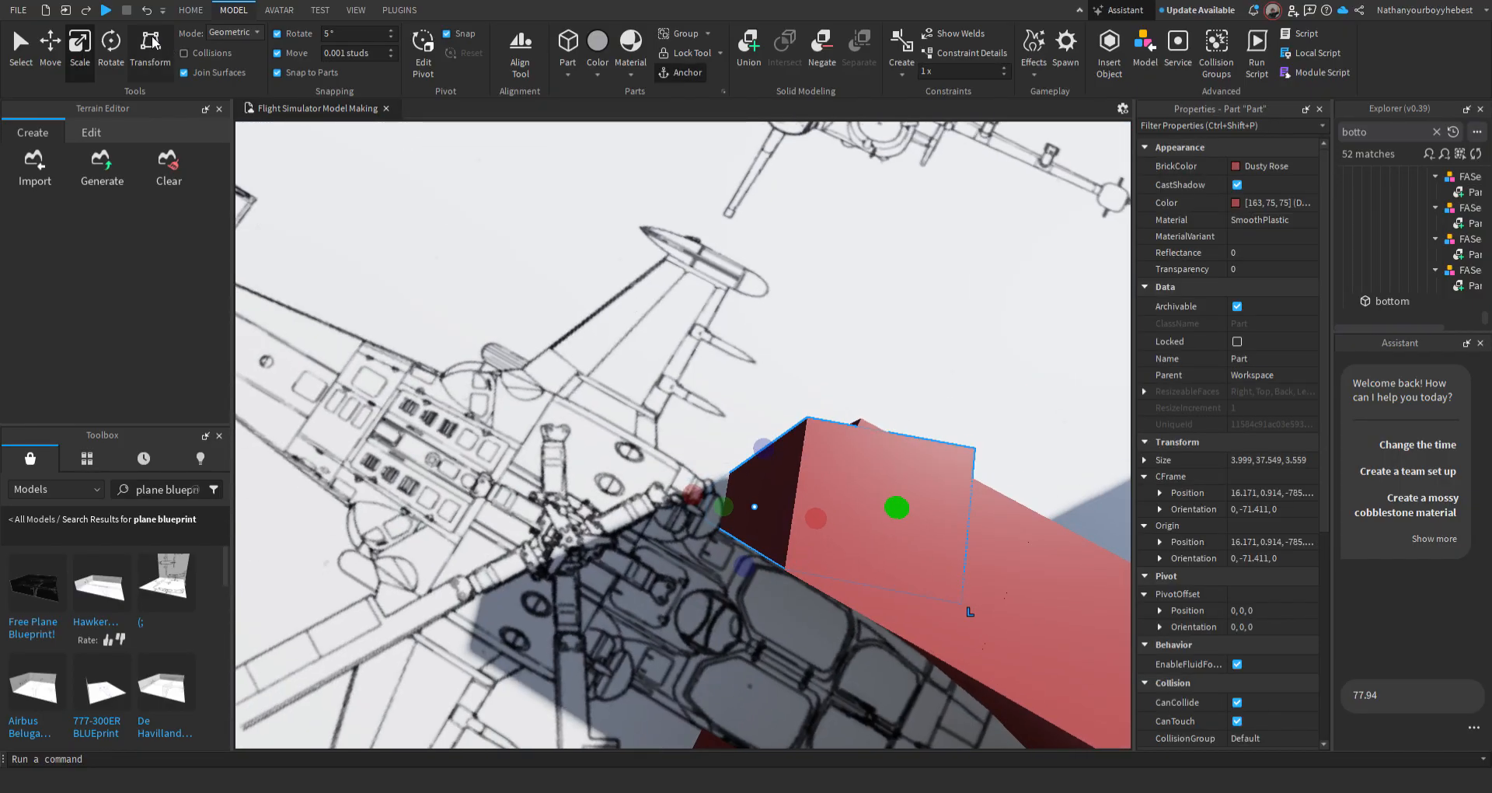
{"action": "left_click", "coordinate": [111, 43]}
{"action": "mouse_move", "coordinate": [835, 553]}
{"action": "left_mouse_down"}
{"action": "mouse_move", "coordinate": [818, 596]}
{"action": "mouse_move", "coordinate": [832, 576]}
{"action": "left_mouse_up"}
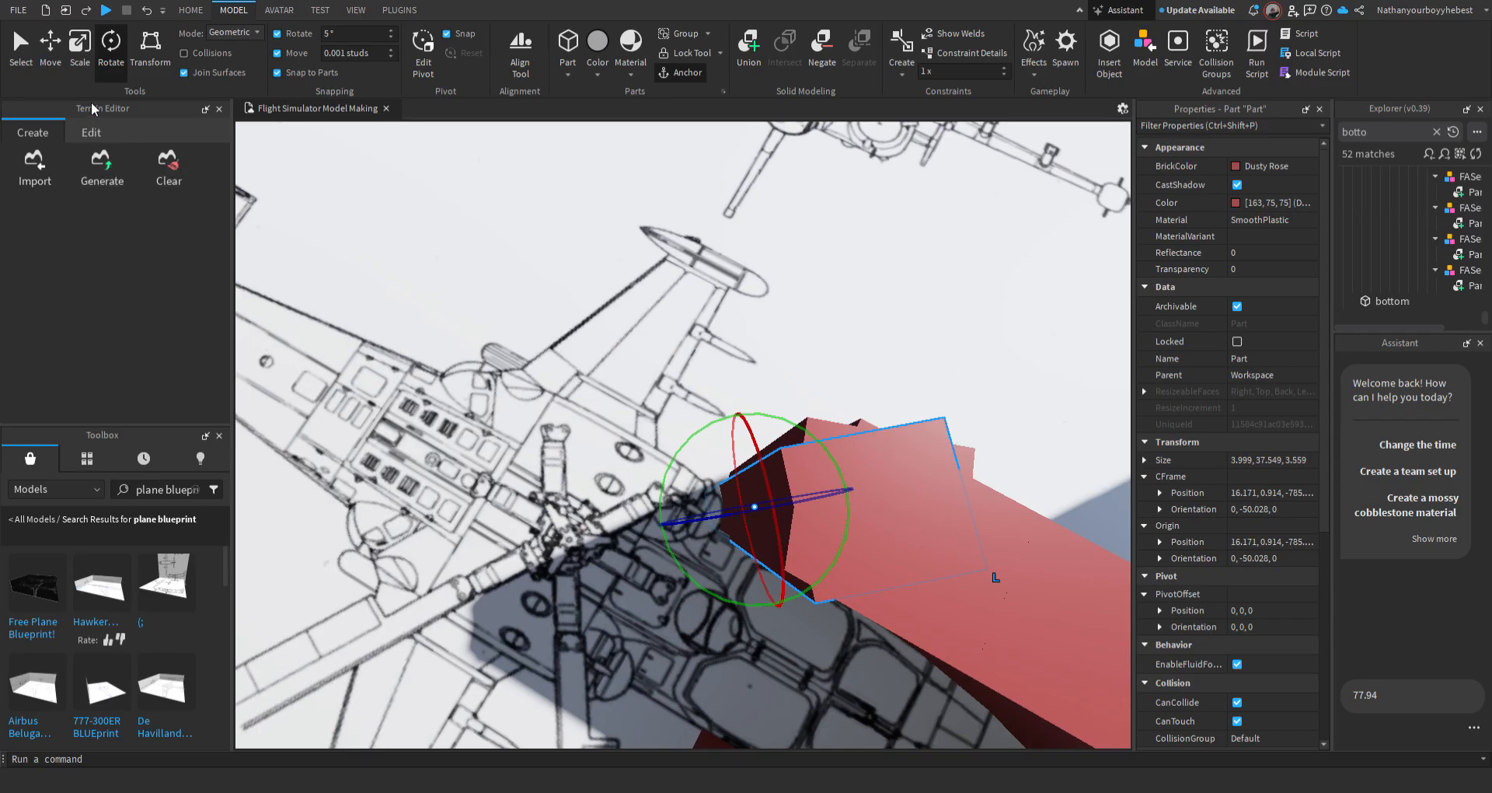
Scale the rotated copy's depth to 2.873 studs to fit the blueprint outline, and deselect it
{"action": "left_click", "coordinate": [80, 46]}
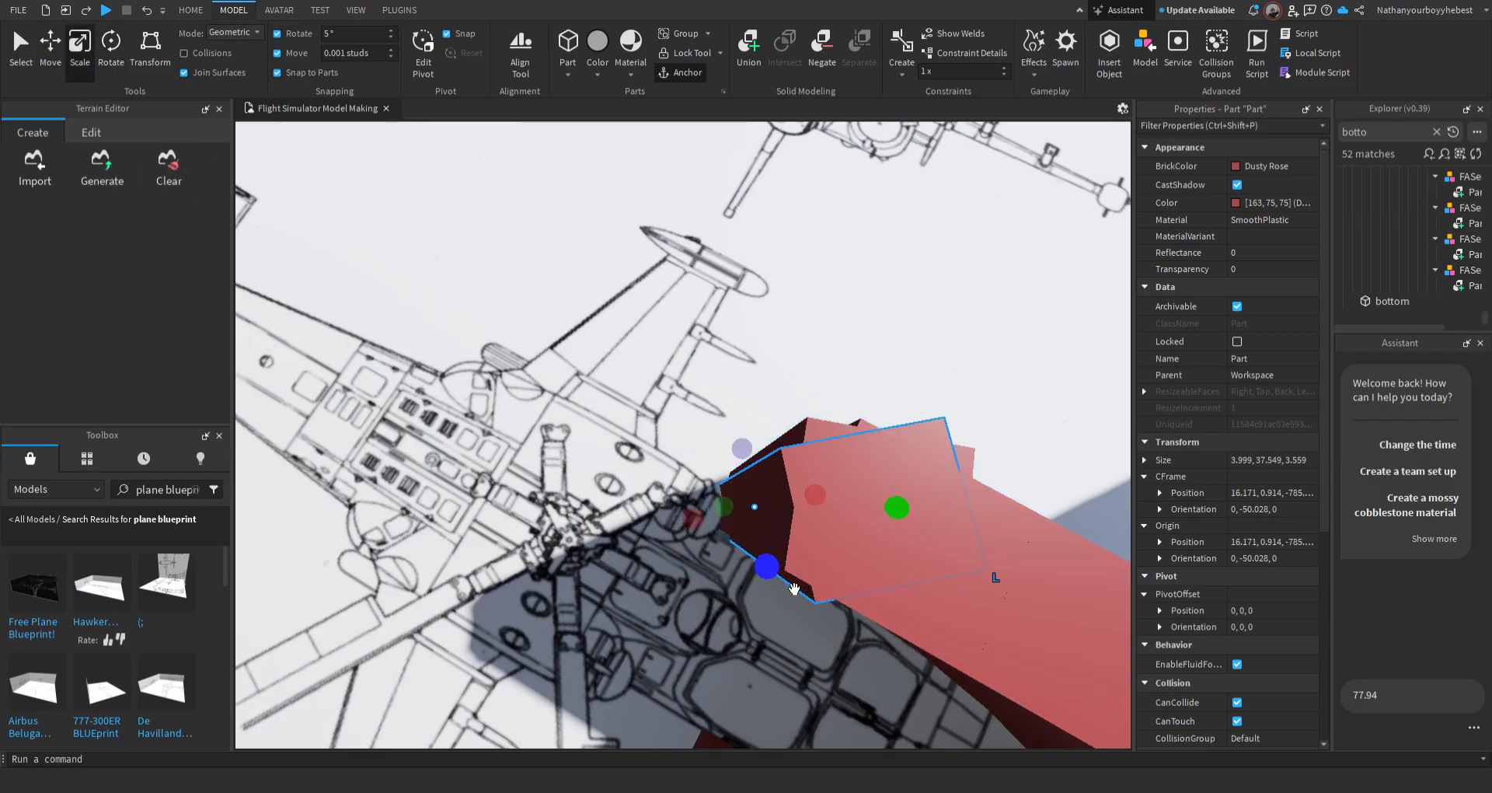
{"action": "mouse_move", "coordinate": [768, 566]}
{"action": "left_mouse_down"}
{"action": "mouse_move", "coordinate": [758, 535]}
{"action": "mouse_move", "coordinate": [762, 560]}
{"action": "left_mouse_up"}
{"action": "left_click", "coordinate": [797, 351]}
{"action": "right_click_drag", "start_coordinate": [799, 348], "coordinate": [802, 348]}
{"action": "right_click_drag", "start_coordinate": [893, 464], "coordinate": [778, 622]}
{"action": "scroll", "coordinate": [748, 626], "scroll_direction": "up", "scroll_amount": 10}
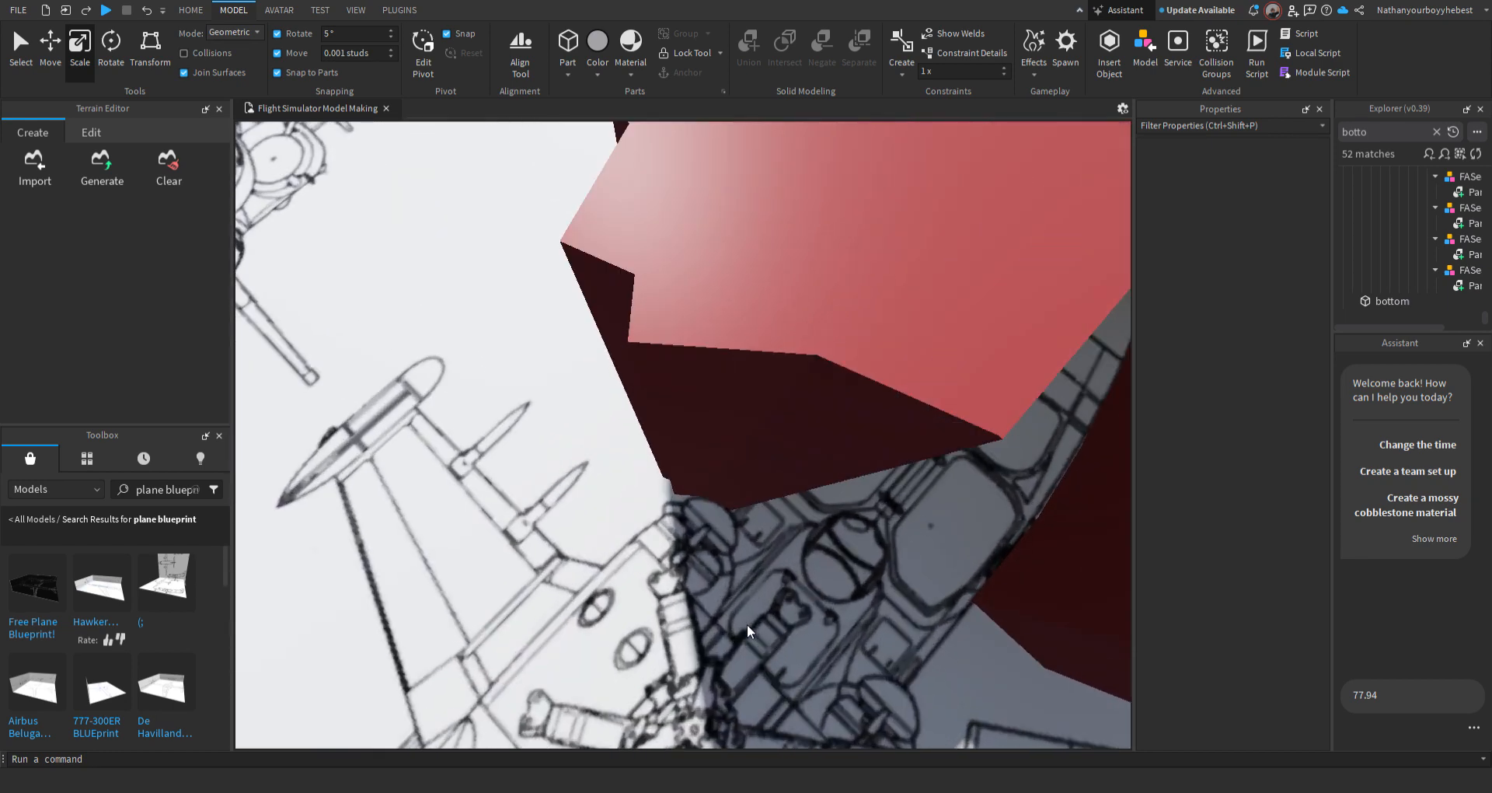
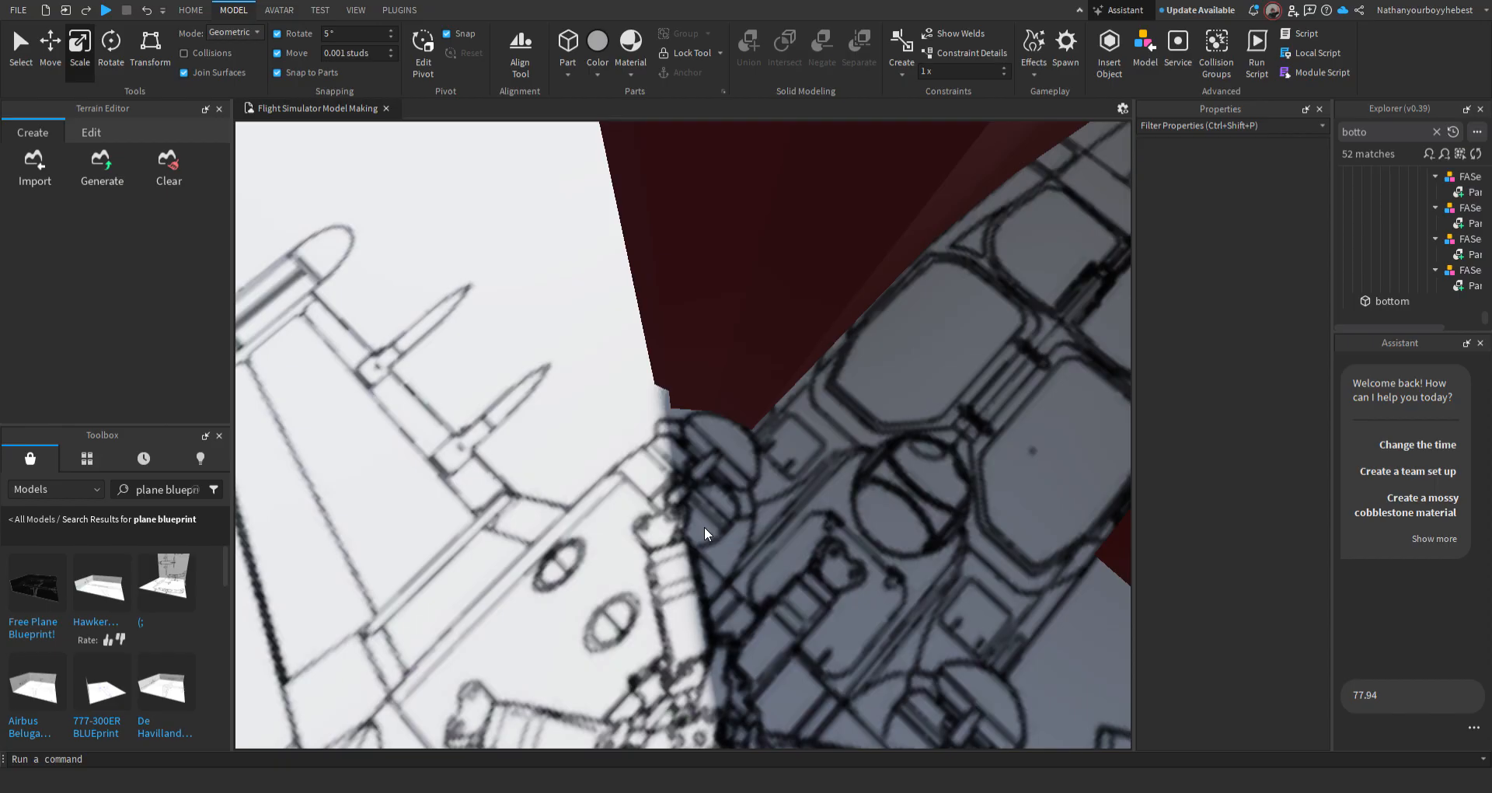
Duplicate the 2.873-stud-deep end part and rotate the copy to a Y orientation of -29.401
{"action": "key", "text": "e"}
{"action": "key", "text": "s"}
{"action": "key", "text": "q"}
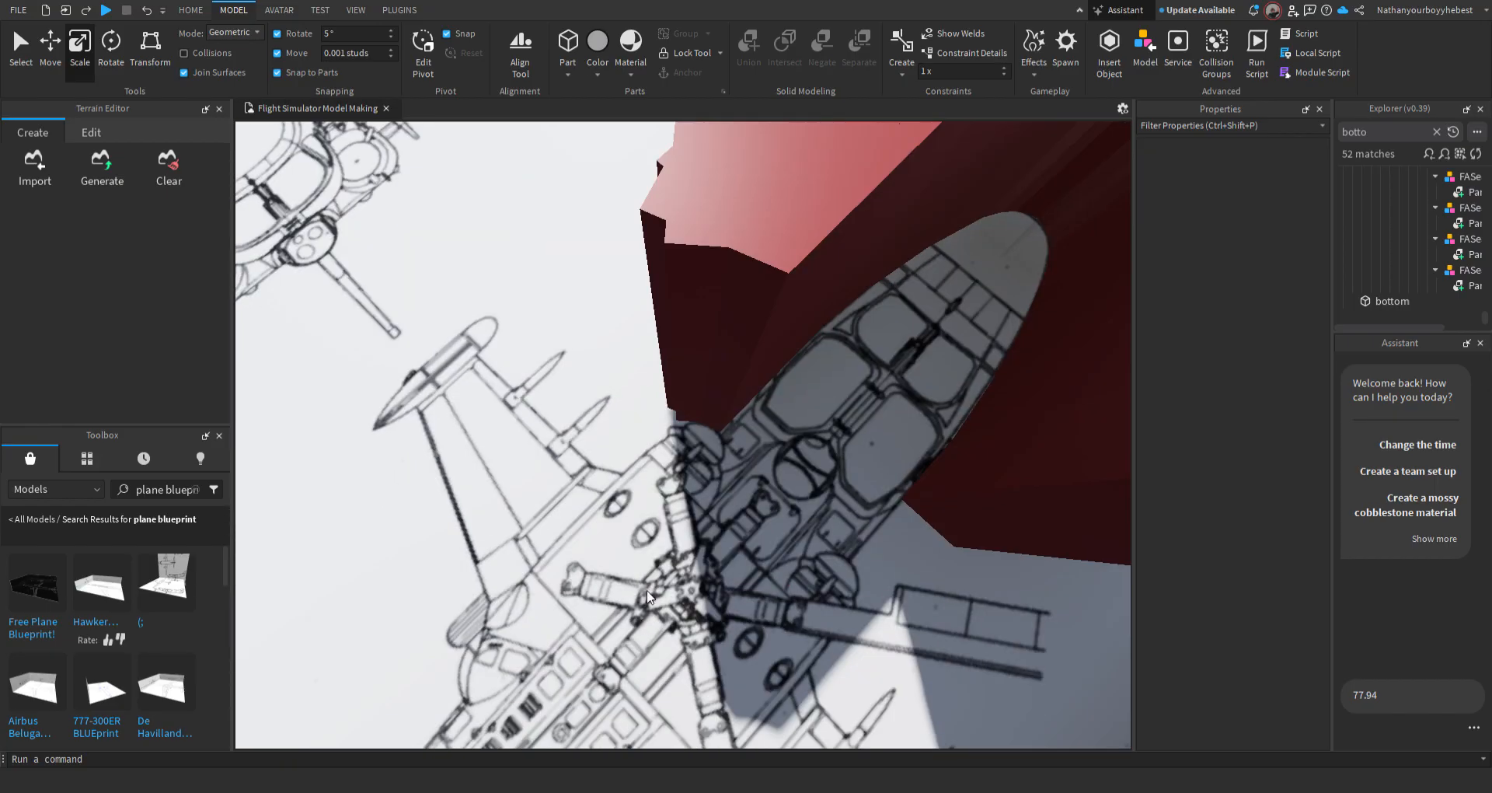
{"action": "left_click", "coordinate": [732, 340]}
{"action": "right_click_drag", "start_coordinate": [704, 357], "coordinate": [704, 351]}
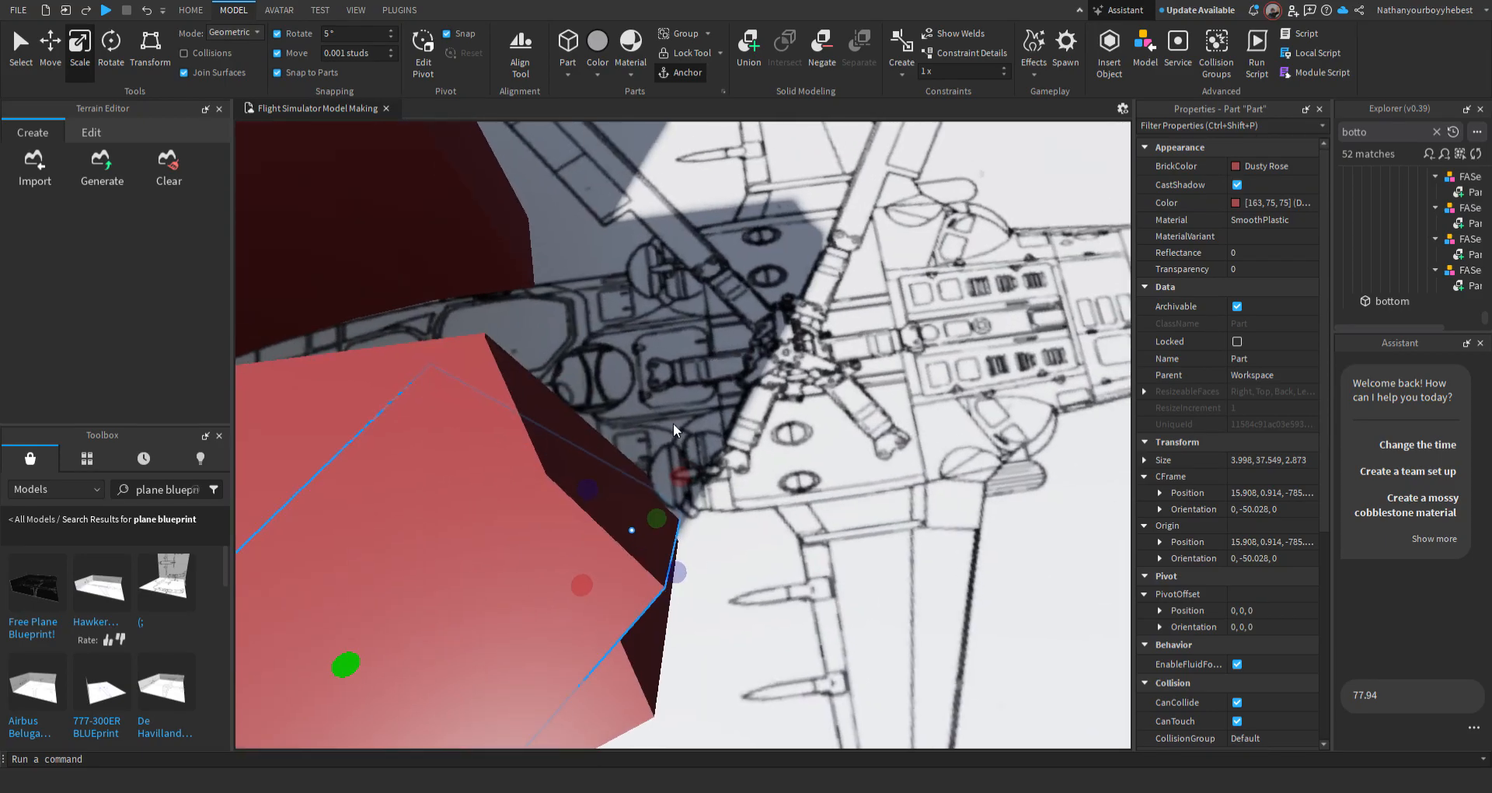
{"action": "left_click", "coordinate": [110, 43]}
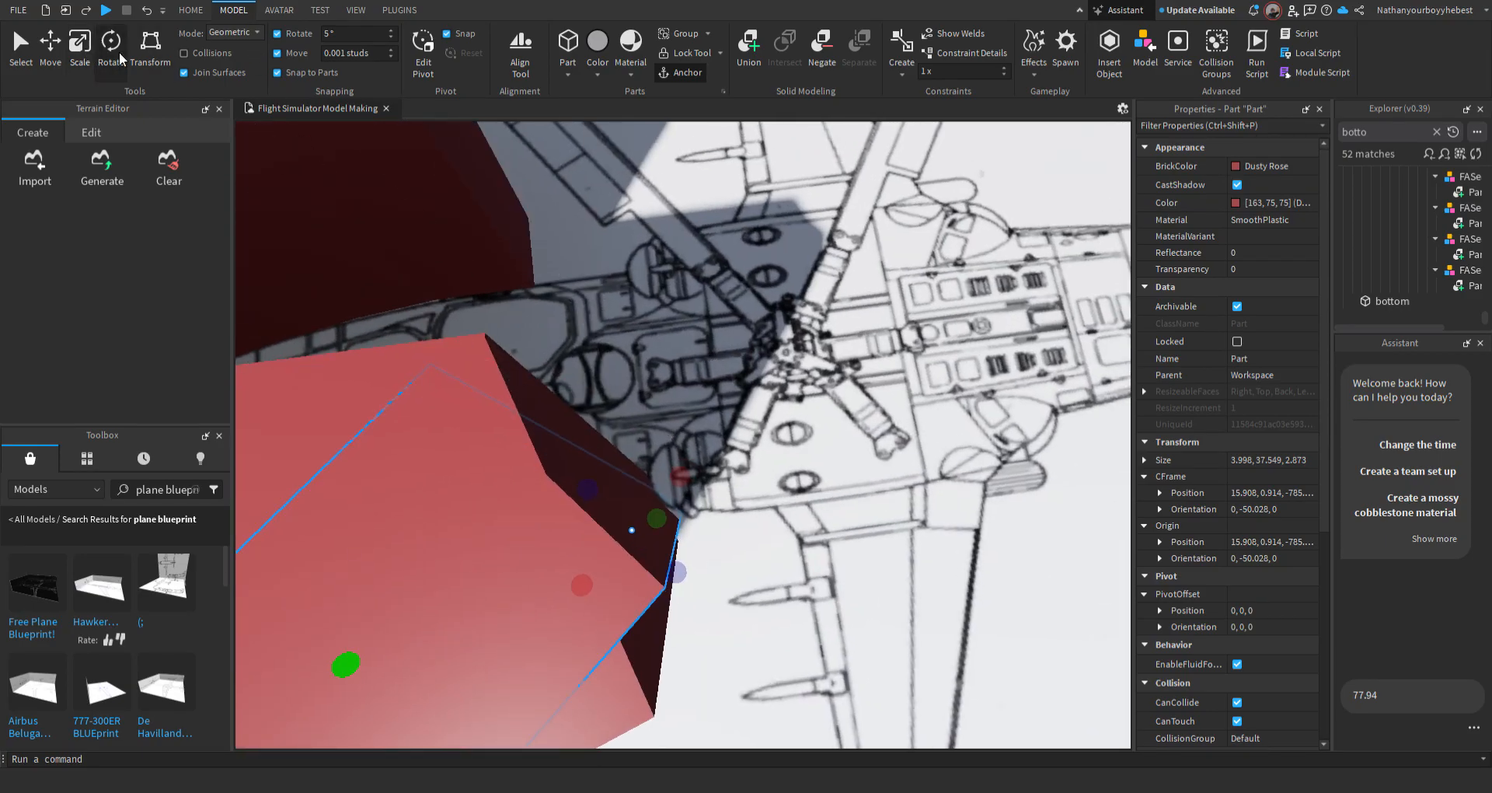
{"action": "left_click_drag", "start_coordinate": [708, 493], "coordinate": [684, 380]}
Move the newest angled copy along its own X axis to an X position of 15.752
{"action": "left_click", "coordinate": [21, 56]}
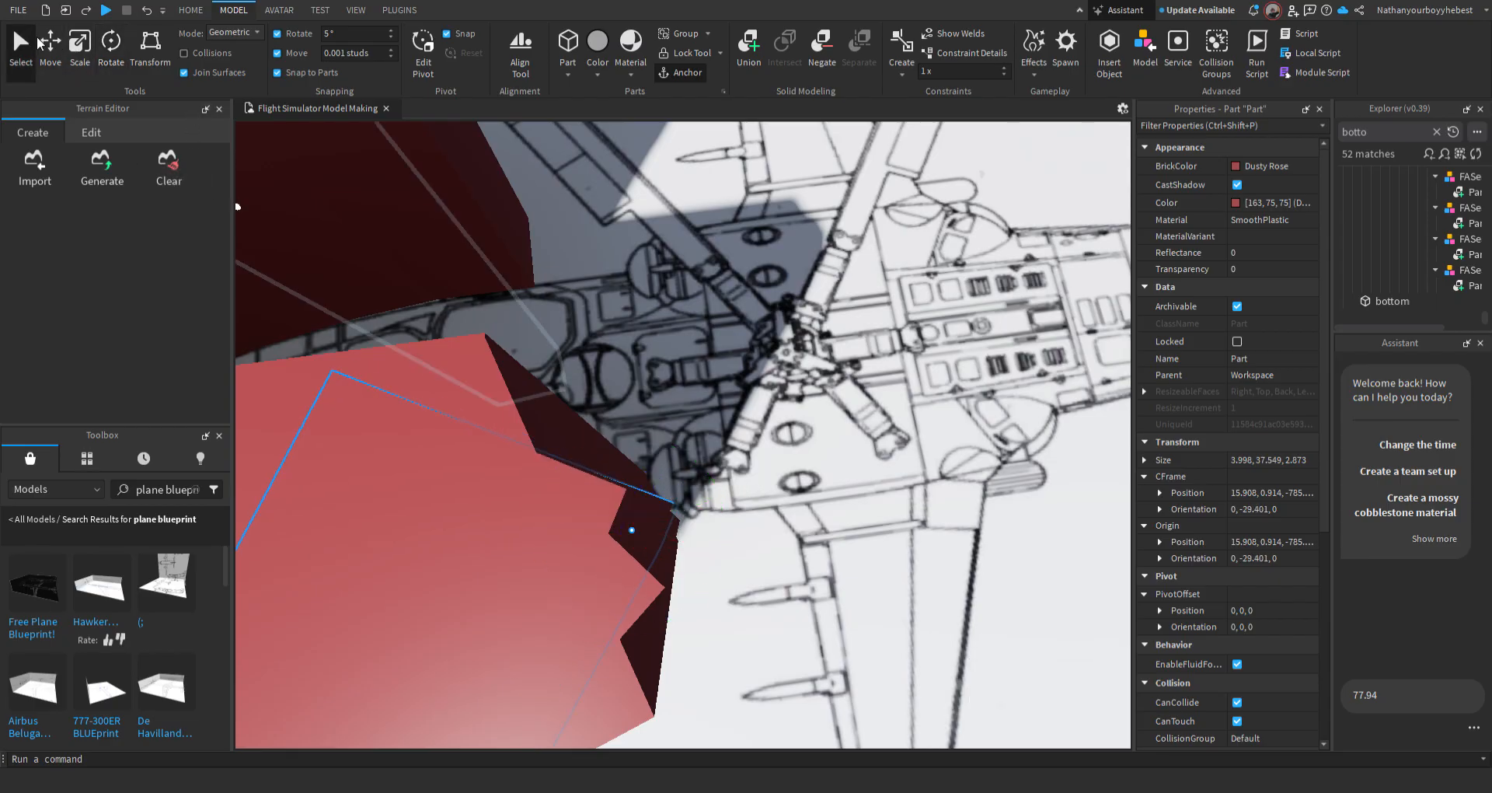
{"action": "left_click", "coordinate": [50, 54]}
{"action": "right_click_drag", "start_coordinate": [580, 341], "coordinate": [604, 365]}
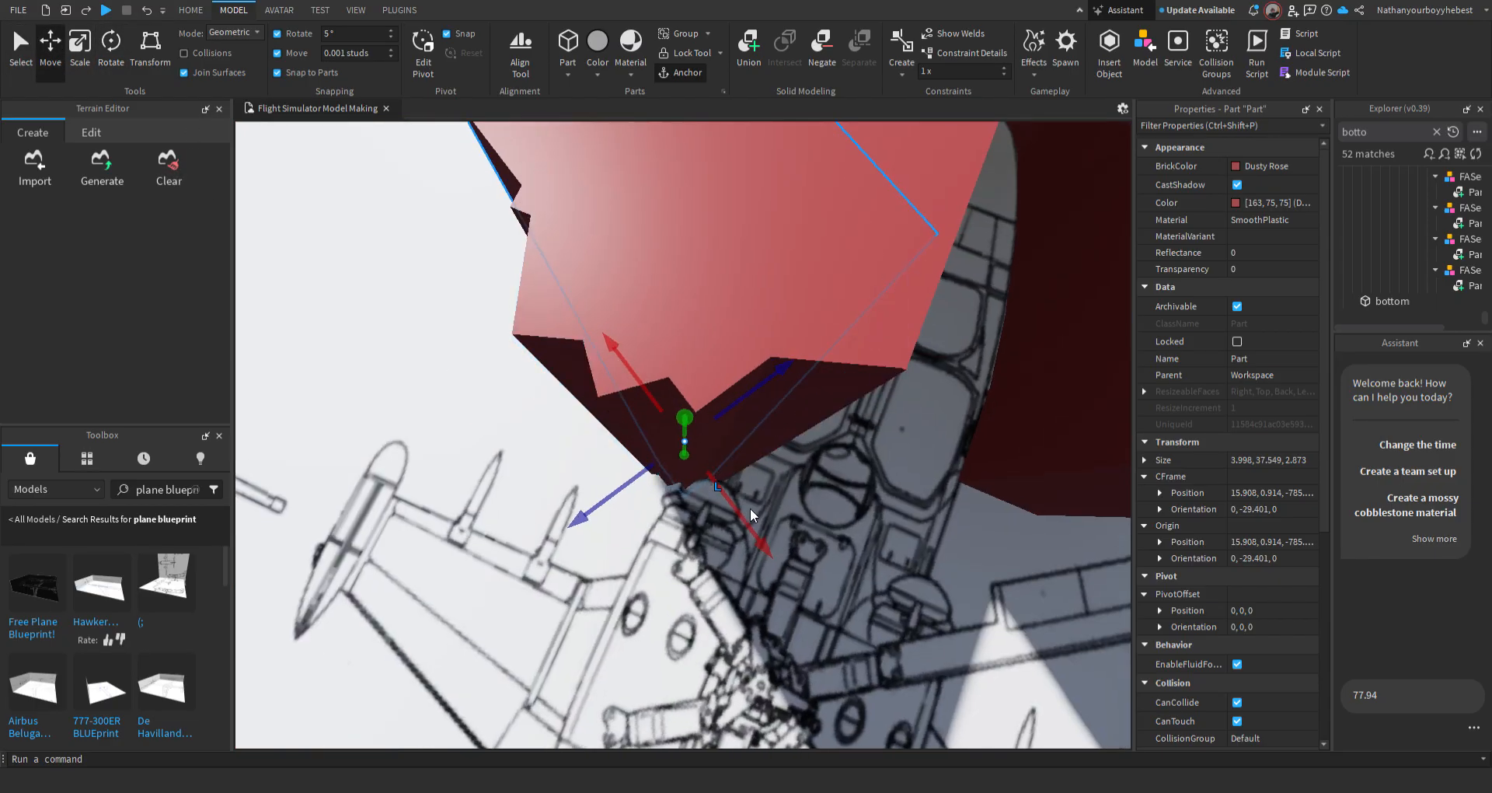
{"action": "mouse_move", "coordinate": [749, 507]}
{"action": "left_mouse_down"}
{"action": "mouse_move", "coordinate": [727, 517]}
{"action": "mouse_move", "coordinate": [743, 515]}
{"action": "left_mouse_up"}
{"action": "left_click", "coordinate": [471, 430]}
{"action": "right_click_drag", "start_coordinate": [547, 473], "coordinate": [607, 489]}
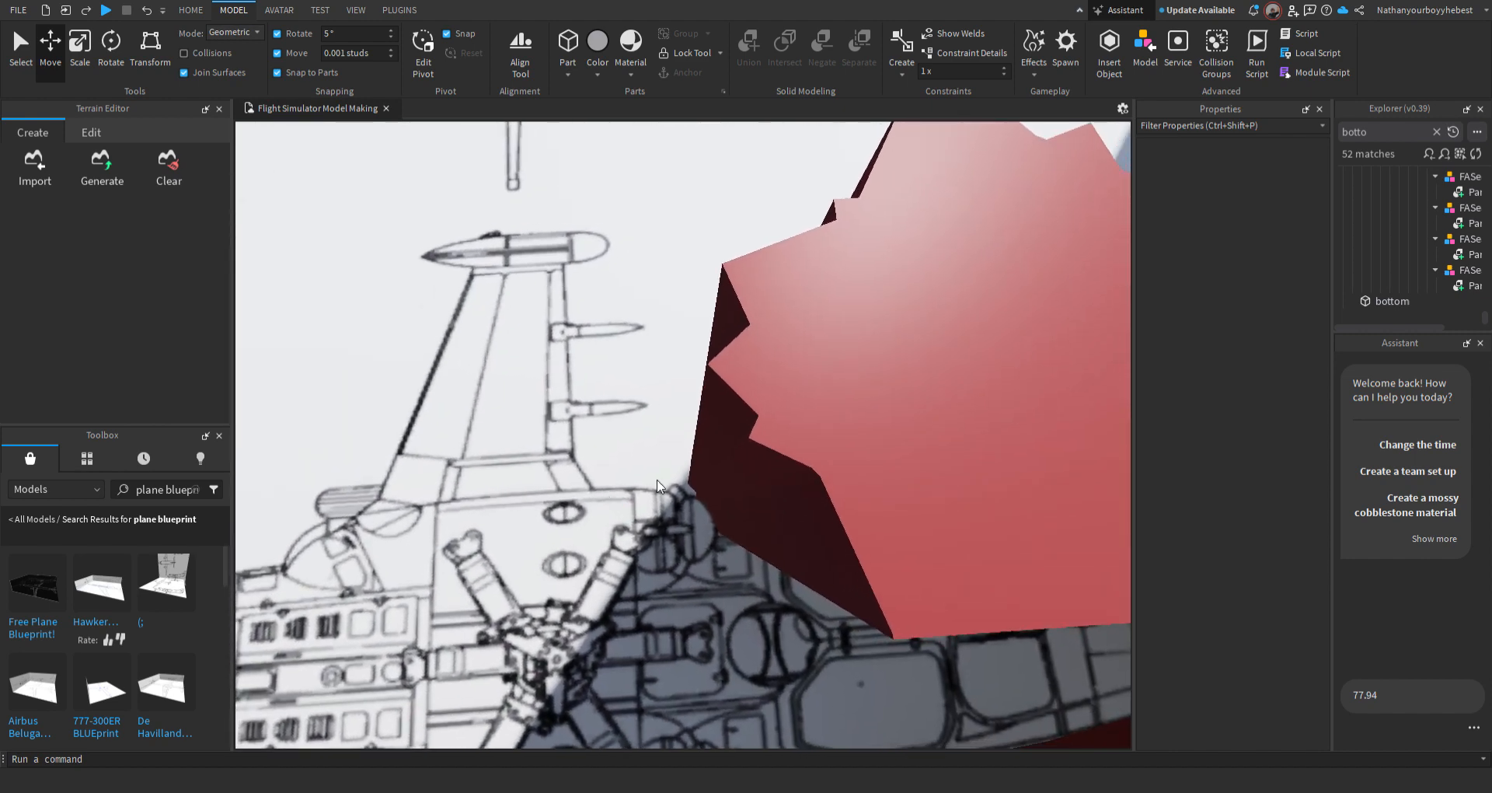
{"action": "left_click", "coordinate": [875, 560]}
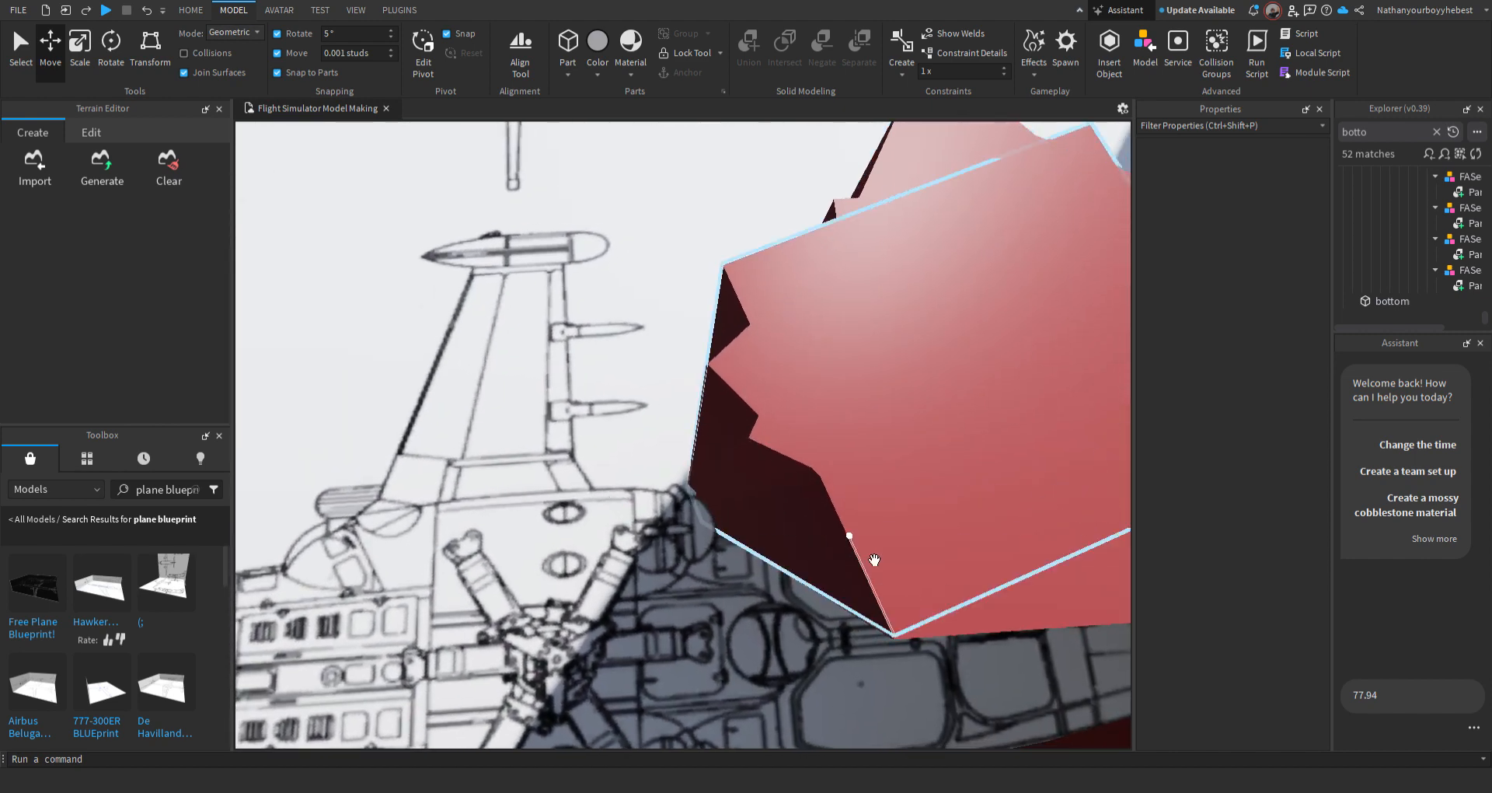
{"action": "left_click", "coordinate": [764, 450]}
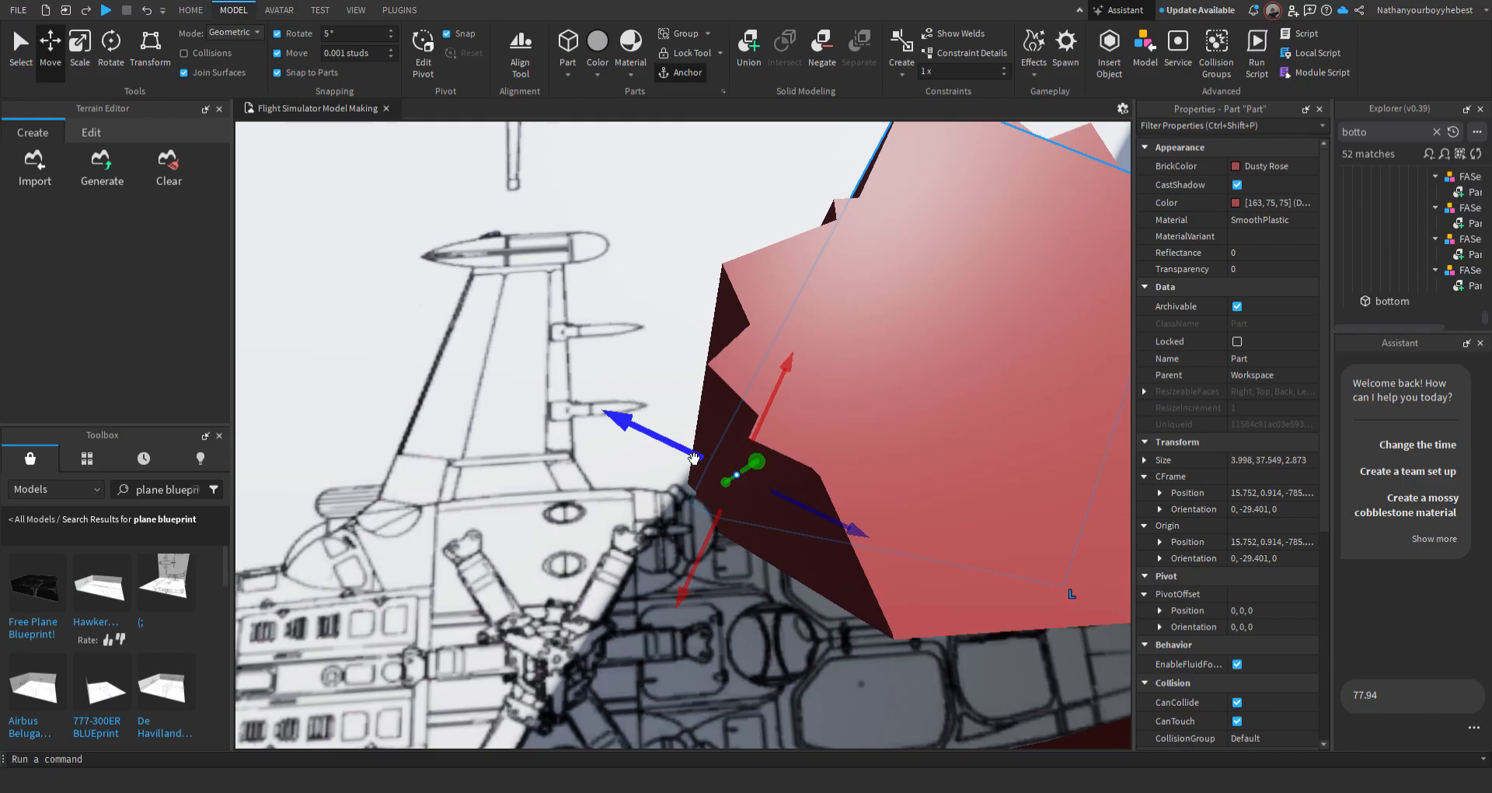
{"action": "right_click_drag", "start_coordinate": [860, 603], "coordinate": [864, 592]}
{"action": "left_click", "coordinate": [863, 600]}
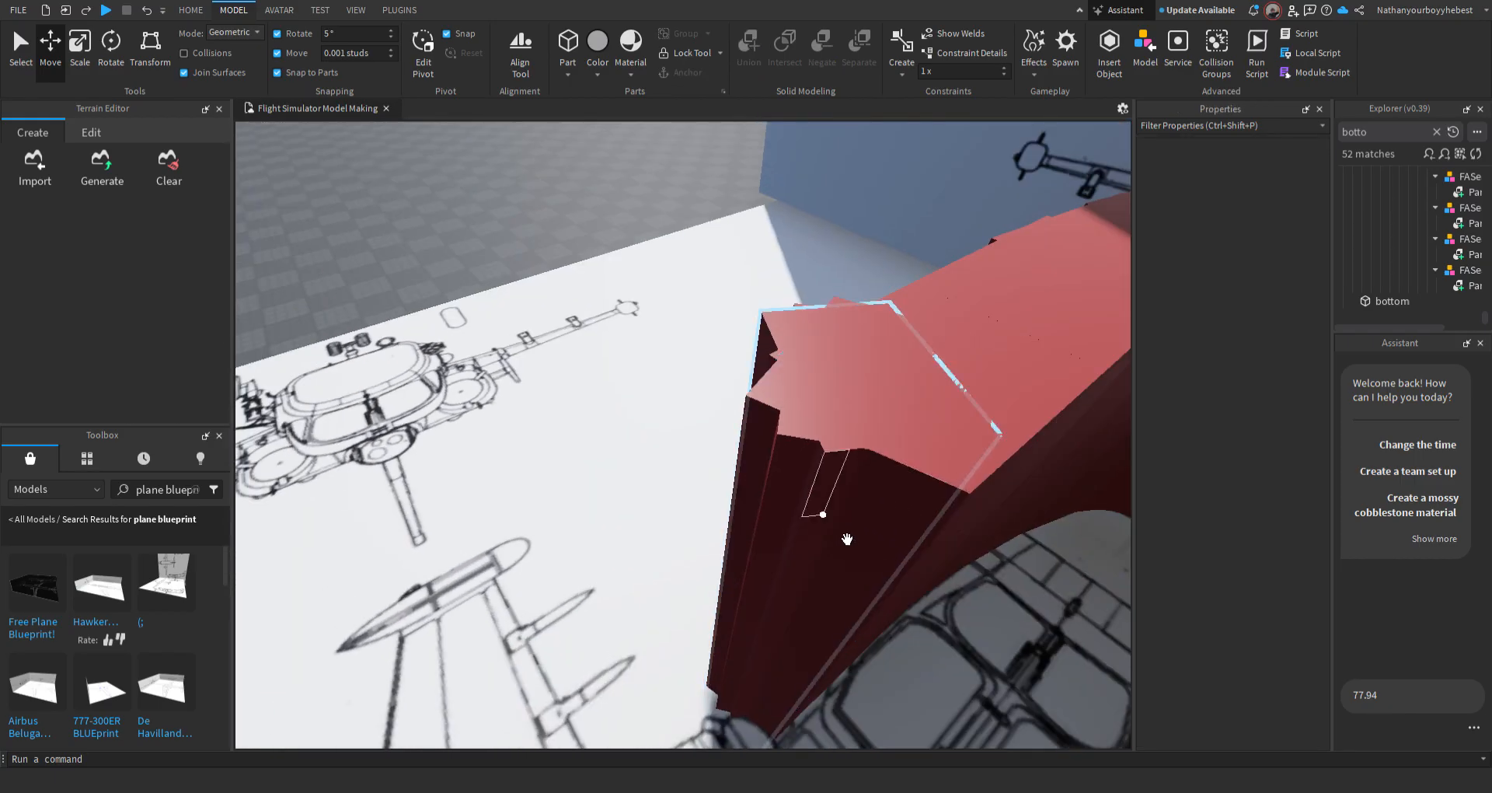
Select the raised grey union block with the curved cut-out and lower it by 77.94 studs onto the red arch
{"action": "right_click_drag", "start_coordinate": [891, 458], "coordinate": [919, 432]}
{"action": "key", "text": "s"}
{"action": "left_click", "coordinate": [690, 467]}
{"action": "right_click_drag", "start_coordinate": [689, 466], "coordinate": [792, 483]}
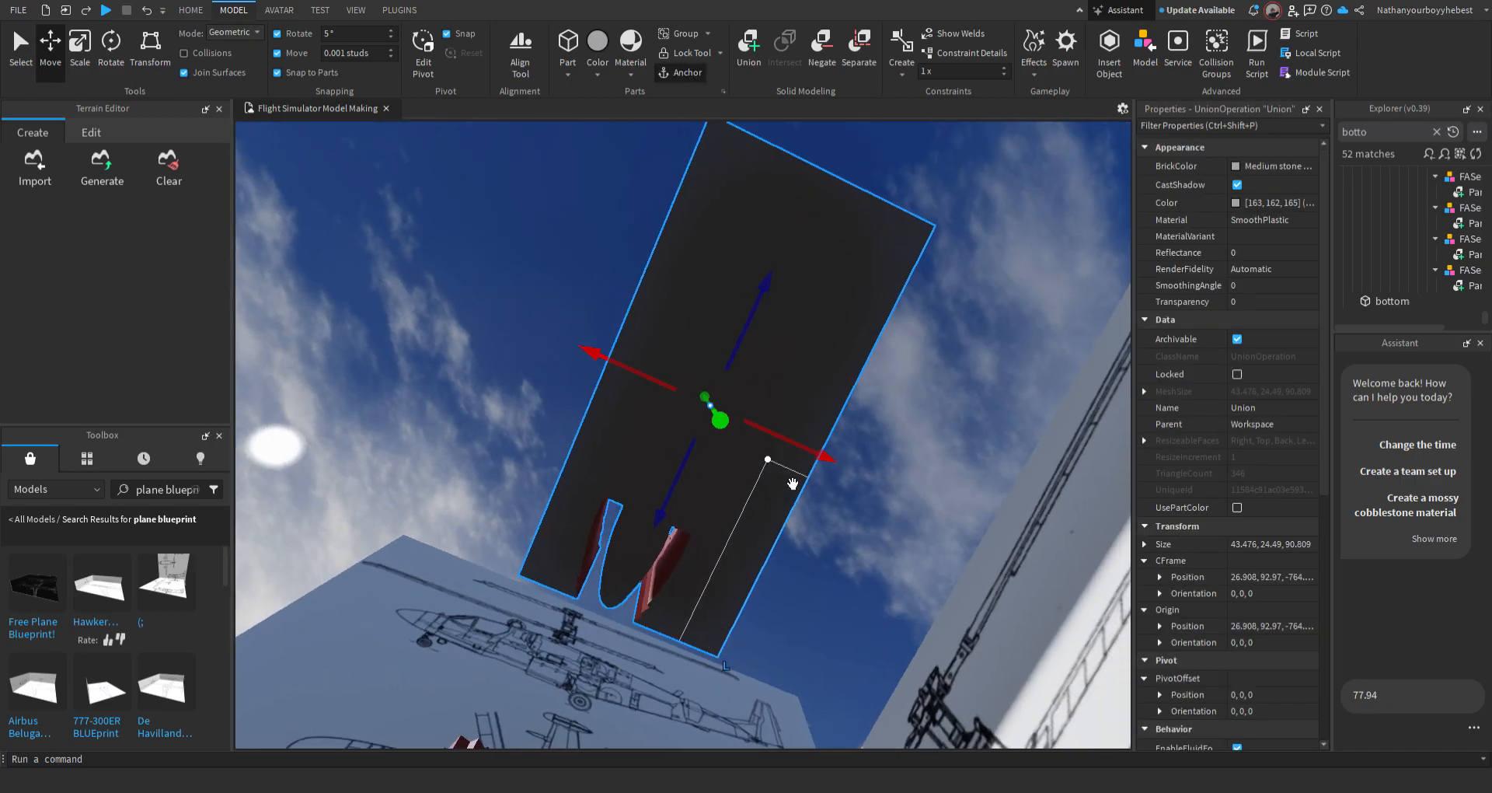
{"action": "left_click_drag", "start_coordinate": [720, 421], "coordinate": [727, 425]}
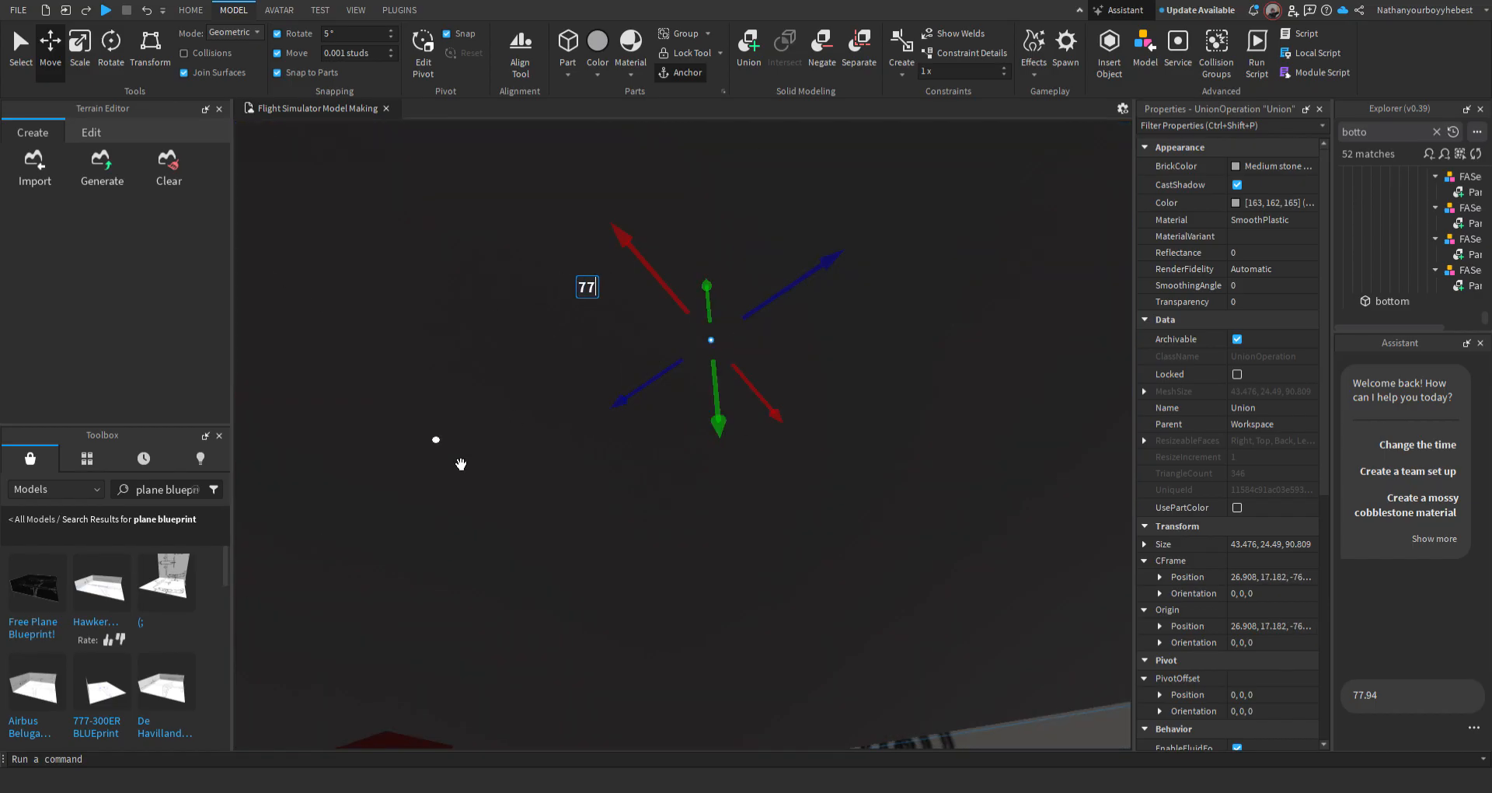
{"action": "type", "text": "77.94"}
{"action": "key", "text": "Return"}
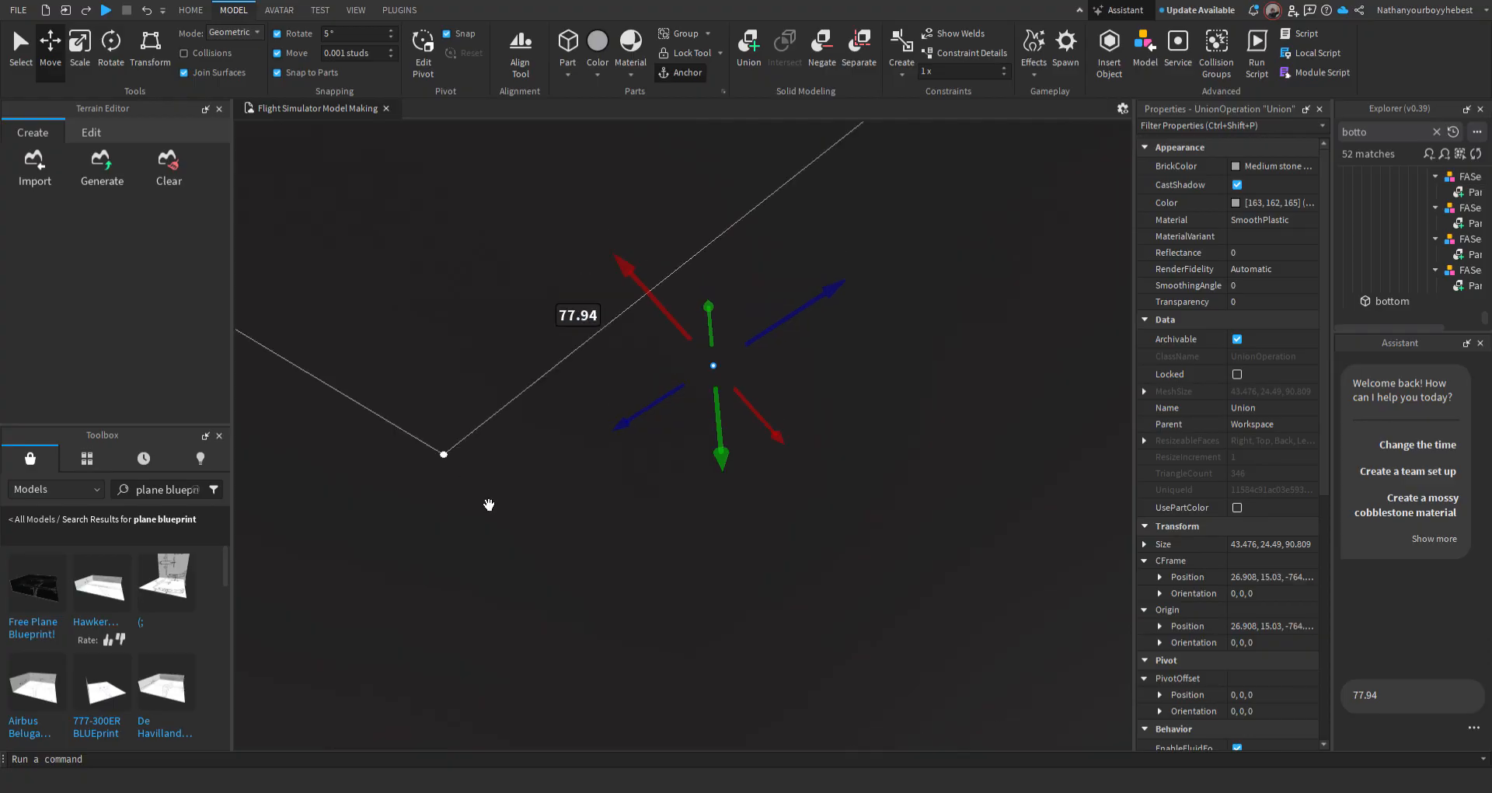
Negate copies of the eight red parts along one leg of the arch and union them with the grey block
{"action": "right_click_drag", "start_coordinate": [470, 483], "coordinate": [473, 539]}
{"action": "key", "text": "s"}
{"action": "key", "text": "w"}
{"action": "key", "text": "w"}
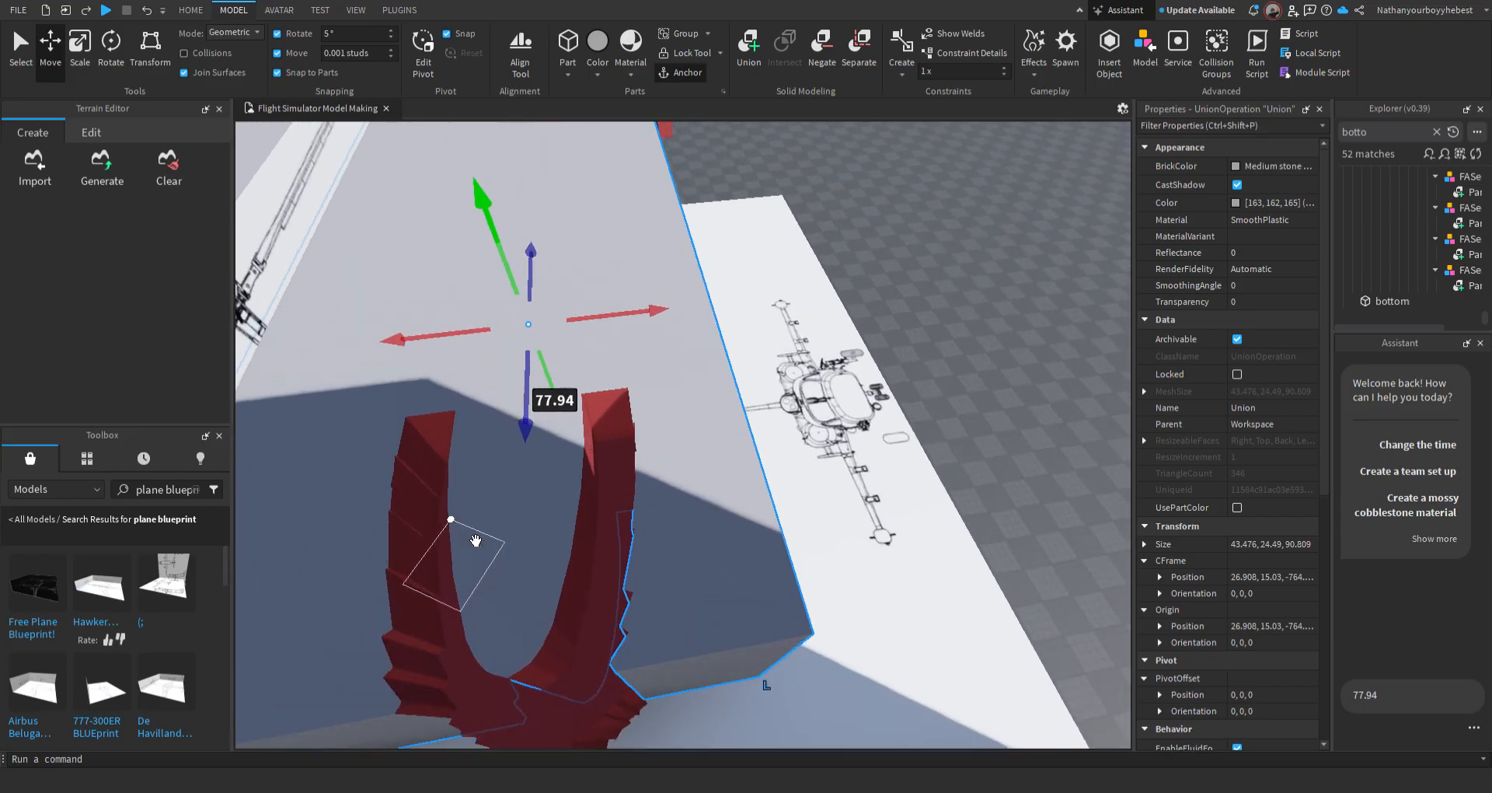
{"action": "key", "text": "s"}
{"action": "right_click_drag", "start_coordinate": [618, 541], "coordinate": [623, 539]}
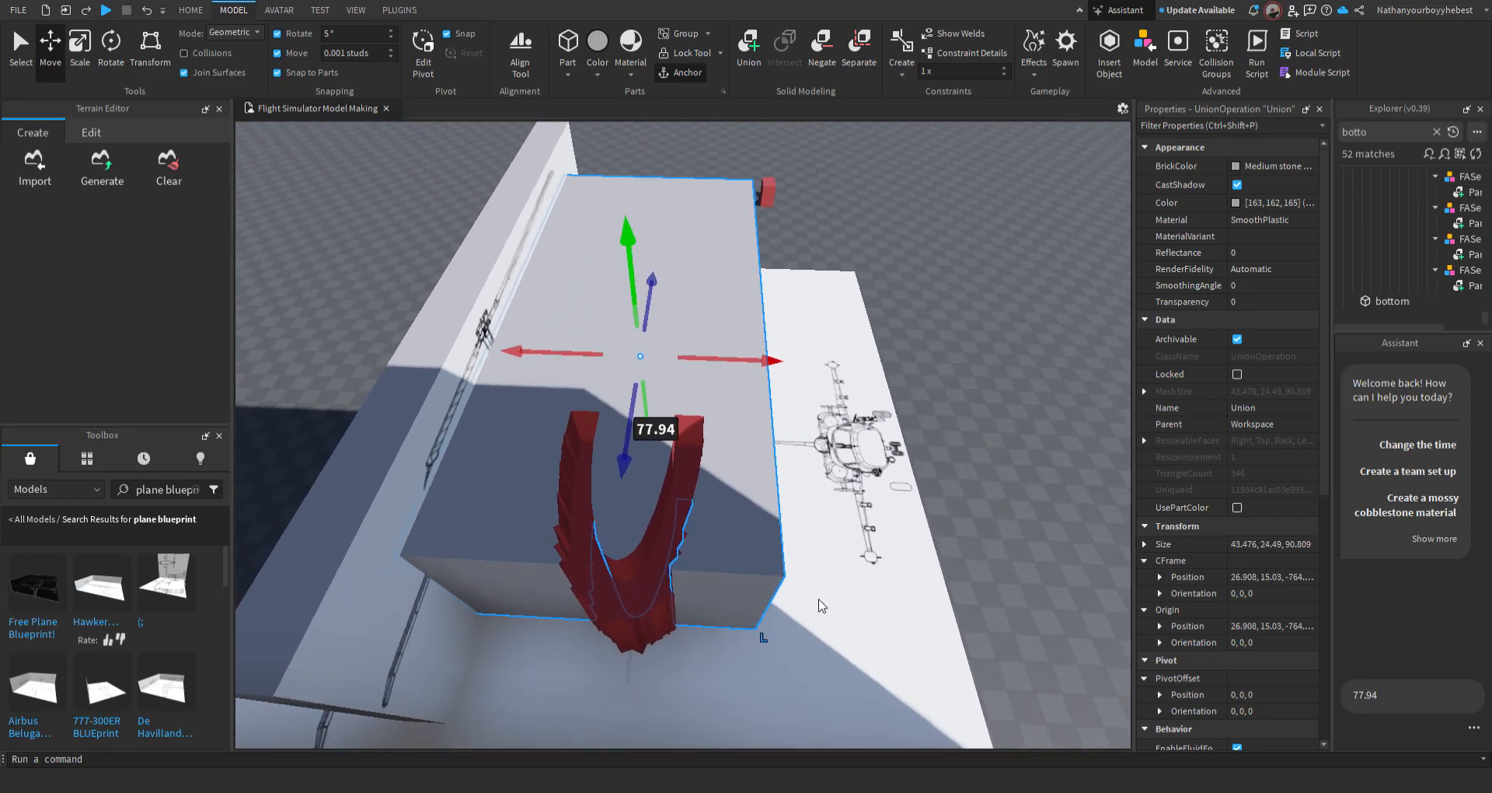
{"action": "left_click_drag", "start_coordinate": [834, 604], "coordinate": [651, 344]}
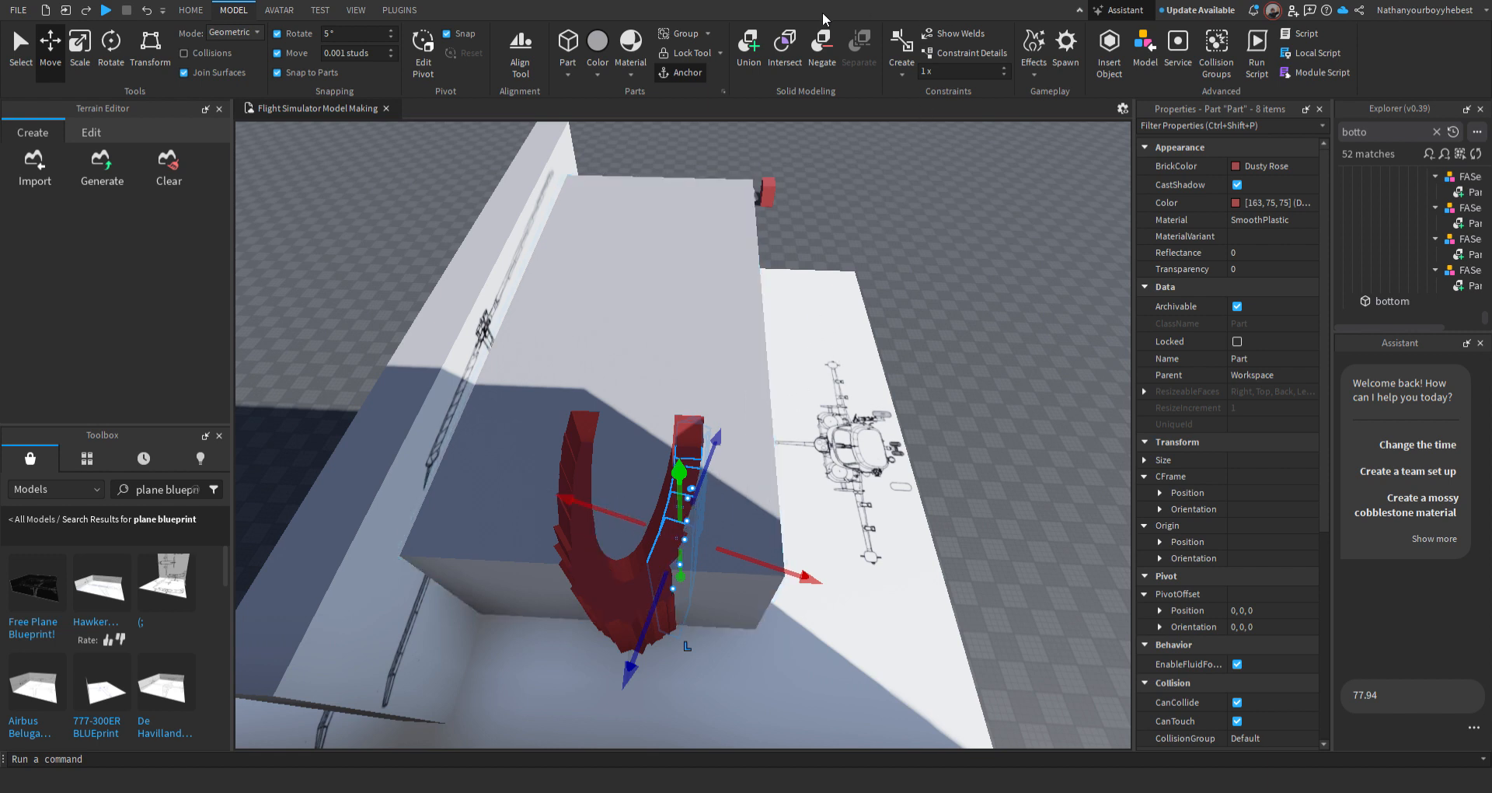
{"action": "left_click", "coordinate": [816, 56]}
{"action": "left_click", "coordinate": [653, 317], "text": "ctrl"}
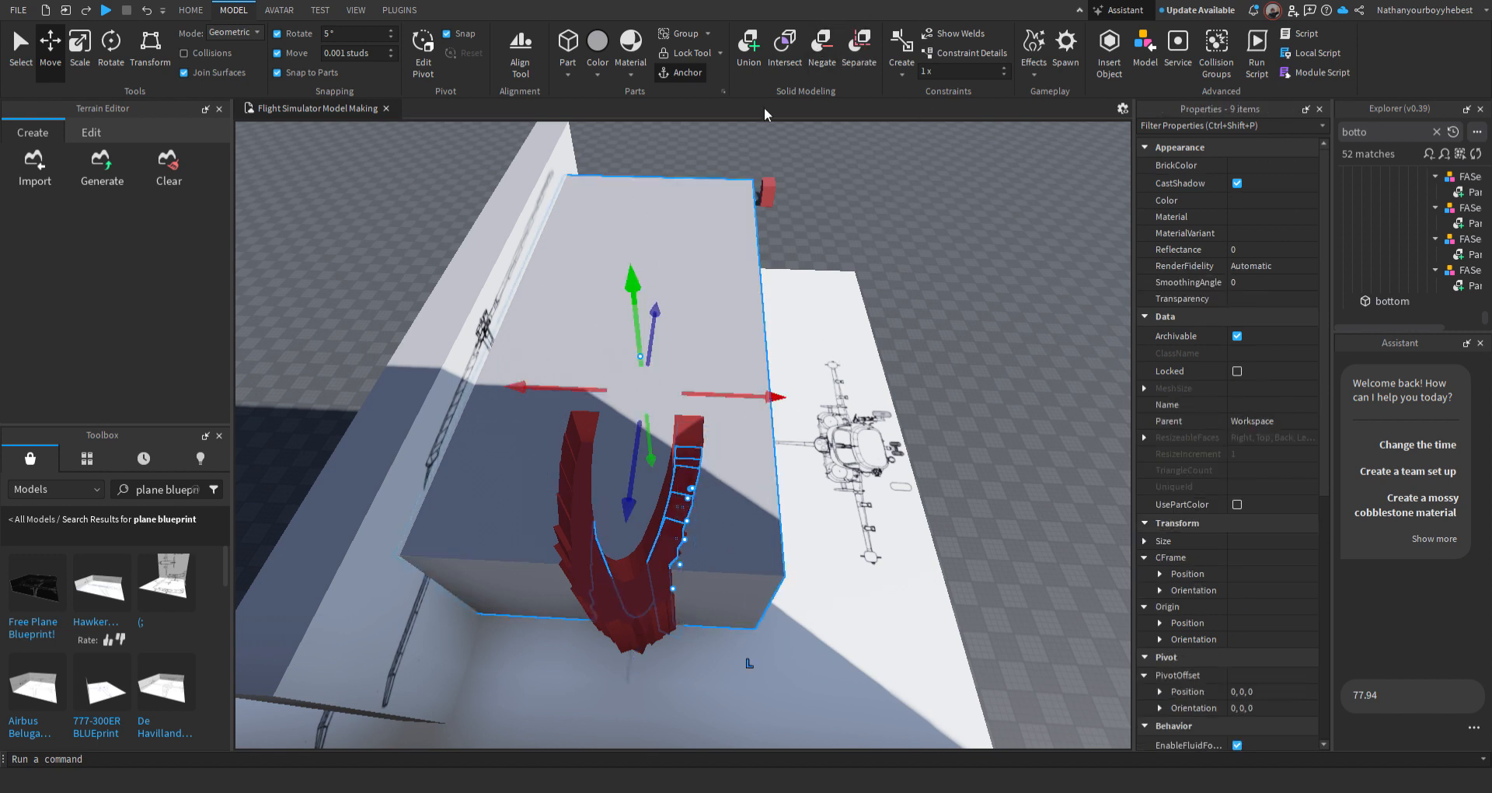
{"action": "left_click", "coordinate": [748, 48]}
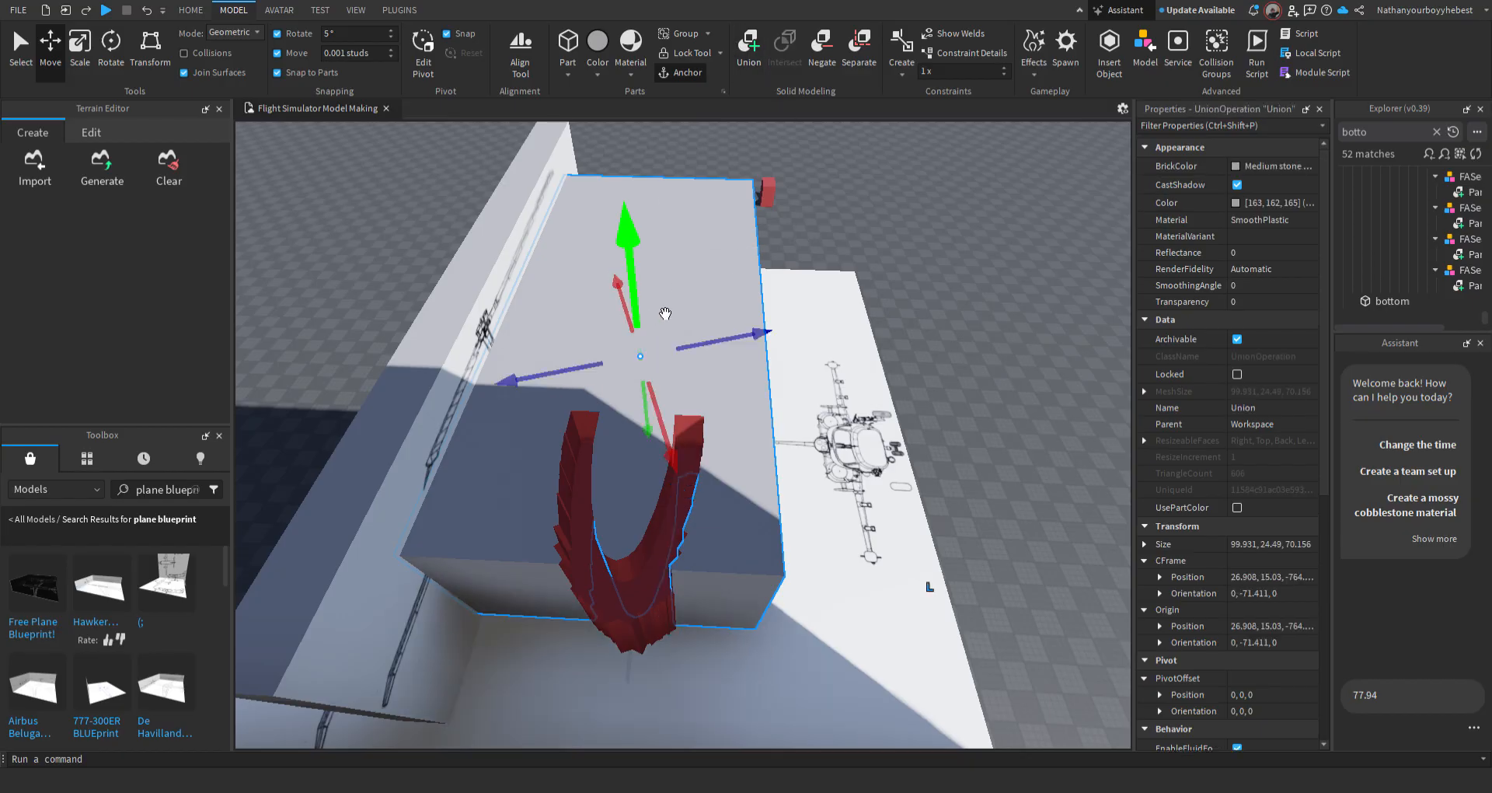
Raise the newly combined grey block by 77.94 studs above the blueprint
{"action": "left_click_drag", "start_coordinate": [640, 290], "coordinate": [641, 289]}
{"action": "right_click_drag", "start_coordinate": [641, 289], "coordinate": [641, 289]}
{"action": "left_click_drag", "start_coordinate": [640, 289], "coordinate": [641, 290]}
{"action": "right_click_drag", "start_coordinate": [640, 290], "coordinate": [906, 545]}
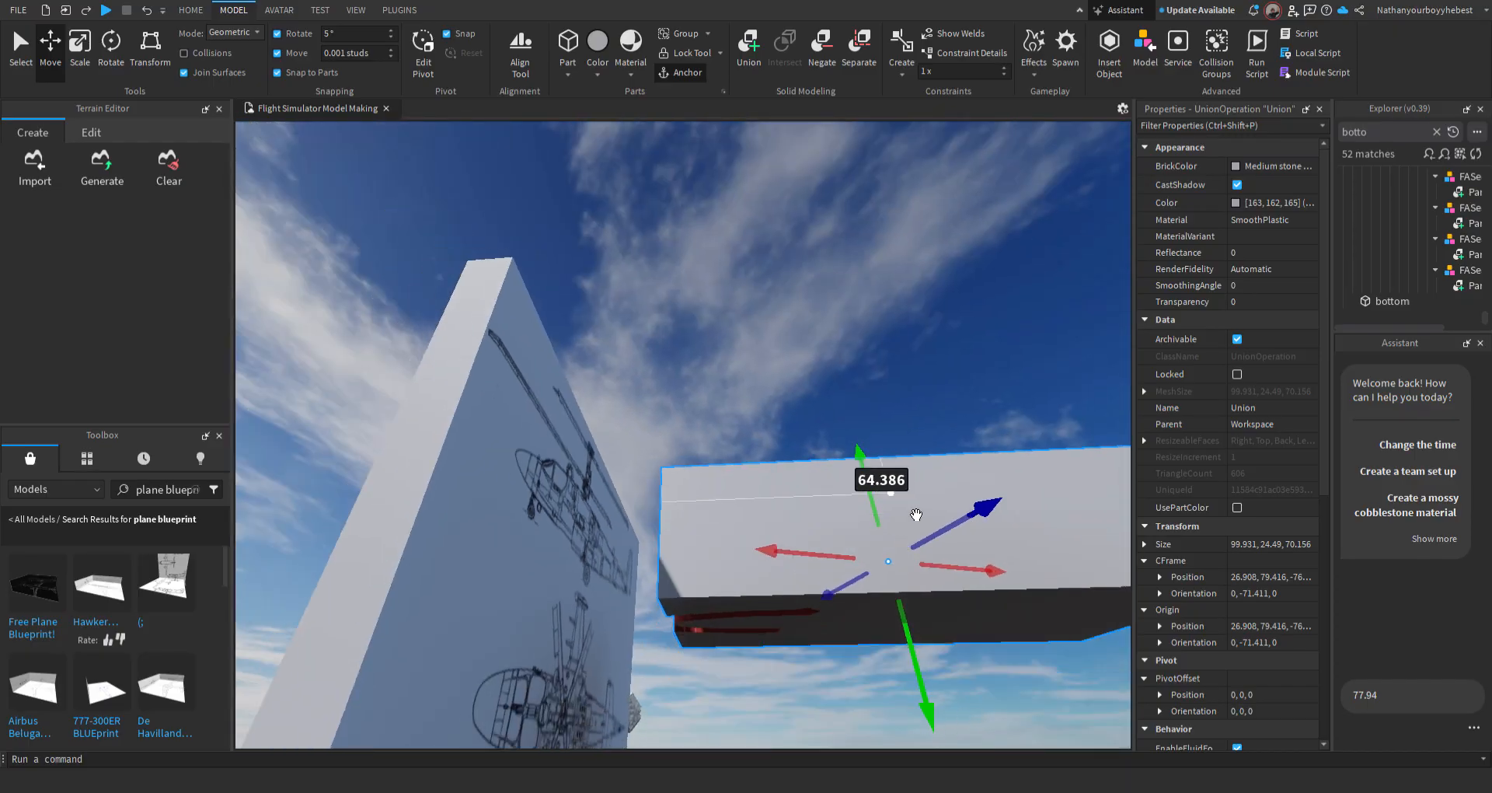
{"action": "type", "text": "77.94"}
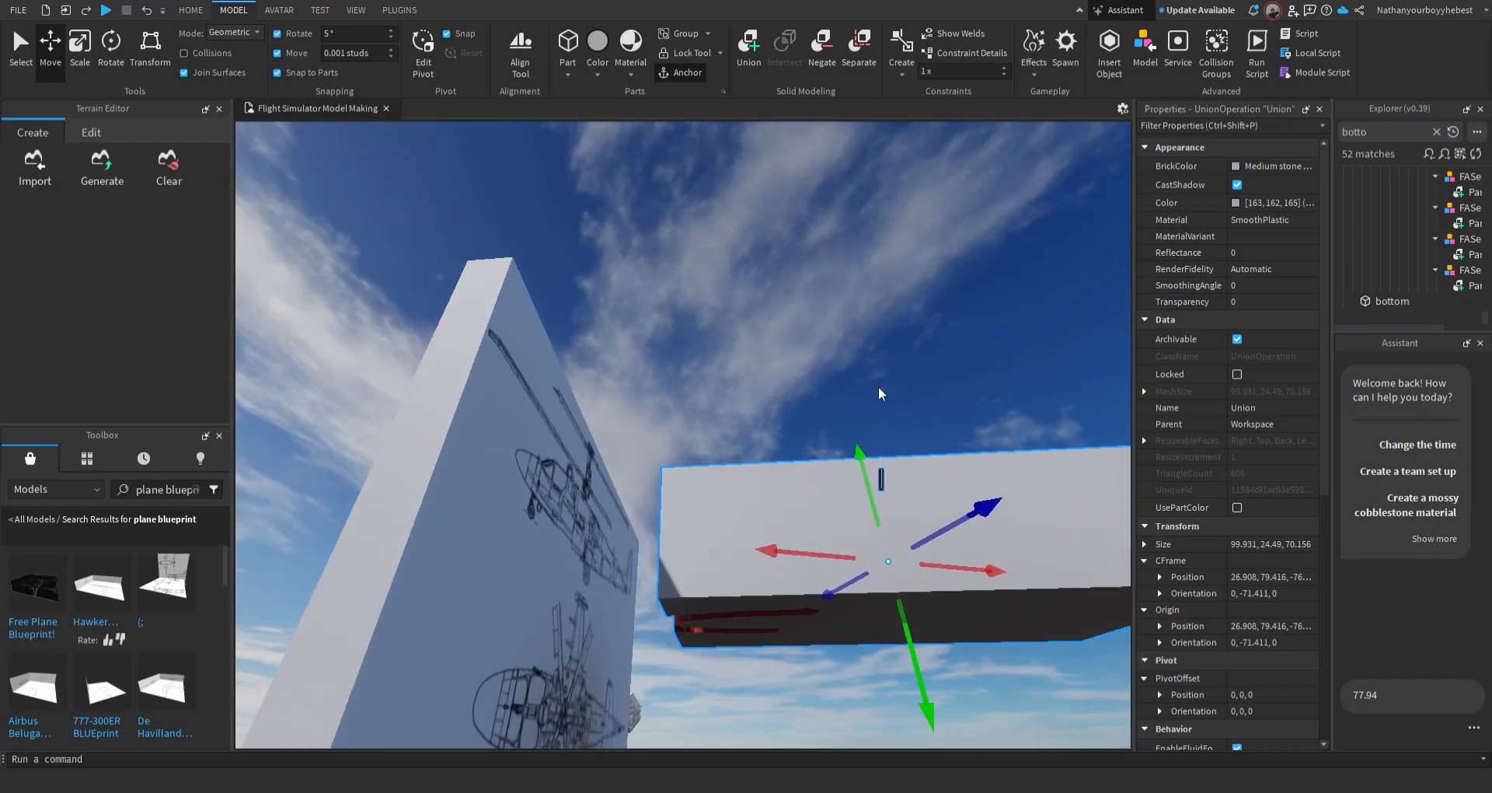
{"action": "key", "text": "Return"}
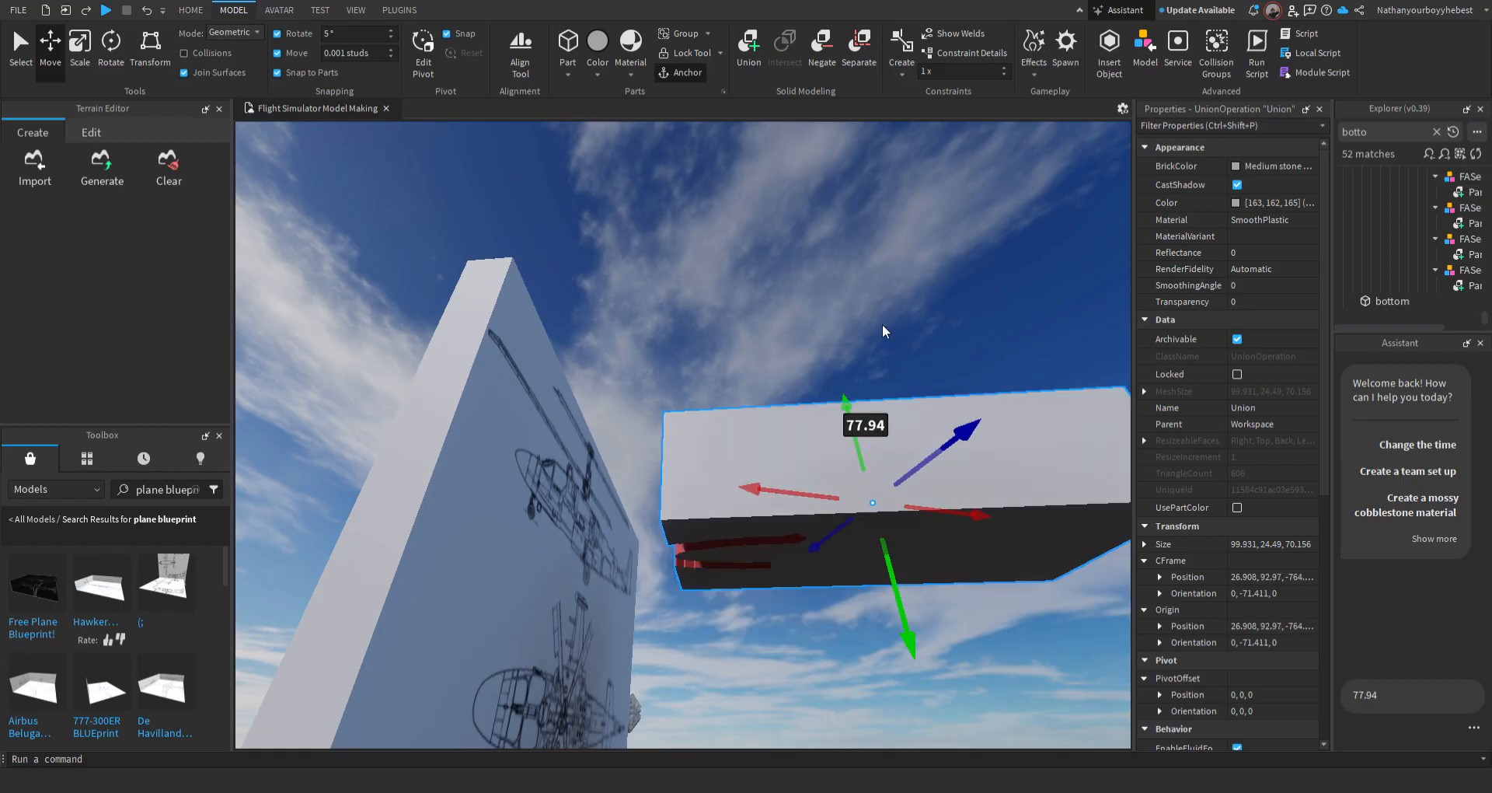
Separate the raised grey block into its component pieces and delete the unwanted ones
{"action": "left_click", "coordinate": [883, 324]}
{"action": "right_click_drag", "start_coordinate": [883, 324], "coordinate": [930, 374]}
{"action": "left_click", "coordinate": [889, 236]}
{"action": "left_click", "coordinate": [859, 48]}
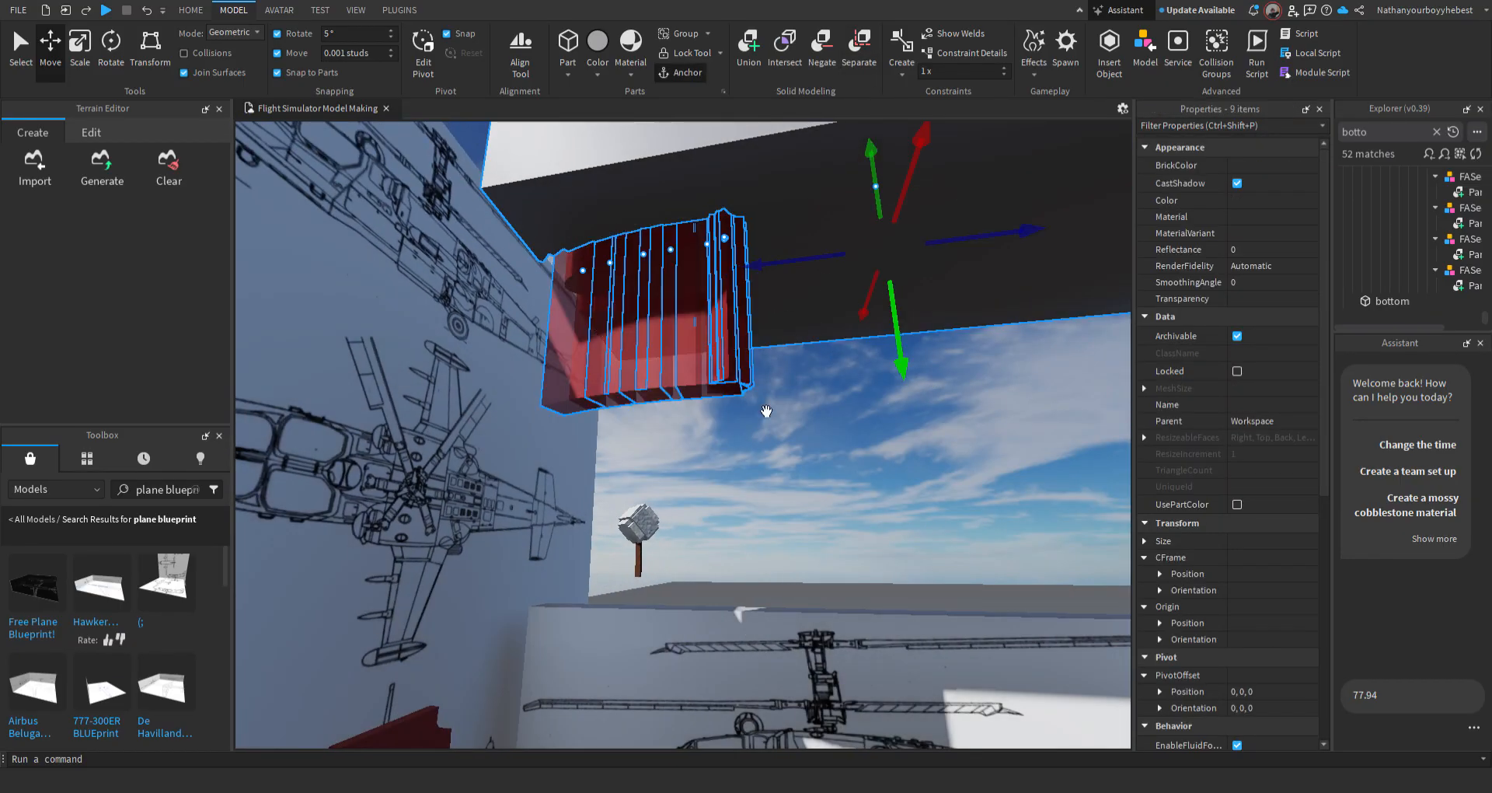
{"action": "left_click", "coordinate": [818, 163]}
{"action": "key", "text": "Delete"}
Select the red part with the -71.411 orientation and inspect the end of the arch's leg against the blueprint outline
{"action": "right_click_drag", "start_coordinate": [800, 408], "coordinate": [802, 407]}
{"action": "right_click_drag", "start_coordinate": [840, 363], "coordinate": [689, 575]}
{"action": "left_click", "coordinate": [692, 561]}
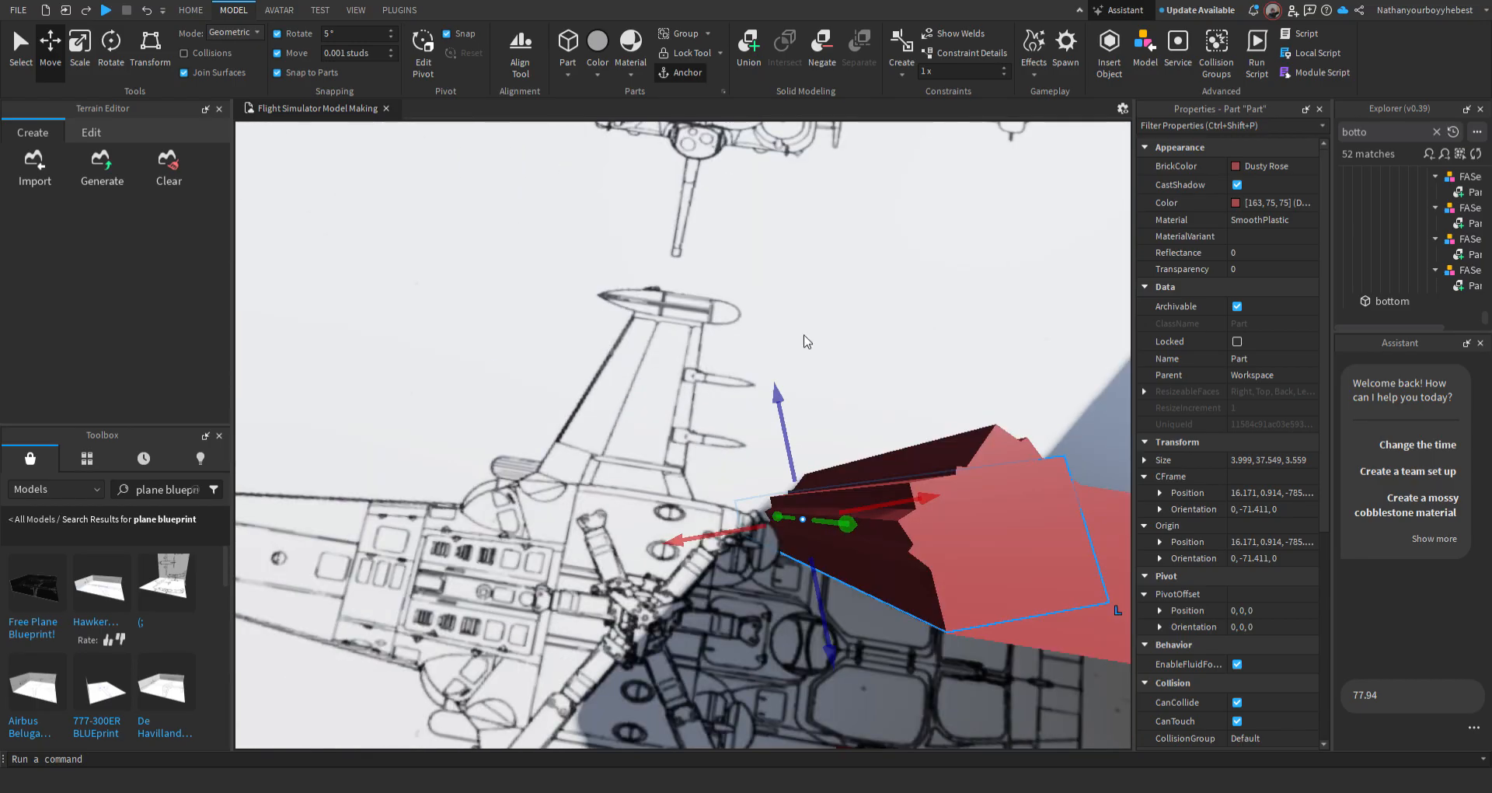
{"action": "right_click_drag", "start_coordinate": [696, 382], "coordinate": [695, 383]}
{"action": "right_click_drag", "start_coordinate": [671, 438], "coordinate": [671, 437]}
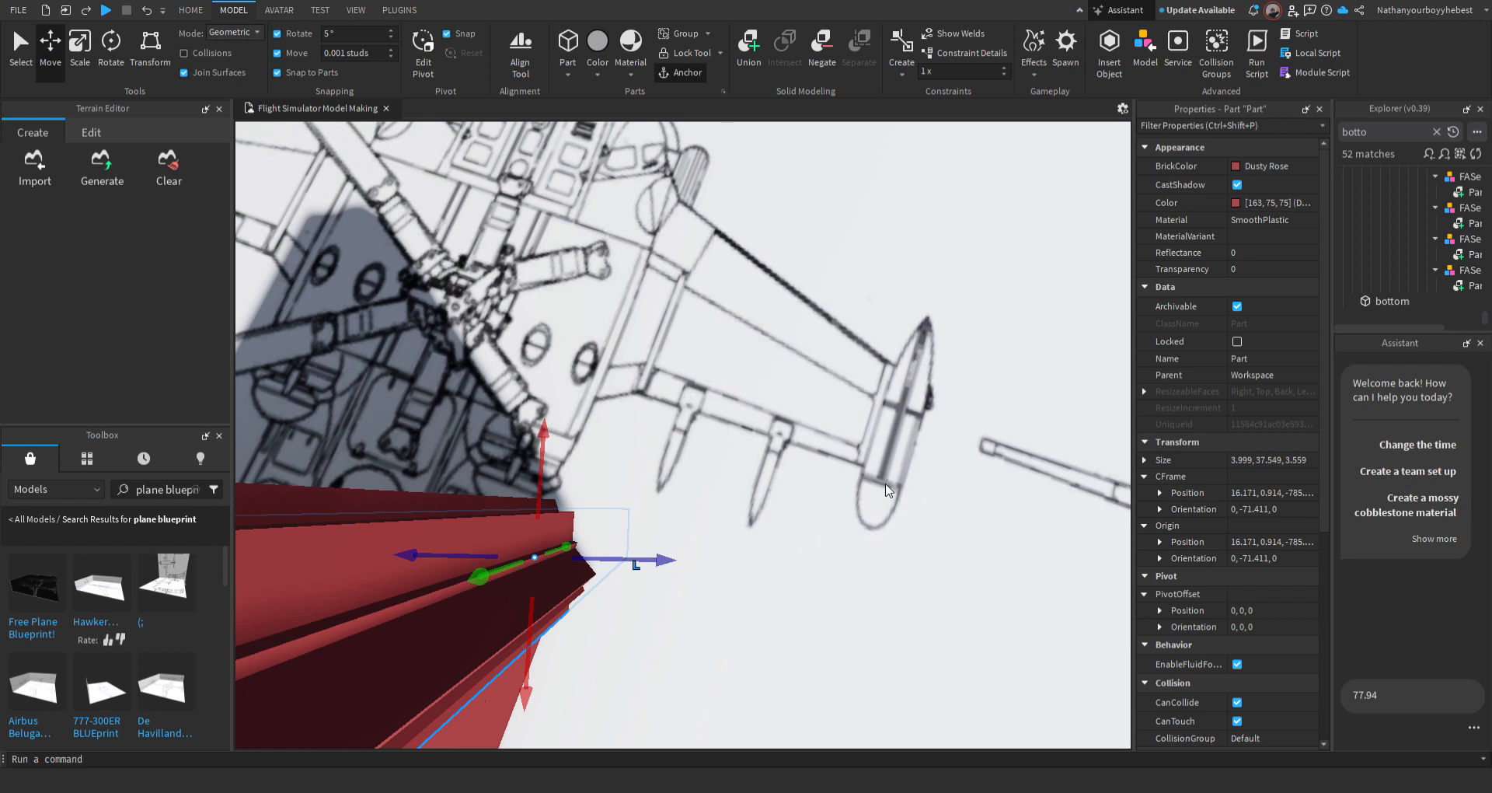
{"action": "right_click_drag", "start_coordinate": [956, 500], "coordinate": [956, 499]}
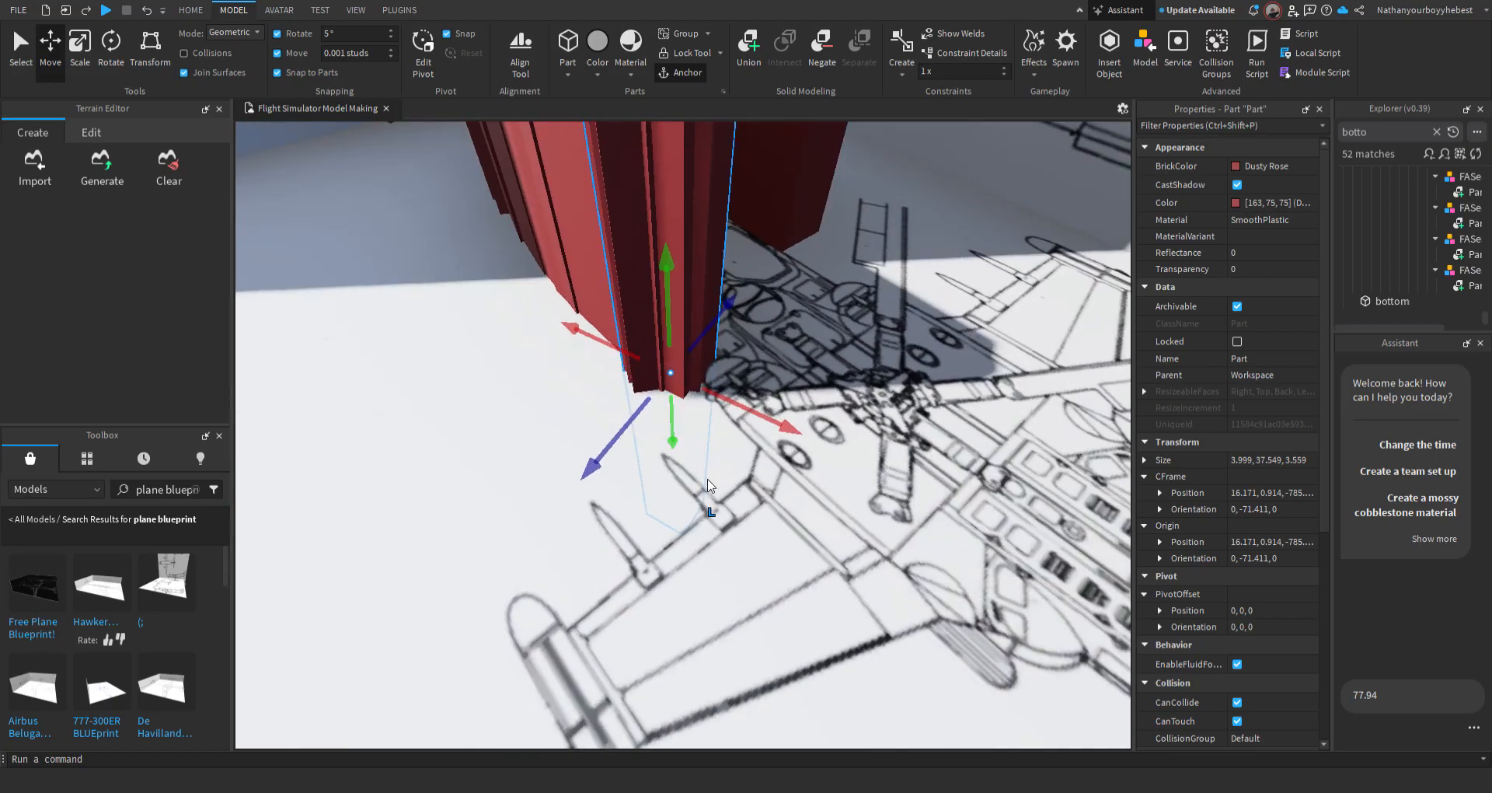
Examine the finished white airliner model and the side-view airliner blueprint standing near it
{"action": "right_click_drag", "start_coordinate": [772, 468], "coordinate": [740, 463]}
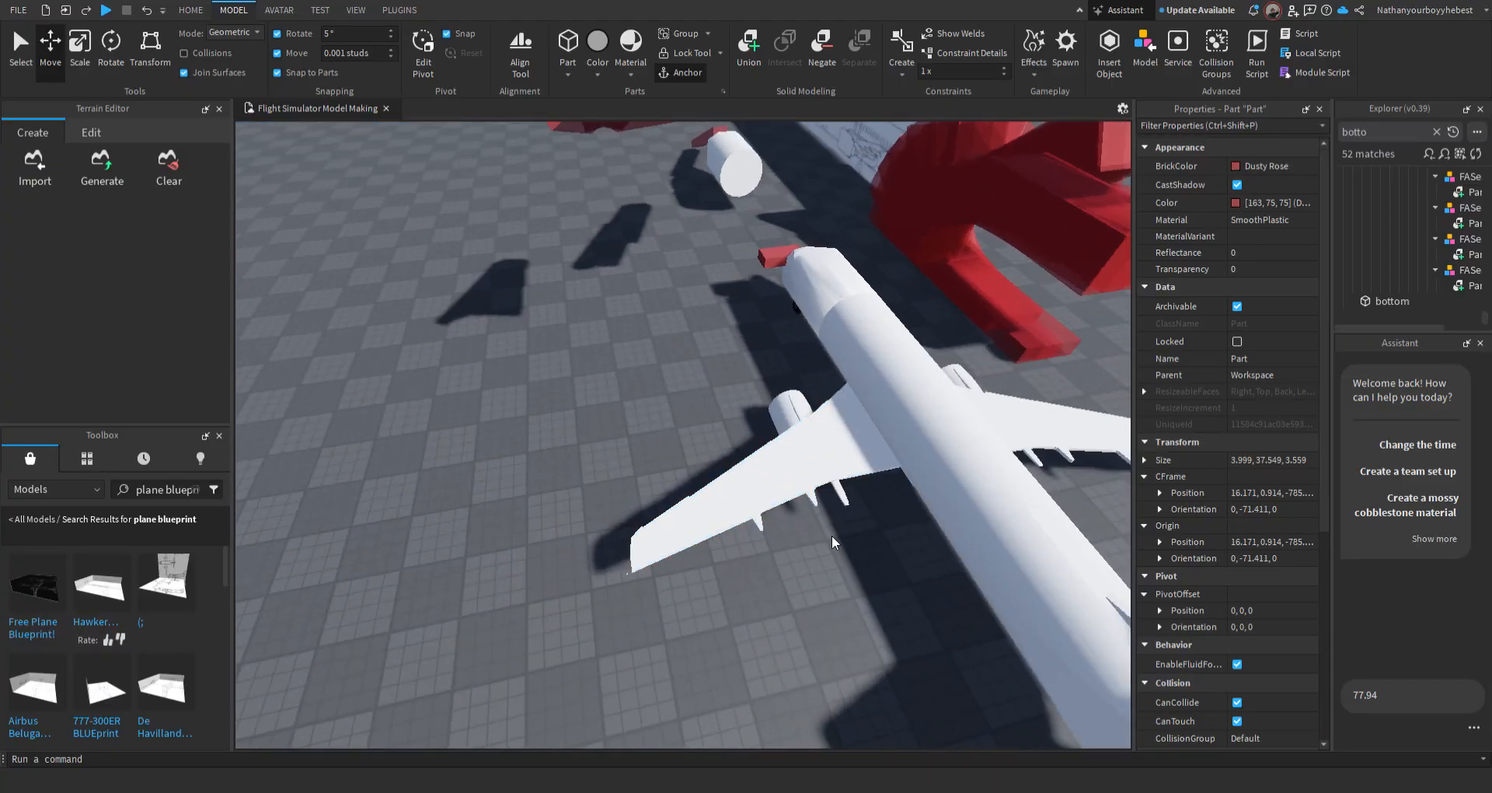
{"action": "mouse_move", "coordinate": [851, 504]}
{"action": "right_mouse_down"}
{"action": "mouse_move", "coordinate": [828, 482]}
{"action": "mouse_move", "coordinate": [879, 511]}
{"action": "right_mouse_up"}
{"action": "right_click_drag", "start_coordinate": [855, 488], "coordinate": [873, 502]}
{"action": "key", "text": "w"}
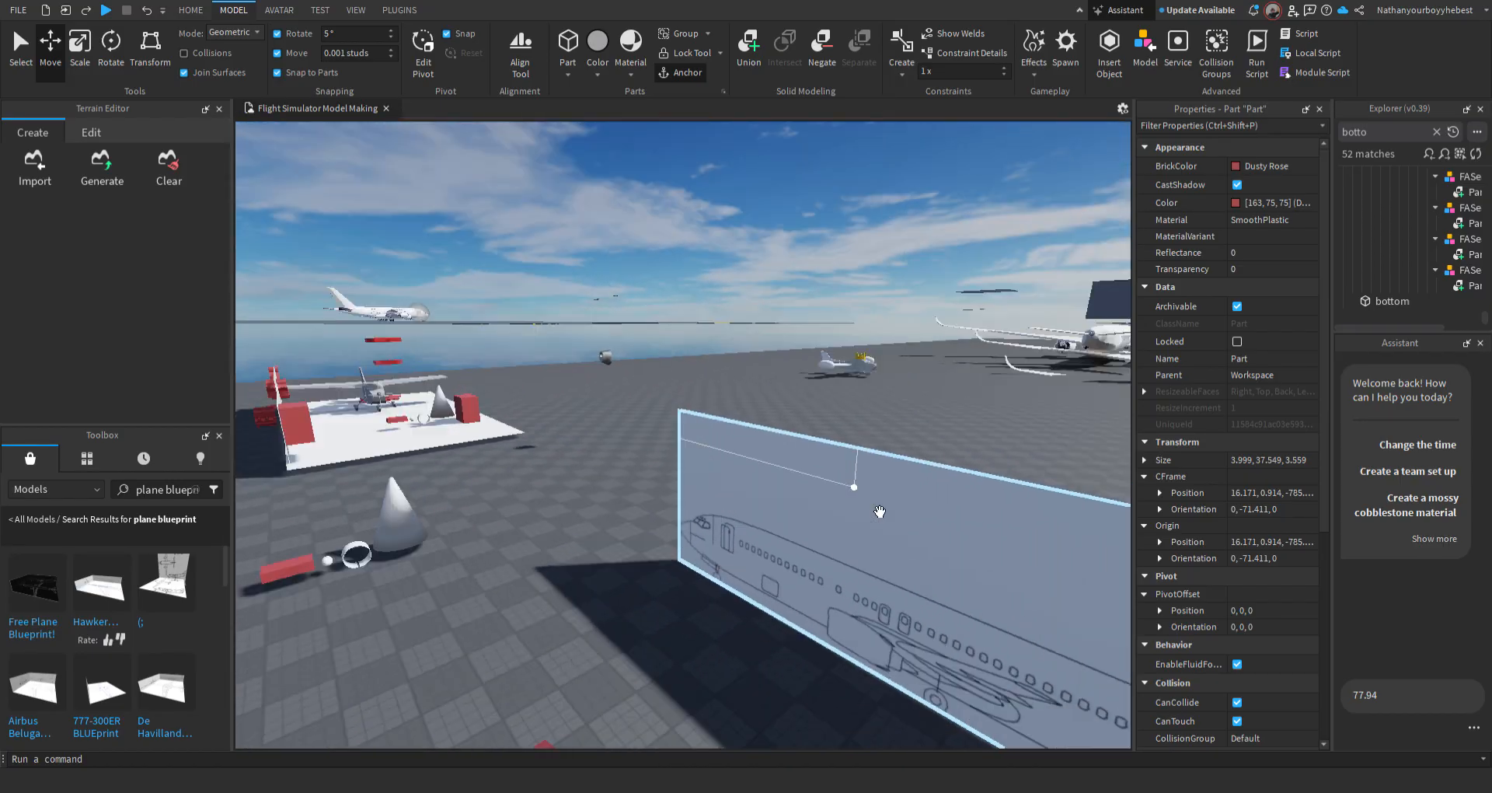
{"action": "left_click", "coordinate": [806, 480]}
{"action": "left_click_drag", "start_coordinate": [920, 507], "coordinate": [951, 395]}
{"action": "left_click", "coordinate": [562, 339]}
{"action": "key", "text": "w"}
{"action": "mouse_move", "coordinate": [561, 339]}
{"action": "right_mouse_down"}
{"action": "mouse_move", "coordinate": [585, 343]}
{"action": "mouse_move", "coordinate": [554, 337]}
{"action": "mouse_move", "coordinate": [586, 364]}
{"action": "mouse_move", "coordinate": [561, 339]}
{"action": "right_mouse_up"}
{"action": "key", "text": "w"}
{"action": "key", "text": "w"}
{"action": "key", "text": "w"}
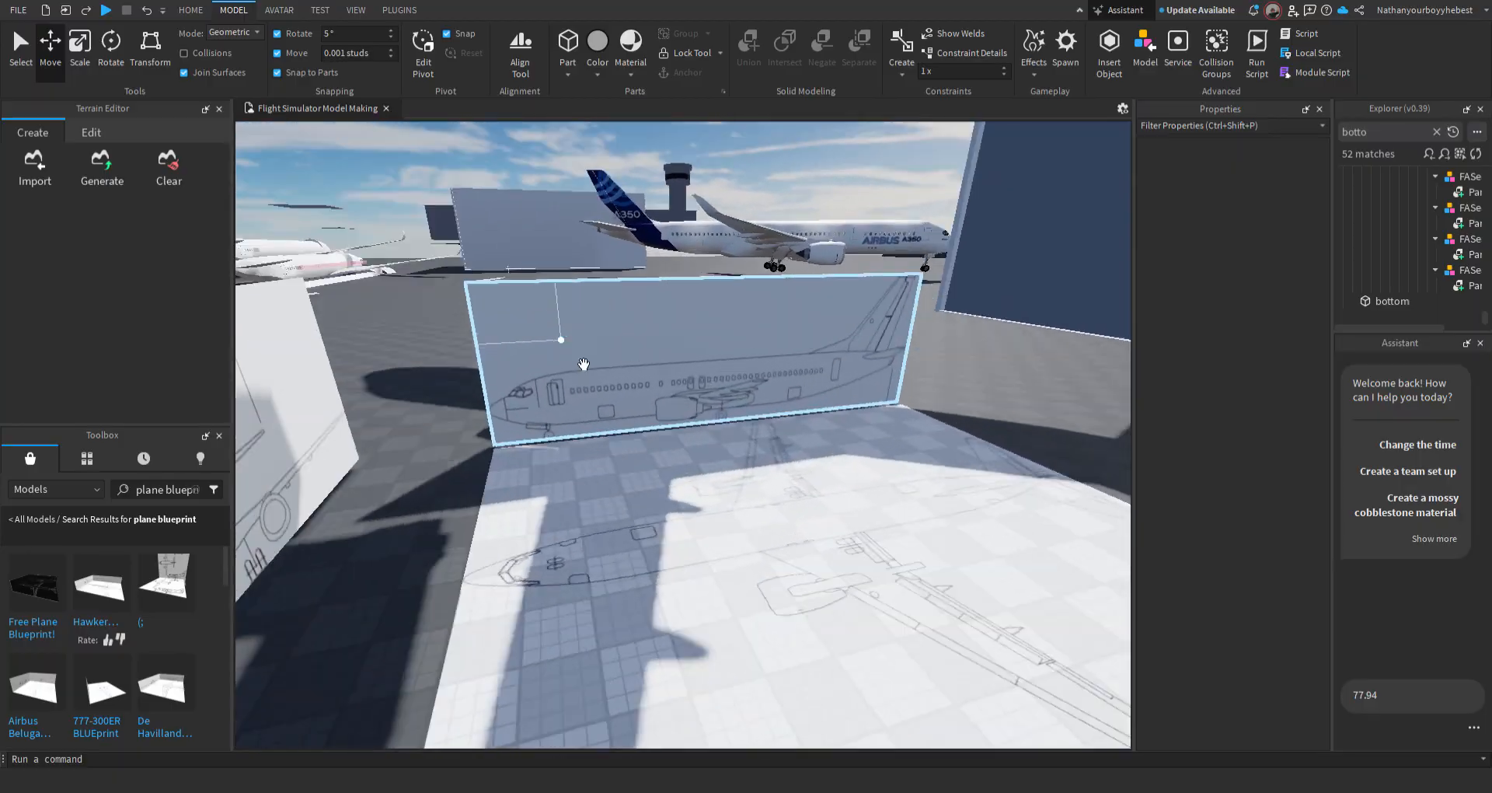
Examine the airliner's front-view and floor-plan blueprints, focusing on the wing, flap and engine outlines
{"action": "right_click_drag", "start_coordinate": [709, 380], "coordinate": [714, 365]}
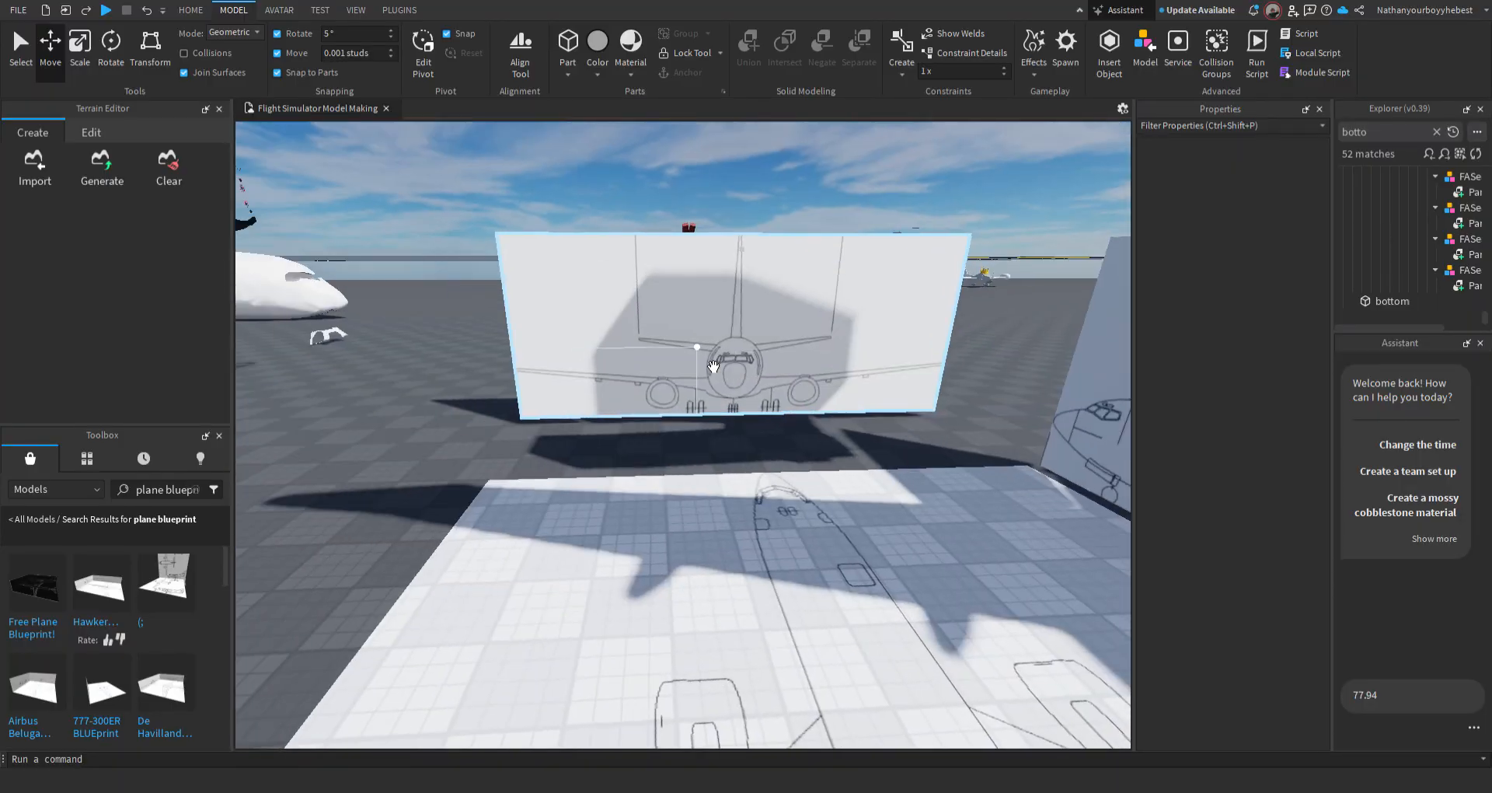
{"action": "left_click", "coordinate": [822, 373]}
{"action": "key", "text": "s"}
{"action": "left_click", "coordinate": [546, 400]}
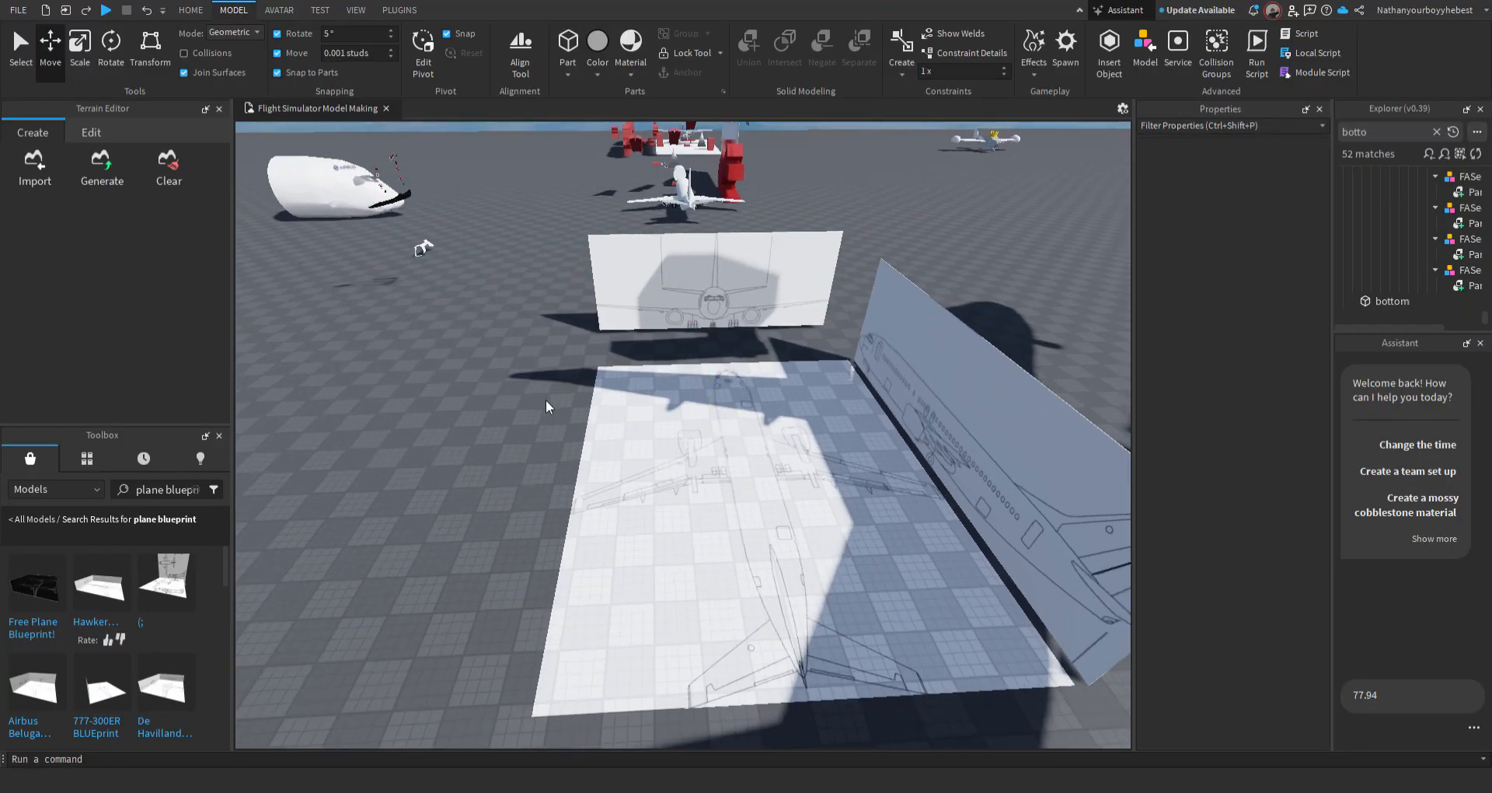
{"action": "key", "text": "w"}
{"action": "right_click_drag", "start_coordinate": [546, 400], "coordinate": [545, 400]}
{"action": "scroll", "coordinate": [684, 501], "scroll_direction": "up", "scroll_amount": 3}
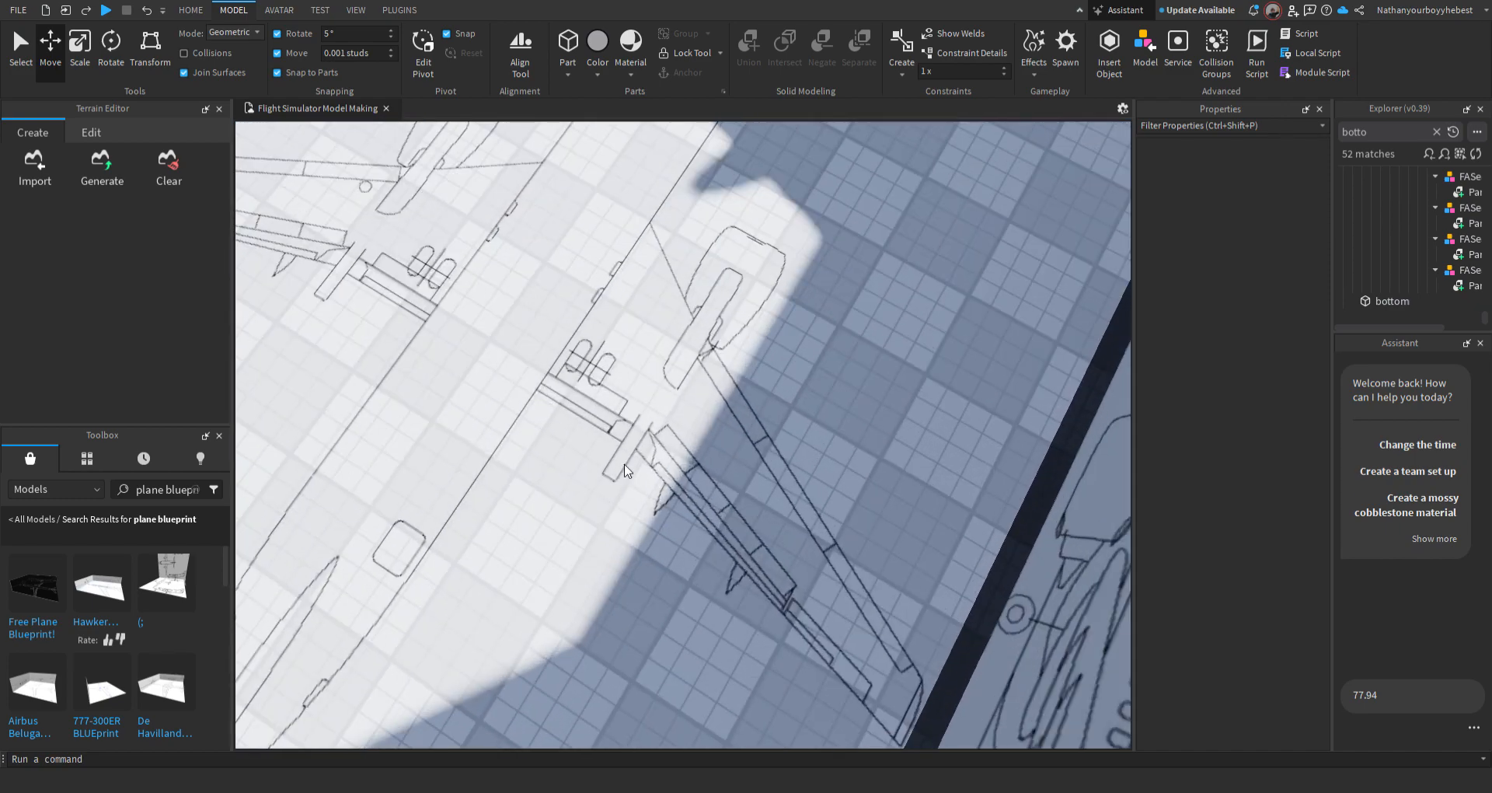
{"action": "key", "text": "w"}
{"action": "right_click_drag", "start_coordinate": [612, 476], "coordinate": [612, 476]}
{"action": "key", "text": "w"}
{"action": "right_click_drag", "start_coordinate": [673, 380], "coordinate": [737, 420]}
{"action": "key", "text": "d"}
{"action": "key", "text": "d"}
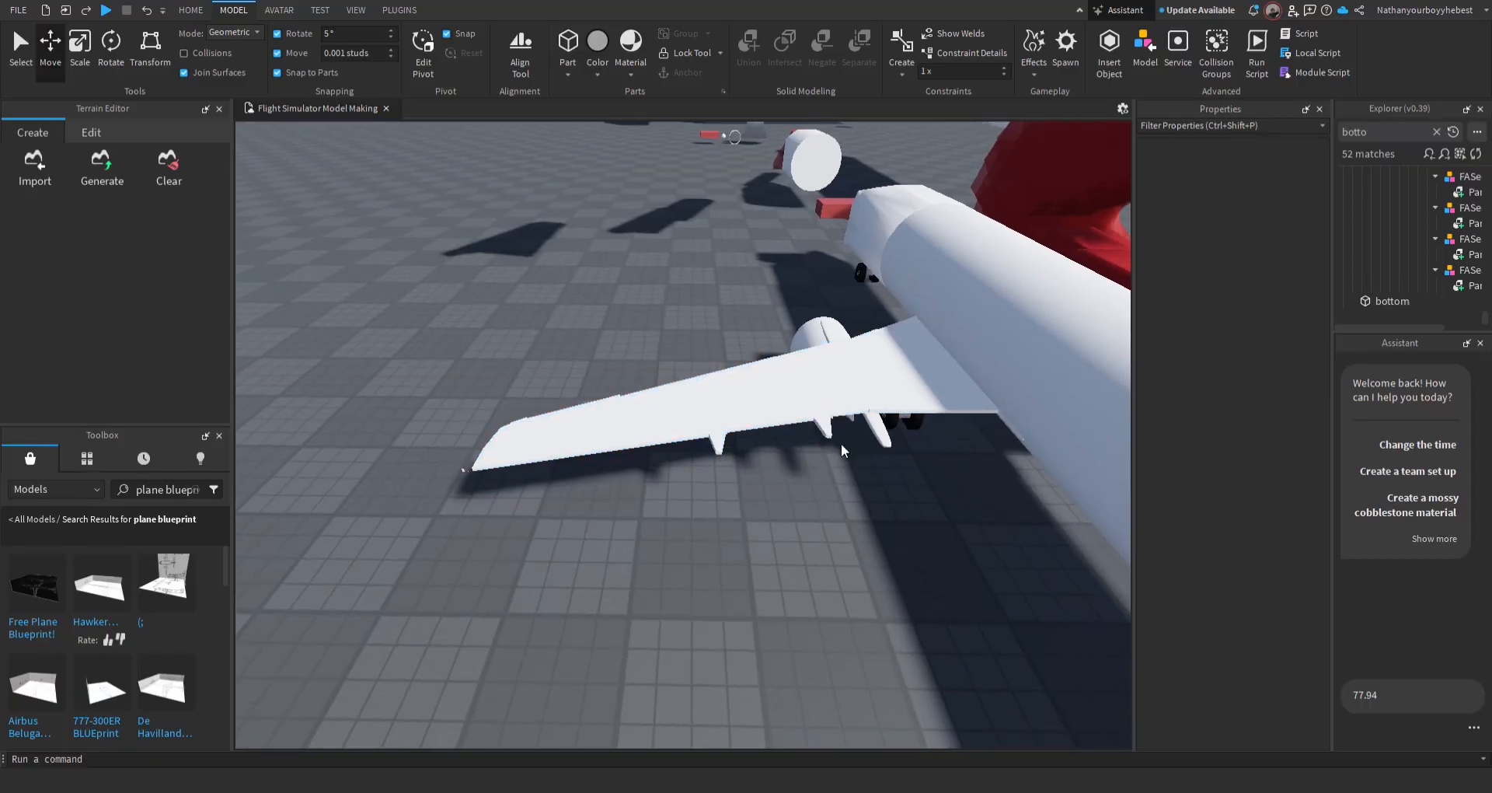
Compare the finished airliner's wing, nose and engine with the front-view and side-view blueprints
{"action": "right_click_drag", "start_coordinate": [689, 464], "coordinate": [708, 424]}
{"action": "key", "text": "w"}
{"action": "key", "text": "w"}
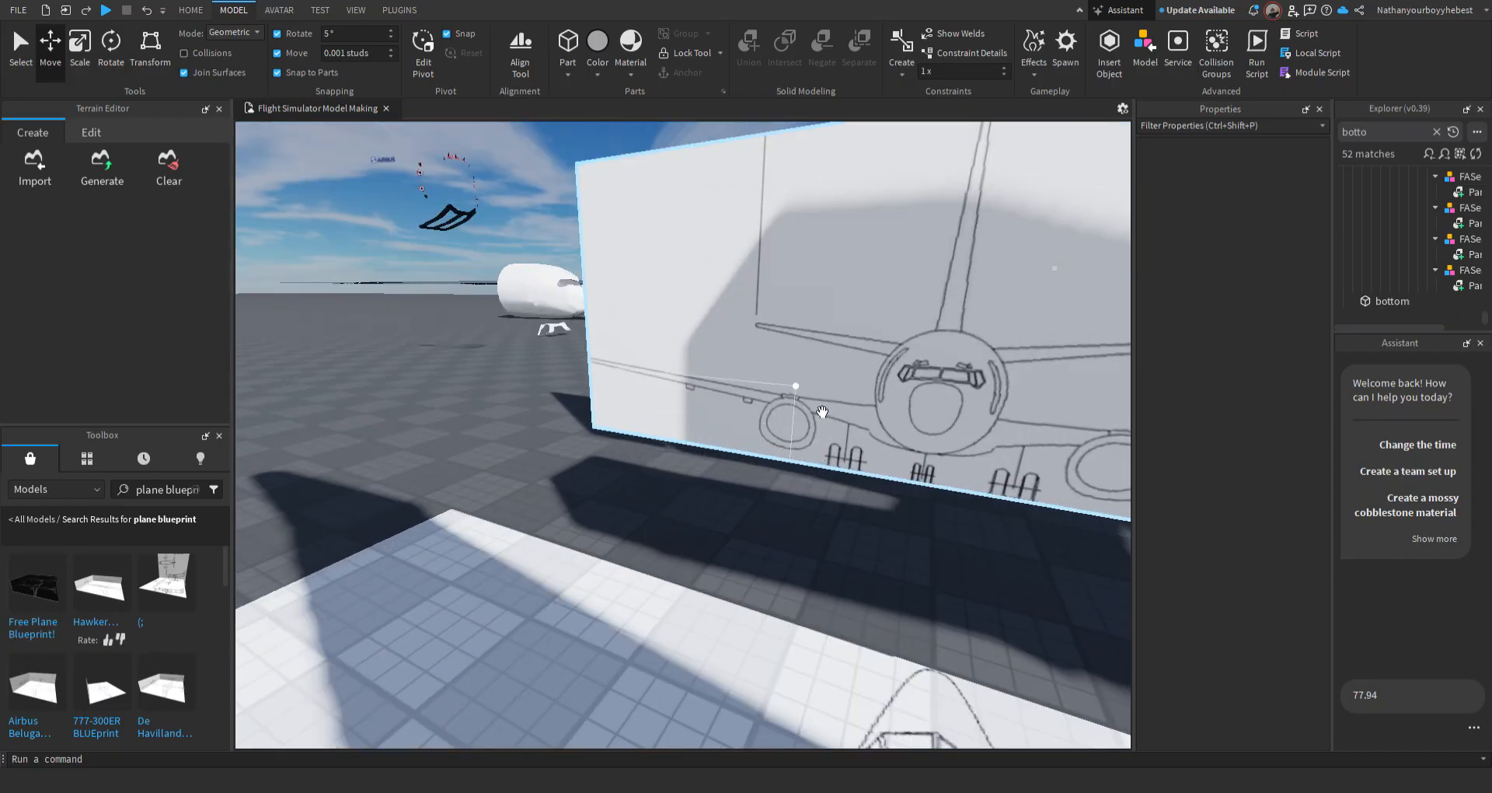
{"action": "key", "text": "w"}
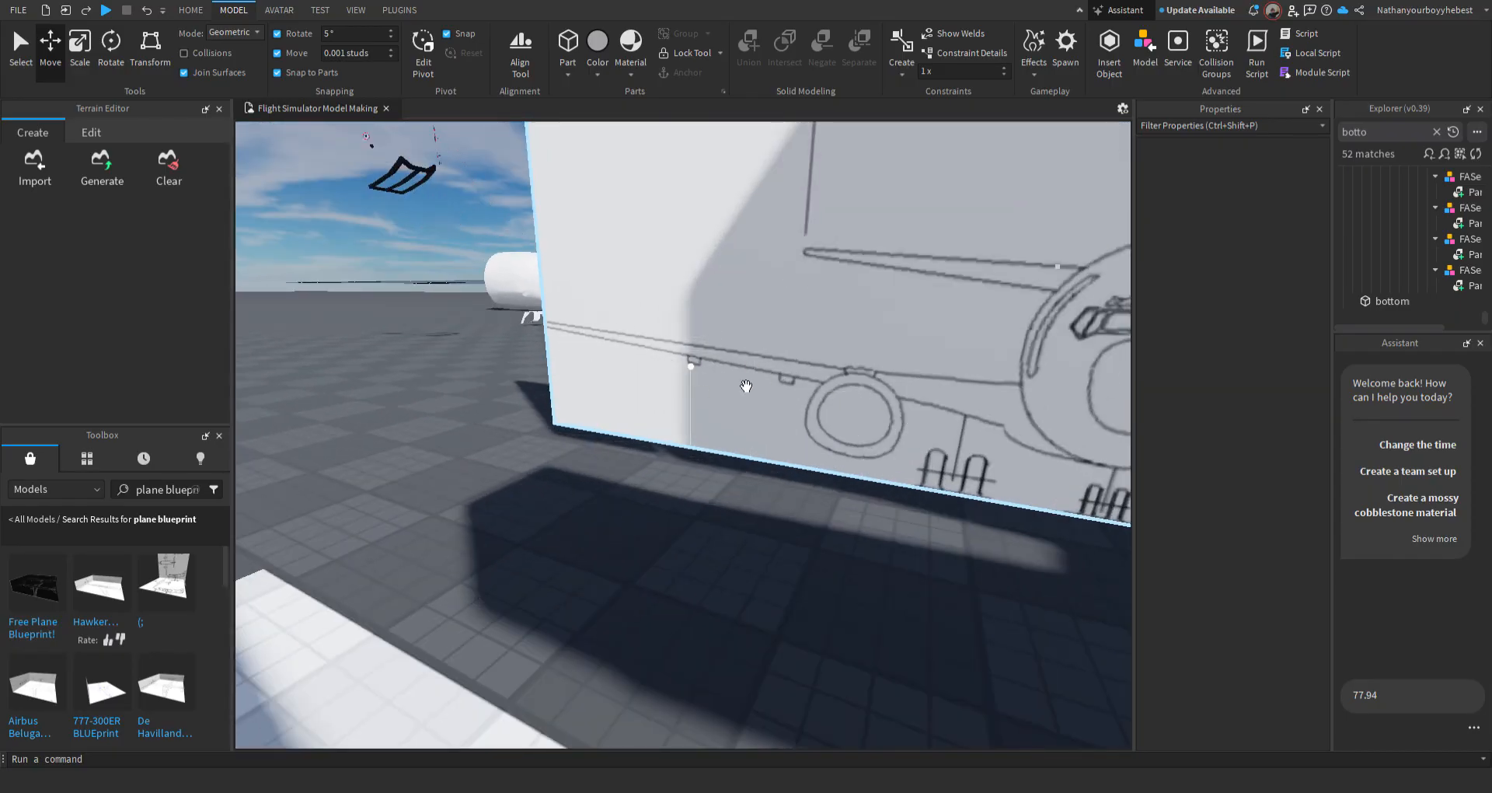
{"action": "right_click_drag", "start_coordinate": [959, 445], "coordinate": [958, 446]}
{"action": "key", "text": "w"}
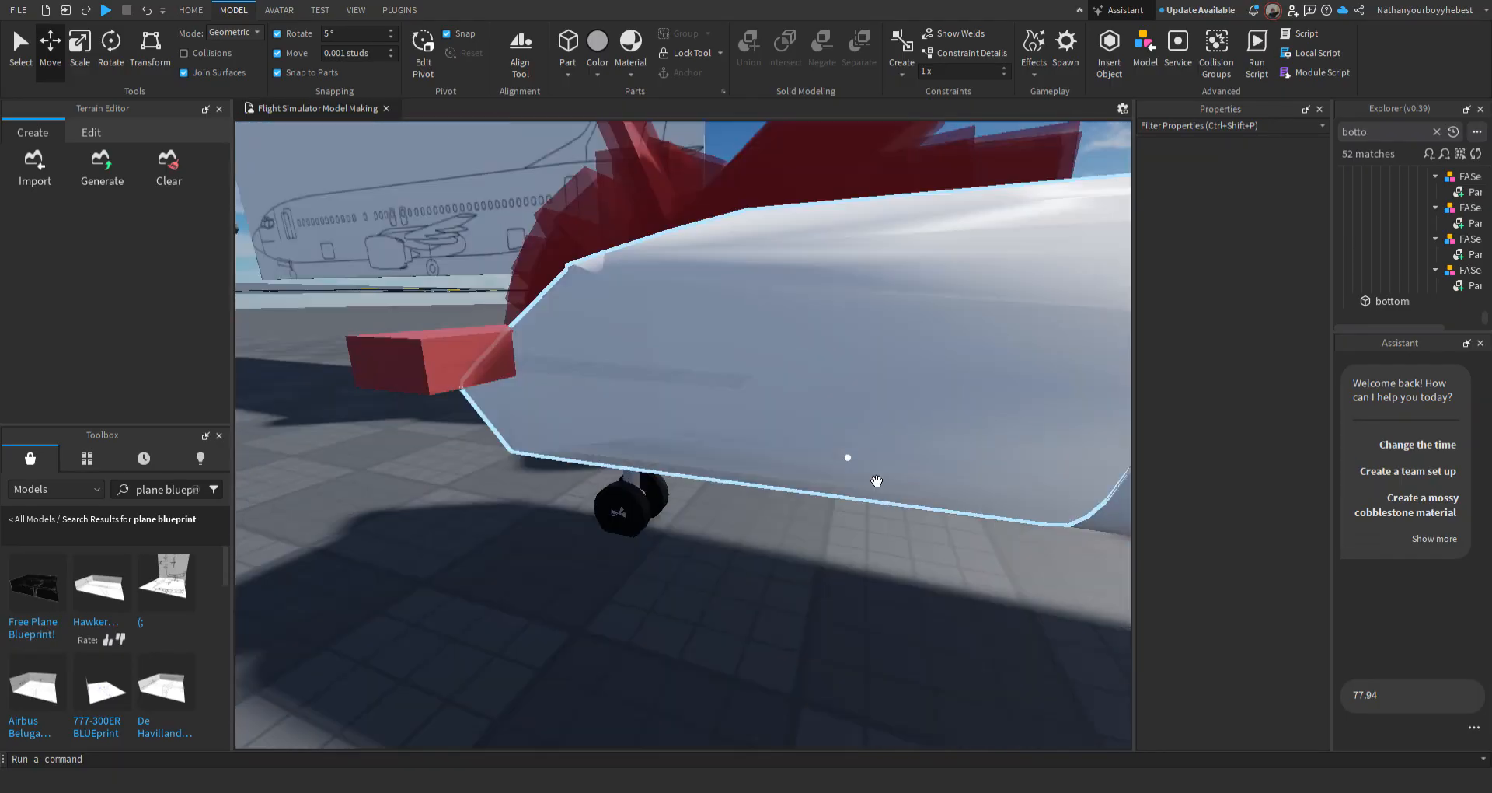
{"action": "key", "text": "w"}
{"action": "right_click_drag", "start_coordinate": [852, 456], "coordinate": [852, 455]}
{"action": "key", "text": "d"}
{"action": "key", "text": "a"}
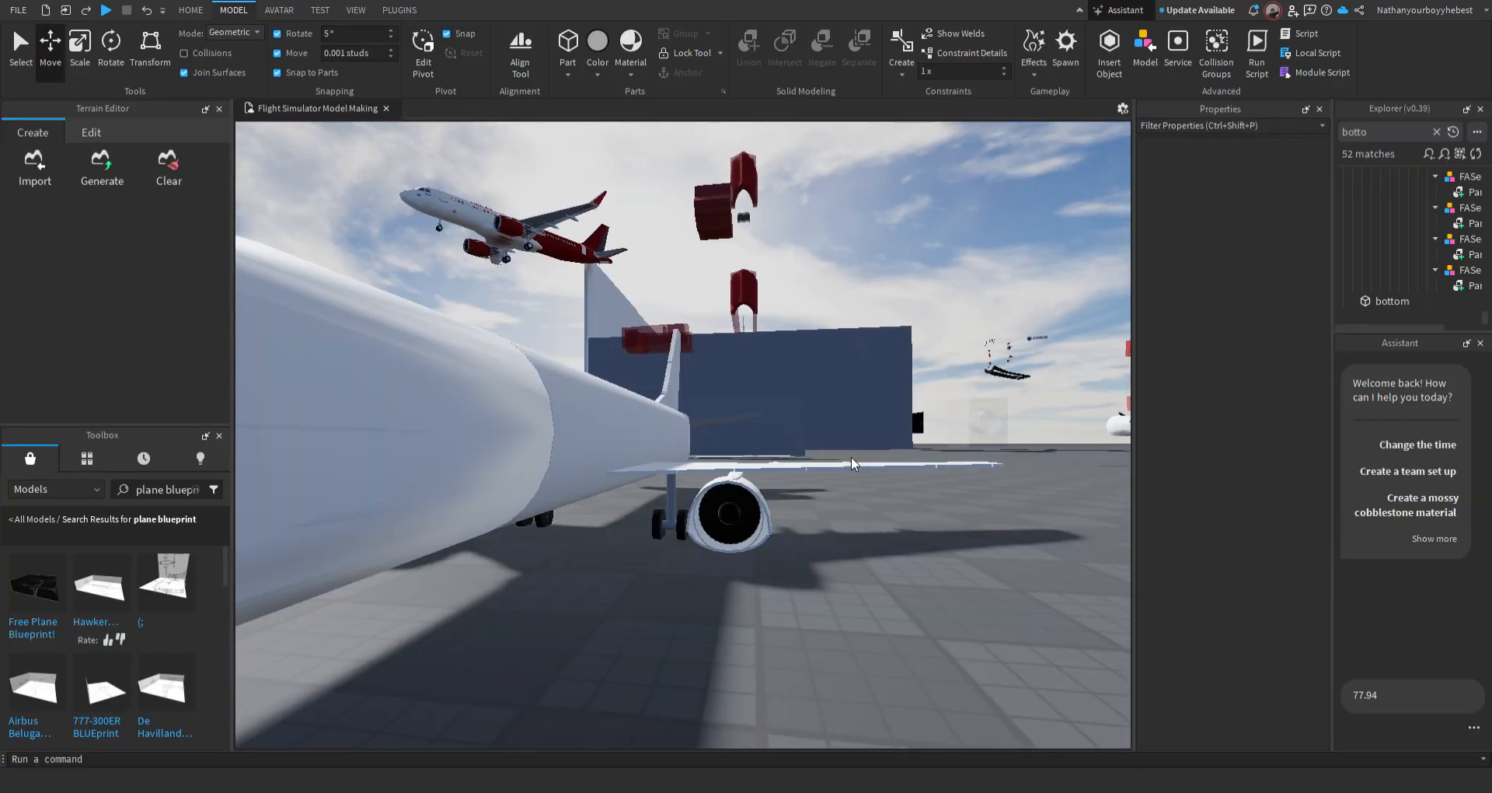
{"action": "key", "text": "w"}
{"action": "right_click_drag", "start_coordinate": [740, 600], "coordinate": [727, 567]}
{"action": "right_click_drag", "start_coordinate": [640, 388], "coordinate": [639, 387]}
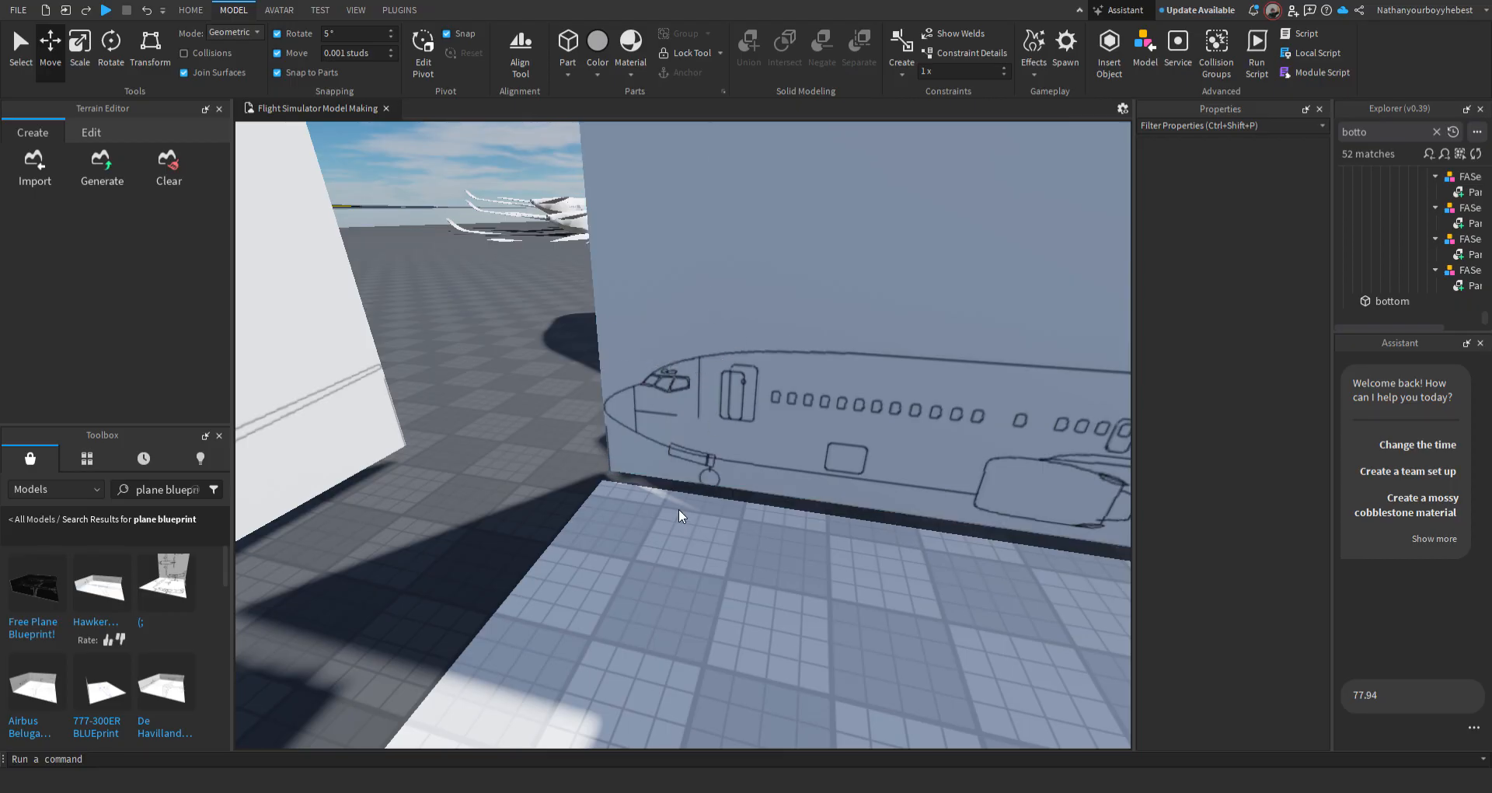
Return to the helicopter blueprint and examine its side-view and top-view drawings around the red parts
{"action": "right_click_drag", "start_coordinate": [678, 509], "coordinate": [679, 507]}
{"action": "scroll", "coordinate": [830, 469], "scroll_direction": "down", "scroll_amount": 10}
{"action": "right_click_drag", "start_coordinate": [830, 471], "coordinate": [825, 488]}
{"action": "scroll", "coordinate": [847, 435], "scroll_direction": "up", "scroll_amount": 2}
{"action": "right_click_drag", "start_coordinate": [850, 427], "coordinate": [851, 428]}
{"action": "scroll", "coordinate": [850, 427], "scroll_direction": "up", "scroll_amount": 10}
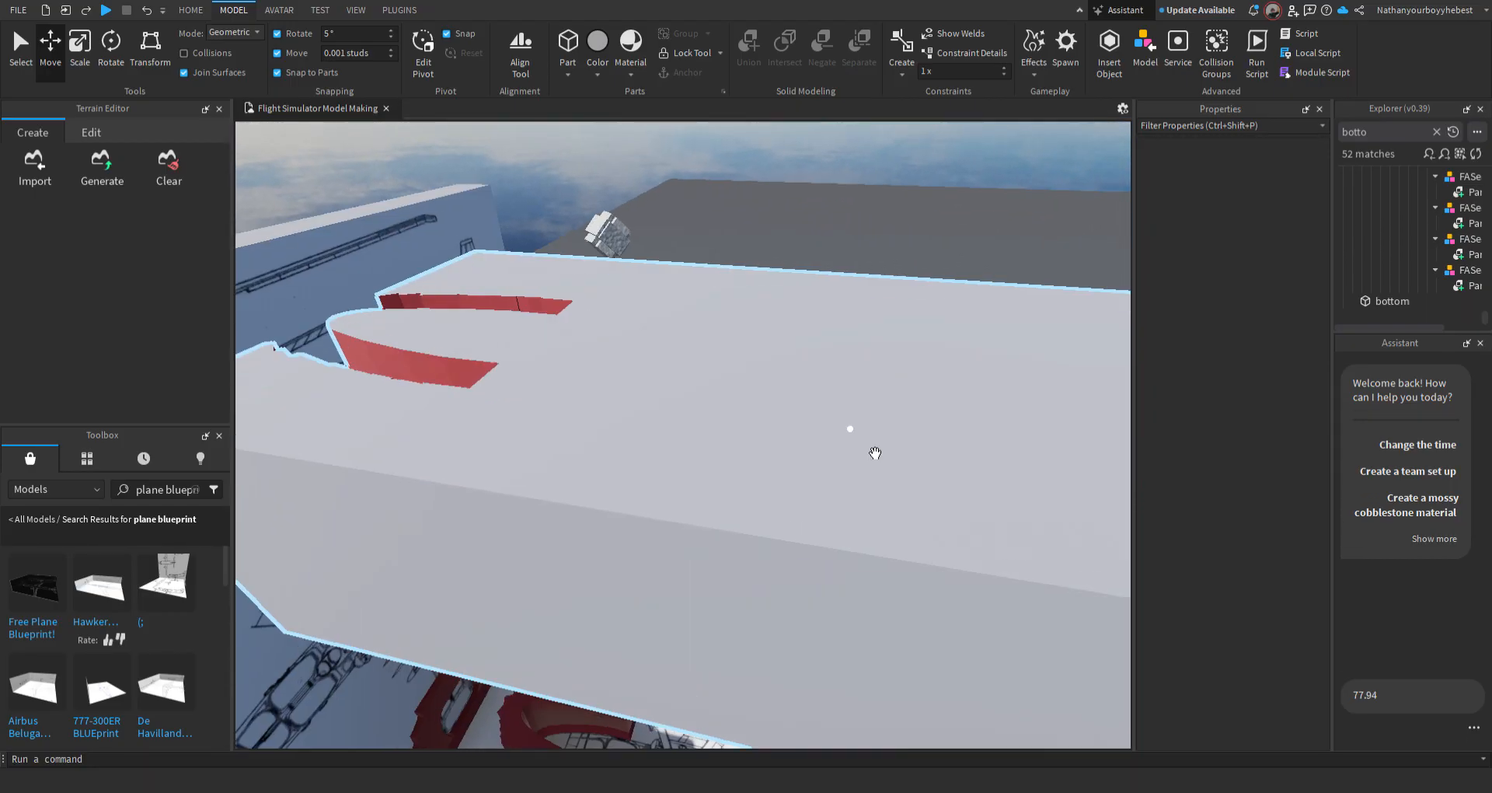
{"action": "scroll", "coordinate": [850, 428], "scroll_direction": "up", "scroll_amount": 10}
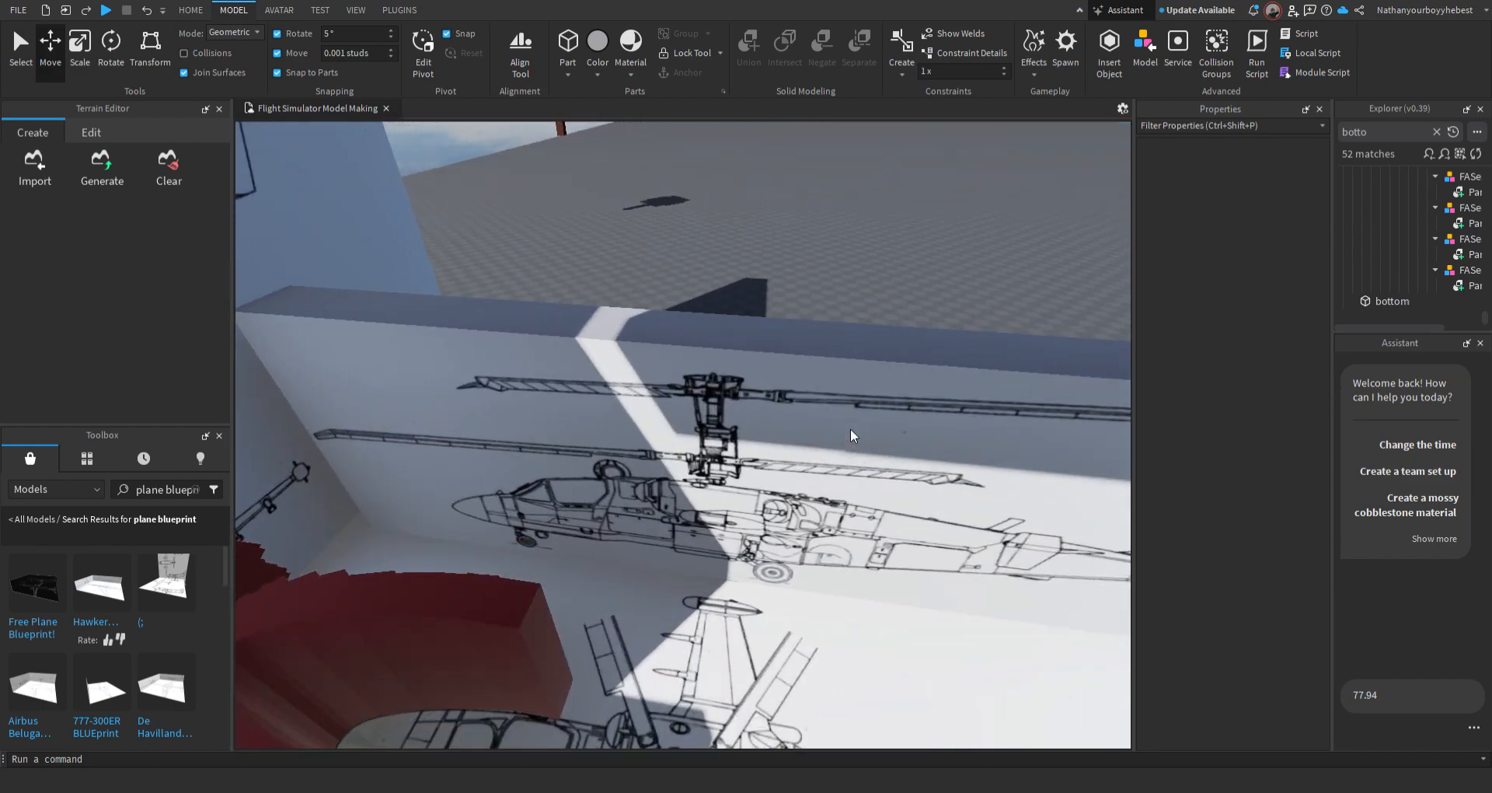
{"action": "scroll", "coordinate": [841, 435], "scroll_direction": "down", "scroll_amount": 8}
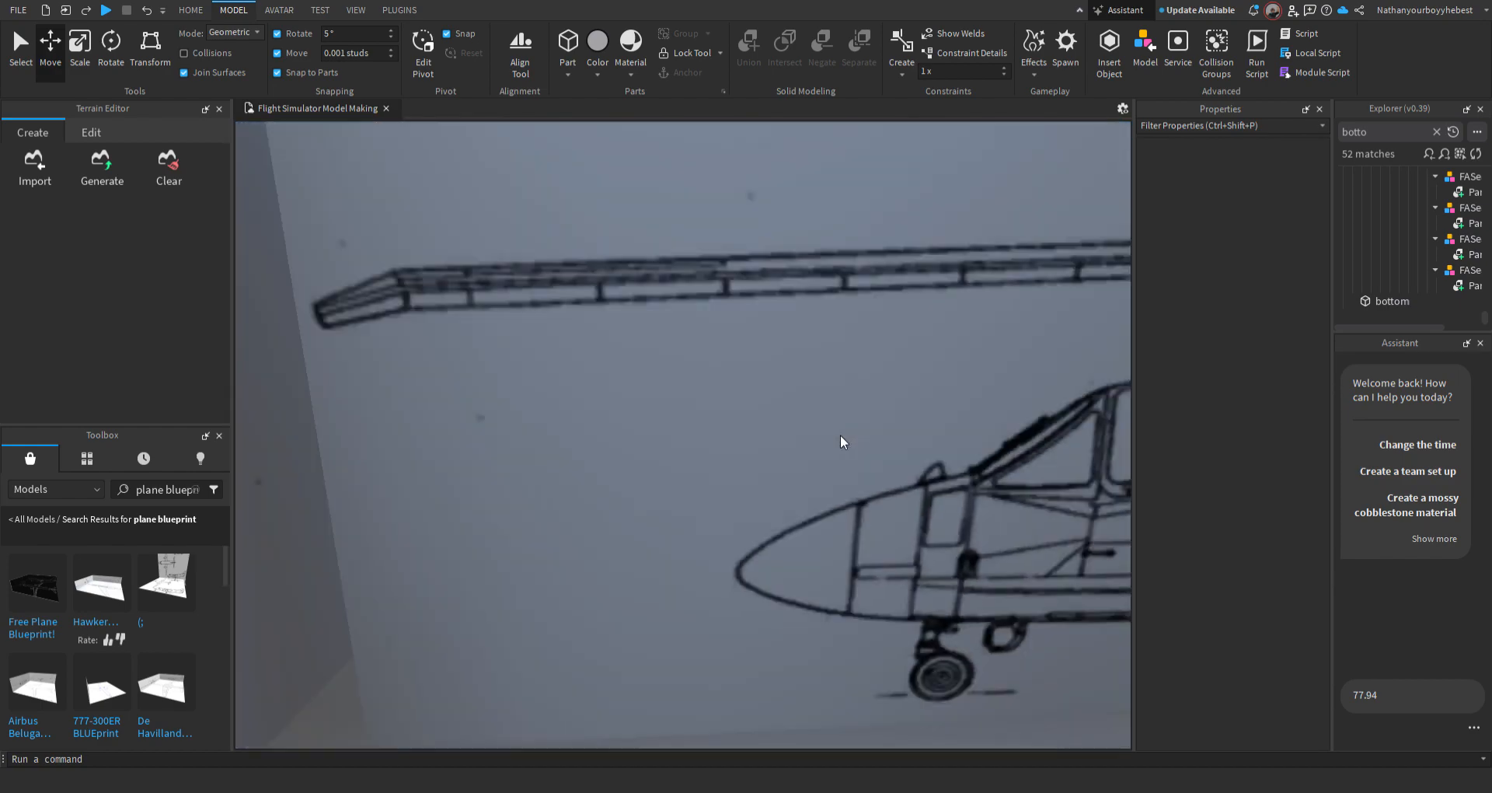
{"action": "right_click_drag", "start_coordinate": [841, 435], "coordinate": [839, 435]}
{"action": "scroll", "coordinate": [839, 436], "scroll_direction": "up", "scroll_amount": 5}
{"action": "scroll", "coordinate": [840, 438], "scroll_direction": "down", "scroll_amount": 6}
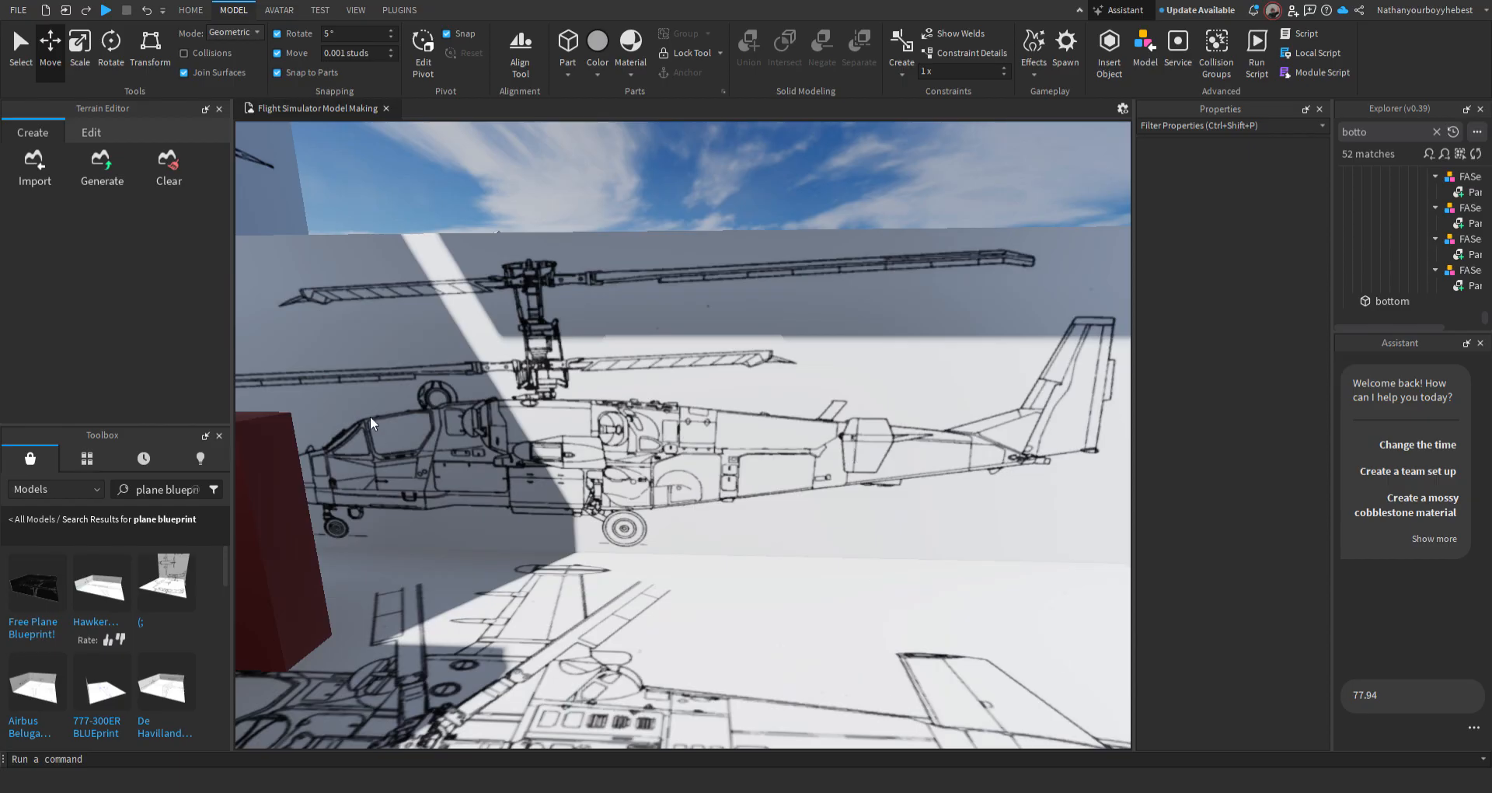
{"action": "mouse_move", "coordinate": [536, 426]}
{"action": "right_mouse_down"}
{"action": "mouse_move", "coordinate": [588, 497]}
{"action": "mouse_move", "coordinate": [602, 492]}
{"action": "right_mouse_up"}
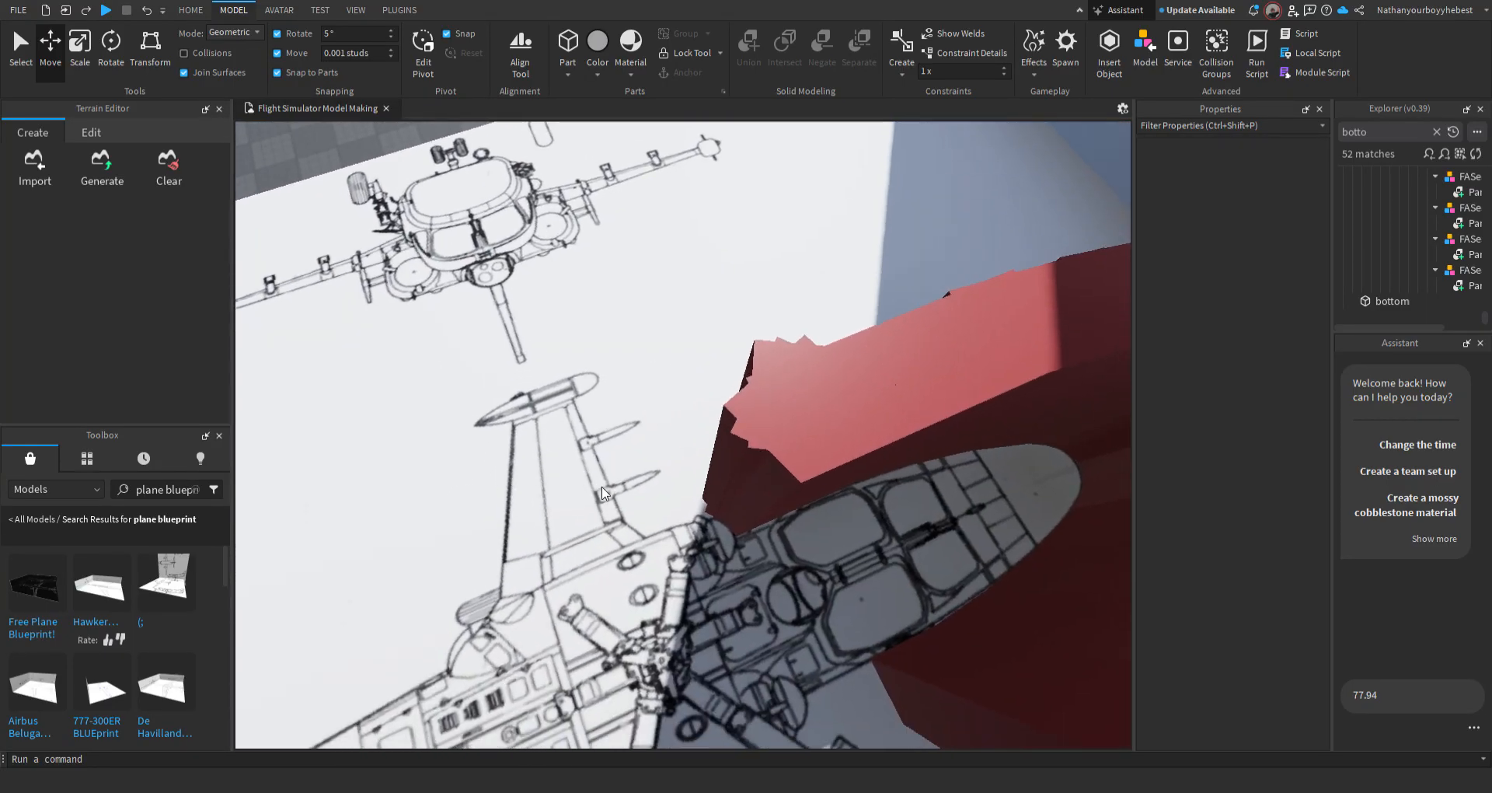
Move the red part with the -50.028 orientation 0.27 studs at the arch leg beside the helicopter's wing root
{"action": "left_click", "coordinate": [777, 474]}
{"action": "key", "text": "f"}
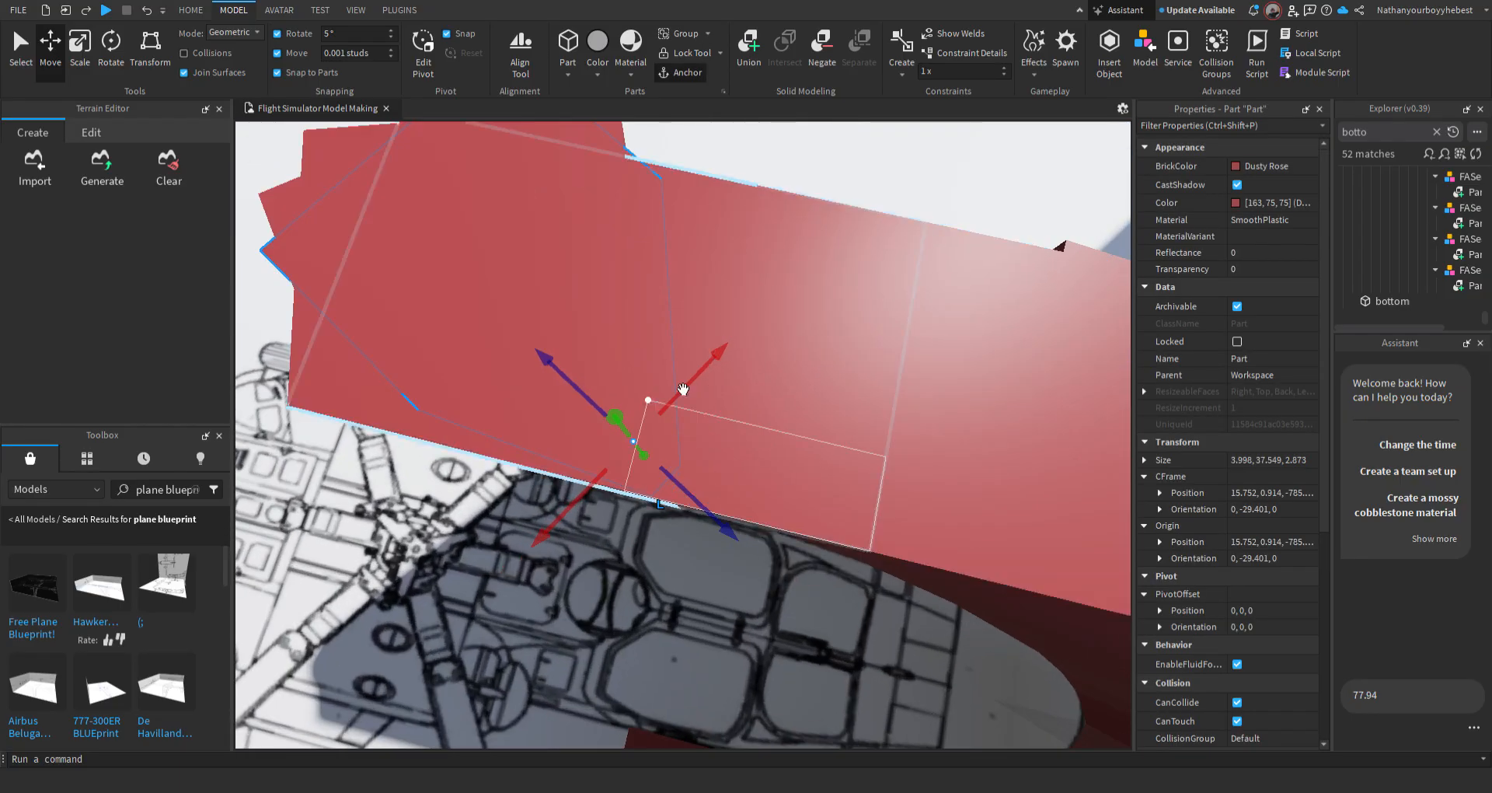
{"action": "left_click", "coordinate": [766, 171]}
{"action": "right_click_drag", "start_coordinate": [767, 171], "coordinate": [766, 173]}
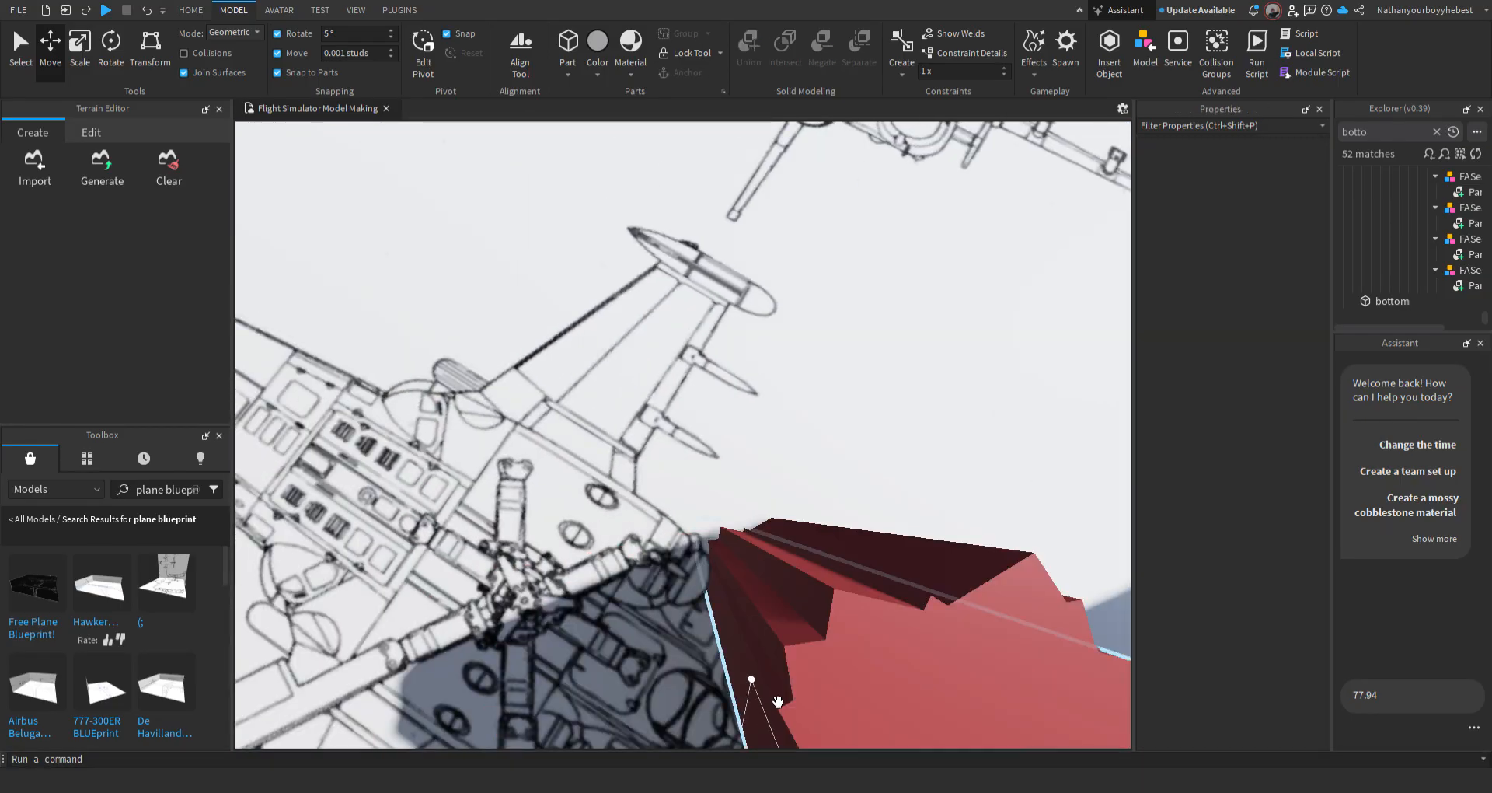
{"action": "left_click", "coordinate": [815, 655]}
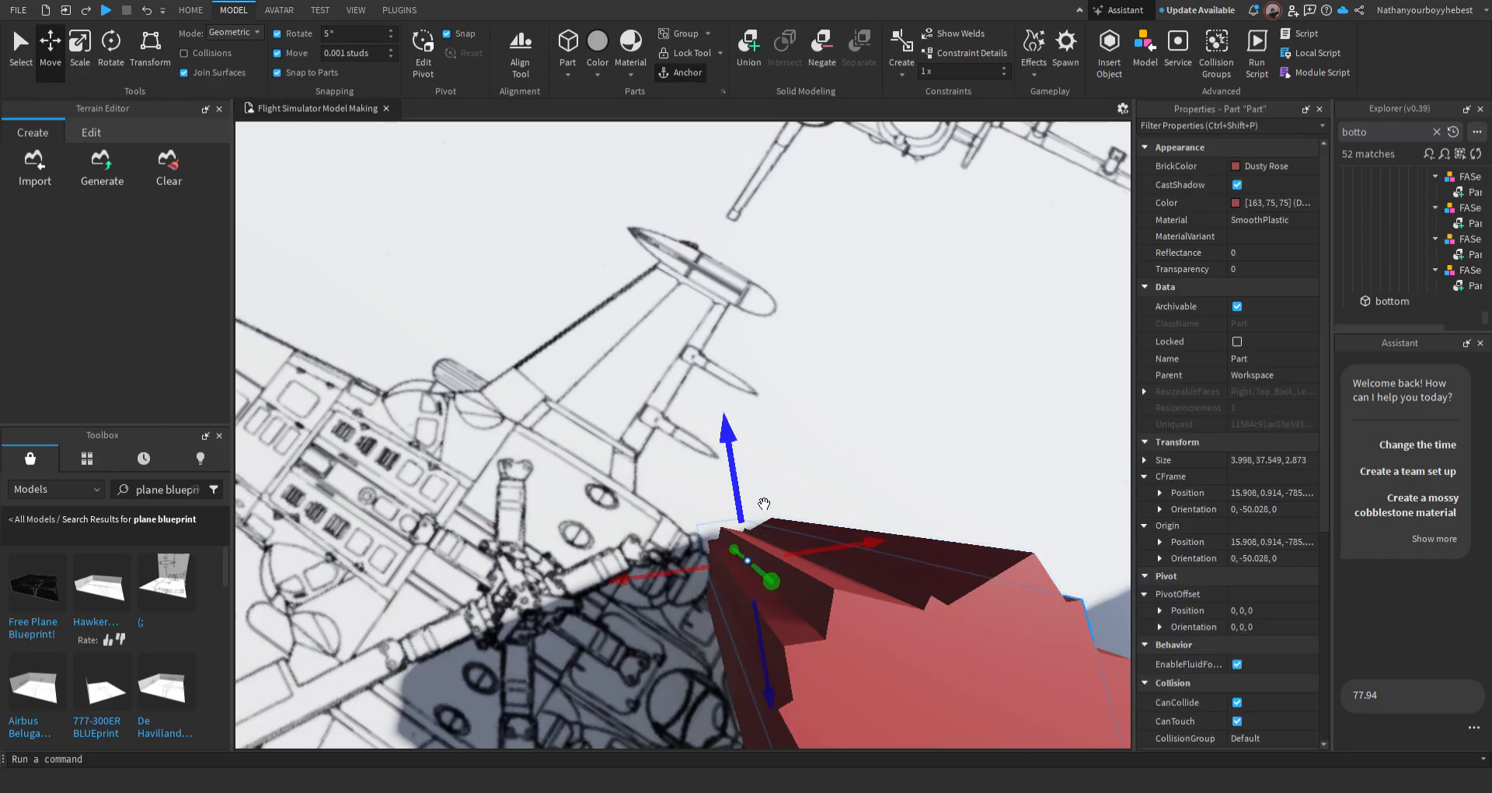
{"action": "mouse_move", "coordinate": [764, 503]}
{"action": "left_mouse_down"}
{"action": "mouse_move", "coordinate": [751, 595]}
{"action": "mouse_move", "coordinate": [754, 501]}
{"action": "left_mouse_up"}
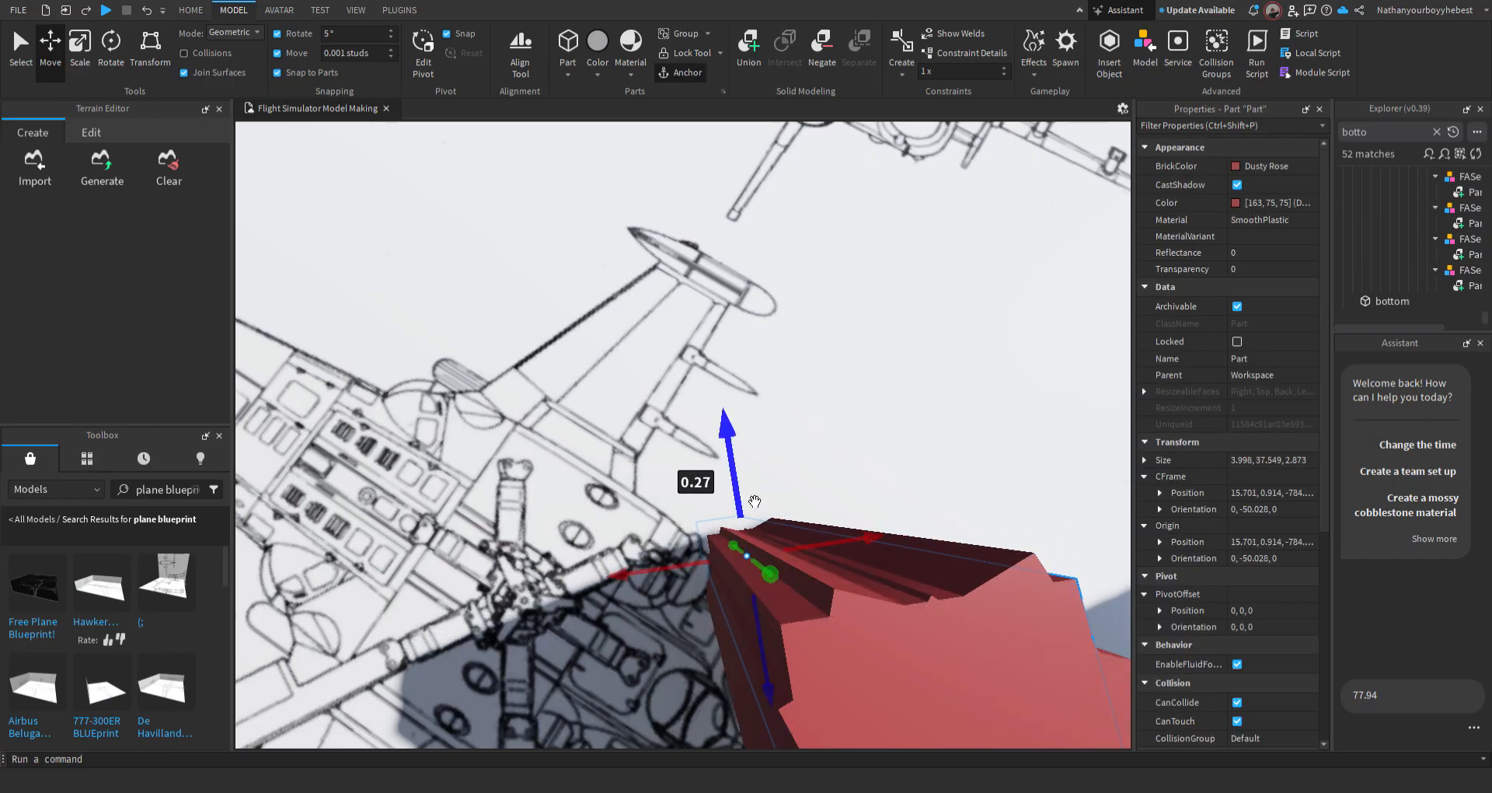
Rotate the selected red part about its vertical axis to an orientation of -27.484 and turn off rotation snapping
{"action": "left_click", "coordinate": [107, 48]}
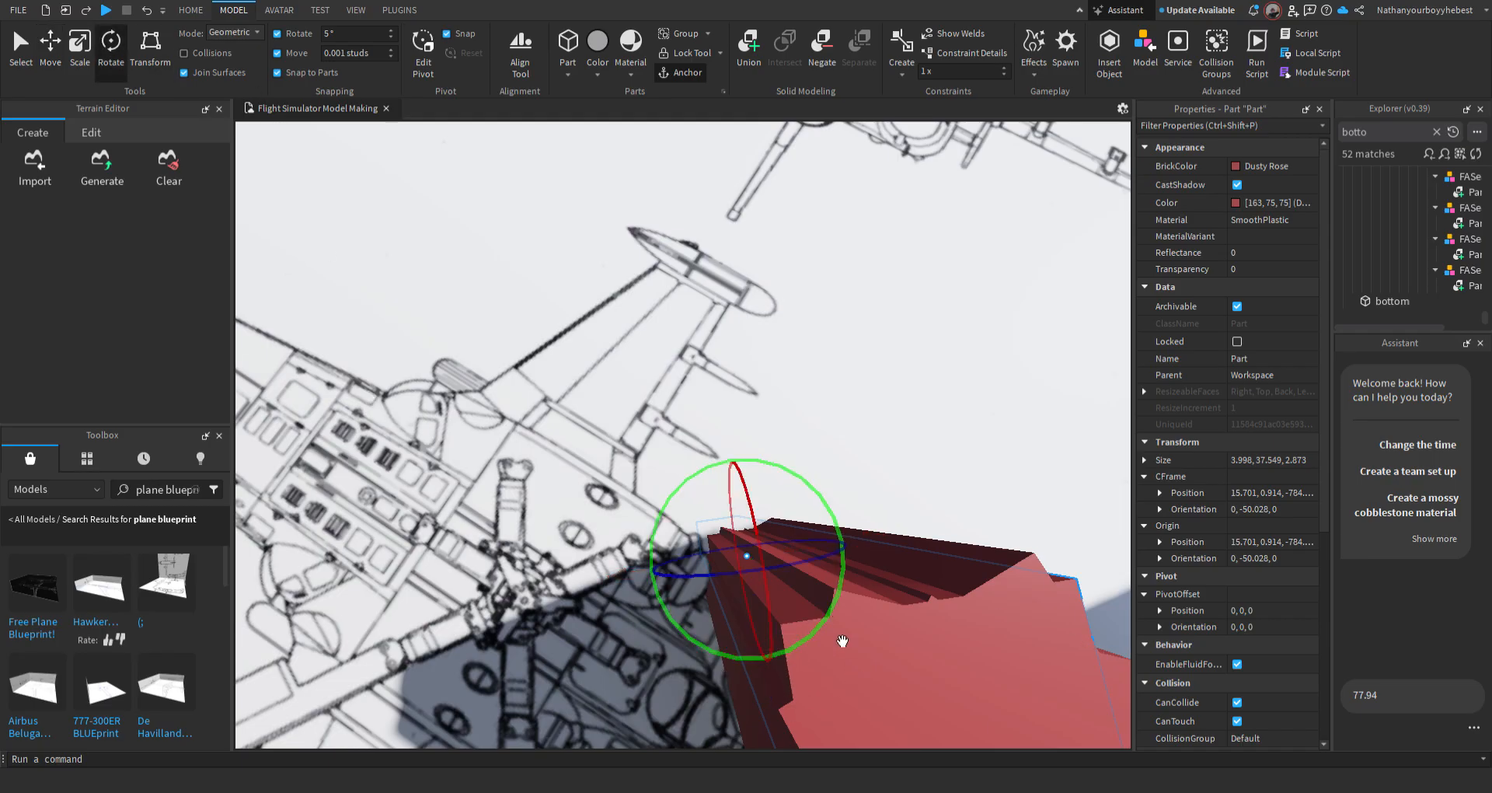
{"action": "left_click_drag", "start_coordinate": [843, 641], "coordinate": [844, 589]}
{"action": "right_click_drag", "start_coordinate": [862, 607], "coordinate": [842, 577]}
{"action": "key", "text": "s"}
{"action": "key", "text": "w"}
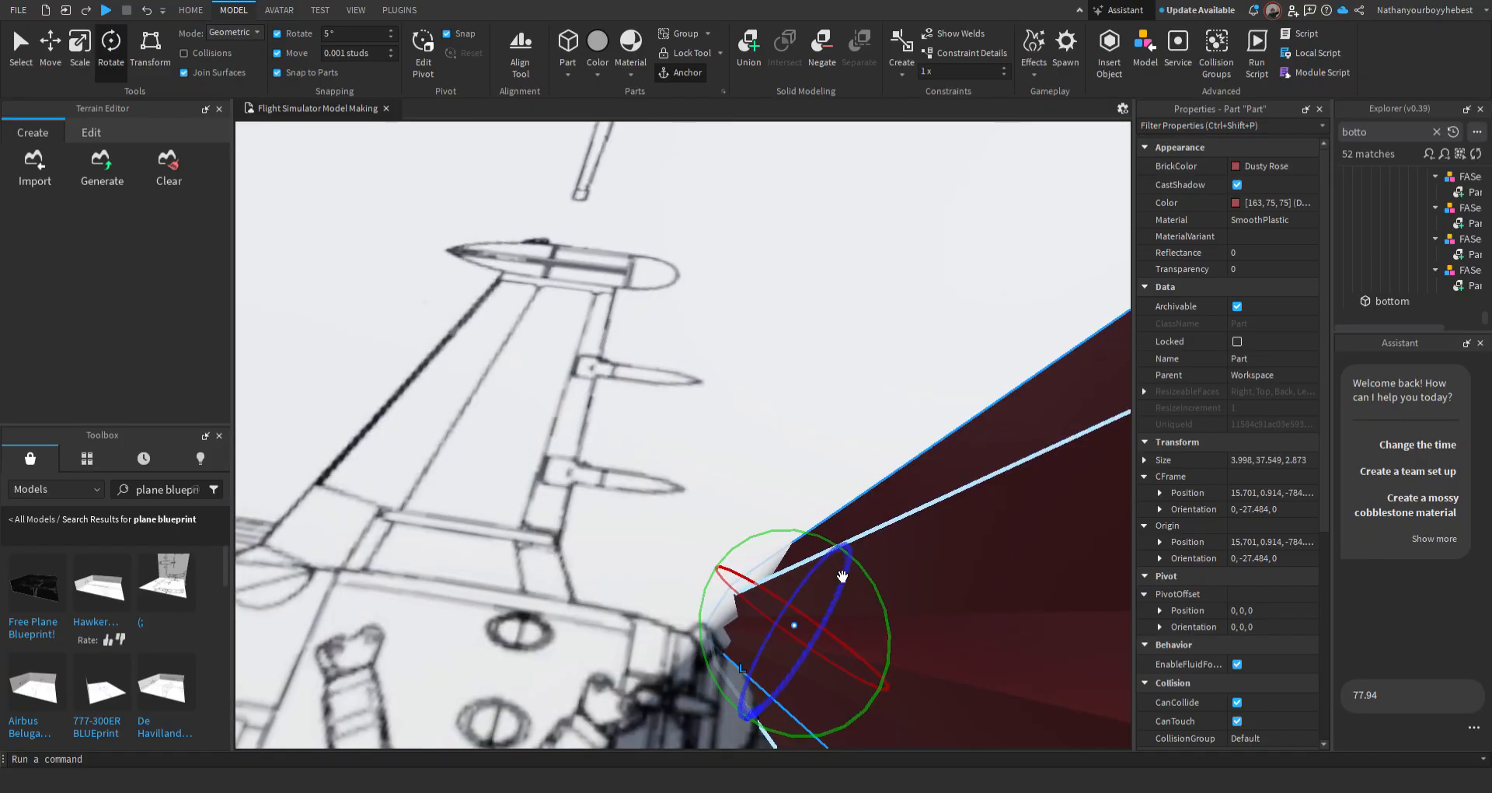
{"action": "right_click_drag", "start_coordinate": [771, 430], "coordinate": [789, 451]}
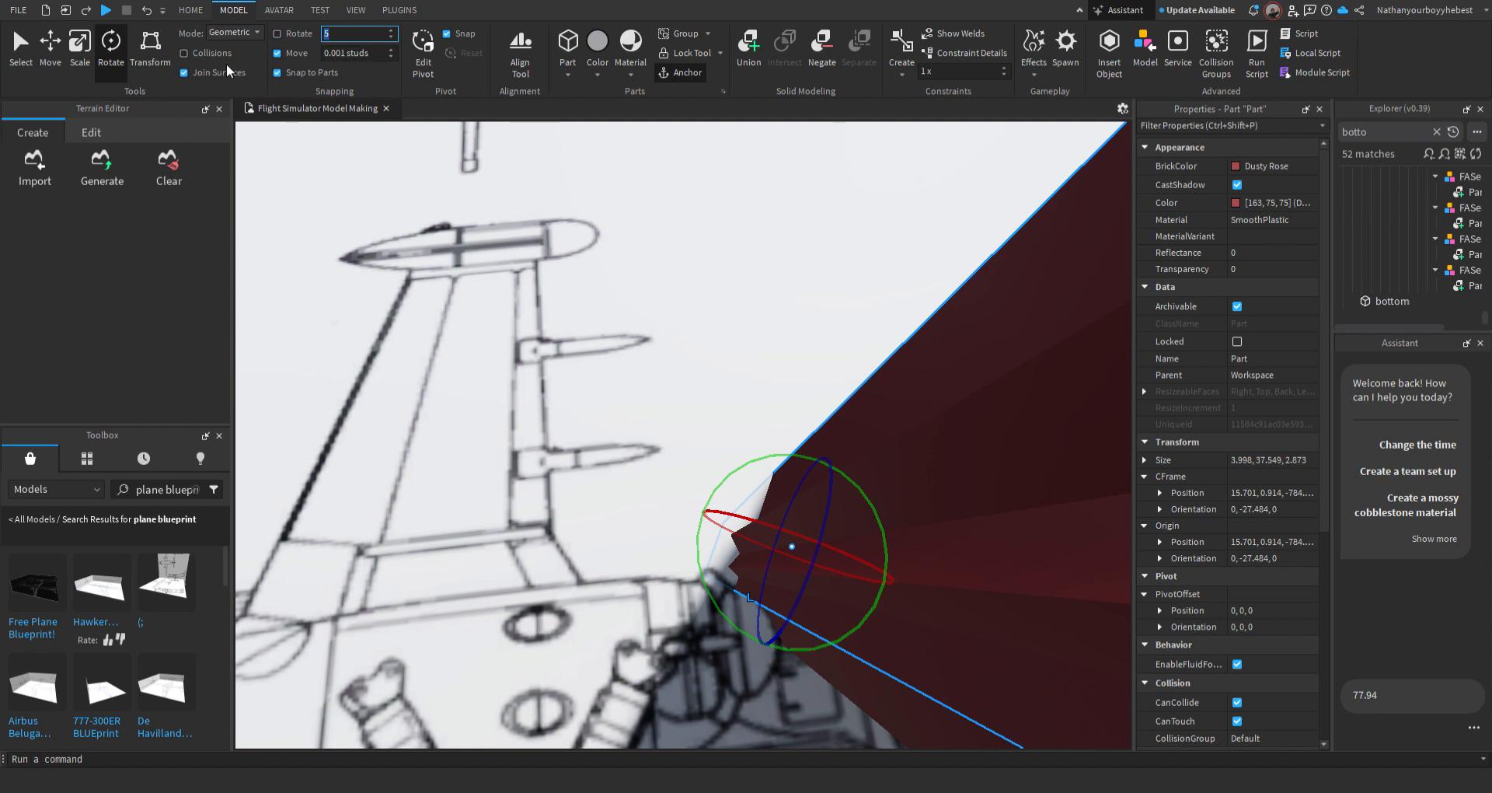
Select the red part with the -71.411 orientation and try to rotate it about its vertical axis
{"action": "left_click", "coordinate": [433, 261]}
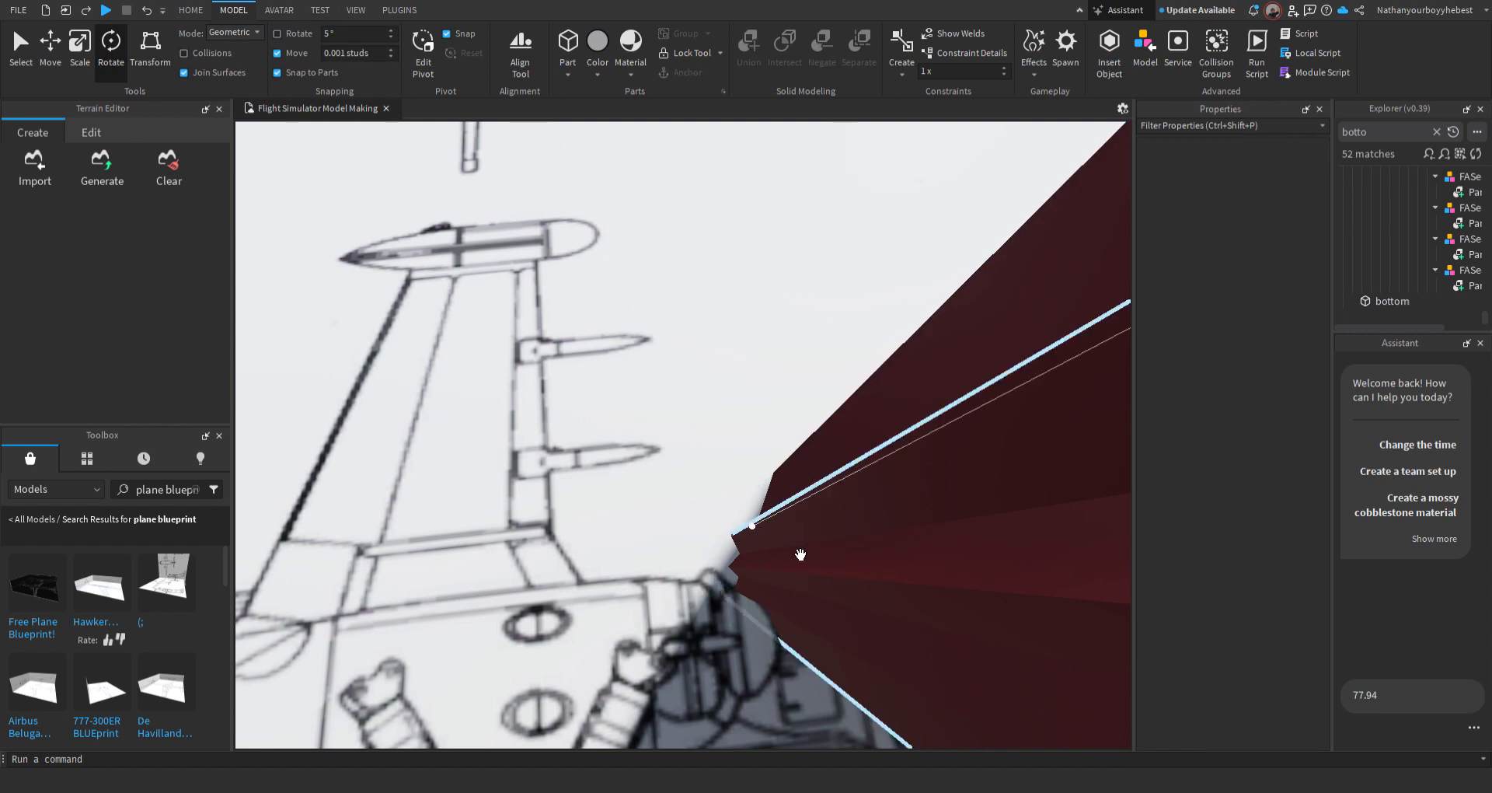
{"action": "left_click", "coordinate": [844, 557]}
{"action": "left_click_drag", "start_coordinate": [775, 570], "coordinate": [772, 571]}
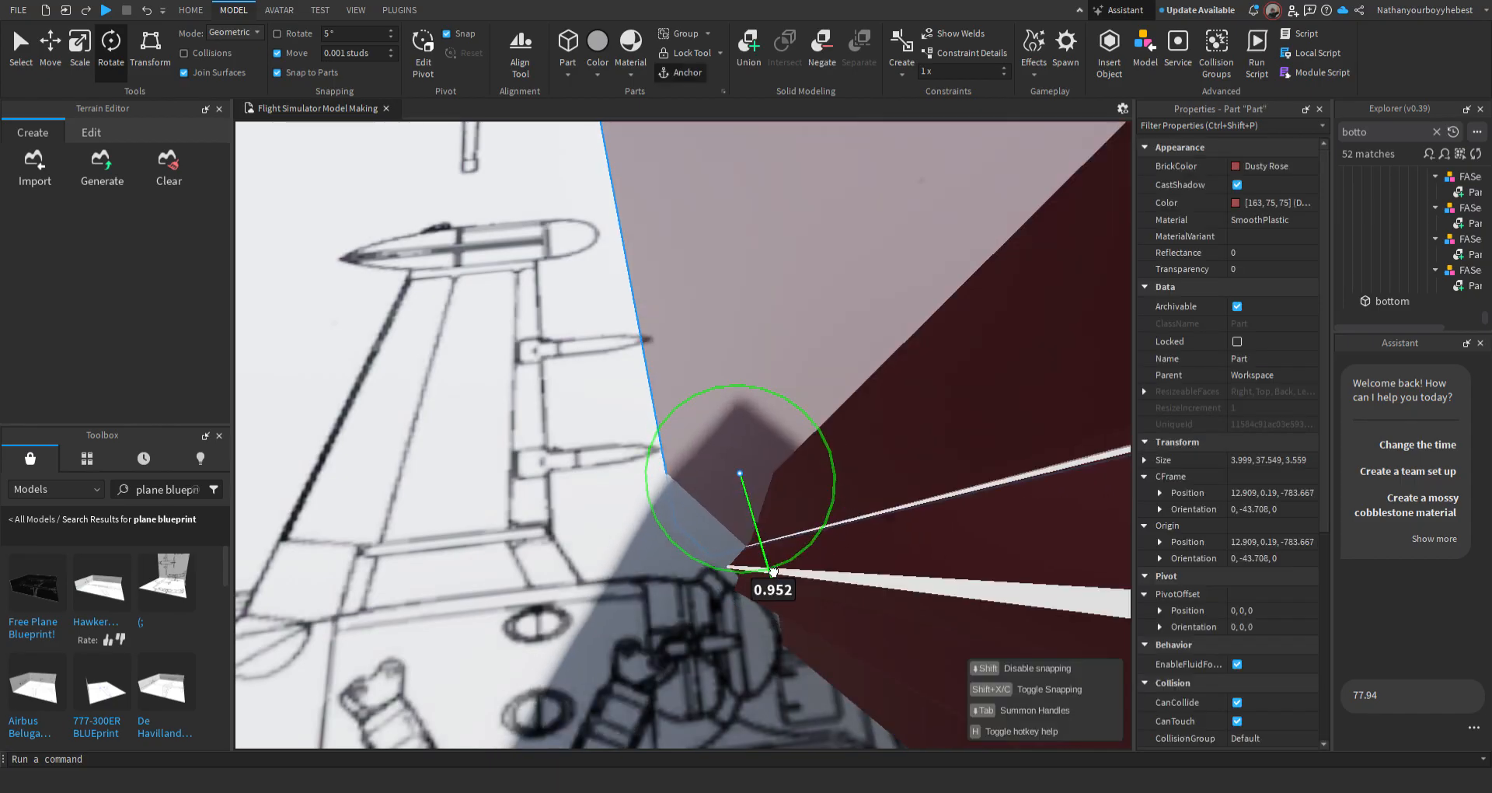
{"action": "left_click", "coordinate": [155, 8]}
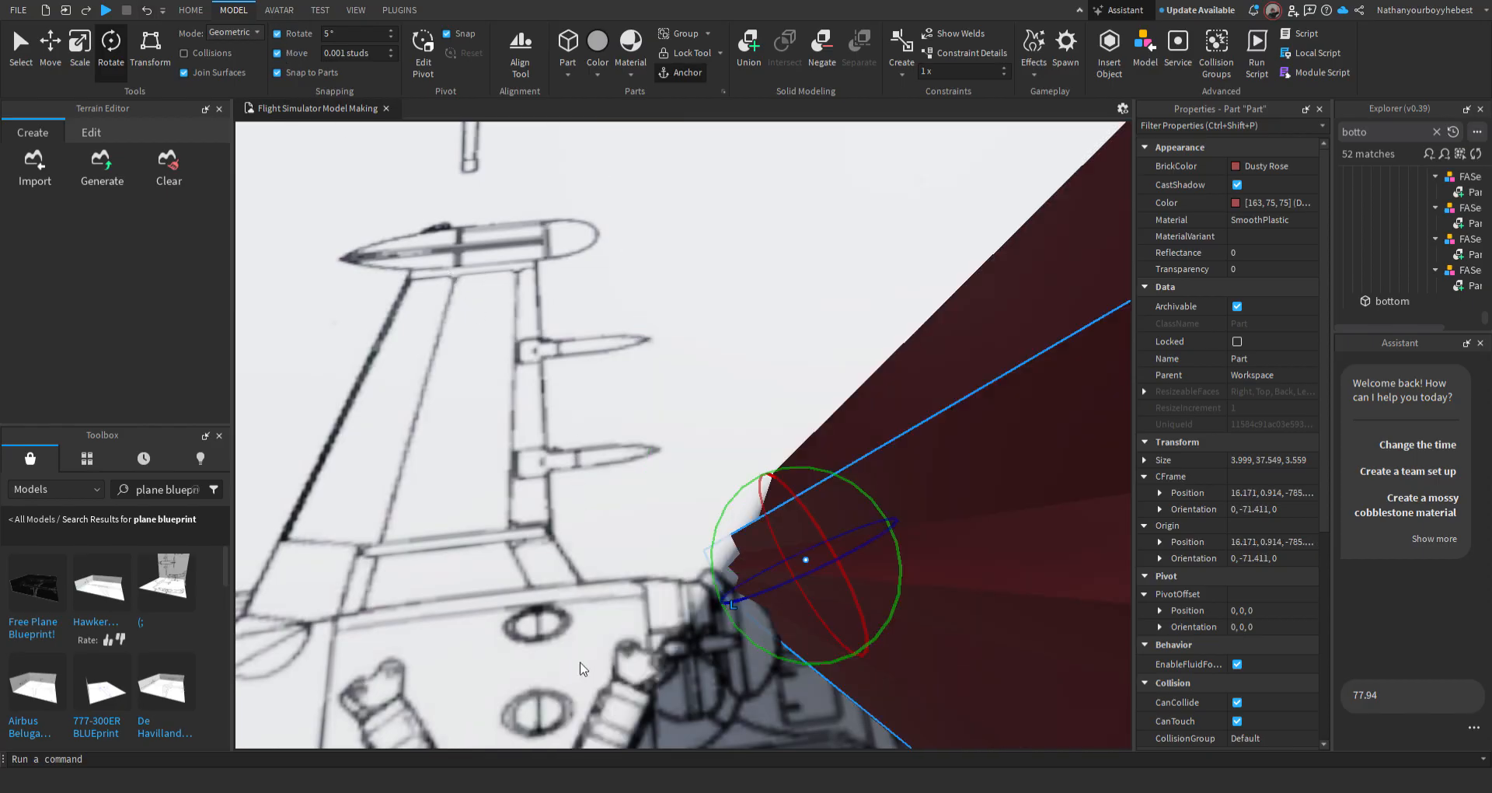
{"action": "left_click_drag", "start_coordinate": [764, 584], "coordinate": [764, 584]}
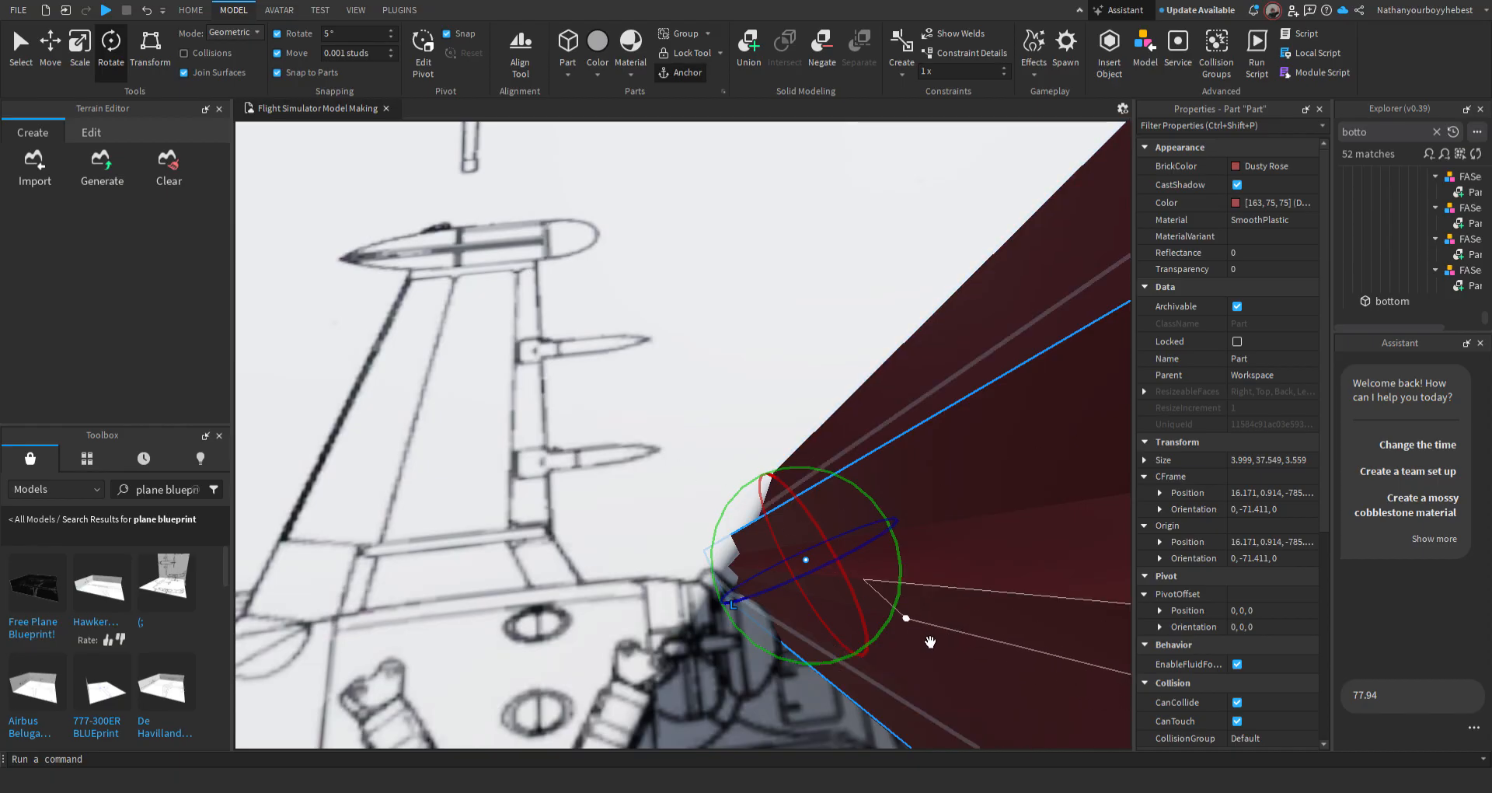
Rotate the selected red part to an orientation of -35.469 and move it 3.36 studs outward toward the helicopter's wing
{"action": "left_click_drag", "start_coordinate": [855, 636], "coordinate": [893, 563]}
{"action": "right_click_drag", "start_coordinate": [909, 573], "coordinate": [887, 556]}
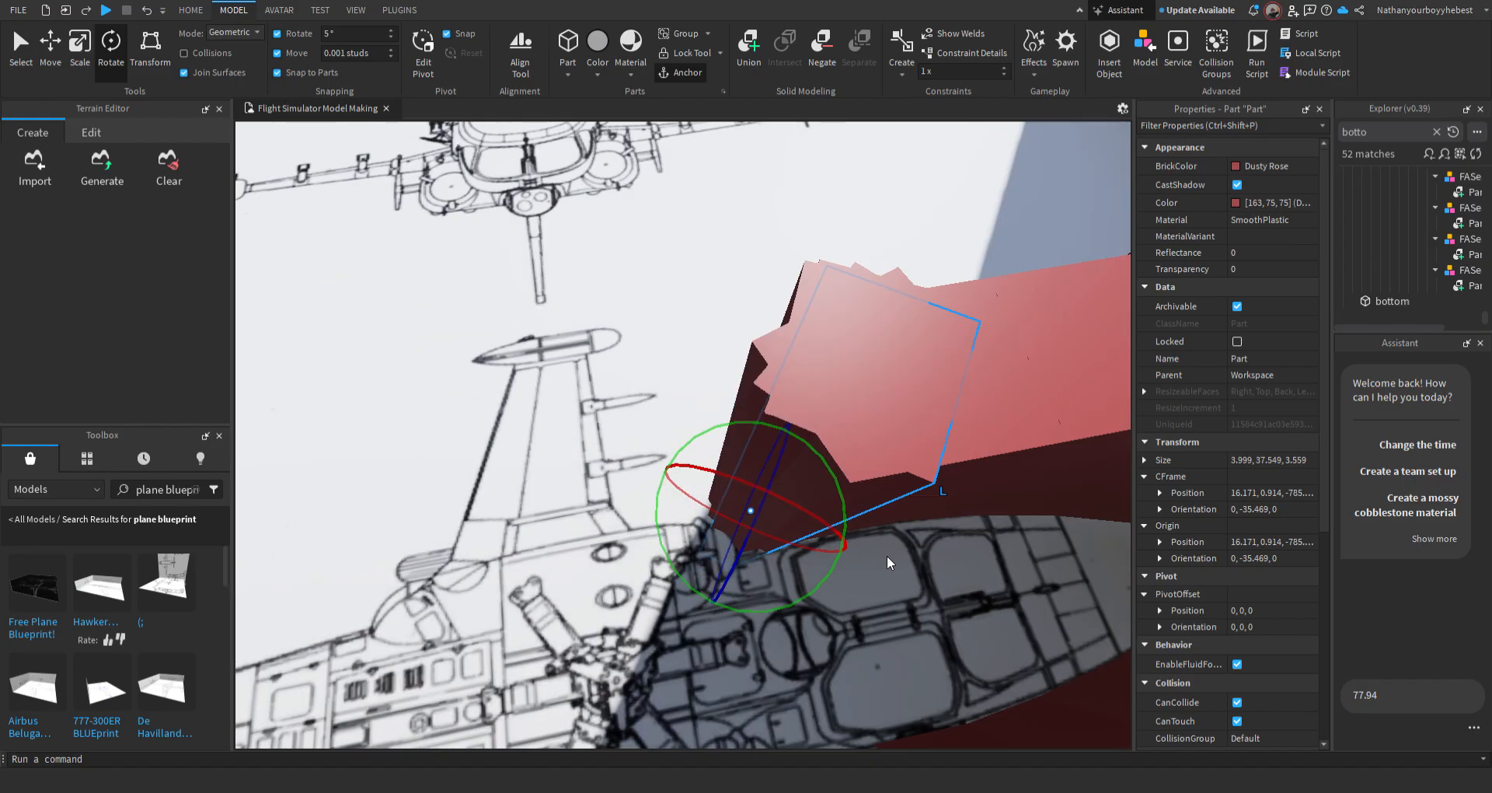
{"action": "left_click", "coordinate": [43, 41]}
{"action": "left_click_drag", "start_coordinate": [626, 455], "coordinate": [598, 439]}
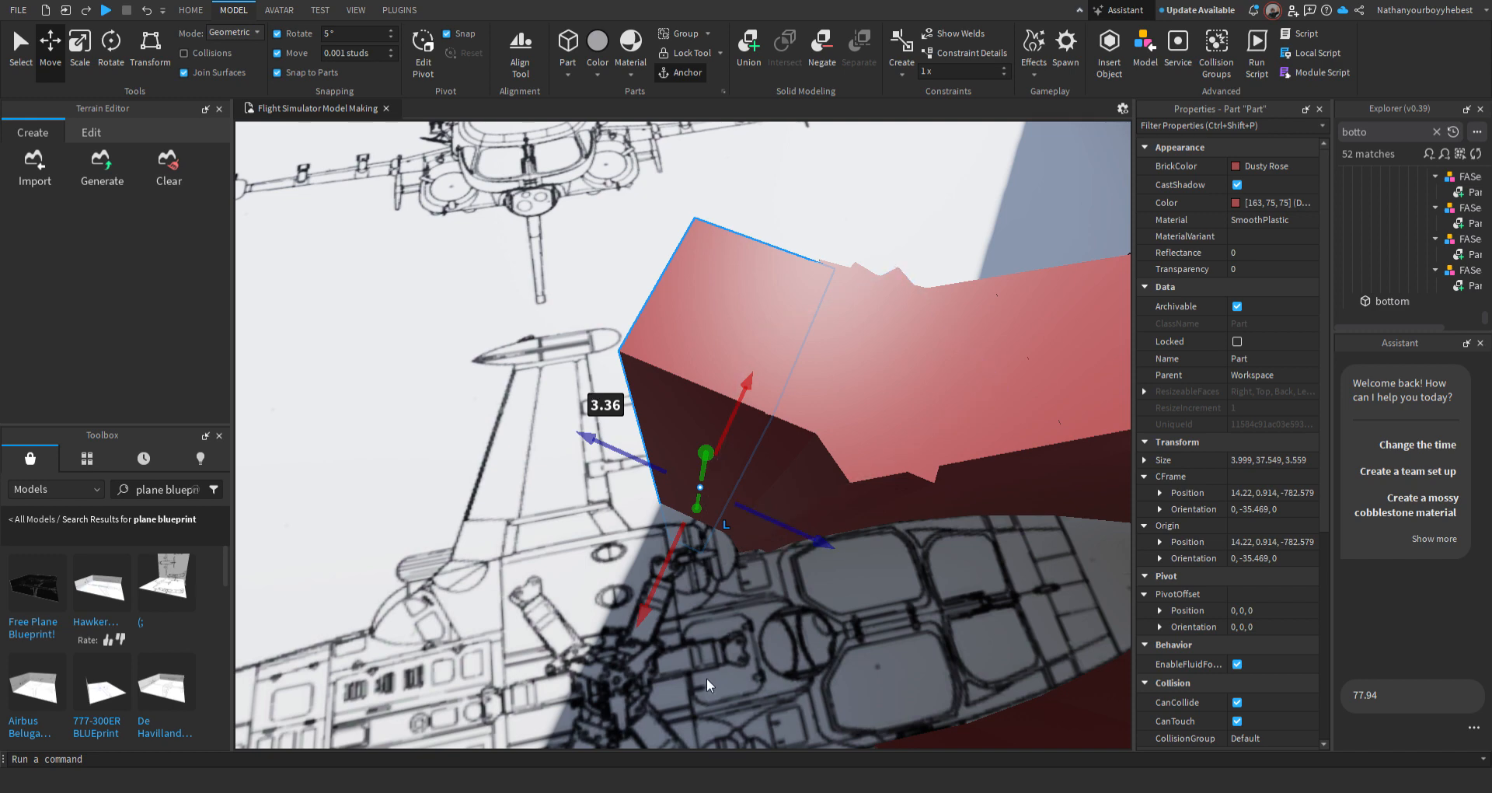
Examine the helicopter's top-view drawing on the wall blueprint, from the nose and rotor hub to the tail
{"action": "right_click_drag", "start_coordinate": [707, 679], "coordinate": [690, 639]}
{"action": "key", "text": "w"}
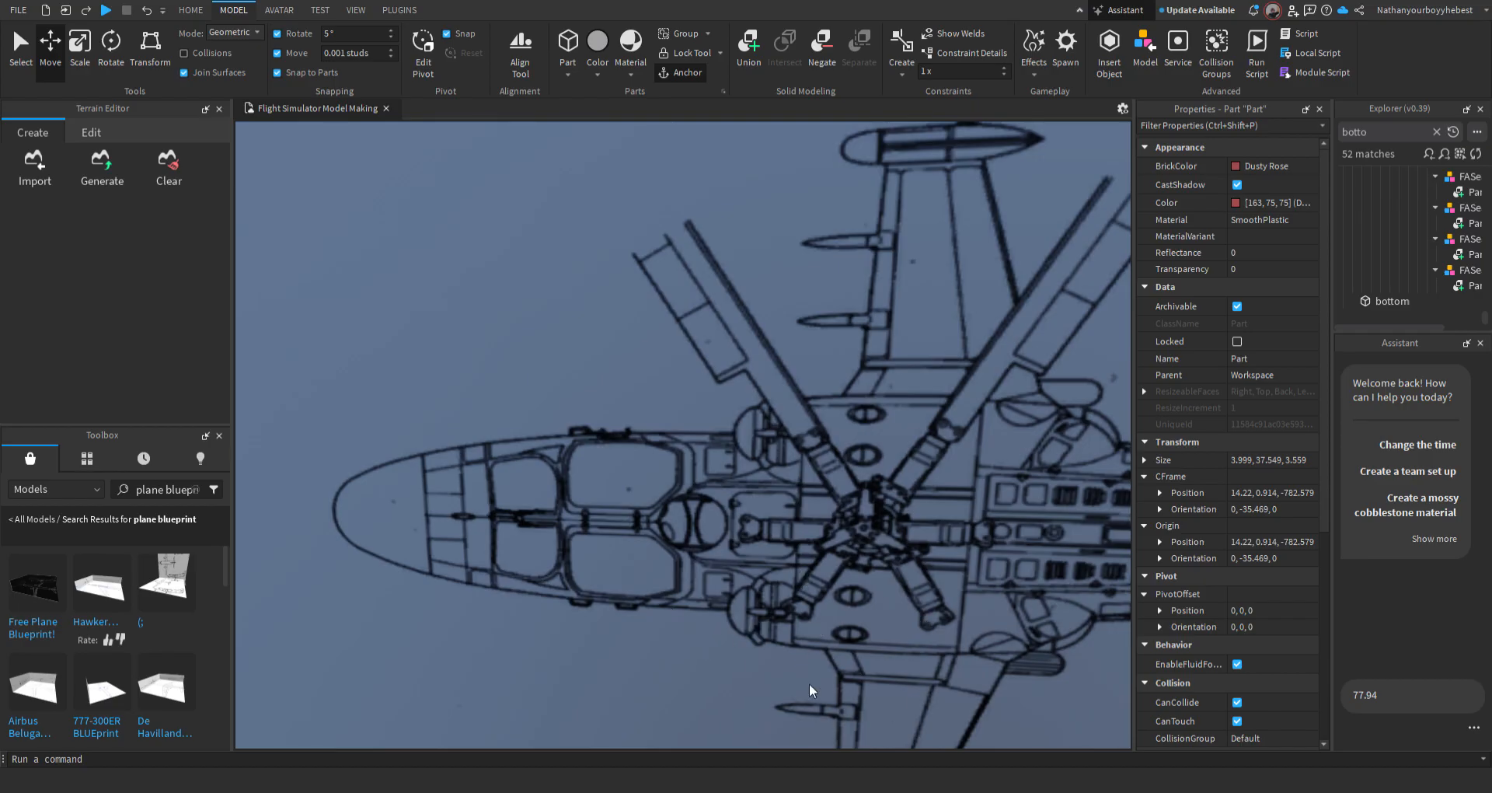
{"action": "key", "text": "s"}
{"action": "right_click_drag", "start_coordinate": [702, 543], "coordinate": [702, 545]}
{"action": "key", "text": "w"}
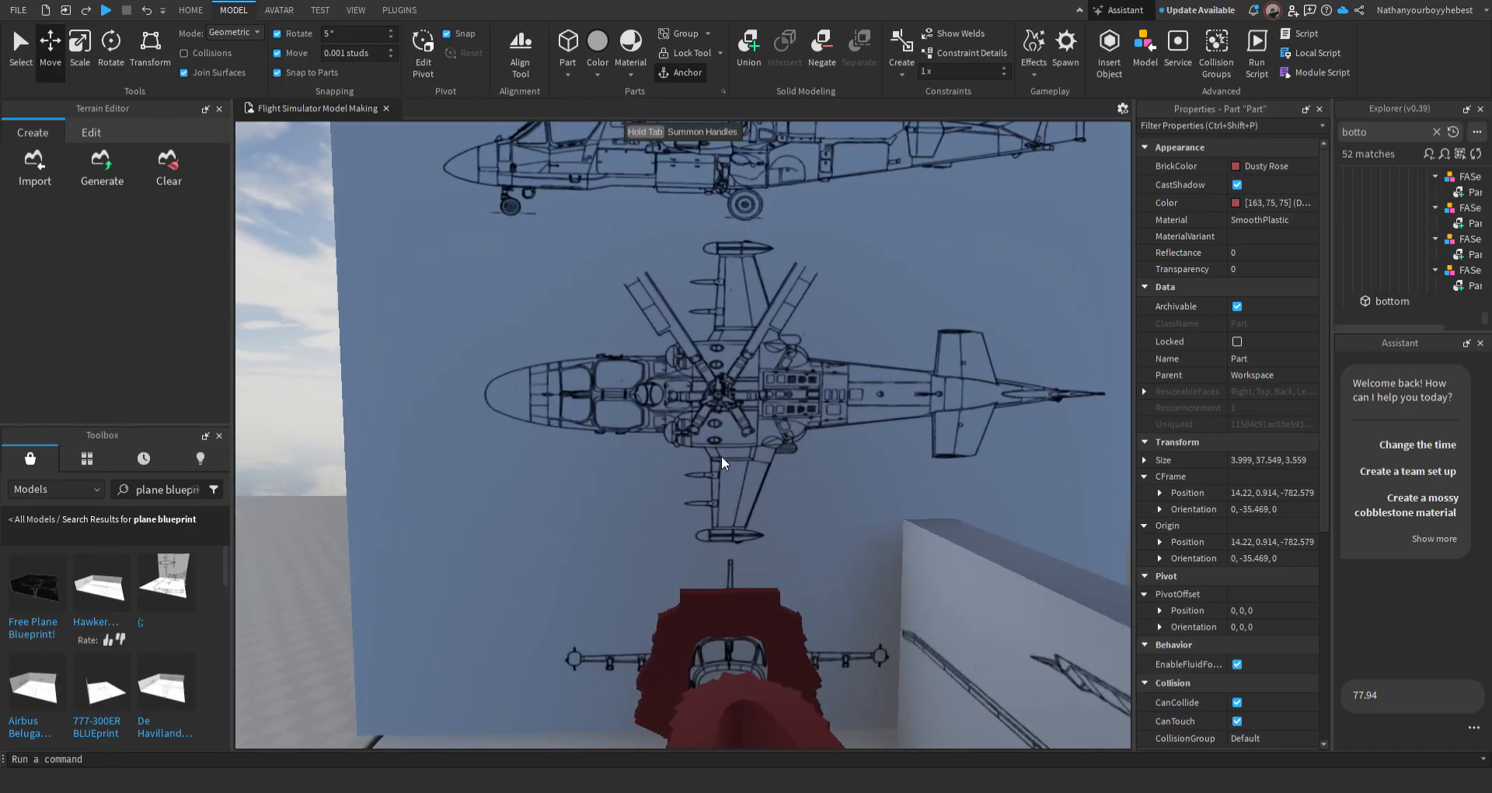
{"action": "right_click_drag", "start_coordinate": [878, 541], "coordinate": [878, 541]}
{"action": "key", "text": "s"}
{"action": "key", "text": "s"}
{"action": "key", "text": "a"}
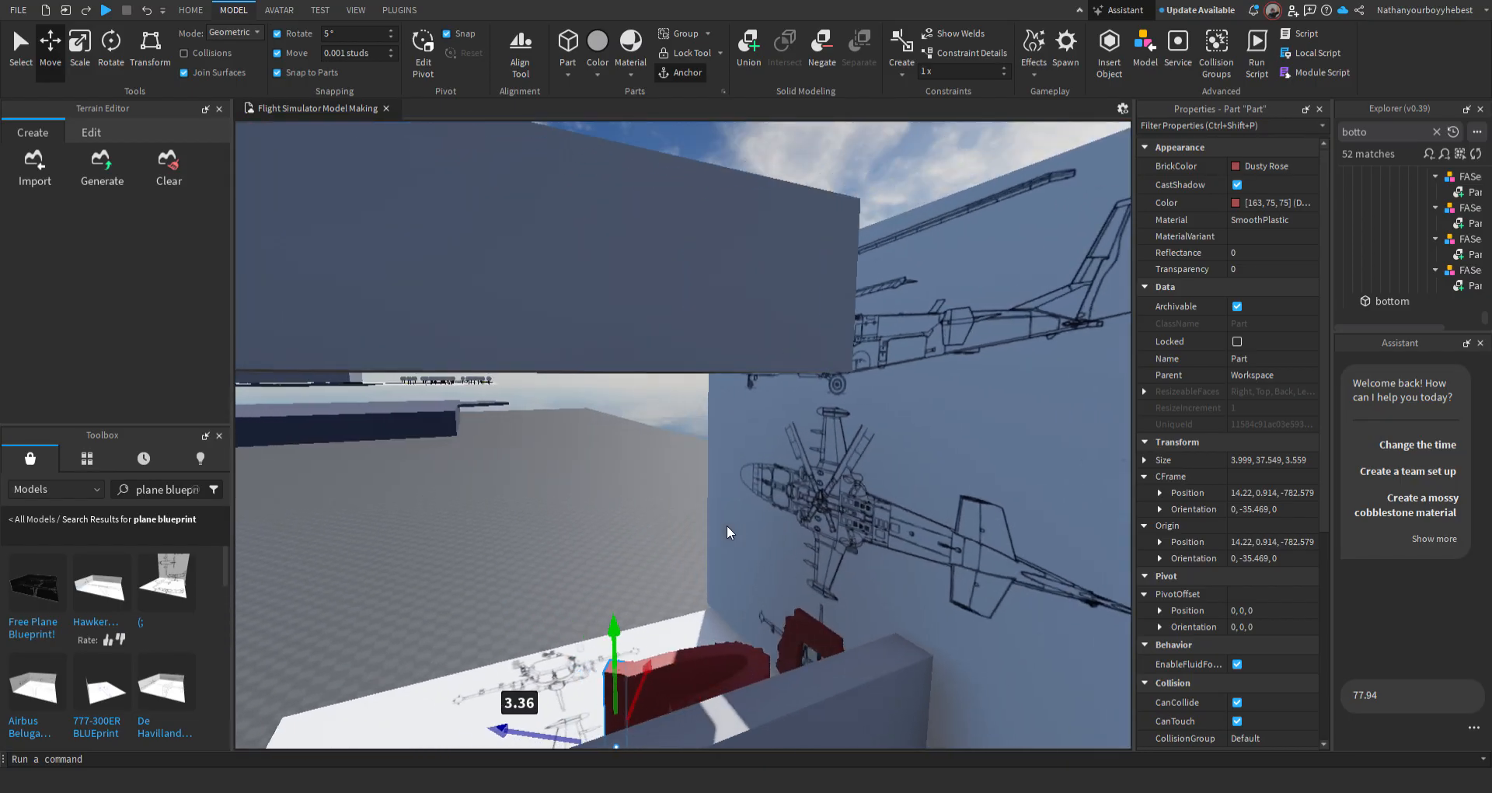
{"action": "key", "text": "w"}
{"action": "right_click_drag", "start_coordinate": [734, 533], "coordinate": [734, 534]}
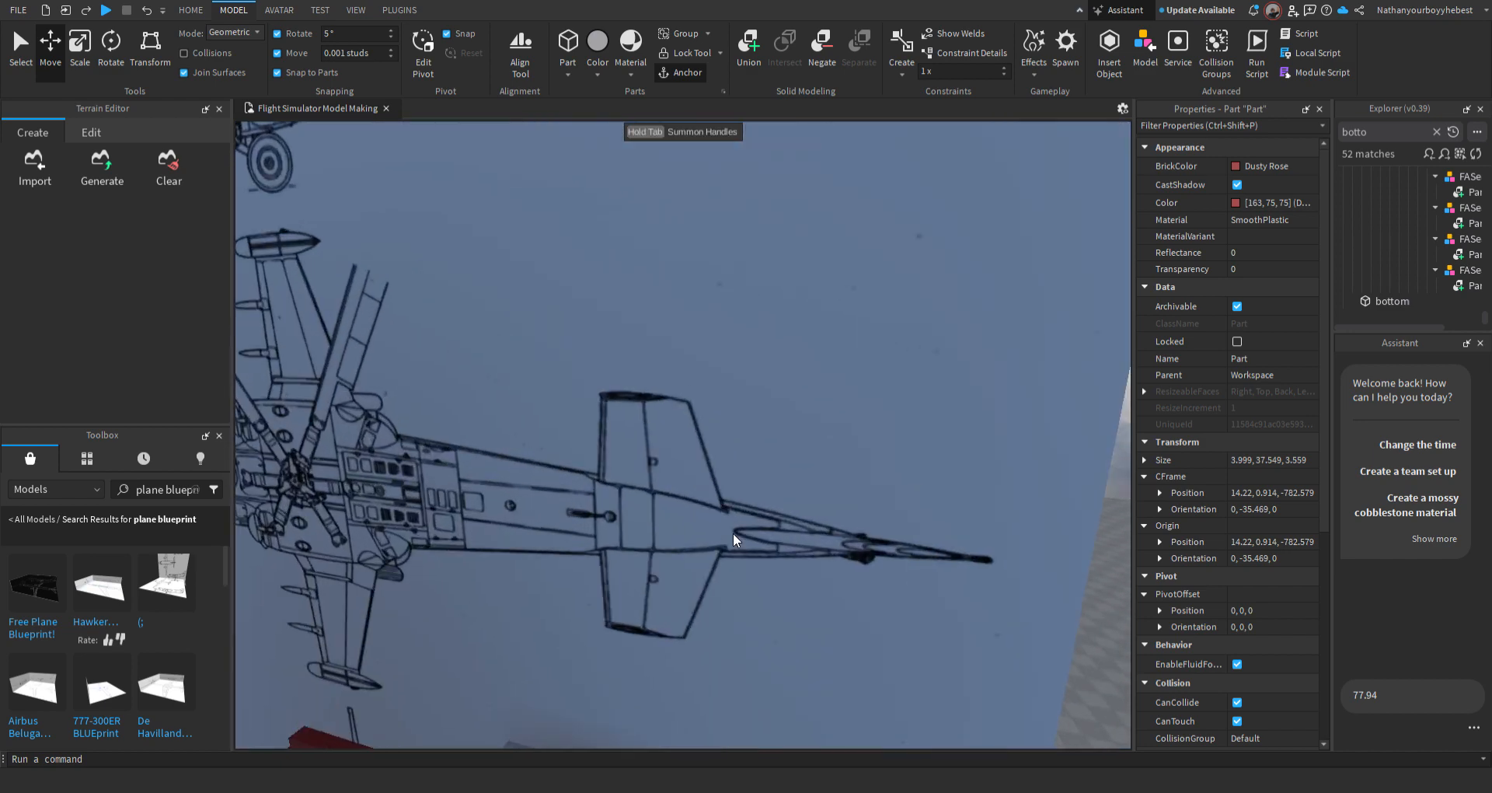
{"action": "key", "text": "a"}
{"action": "scroll", "coordinate": [734, 533], "scroll_direction": "up", "scroll_amount": 2}
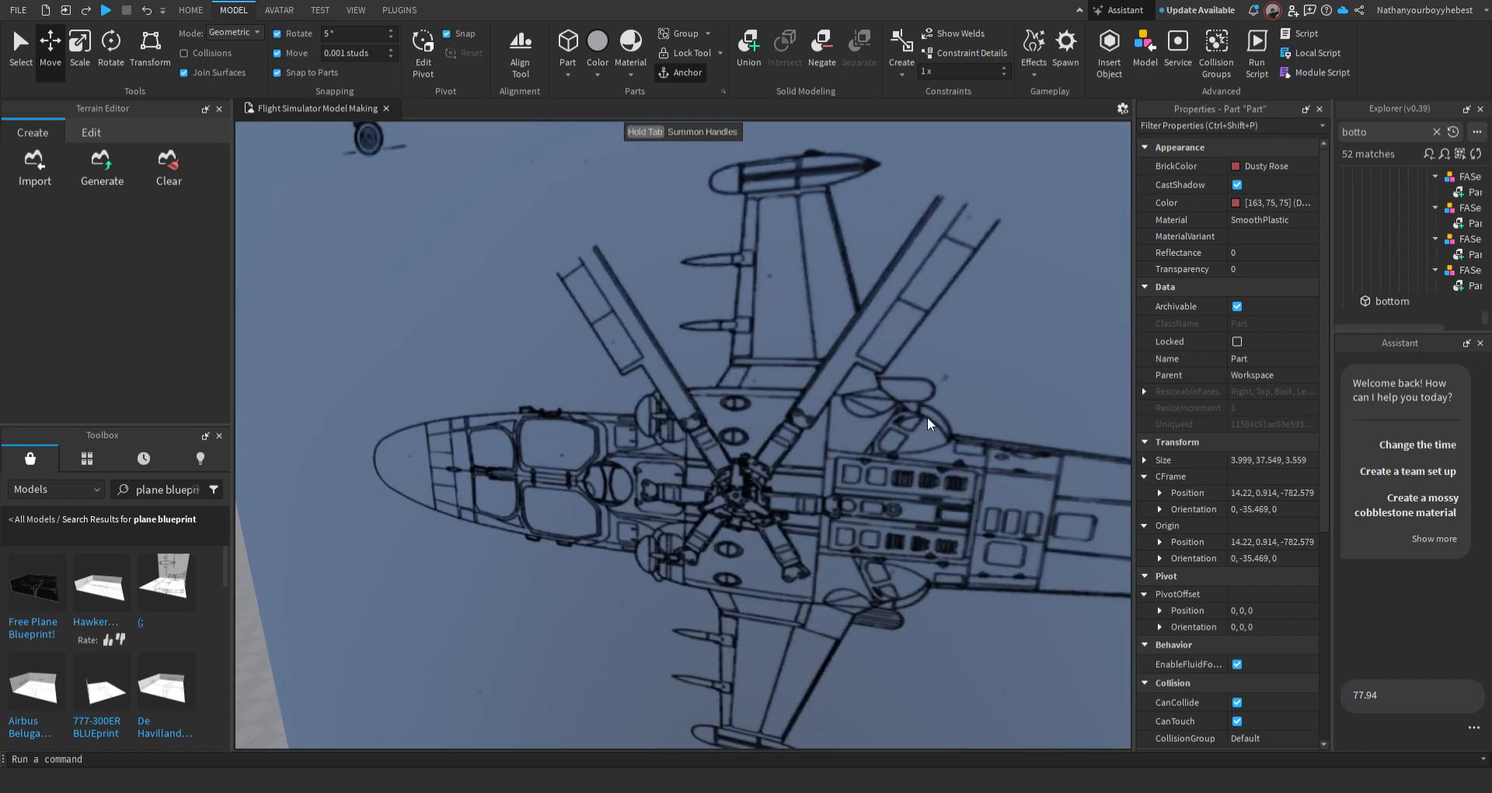
Select the large gray union floating above the helicopter blueprint and move it down 77.94 studs
{"action": "key", "text": "s"}
{"action": "right_click_drag", "start_coordinate": [978, 440], "coordinate": [977, 440]}
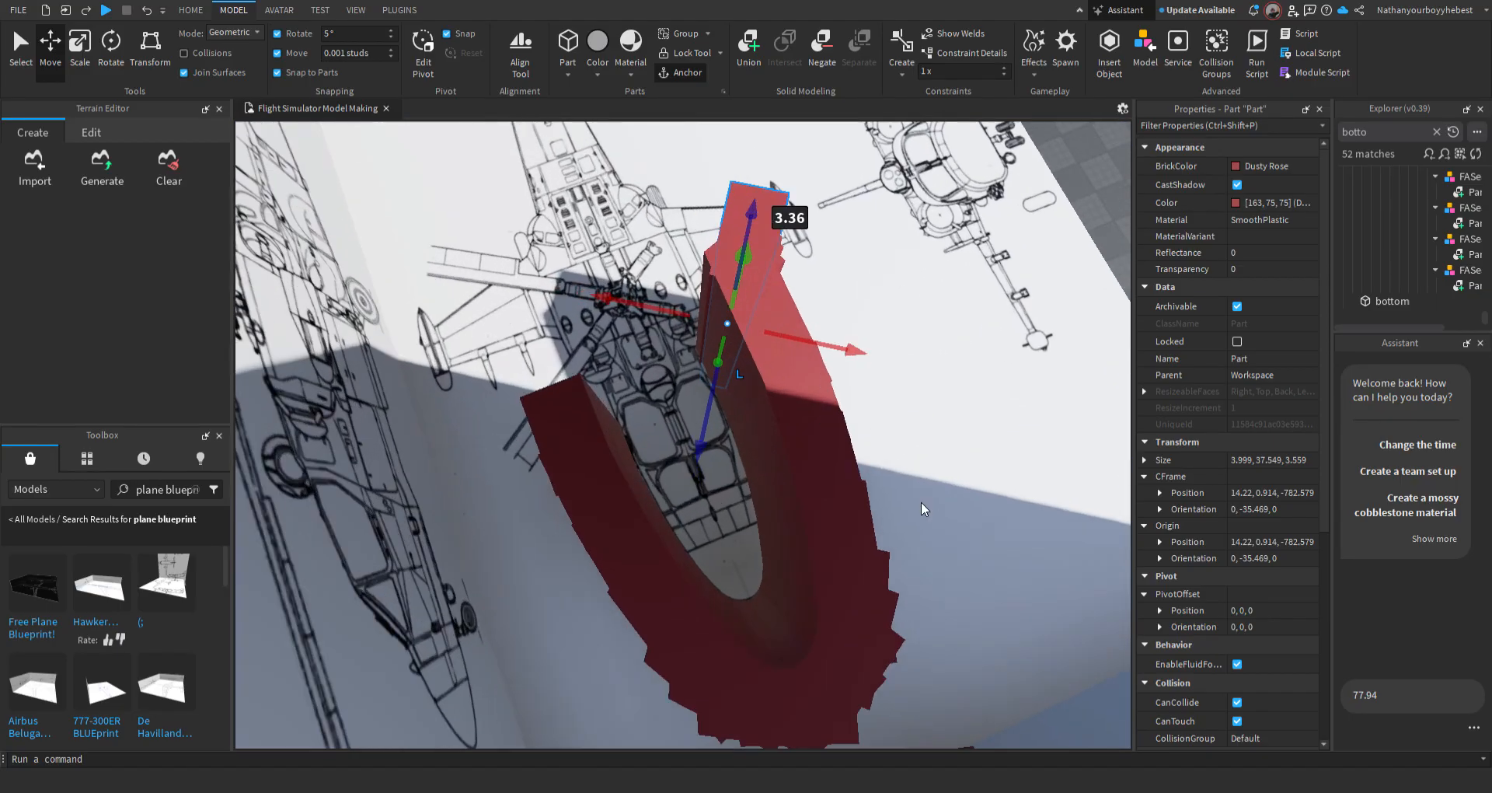
{"action": "key", "text": "w"}
{"action": "key", "text": "w"}
{"action": "left_click", "coordinate": [691, 360]}
{"action": "right_click_drag", "start_coordinate": [692, 358], "coordinate": [692, 358]}
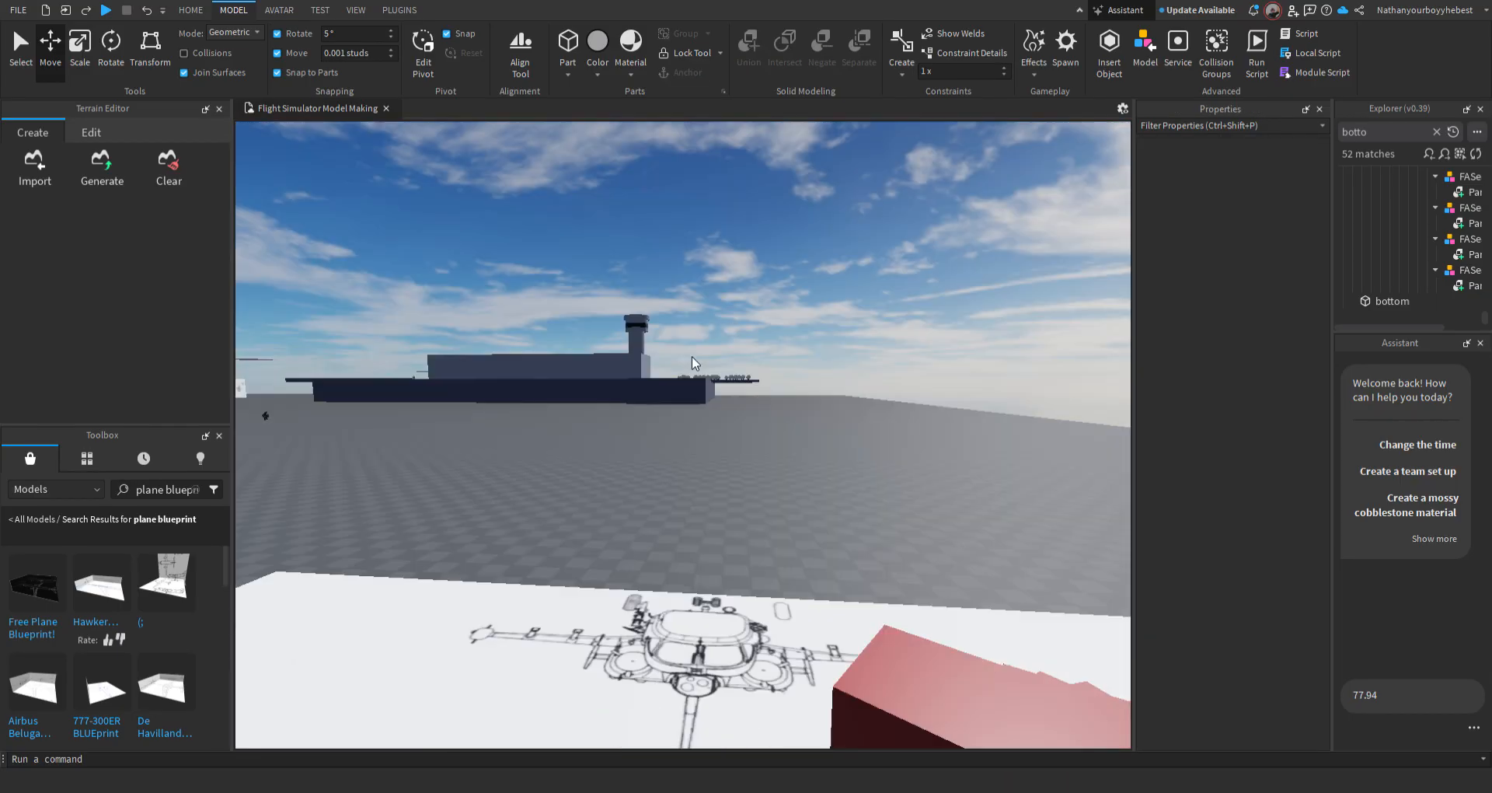
{"action": "key", "text": "w"}
{"action": "key", "text": "s"}
{"action": "left_click", "coordinate": [702, 358]}
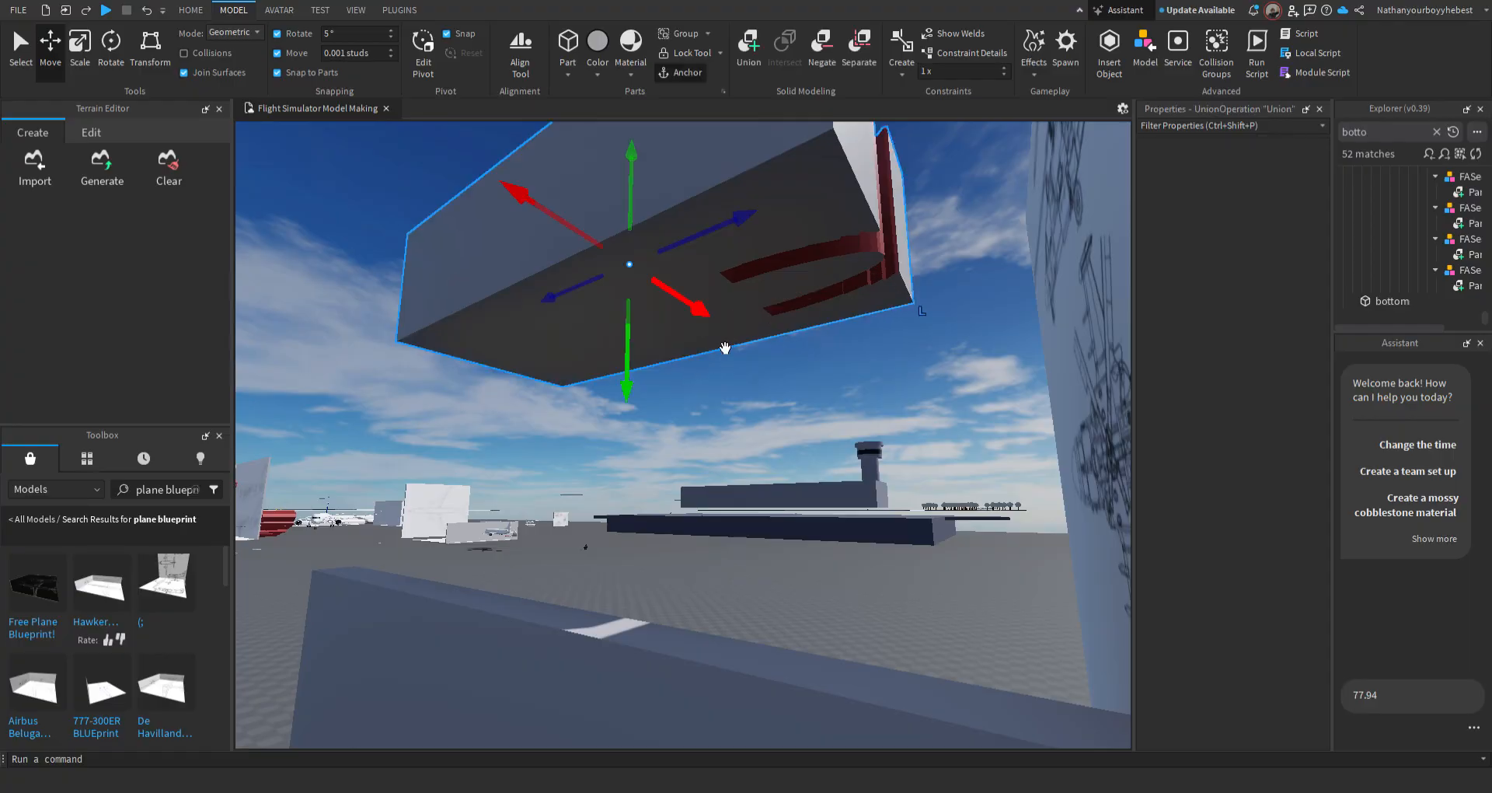
{"action": "key", "text": "w"}
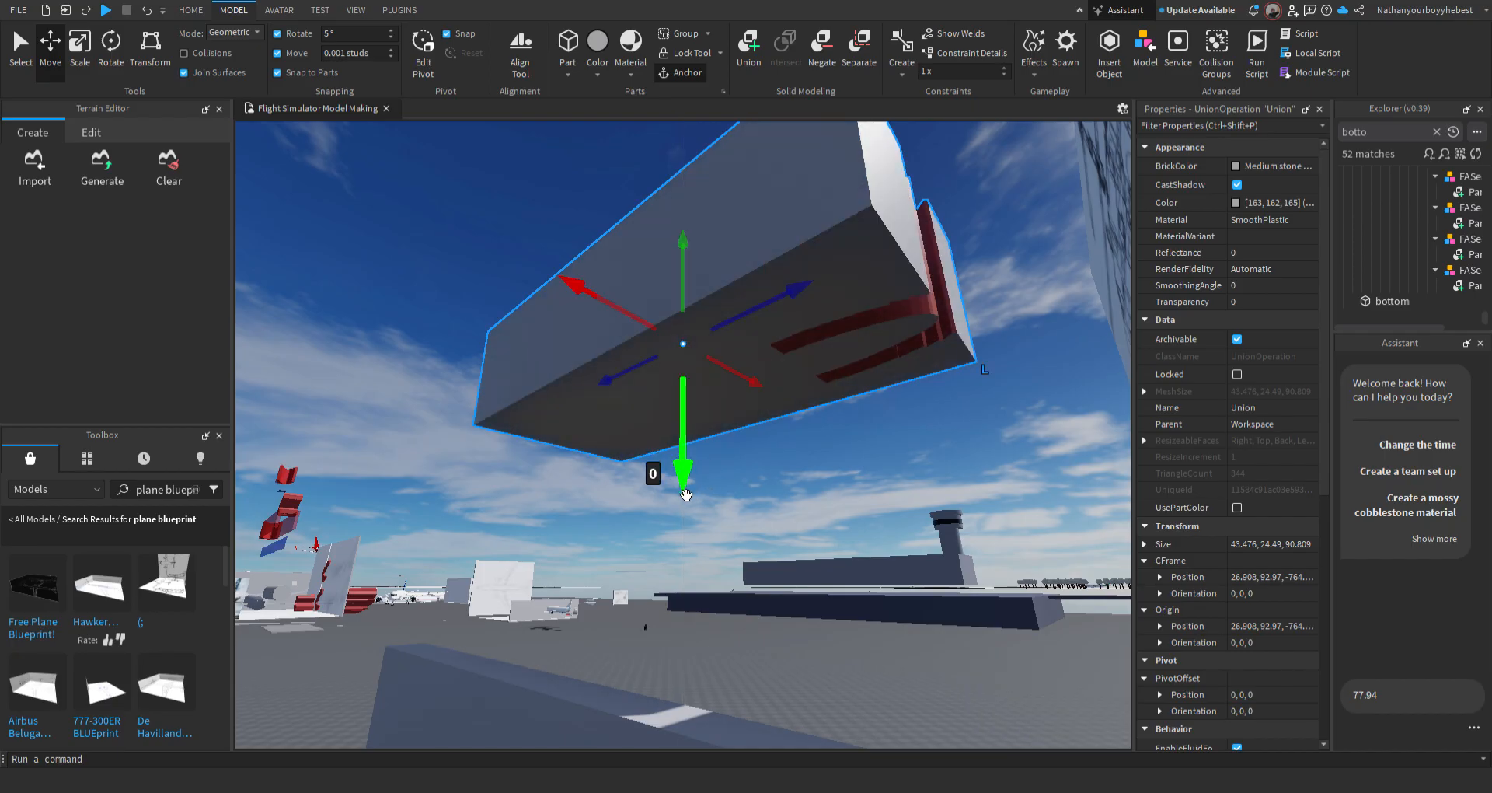
{"action": "key", "text": "BackSpace"}
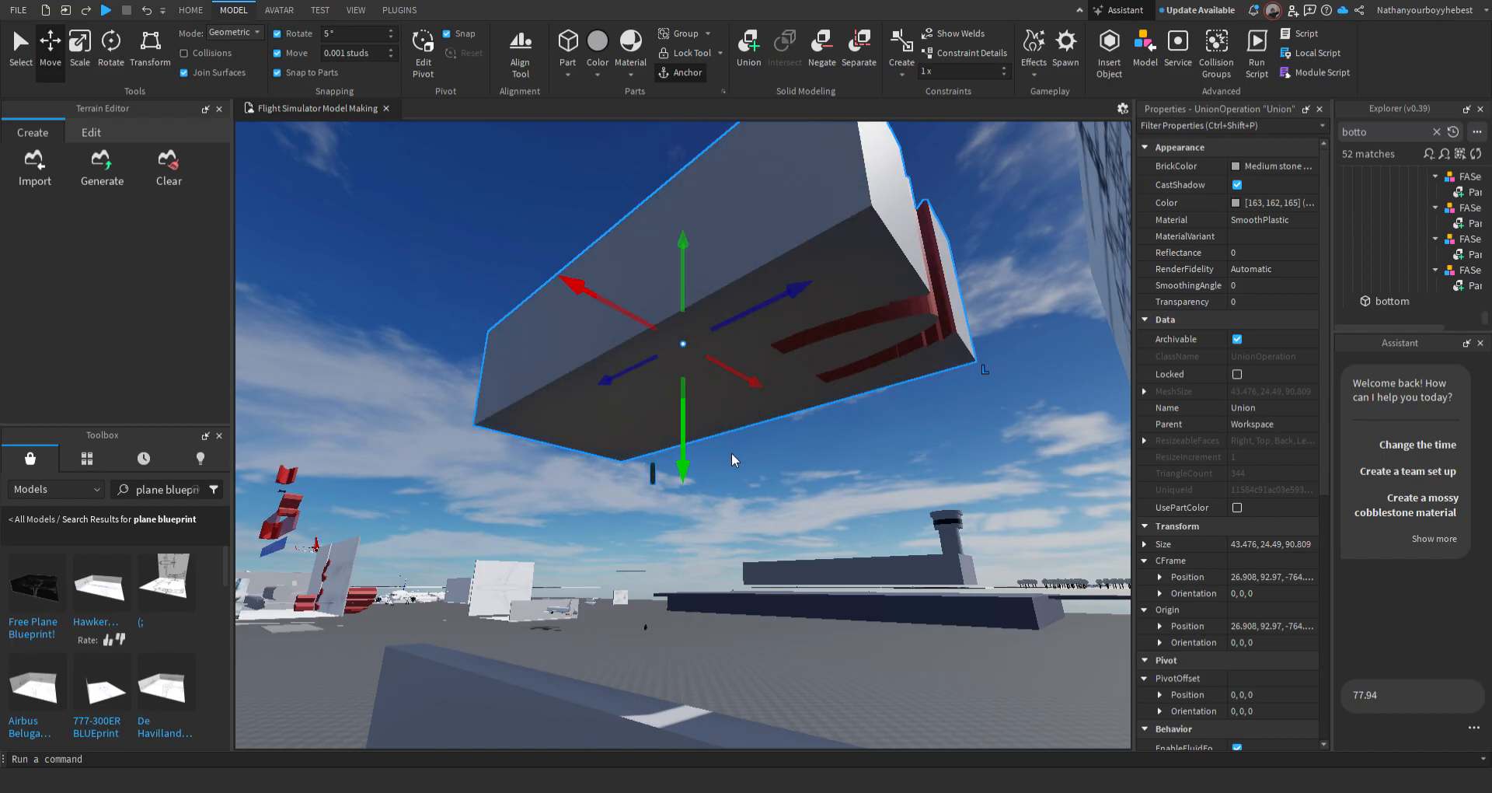
{"action": "type", "text": "77.94"}
{"action": "key", "text": "Return"}
Move the gray union up 100 studs, clear of the red parts and the blueprints
{"action": "right_click_drag", "start_coordinate": [792, 544], "coordinate": [792, 548]}
{"action": "key", "text": "s"}
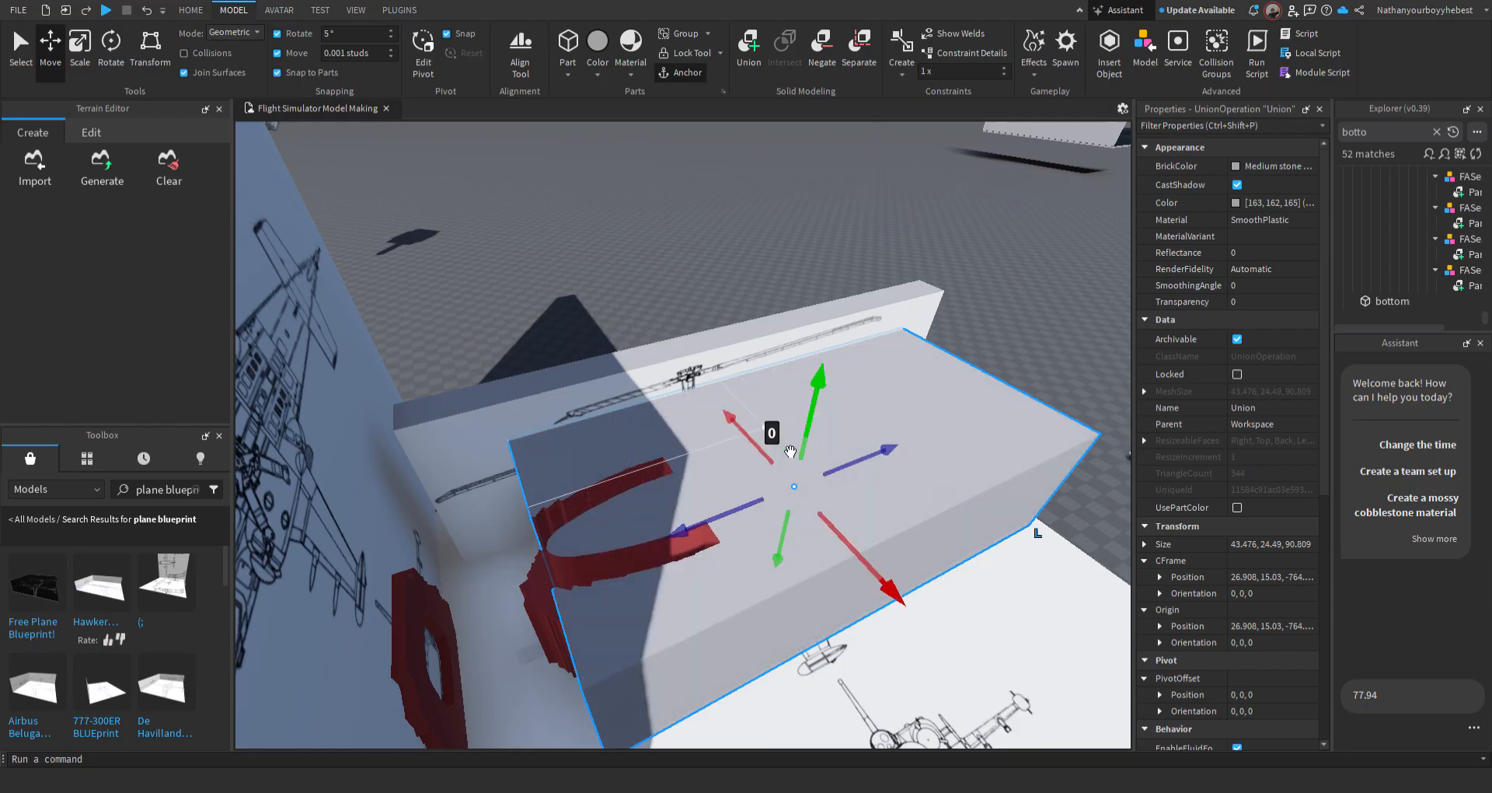
{"action": "type", "text": "100"}
{"action": "key", "text": "Return"}
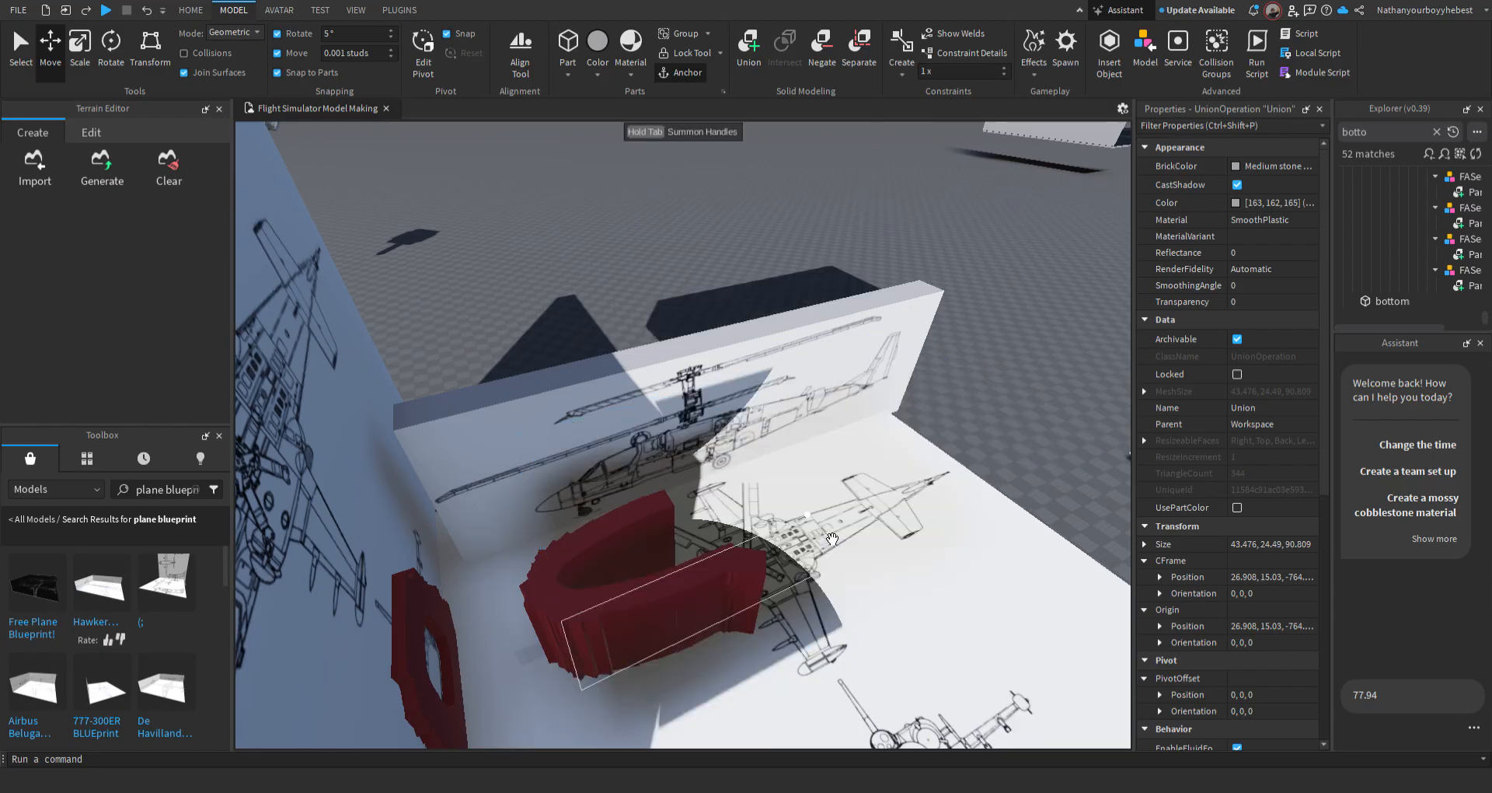
{"action": "right_click_drag", "start_coordinate": [816, 506], "coordinate": [818, 505]}
{"action": "scroll", "coordinate": [503, 448], "scroll_direction": "down", "scroll_amount": 3}
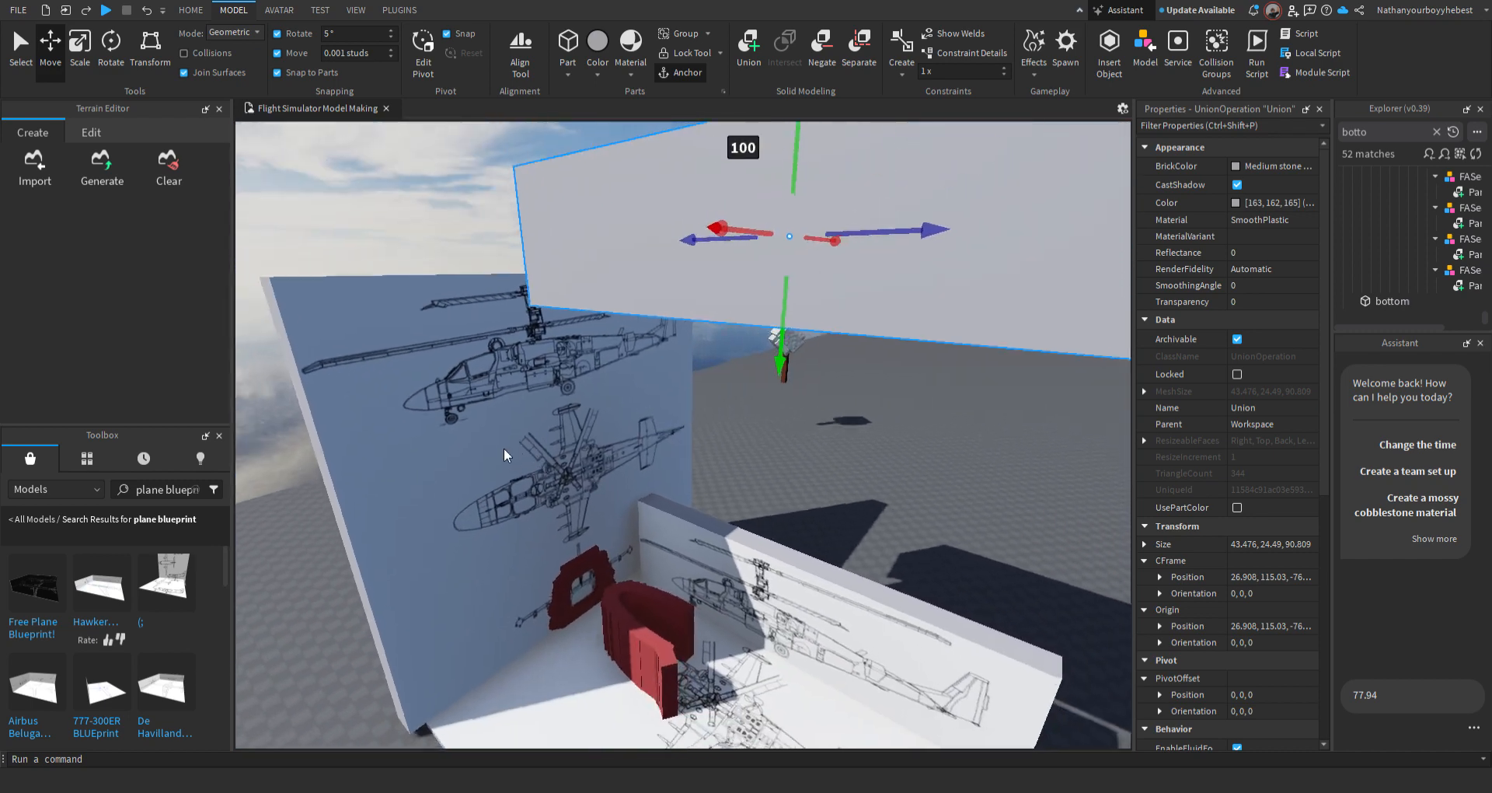
{"action": "right_click_drag", "start_coordinate": [504, 447], "coordinate": [503, 447]}
{"action": "scroll", "coordinate": [558, 431], "scroll_direction": "down", "scroll_amount": 3}
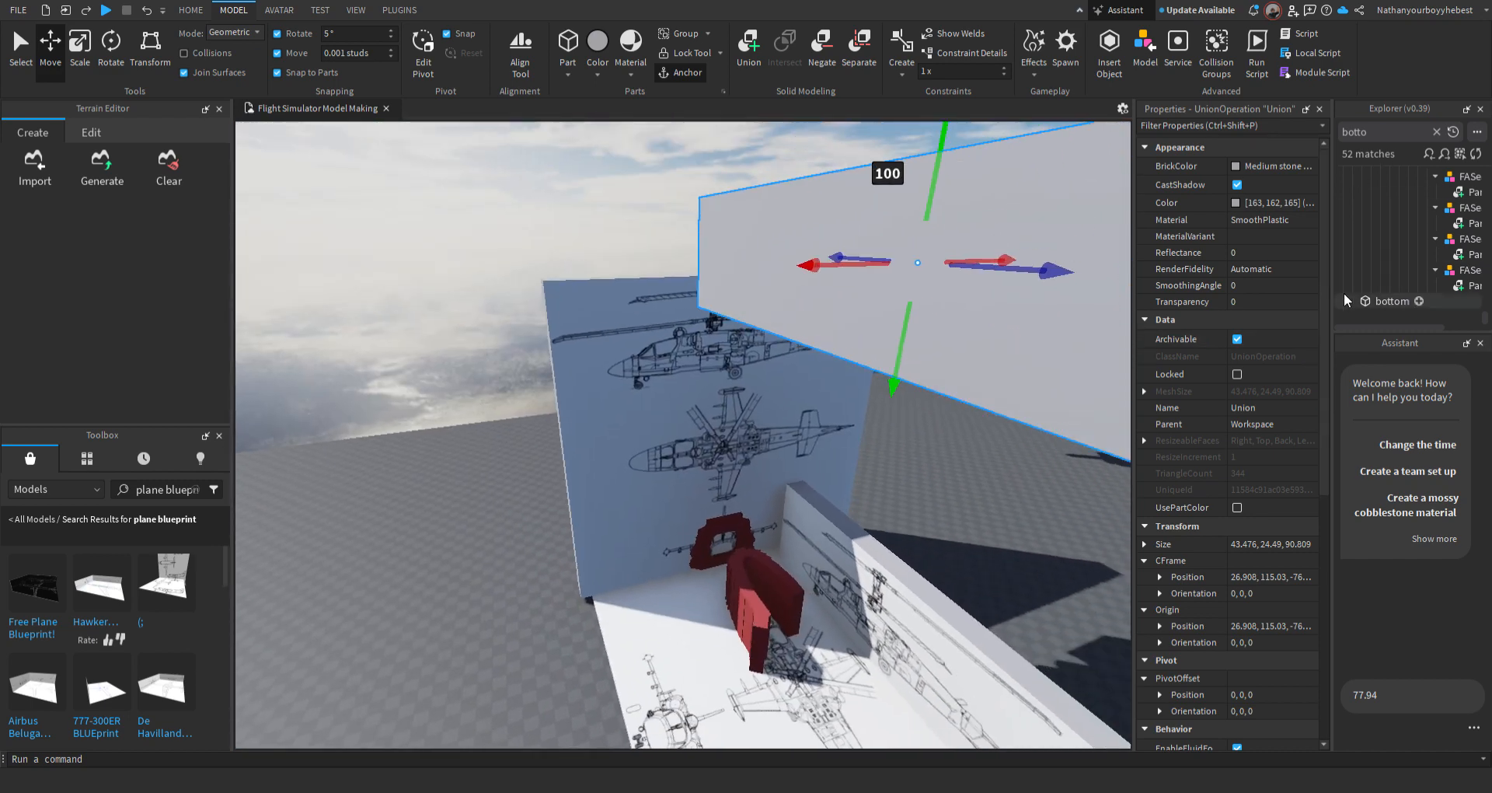
Select the seven angled, overlapping red parts between the cockpit and the helicopter's wing and delete them
{"action": "left_click", "coordinate": [911, 495]}
{"action": "scroll", "coordinate": [909, 496], "scroll_direction": "up", "scroll_amount": 4}
{"action": "right_click_drag", "start_coordinate": [909, 496], "coordinate": [874, 520]}
{"action": "scroll", "coordinate": [873, 520], "scroll_direction": "up", "scroll_amount": 3}
{"action": "scroll", "coordinate": [873, 520], "scroll_direction": "up", "scroll_amount": 4}
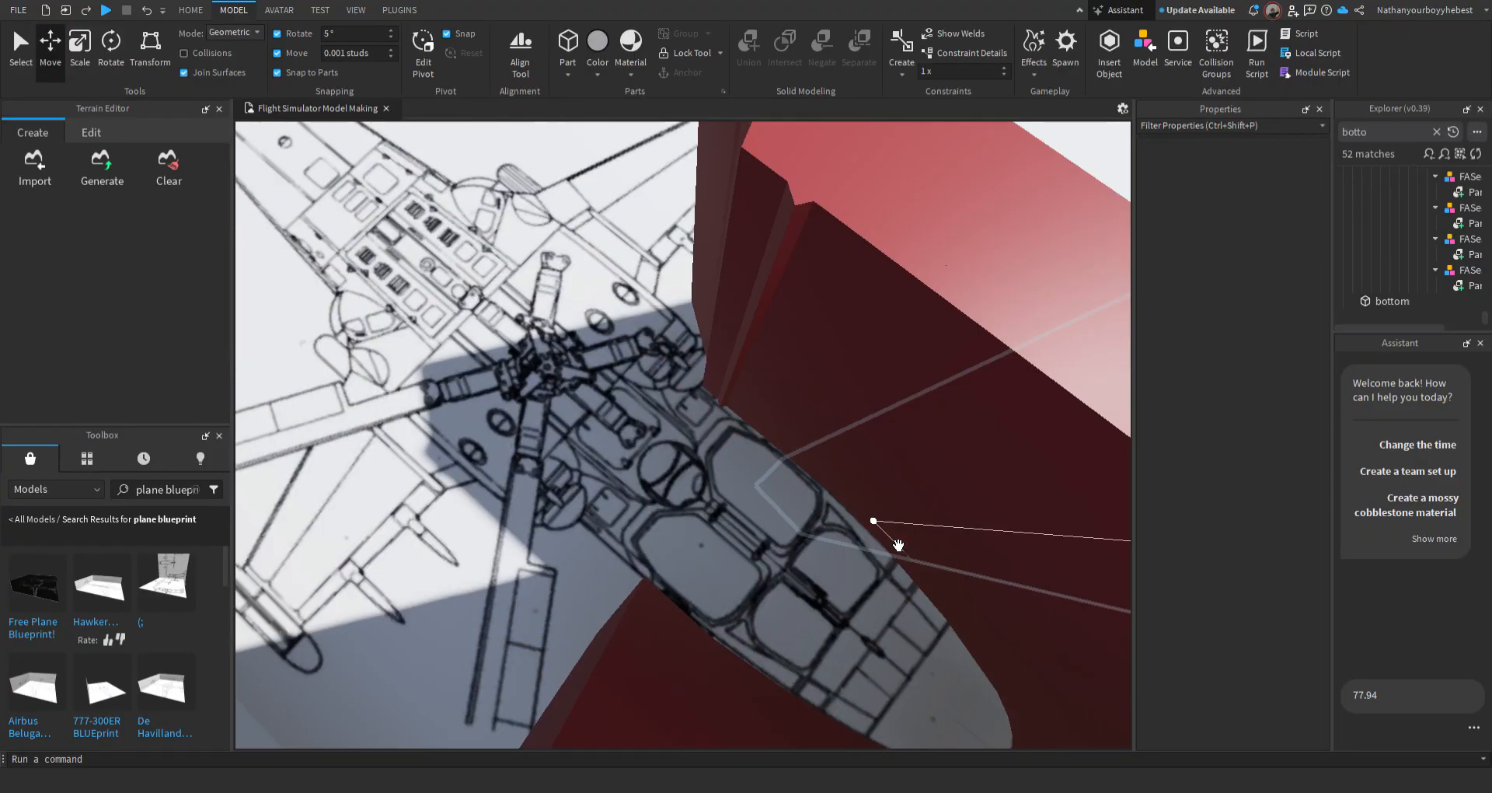
{"action": "key", "text": "e"}
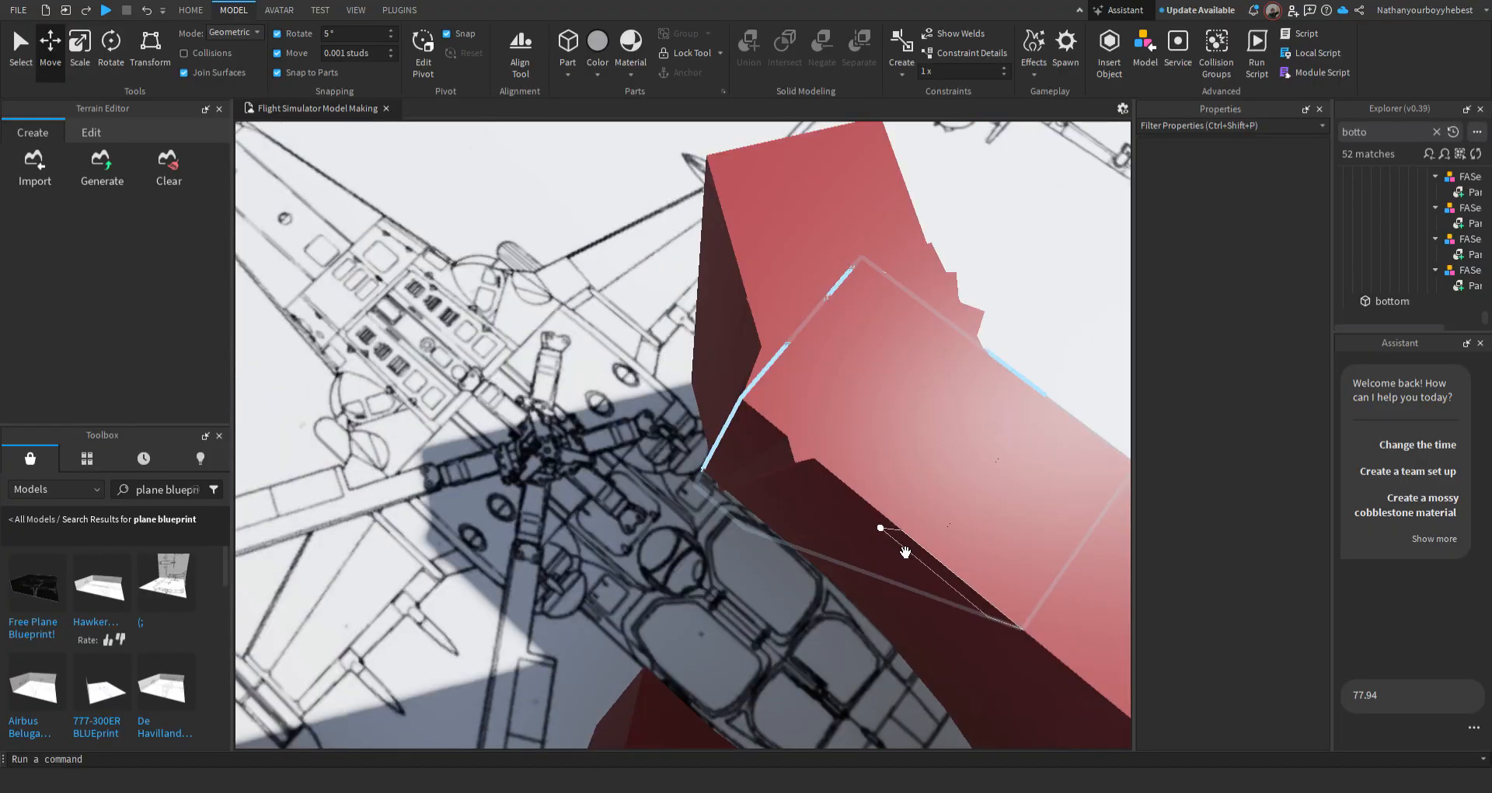
{"action": "right_click_drag", "start_coordinate": [752, 426], "coordinate": [752, 426]}
{"action": "scroll", "coordinate": [728, 404], "scroll_direction": "up", "scroll_amount": 3}
{"action": "key", "text": "d"}
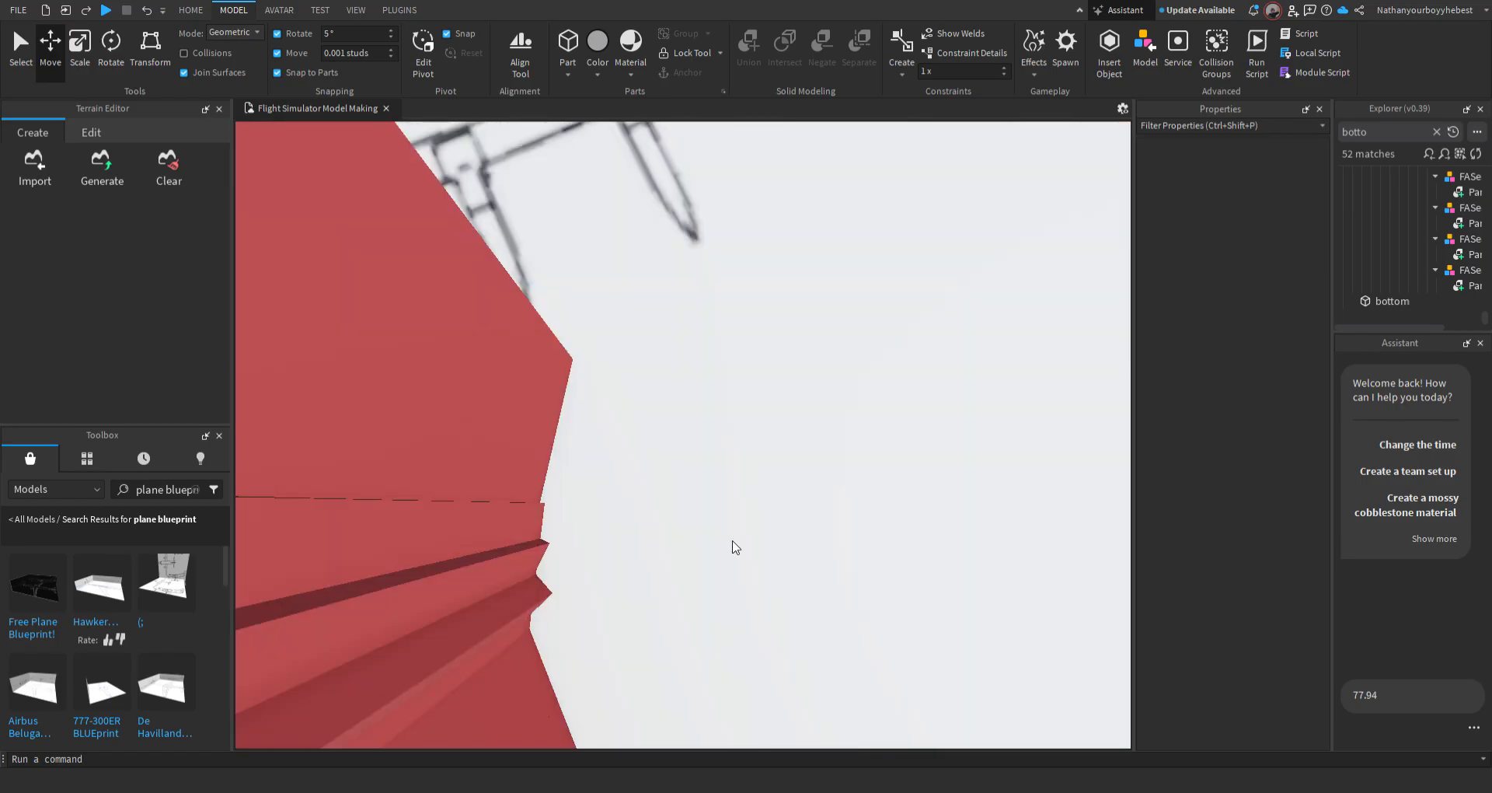
{"action": "right_click_drag", "start_coordinate": [706, 645], "coordinate": [708, 626]}
{"action": "scroll", "coordinate": [719, 657], "scroll_direction": "down", "scroll_amount": 4}
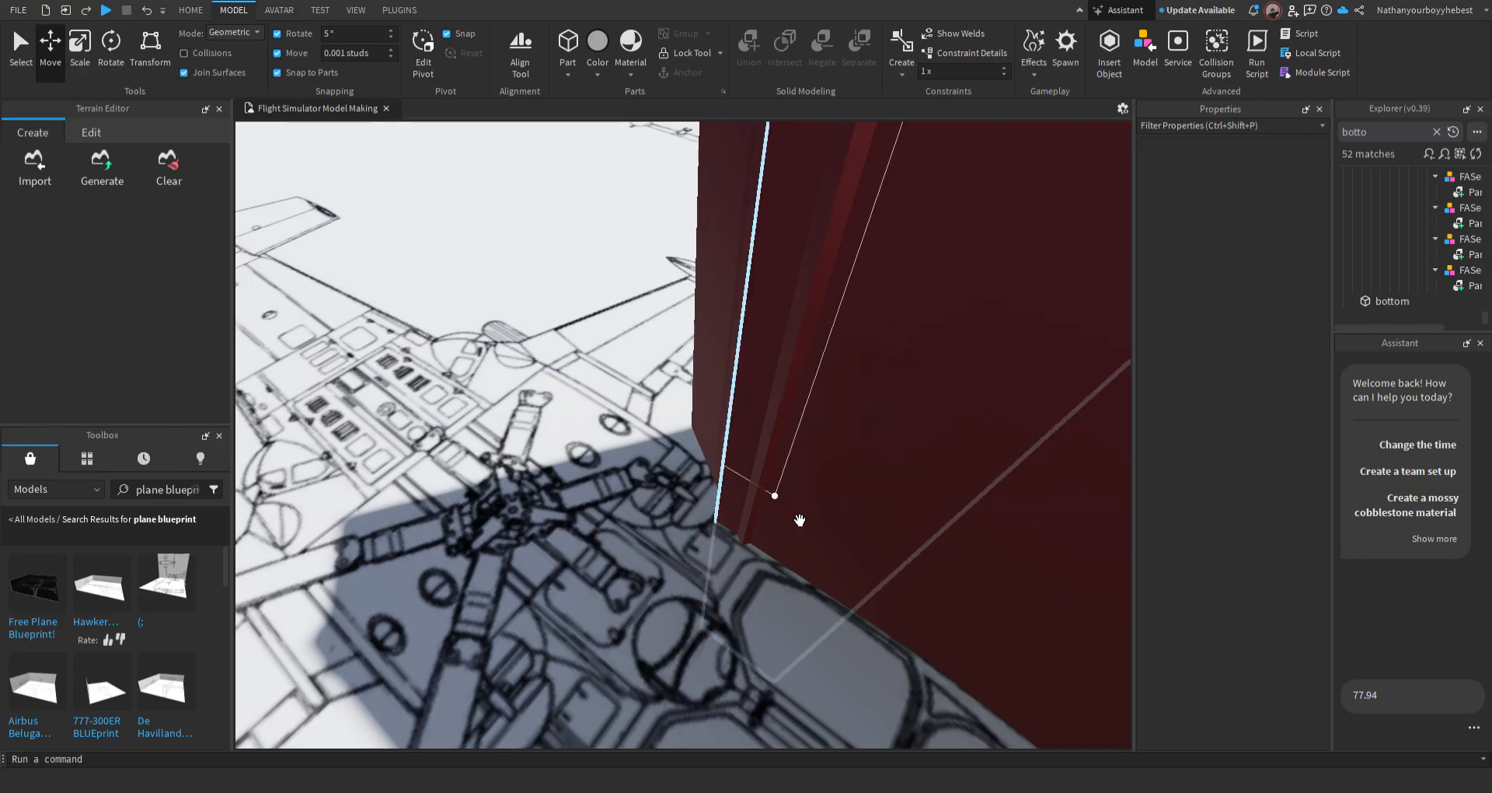
{"action": "right_click_drag", "start_coordinate": [845, 315], "coordinate": [845, 315]}
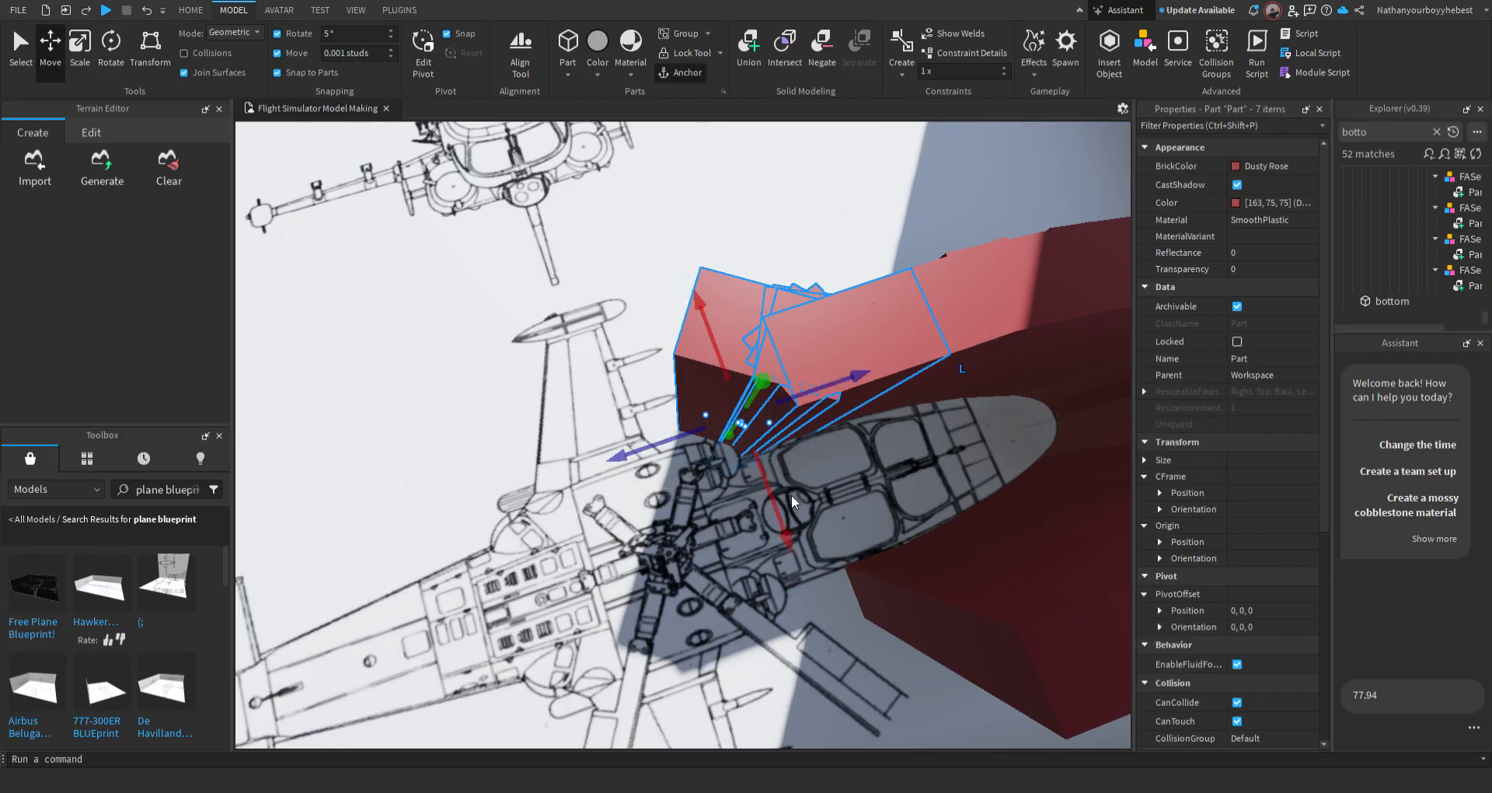
{"action": "key", "text": "Delete"}
{"action": "key", "text": "ctrl+z"}
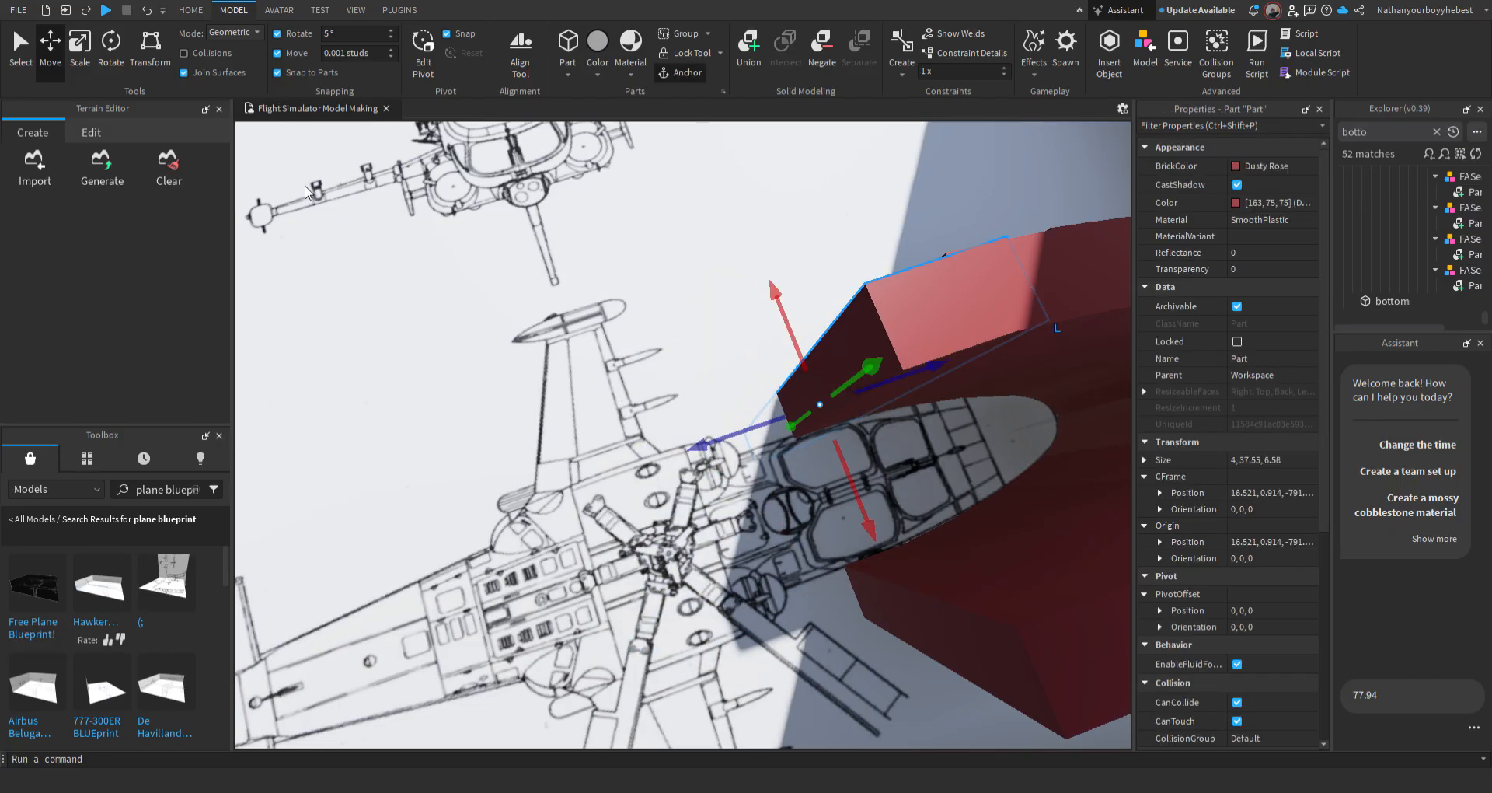
Extend the straight red part beside the cockpit rearward toward the wing to a length of 16.144 studs
{"action": "left_click", "coordinate": [93, 59]}
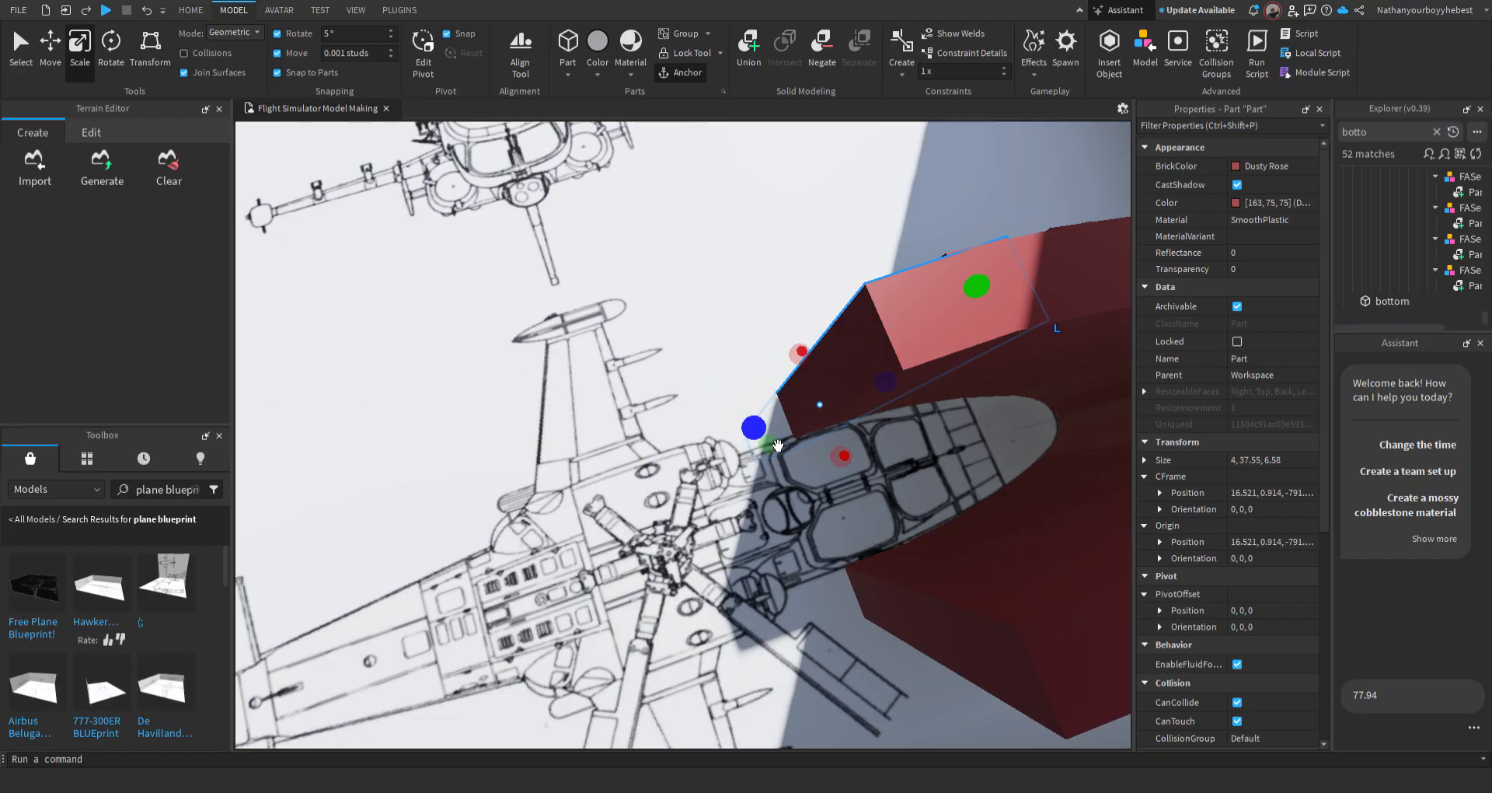
{"action": "left_click_drag", "start_coordinate": [778, 445], "coordinate": [650, 440]}
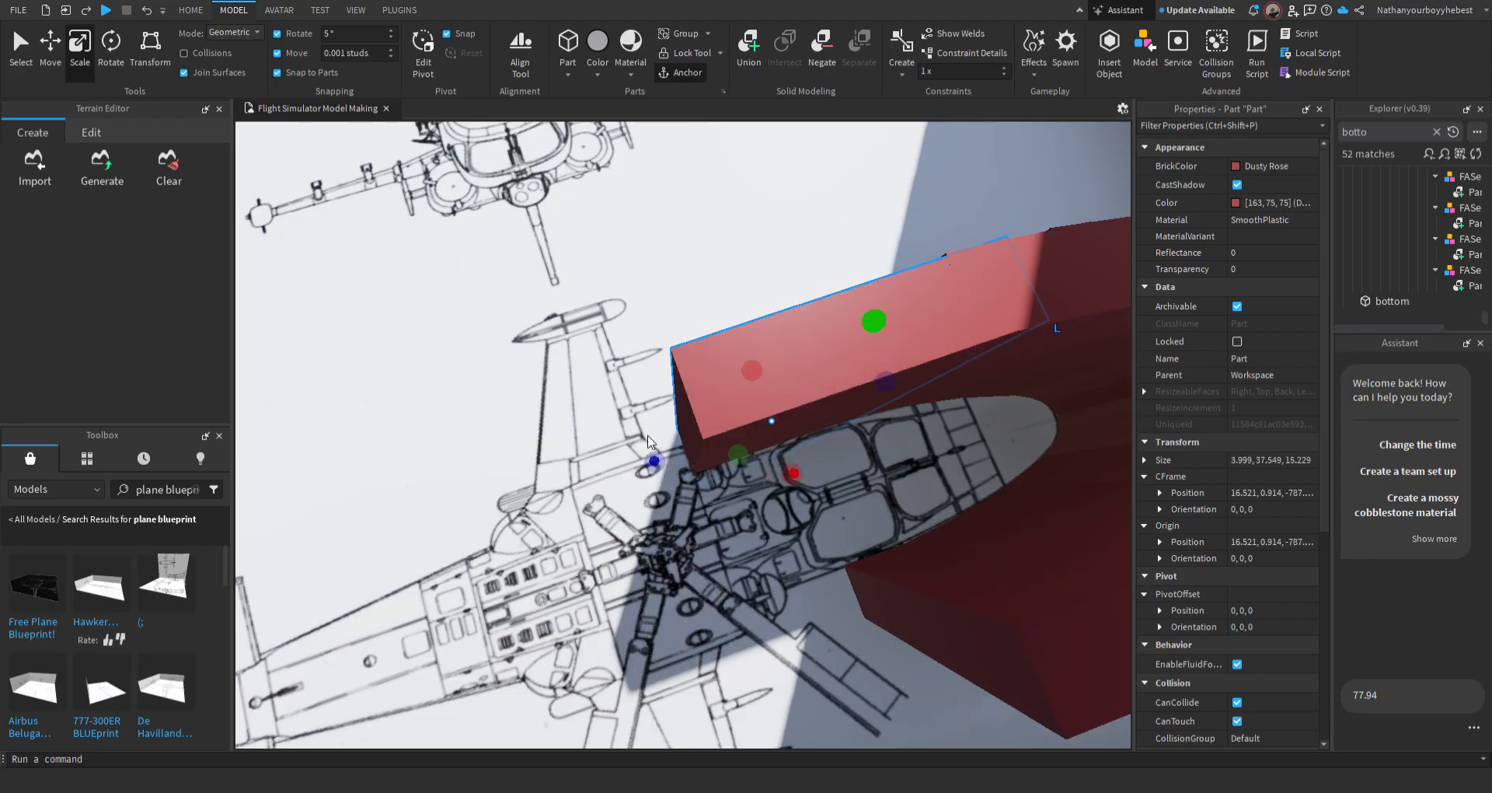
{"action": "right_click_drag", "start_coordinate": [650, 439], "coordinate": [706, 397]}
{"action": "left_click", "coordinate": [706, 396]}
{"action": "scroll", "coordinate": [705, 396], "scroll_direction": "up", "scroll_amount": 3}
{"action": "scroll", "coordinate": [706, 397], "scroll_direction": "up", "scroll_amount": 3}
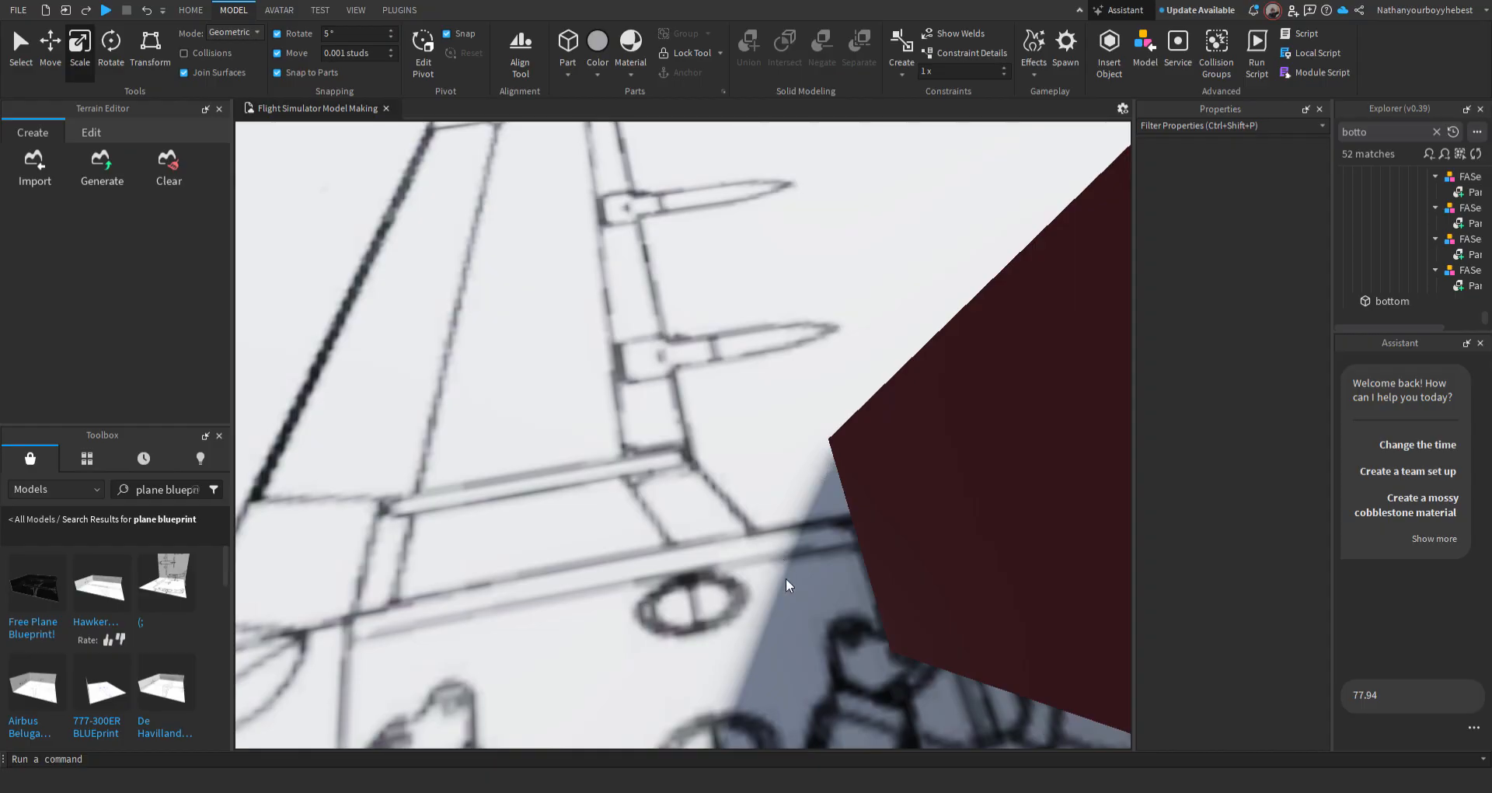
{"action": "left_click", "coordinate": [889, 633]}
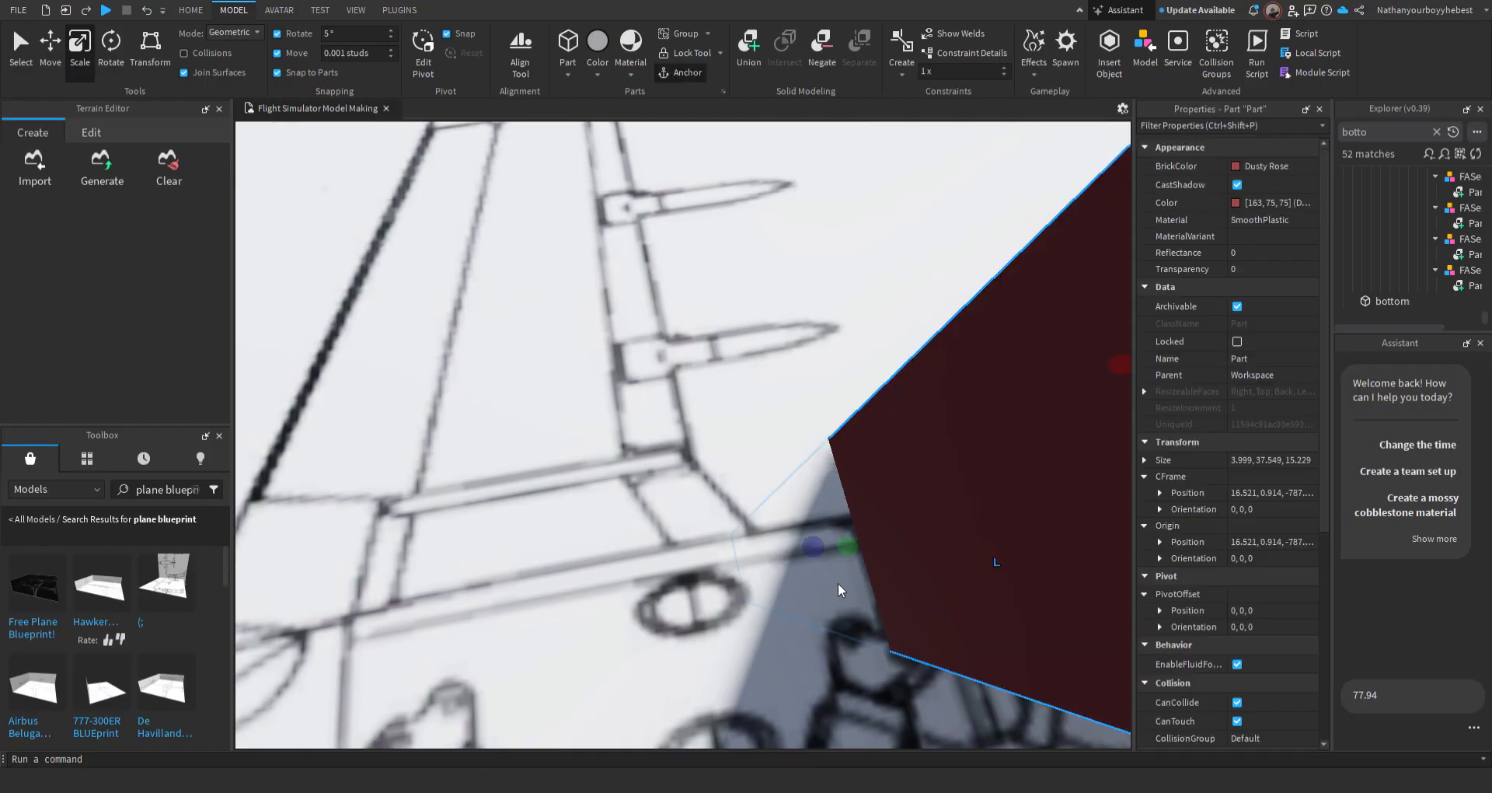
{"action": "right_click_drag", "start_coordinate": [838, 582], "coordinate": [846, 577]}
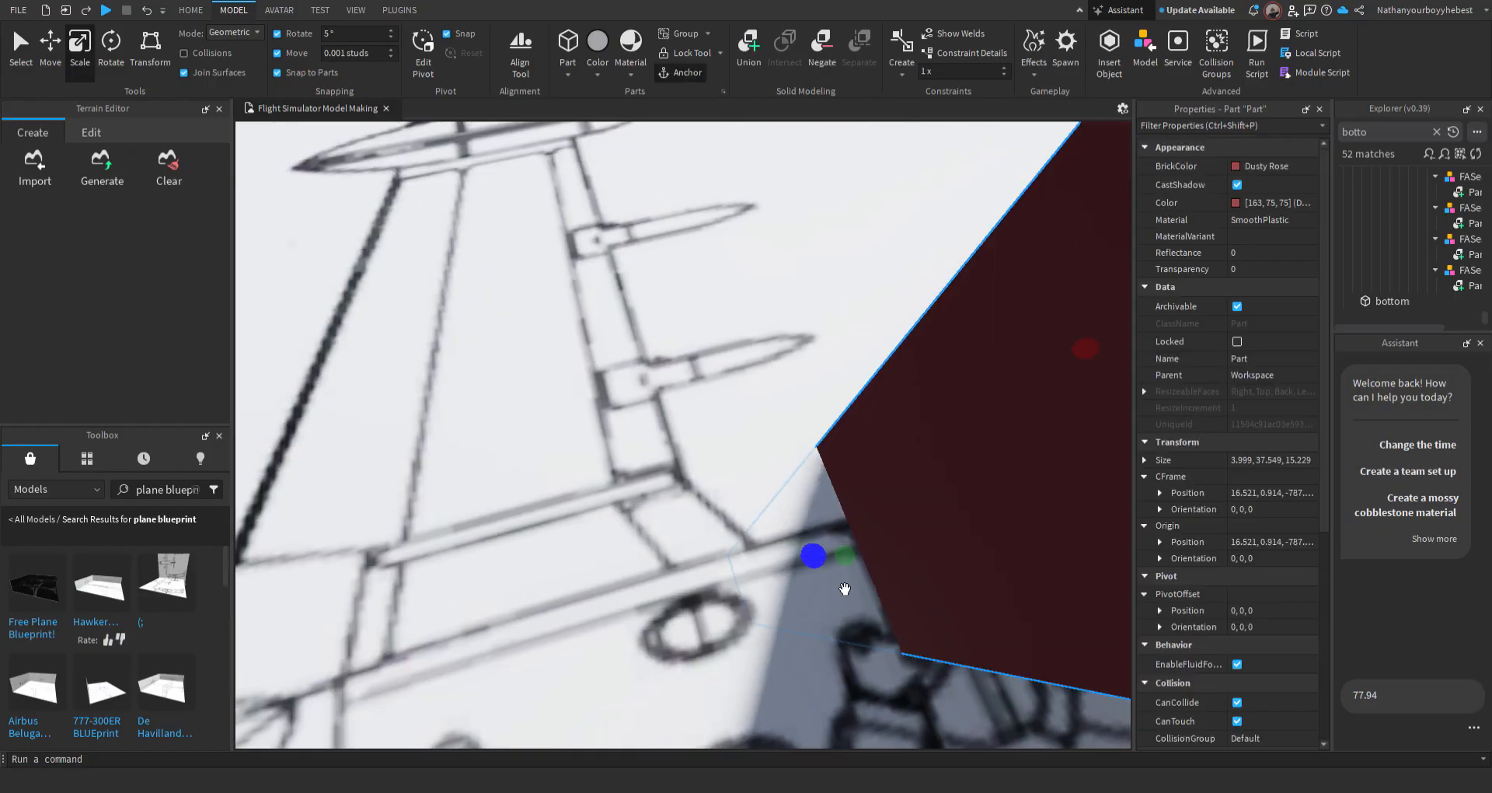
{"action": "left_click_drag", "start_coordinate": [845, 588], "coordinate": [781, 576]}
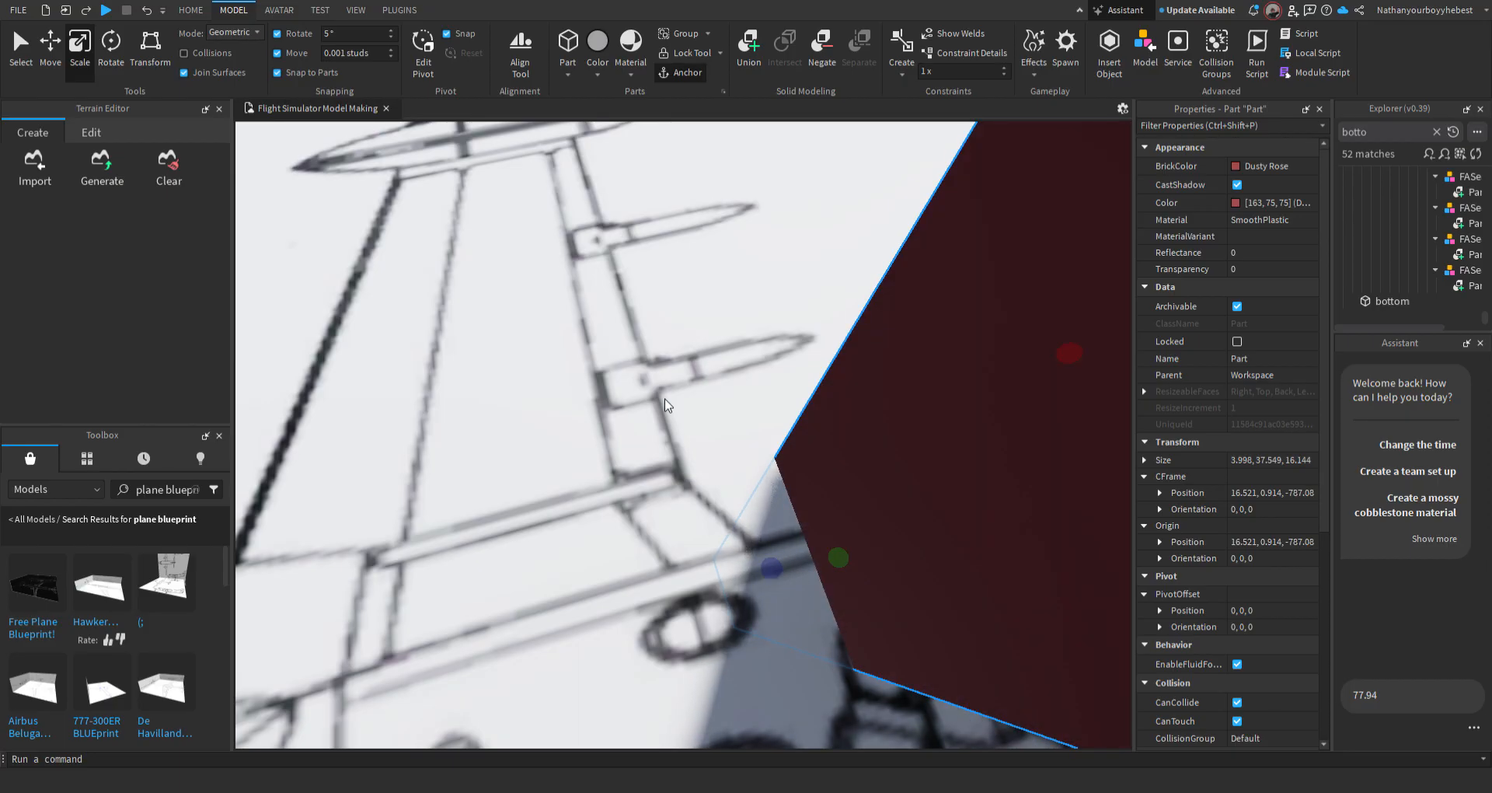
Rotate the lengthened red part about its vertical axis to -55 degrees and move it 5.02 studs toward the wing root
{"action": "scroll", "coordinate": [666, 401], "scroll_direction": "down", "scroll_amount": 5}
{"action": "middle_click_drag", "start_coordinate": [832, 439], "coordinate": [833, 476]}
{"action": "scroll", "coordinate": [673, 401], "scroll_direction": "up", "scroll_amount": 5}
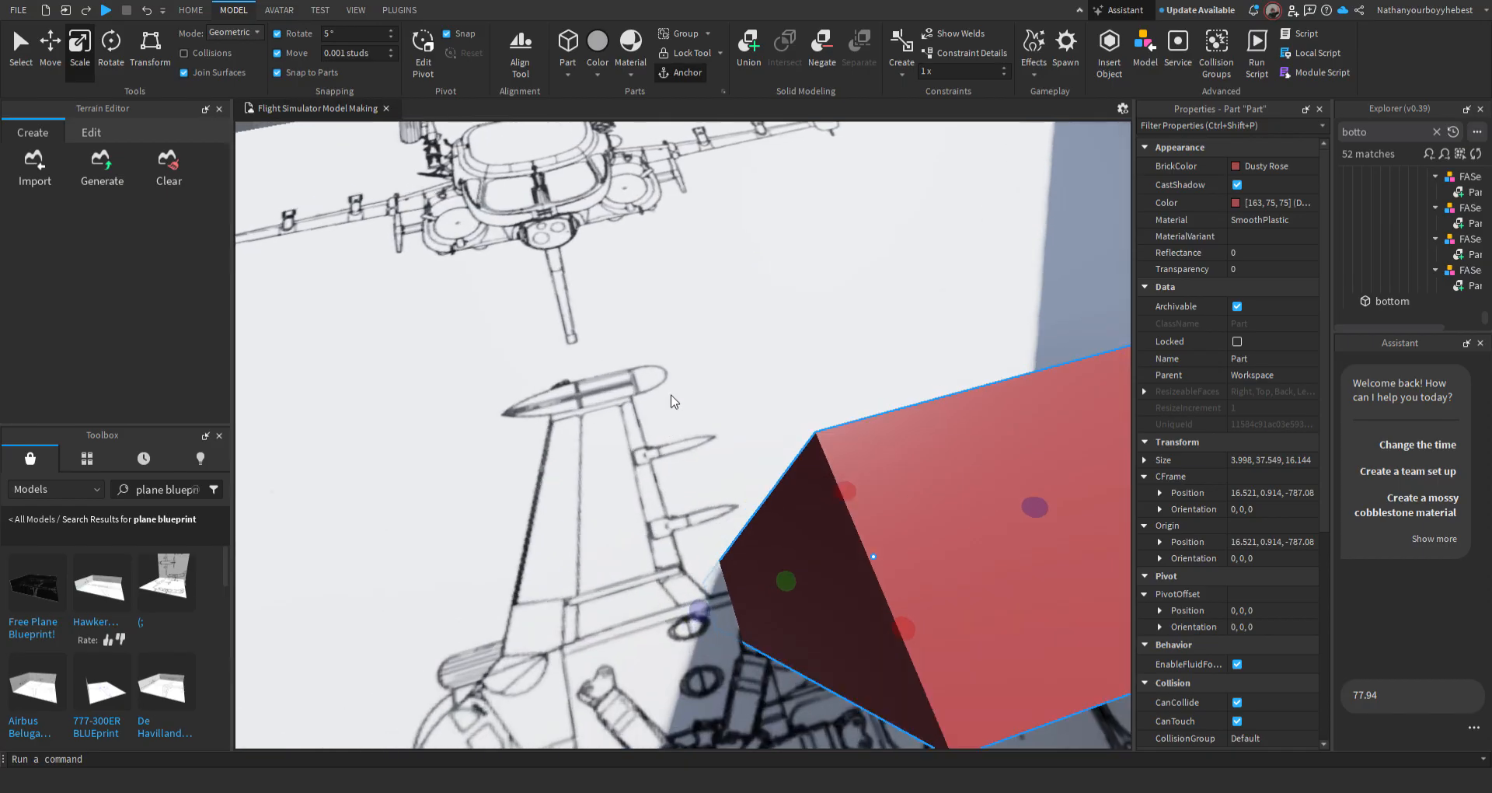
{"action": "scroll", "coordinate": [674, 401], "scroll_direction": "down", "scroll_amount": 5}
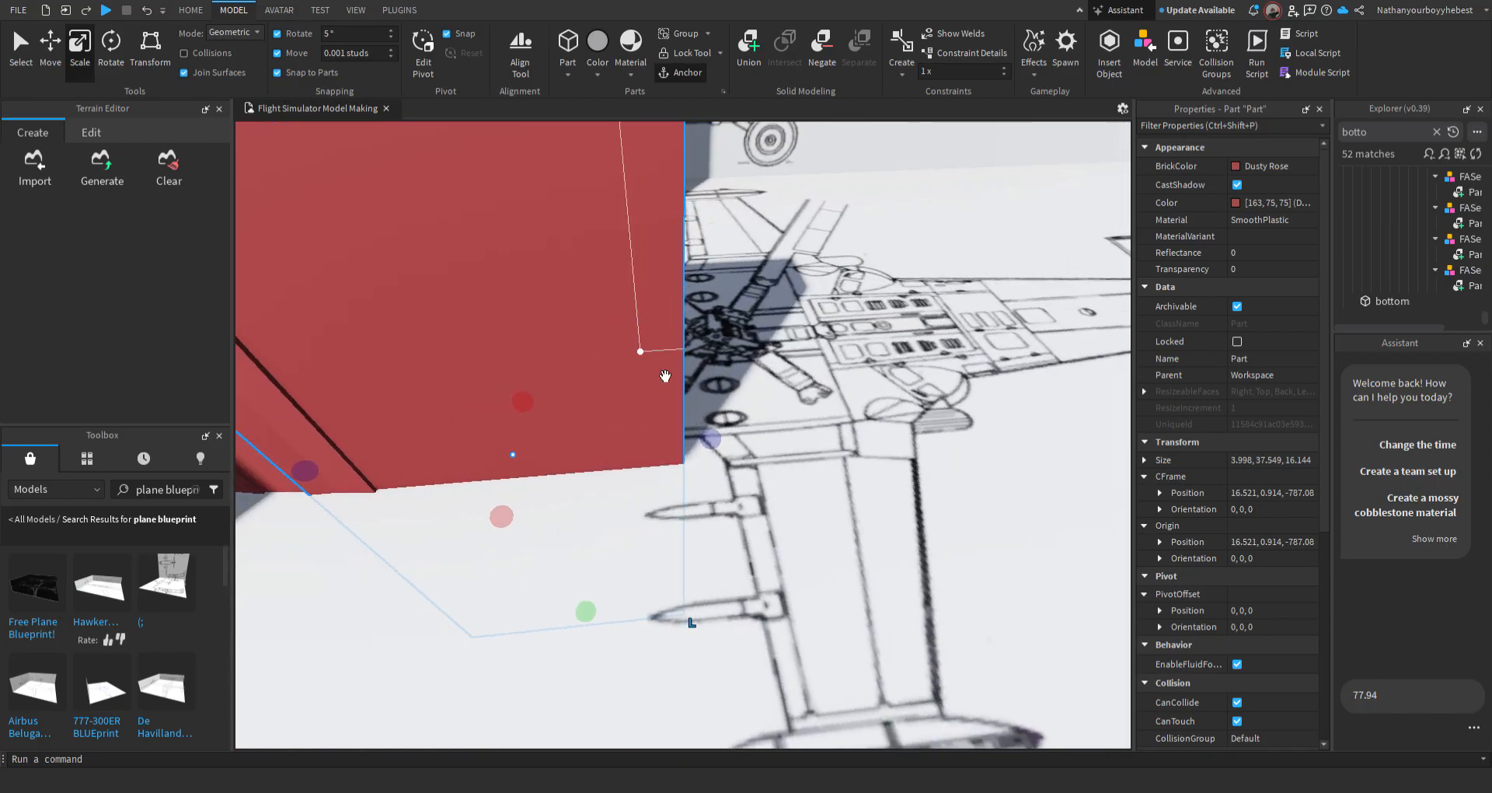
{"action": "key", "text": "e"}
{"action": "right_click_drag", "start_coordinate": [713, 357], "coordinate": [724, 364]}
{"action": "key", "text": "w"}
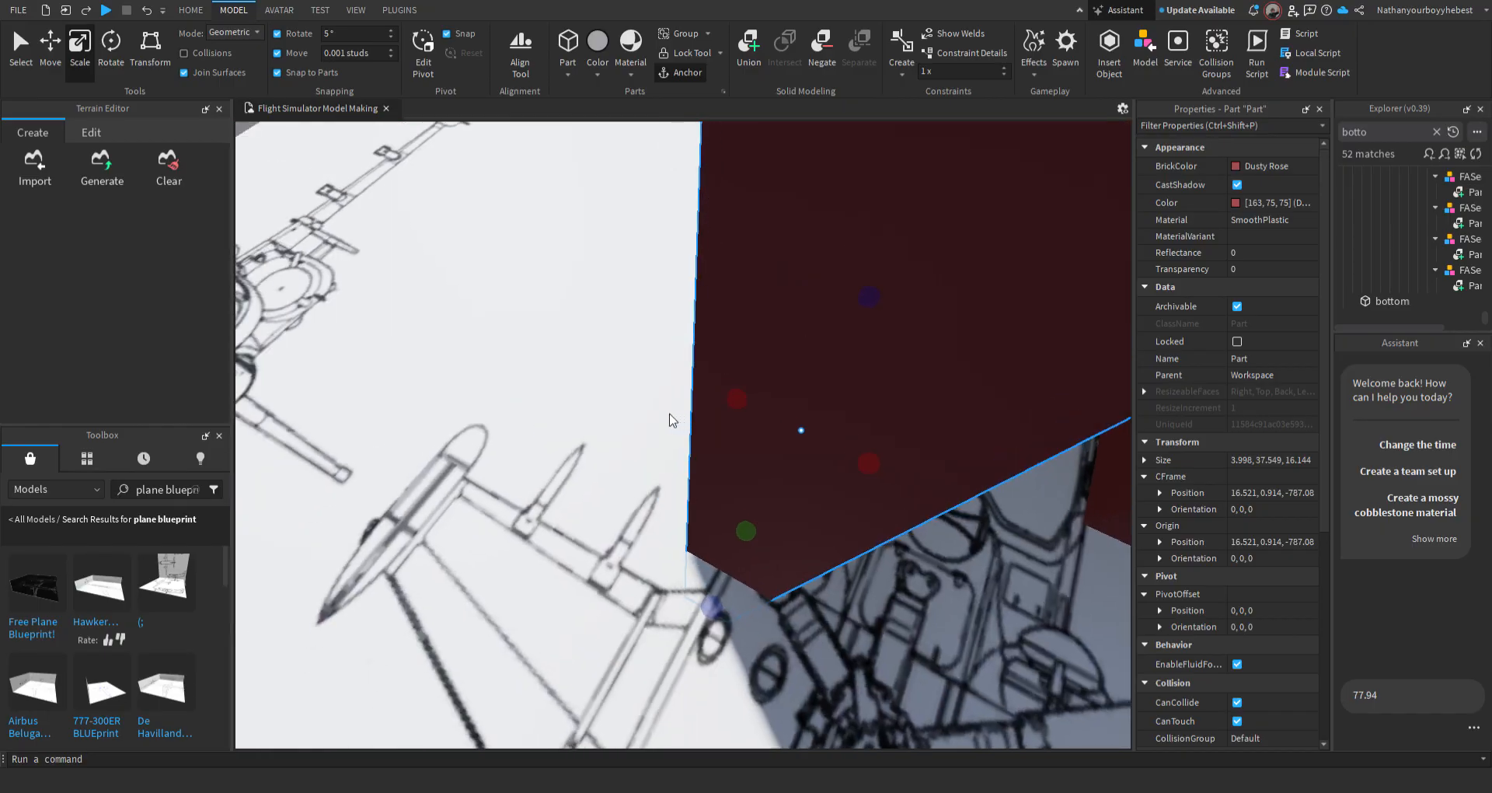
{"action": "left_click", "coordinate": [111, 47]}
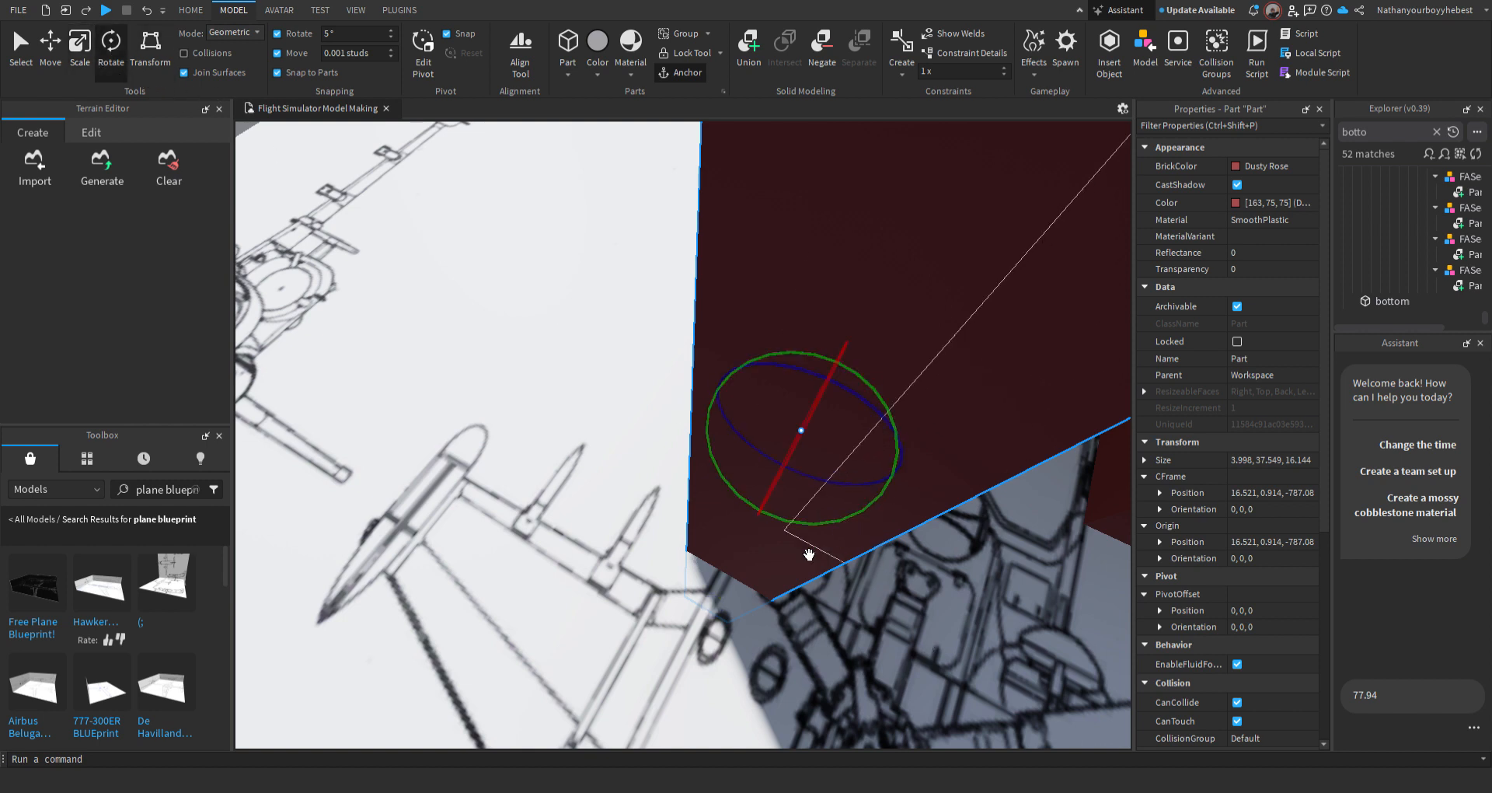
{"action": "left_click_drag", "start_coordinate": [802, 547], "coordinate": [670, 480]}
{"action": "left_click", "coordinate": [51, 43]}
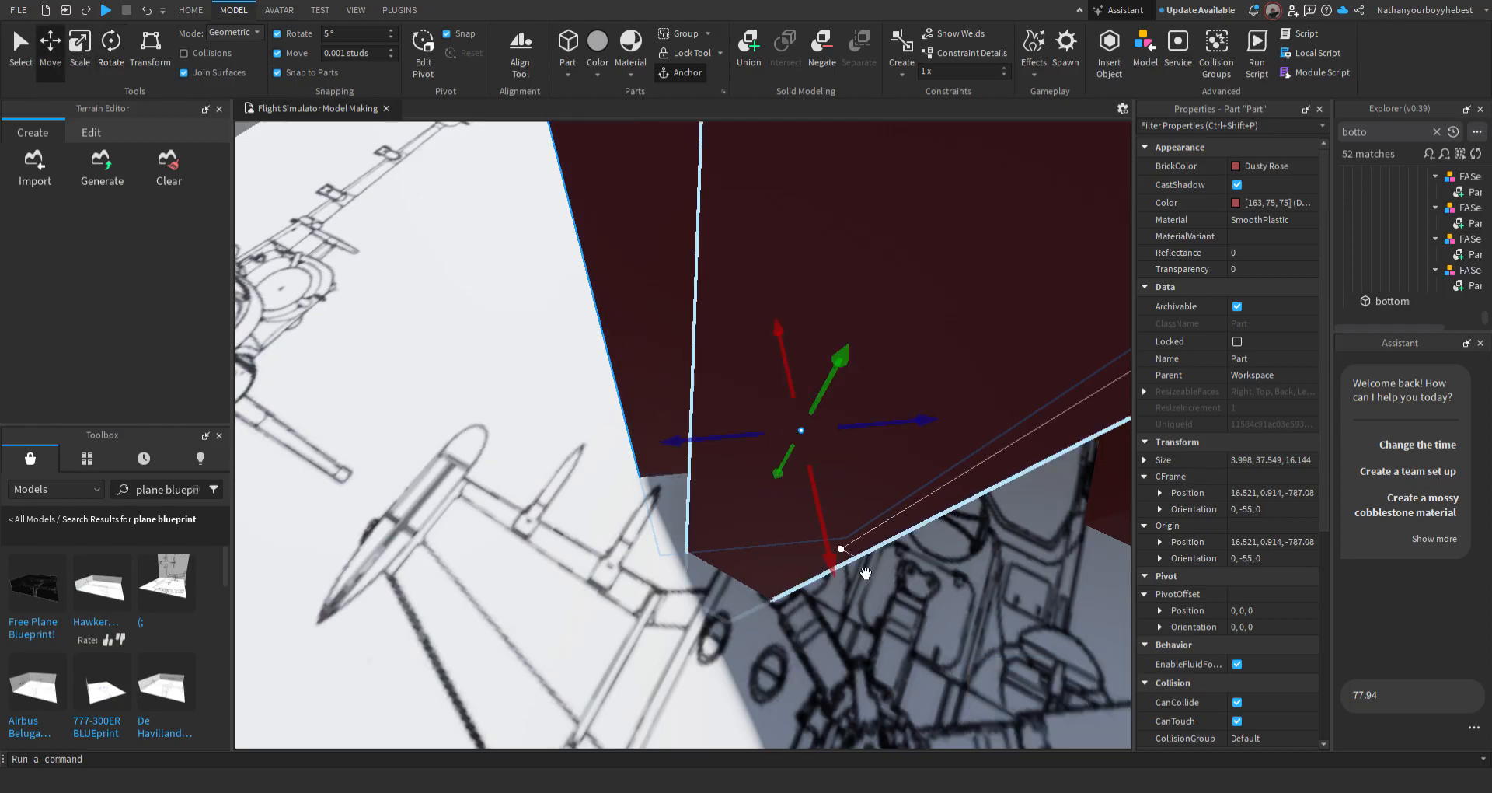
{"action": "left_click_drag", "start_coordinate": [784, 548], "coordinate": [866, 664]}
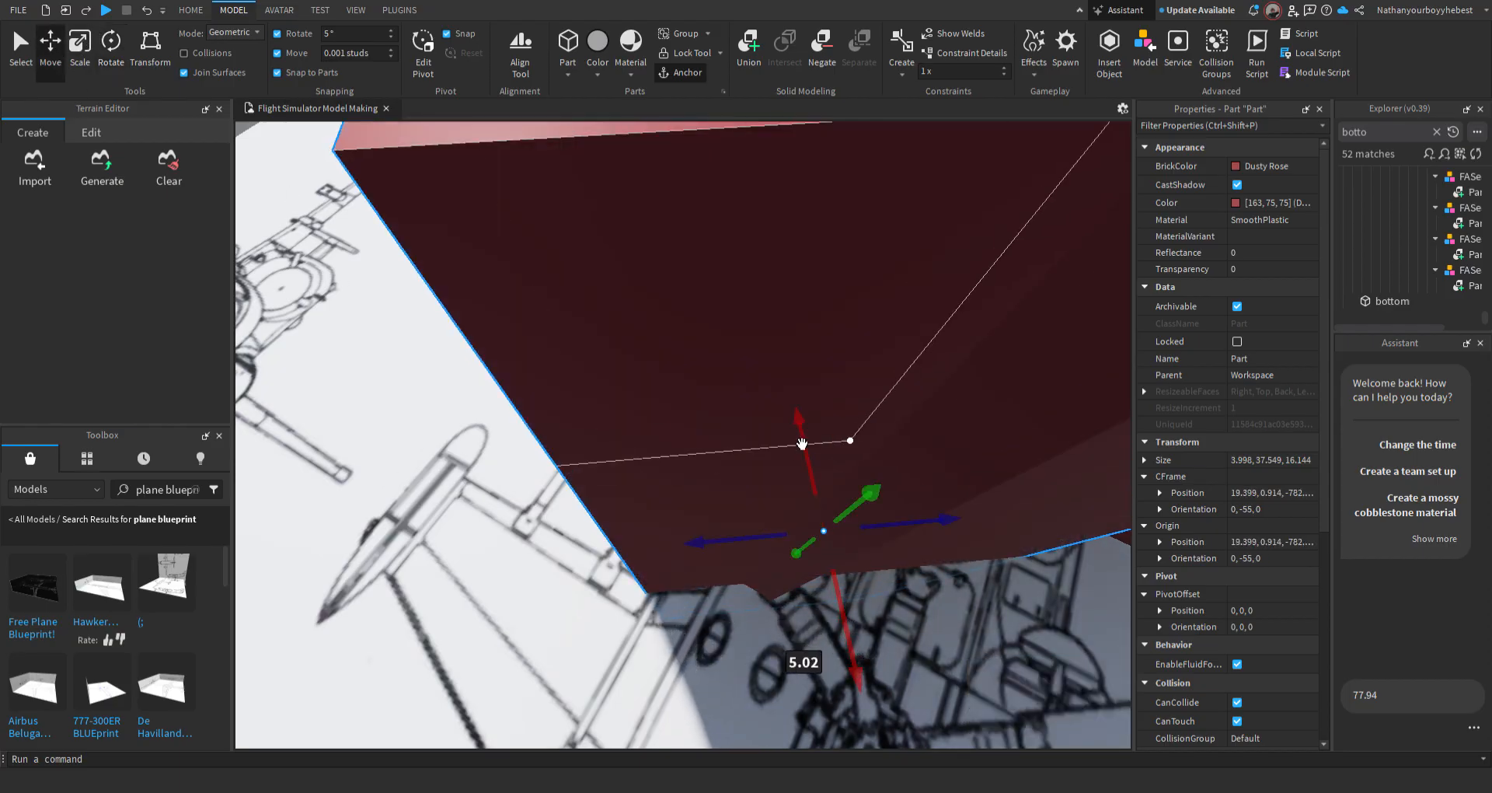
{"action": "right_click_drag", "start_coordinate": [810, 535], "coordinate": [784, 510]}
{"action": "key", "text": "ctrl+1"}
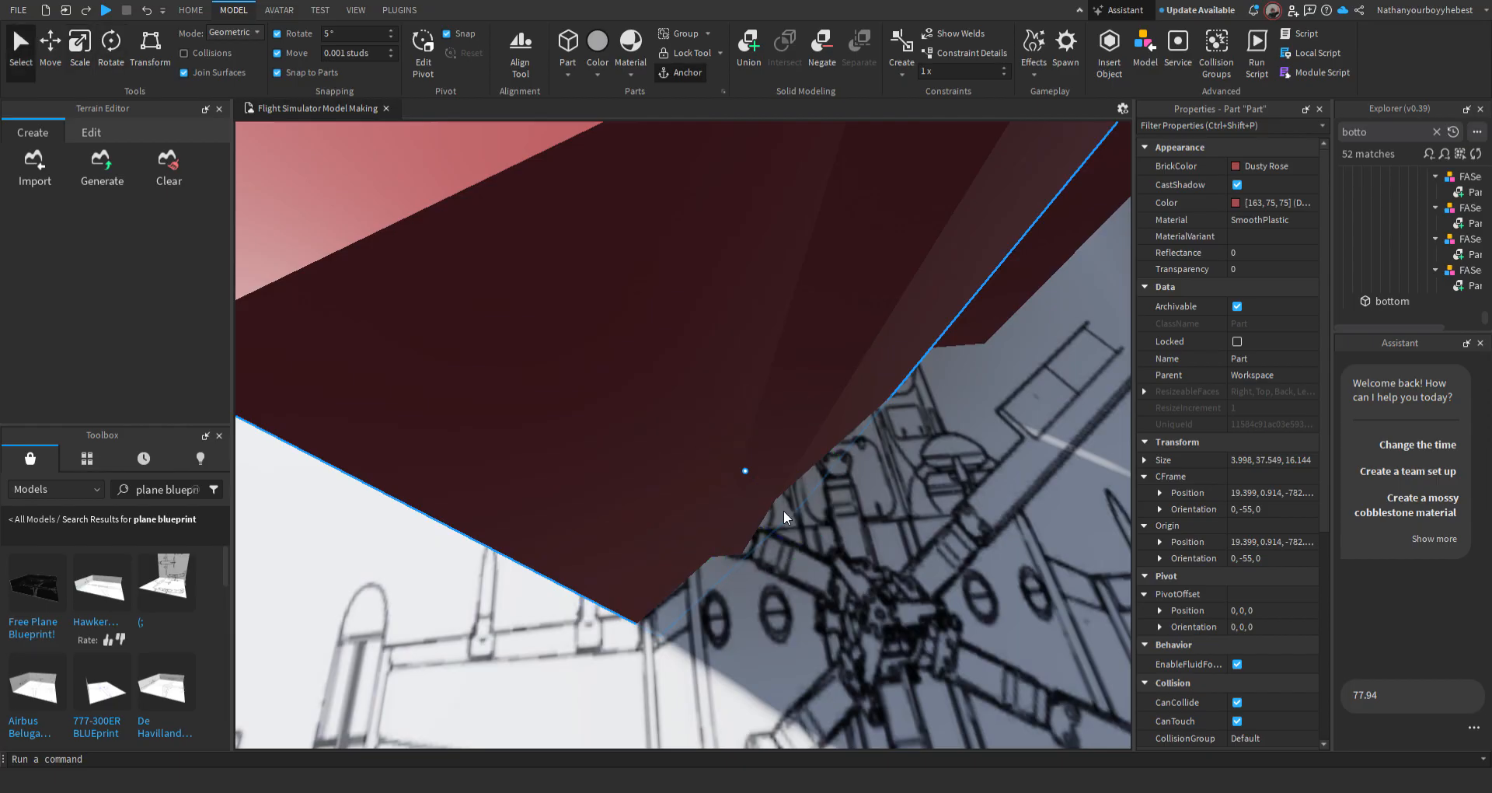
{"action": "key", "text": "ctrl+3"}
{"action": "key", "text": "ctrl+4"}
{"action": "key", "text": "ctrl+2"}
{"action": "key", "text": "ctrl+1"}
{"action": "key", "text": "ctrl+4"}
{"action": "key", "text": "ctrl+1"}
Fine-tune the angled red part by rotating it to an orientation of -56.242 and moving it 0.247 studs toward the rotor hub
{"action": "right_click_drag", "start_coordinate": [774, 511], "coordinate": [702, 502]}
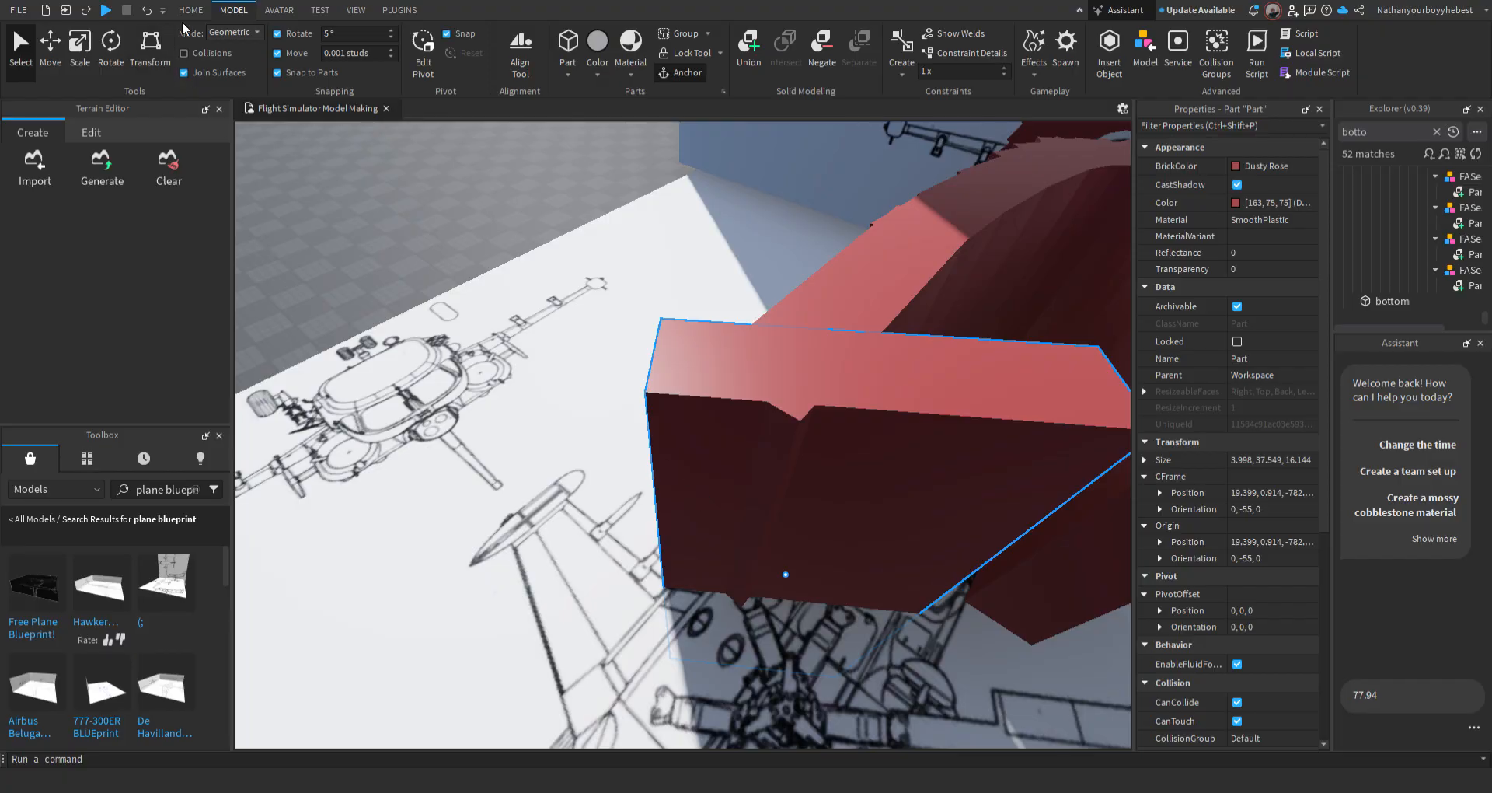
{"action": "right_click_drag", "start_coordinate": [476, 263], "coordinate": [476, 263]}
{"action": "key", "text": "w"}
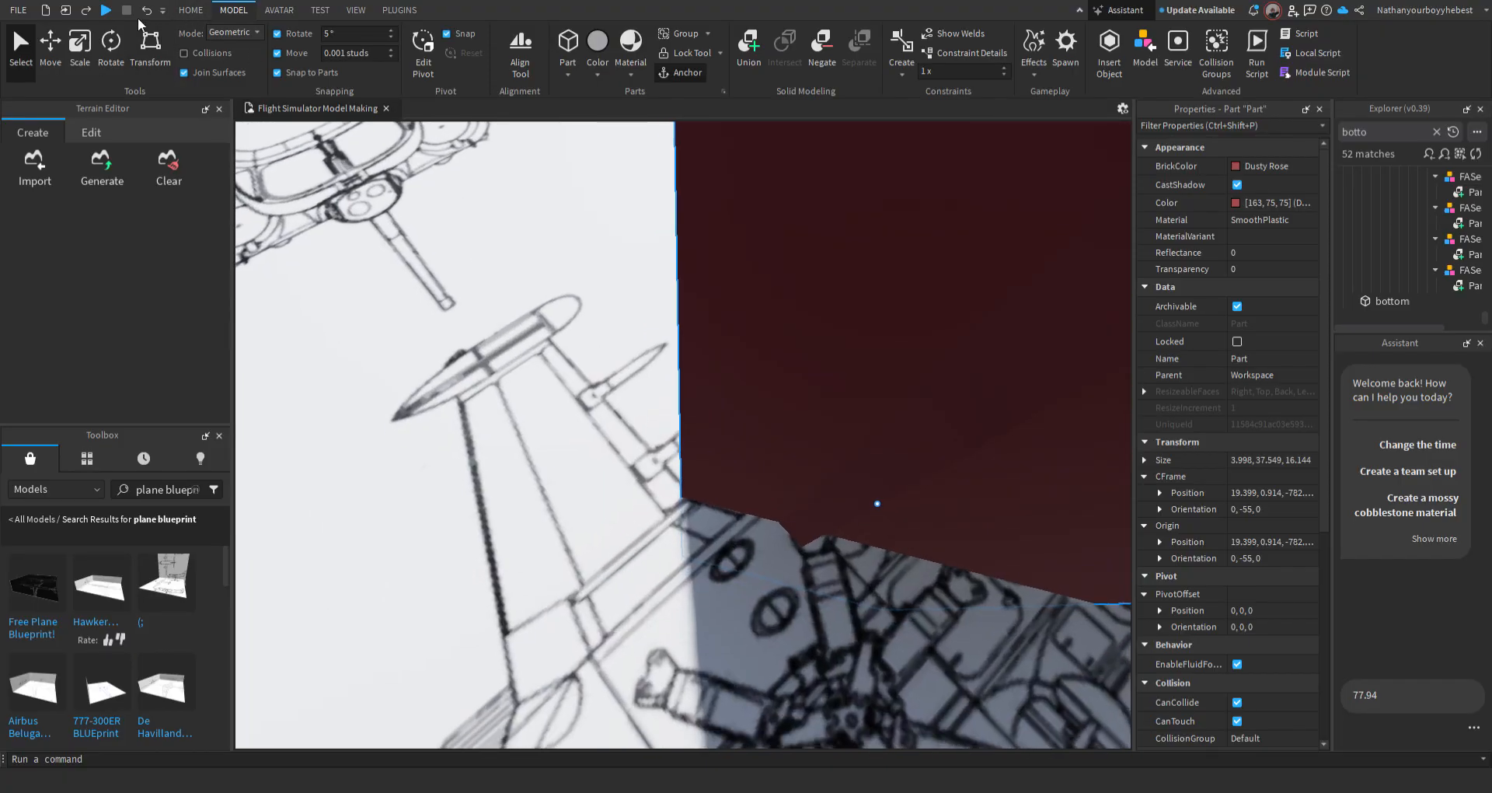
{"action": "left_click", "coordinate": [111, 46]}
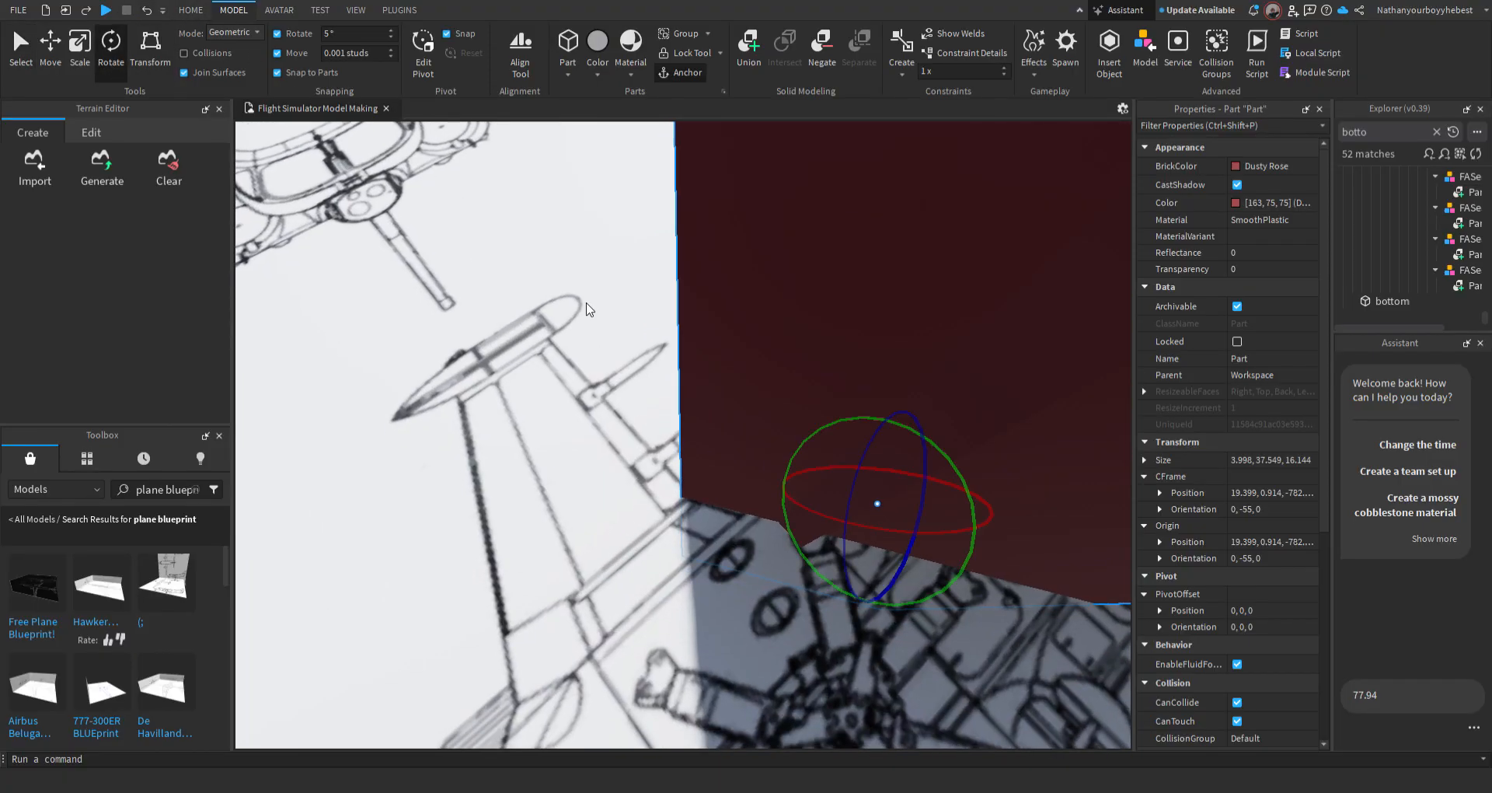
{"action": "left_click_drag", "start_coordinate": [931, 603], "coordinate": [939, 598]}
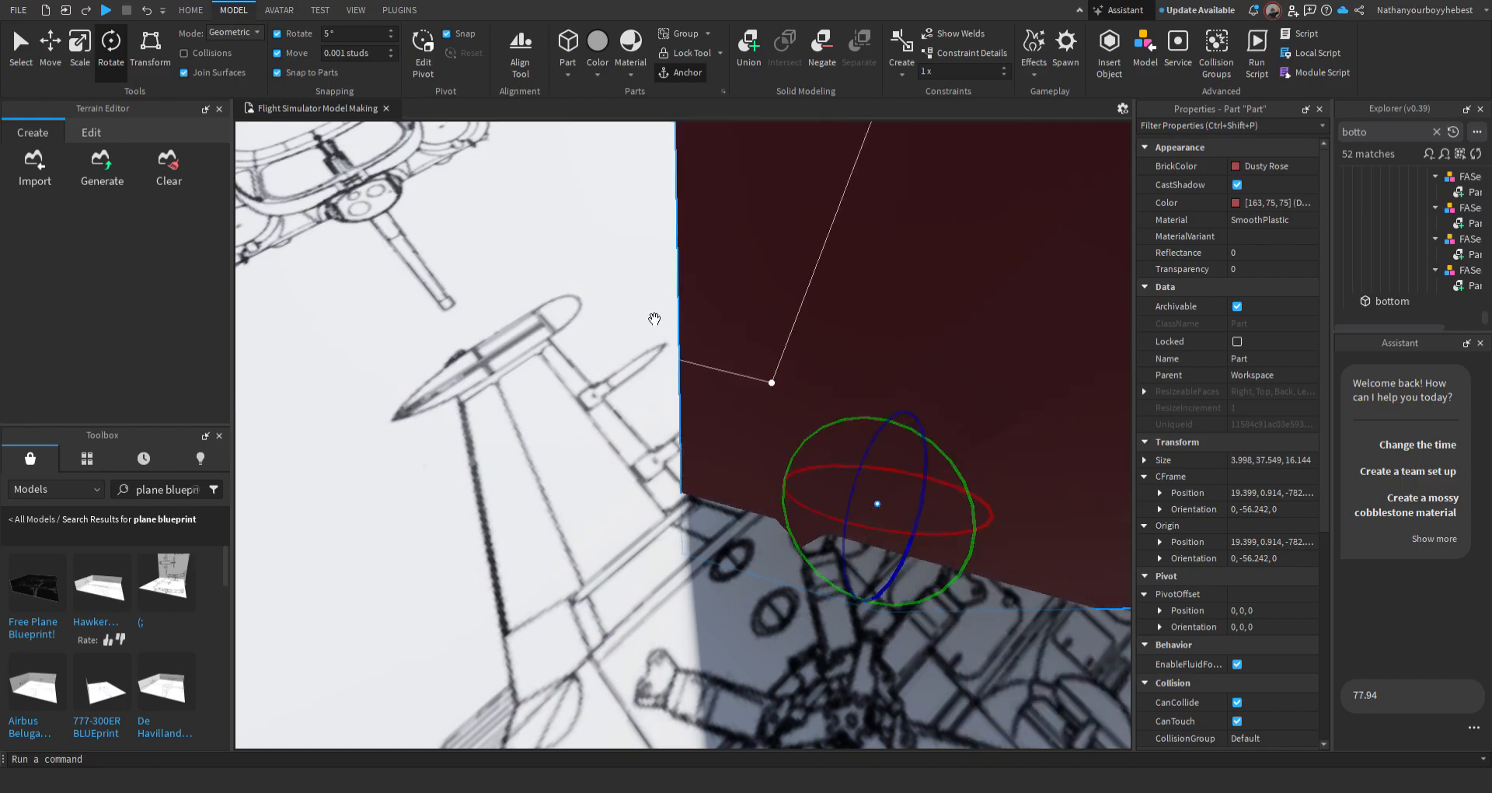
{"action": "left_click", "coordinate": [49, 51]}
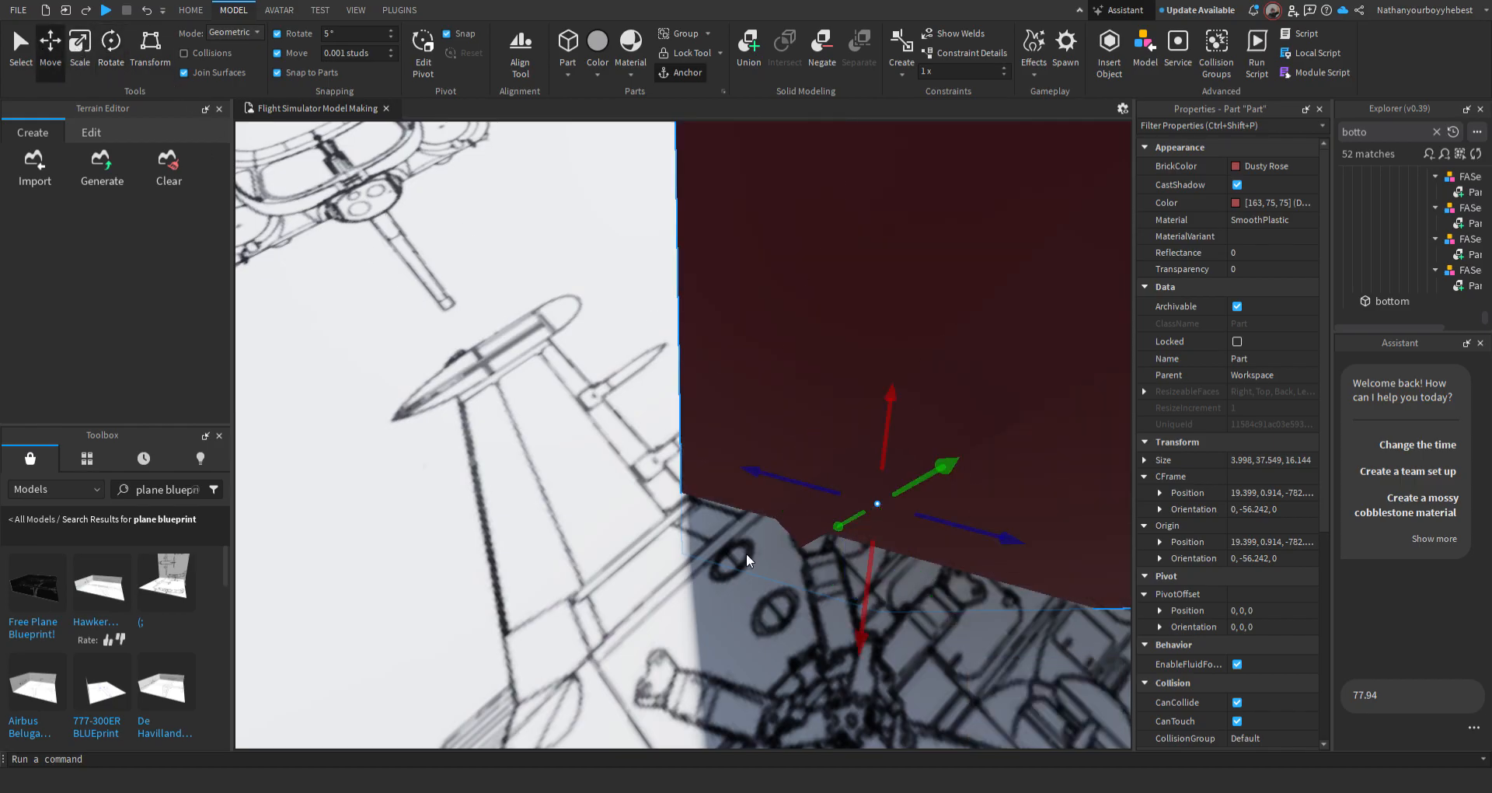
{"action": "left_click_drag", "start_coordinate": [894, 600], "coordinate": [863, 584]}
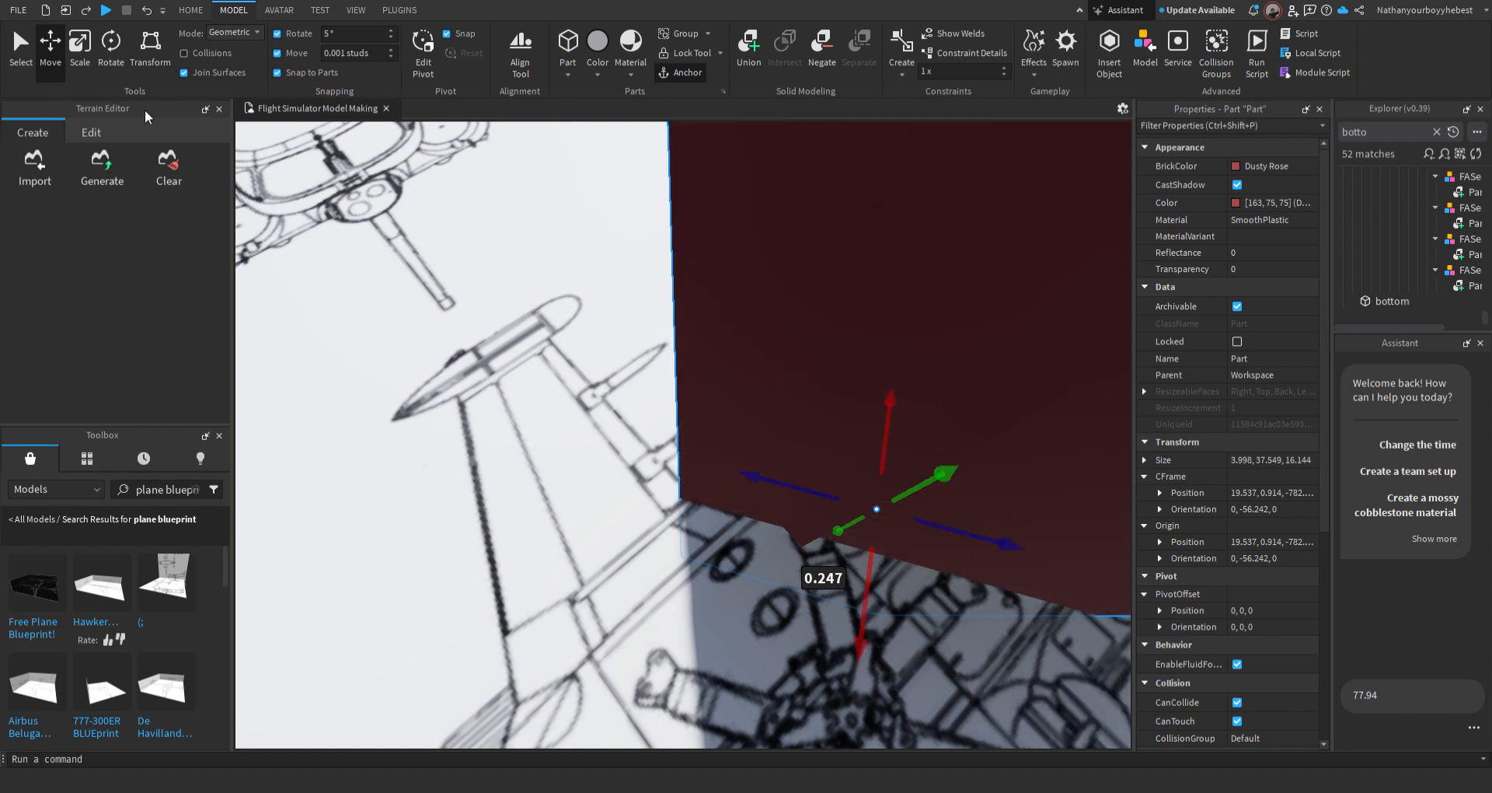
Shorten the angled red part from both ends so it spans 4.421 studs beside the rotor hub
{"action": "left_click", "coordinate": [85, 67]}
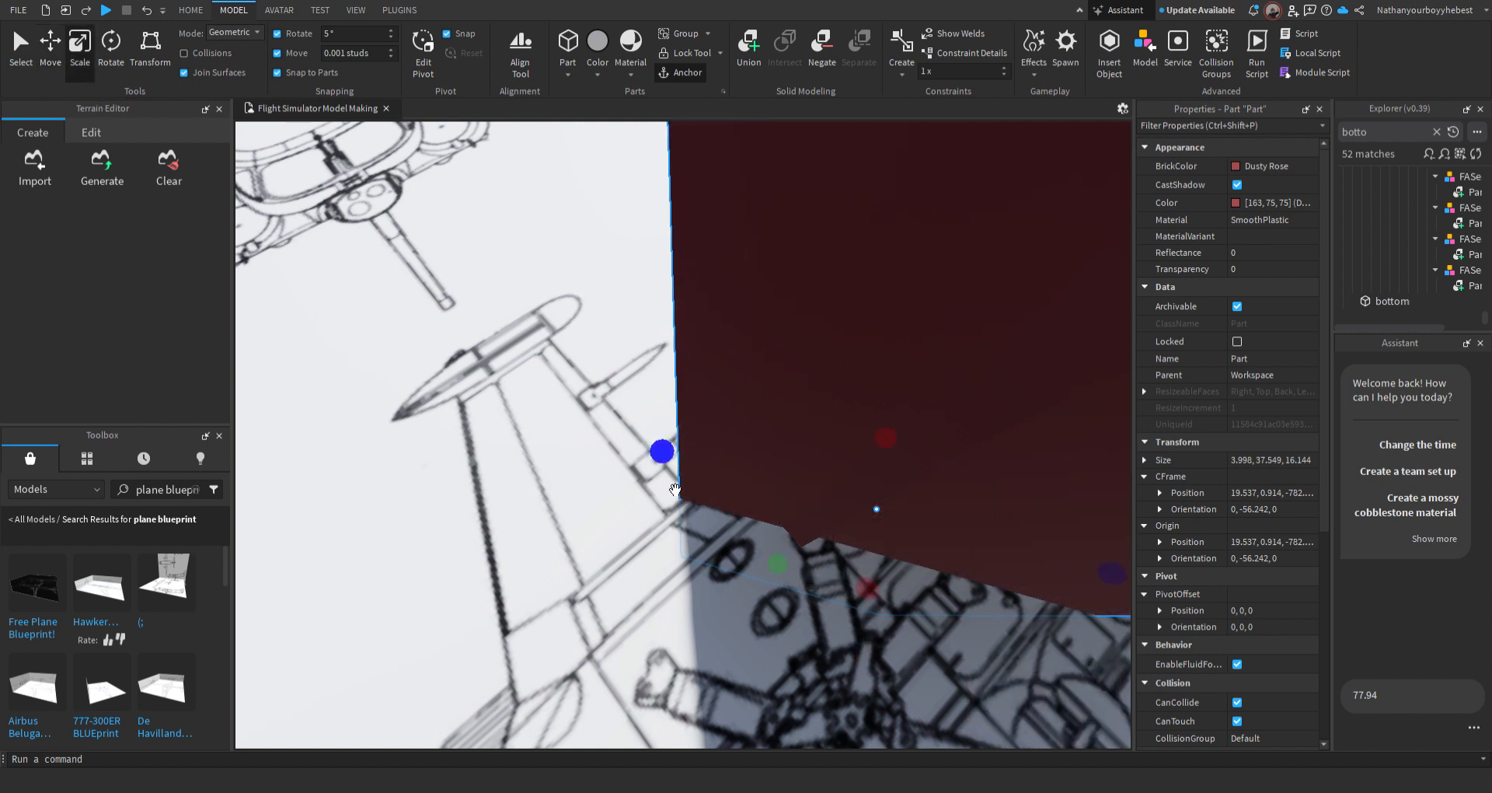
{"action": "left_click_drag", "start_coordinate": [663, 453], "coordinate": [682, 459]}
{"action": "scroll", "coordinate": [665, 547], "scroll_direction": "down", "scroll_amount": 5}
{"action": "scroll", "coordinate": [873, 509], "scroll_direction": "up", "scroll_amount": 2}
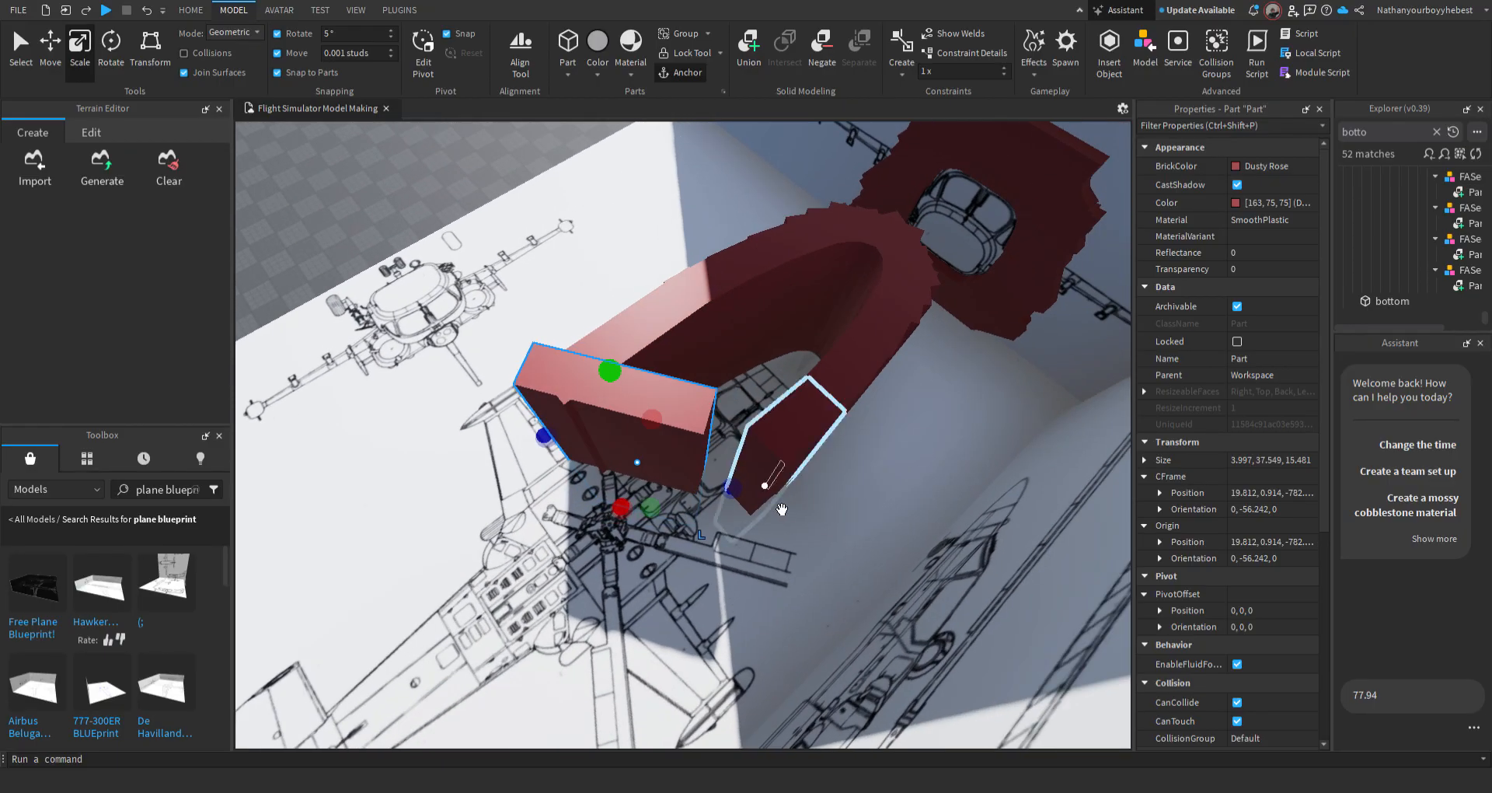
{"action": "scroll", "coordinate": [785, 509], "scroll_direction": "up", "scroll_amount": 2}
{"action": "left_click_drag", "start_coordinate": [891, 504], "coordinate": [762, 492]}
{"action": "right_click_drag", "start_coordinate": [778, 420], "coordinate": [751, 456]}
{"action": "scroll", "coordinate": [750, 456], "scroll_direction": "up", "scroll_amount": 2}
{"action": "left_click", "coordinate": [684, 437]}
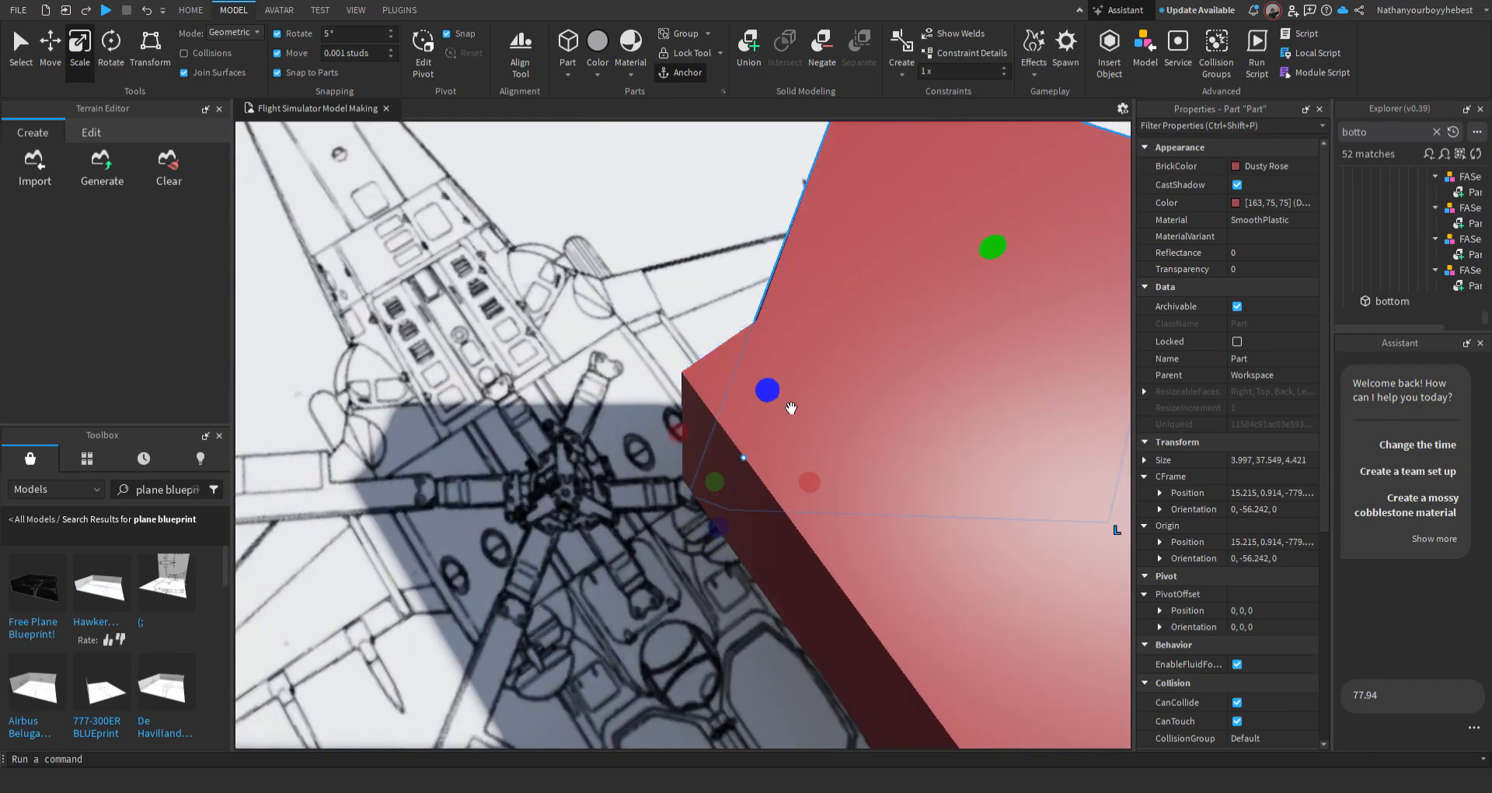
Trim the straight red part's wing-side end to a length of 15.719 studs, leaving nothing selected
{"action": "left_click", "coordinate": [954, 651]}
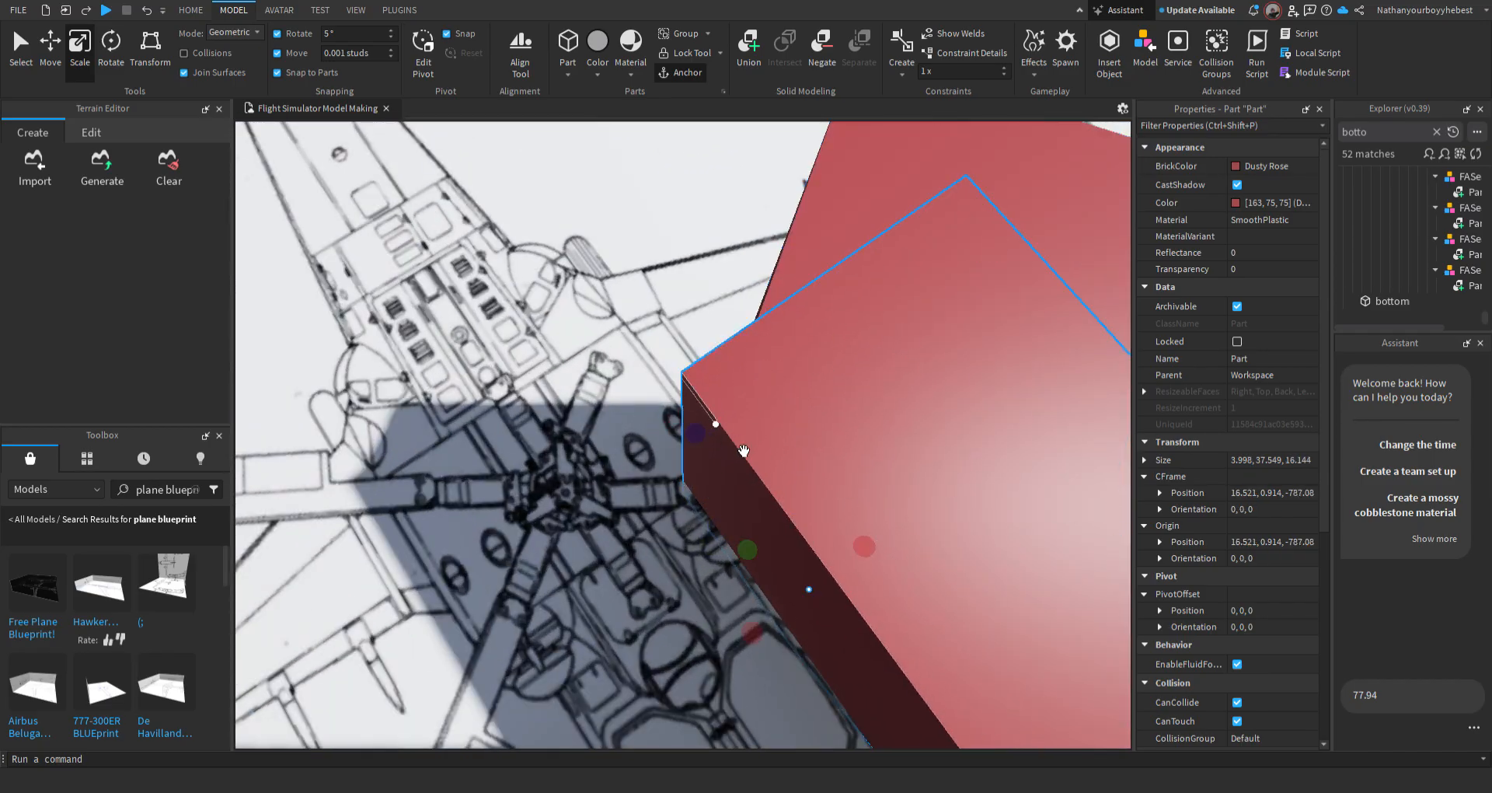
{"action": "left_click_drag", "start_coordinate": [708, 437], "coordinate": [713, 443]}
{"action": "right_click_drag", "start_coordinate": [710, 440], "coordinate": [709, 437]}
{"action": "scroll", "coordinate": [689, 515], "scroll_direction": "down", "scroll_amount": 3}
{"action": "right_click_drag", "start_coordinate": [689, 515], "coordinate": [689, 515]}
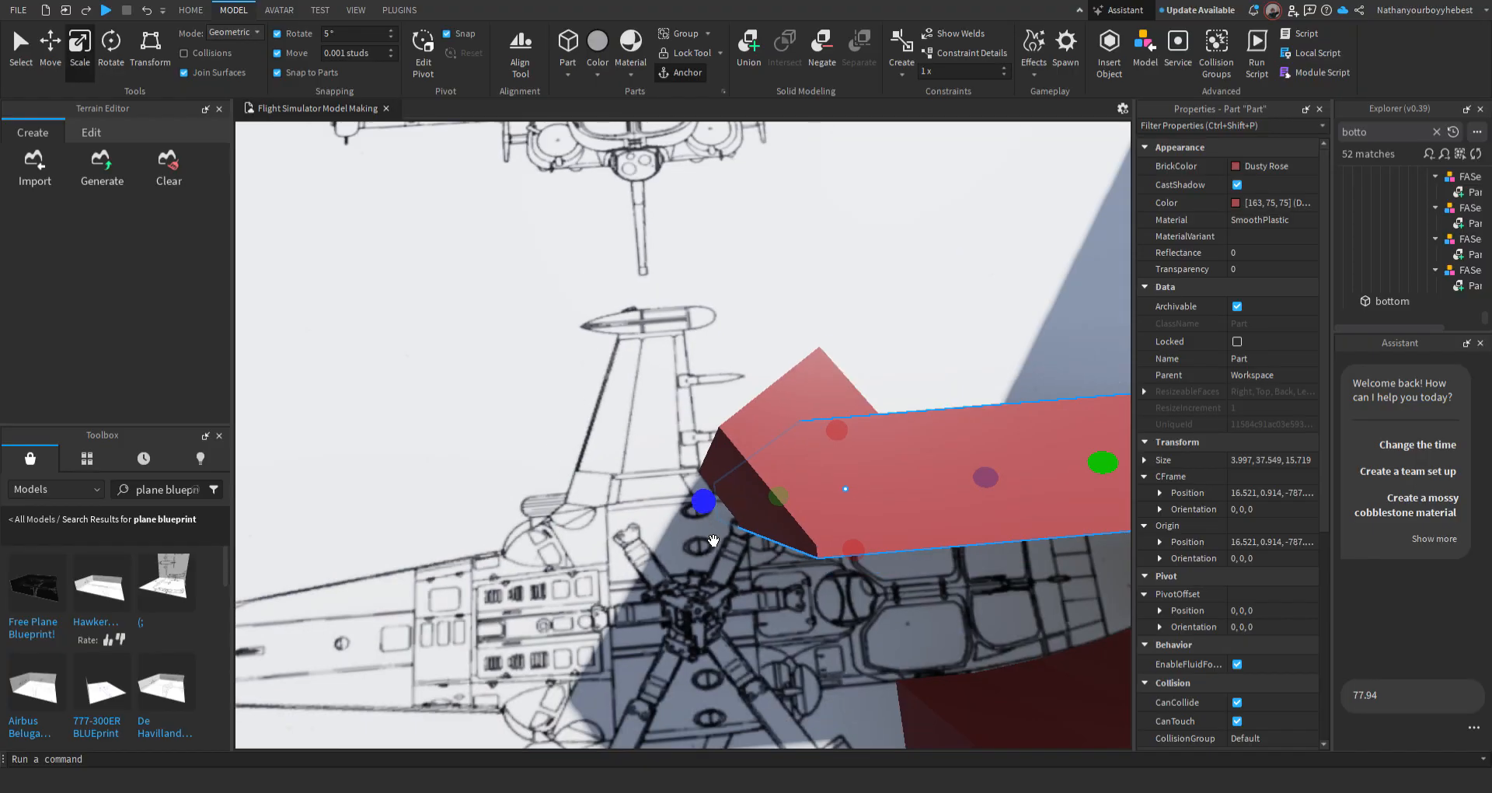
{"action": "left_click", "coordinate": [691, 603]}
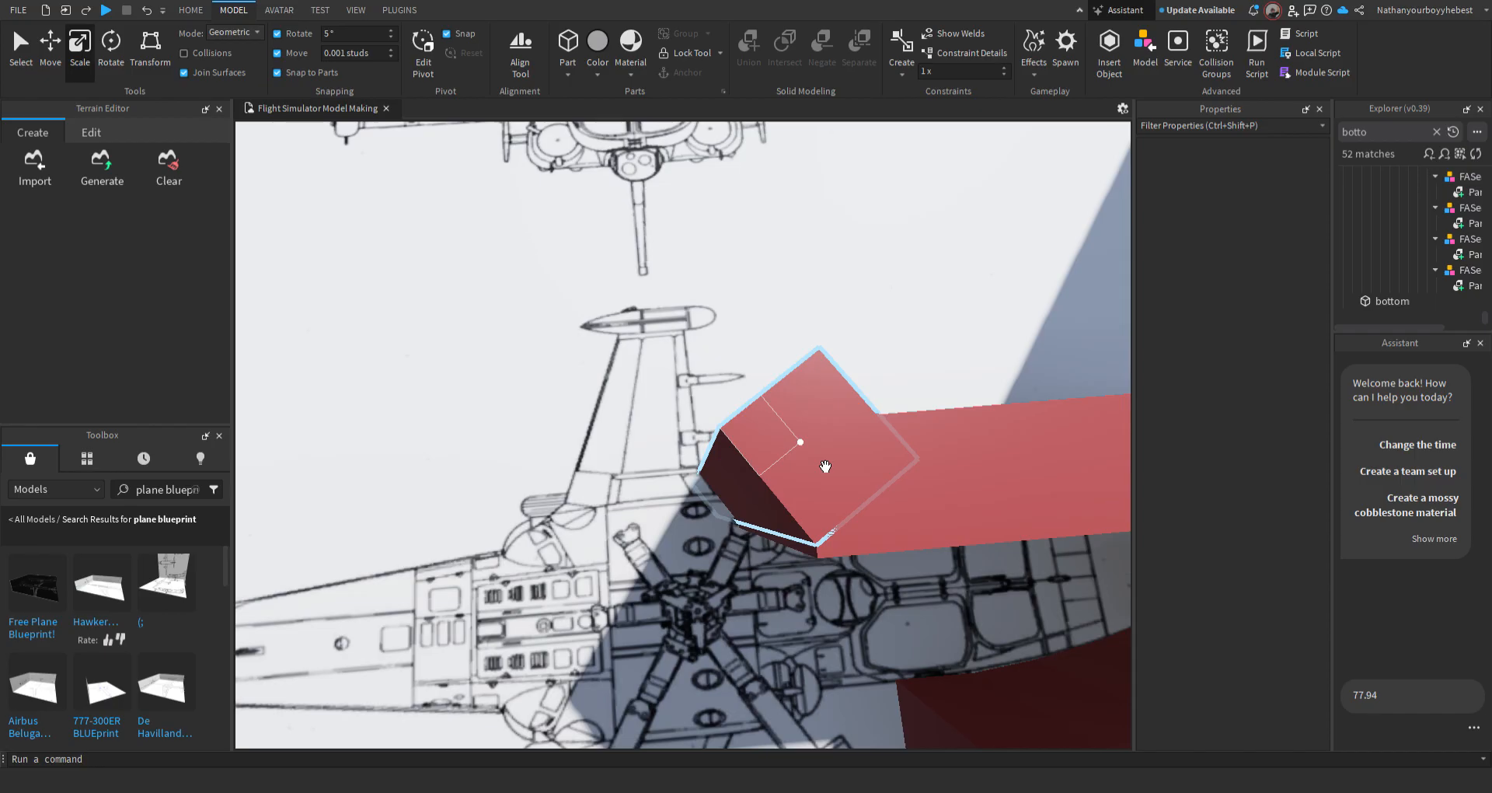
Trim the short angled red part to 1.992 studs thick and 4.345 studs long
{"action": "right_click_drag", "start_coordinate": [910, 376], "coordinate": [909, 376]}
{"action": "left_click", "coordinate": [879, 394]}
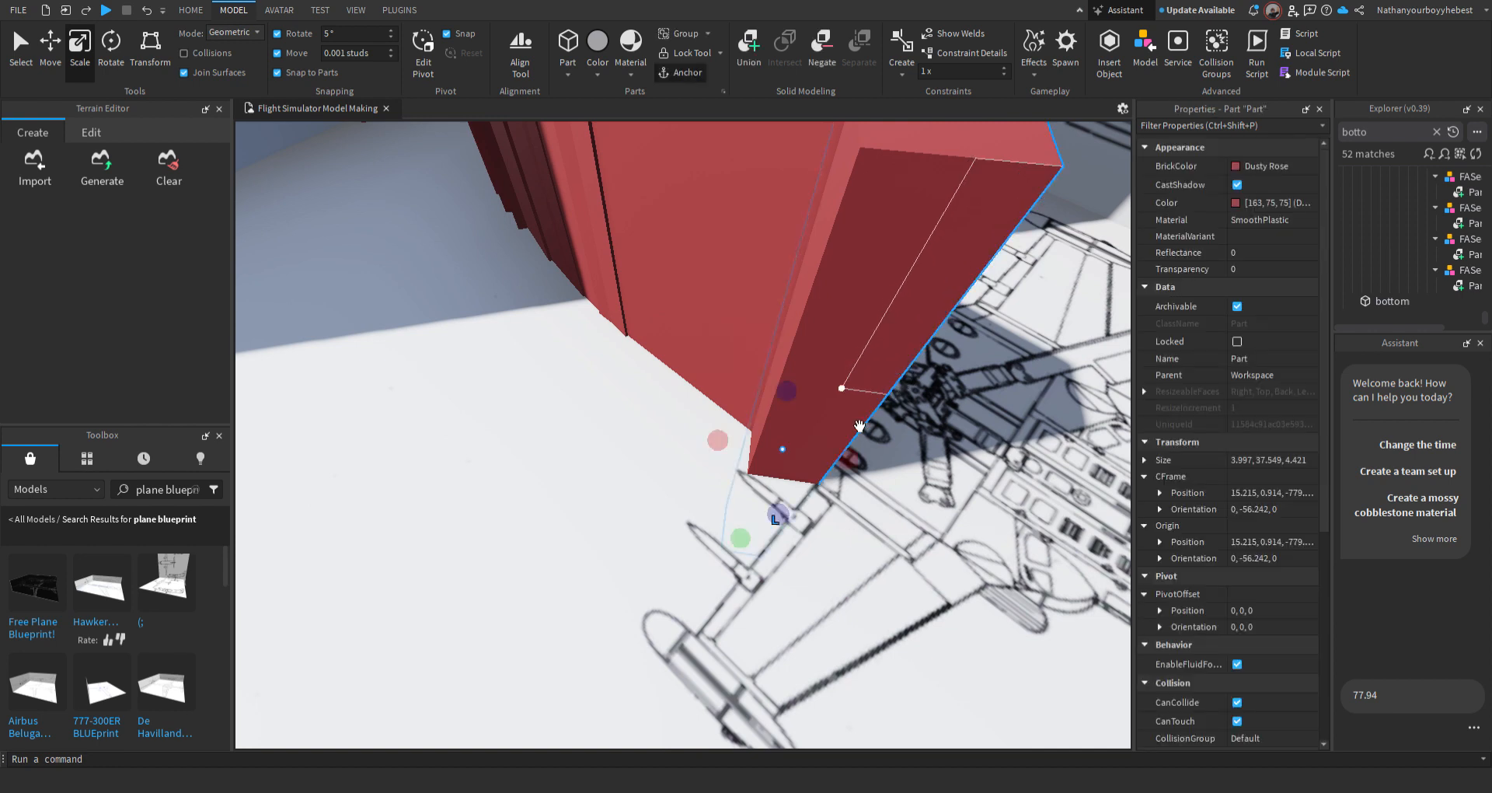
{"action": "left_click_drag", "start_coordinate": [780, 515], "coordinate": [780, 514]}
{"action": "left_click_drag", "start_coordinate": [717, 439], "coordinate": [770, 441]}
{"action": "right_click_drag", "start_coordinate": [908, 544], "coordinate": [909, 545]}
{"action": "scroll", "coordinate": [855, 466], "scroll_direction": "down", "scroll_amount": 4}
{"action": "right_click_drag", "start_coordinate": [824, 297], "coordinate": [822, 289]}
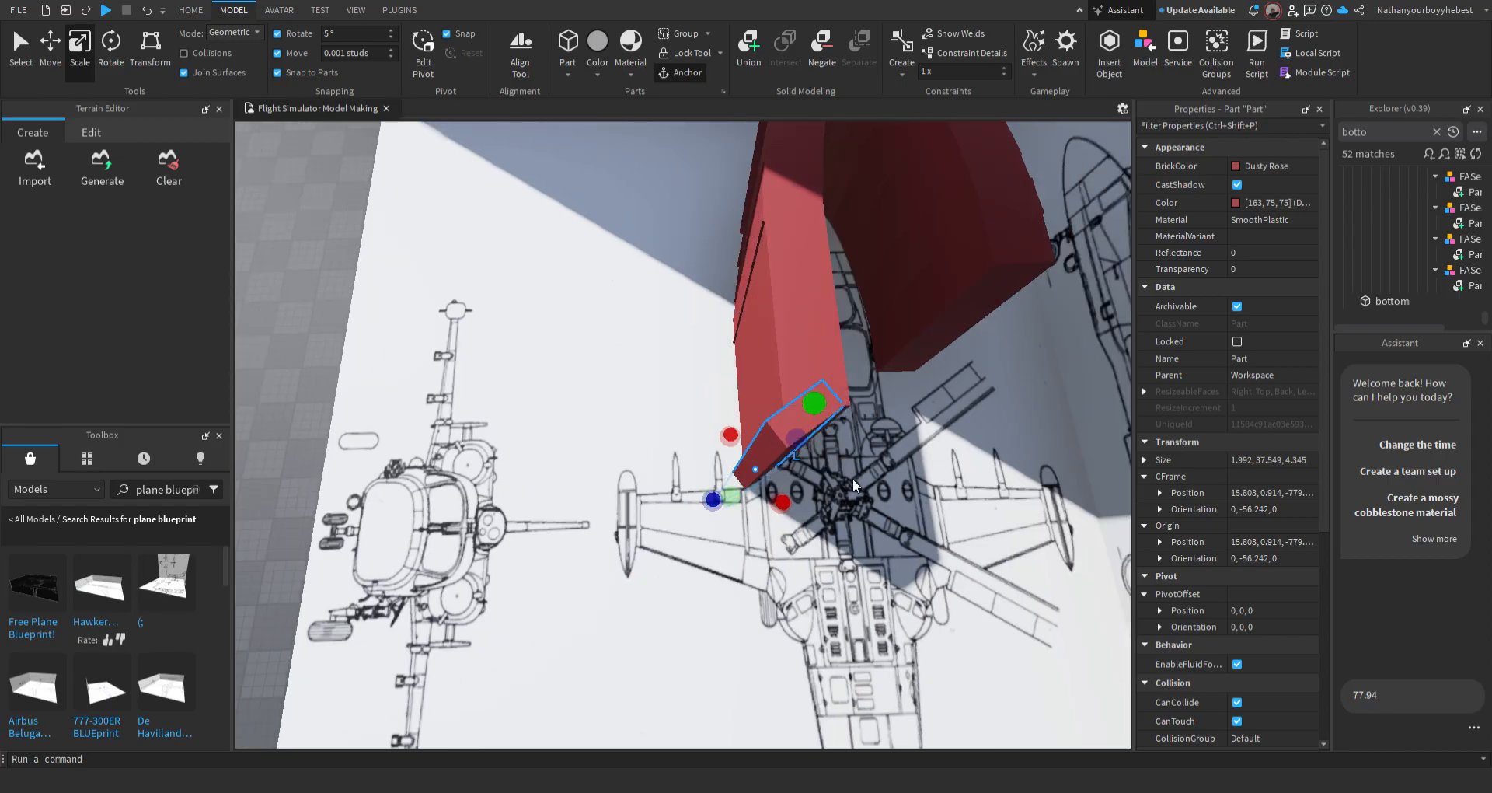
{"action": "right_click_drag", "start_coordinate": [856, 484], "coordinate": [857, 483]}
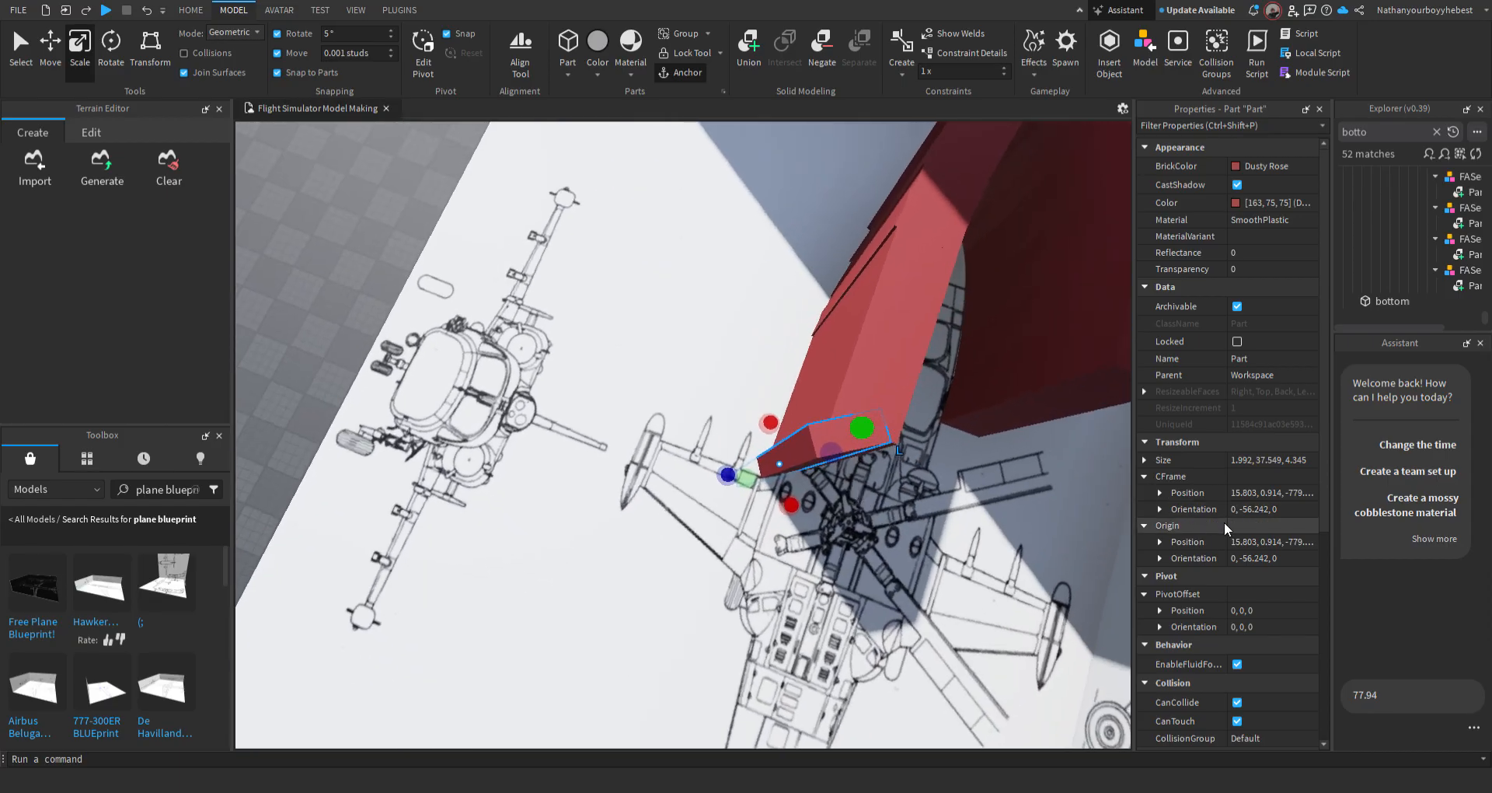
Set the orientation of a copy of the short angled part to 0, 0, 0 and shift it outward, making it 2.126 studs wide
{"action": "double_click", "coordinate": [1259, 510]}
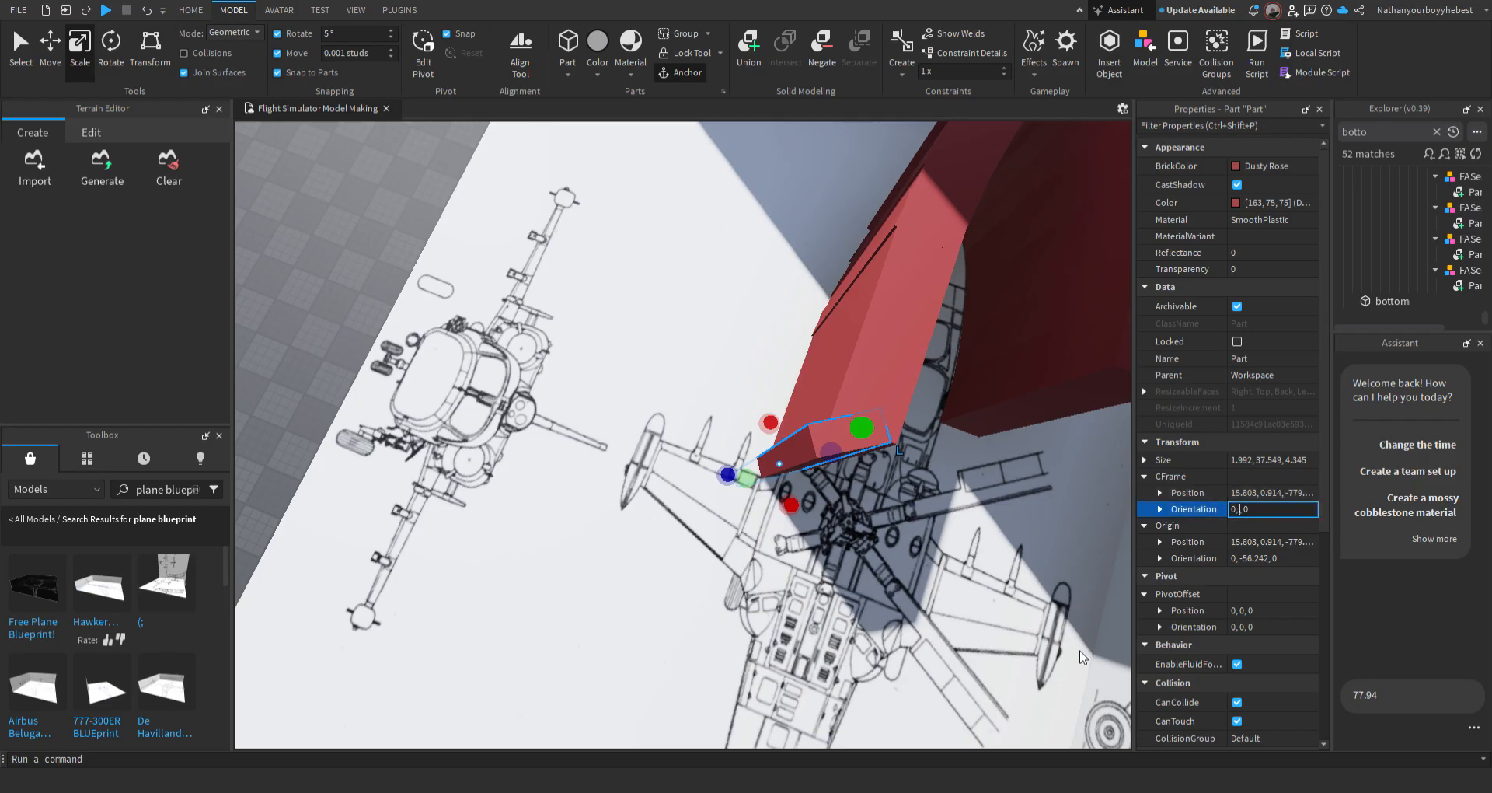
{"action": "key", "text": "Return"}
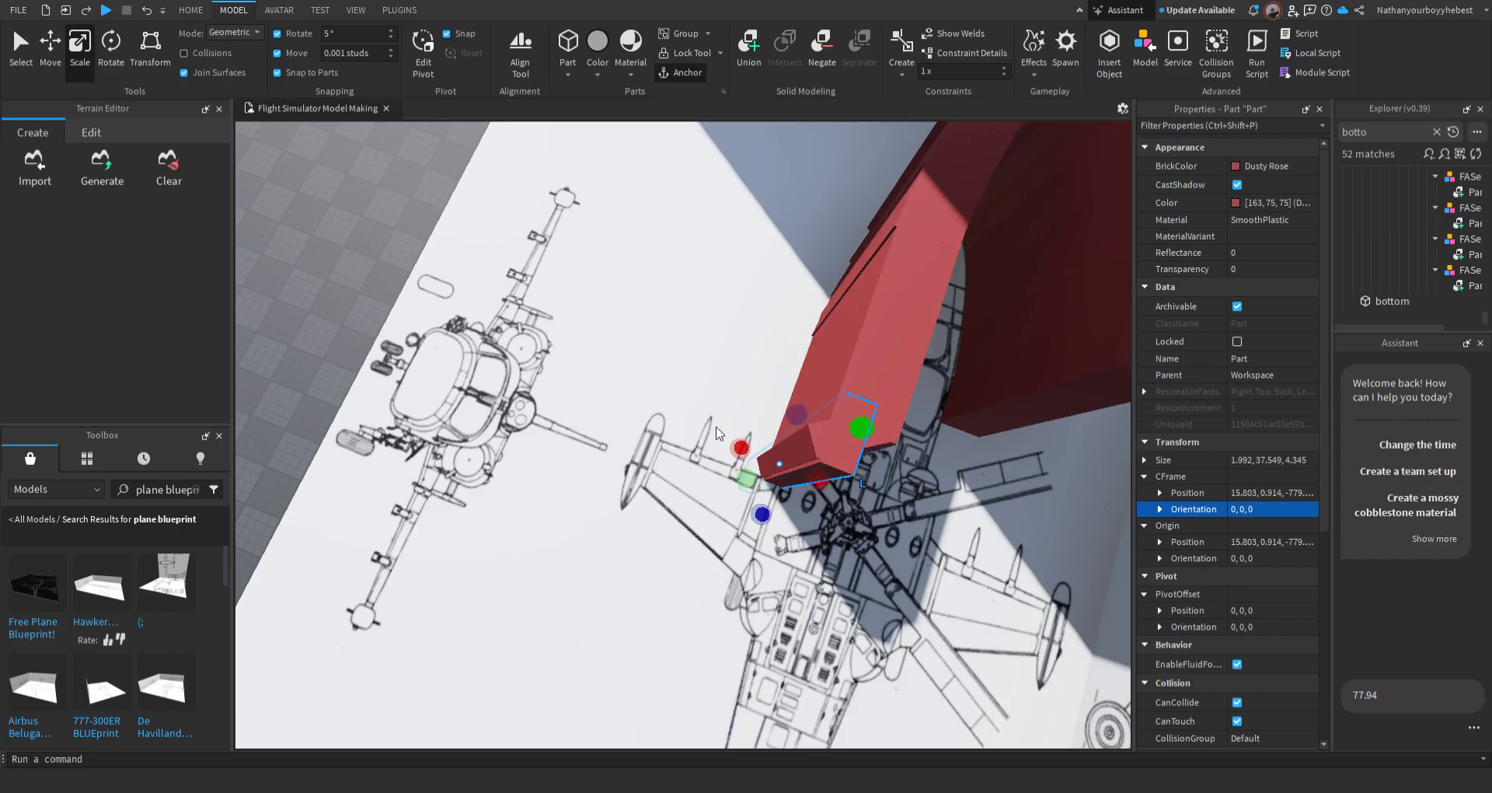
{"action": "left_click_drag", "start_coordinate": [754, 466], "coordinate": [694, 482]}
{"action": "key", "text": "d"}
{"action": "key", "text": "w"}
{"action": "key", "text": "a"}
{"action": "right_click_drag", "start_coordinate": [694, 490], "coordinate": [720, 491]}
{"action": "key", "text": "w"}
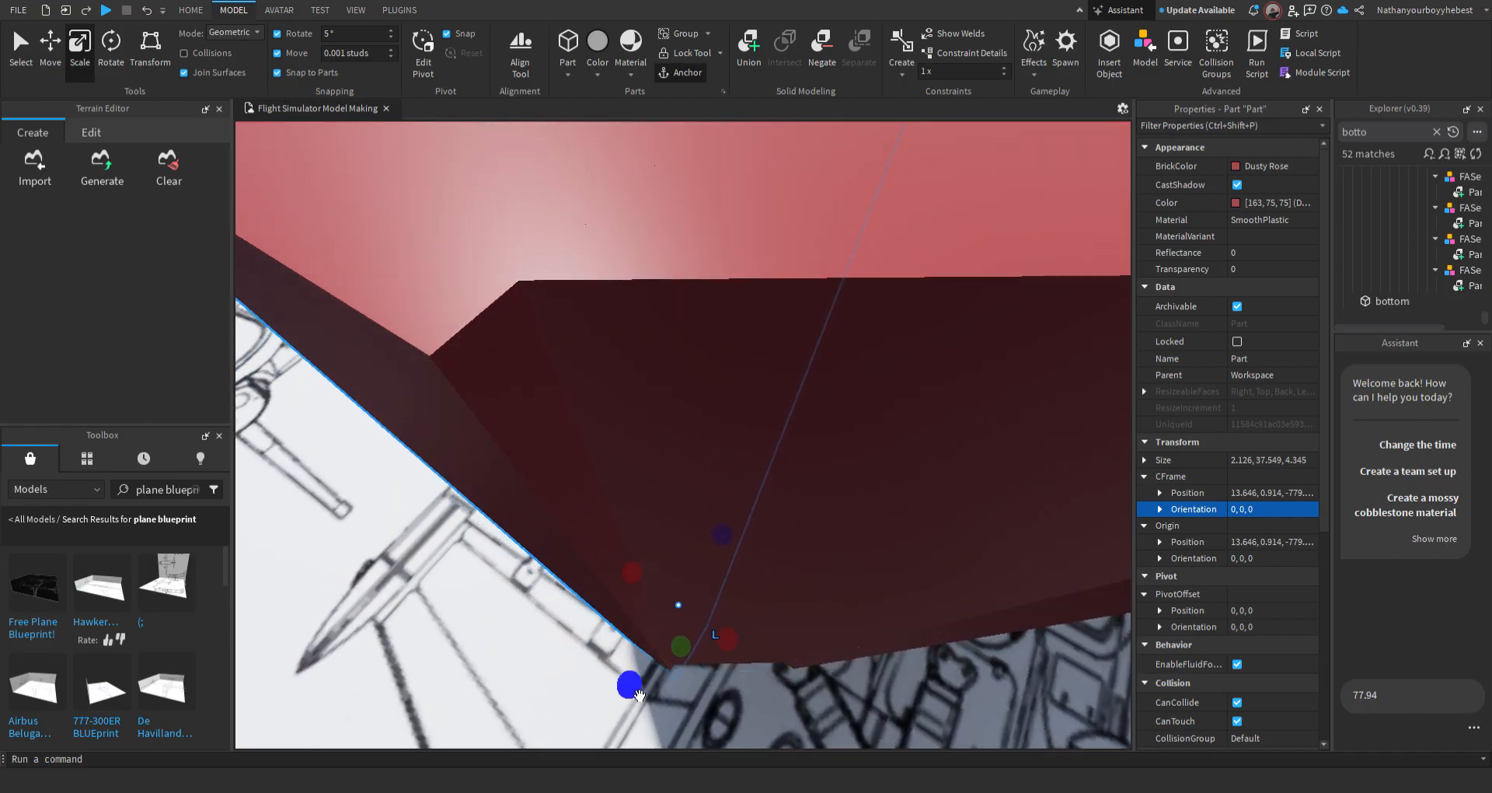
Resize the straightened short part to 2.005 by 4.226 studs to fit the blueprint outline near the wing root
{"action": "left_click_drag", "start_coordinate": [629, 684], "coordinate": [621, 673]}
{"action": "left_click_drag", "start_coordinate": [726, 632], "coordinate": [727, 645]}
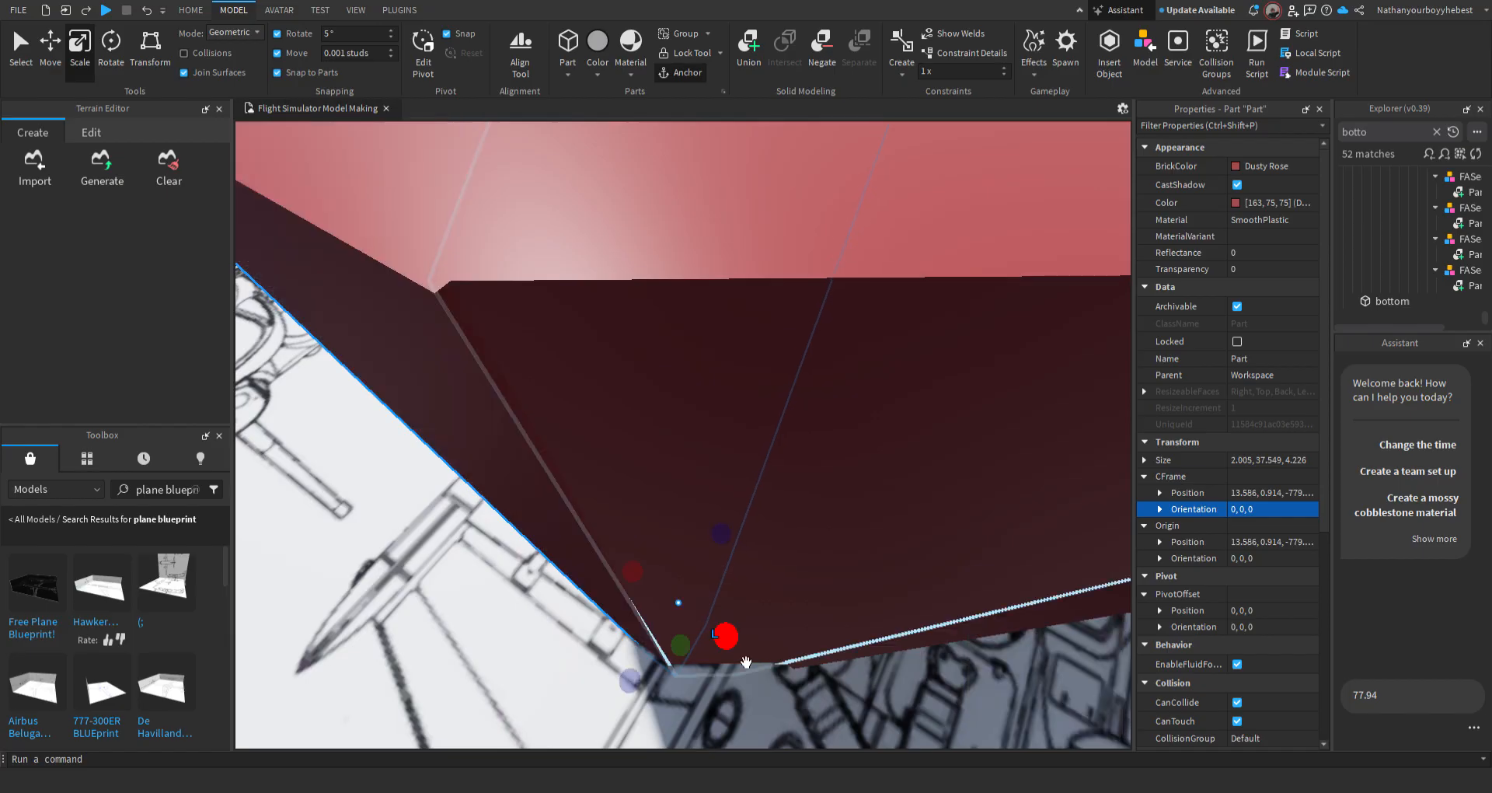
{"action": "scroll", "coordinate": [694, 654], "scroll_direction": "down", "scroll_amount": 3}
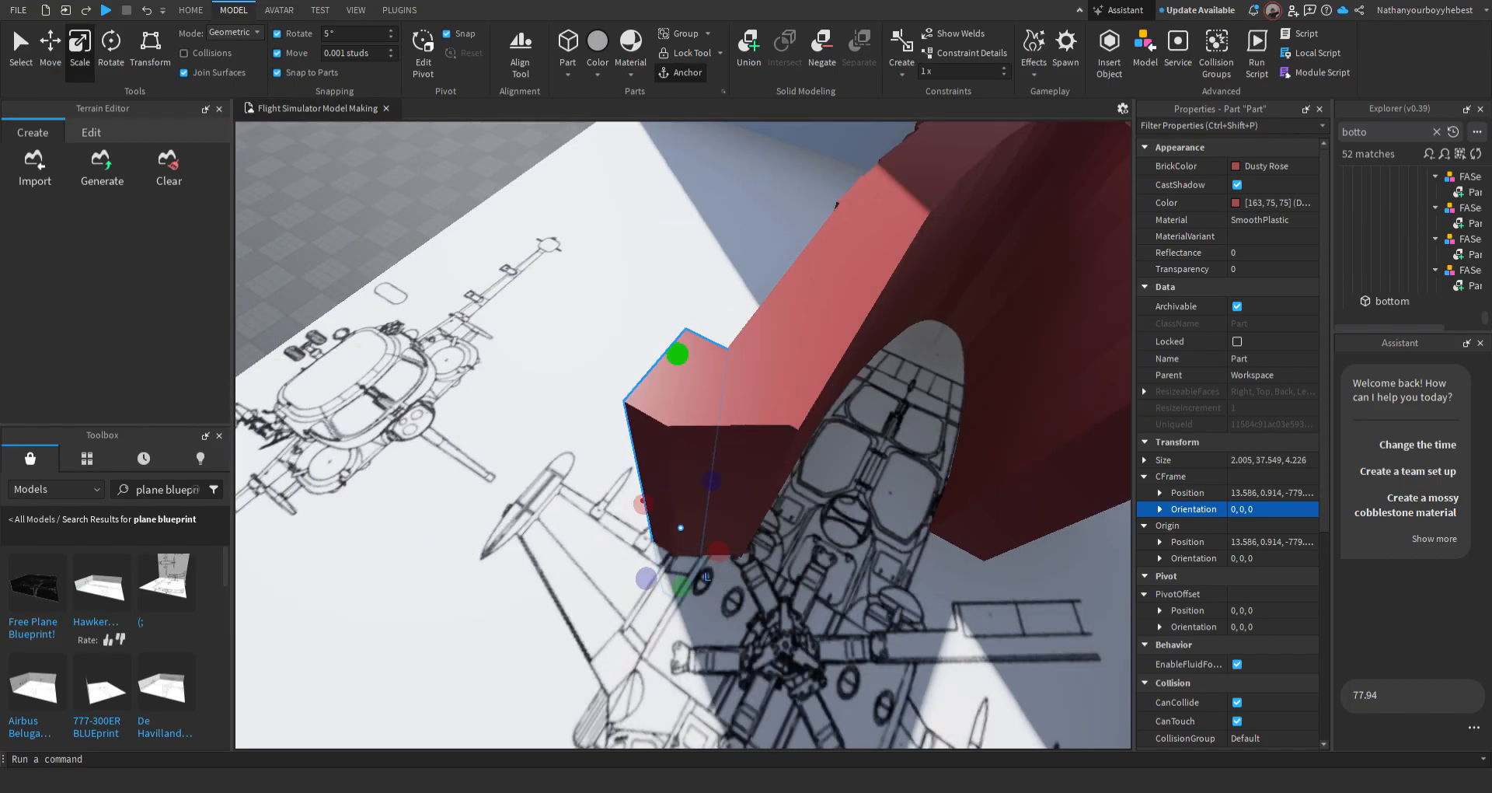
{"action": "right_click_drag", "start_coordinate": [1028, 551], "coordinate": [842, 551]}
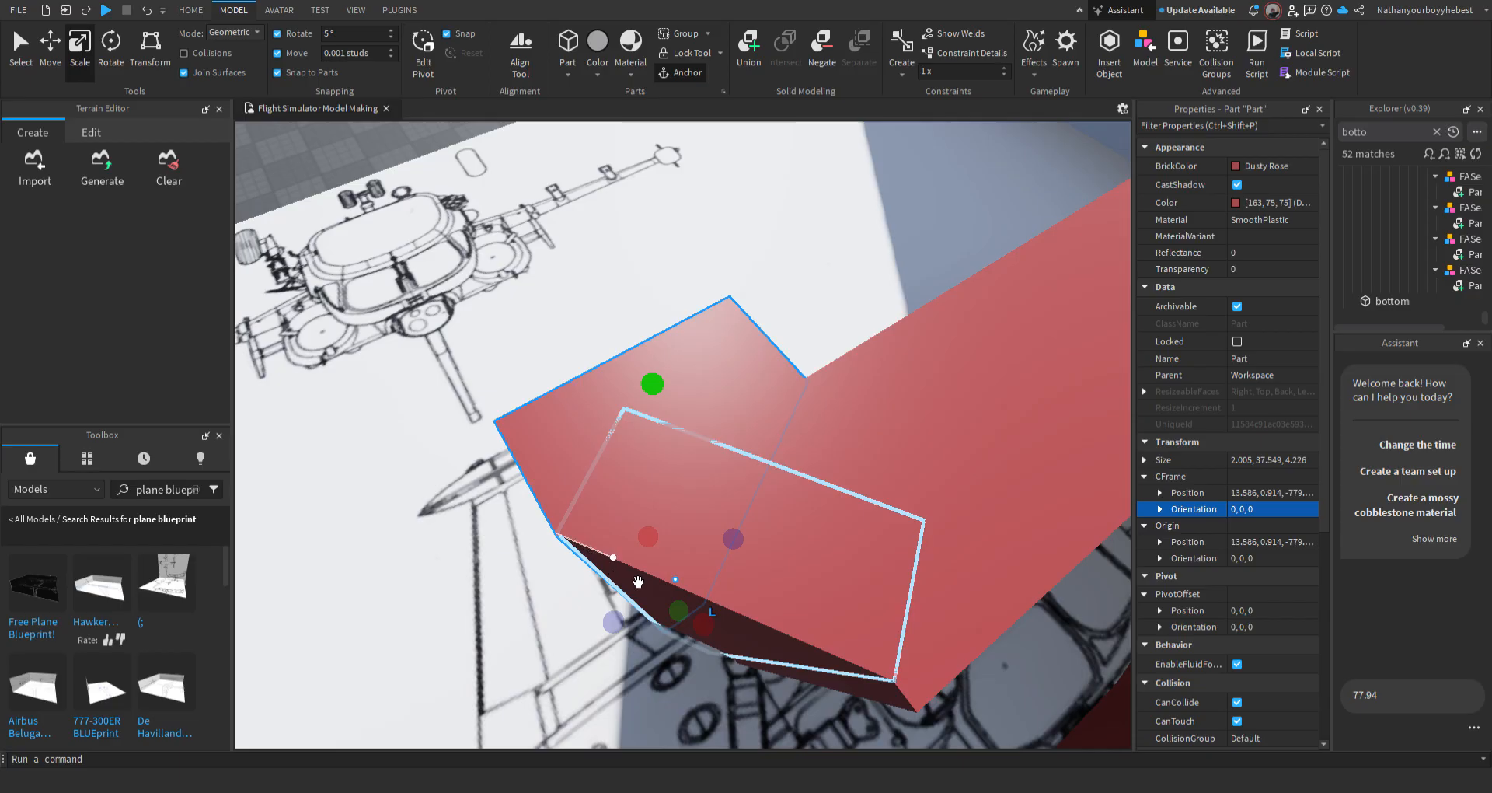
{"action": "right_click_drag", "start_coordinate": [605, 560], "coordinate": [606, 565]}
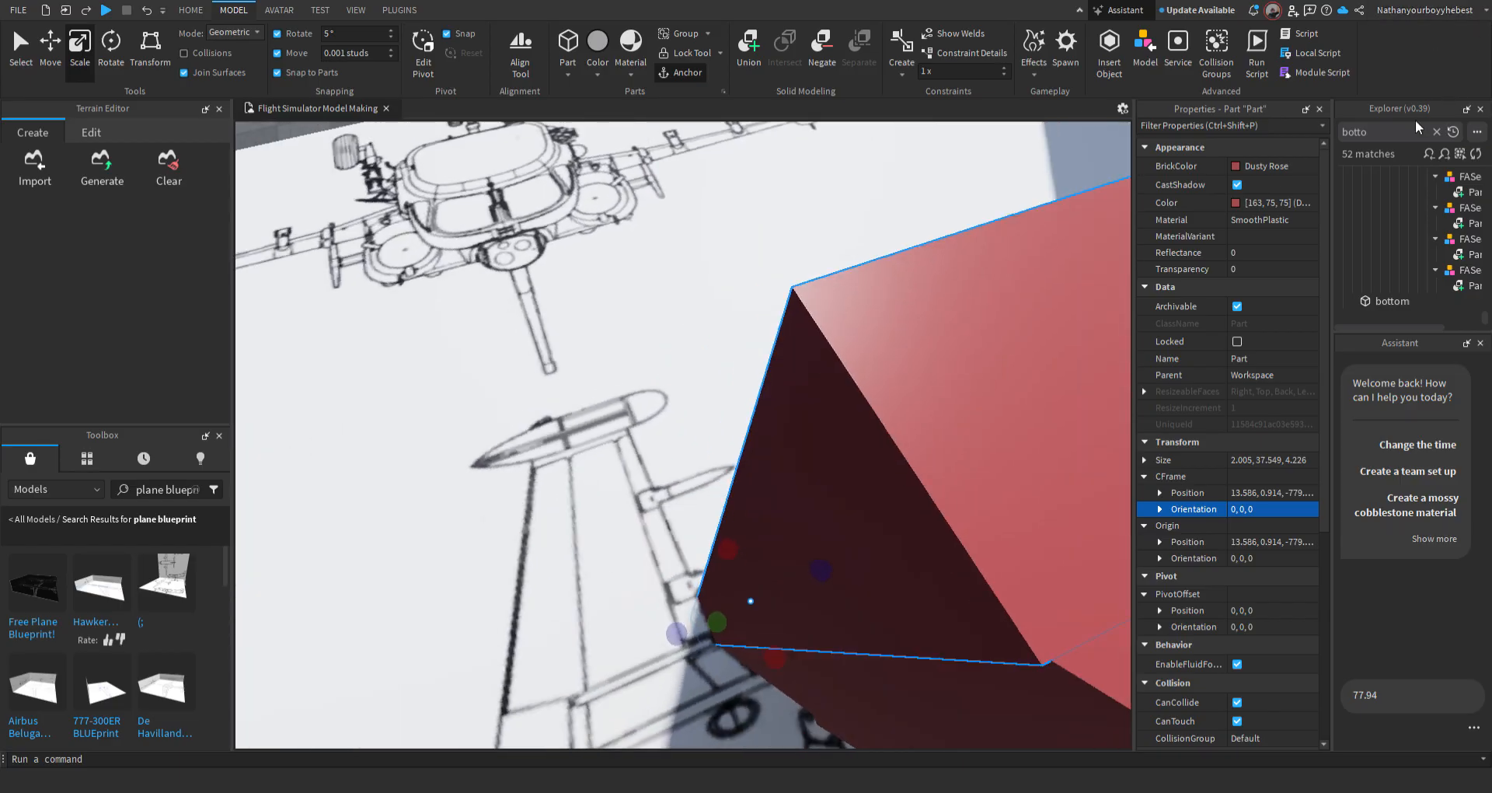
Refine the straightened short part's edges against the blueprint to a size of 2.077 by 4.207 studs
{"action": "right_click_drag", "start_coordinate": [969, 426], "coordinate": [948, 412]}
{"action": "mouse_move", "coordinate": [709, 528]}
{"action": "left_mouse_down"}
{"action": "mouse_move", "coordinate": [748, 519]}
{"action": "mouse_move", "coordinate": [733, 518]}
{"action": "left_mouse_up"}
{"action": "right_click_drag", "start_coordinate": [731, 498], "coordinate": [733, 499]}
{"action": "left_click_drag", "start_coordinate": [746, 492], "coordinate": [744, 492]}
{"action": "right_click_drag", "start_coordinate": [744, 538], "coordinate": [744, 540]}
{"action": "left_click", "coordinate": [786, 588]}
{"action": "right_click_drag", "start_coordinate": [787, 588], "coordinate": [786, 587]}
{"action": "right_click_drag", "start_coordinate": [611, 508], "coordinate": [636, 531]}
{"action": "left_click", "coordinate": [636, 531]}
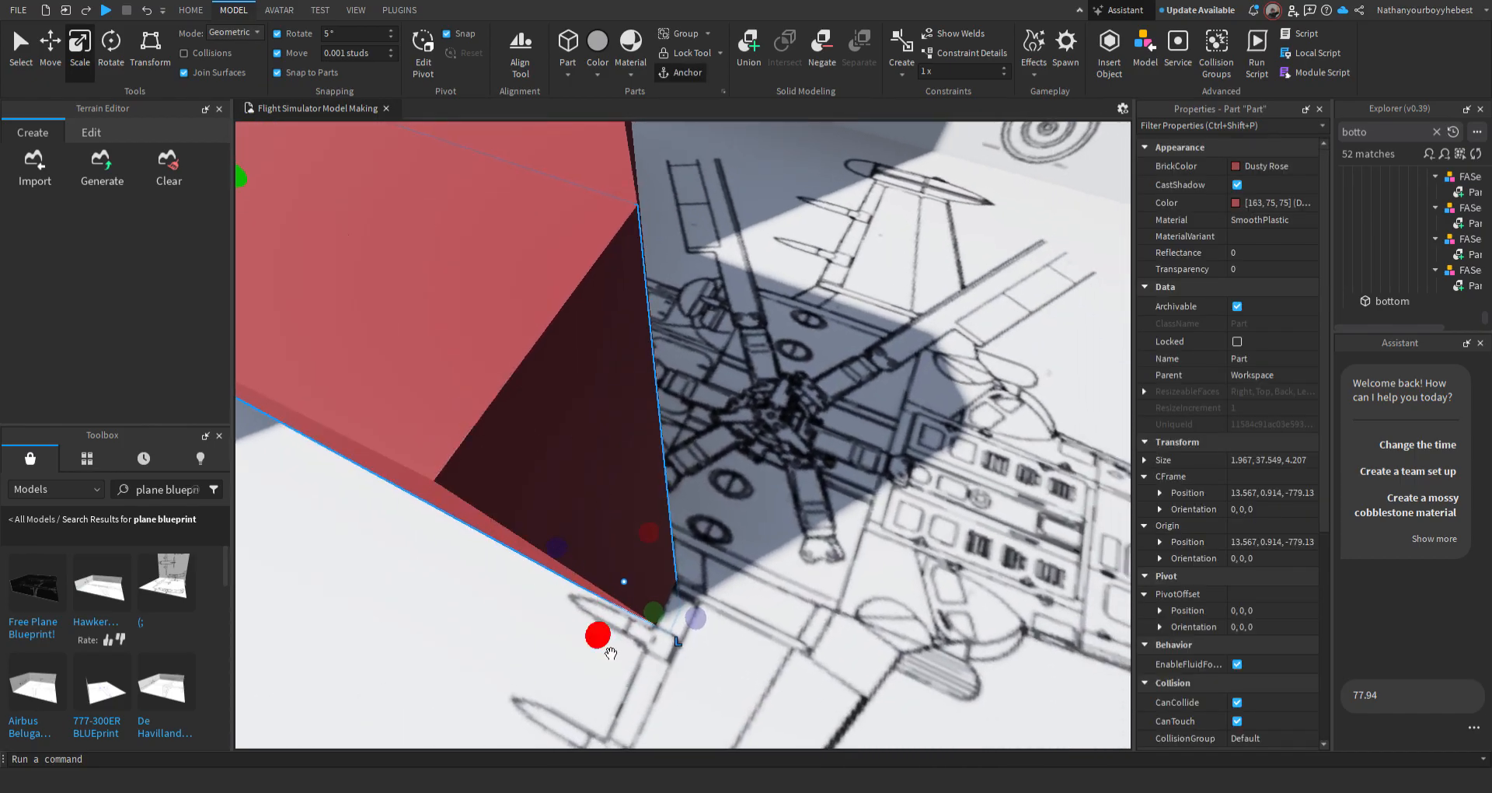
{"action": "left_click_drag", "start_coordinate": [611, 652], "coordinate": [587, 637]}
{"action": "right_click_drag", "start_coordinate": [587, 638], "coordinate": [584, 638]}
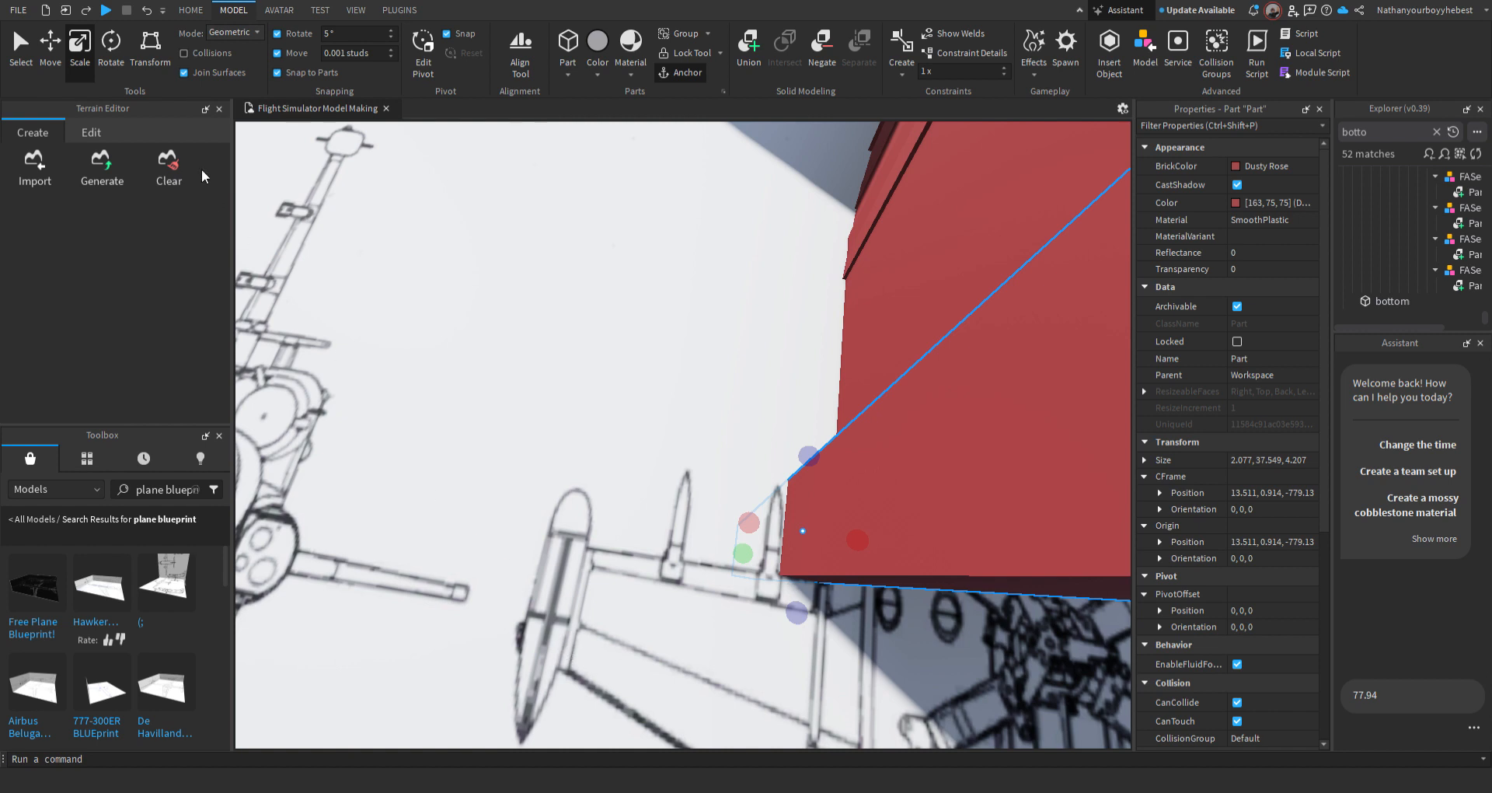
Rotate the short part about its vertical axis to 5.667 degrees, shift it 0.06 studs outward and deselect it
{"action": "key", "text": "ctrl+1"}
{"action": "right_click_drag", "start_coordinate": [379, 426], "coordinate": [386, 427]}
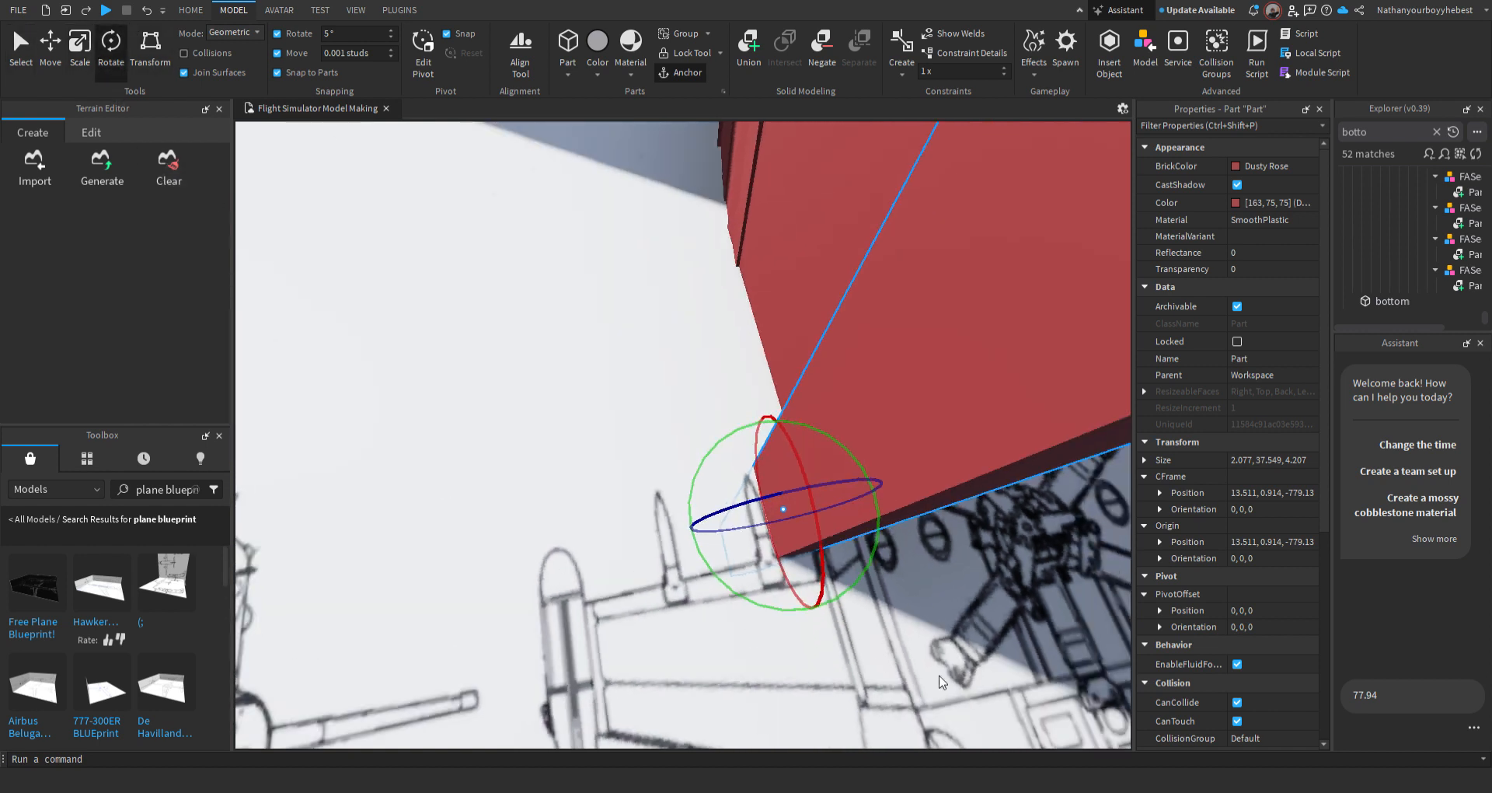
{"action": "left_click_drag", "start_coordinate": [879, 600], "coordinate": [864, 575]}
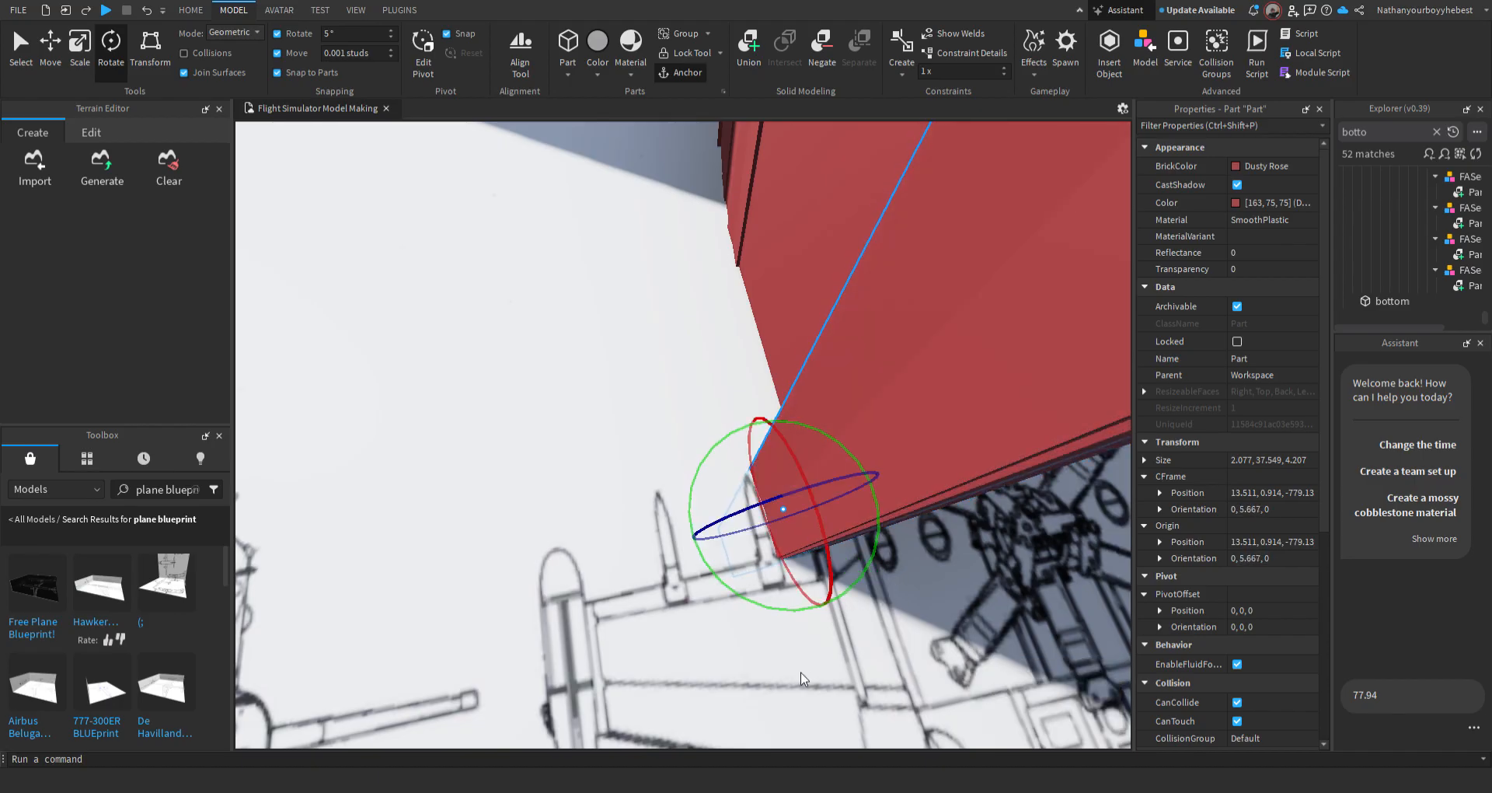
{"action": "left_click", "coordinate": [52, 47]}
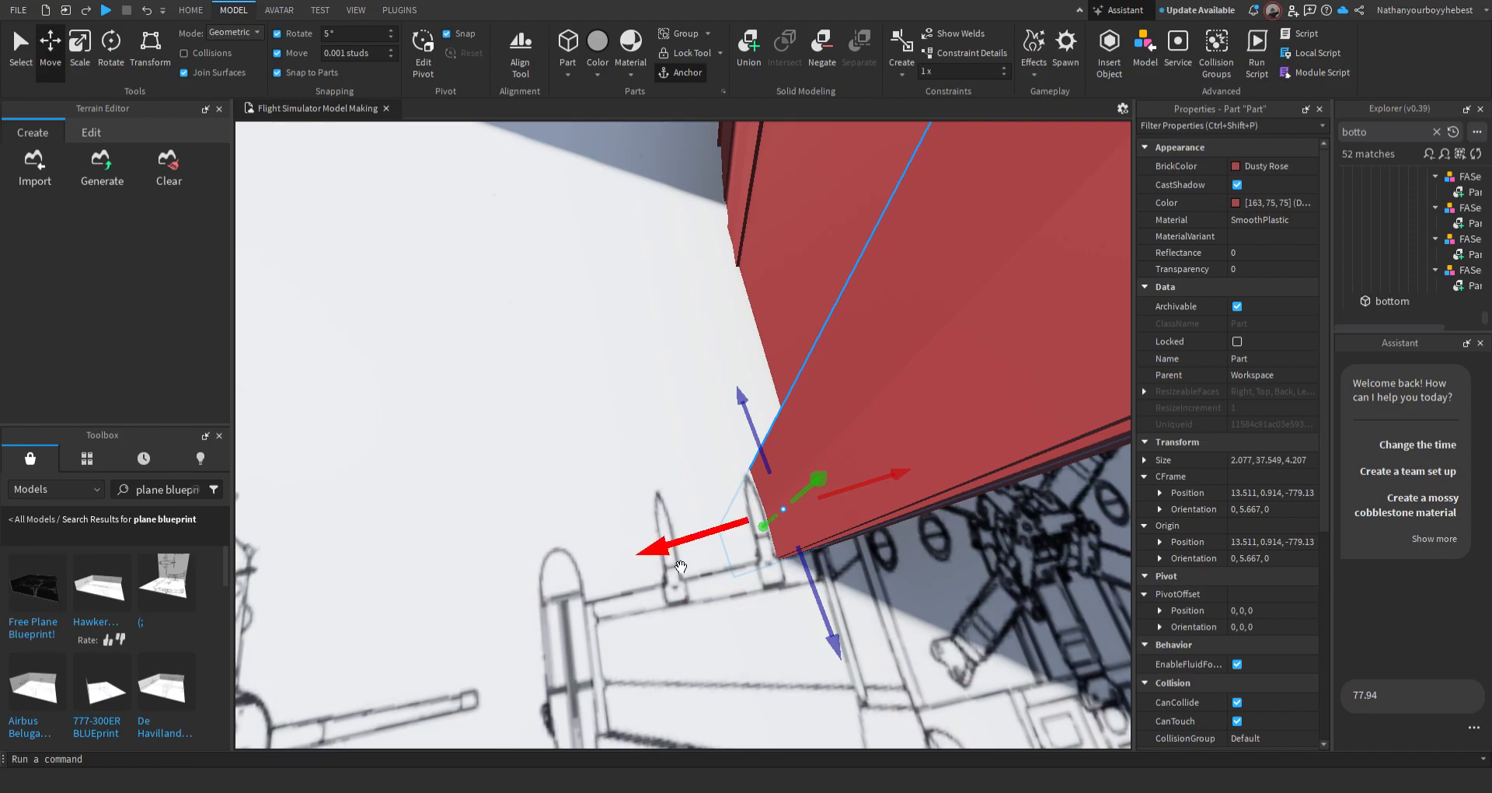
{"action": "mouse_move", "coordinate": [677, 547]}
{"action": "left_mouse_down"}
{"action": "mouse_move", "coordinate": [621, 547]}
{"action": "mouse_move", "coordinate": [661, 539]}
{"action": "left_mouse_up"}
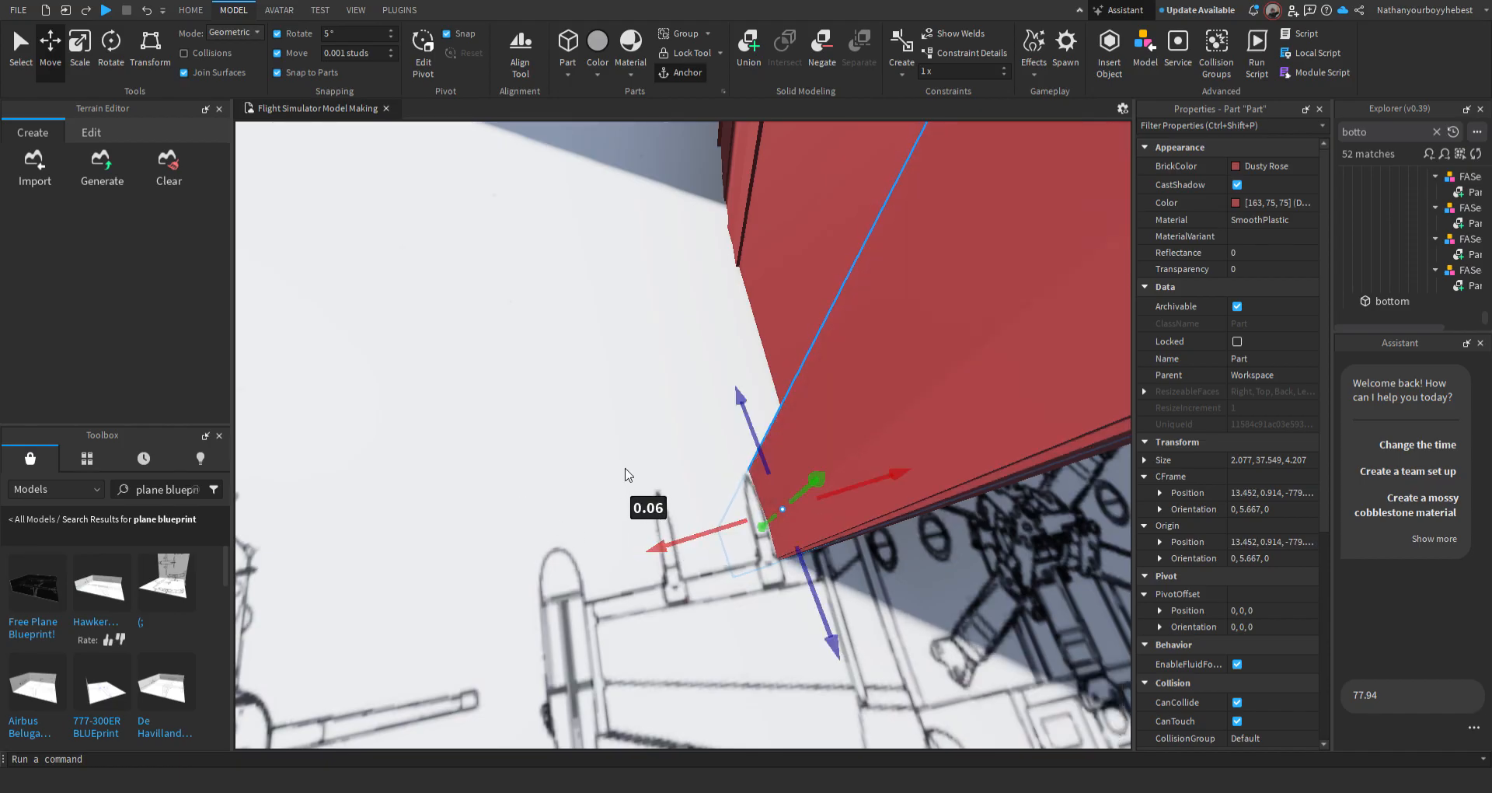
{"action": "left_click", "coordinate": [626, 473]}
Rotate the short part to 15.444 degrees, move it 1.001 studs toward the nose and 0.174 studs inward
{"action": "left_click", "coordinate": [789, 505]}
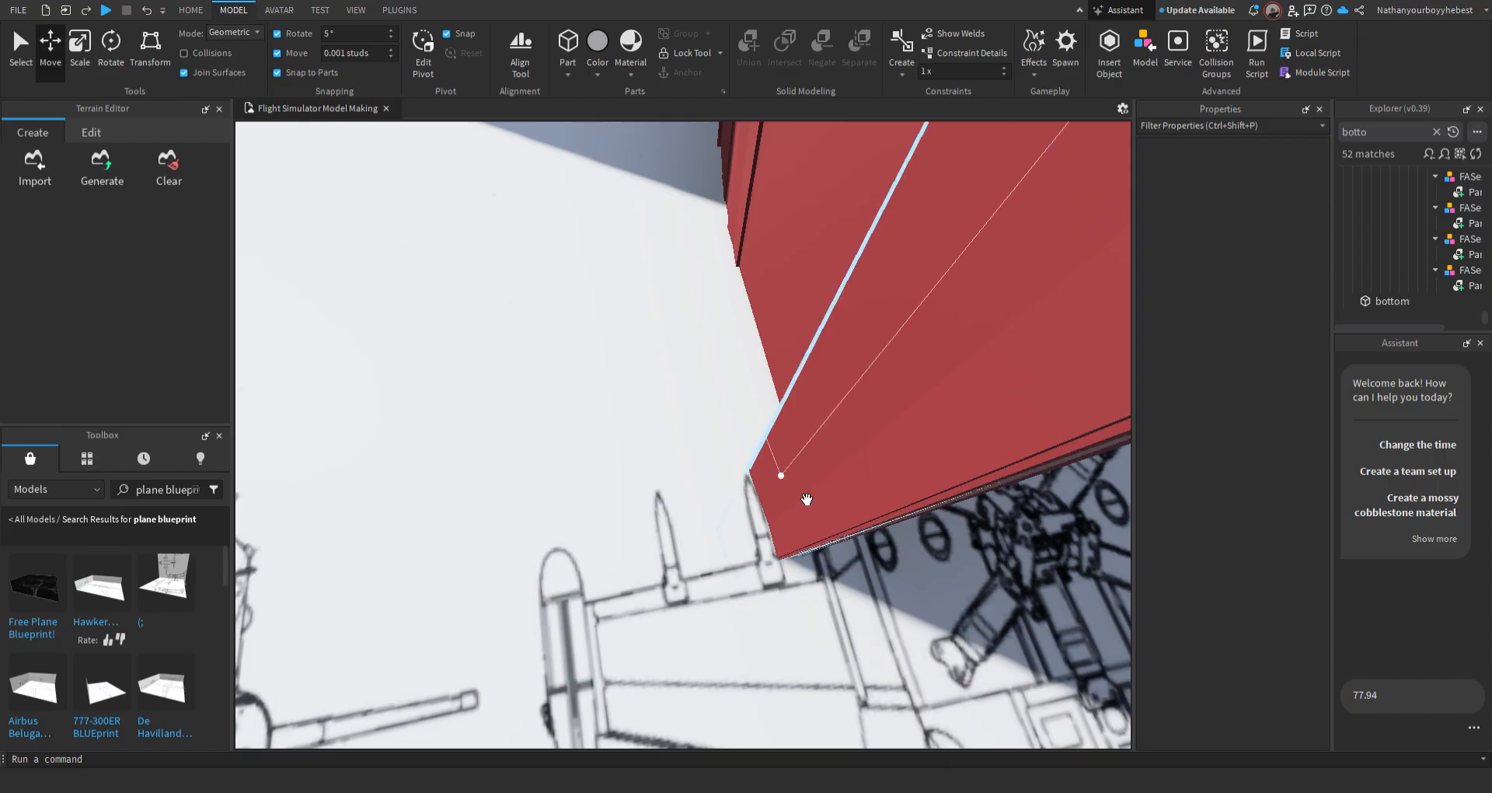
{"action": "right_click_drag", "start_coordinate": [806, 498], "coordinate": [784, 479]}
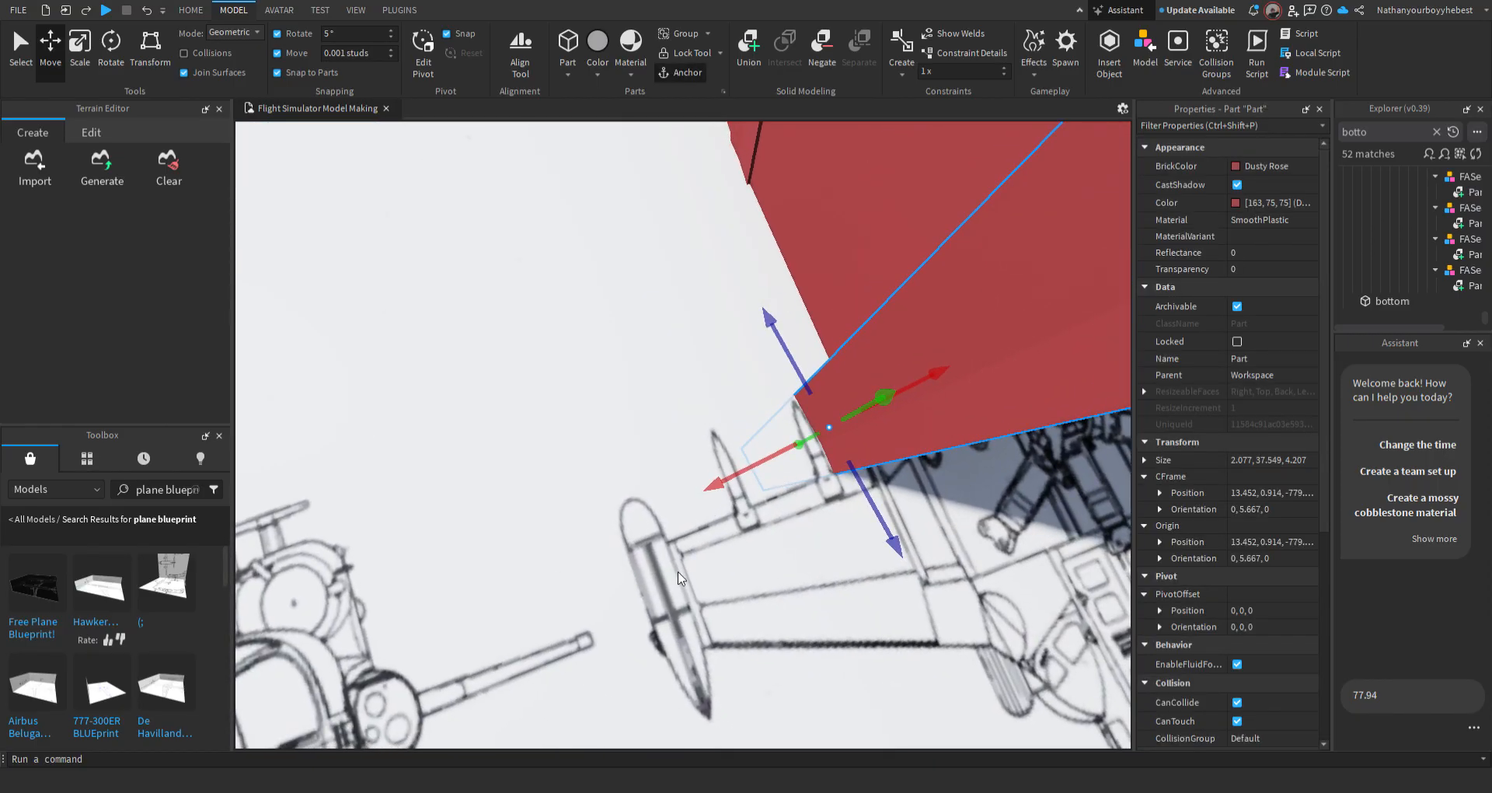
{"action": "left_click", "coordinate": [112, 46]}
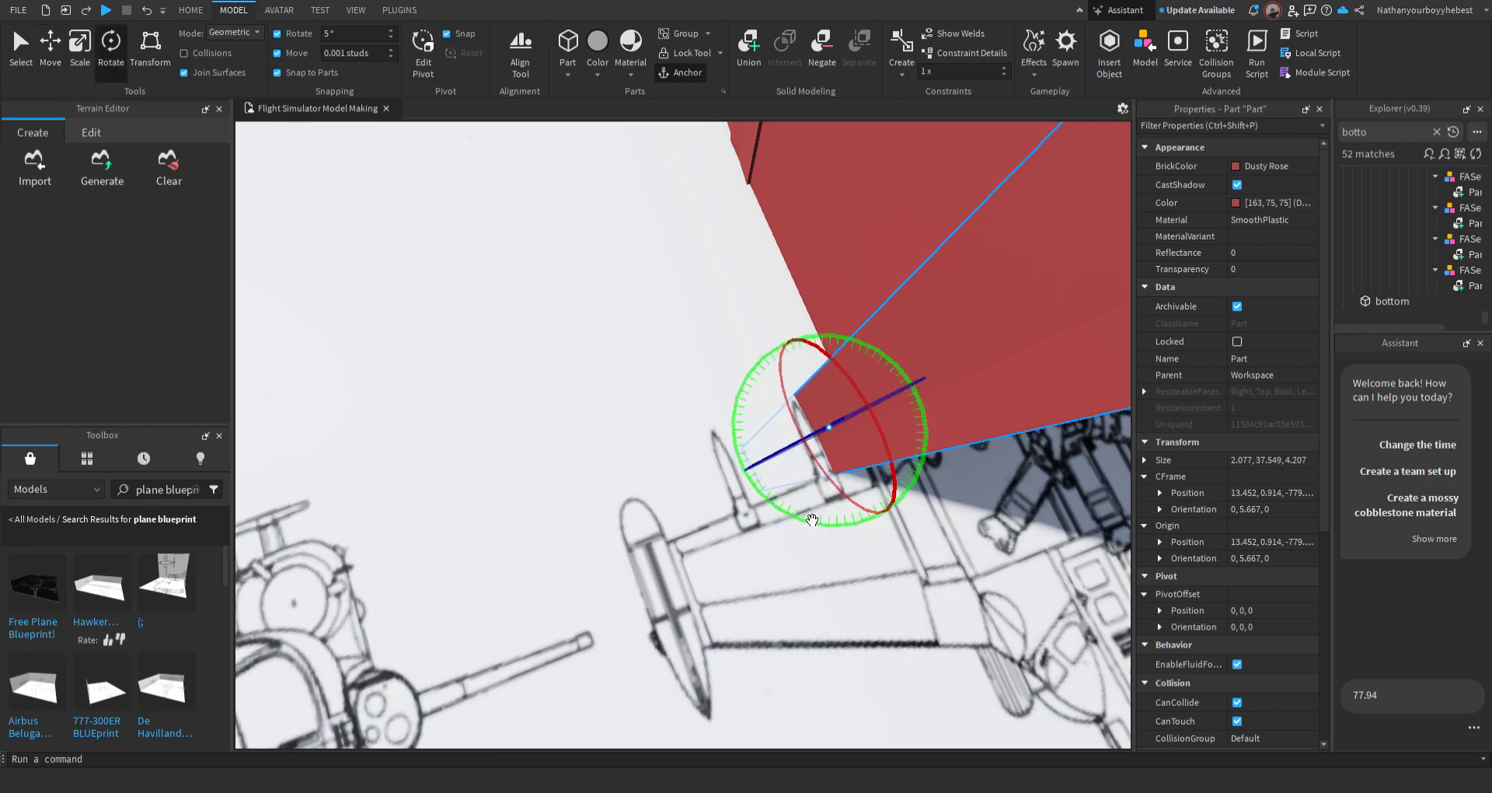
{"action": "left_click_drag", "start_coordinate": [842, 528], "coordinate": [857, 520]}
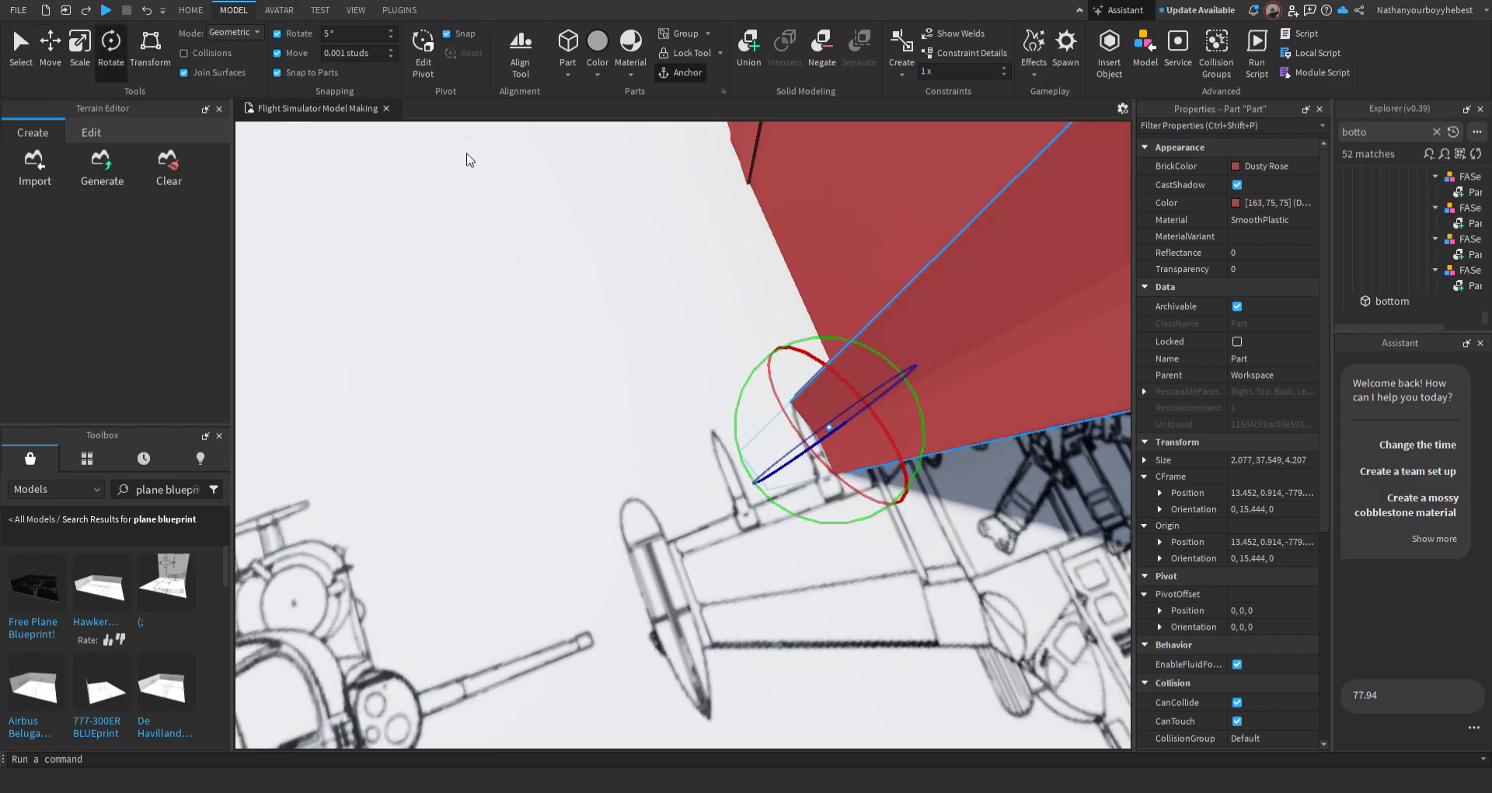
{"action": "left_click", "coordinate": [51, 46]}
{"action": "left_click_drag", "start_coordinate": [823, 410], "coordinate": [775, 382]}
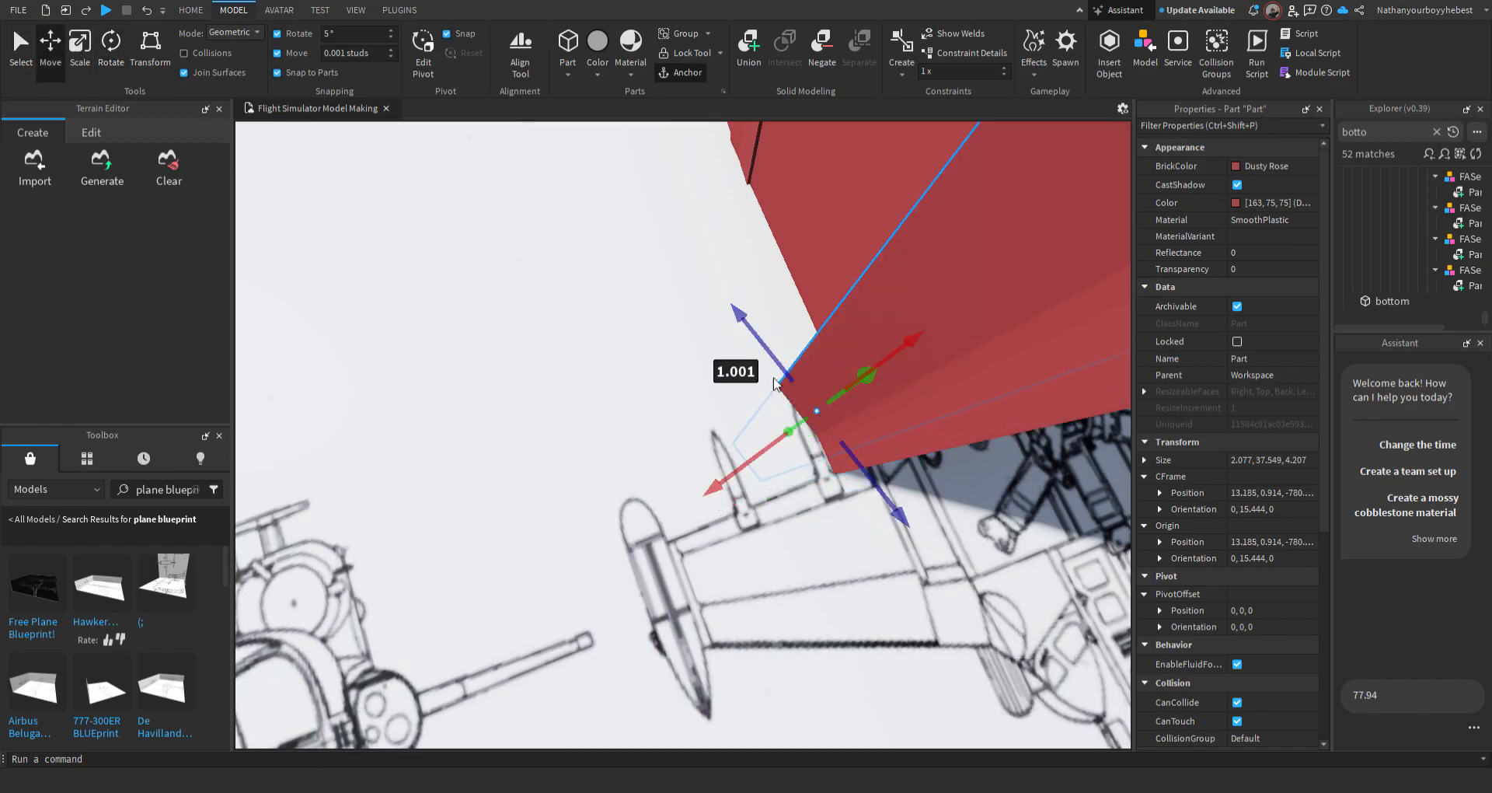
{"action": "left_click_drag", "start_coordinate": [742, 459], "coordinate": [739, 464]}
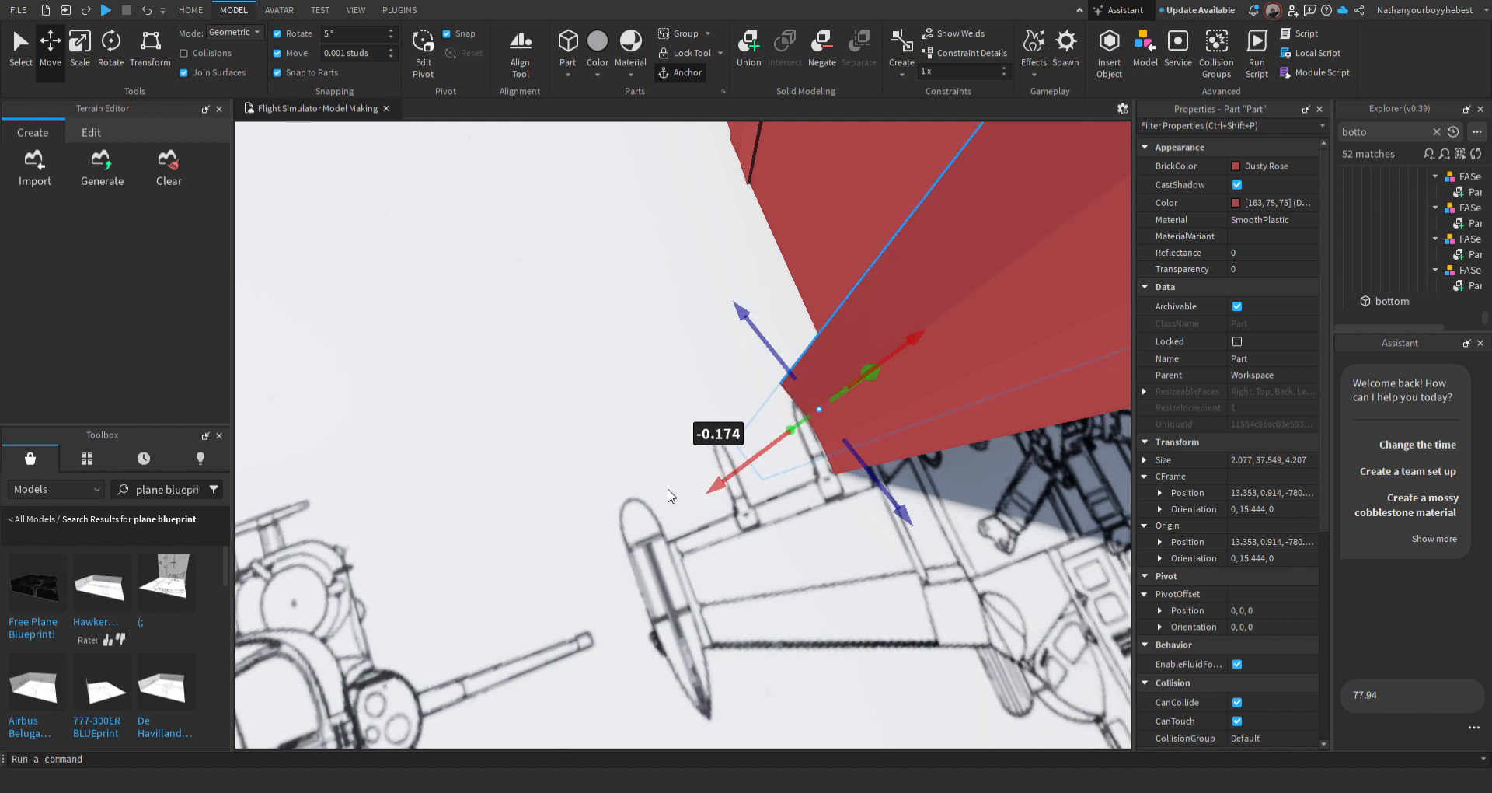
{"action": "right_click_drag", "start_coordinate": [661, 497], "coordinate": [660, 497]}
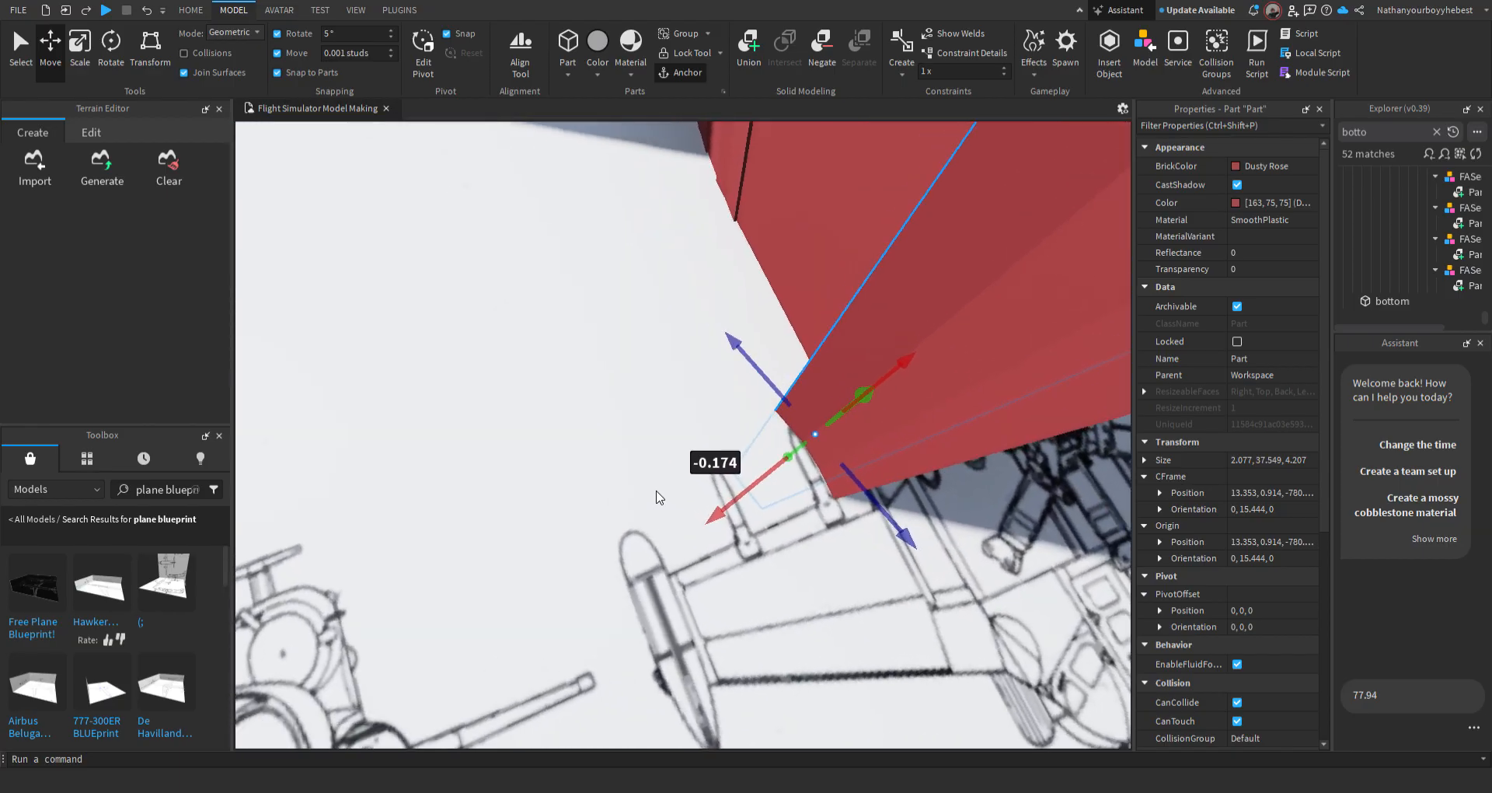
Rotate a copy of the short part to 172.805 degrees and move it 2.396 studs outward along the wing
{"action": "left_click", "coordinate": [109, 62]}
{"action": "left_click_drag", "start_coordinate": [818, 544], "coordinate": [871, 305]}
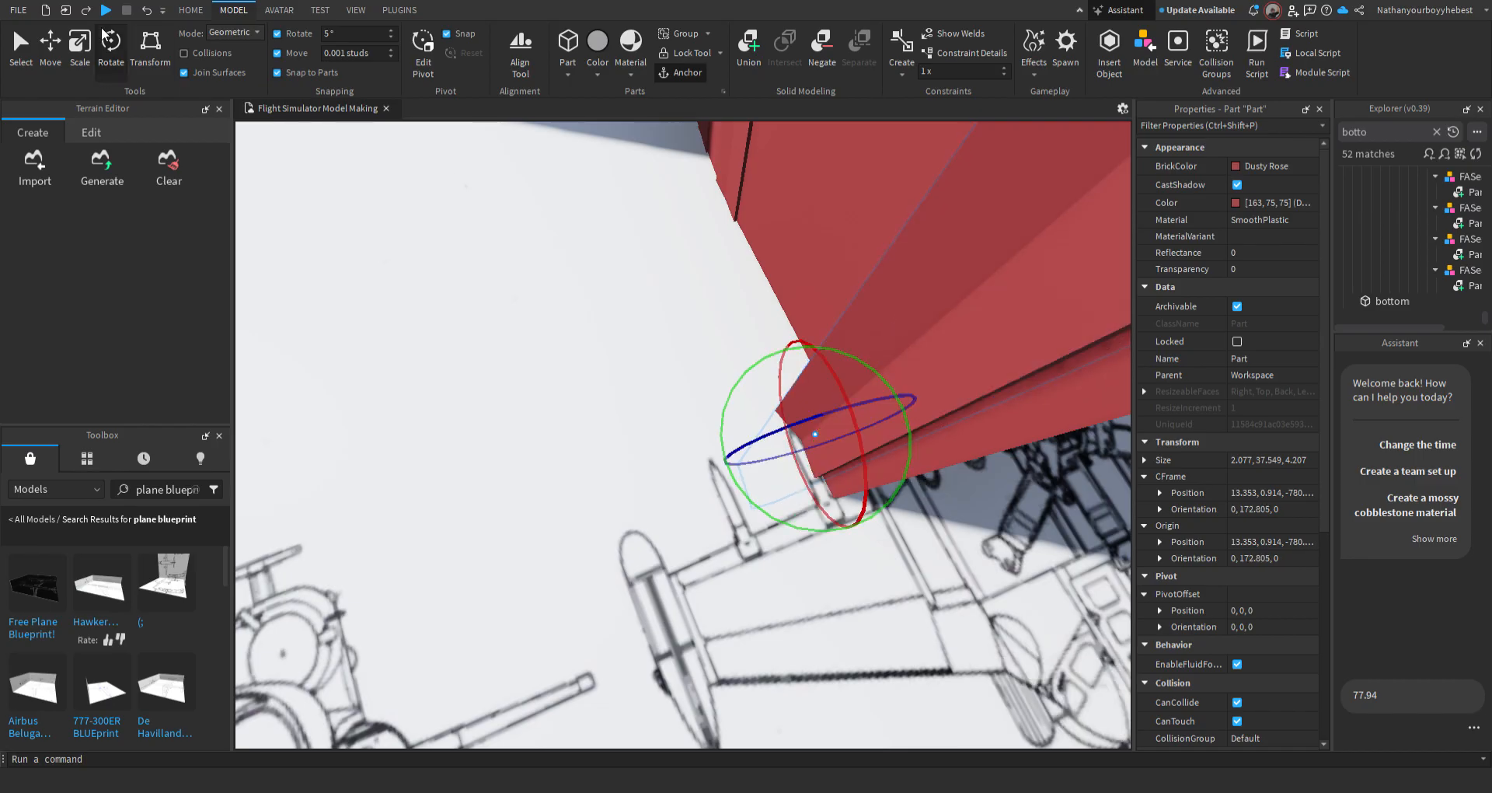
{"action": "left_click", "coordinate": [50, 50]}
{"action": "left_click_drag", "start_coordinate": [729, 465], "coordinate": [678, 475]}
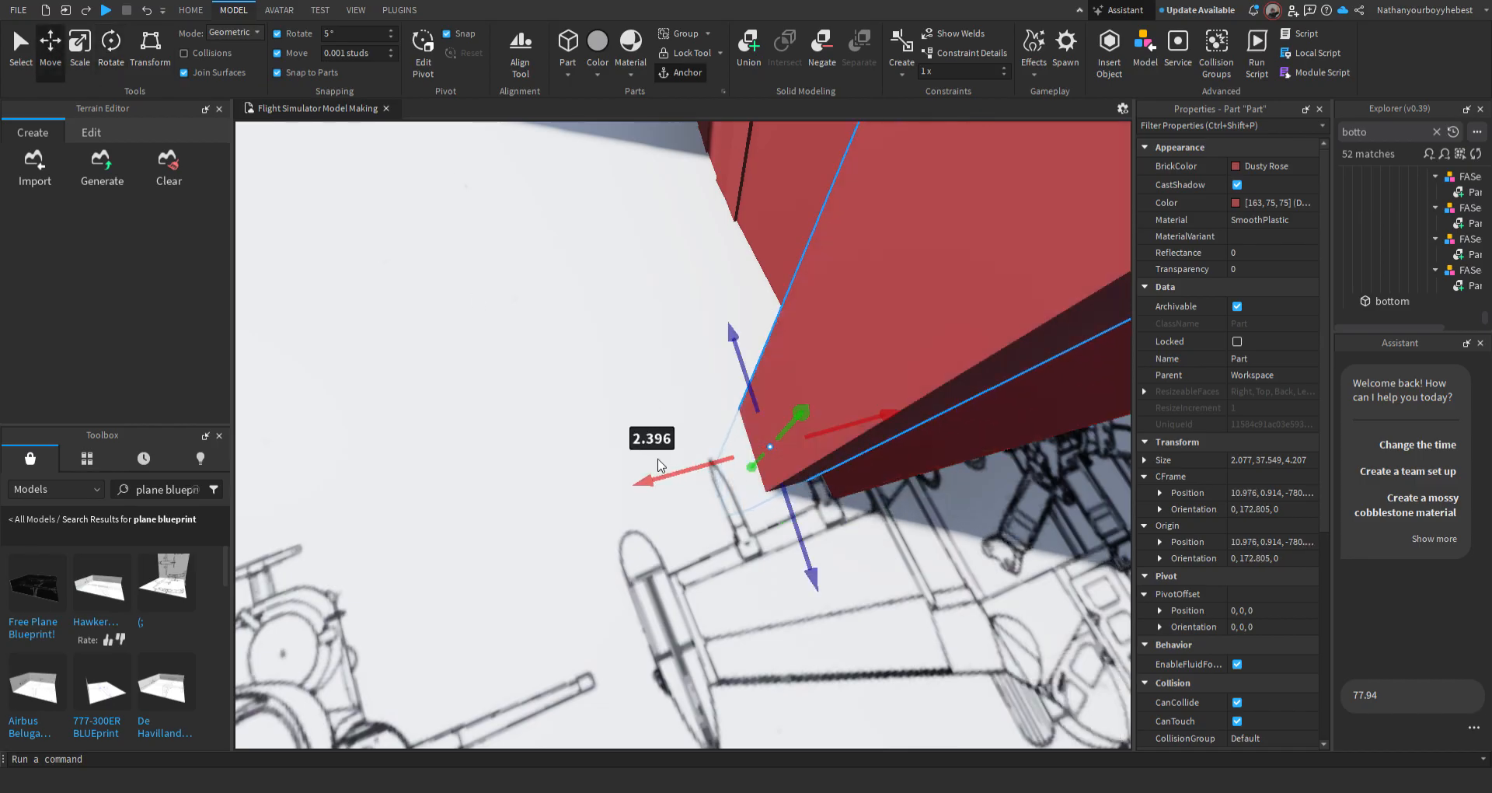
Examine the traced red parts around the cockpit and wing root from several angles
{"action": "key", "text": "d"}
{"action": "mouse_move", "coordinate": [657, 459]}
{"action": "right_mouse_down"}
{"action": "mouse_move", "coordinate": [682, 483]}
{"action": "mouse_move", "coordinate": [659, 464]}
{"action": "right_mouse_up"}
{"action": "key", "text": "a"}
{"action": "key", "text": "w"}
{"action": "key", "text": "s"}
{"action": "key", "text": "s"}
{"action": "key", "text": "d"}
{"action": "key", "text": "w"}
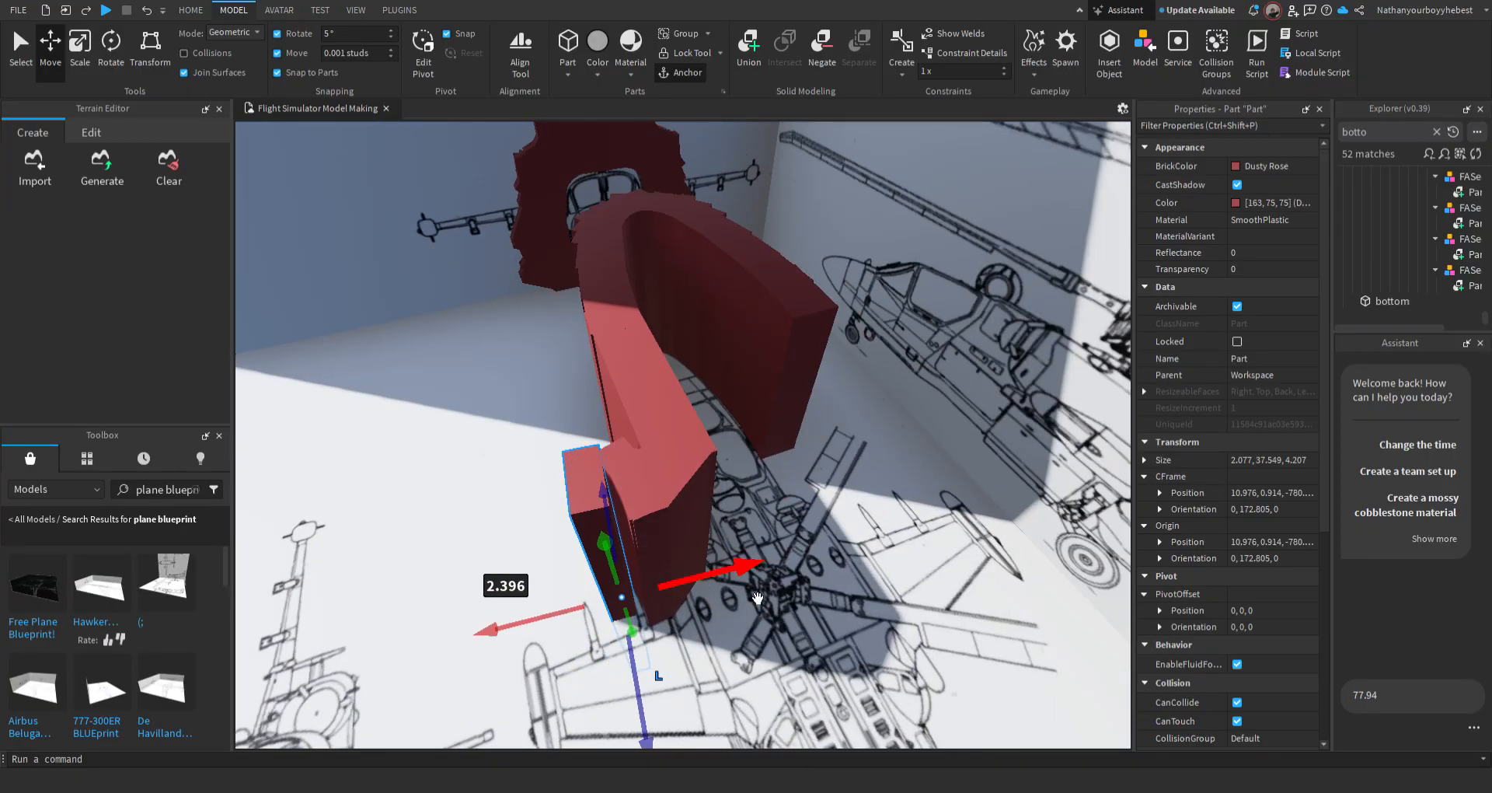
{"action": "right_click_drag", "start_coordinate": [733, 533], "coordinate": [733, 532]}
{"action": "key", "text": "w"}
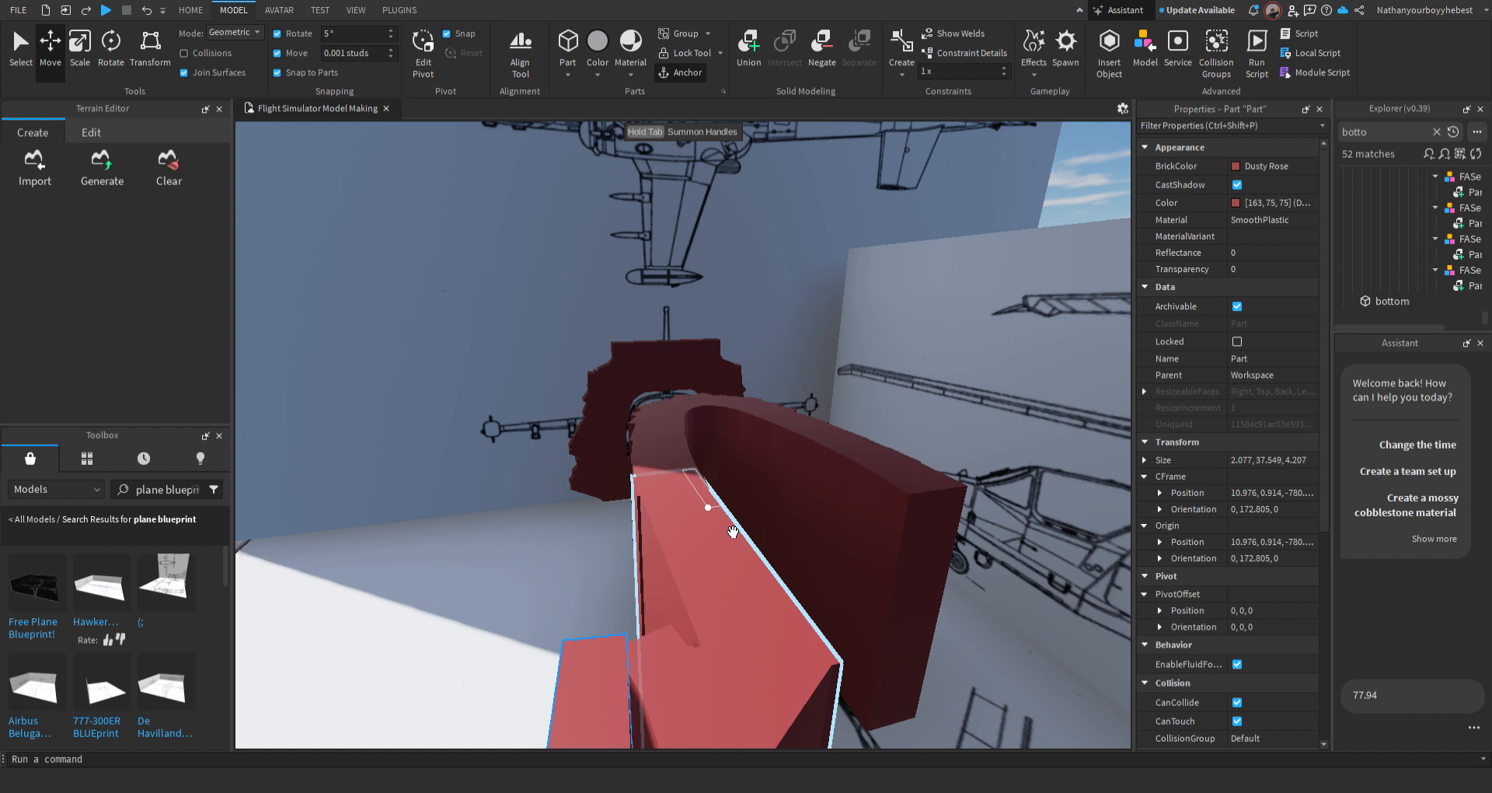
{"action": "right_click_drag", "start_coordinate": [733, 532], "coordinate": [733, 532]}
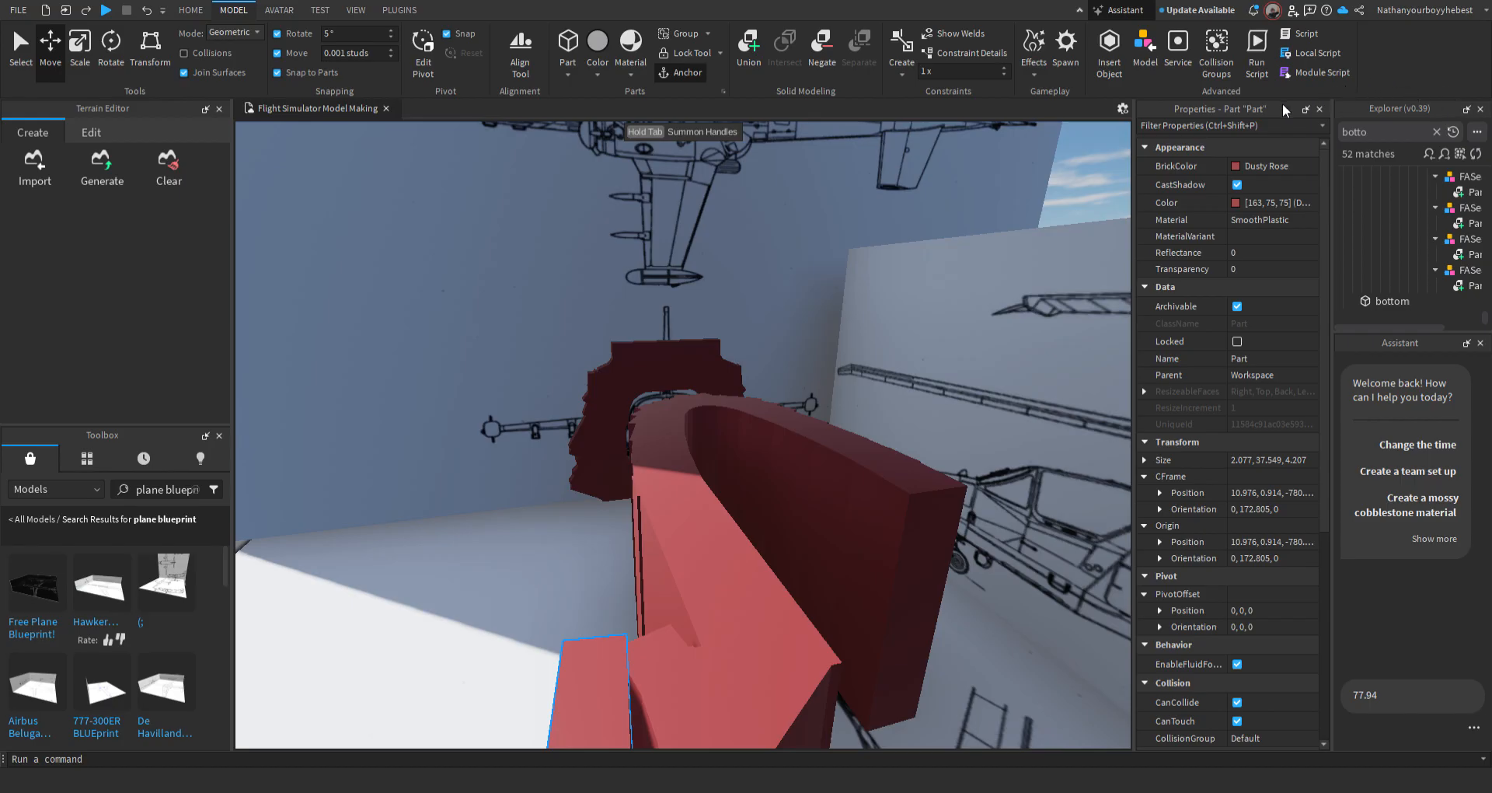
{"action": "right_click_drag", "start_coordinate": [962, 299], "coordinate": [1053, 281]}
{"action": "scroll", "coordinate": [912, 352], "scroll_direction": "up", "scroll_amount": 10}
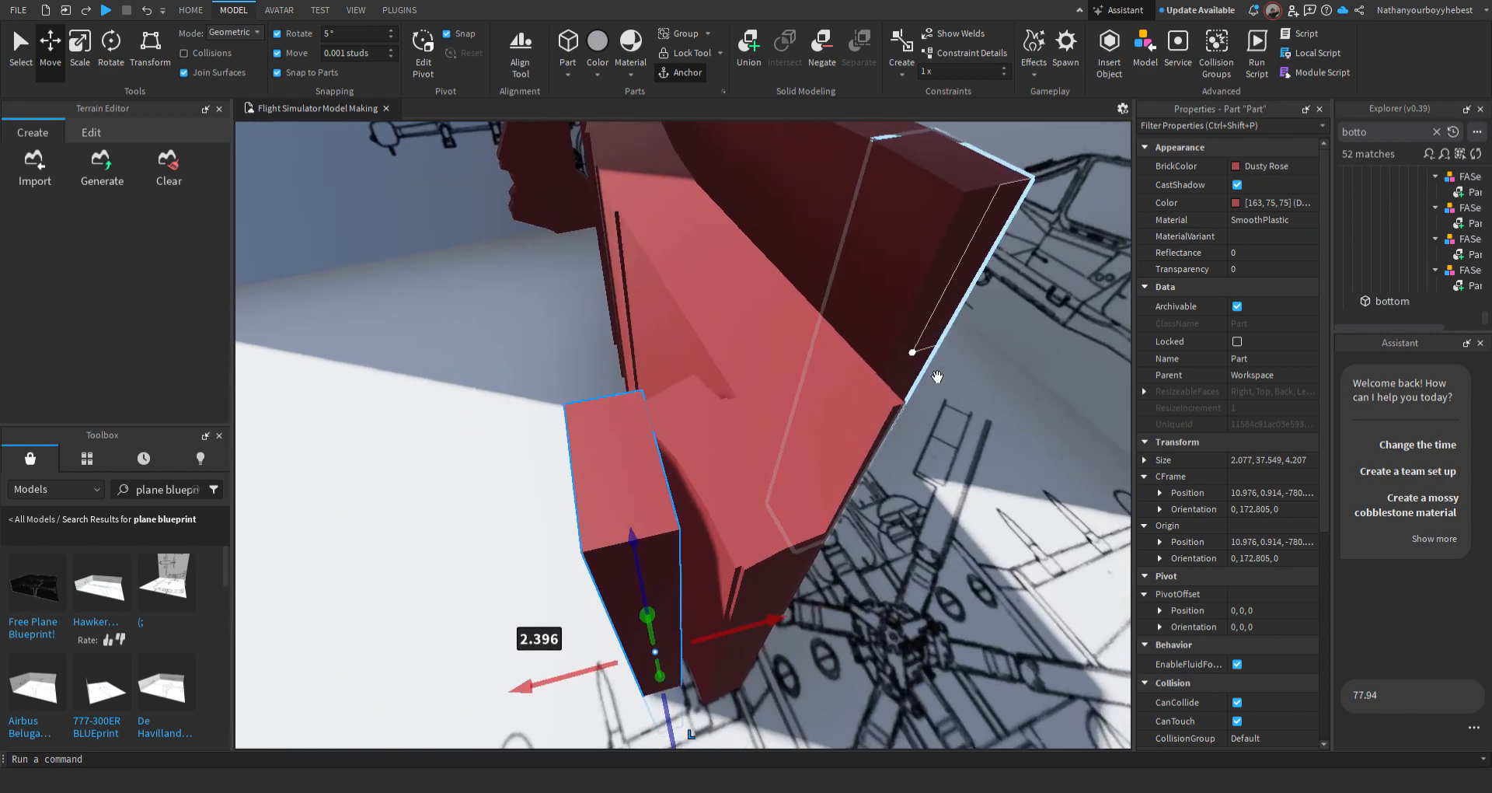
{"action": "scroll", "coordinate": [937, 377], "scroll_direction": "down", "scroll_amount": 6}
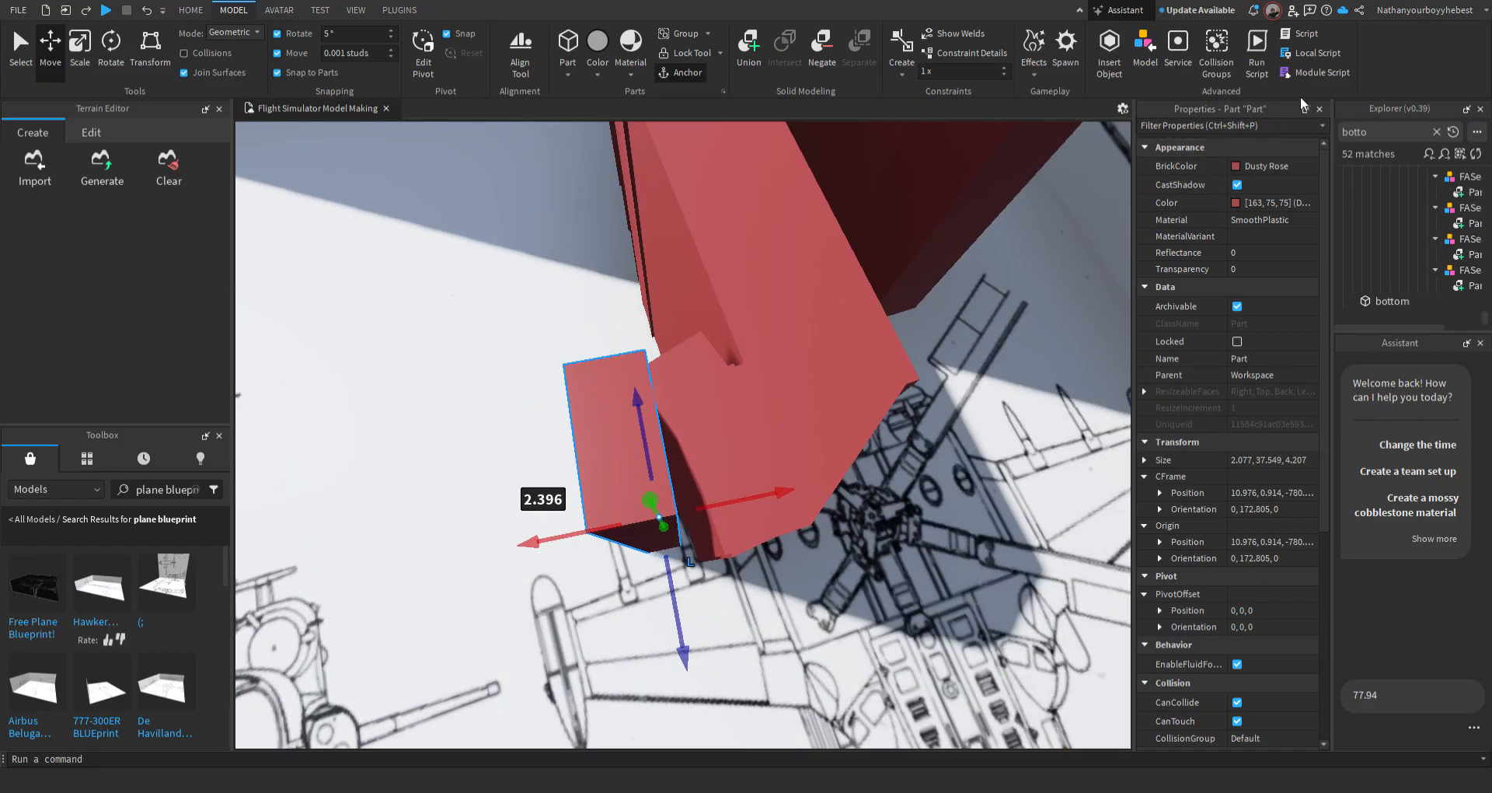